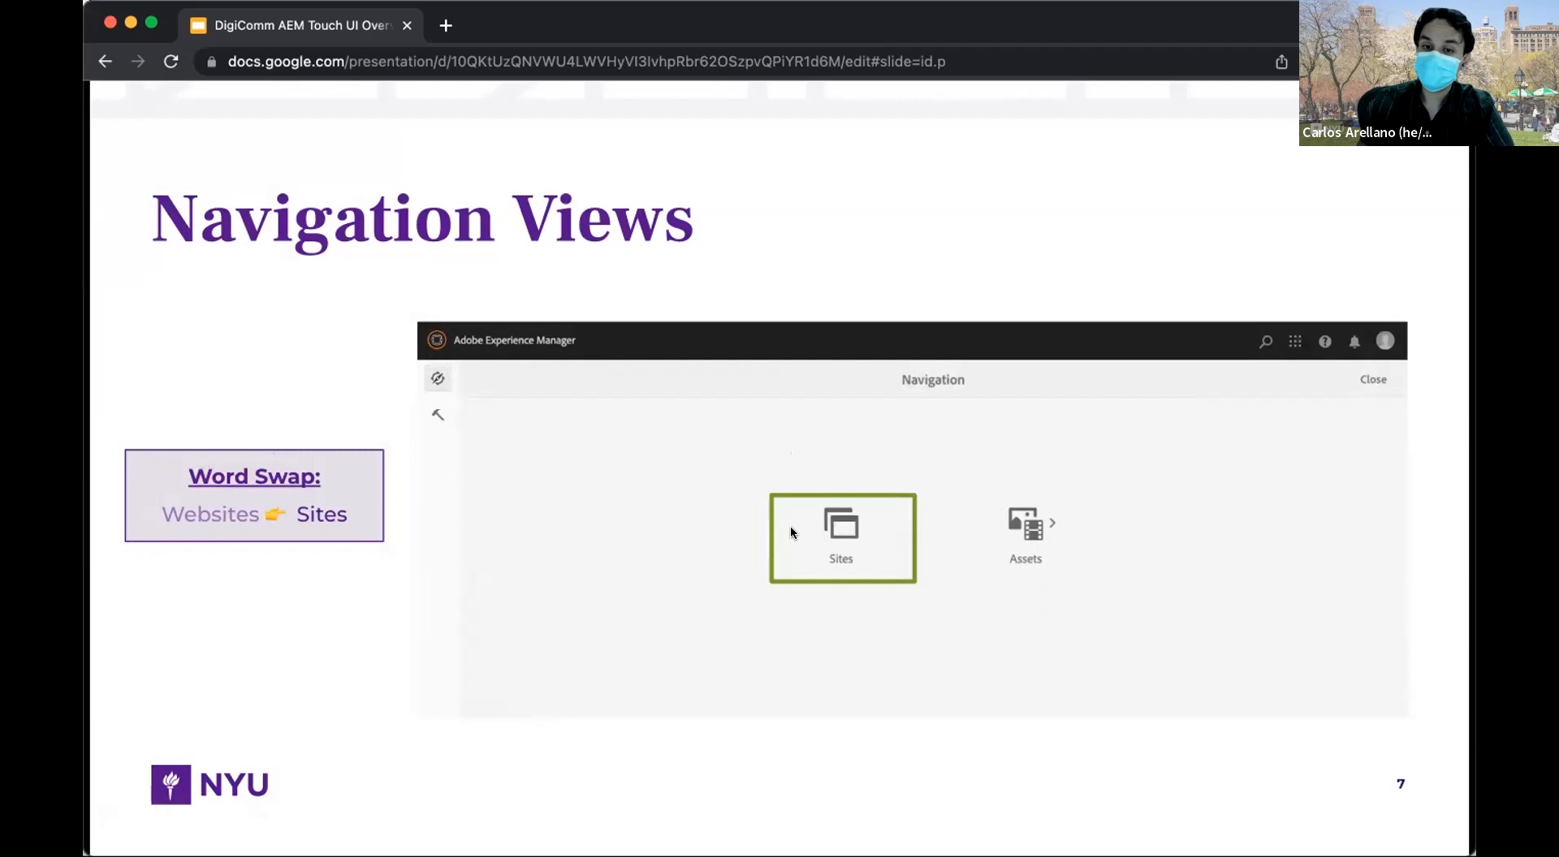
Advance the slideshow to slide 8, Navigation Views, then on to the Actions Bar slide.
{"action": "left_click", "coordinate": [832, 536]}
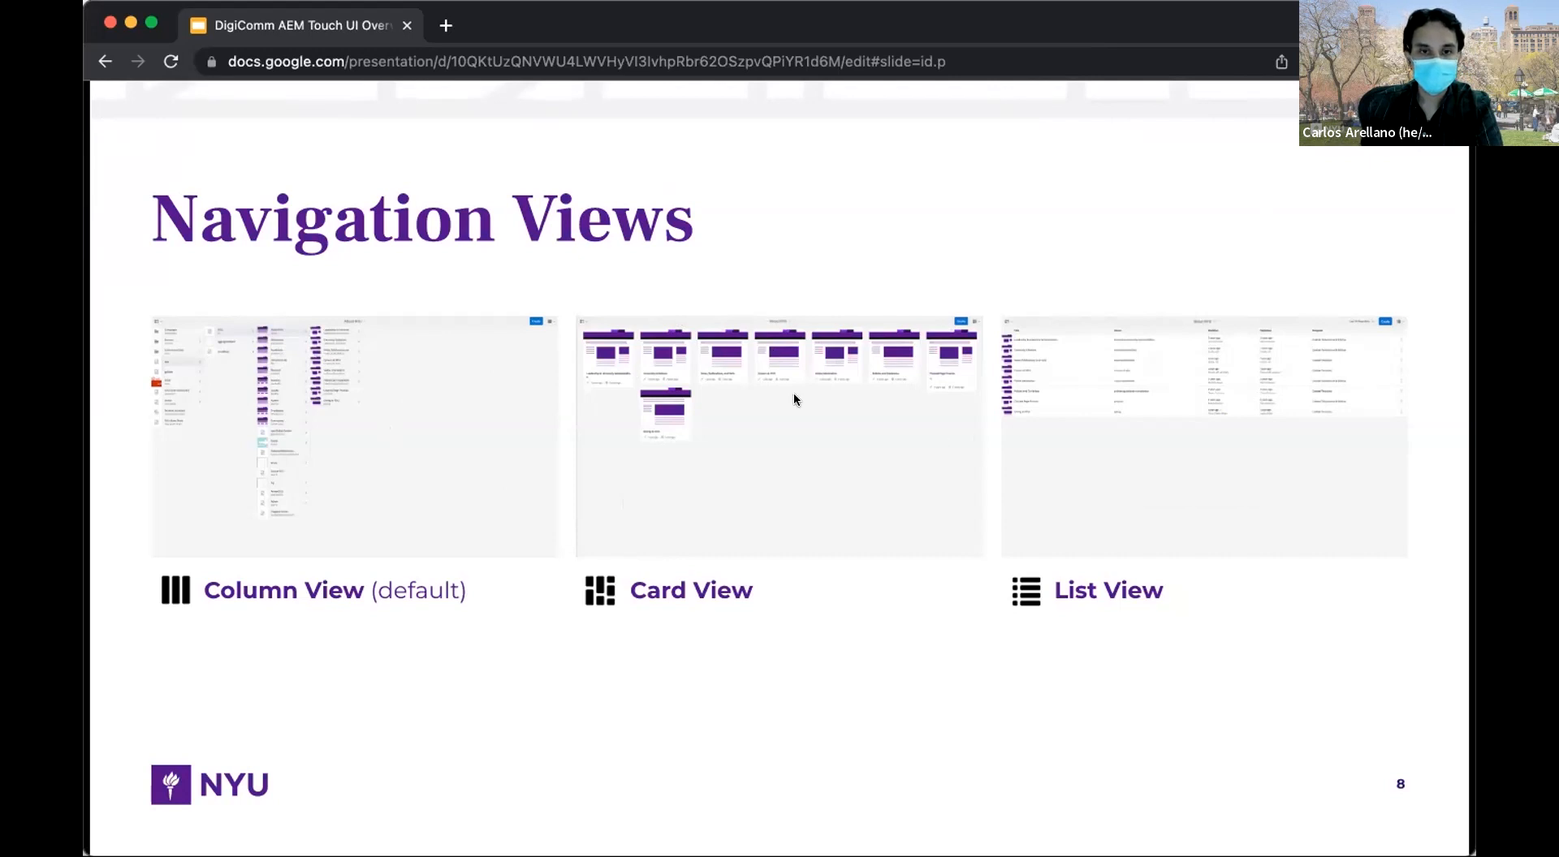
{"action": "key", "text": "Right"}
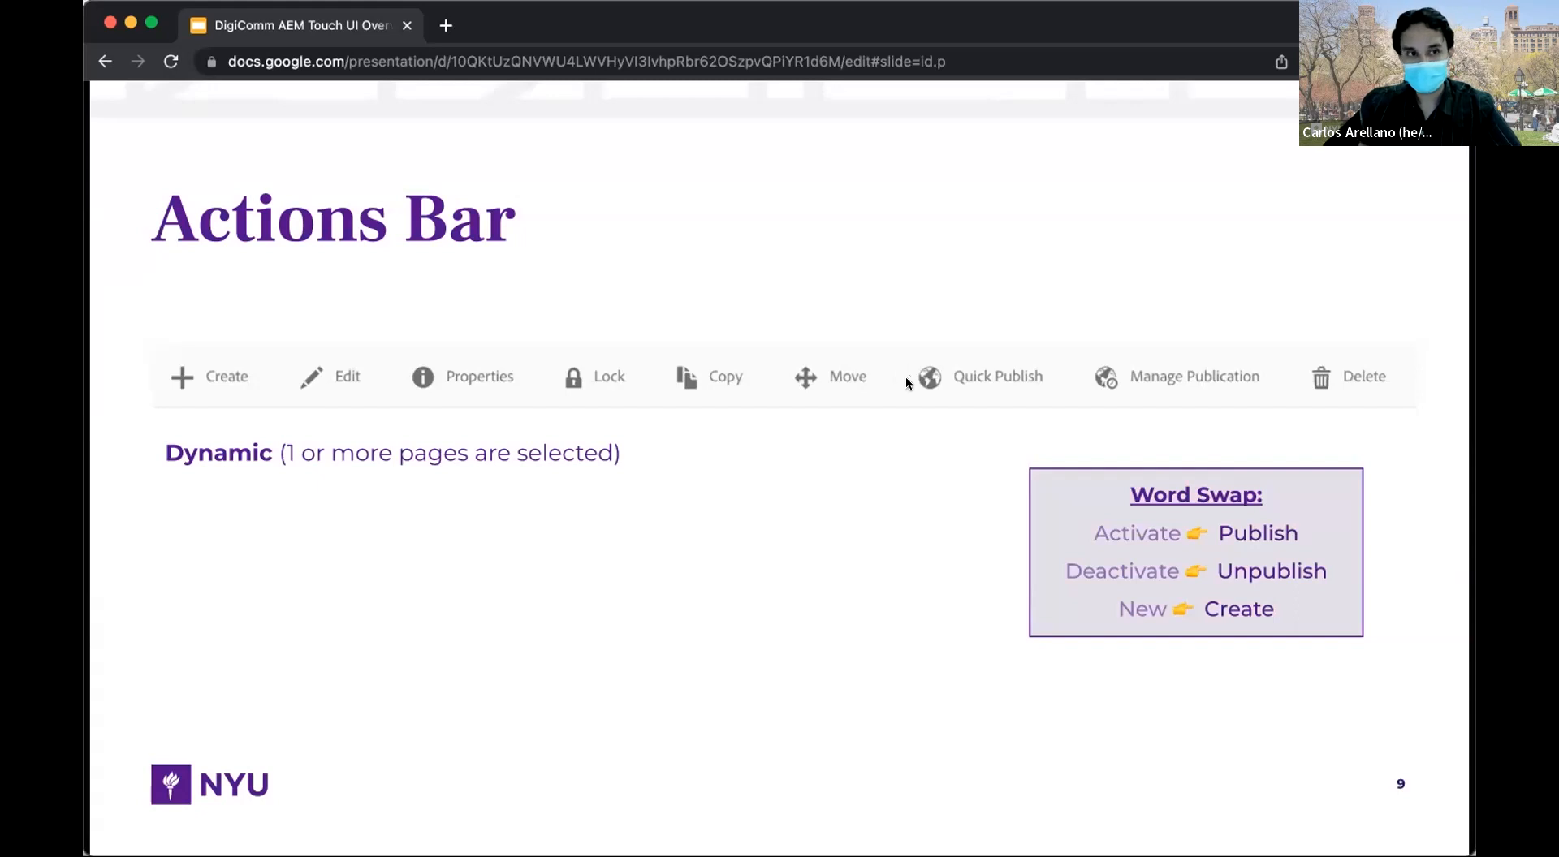
Advance past Getting to the Actions Bar to the slide 11 Demo title, then return to AEM.
{"action": "key", "text": "Right"}
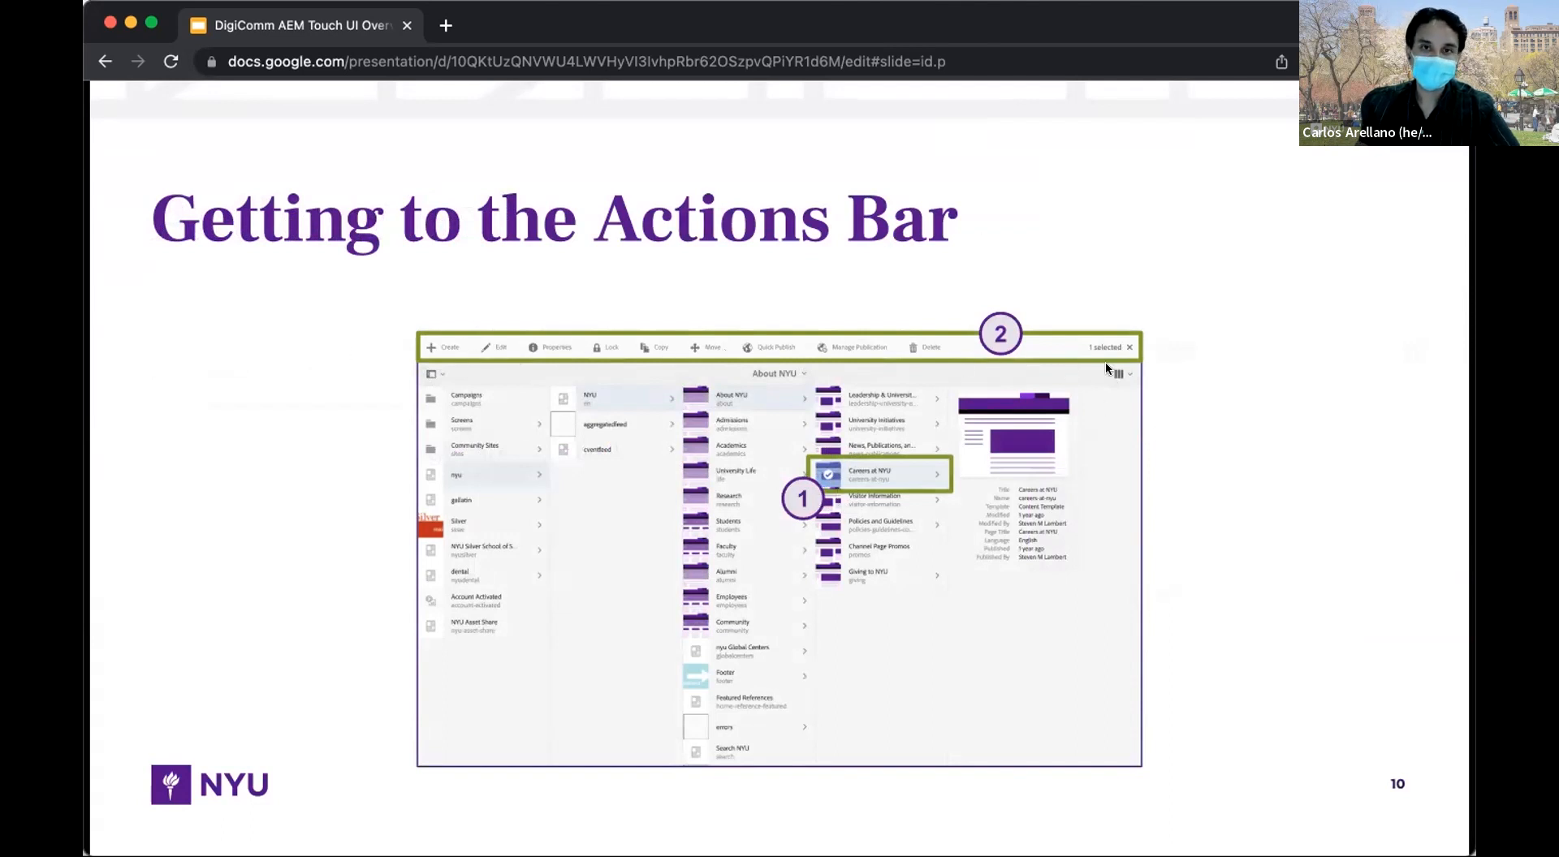
{"action": "key", "text": "Right"}
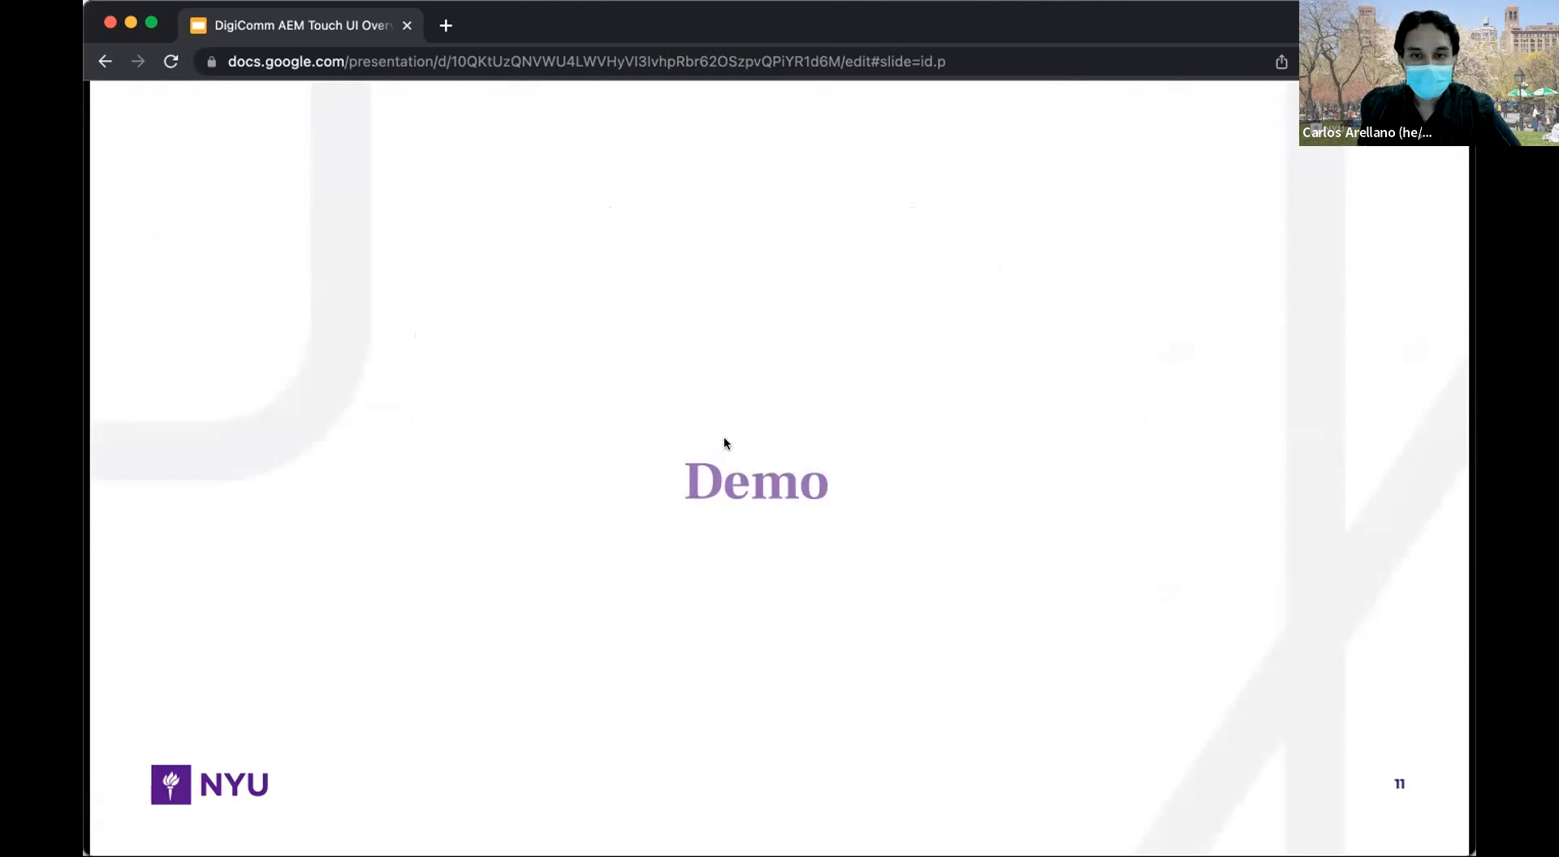
{"action": "left_click", "coordinate": [1070, 753]}
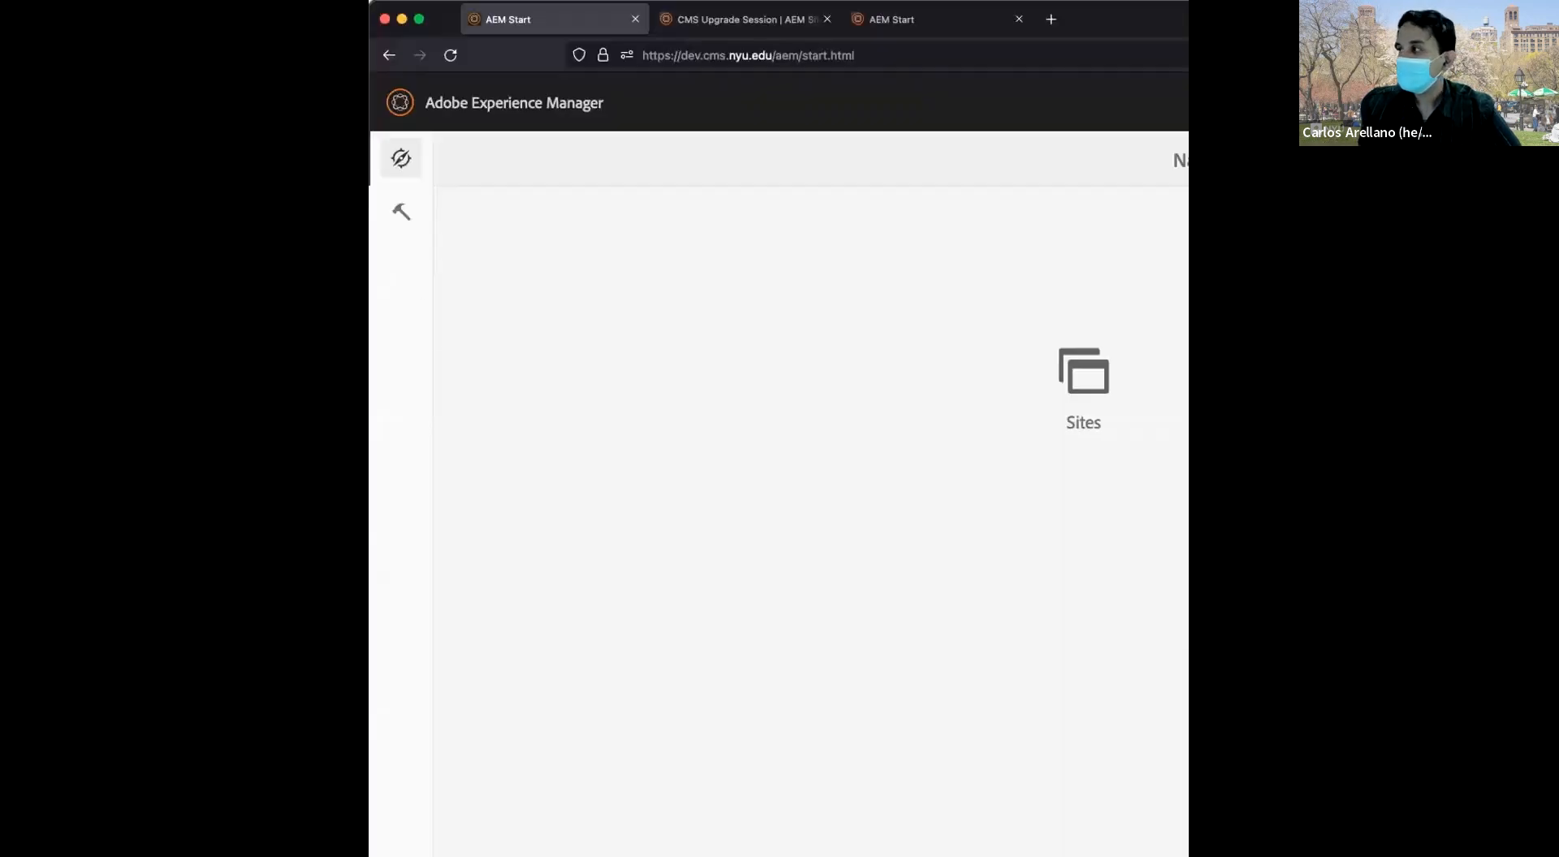
Maximize the browser window and open the Sites console listing the nyu site.
{"action": "double_click", "coordinate": [1122, 23]}
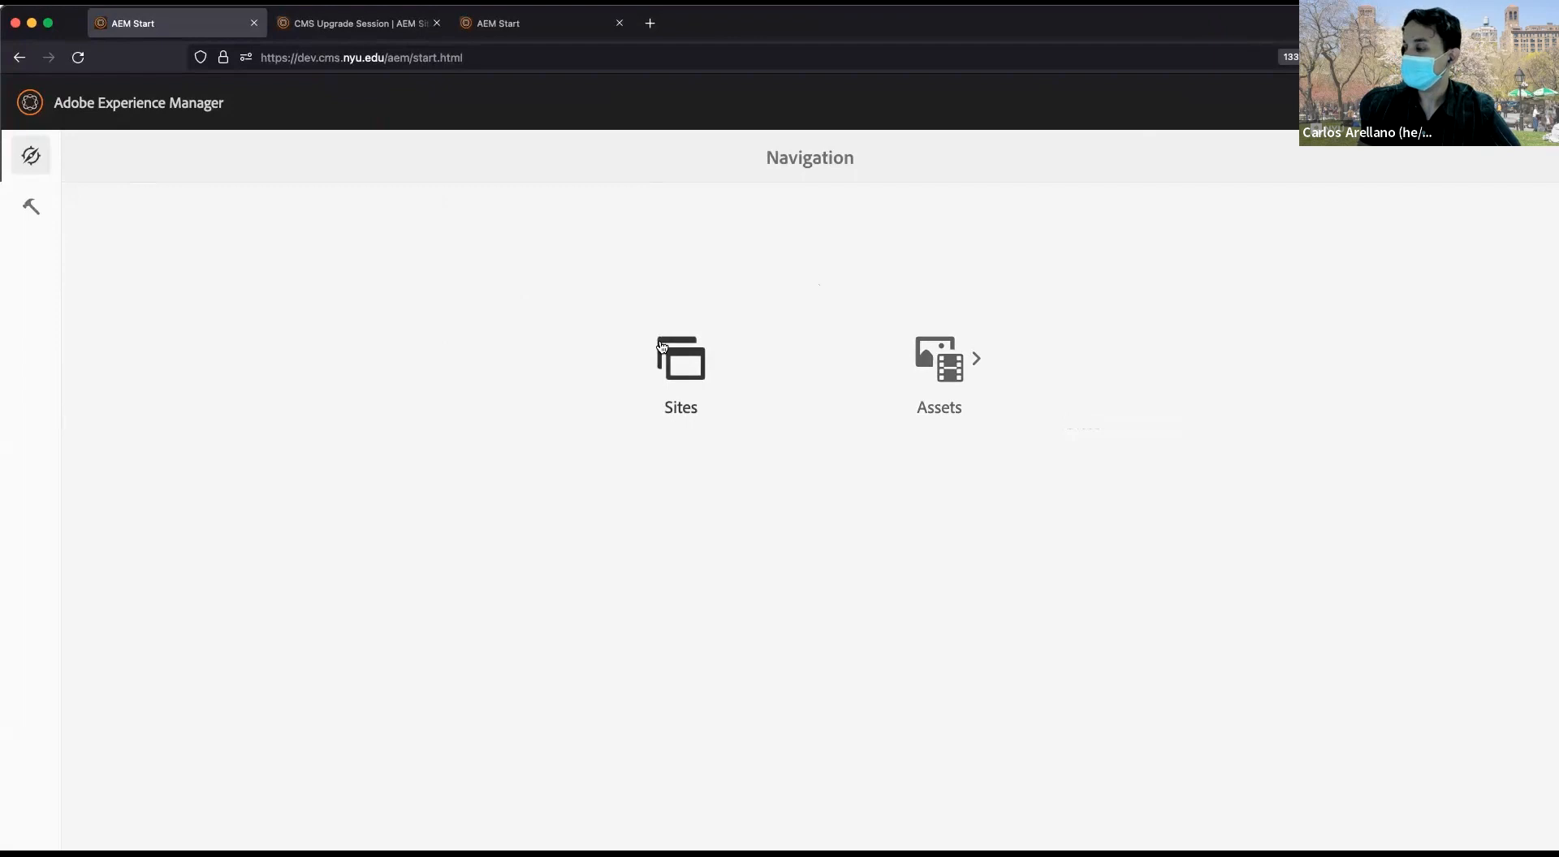
{"action": "left_click", "coordinate": [674, 367]}
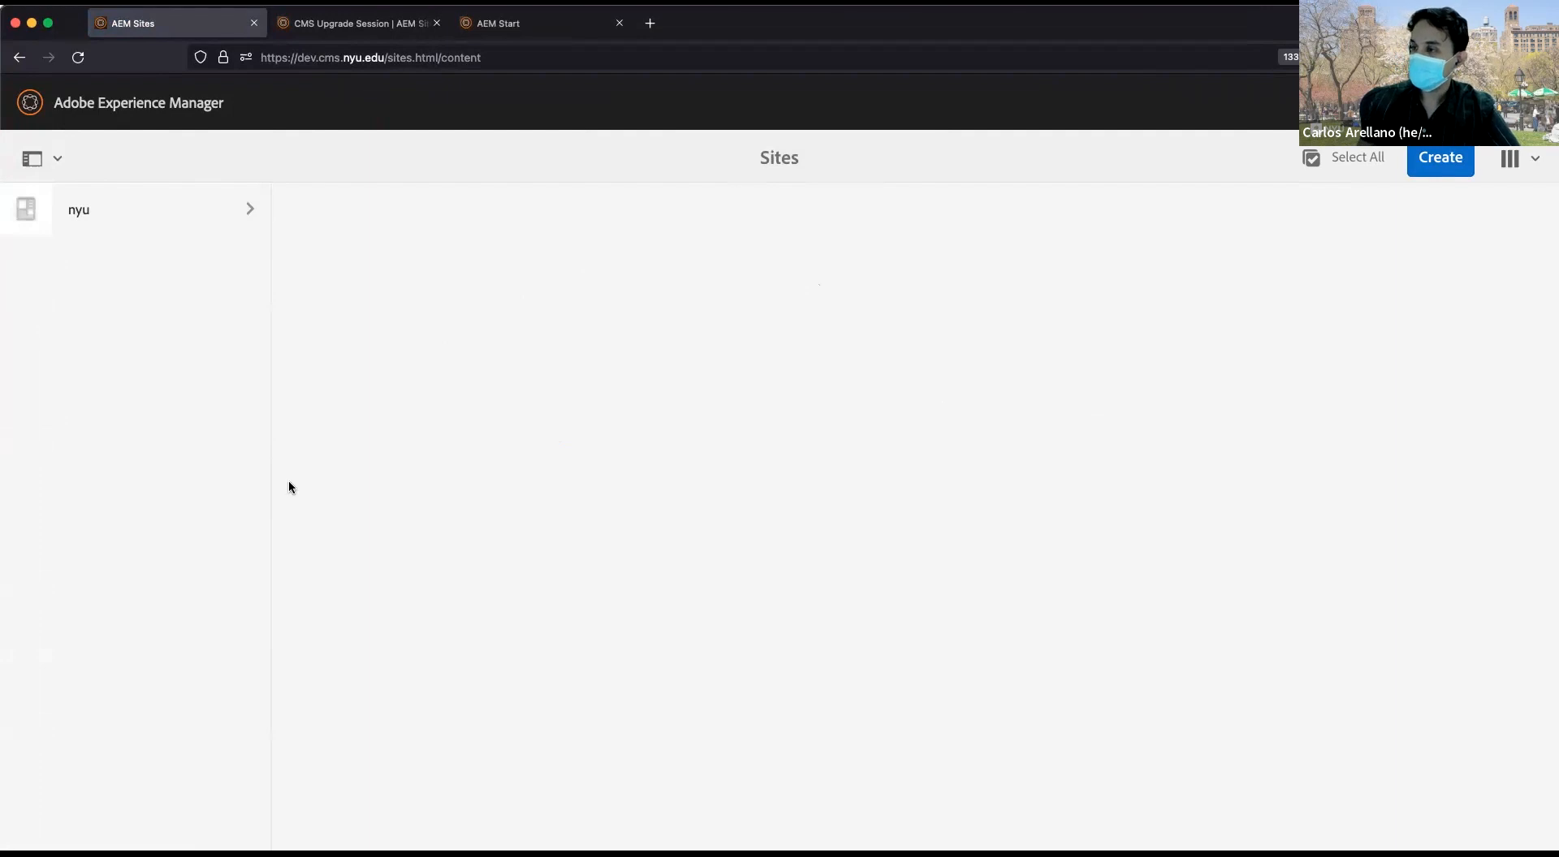
Drill the column view through nyu, NYU (en), University Life and Sustainability.
{"action": "left_click", "coordinate": [185, 207]}
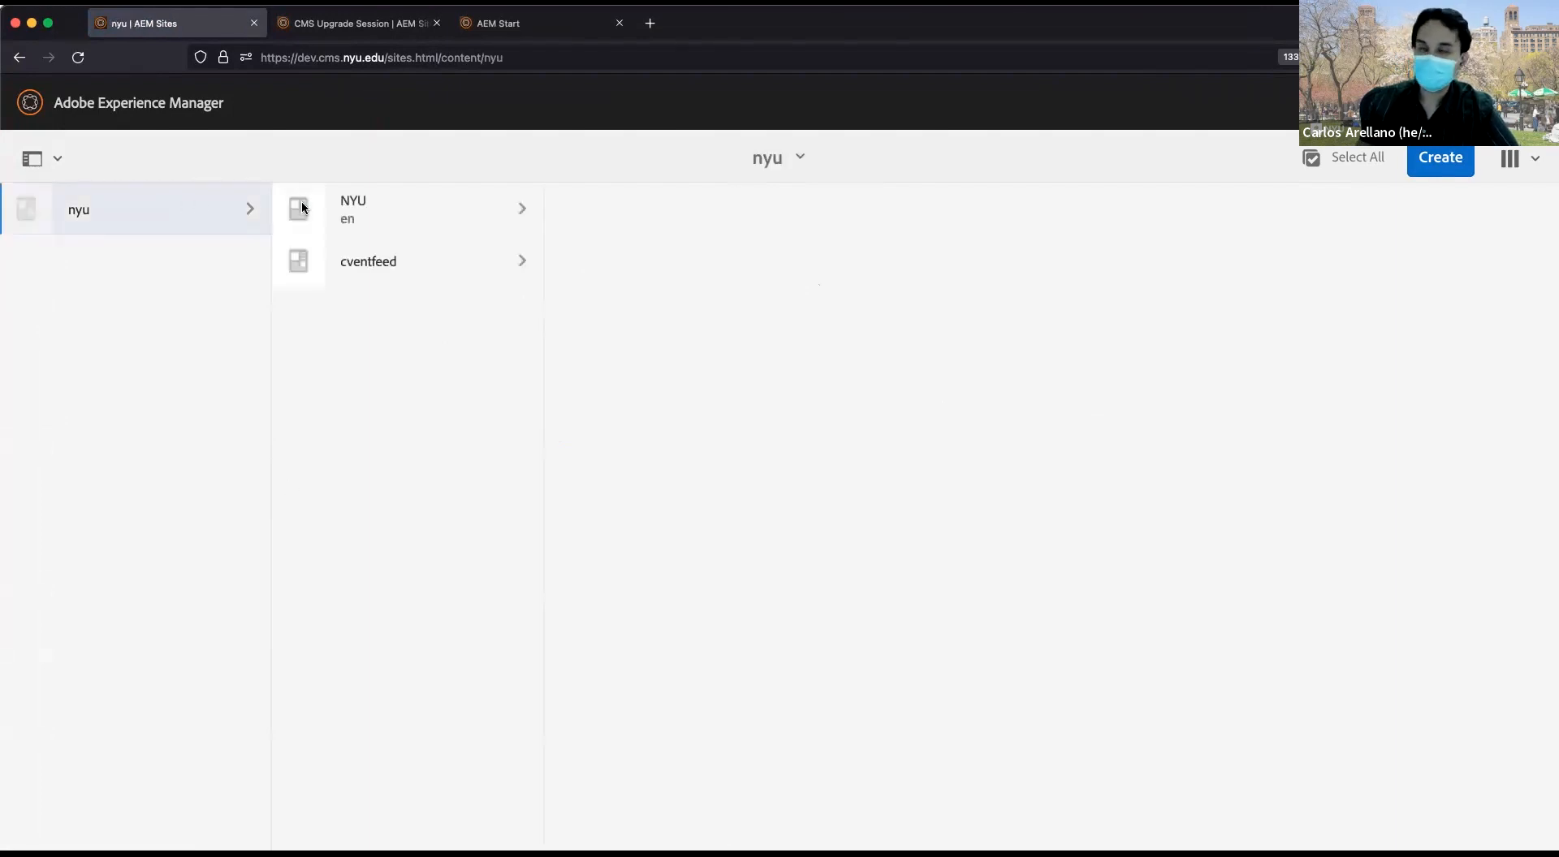
{"action": "left_click", "coordinate": [373, 208]}
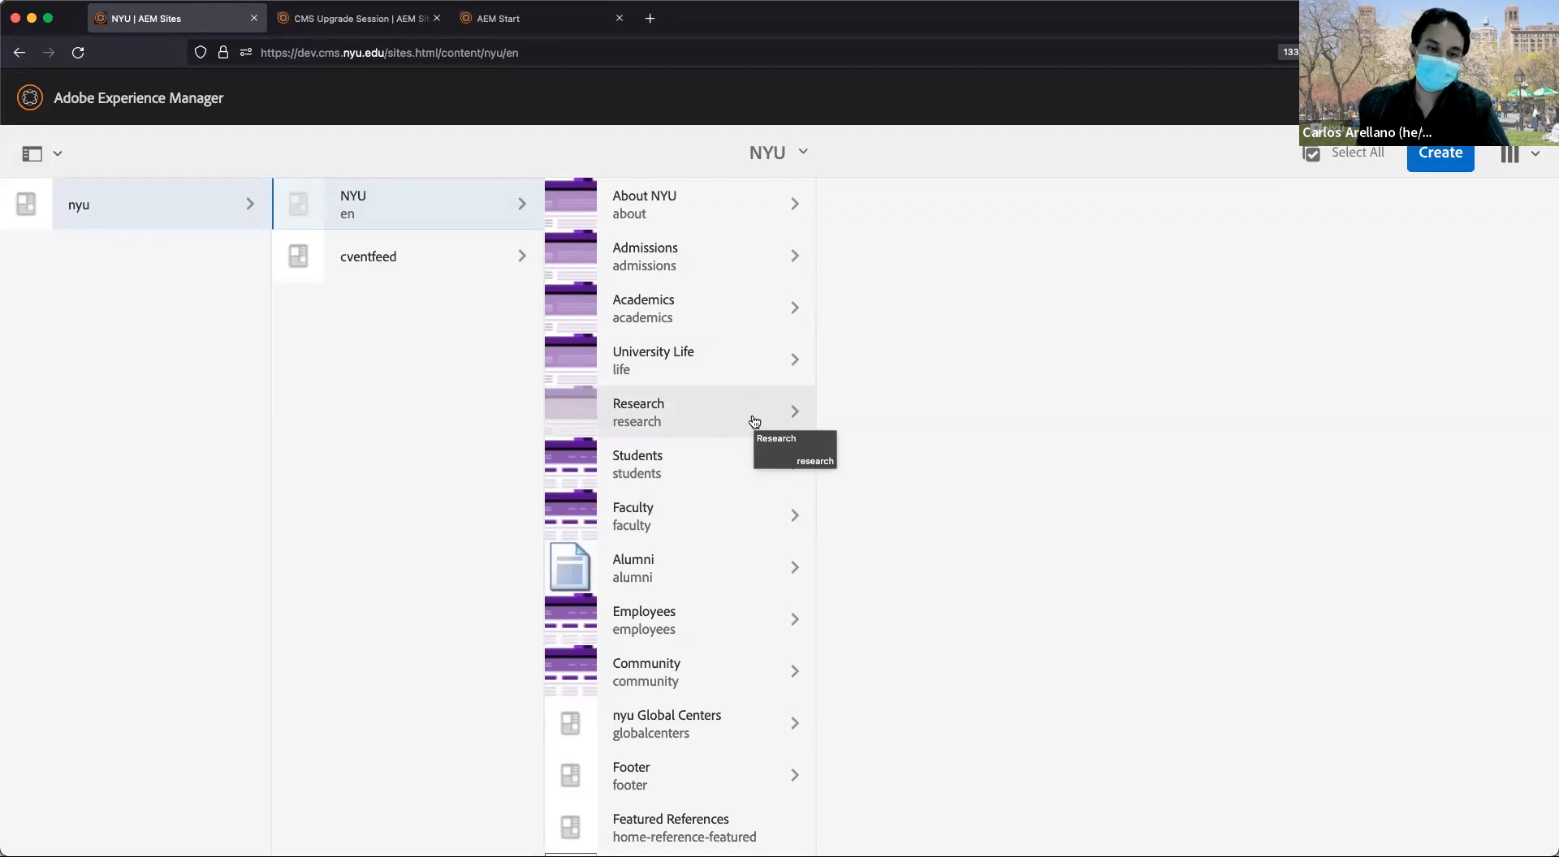
{"action": "left_click", "coordinate": [672, 373]}
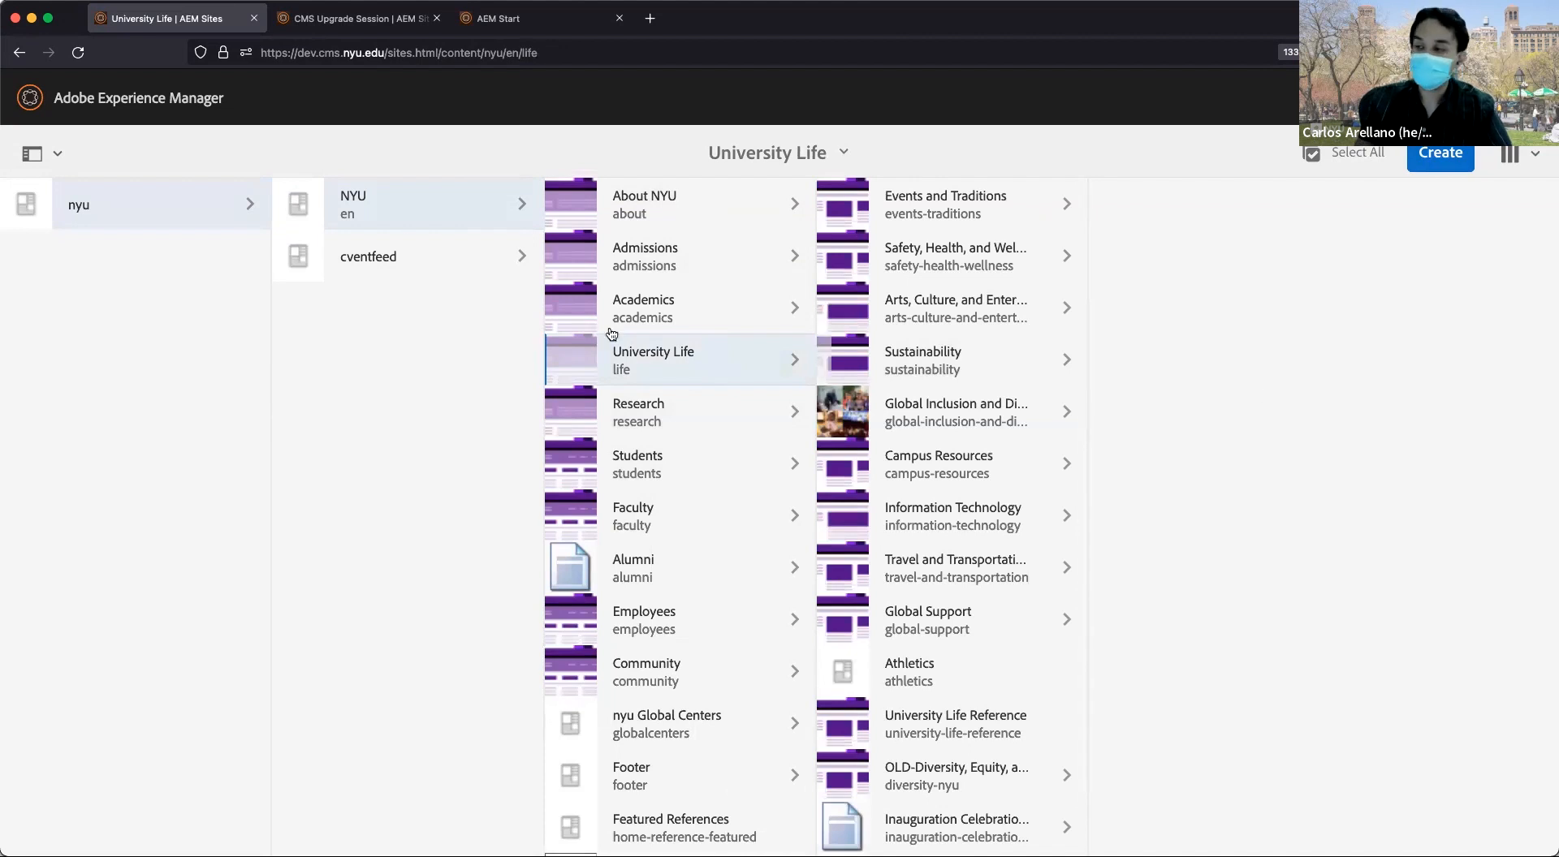
{"action": "left_click", "coordinate": [944, 374]}
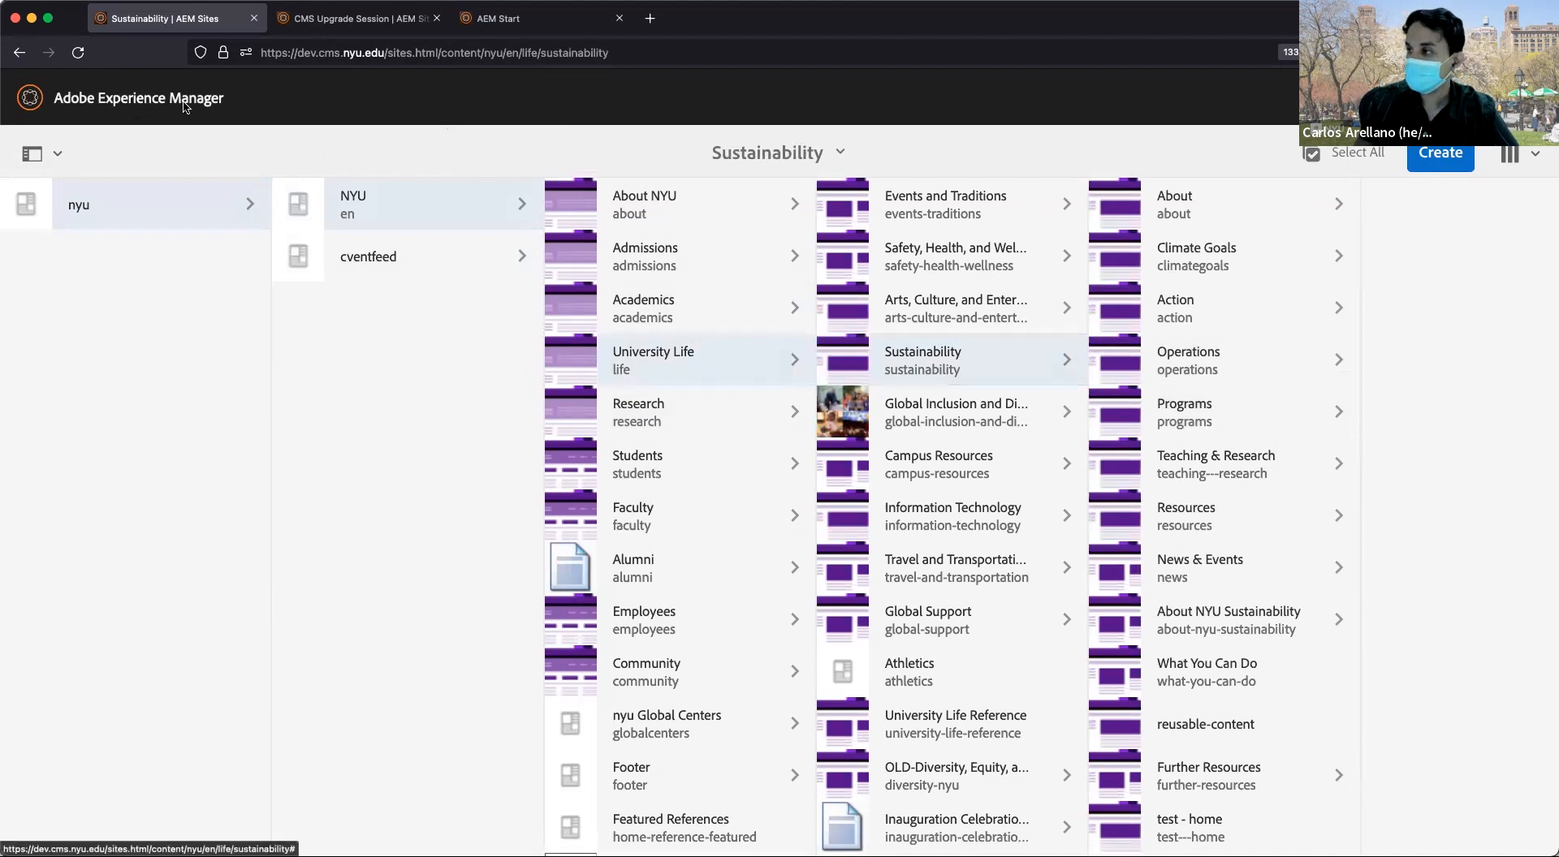
{"action": "left_click", "coordinate": [186, 107]}
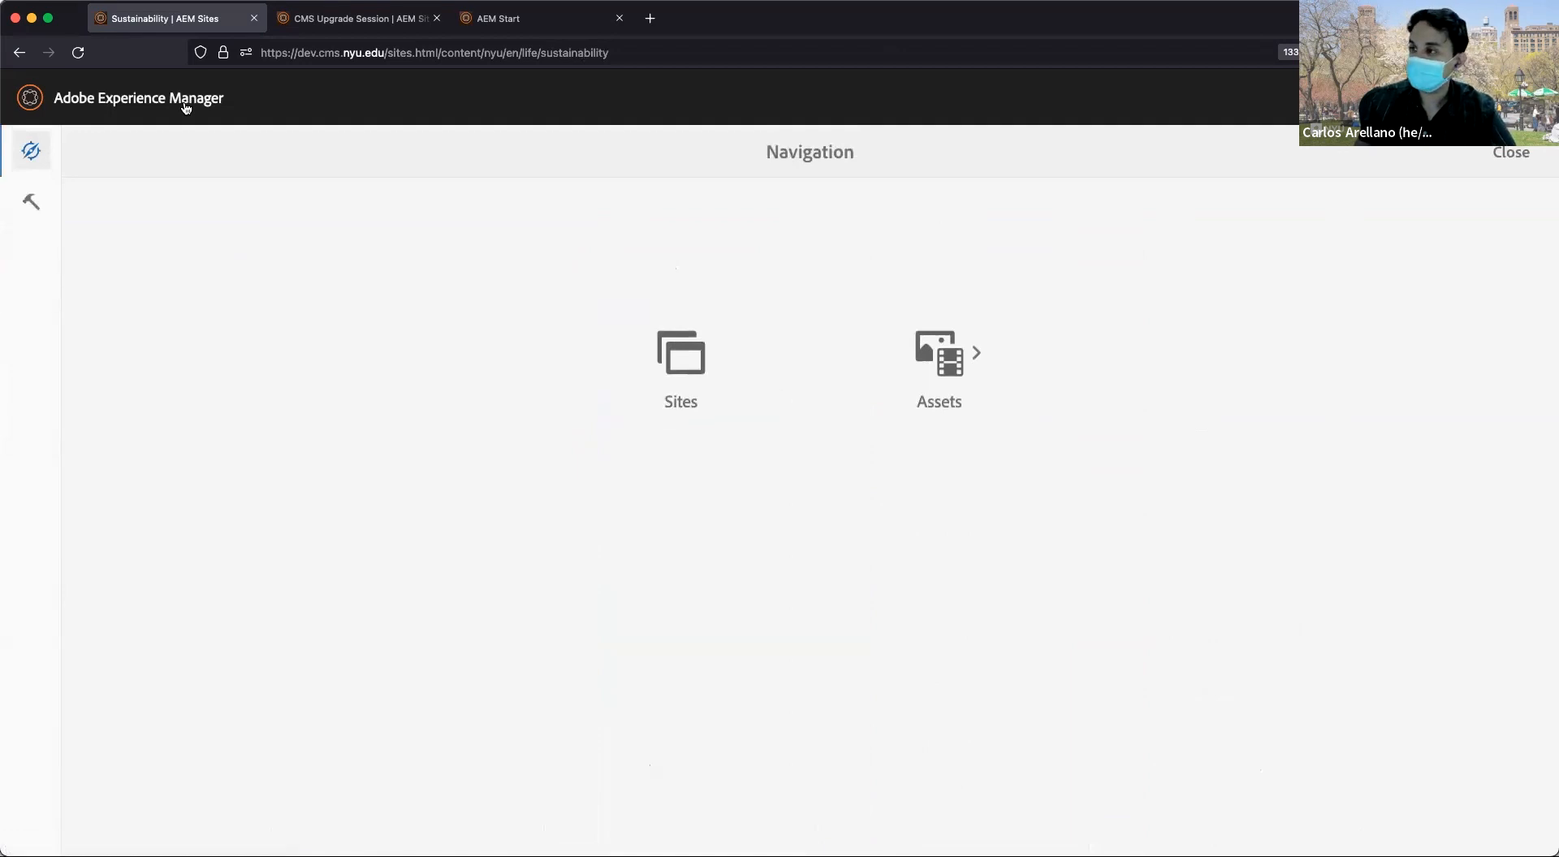
{"action": "left_click", "coordinate": [186, 106]}
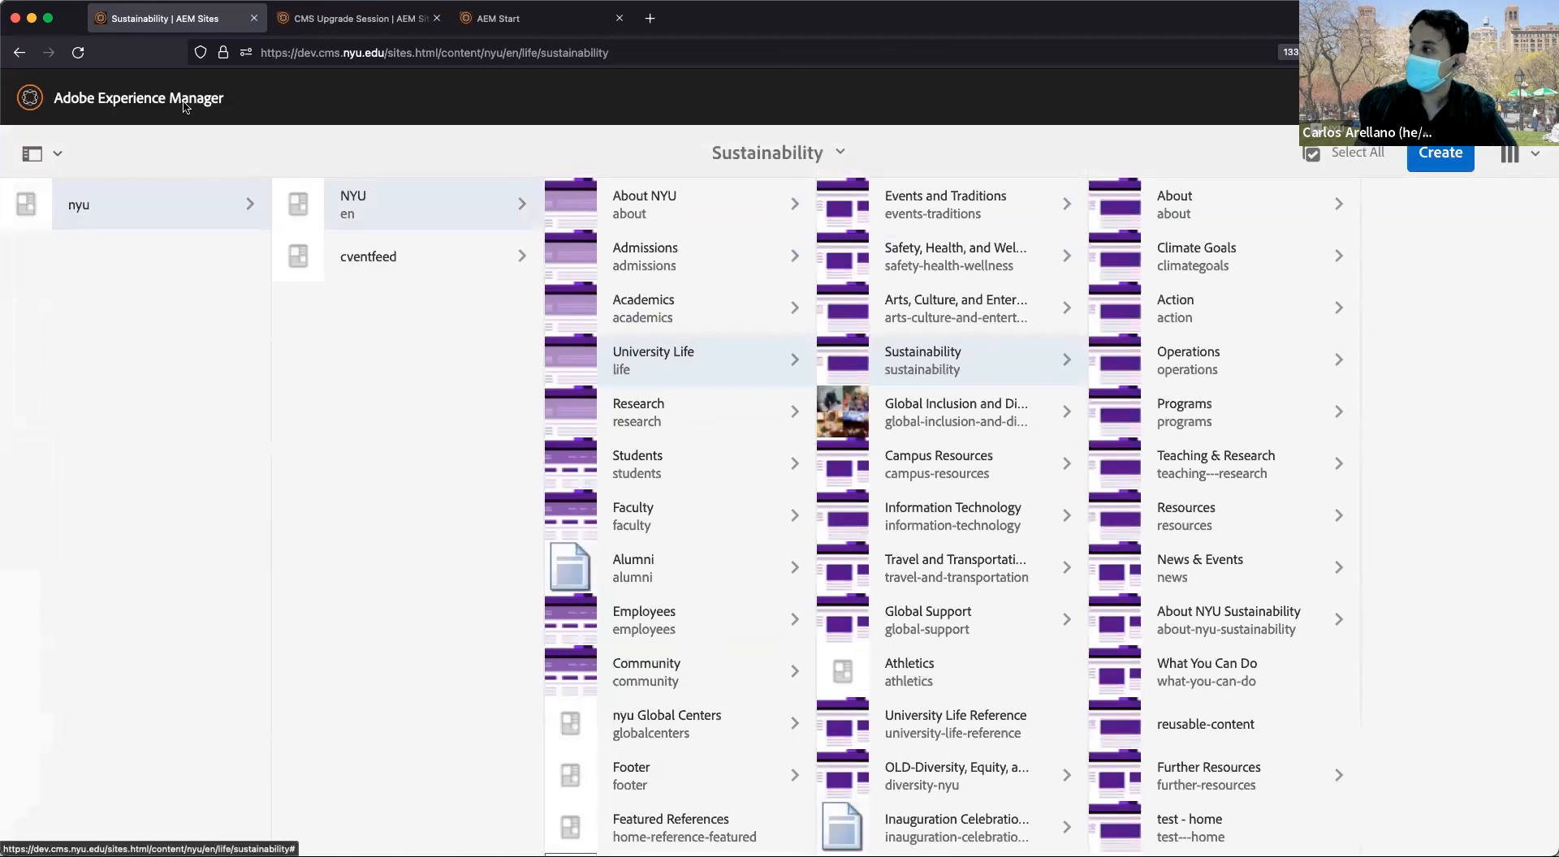
{"action": "left_click", "coordinate": [186, 106]}
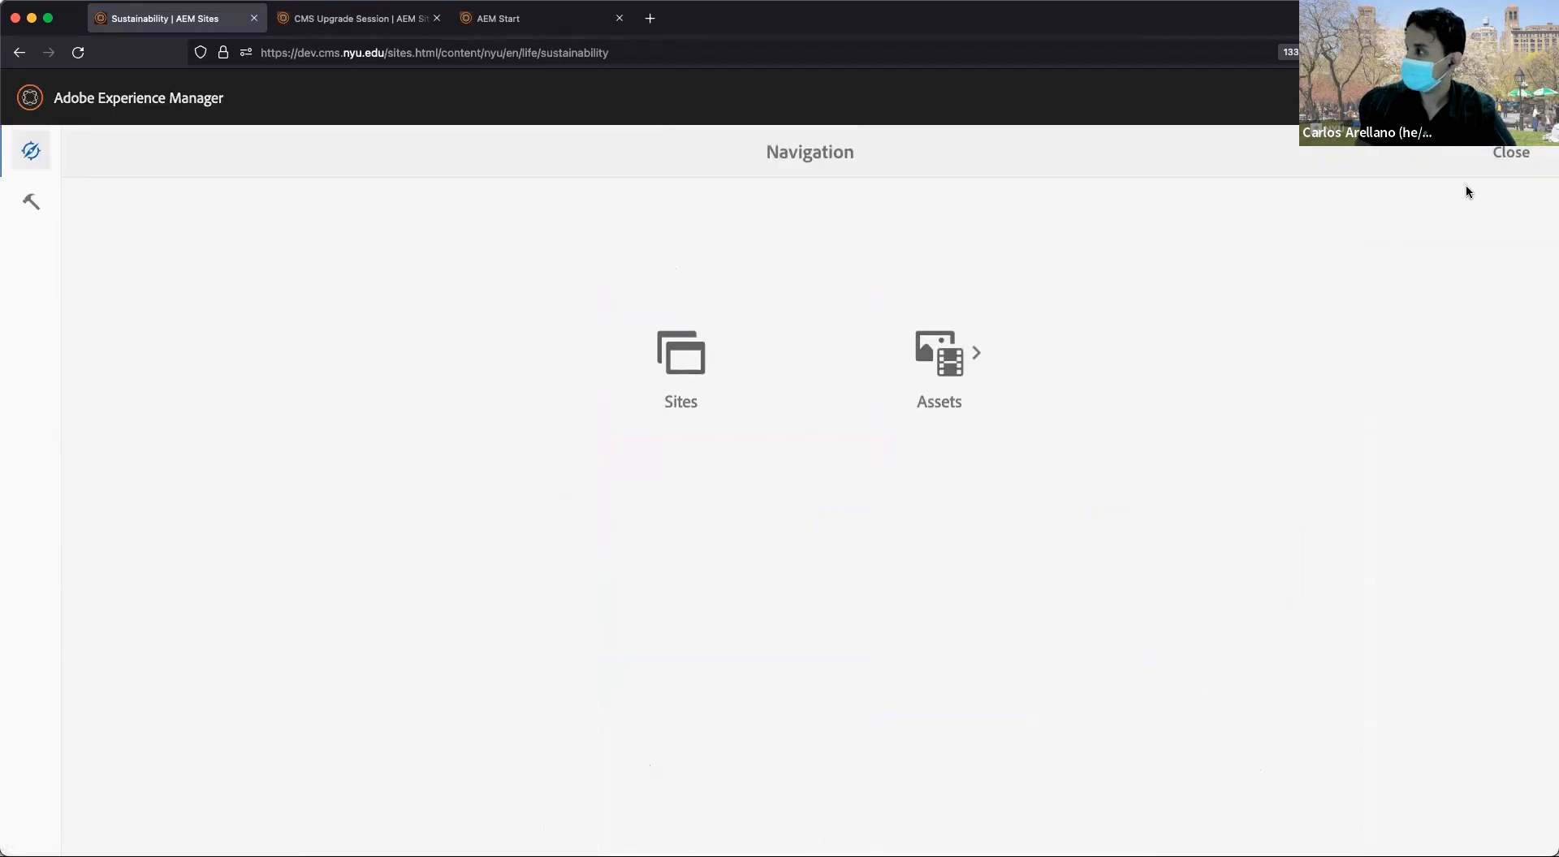
{"action": "left_click", "coordinate": [1509, 159]}
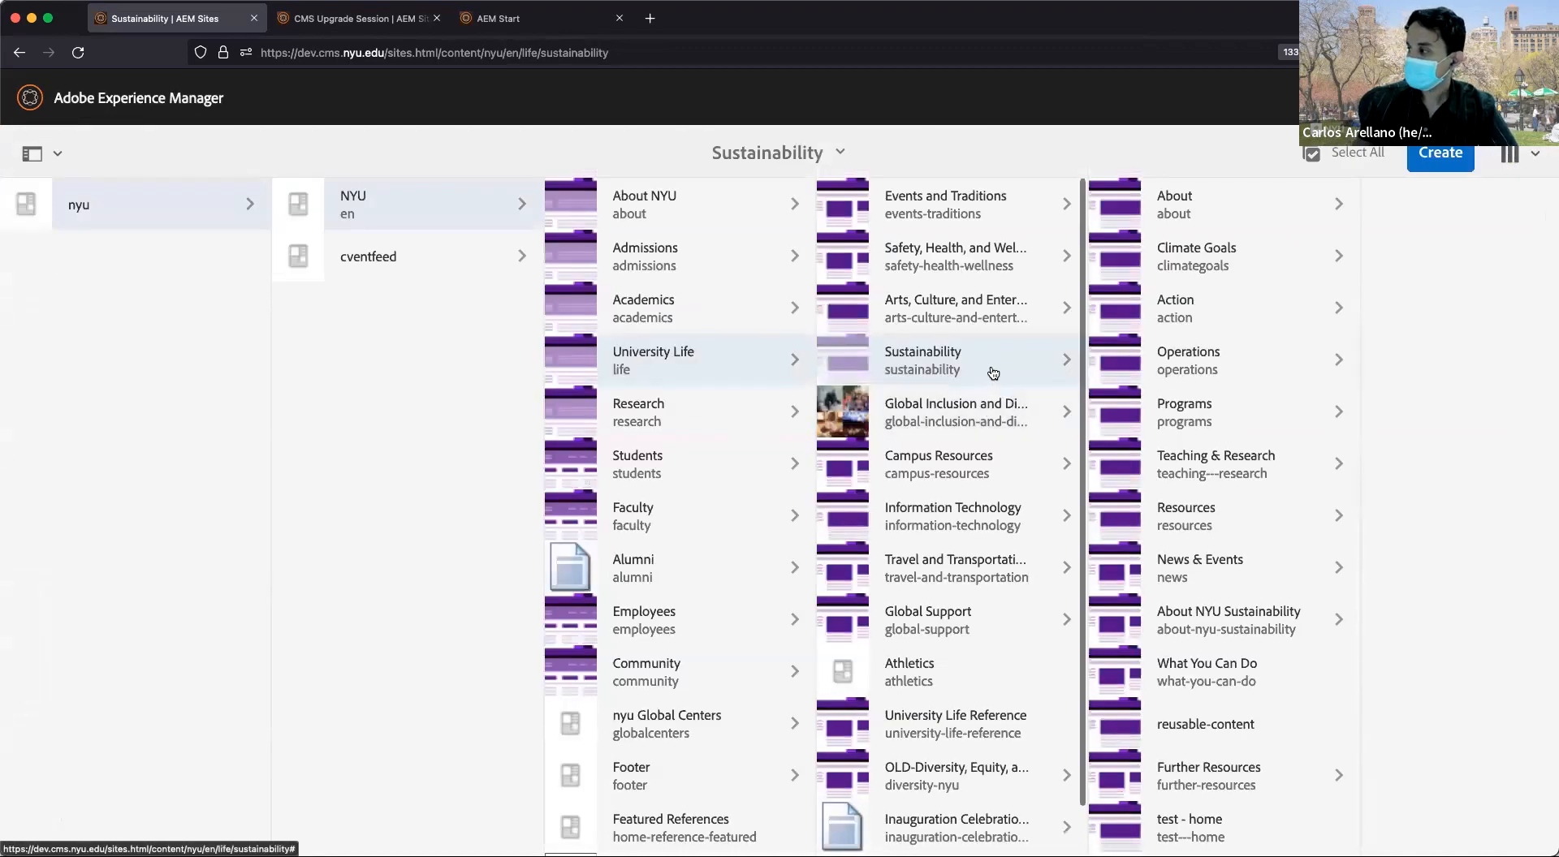
{"action": "left_click", "coordinate": [1512, 152]}
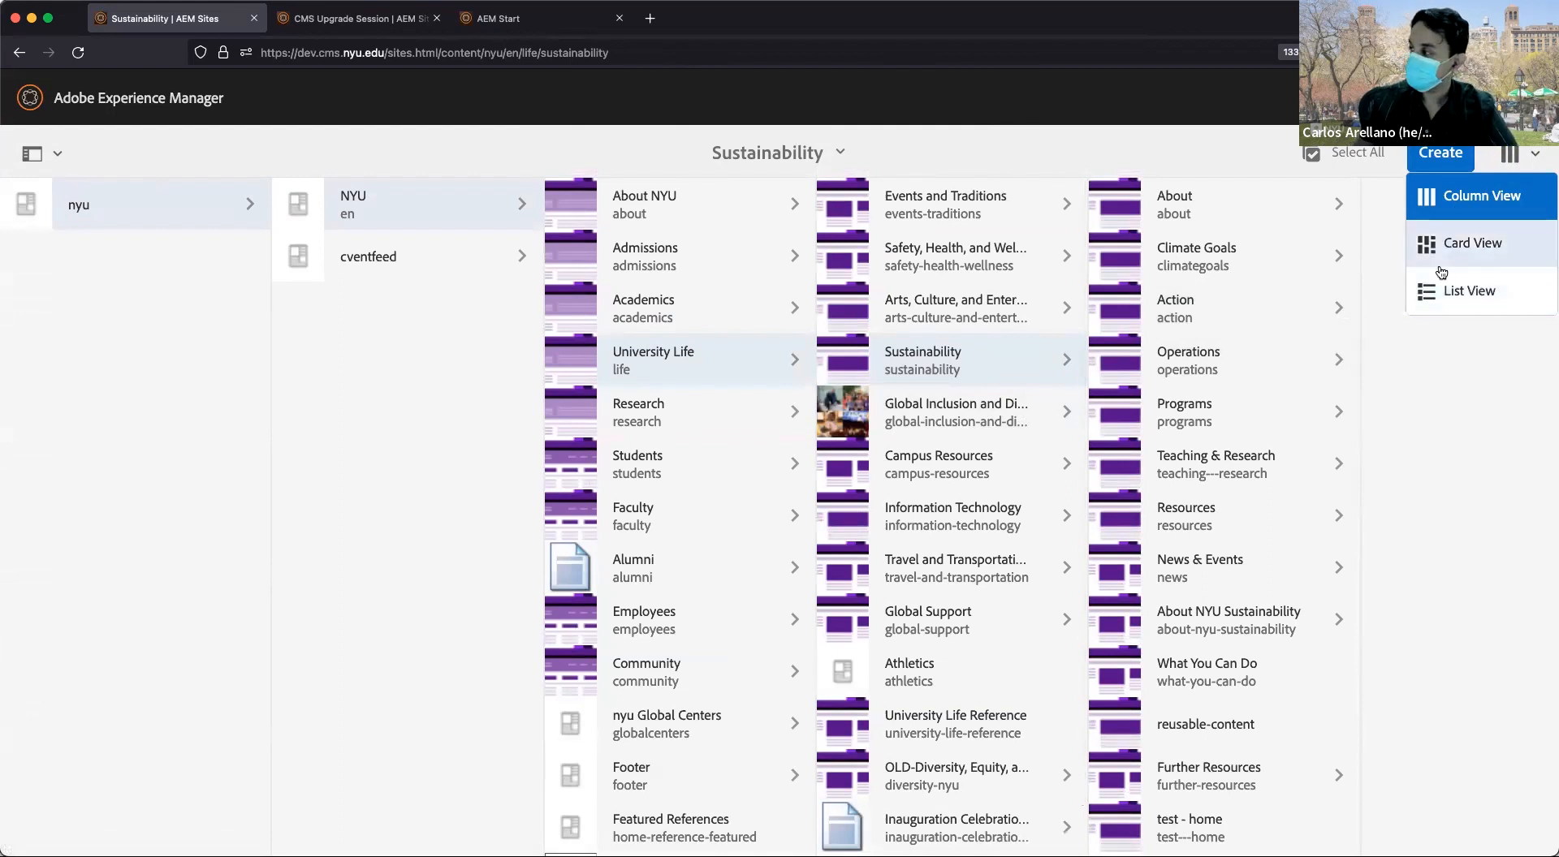
Show the Sustainability pages as cards, then as a detailed List View.
{"action": "left_click", "coordinate": [1449, 243]}
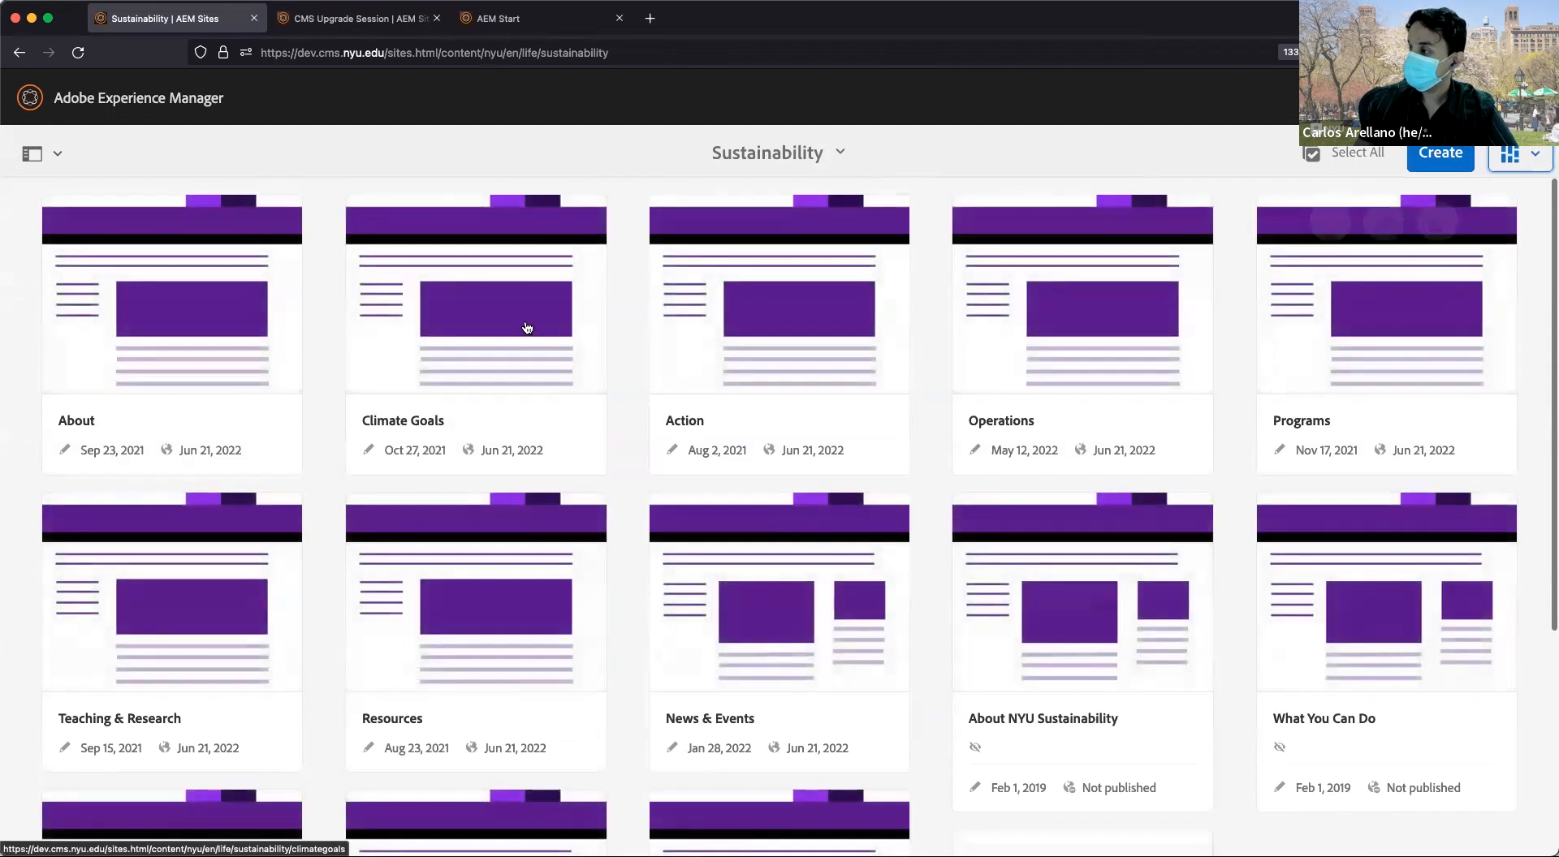
{"action": "scroll", "coordinate": [751, 331], "scroll_direction": "down", "scroll_amount": 3}
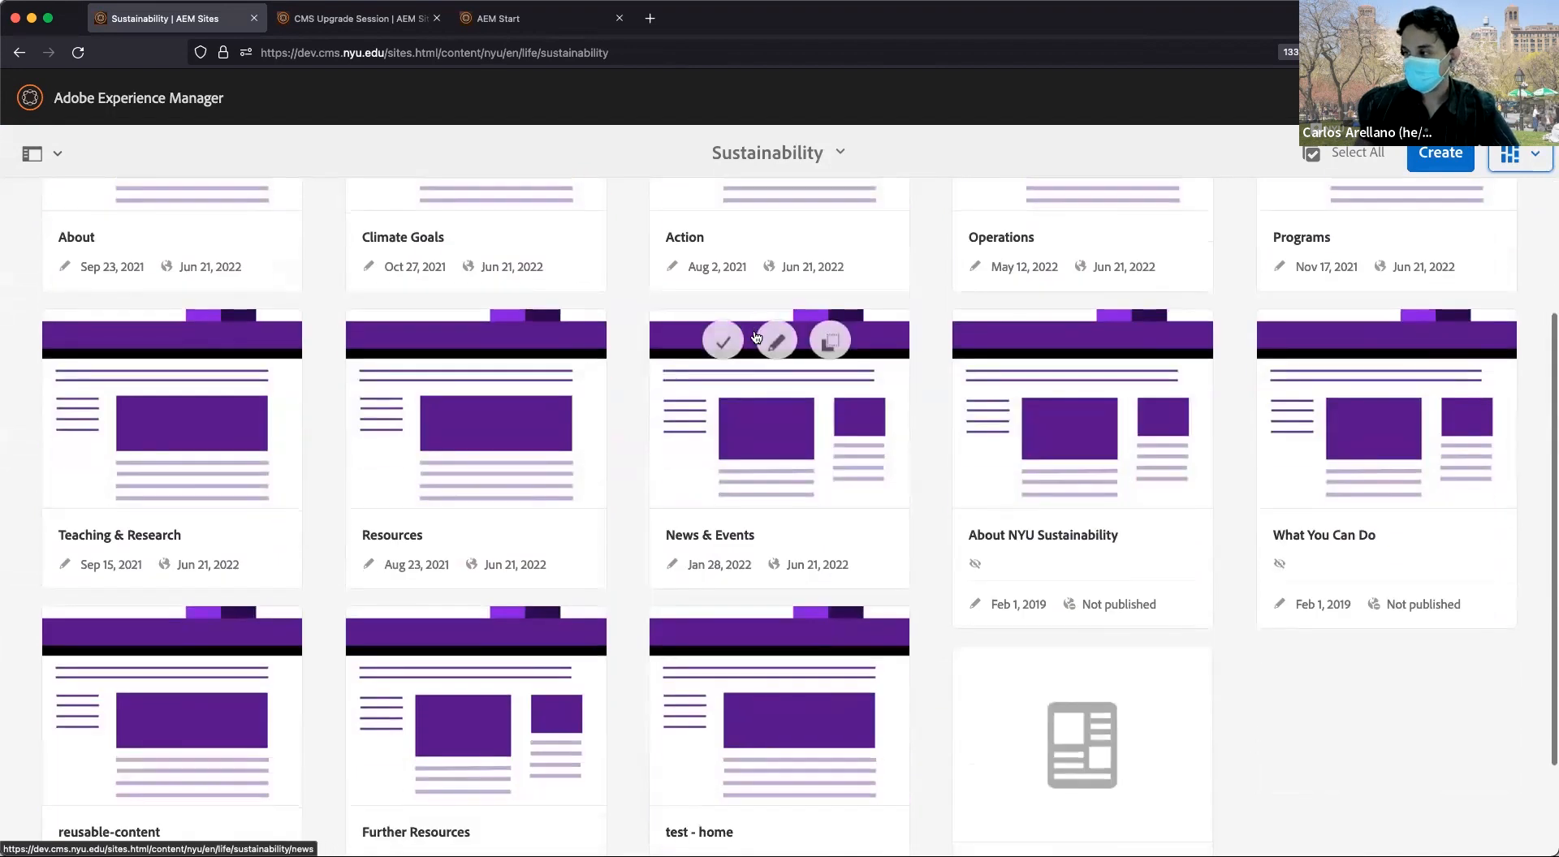
{"action": "scroll", "coordinate": [755, 335], "scroll_direction": "up", "scroll_amount": 3}
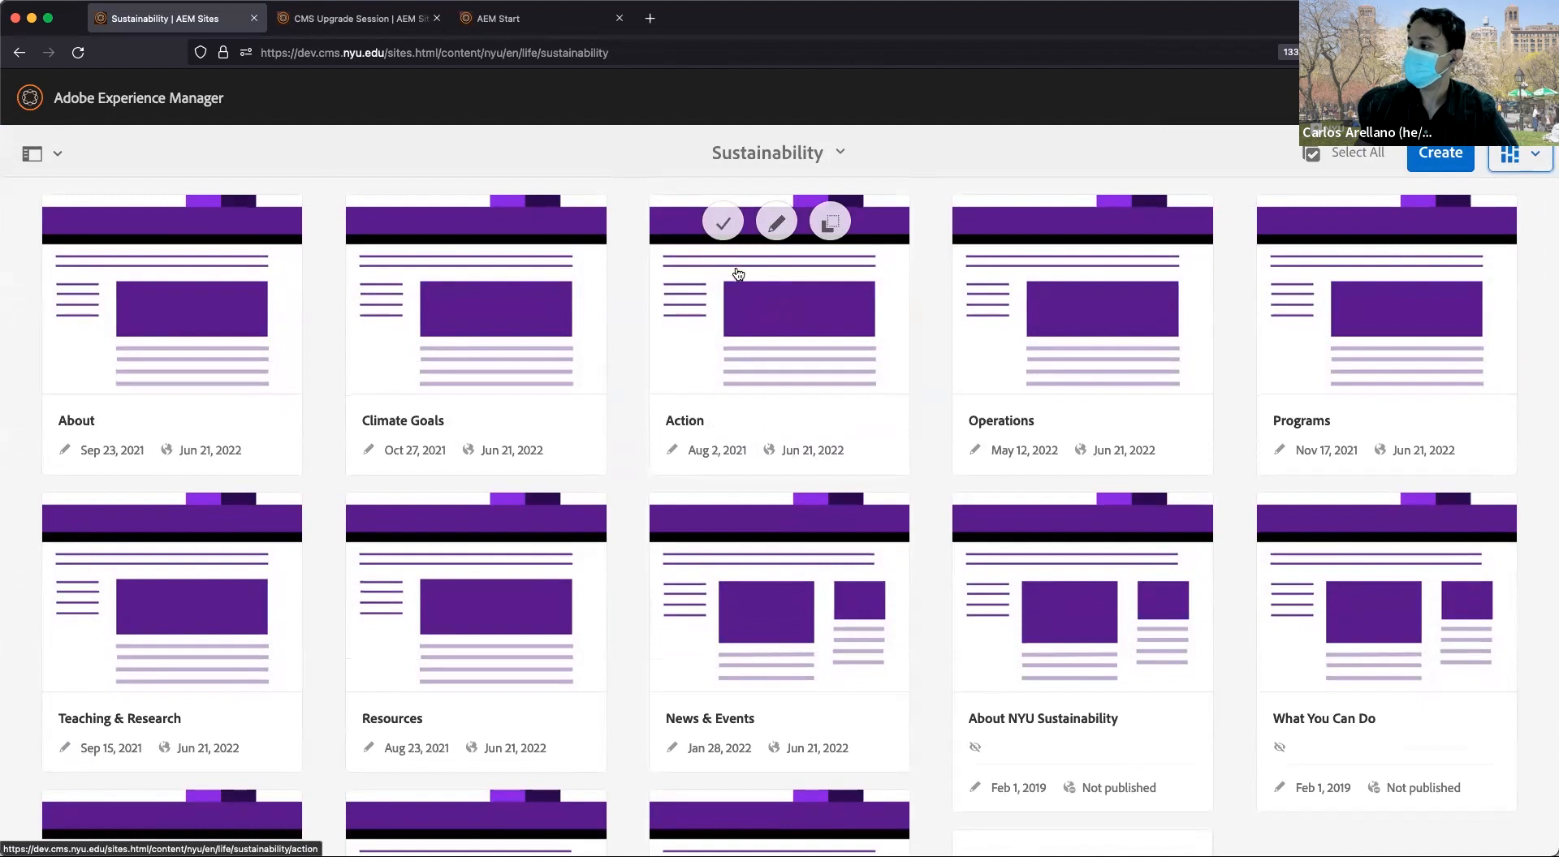
{"action": "left_click", "coordinate": [1520, 154]}
{"action": "left_click", "coordinate": [1449, 227]}
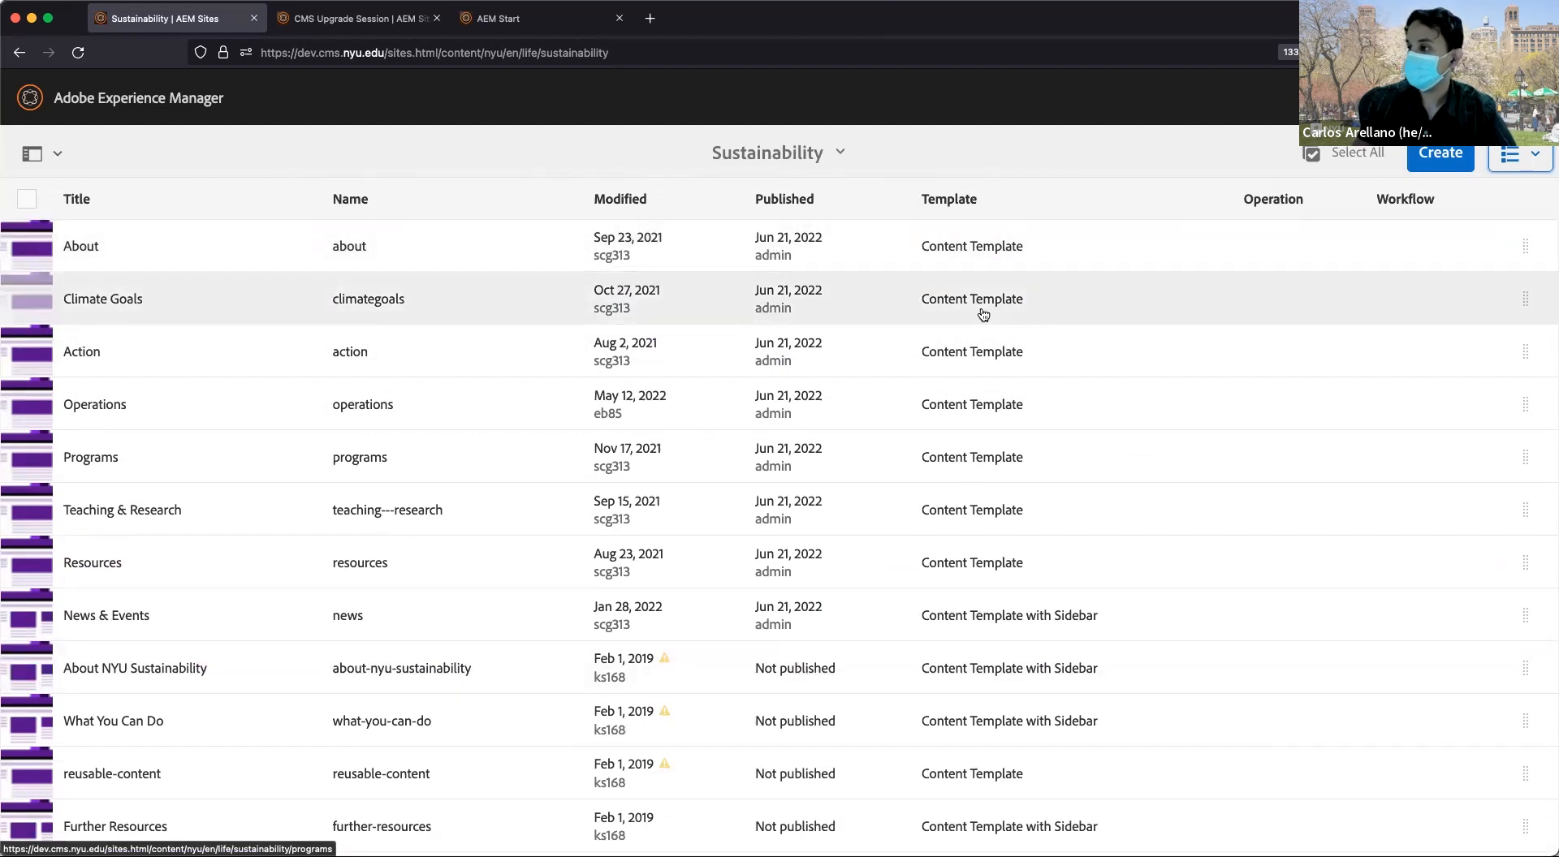
{"action": "left_click", "coordinate": [94, 202]}
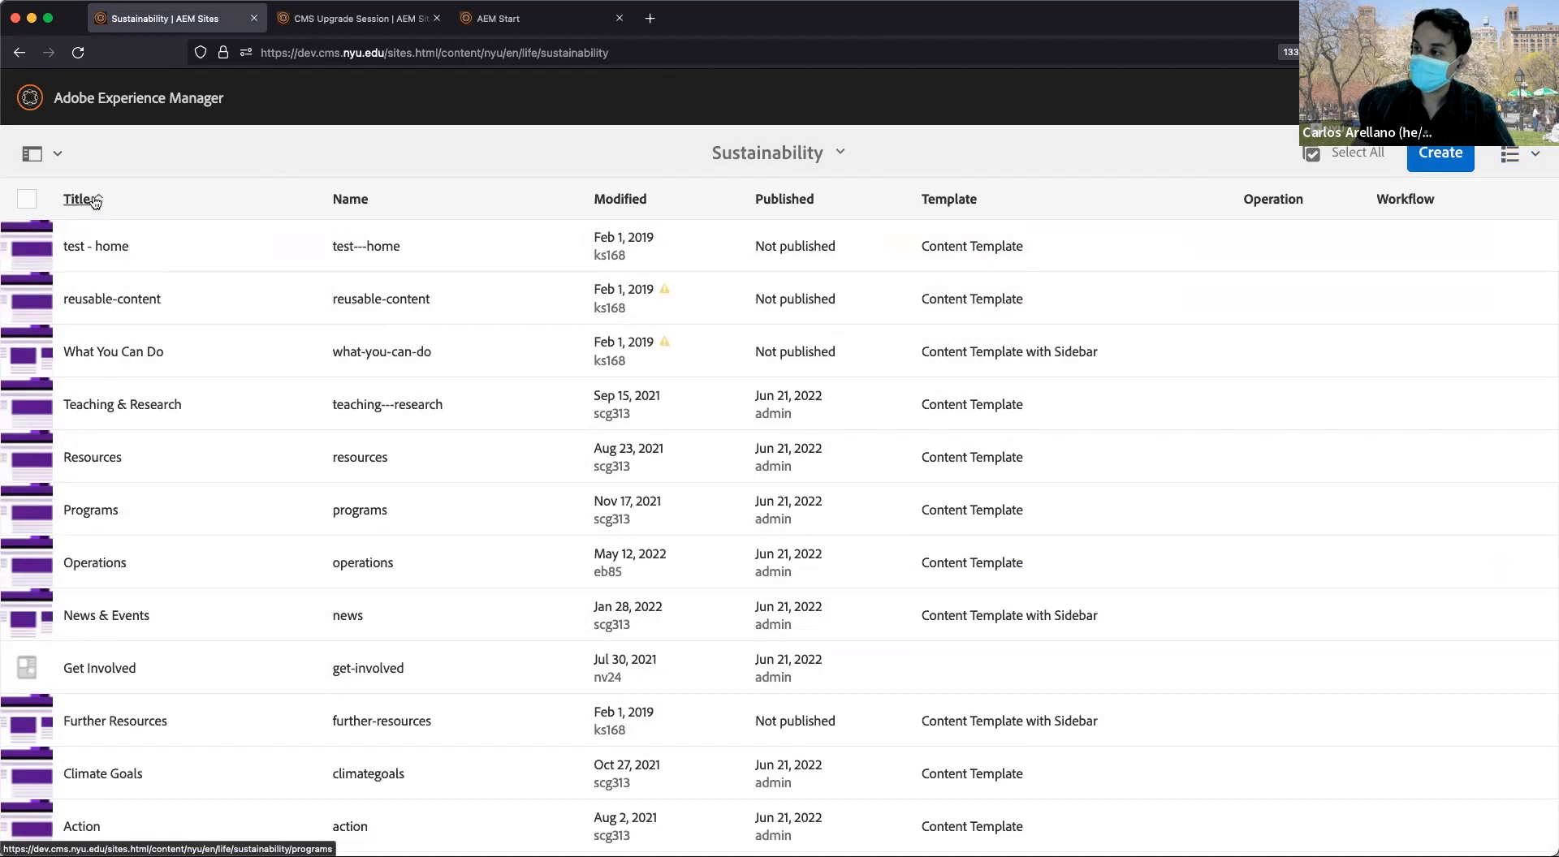
Sort the page list by Published date and show the Content Tree rail.
{"action": "scroll", "coordinate": [165, 443], "scroll_direction": "down", "scroll_amount": 3}
{"action": "scroll", "coordinate": [244, 349], "scroll_direction": "up", "scroll_amount": 3}
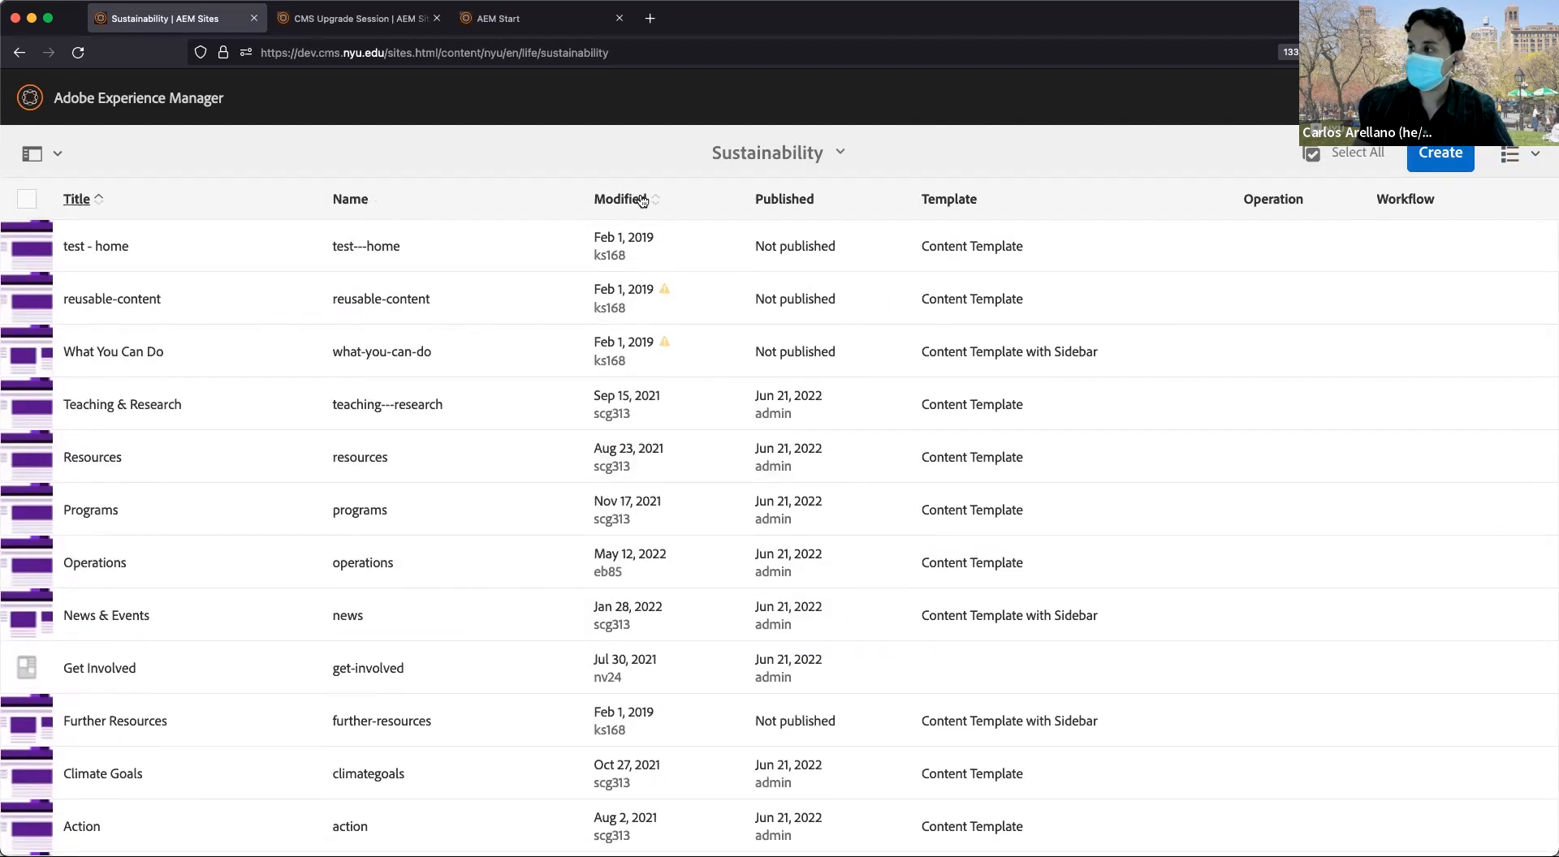
{"action": "left_click", "coordinate": [789, 200]}
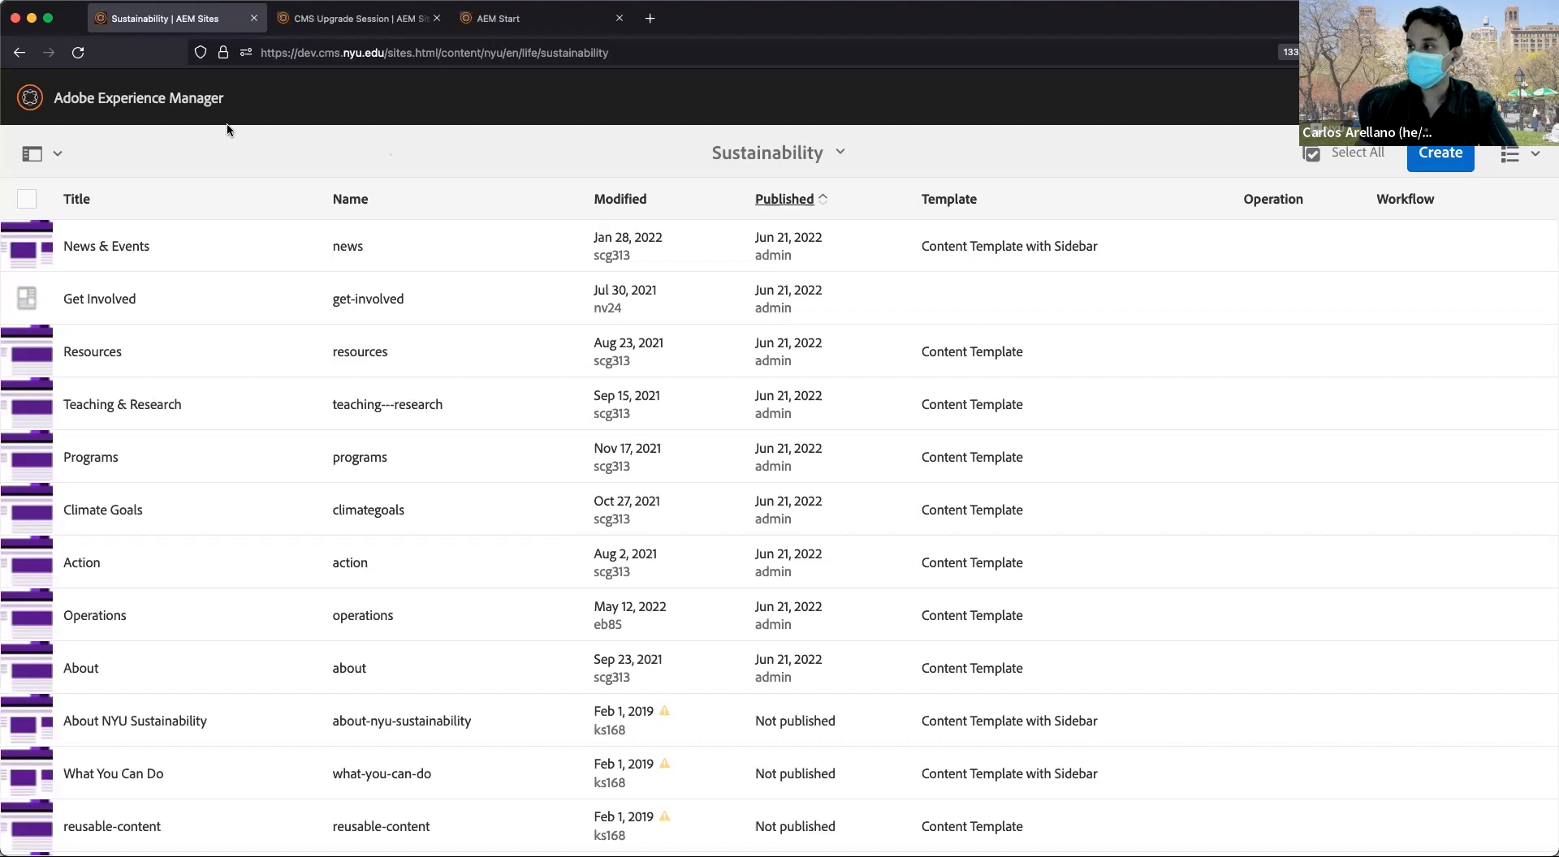
{"action": "left_click", "coordinate": [58, 157]}
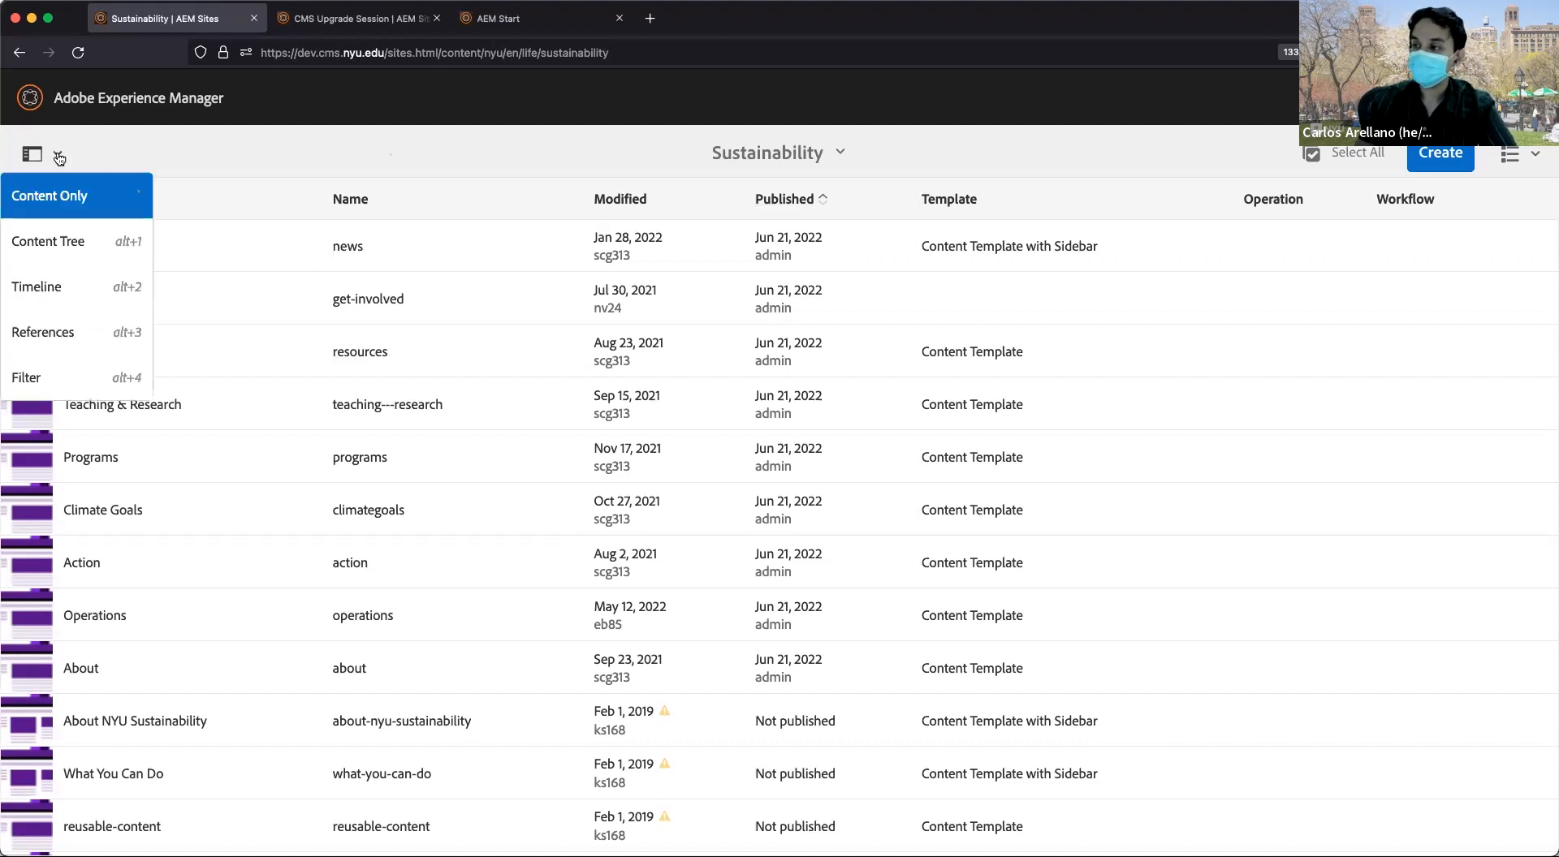
{"action": "left_click", "coordinate": [61, 241]}
Select About in the content tree to list its pages, such as Sustainability Staff and History.
{"action": "scroll", "coordinate": [171, 325], "scroll_direction": "down", "scroll_amount": 2}
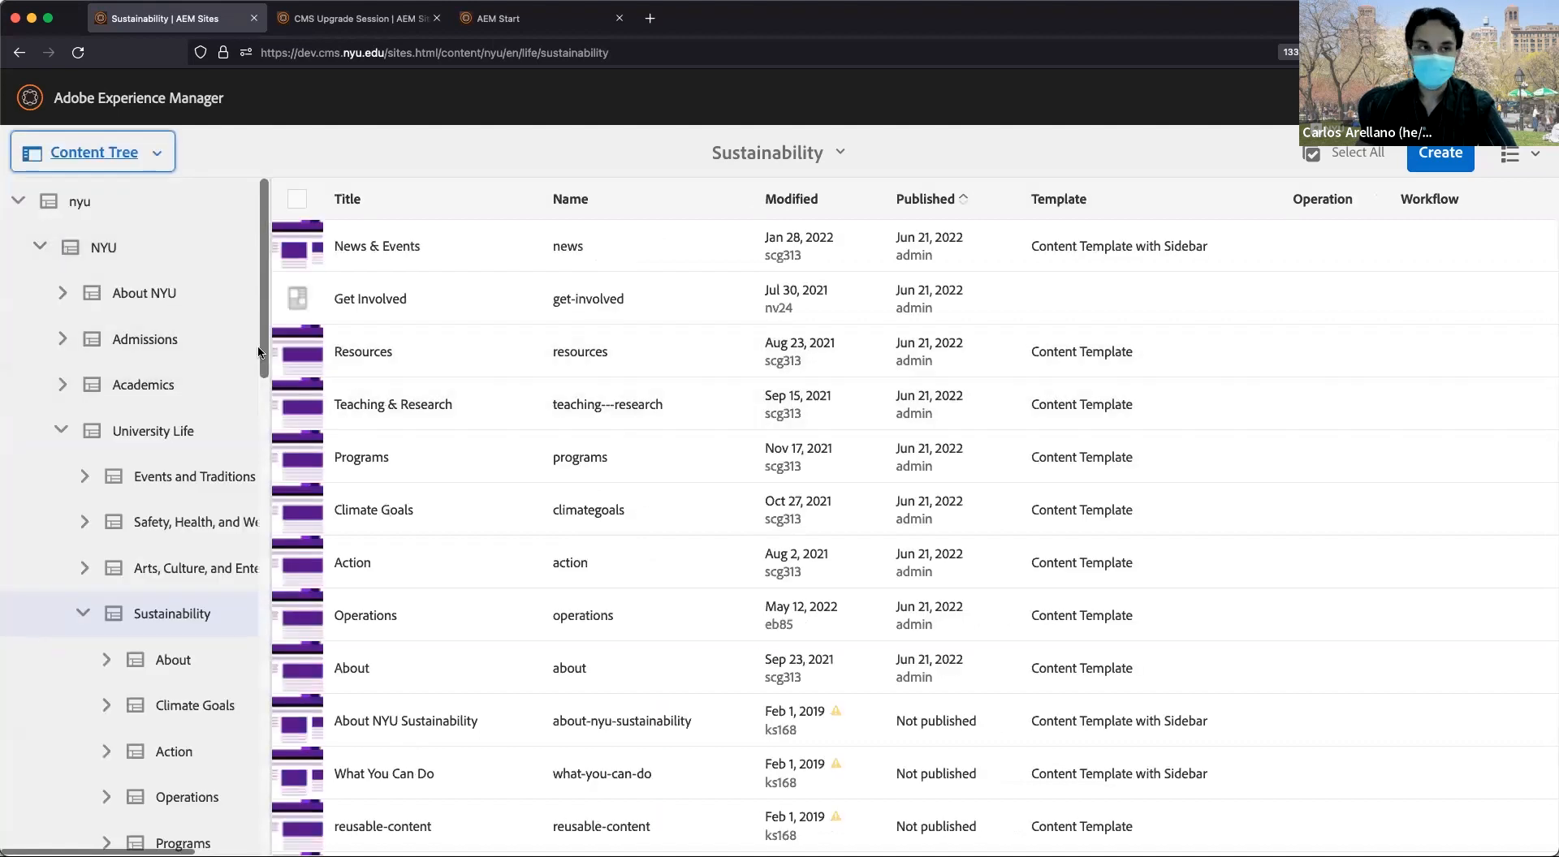
{"action": "scroll", "coordinate": [215, 397], "scroll_direction": "down", "scroll_amount": 3}
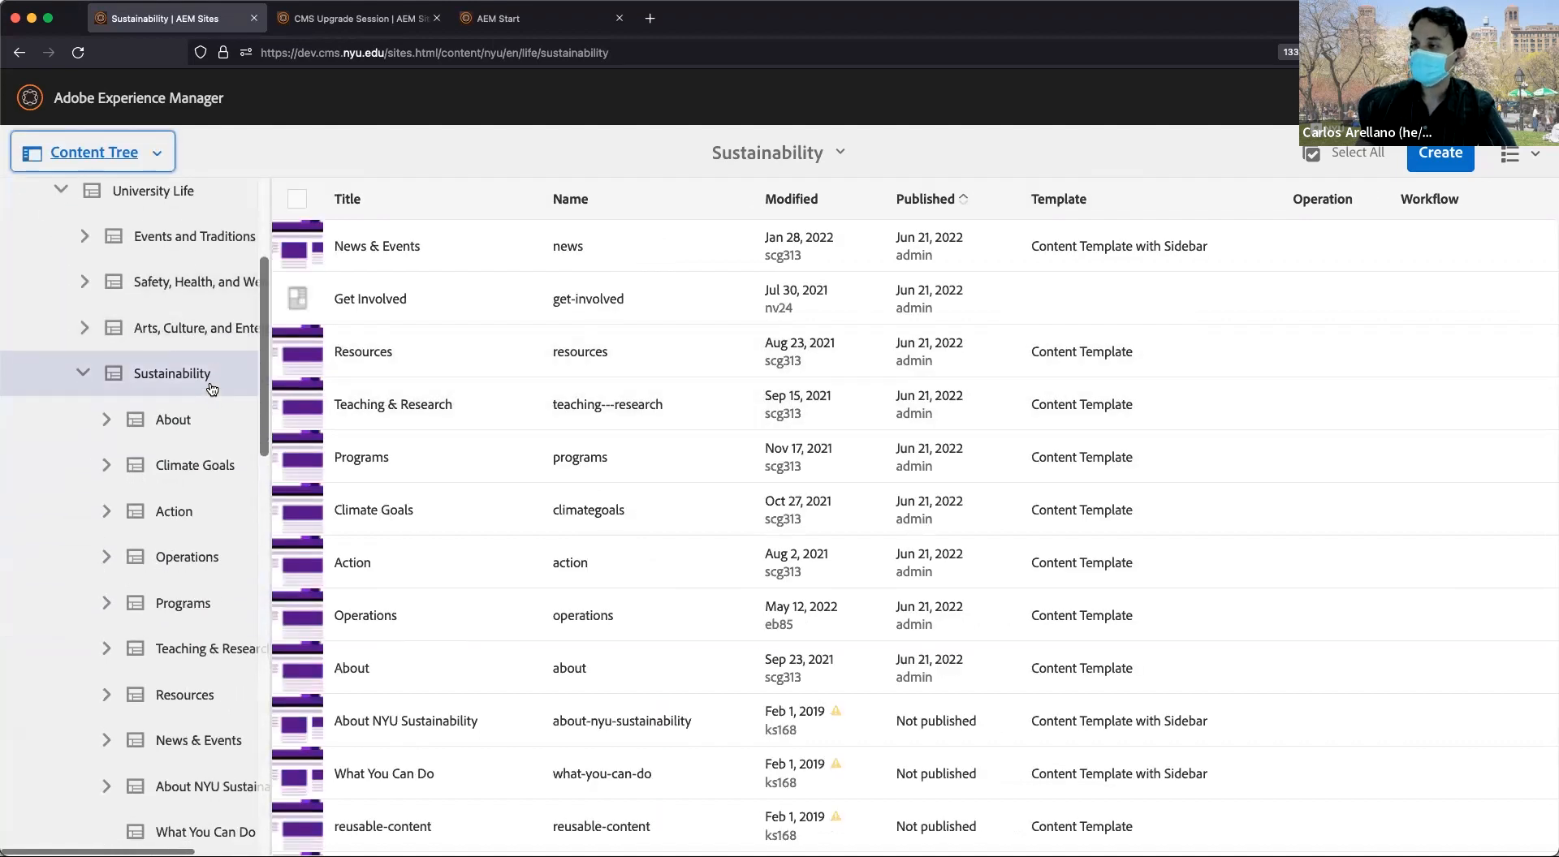
{"action": "scroll", "coordinate": [211, 388], "scroll_direction": "down", "scroll_amount": 2}
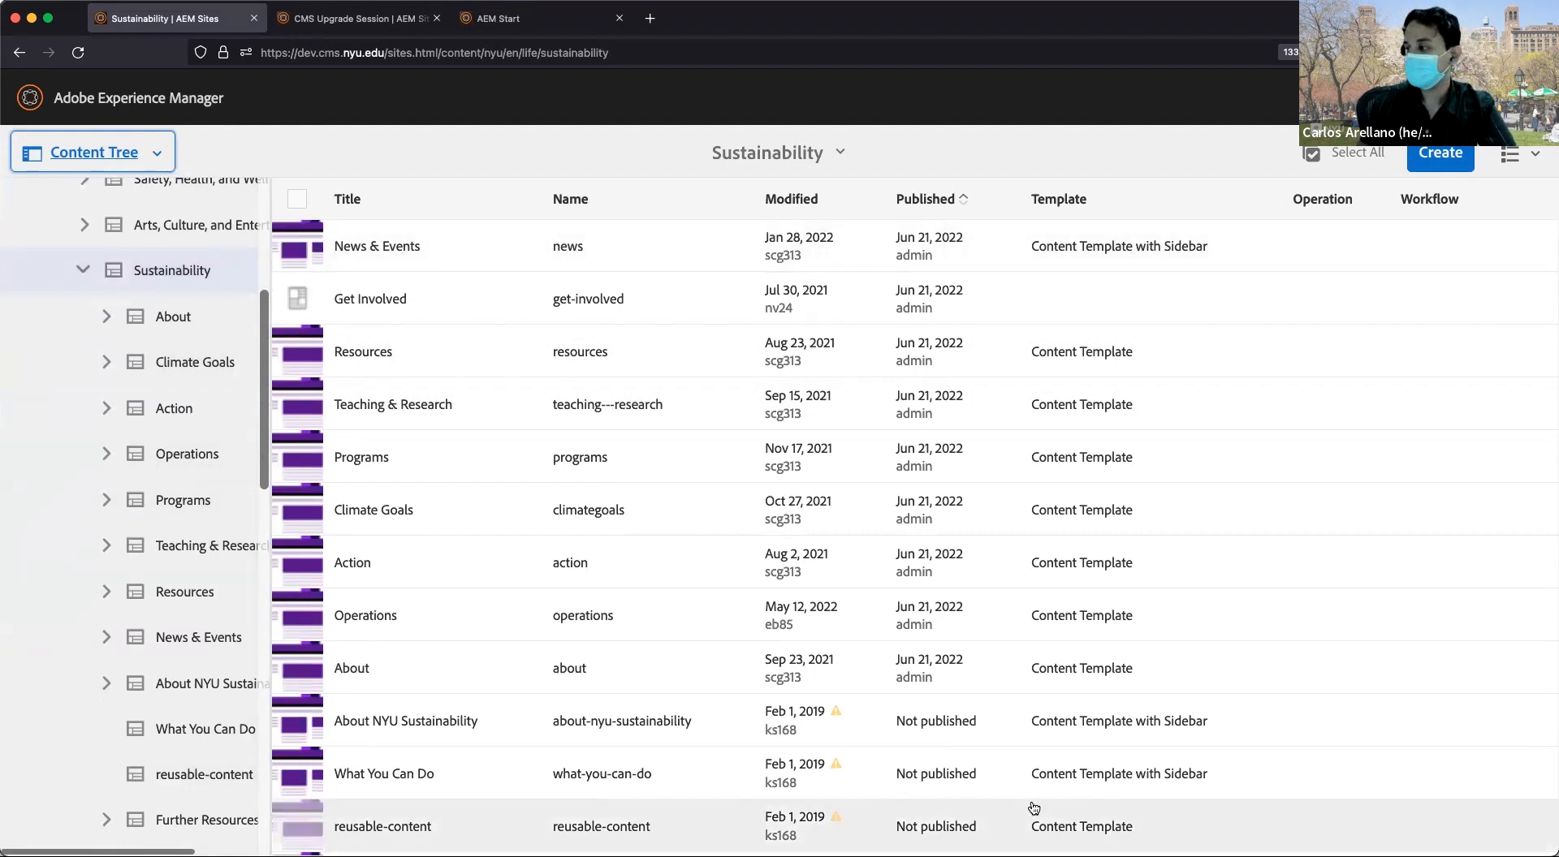
{"action": "left_click", "coordinate": [107, 317]}
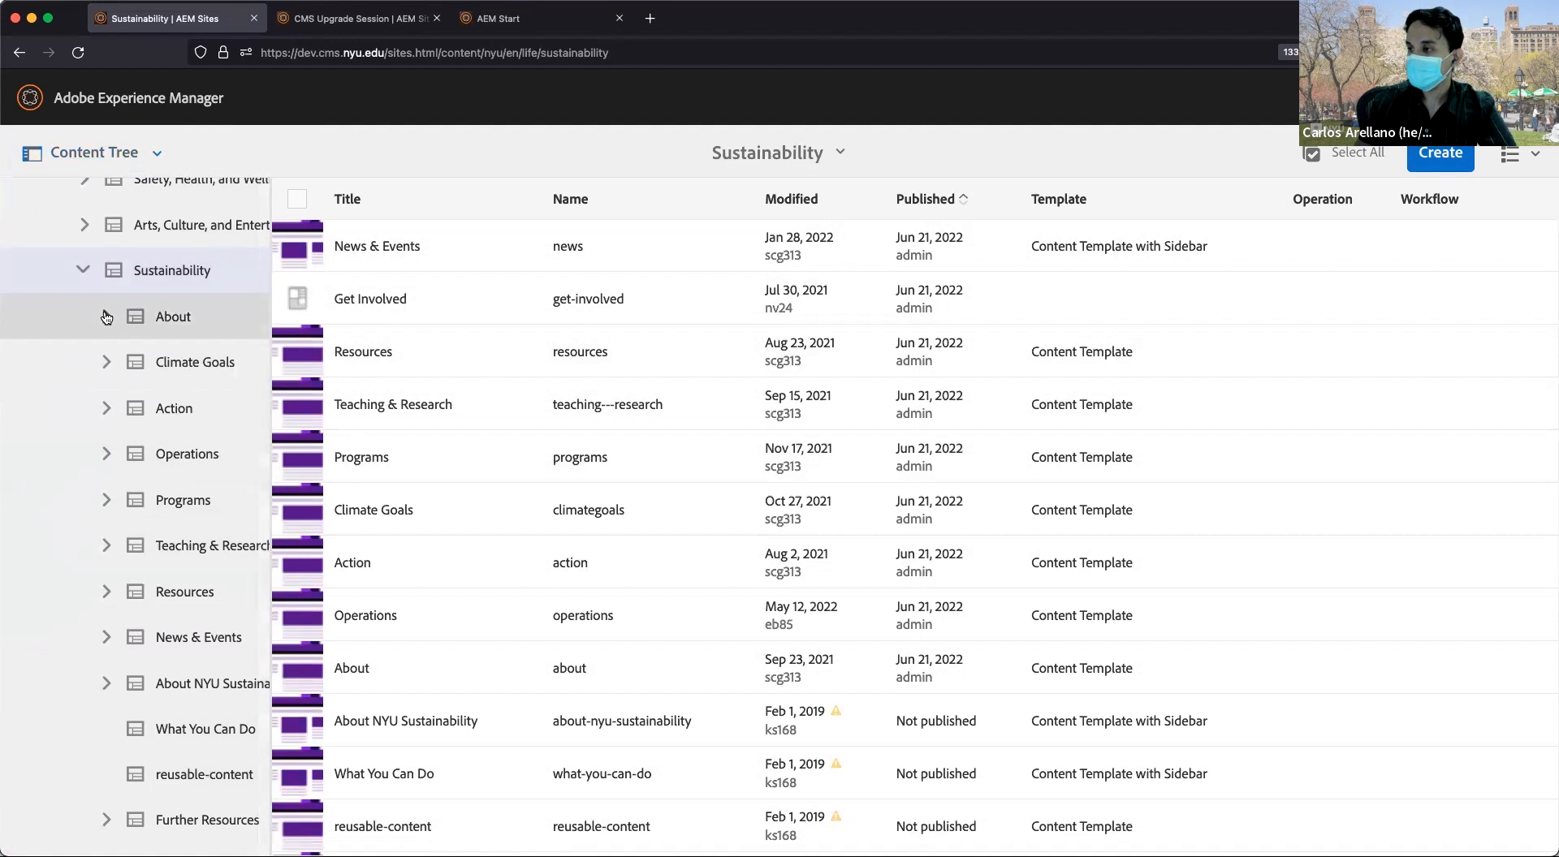
{"action": "left_click", "coordinate": [106, 318]}
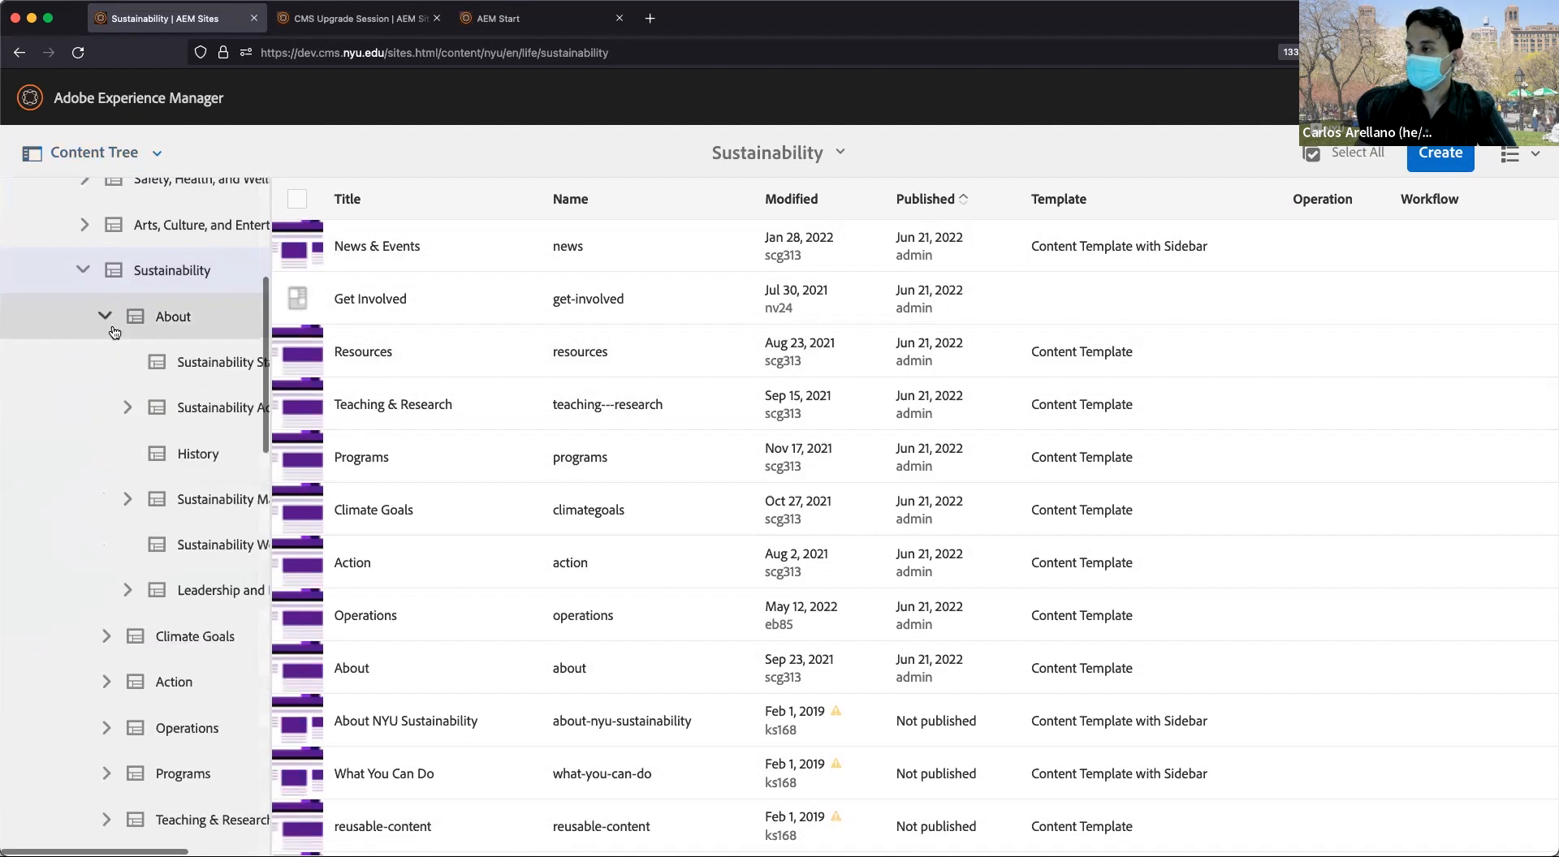
{"action": "left_click", "coordinate": [179, 367]}
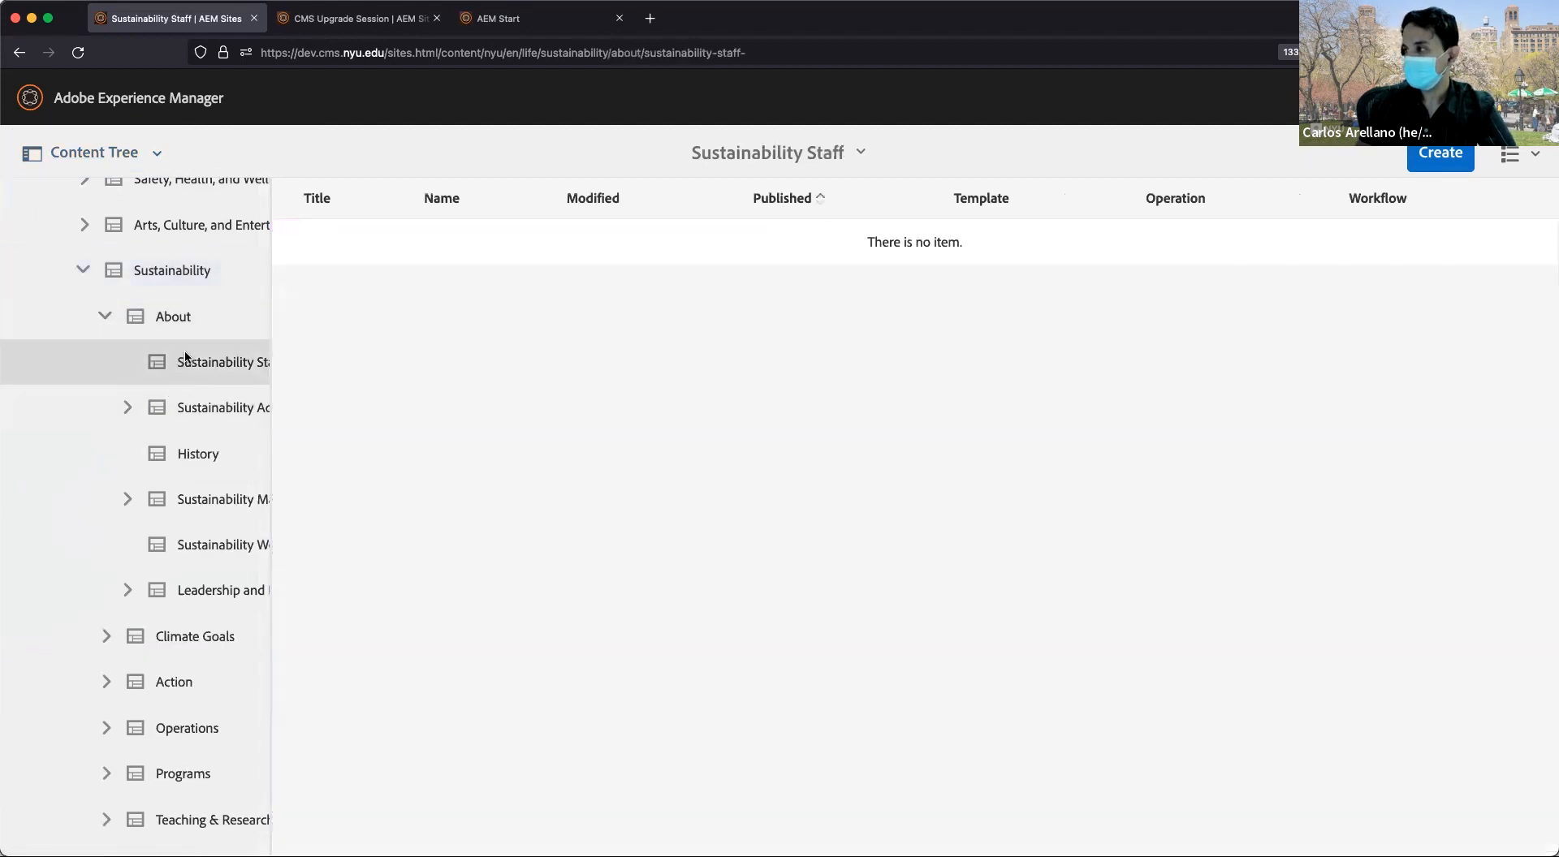
{"action": "left_click", "coordinate": [158, 320]}
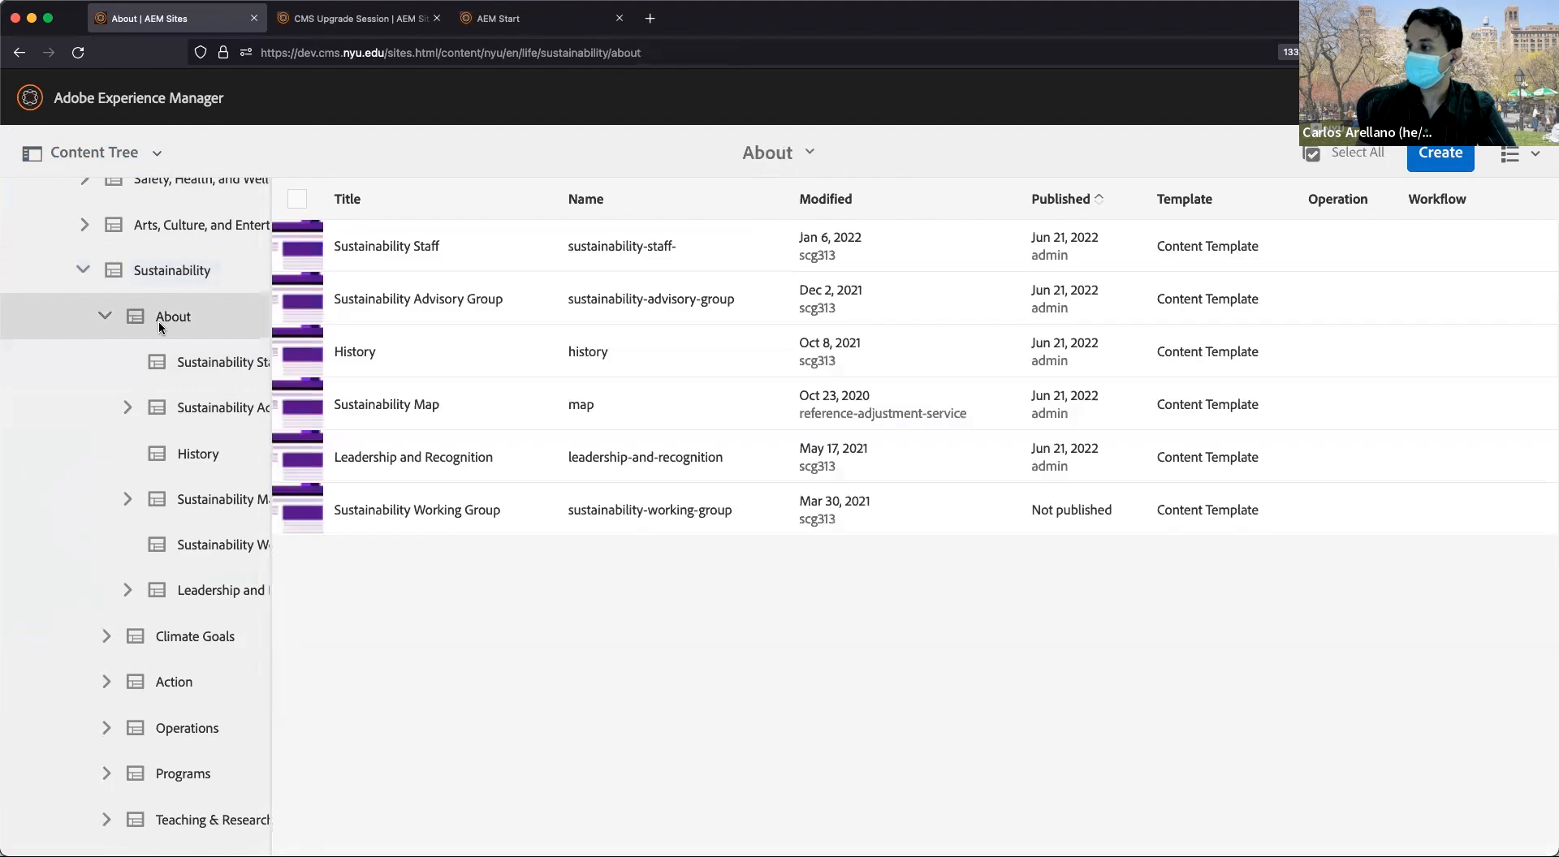
{"action": "scroll", "coordinate": [202, 324], "scroll_direction": "up", "scroll_amount": 5}
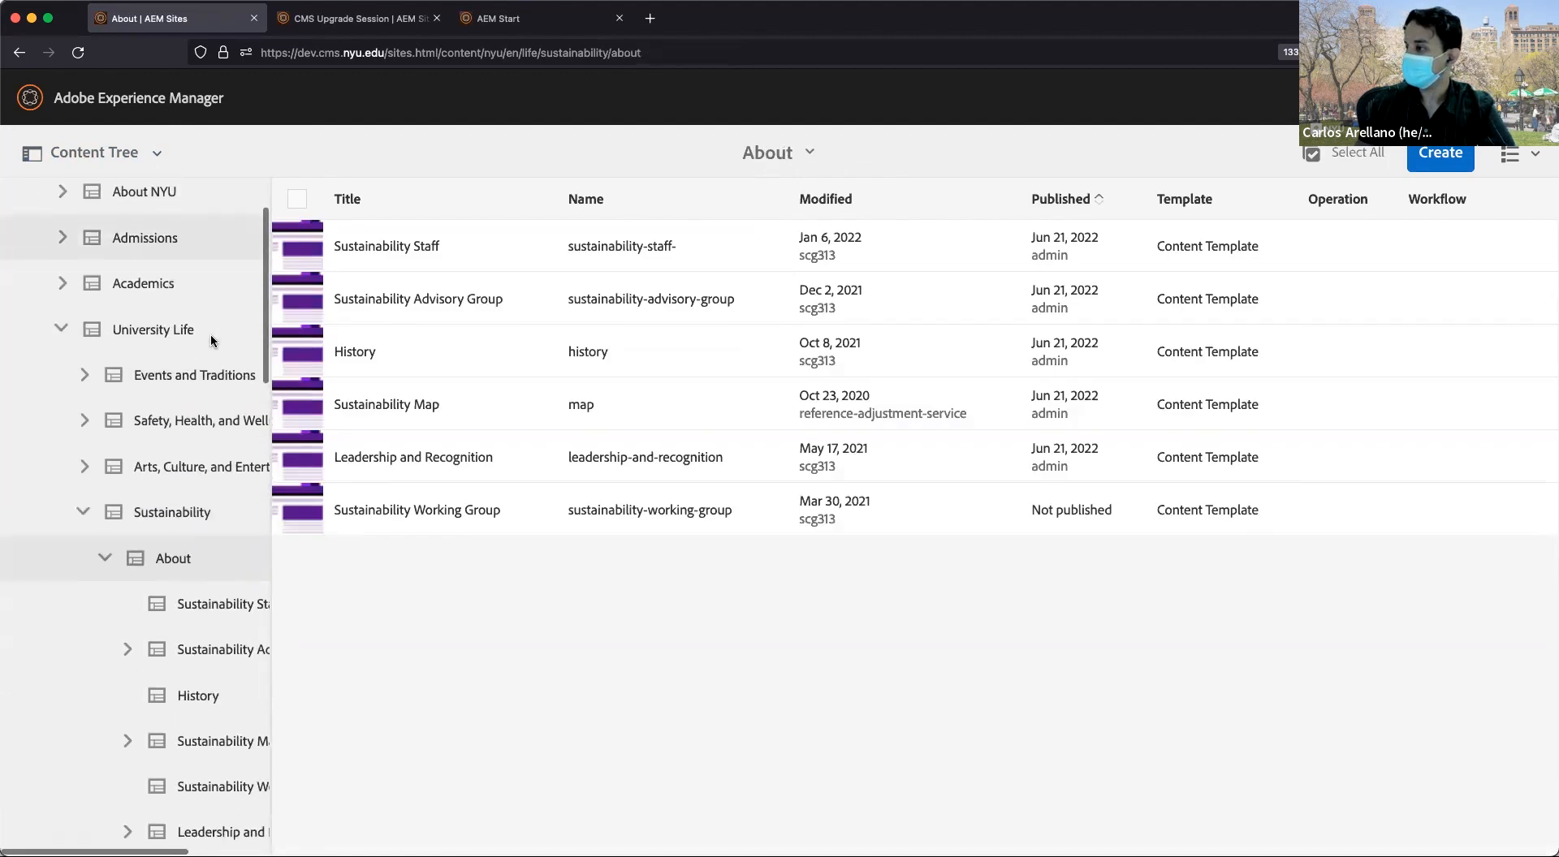
{"action": "scroll", "coordinate": [211, 340], "scroll_direction": "down", "scroll_amount": 2}
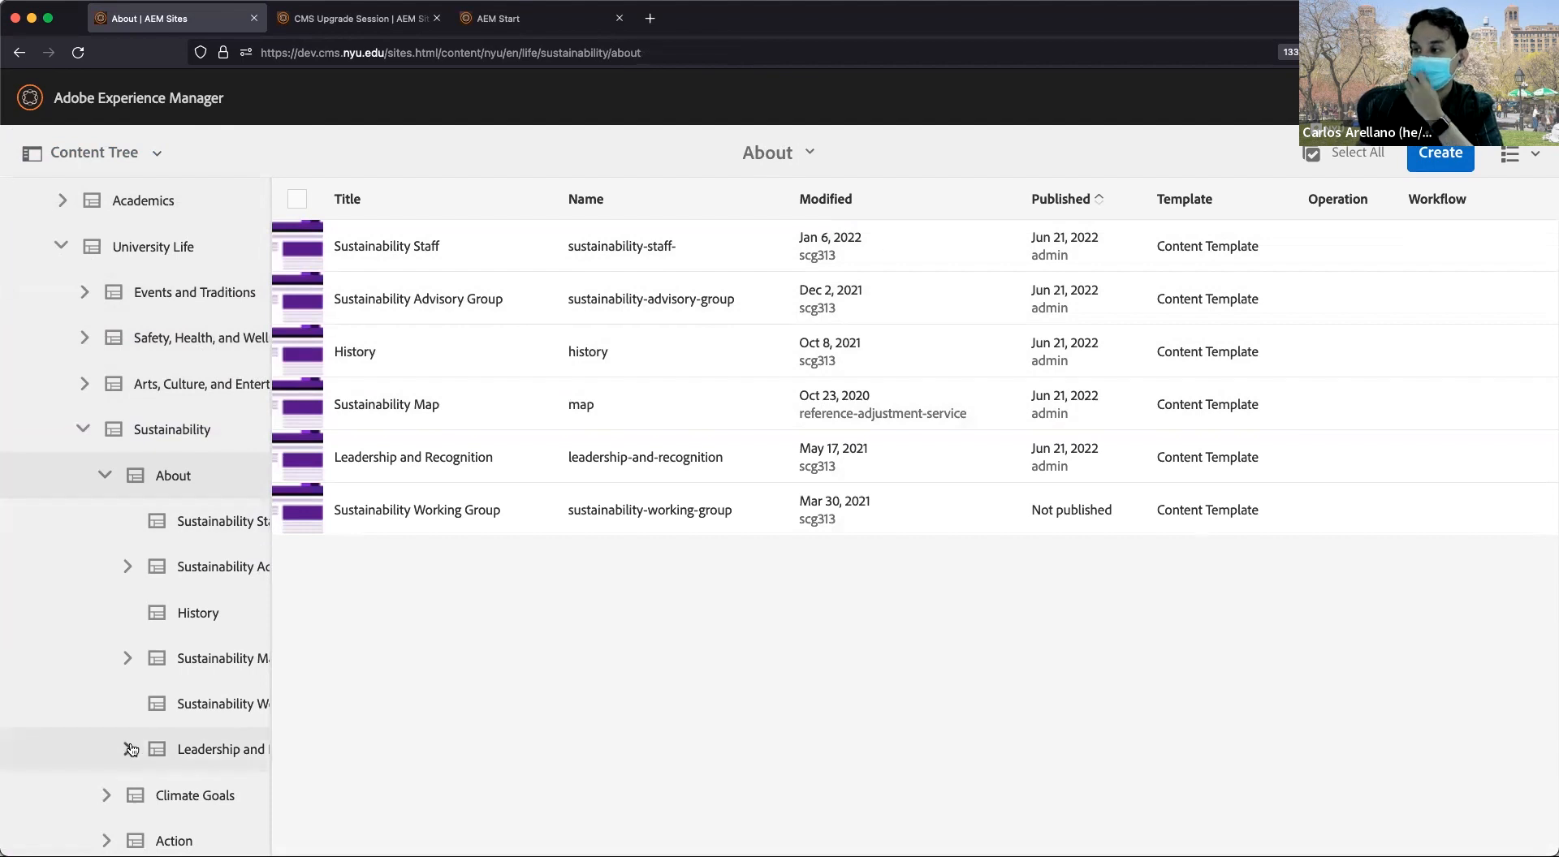
Review the layout and side panel options, keeping List View and the content tree.
{"action": "left_click", "coordinate": [1537, 155]}
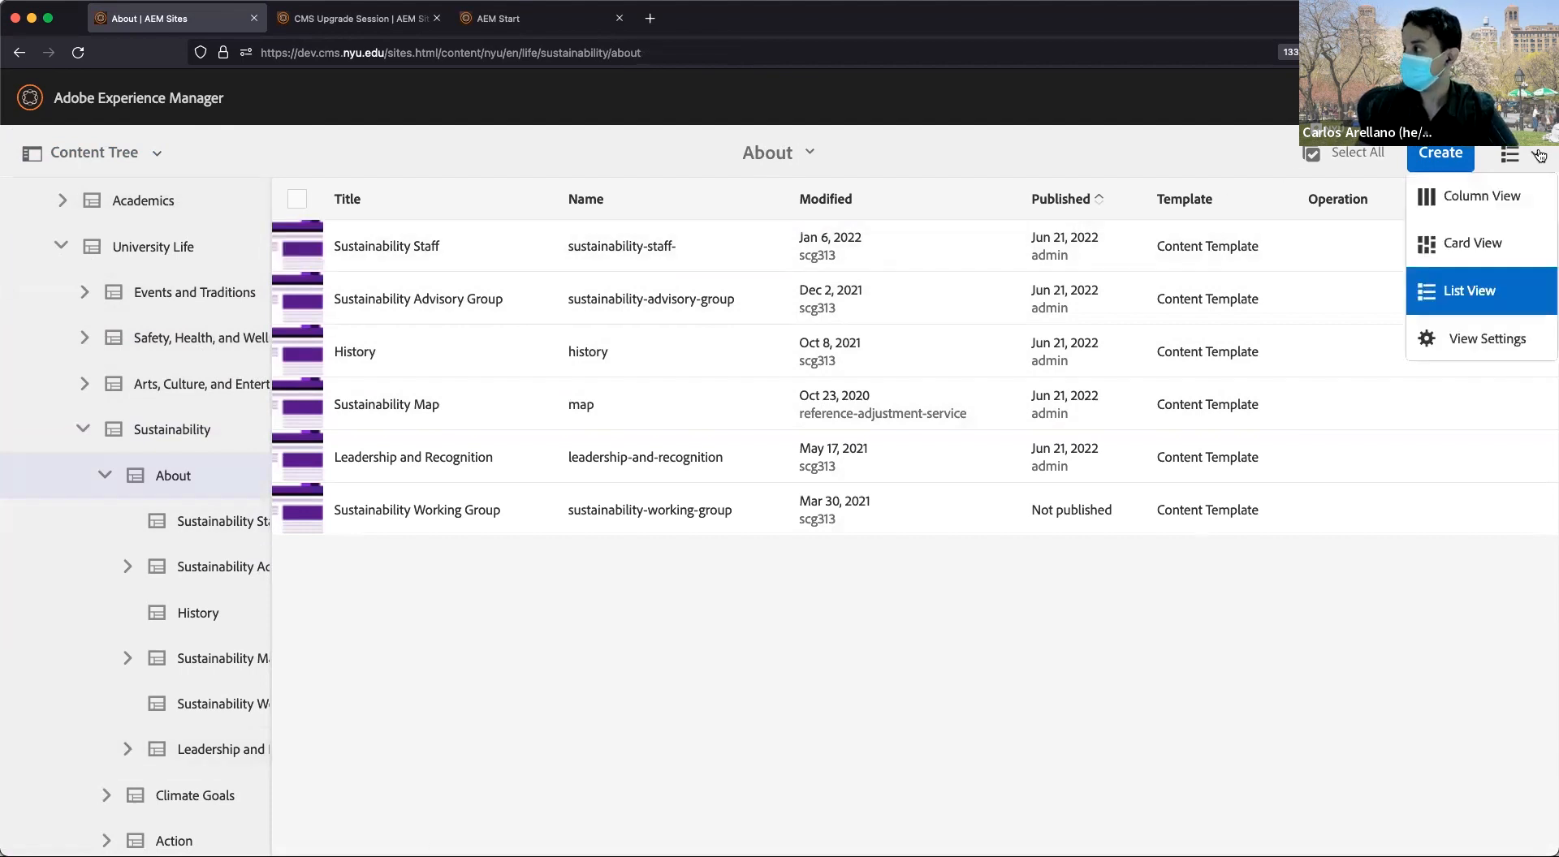
{"action": "left_click", "coordinate": [1462, 291]}
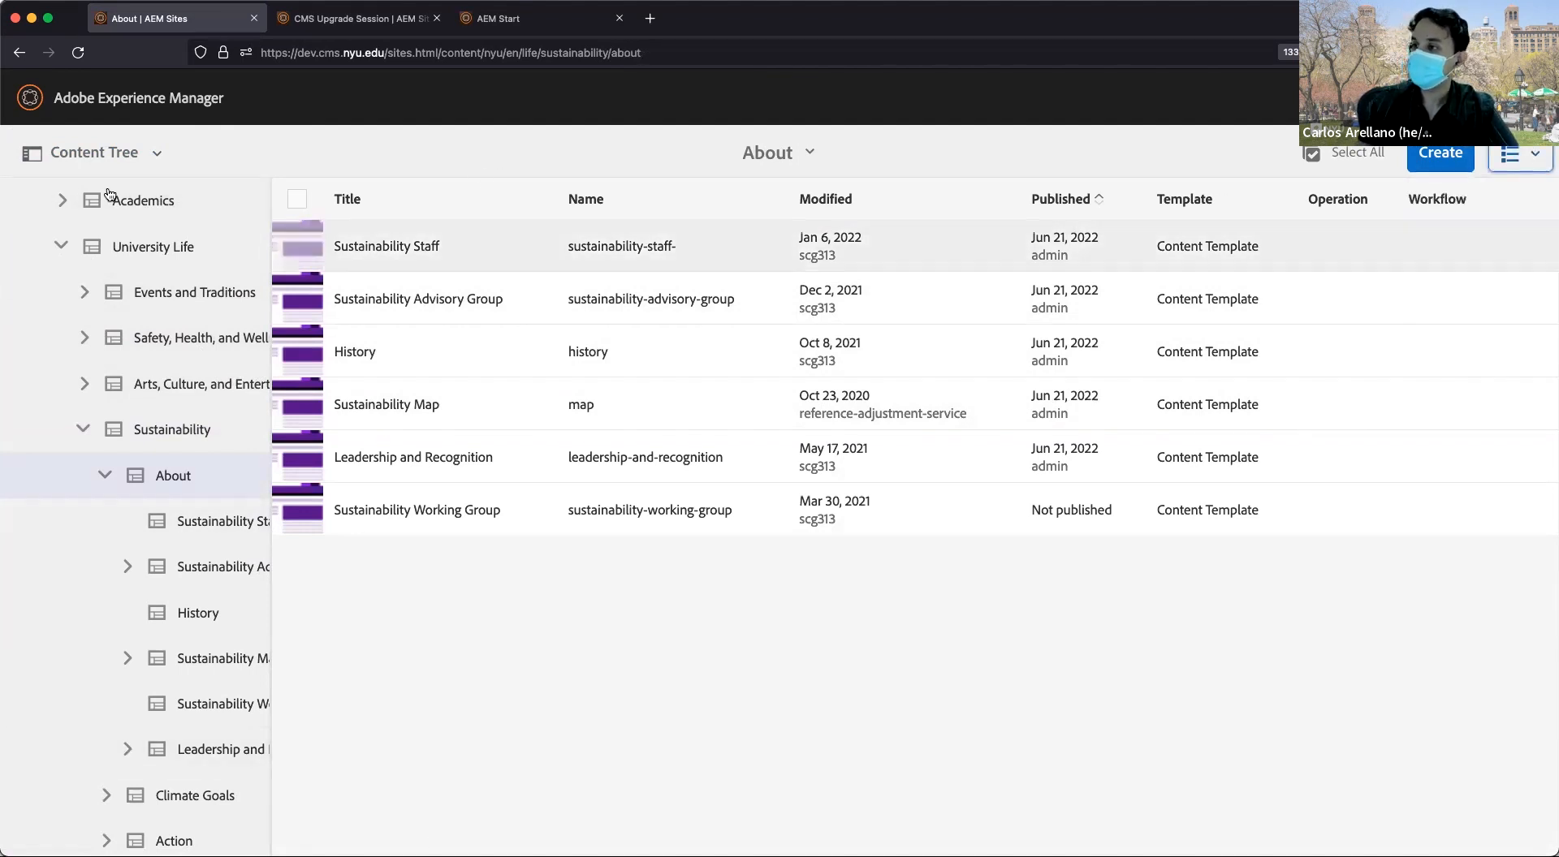
{"action": "left_click", "coordinate": [132, 156]}
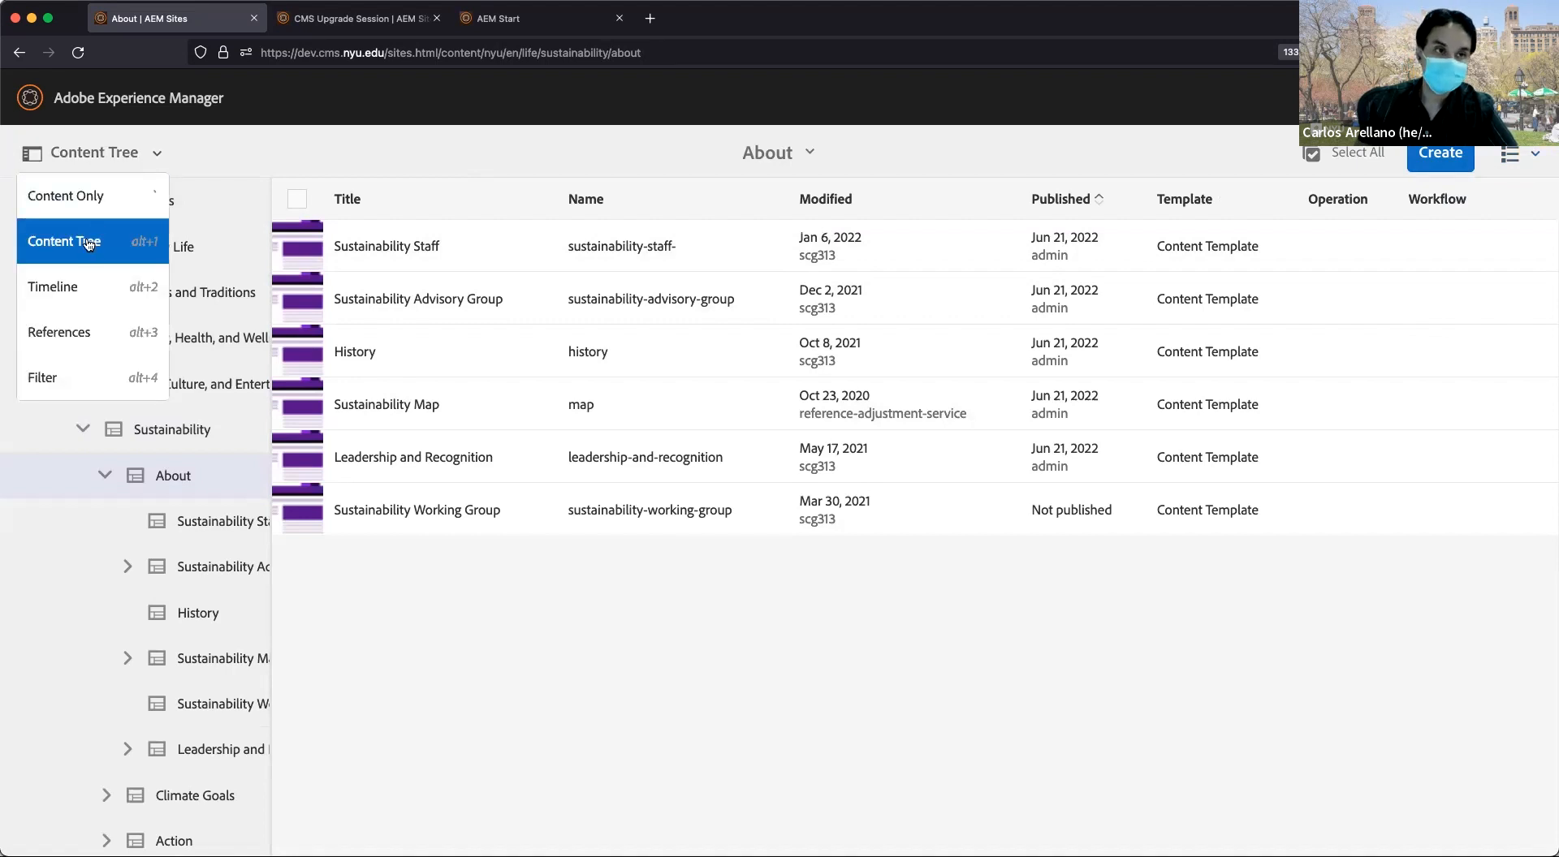
{"action": "left_click", "coordinate": [124, 155]}
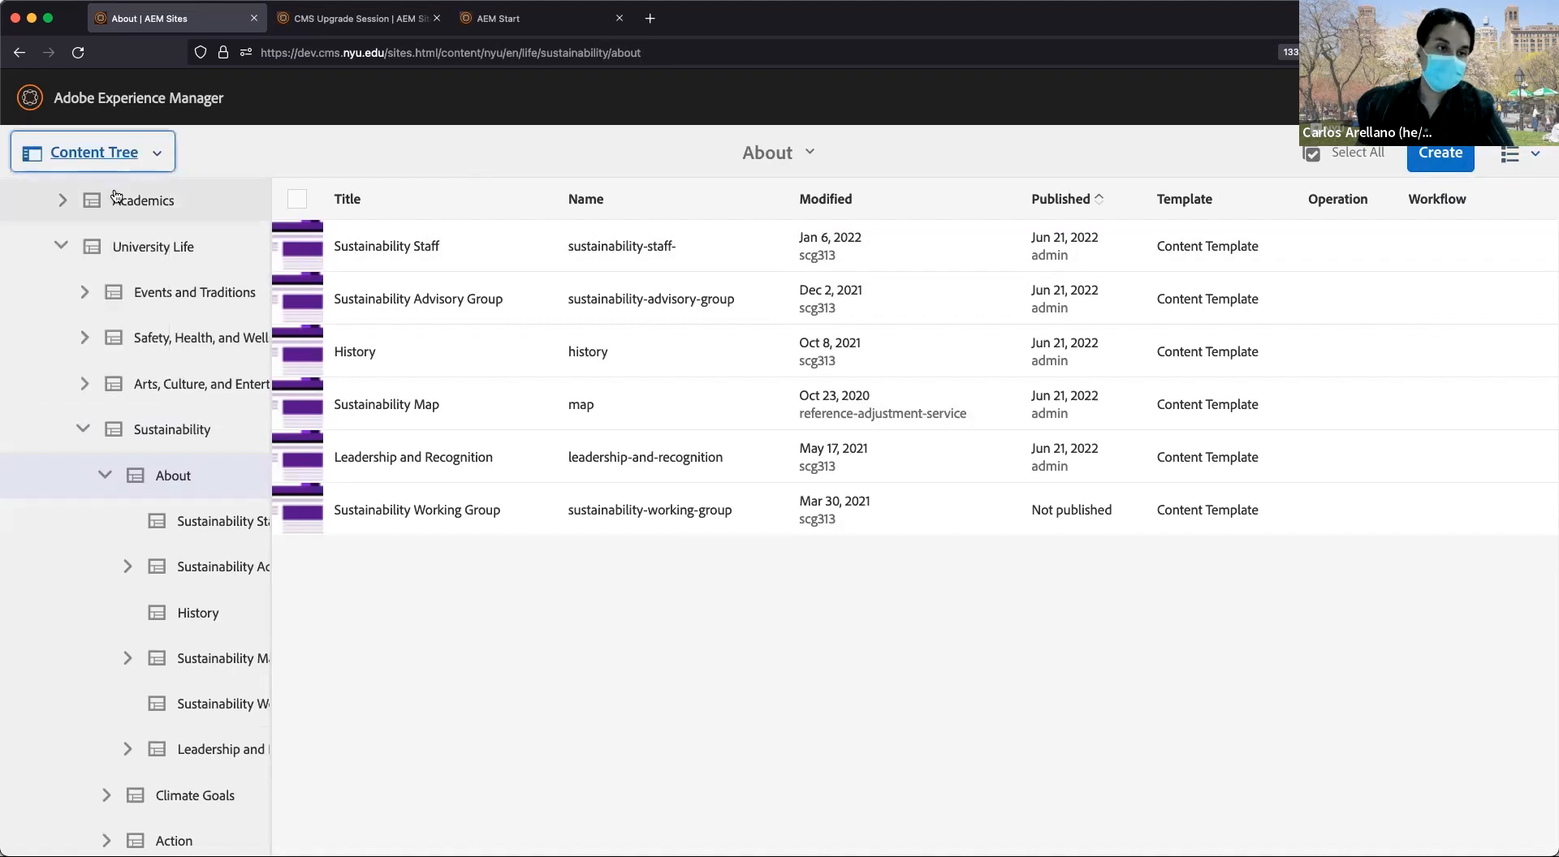
{"action": "left_click", "coordinate": [1523, 157]}
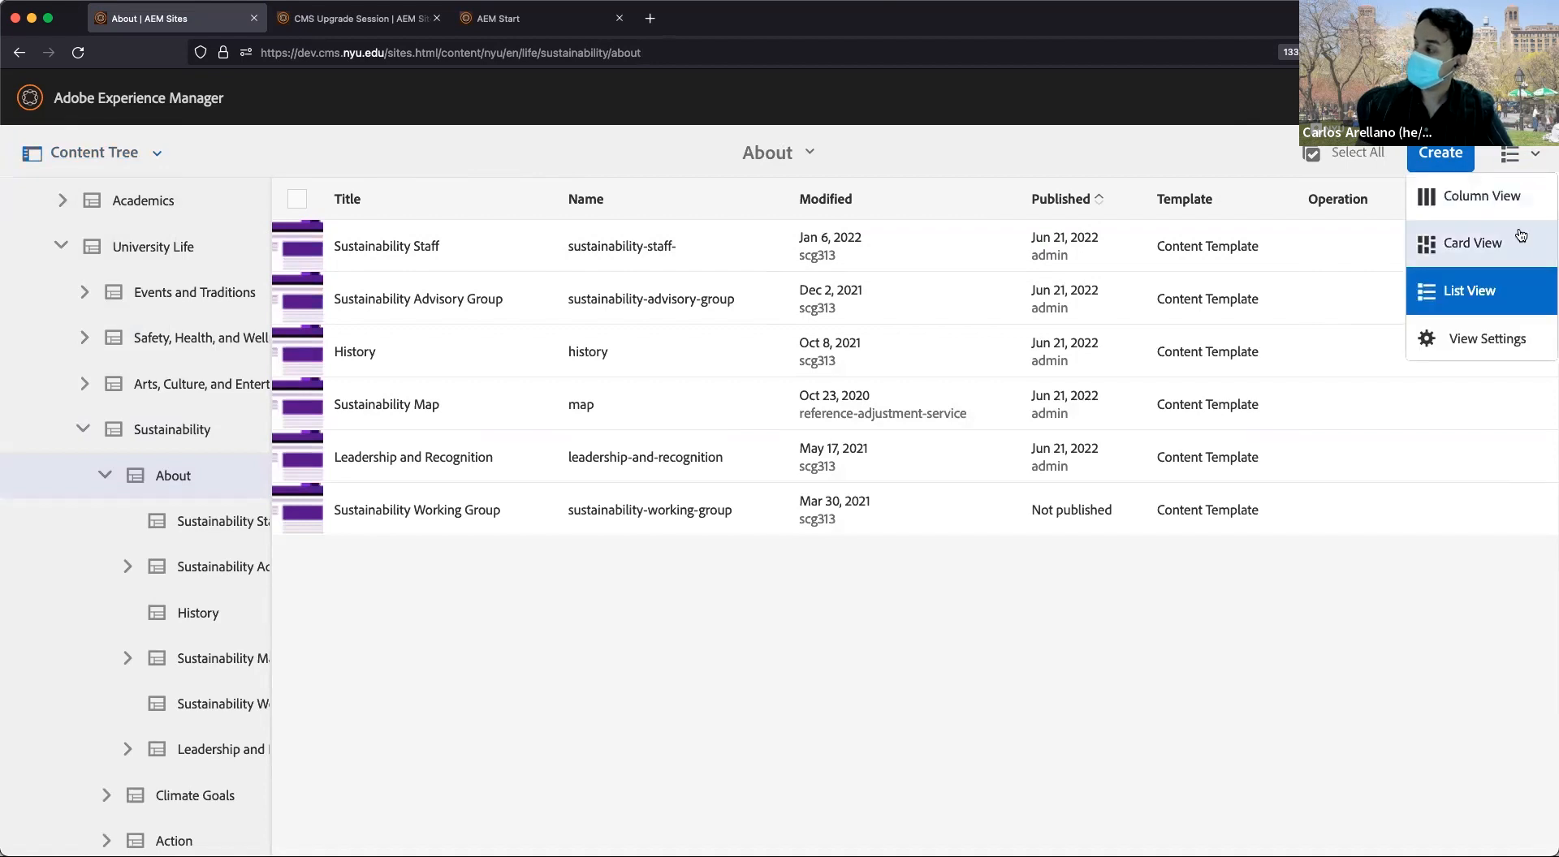
{"action": "left_click", "coordinate": [1501, 281]}
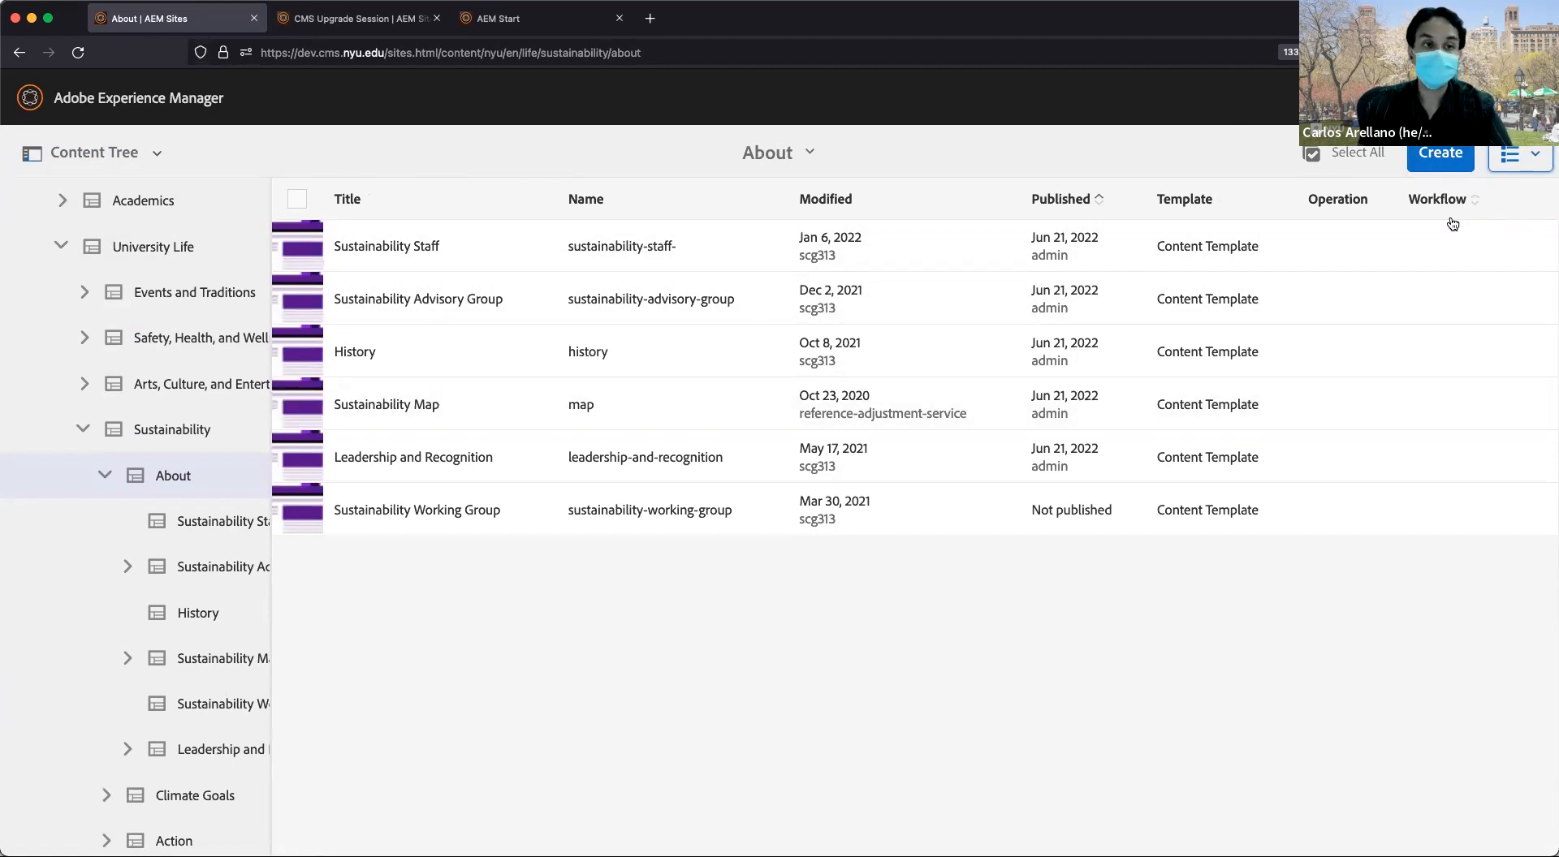
{"action": "left_click", "coordinate": [1535, 155]}
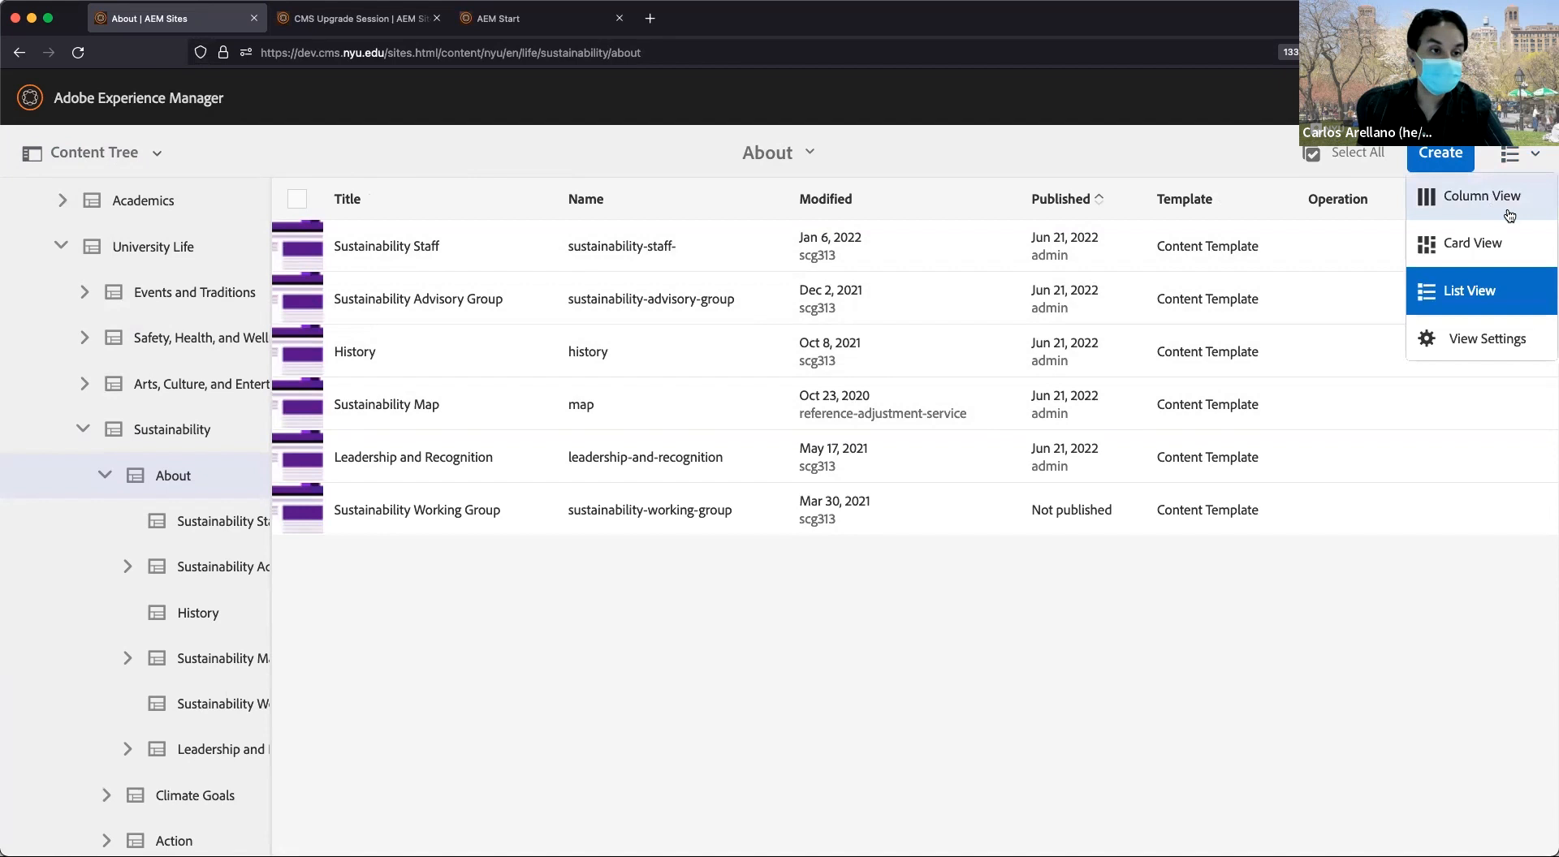
Switch the About pages from List View to Column View.
{"action": "left_click", "coordinate": [1523, 162]}
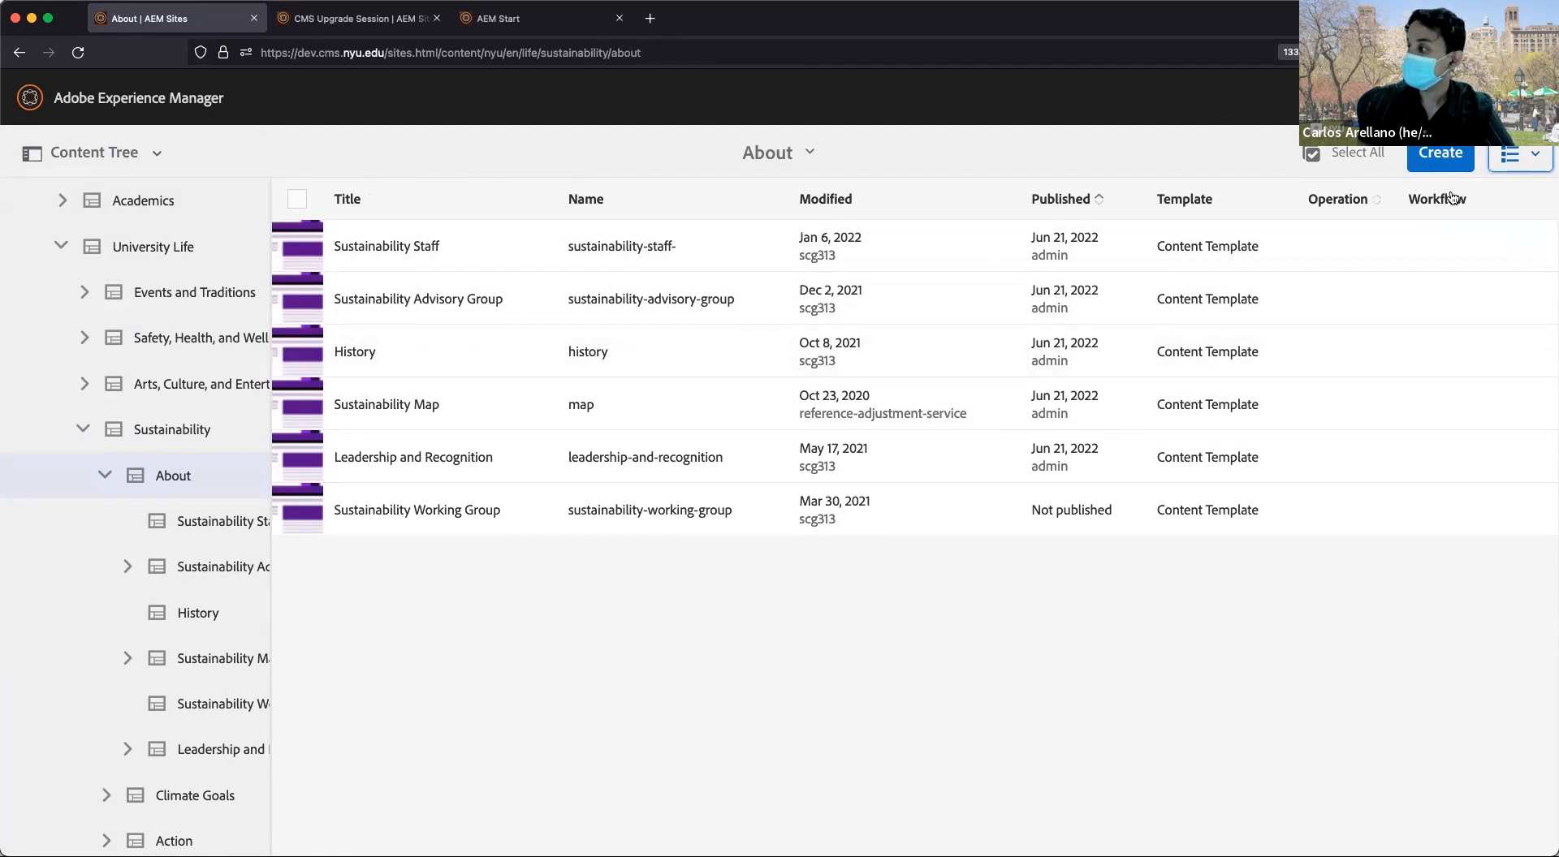
{"action": "left_click", "coordinate": [1502, 156]}
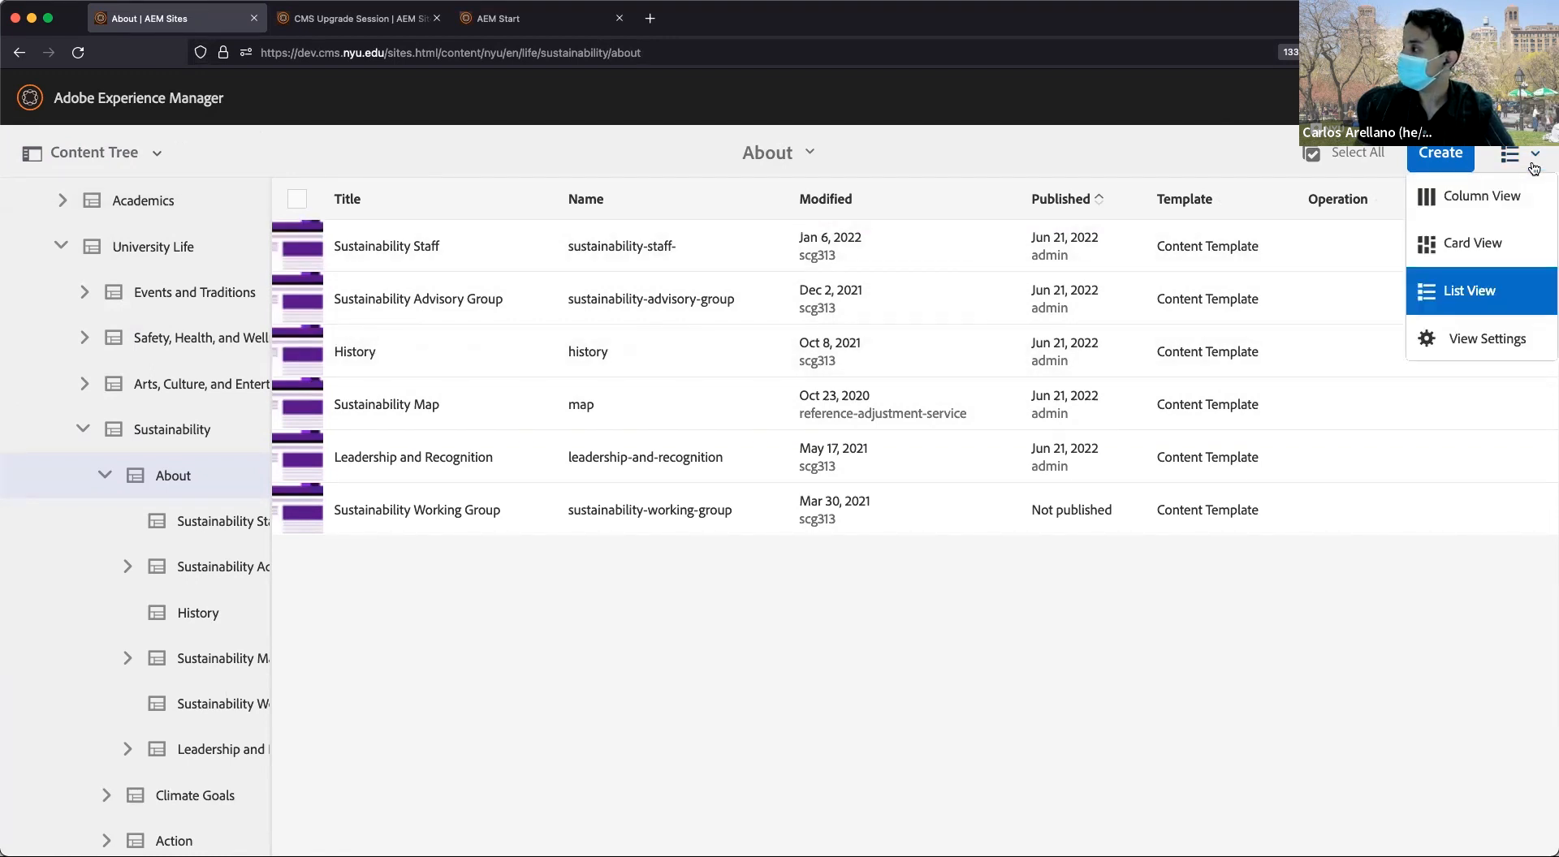
{"action": "left_click", "coordinate": [1474, 201]}
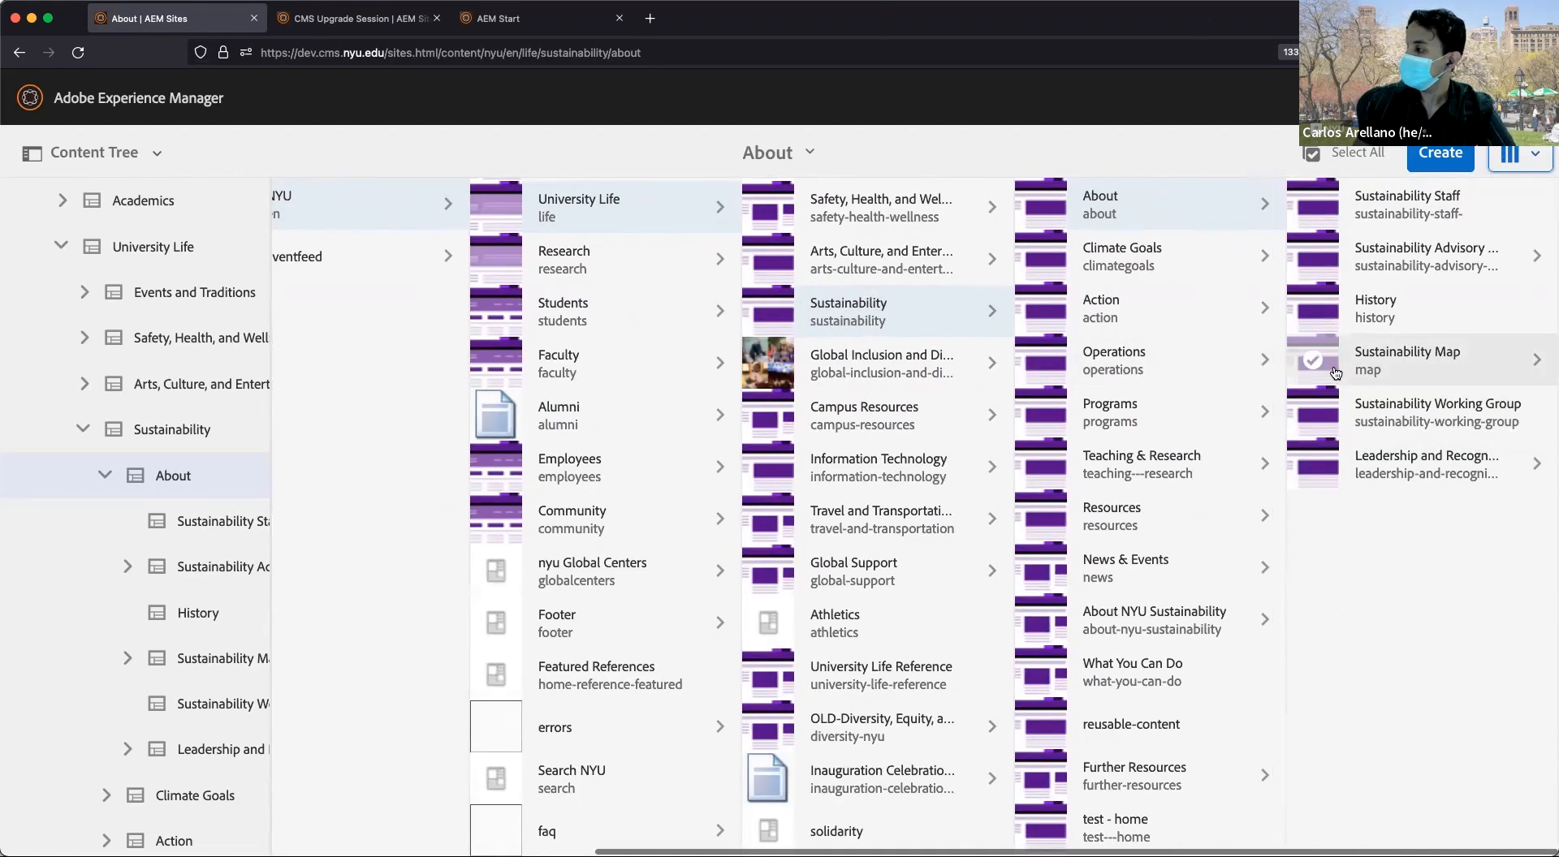
Select History and set the side rail to Content Only, hiding the content tree.
{"action": "left_click", "coordinate": [1317, 308]}
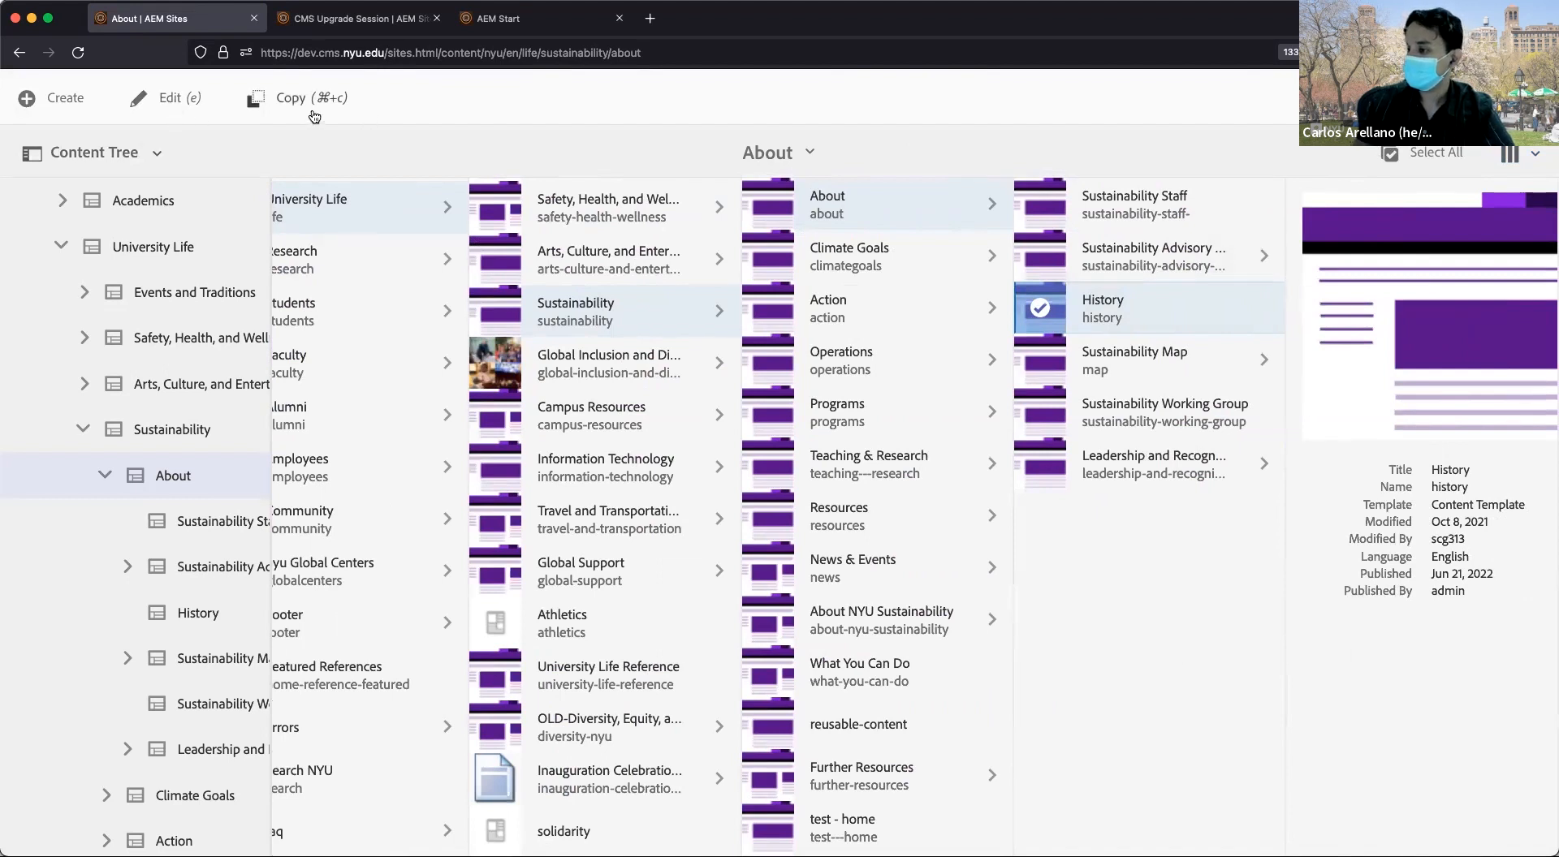
{"action": "left_click", "coordinate": [141, 156]}
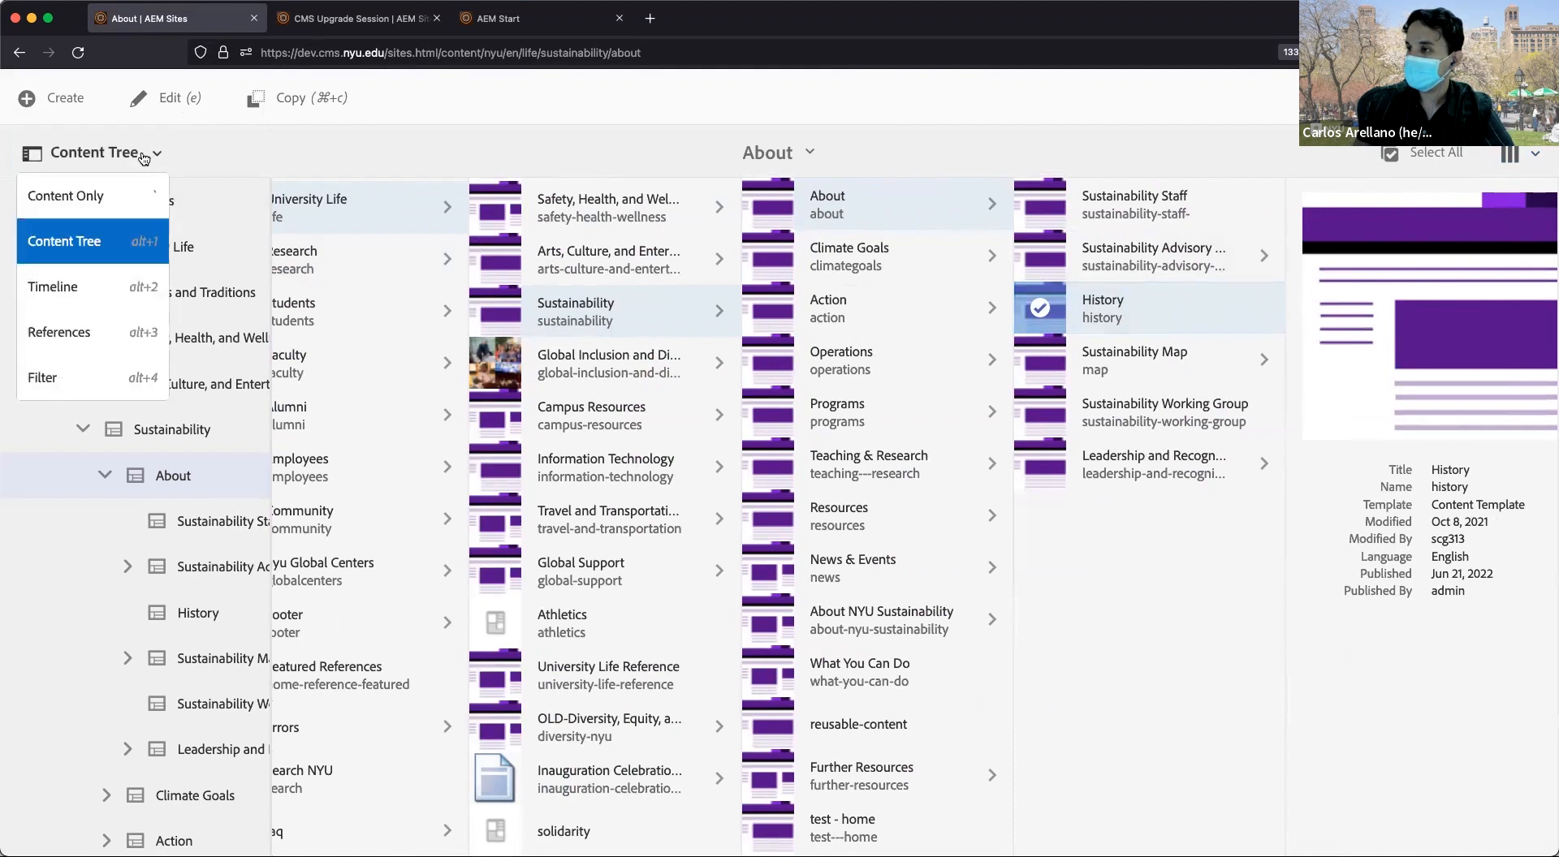
{"action": "left_click", "coordinate": [87, 196]}
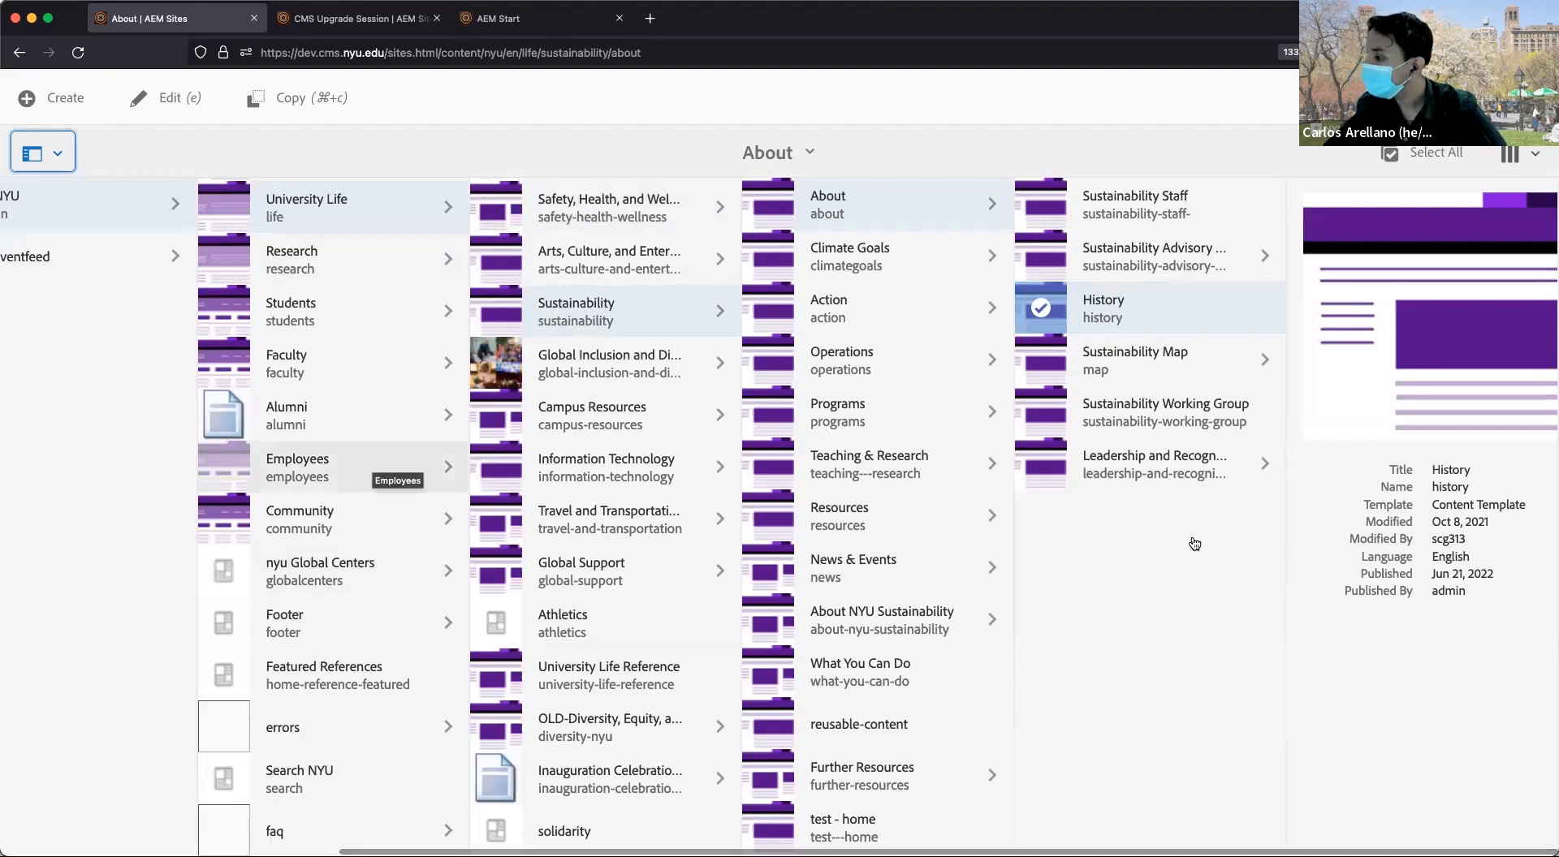
Open the Employees section, then move to the CMS Upgrade Session browser tab.
{"action": "left_click", "coordinate": [370, 464]}
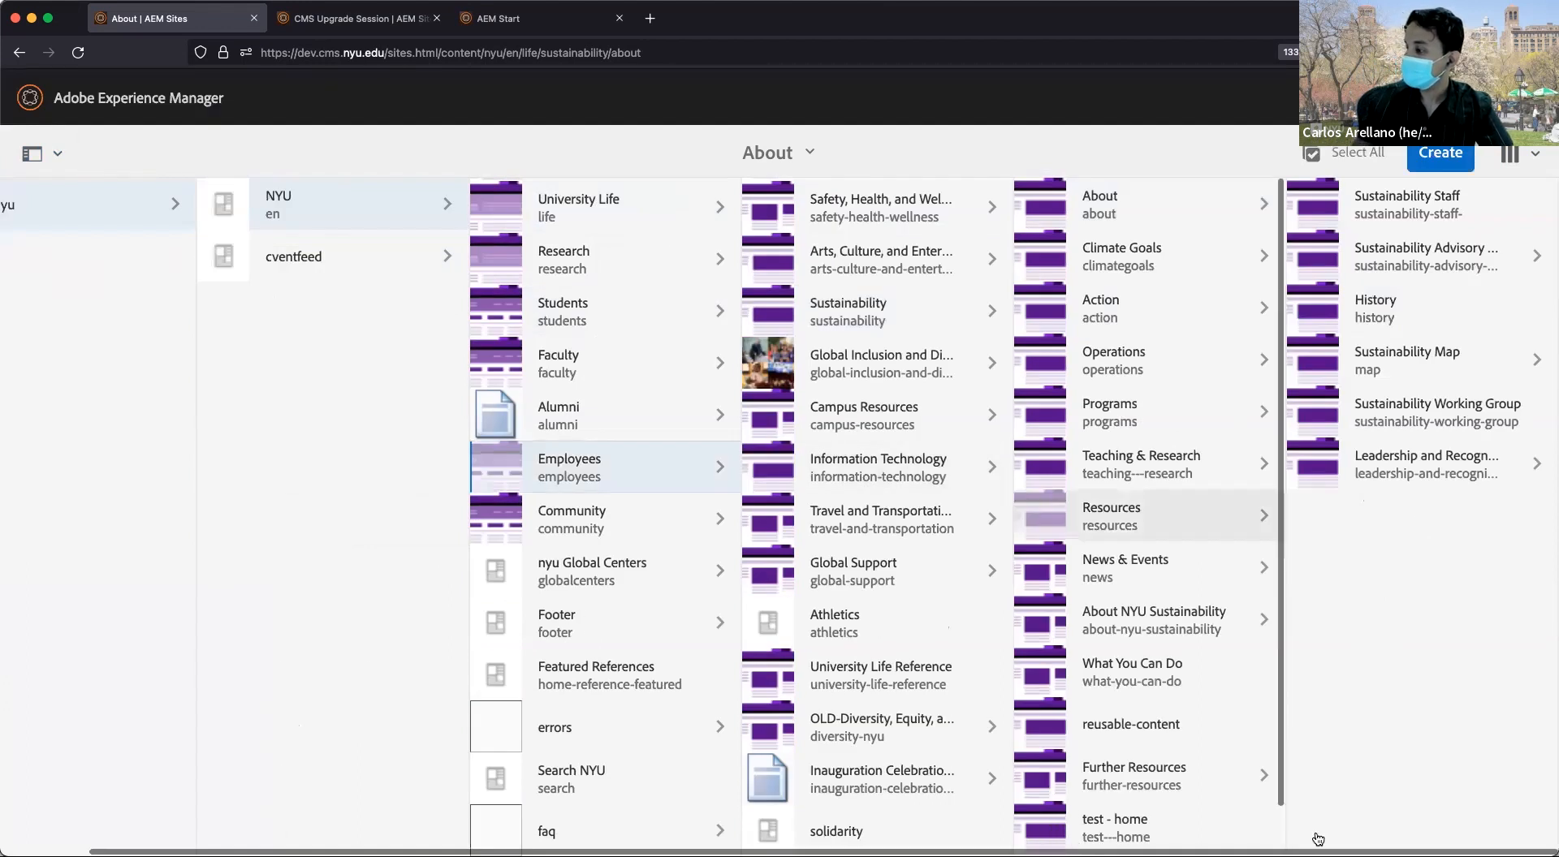
{"action": "scroll", "coordinate": [893, 617], "scroll_direction": "up", "scroll_amount": 1}
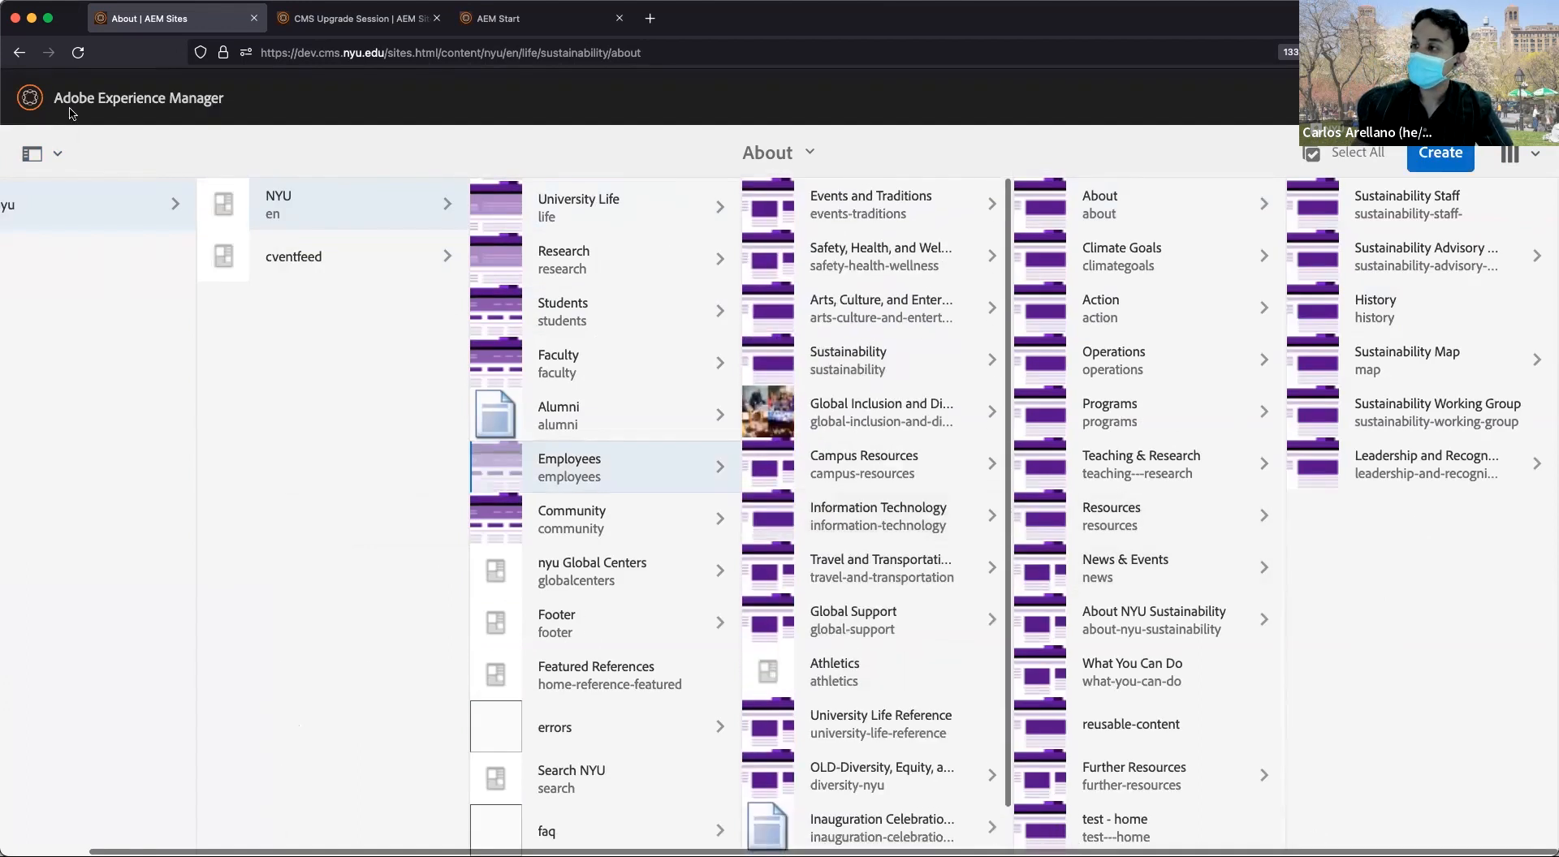
{"action": "scroll", "coordinate": [893, 410], "scroll_direction": "down", "scroll_amount": 1}
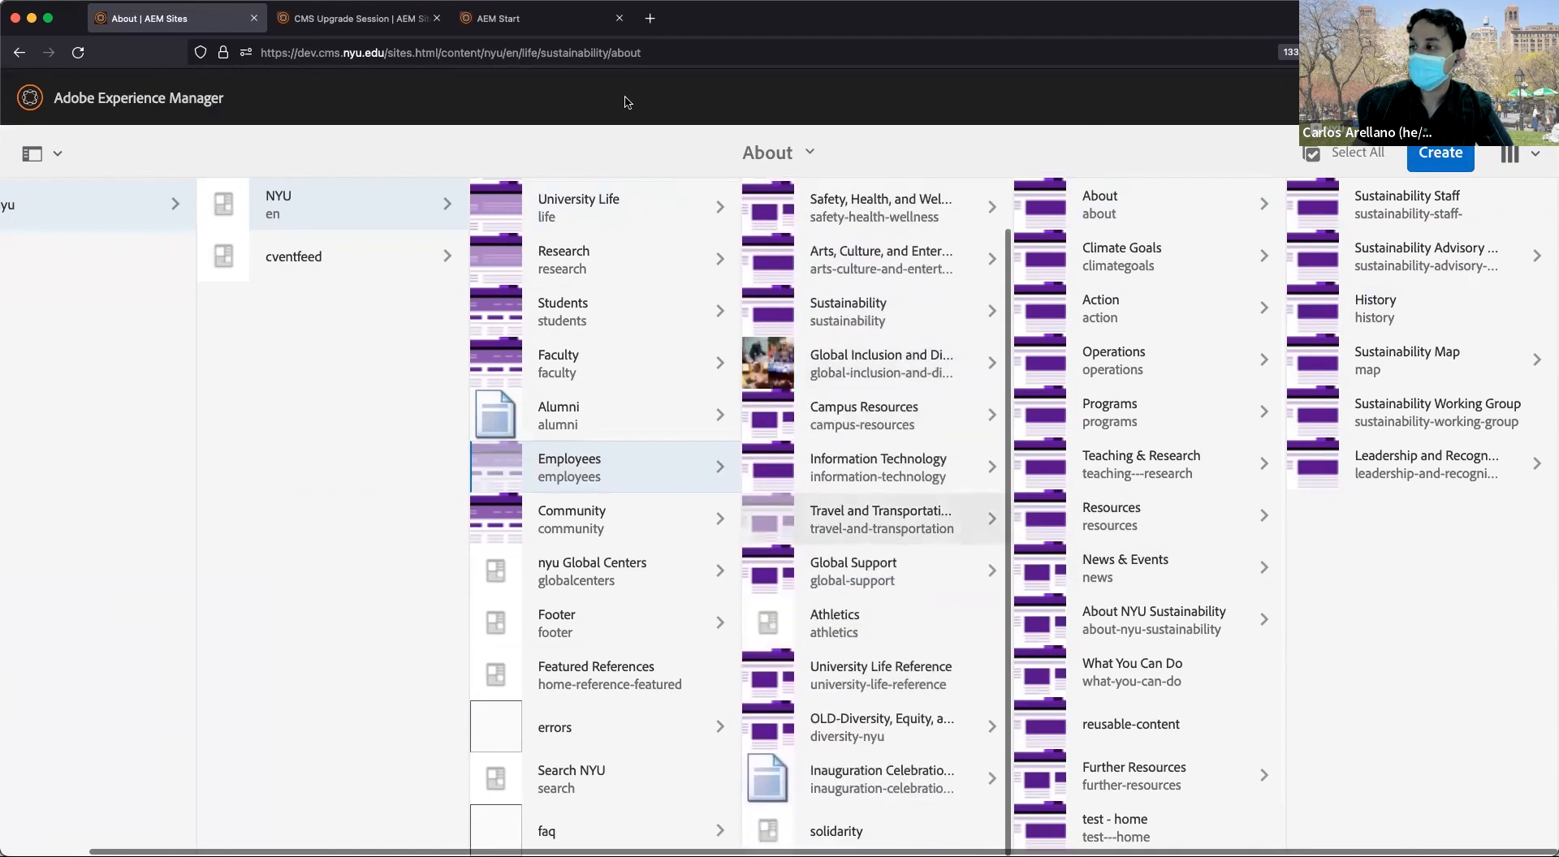
{"action": "key", "text": "ctrl+Tab"}
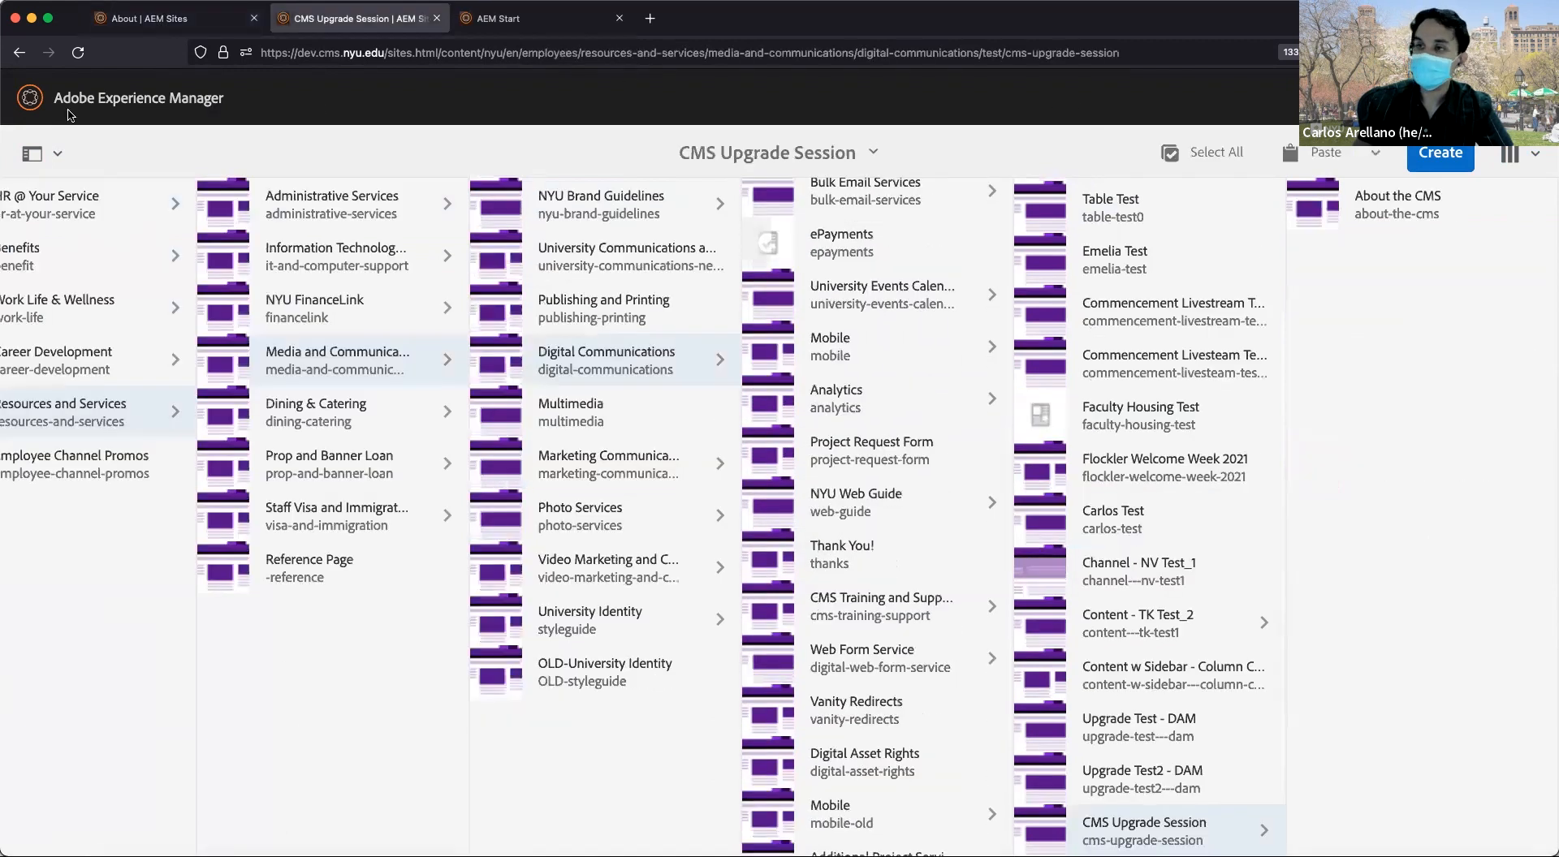
Open the CMS Upgrade Session folder in List View, showing its page About the CMS.
{"action": "scroll", "coordinate": [1149, 442], "scroll_direction": "down", "scroll_amount": 1}
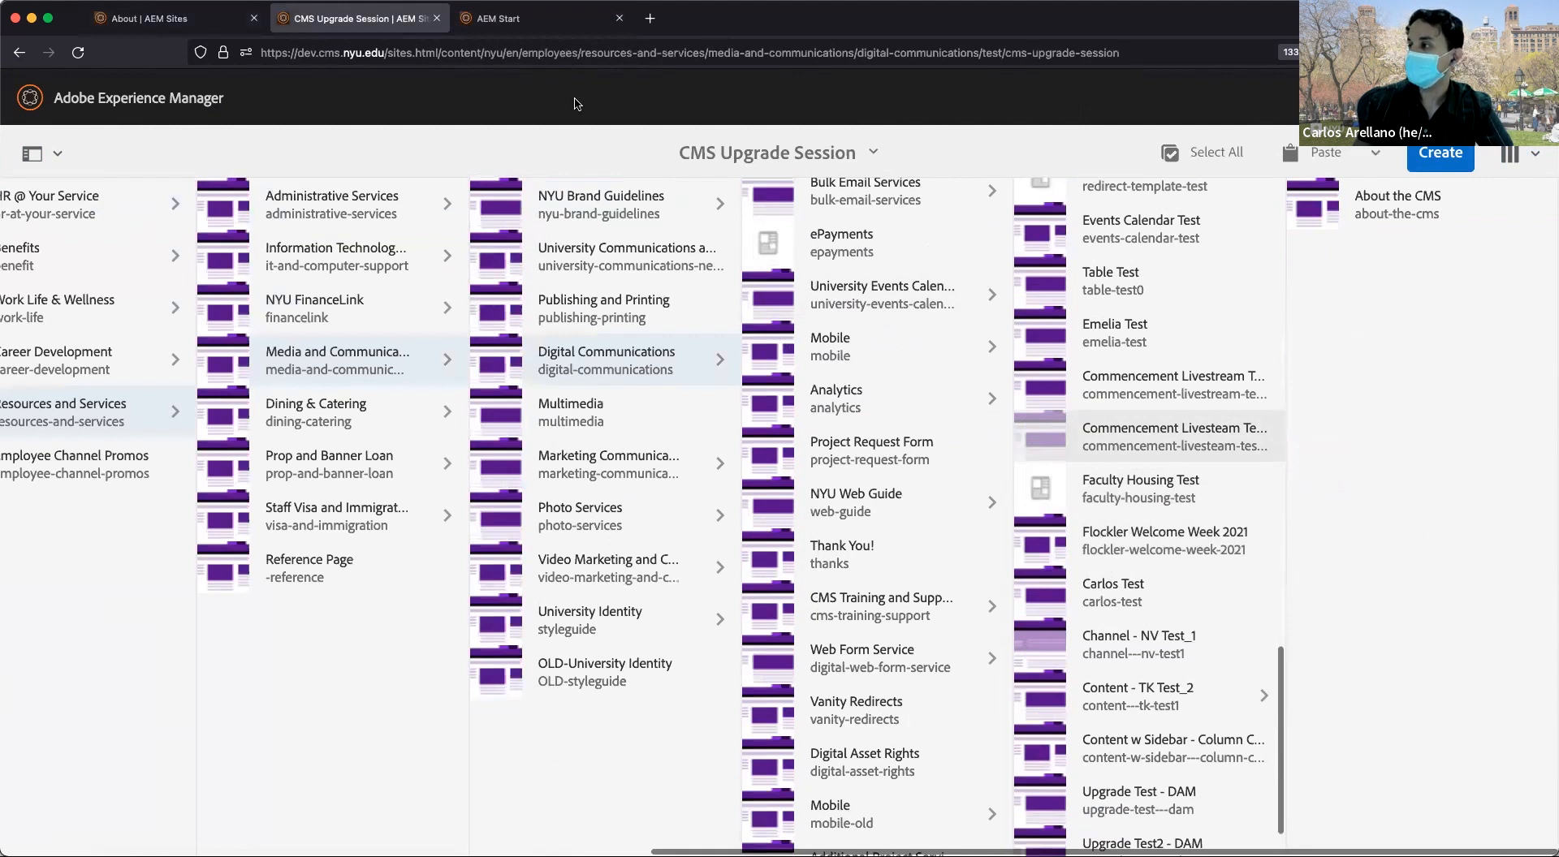
{"action": "scroll", "coordinate": [1153, 520], "scroll_direction": "down", "scroll_amount": 4}
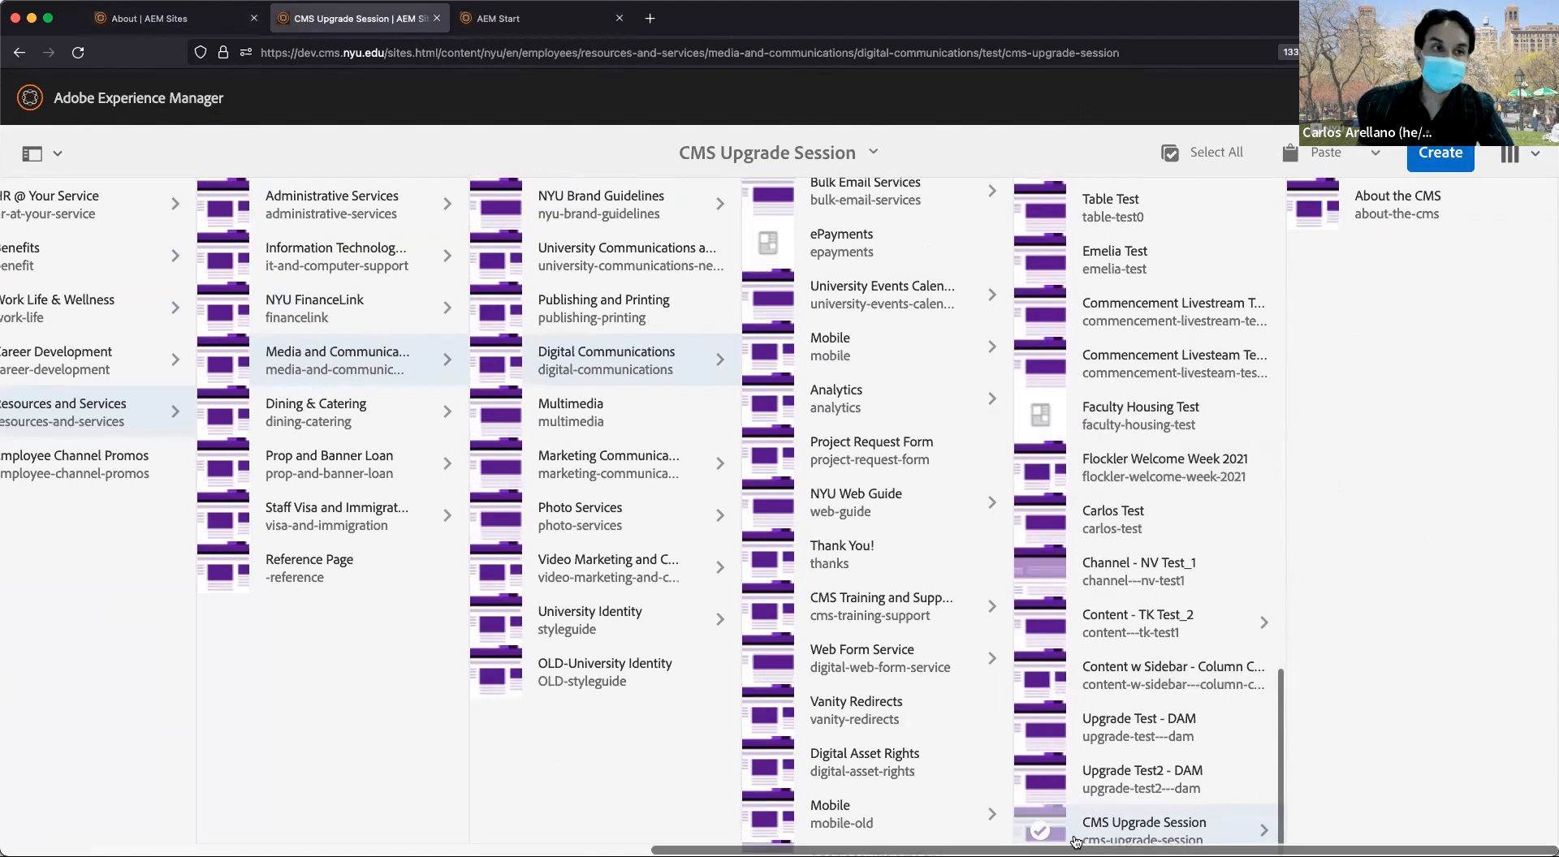
{"action": "left_click", "coordinate": [1074, 840]}
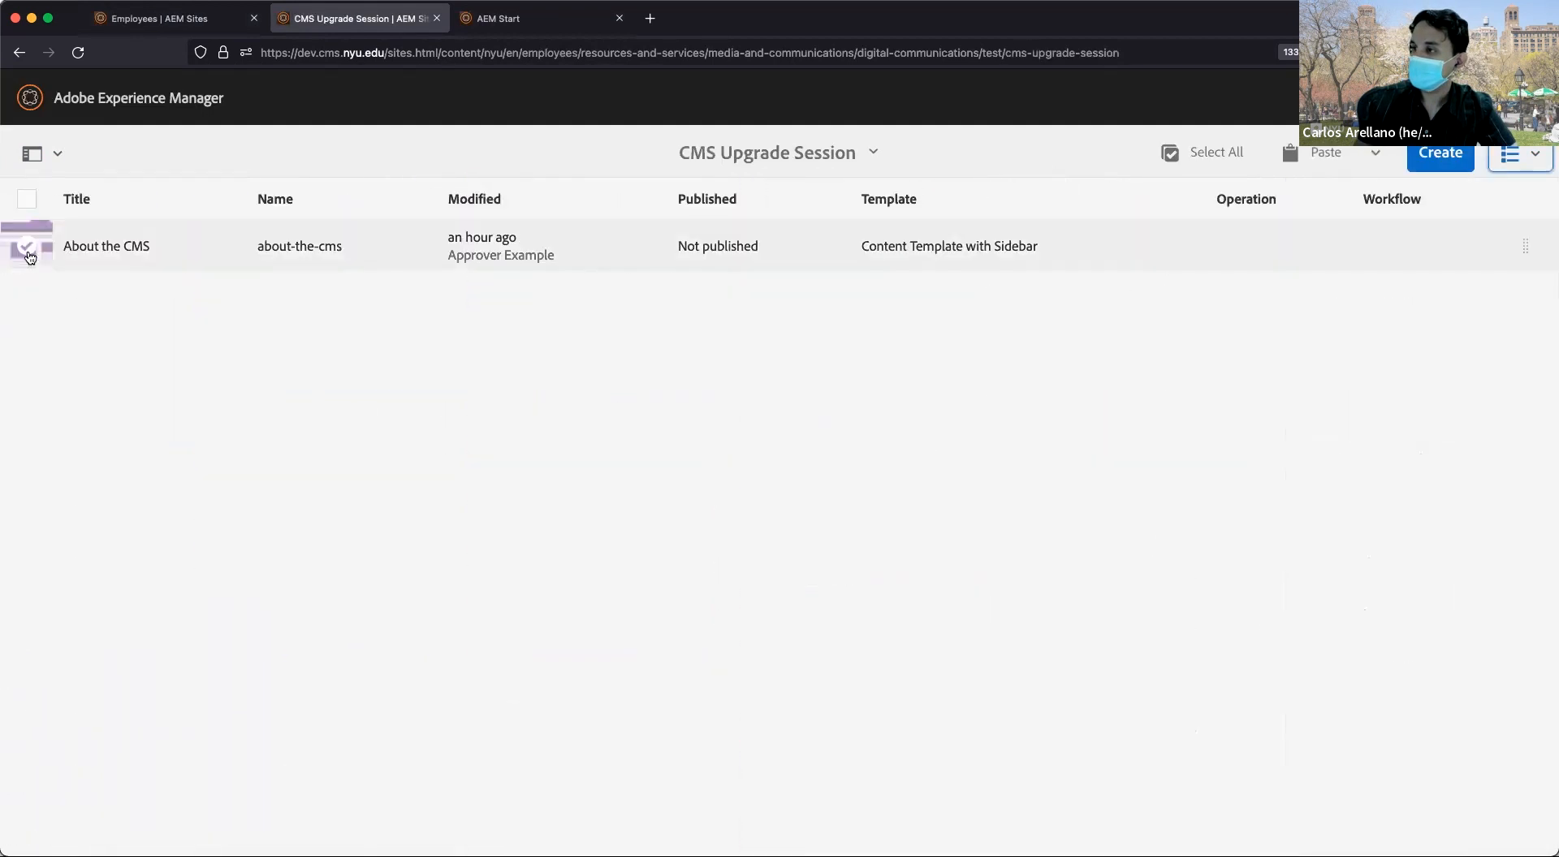
{"action": "left_click", "coordinate": [27, 246]}
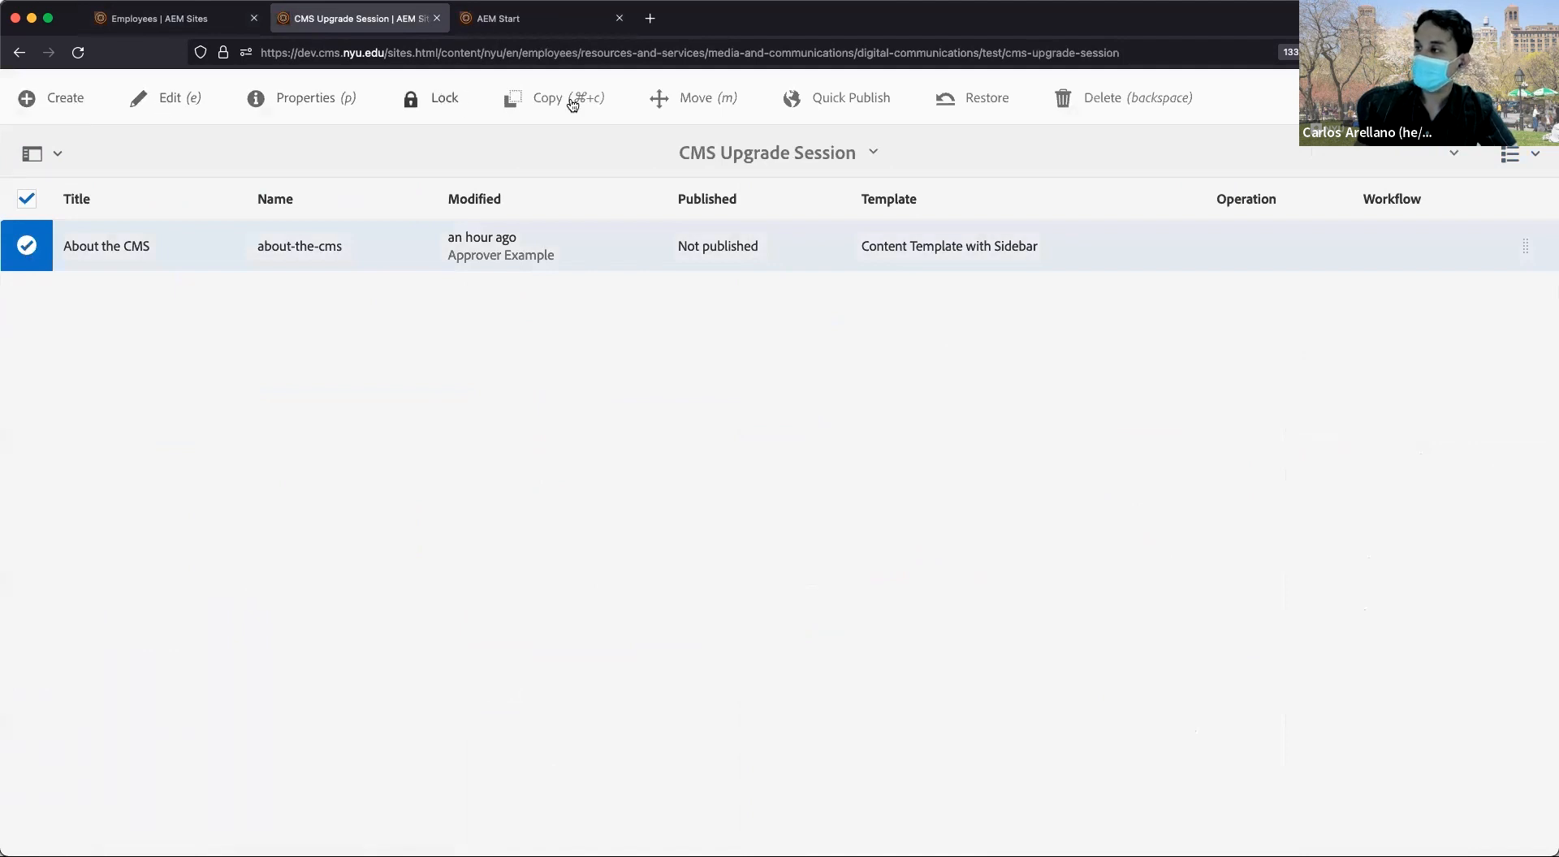
Toggle the About the CMS selection off and switch the page list to card view.
{"action": "left_click", "coordinate": [46, 252]}
{"action": "left_click", "coordinate": [46, 252]}
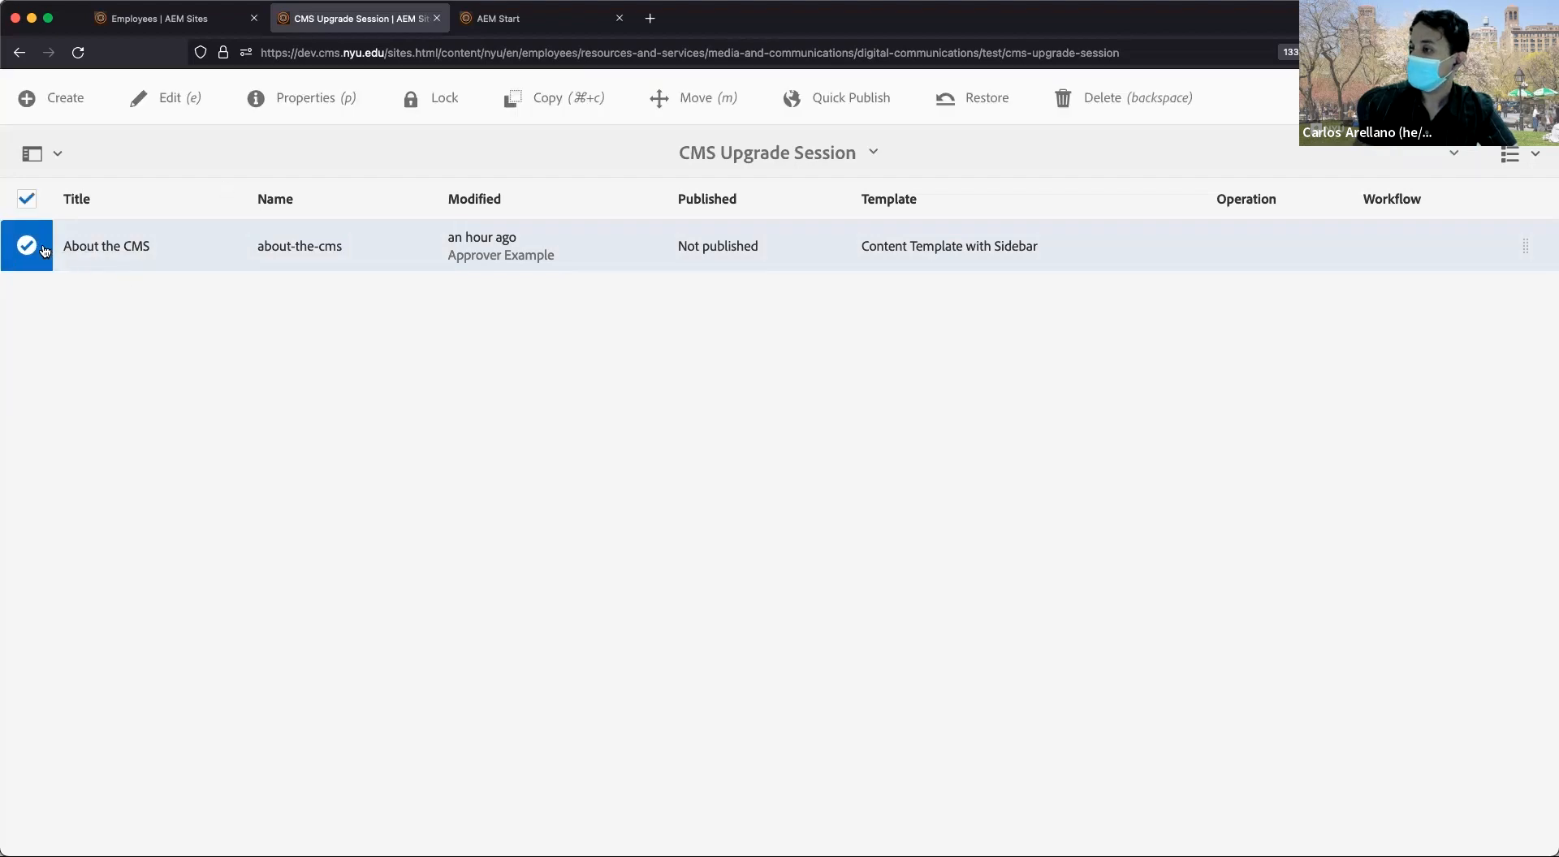
{"action": "left_click", "coordinate": [45, 251]}
{"action": "left_click", "coordinate": [1513, 155]}
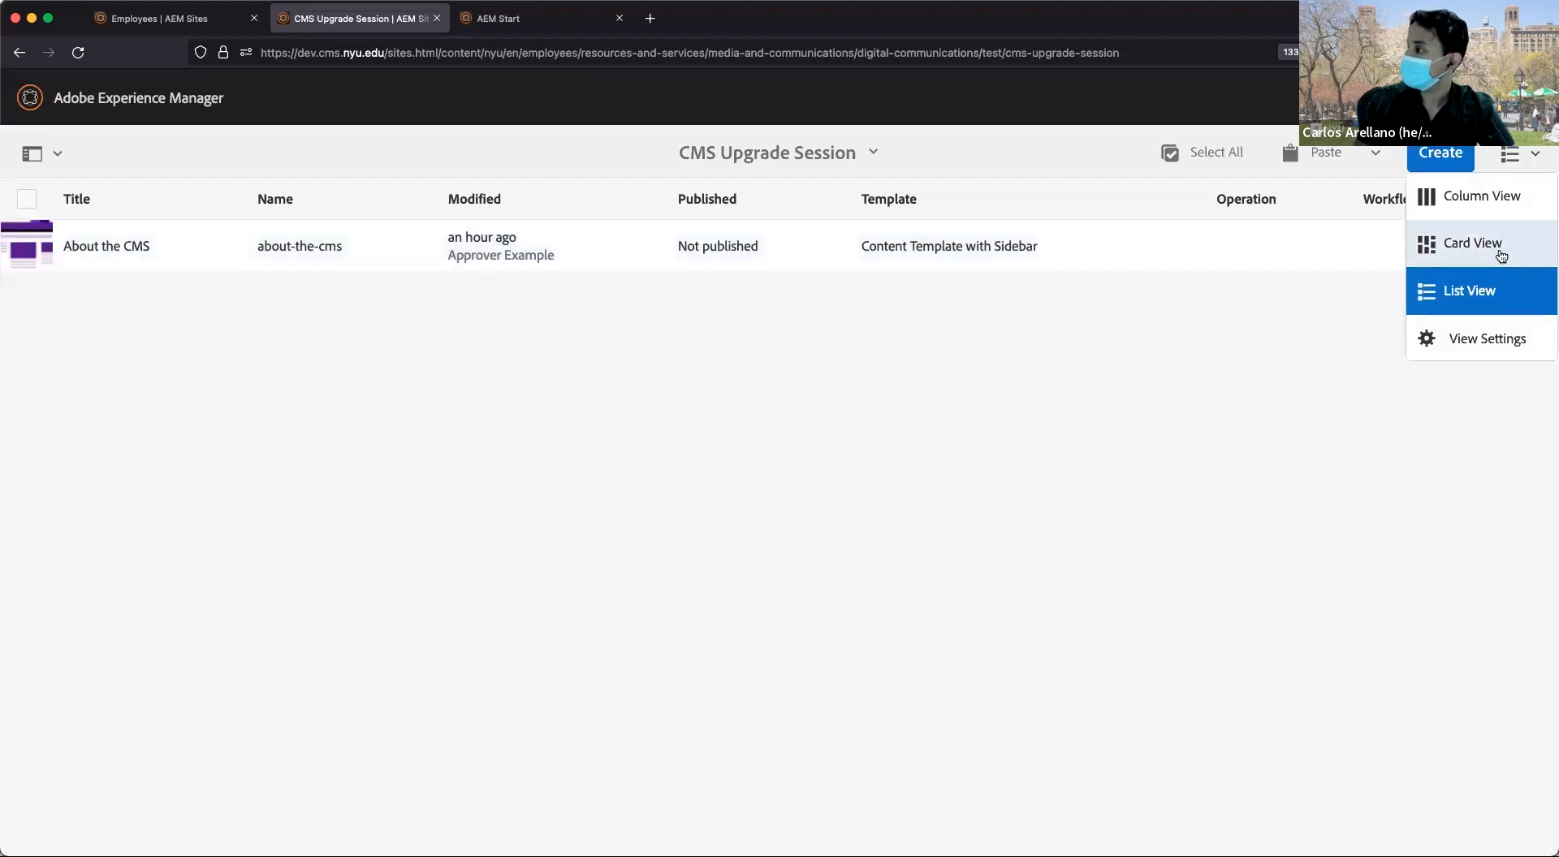
{"action": "left_click", "coordinate": [1502, 257]}
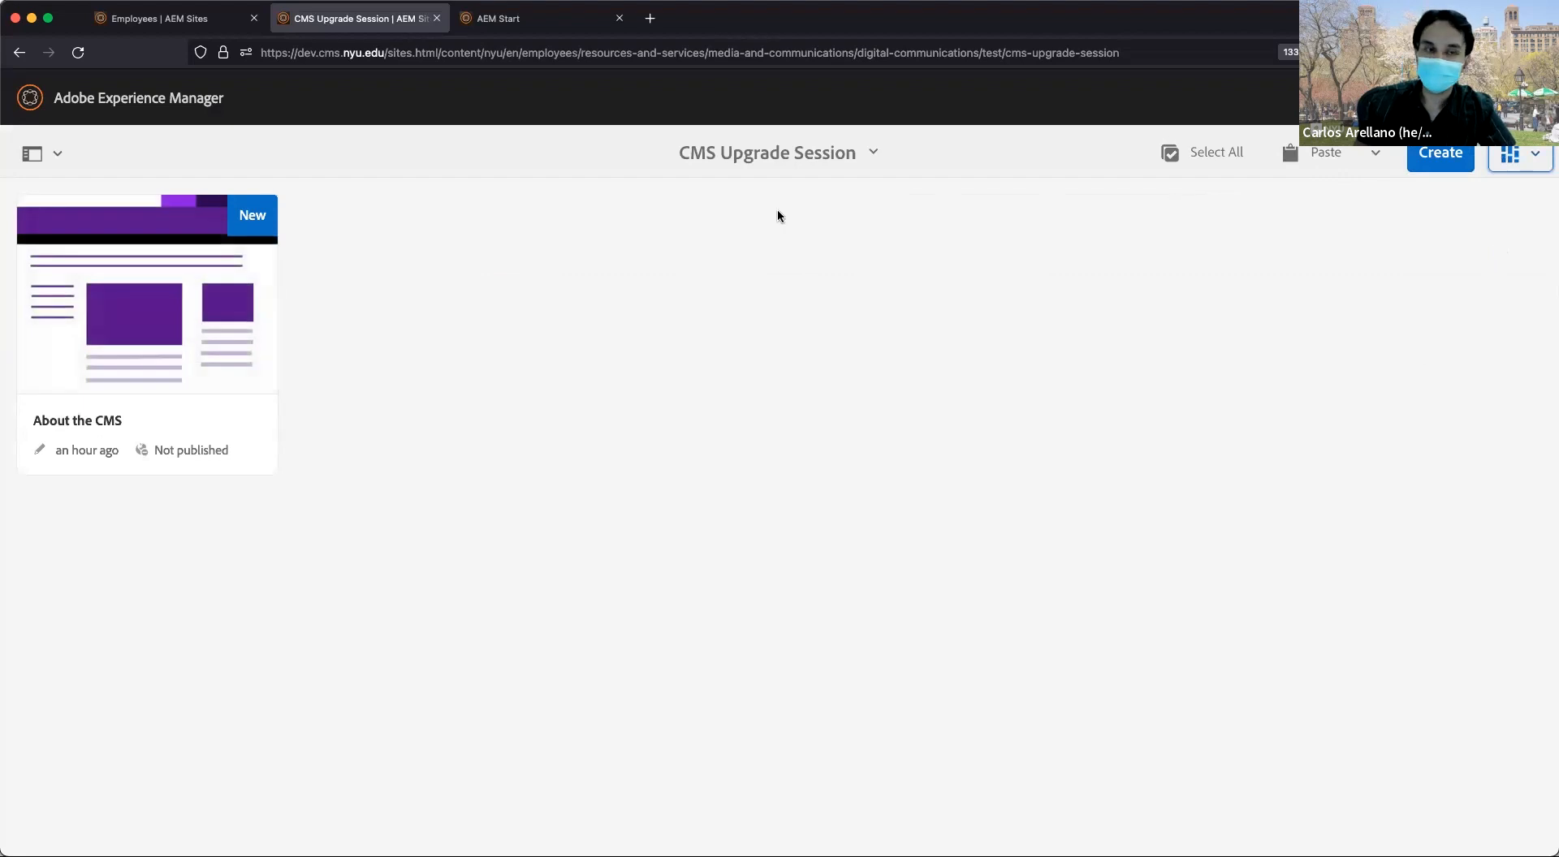
Select and deselect the About the CMS card, leaving it unselected.
{"action": "mouse_move", "coordinate": [207, 305]}
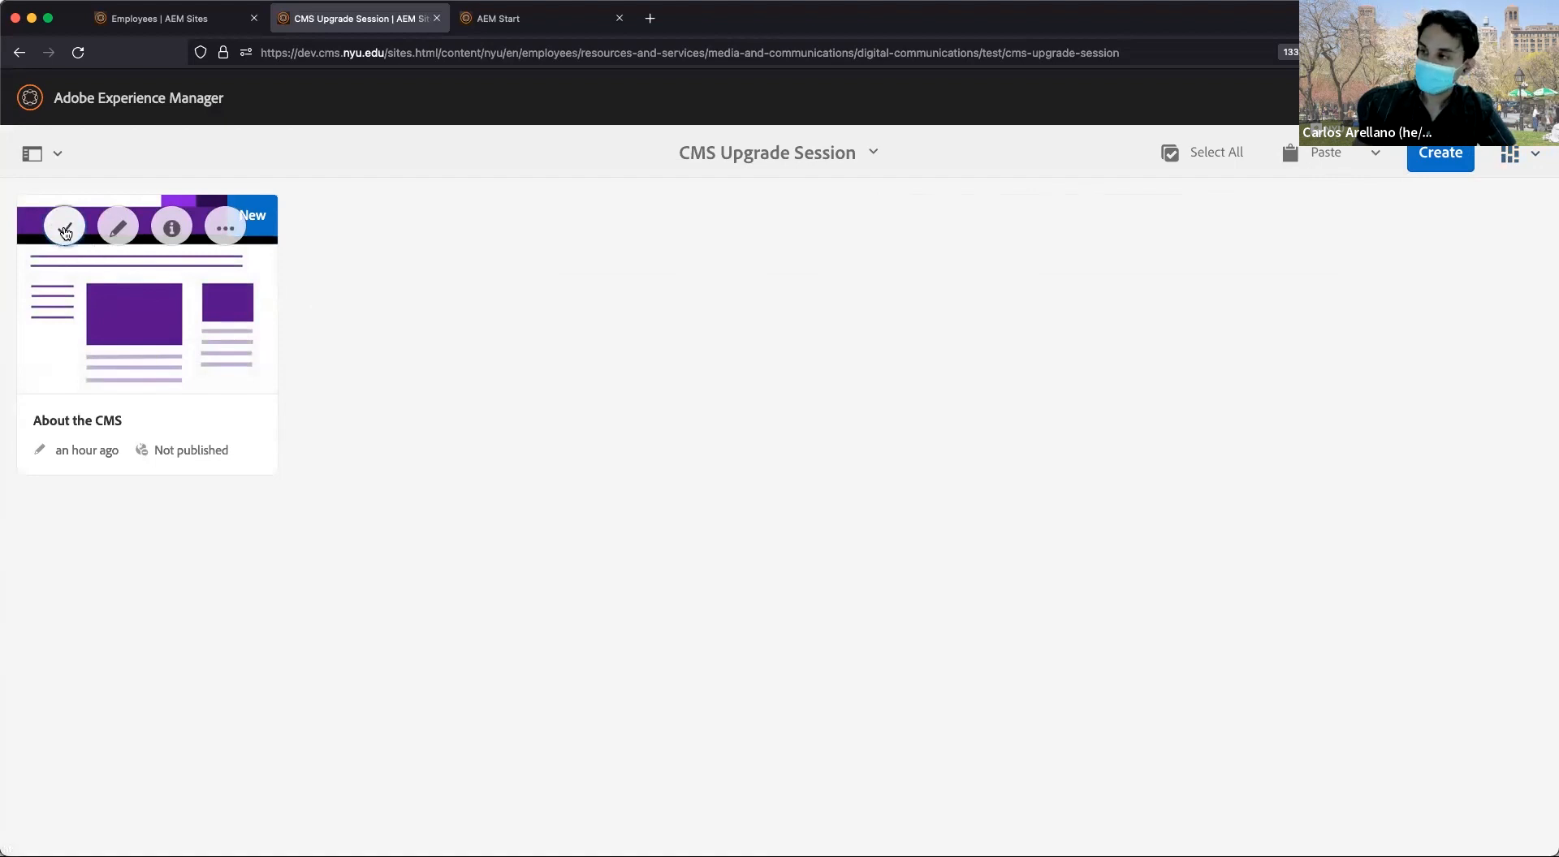
{"action": "left_click", "coordinate": [66, 233]}
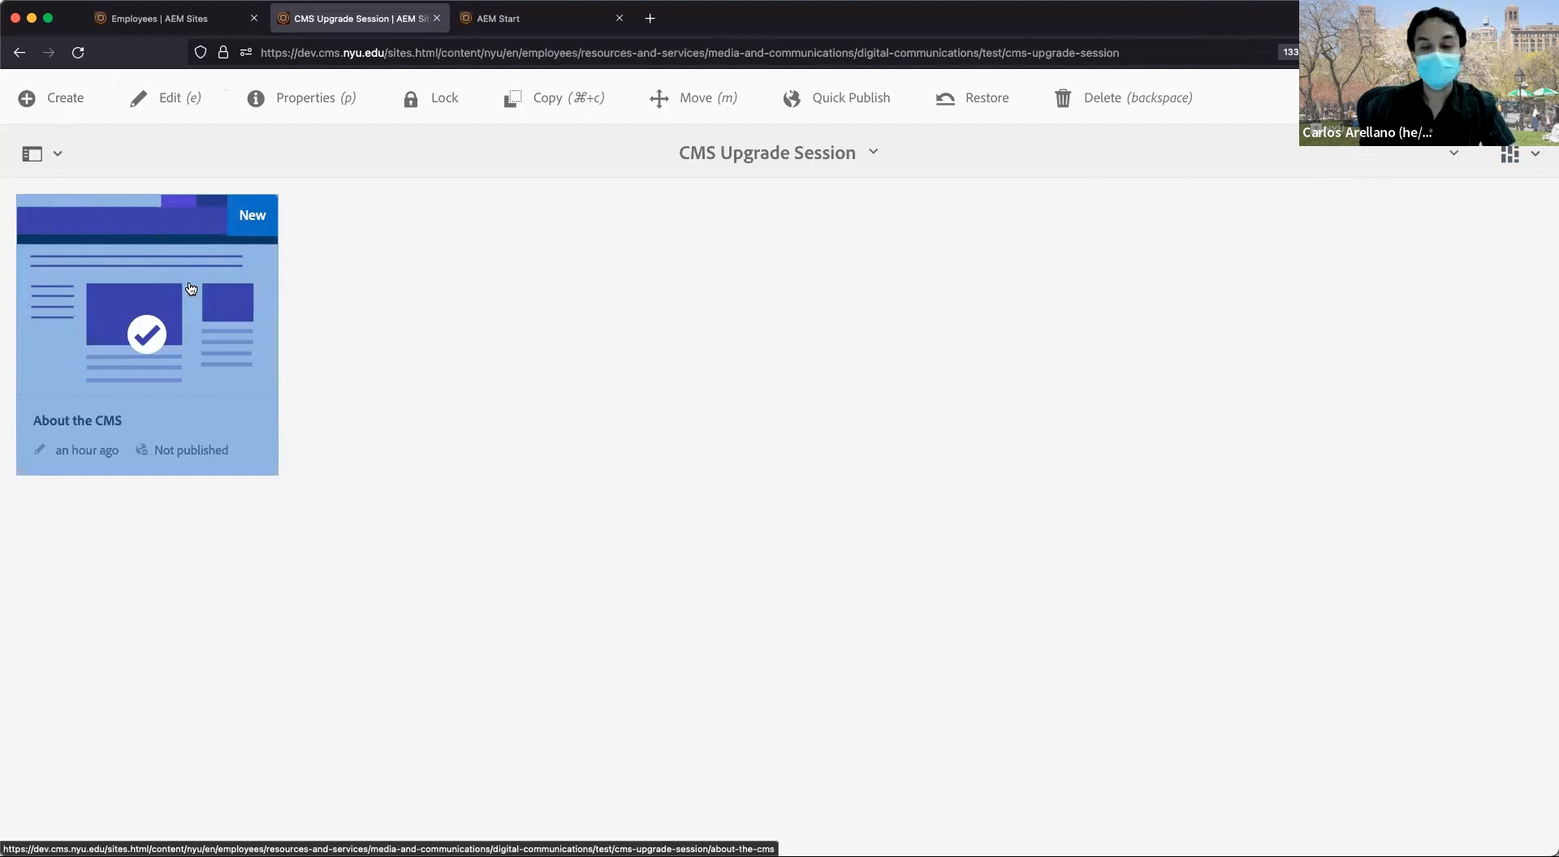
{"action": "left_click", "coordinate": [154, 334]}
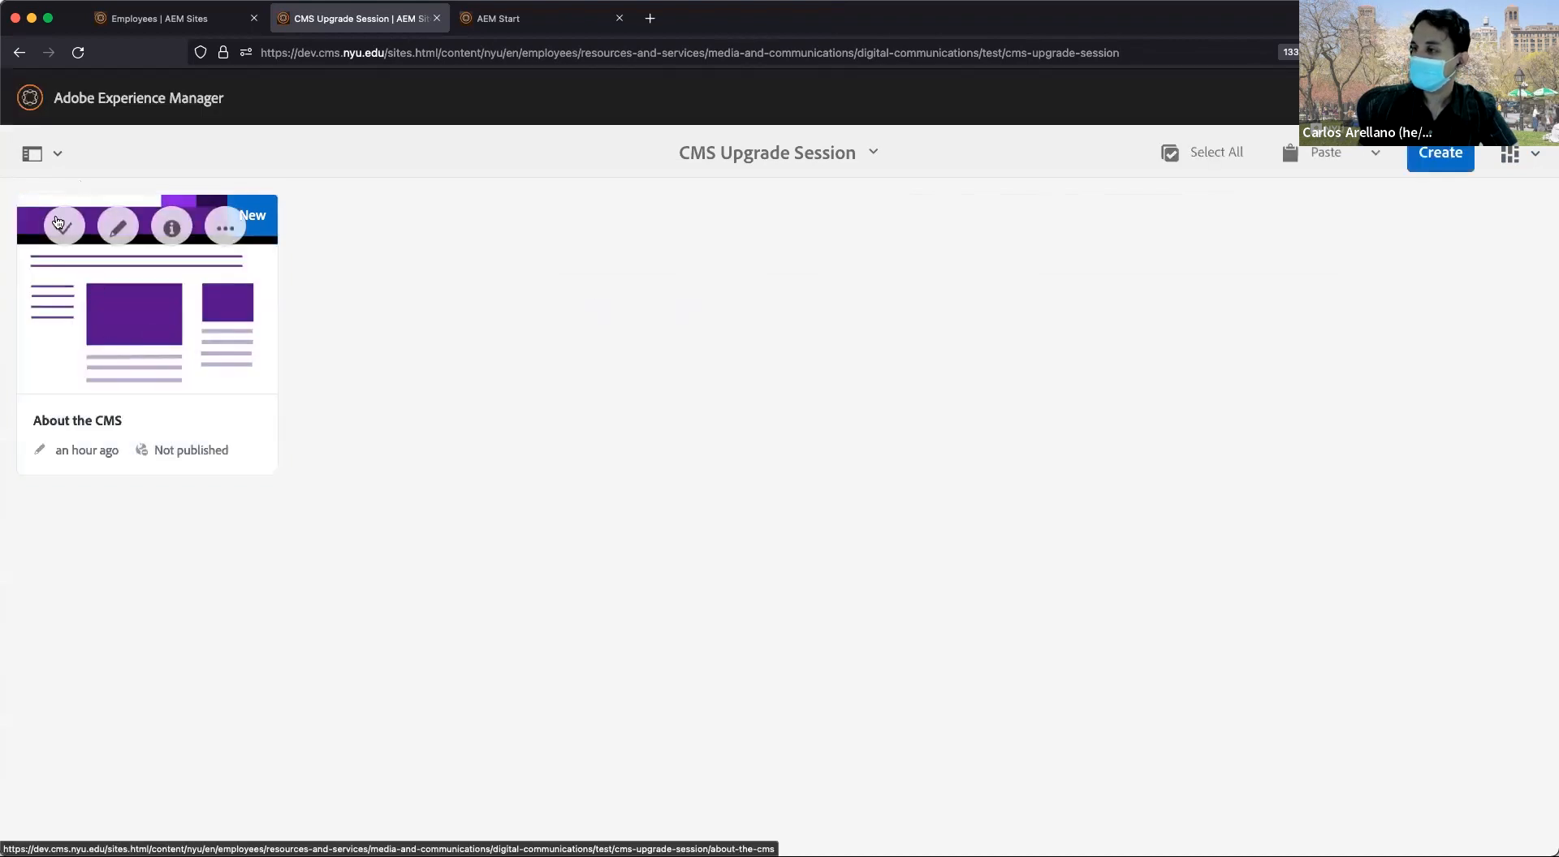
{"action": "left_click", "coordinate": [58, 223]}
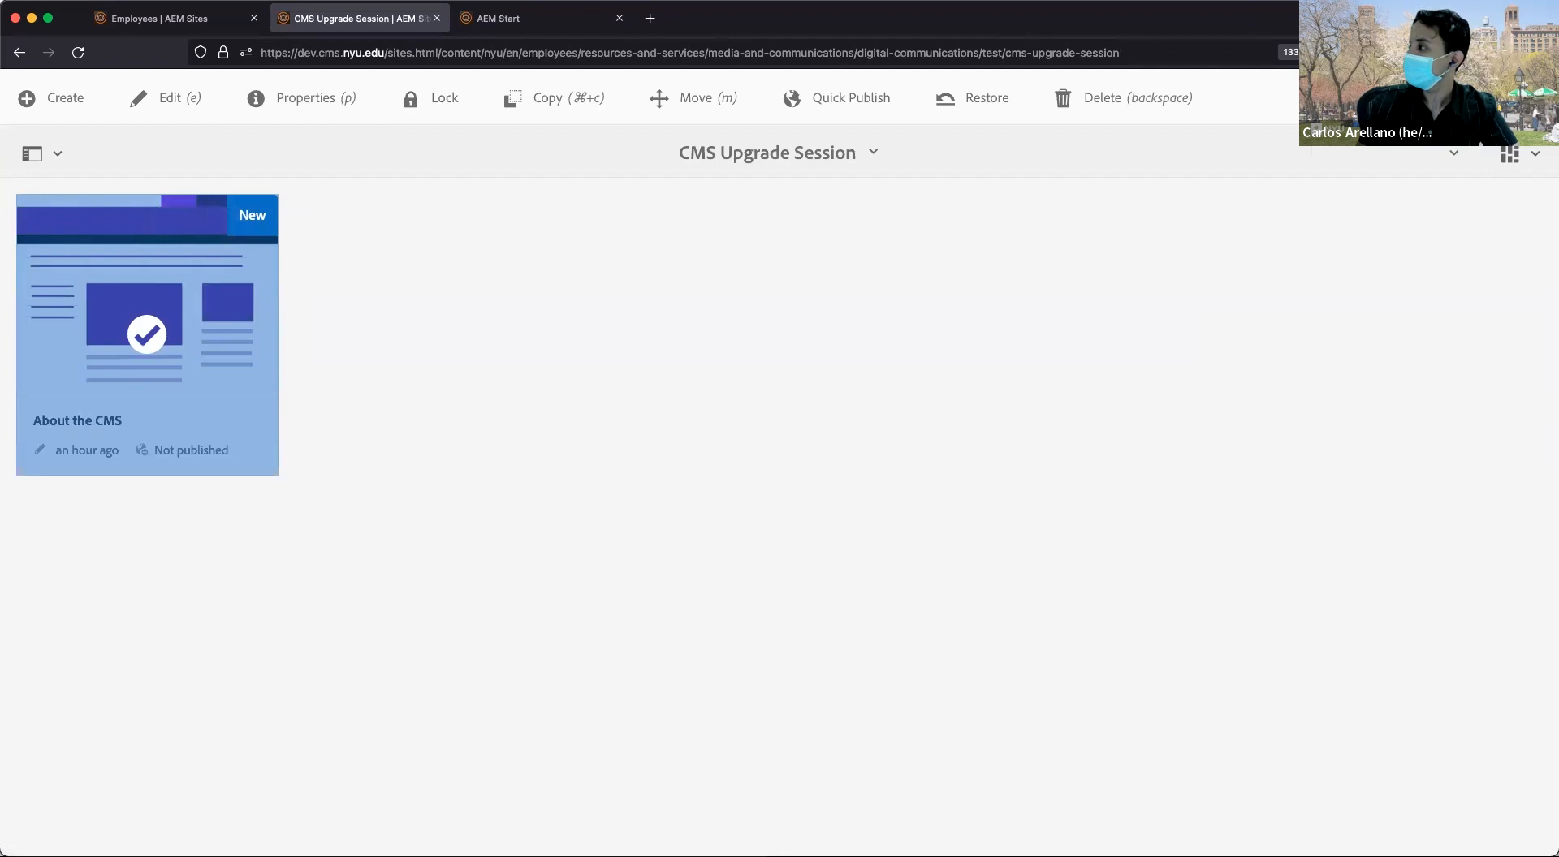
{"action": "left_click", "coordinate": [1512, 99]}
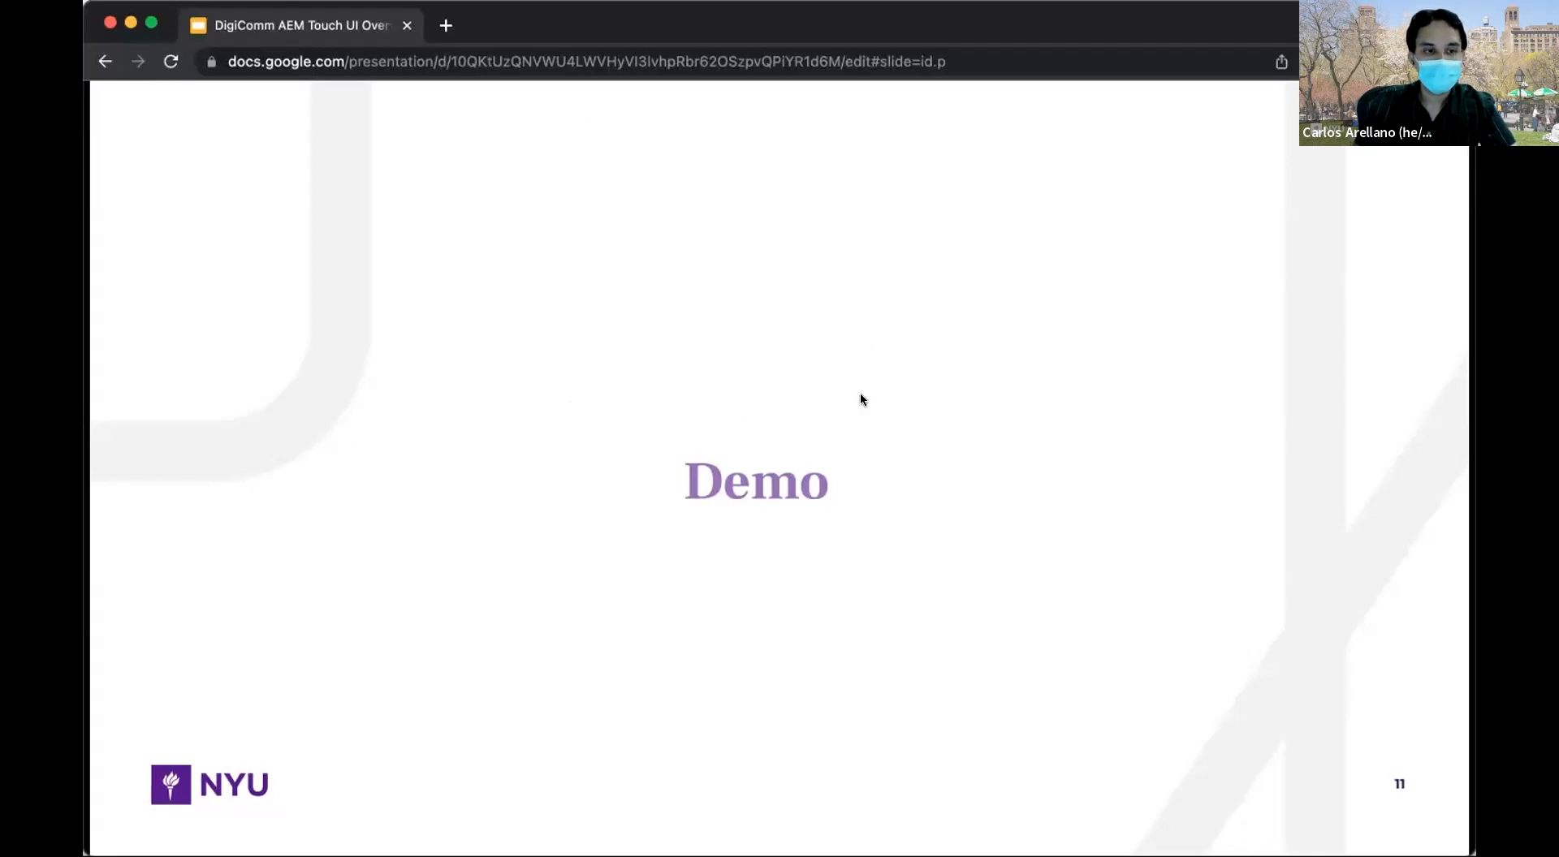
Advance the slides from Page-Level Actions through Page selection to the Page toolbar slide.
{"action": "key", "text": "Right"}
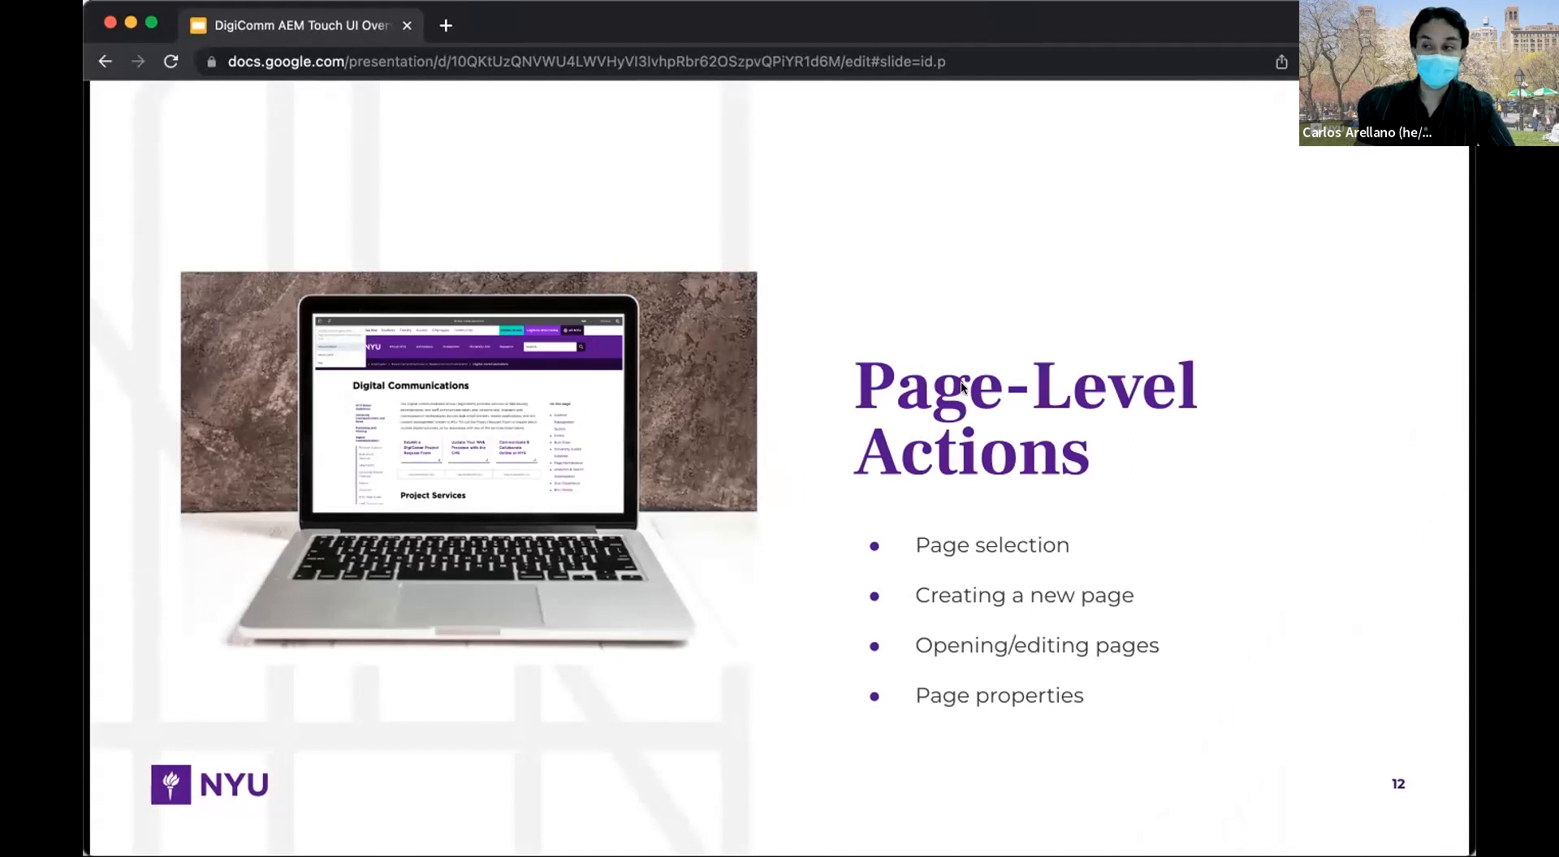
{"action": "key", "text": "super+Tab"}
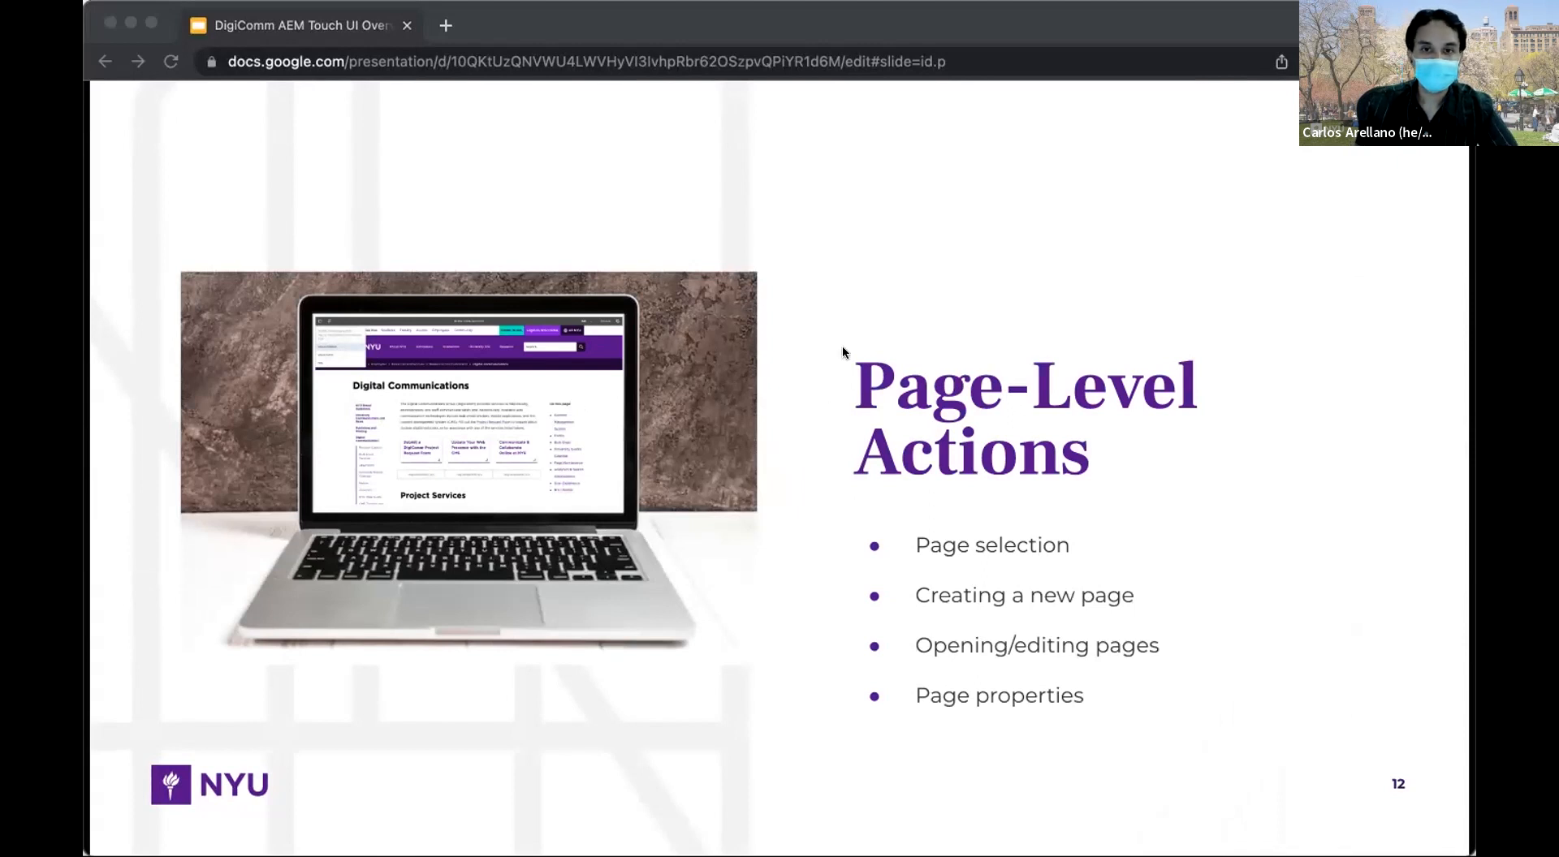
{"action": "key", "text": "super+Tab"}
{"action": "key", "text": "Right"}
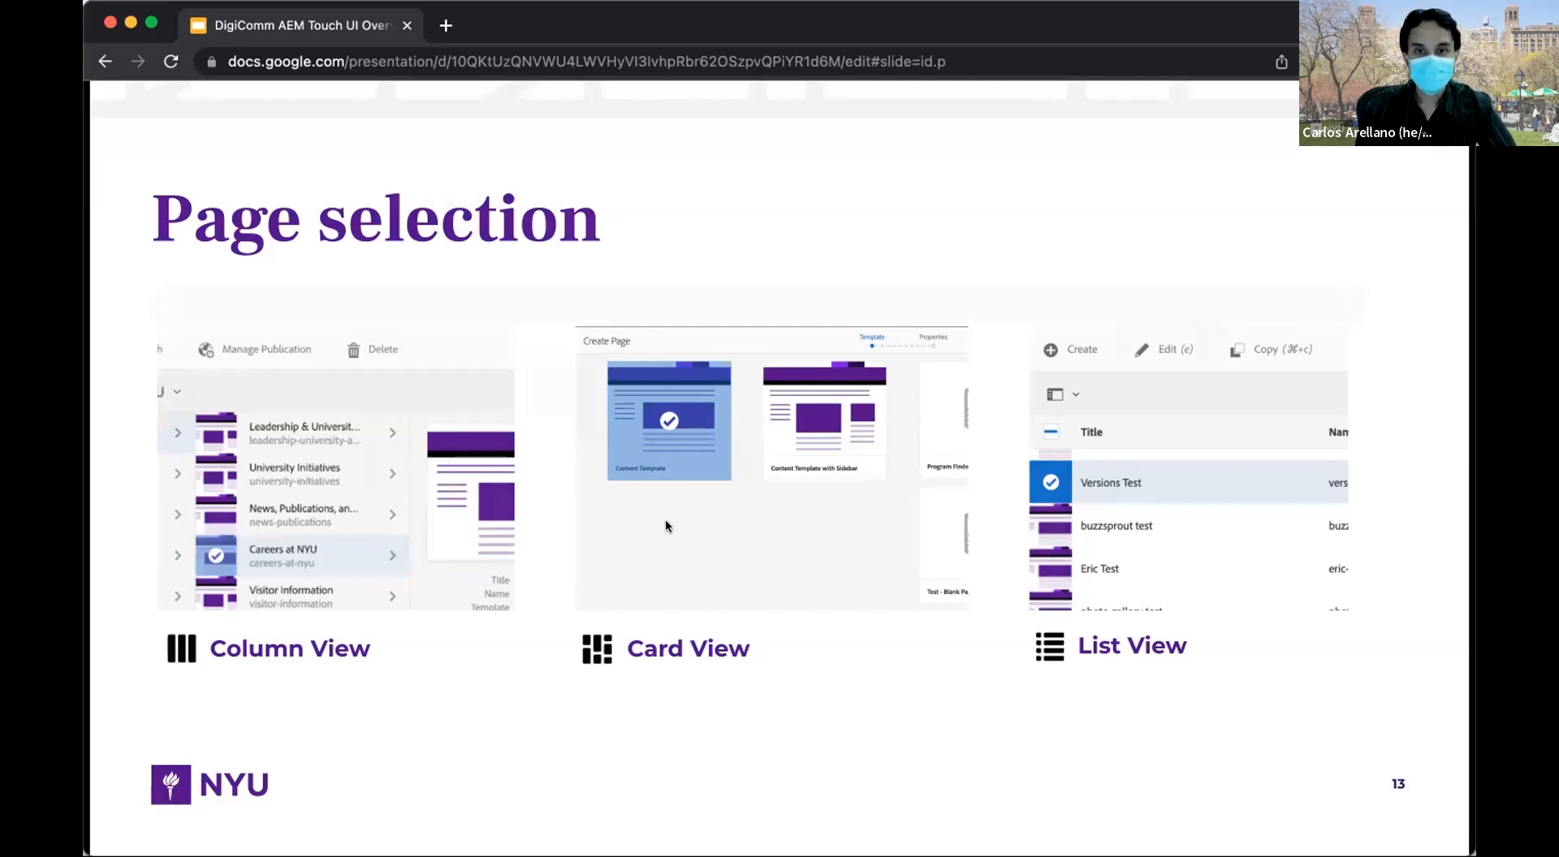
{"action": "key", "text": "Right"}
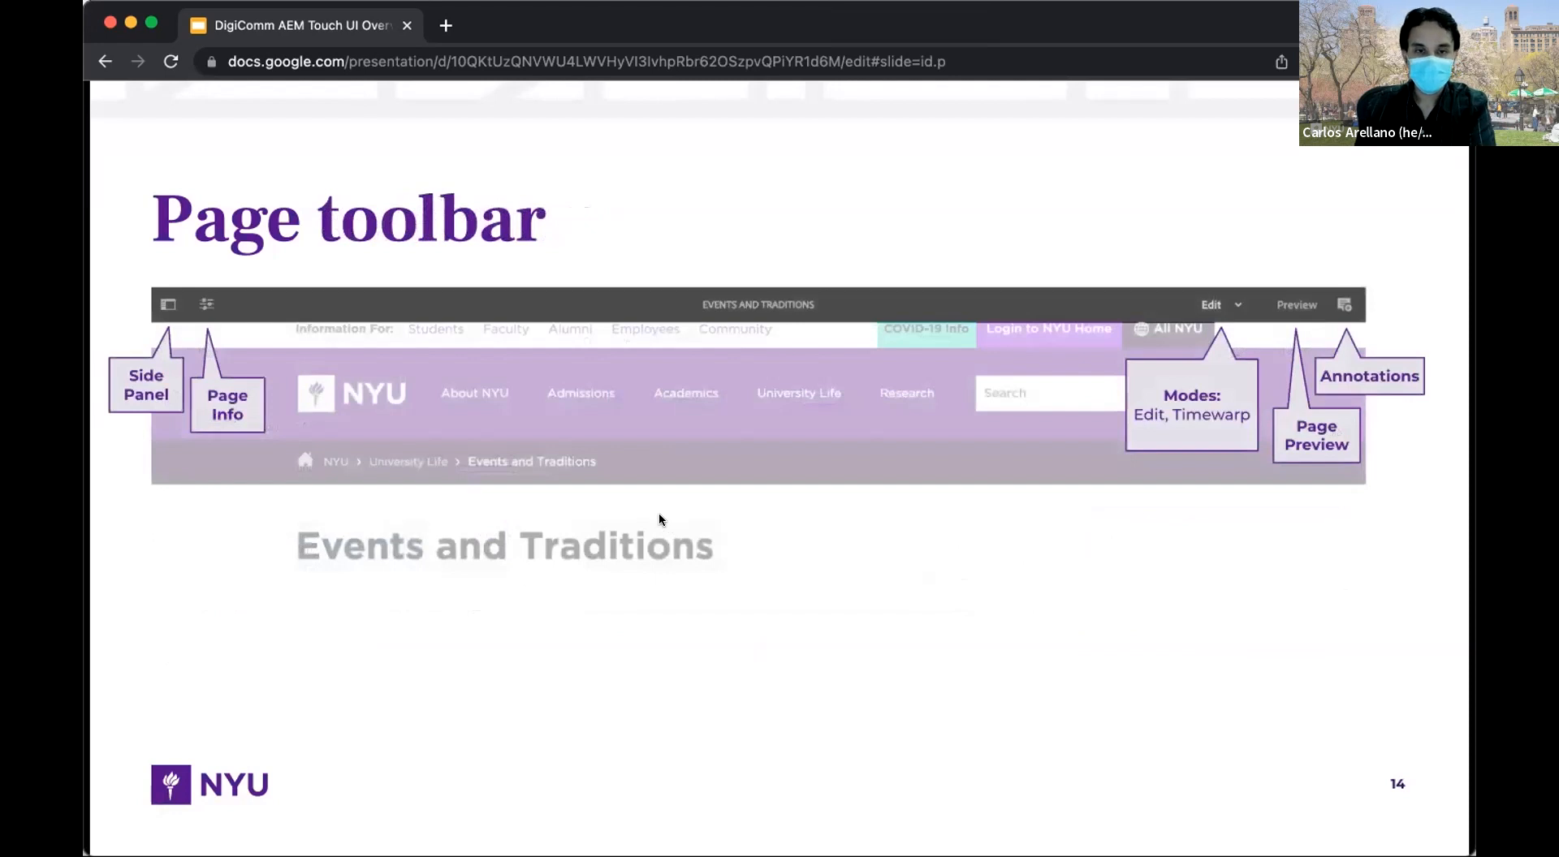
Revisit Page selection, move through Page toolbar to Demo, then select About the CMS in AEM.
{"action": "key", "text": "Left"}
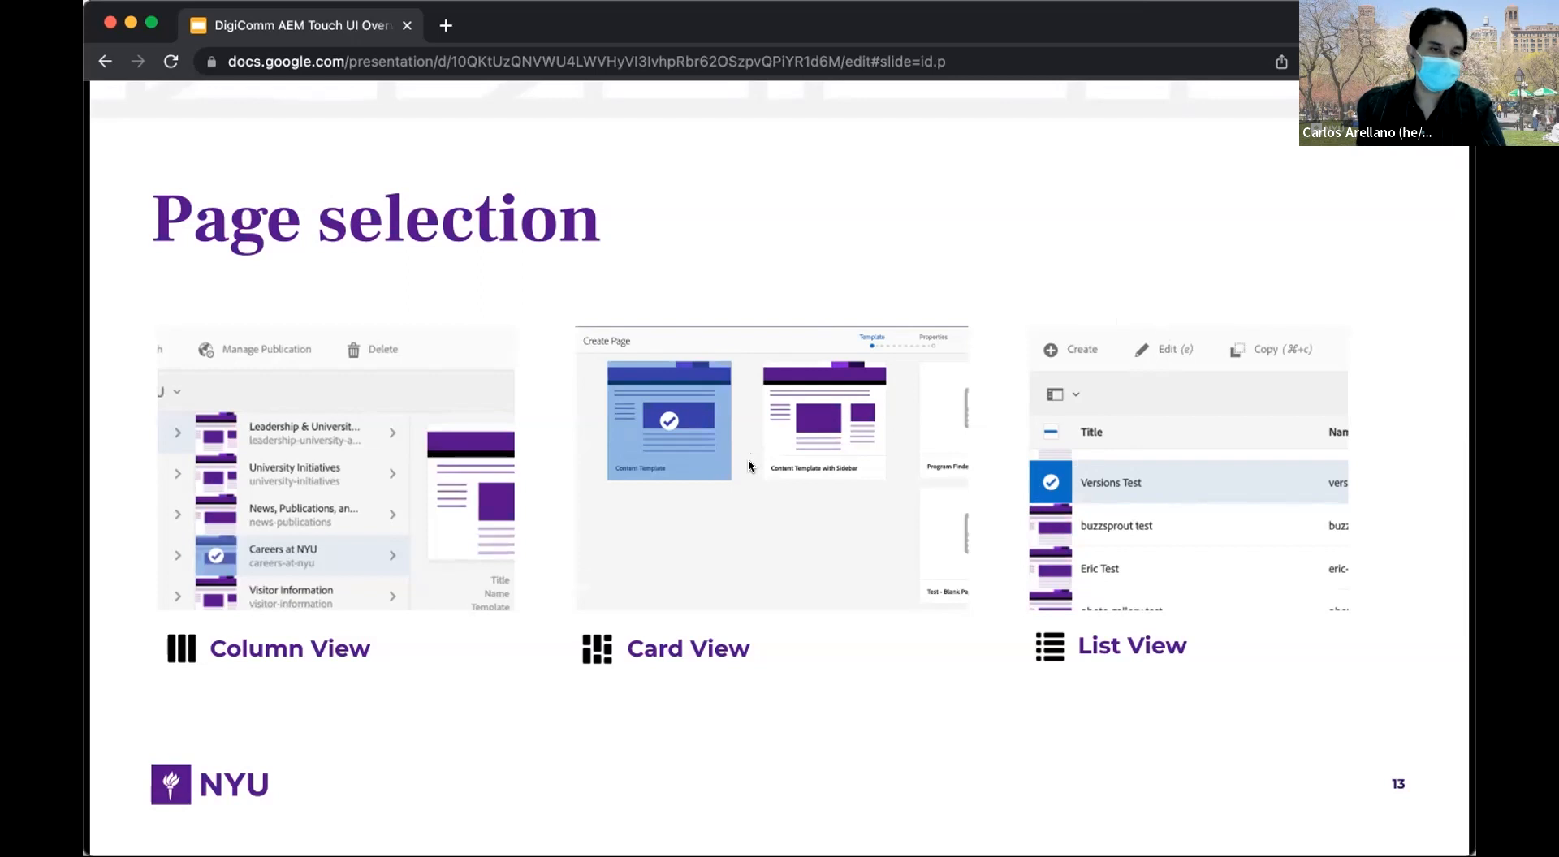
{"action": "key", "text": "Right"}
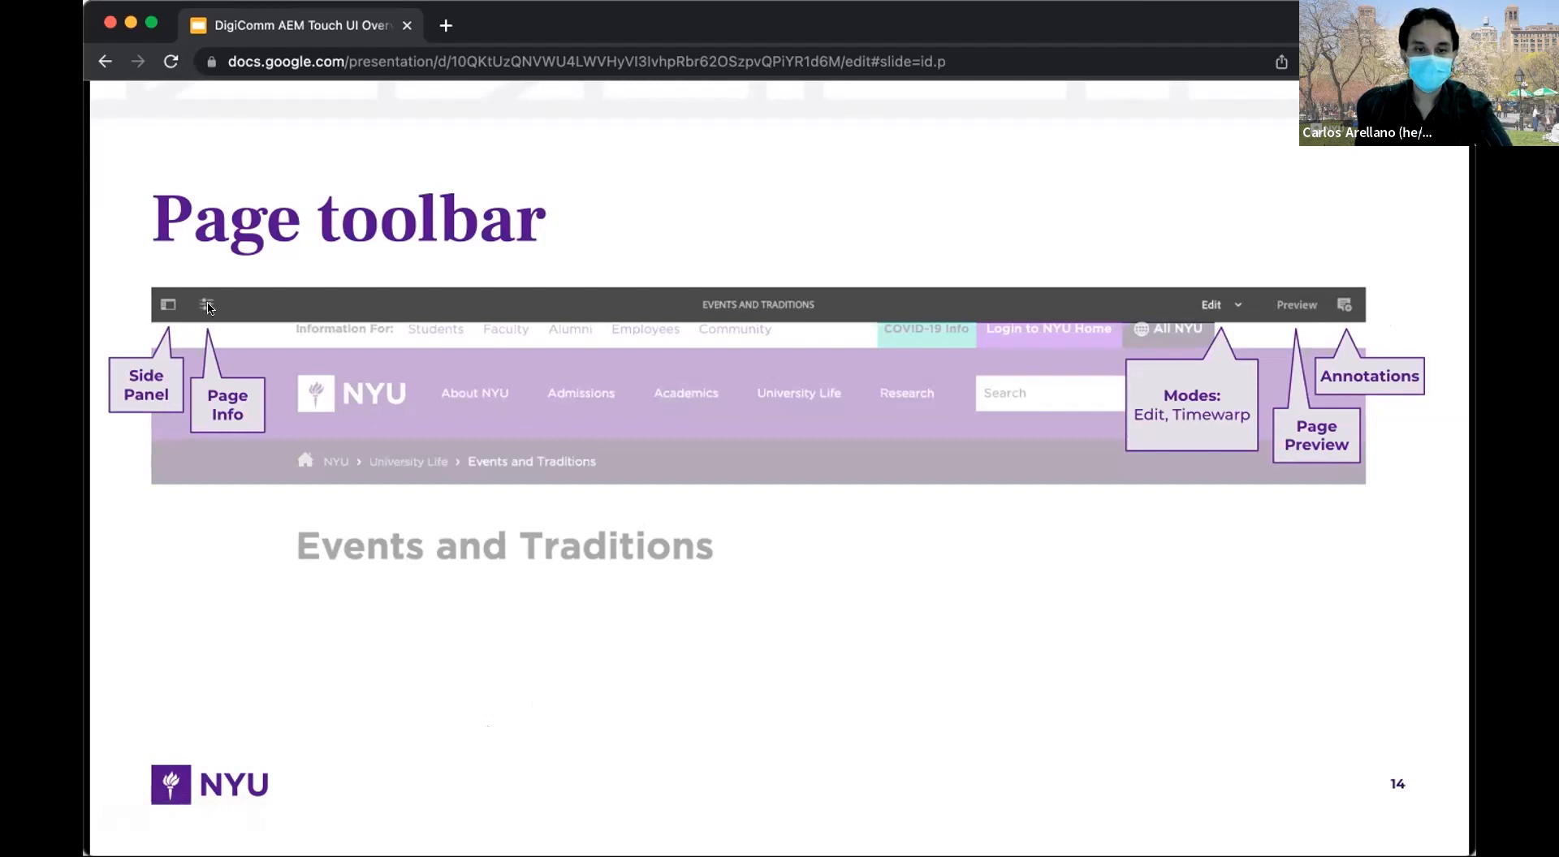
{"action": "key", "text": "Right"}
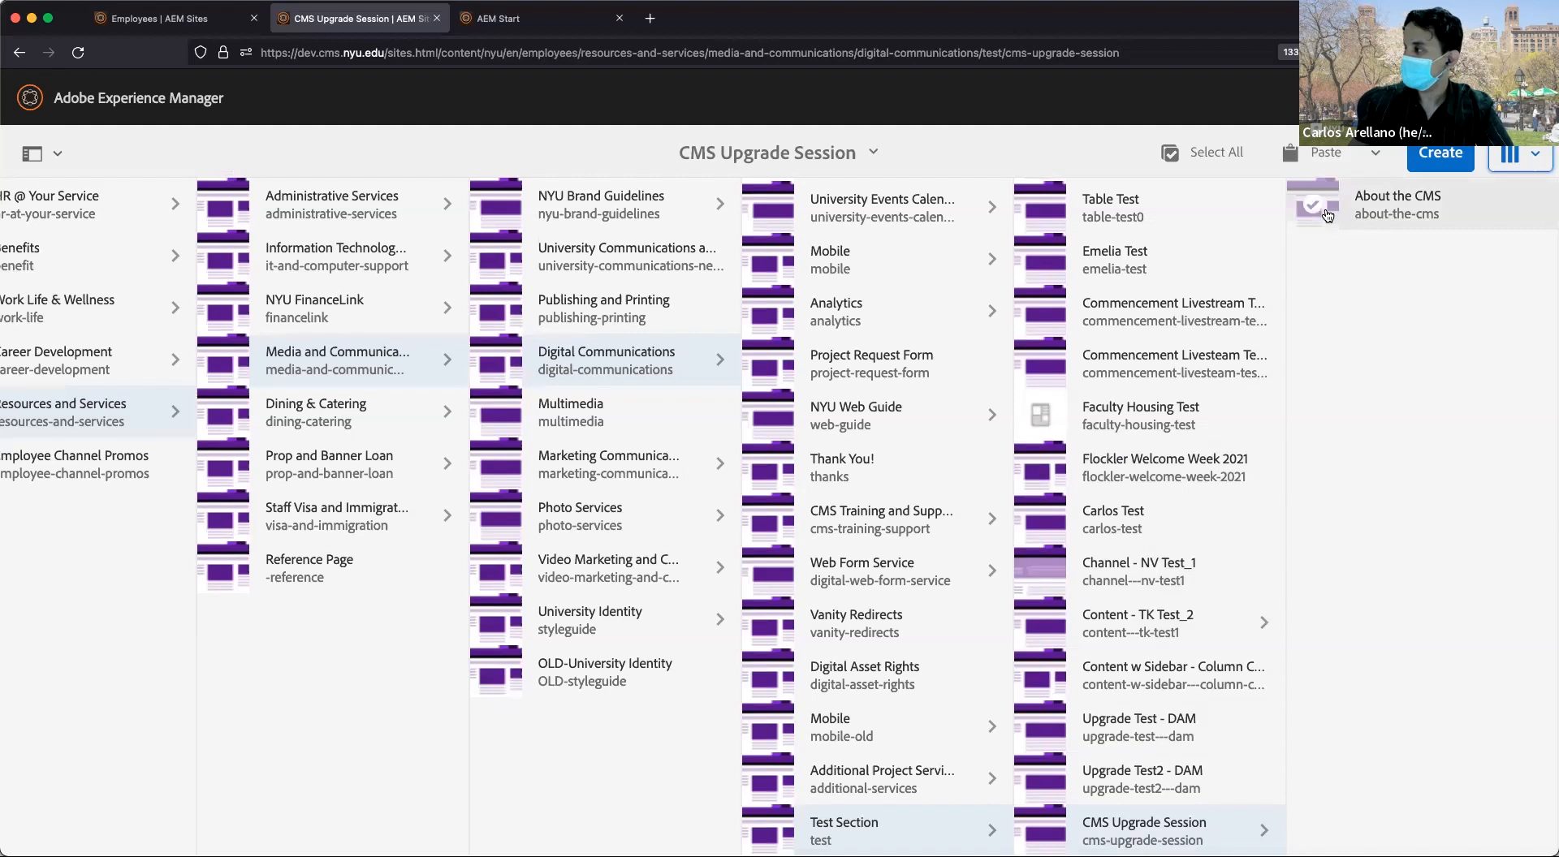
{"action": "left_click", "coordinate": [1325, 215]}
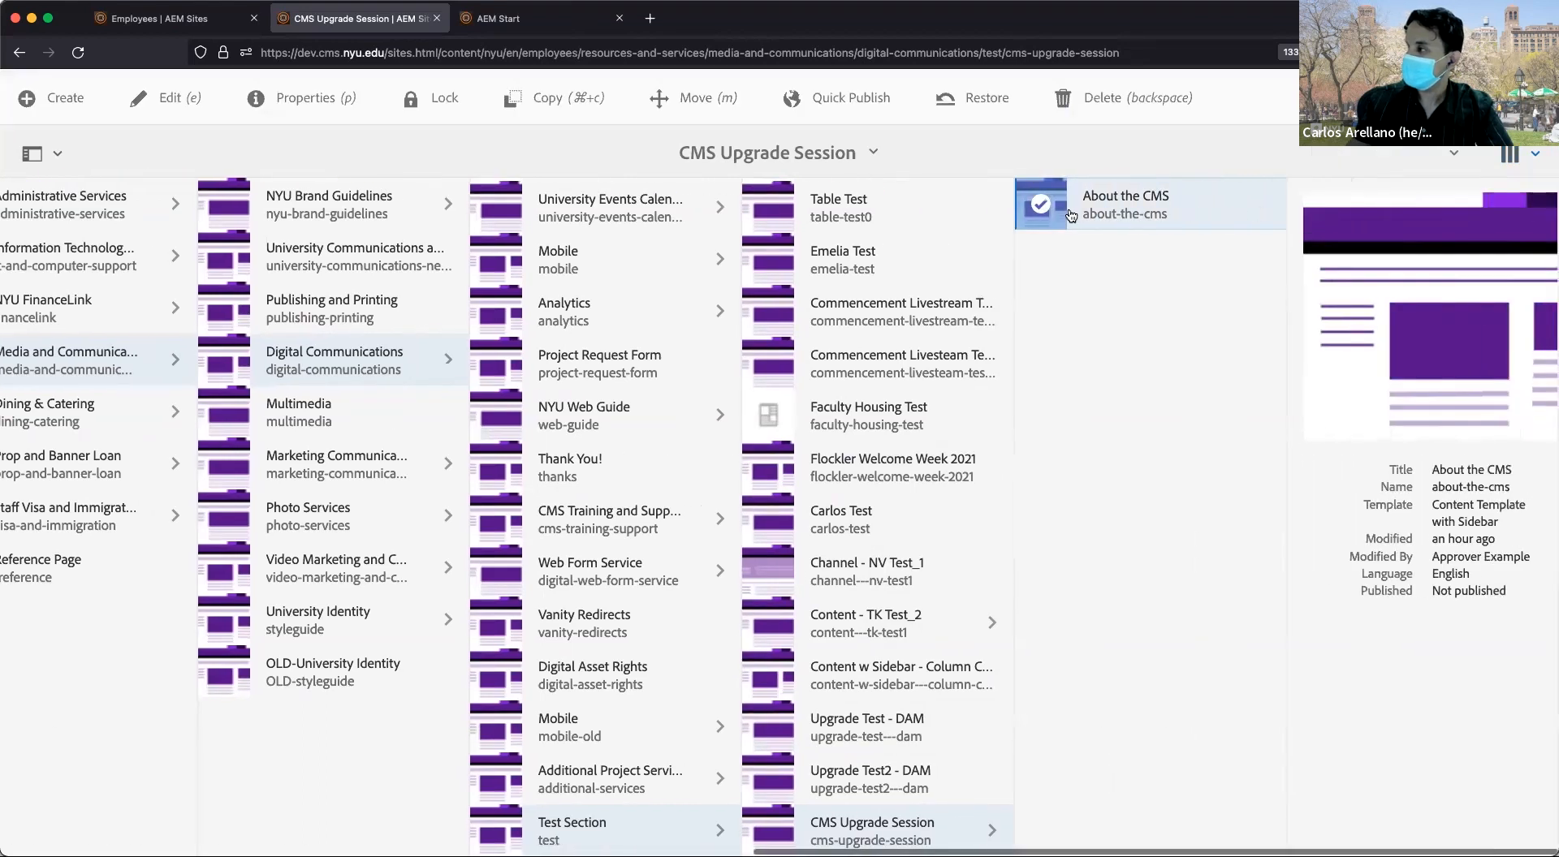
Deselect About the CMS and highlight parts of its 'about-the-cms' page name.
{"action": "left_click", "coordinate": [1040, 212]}
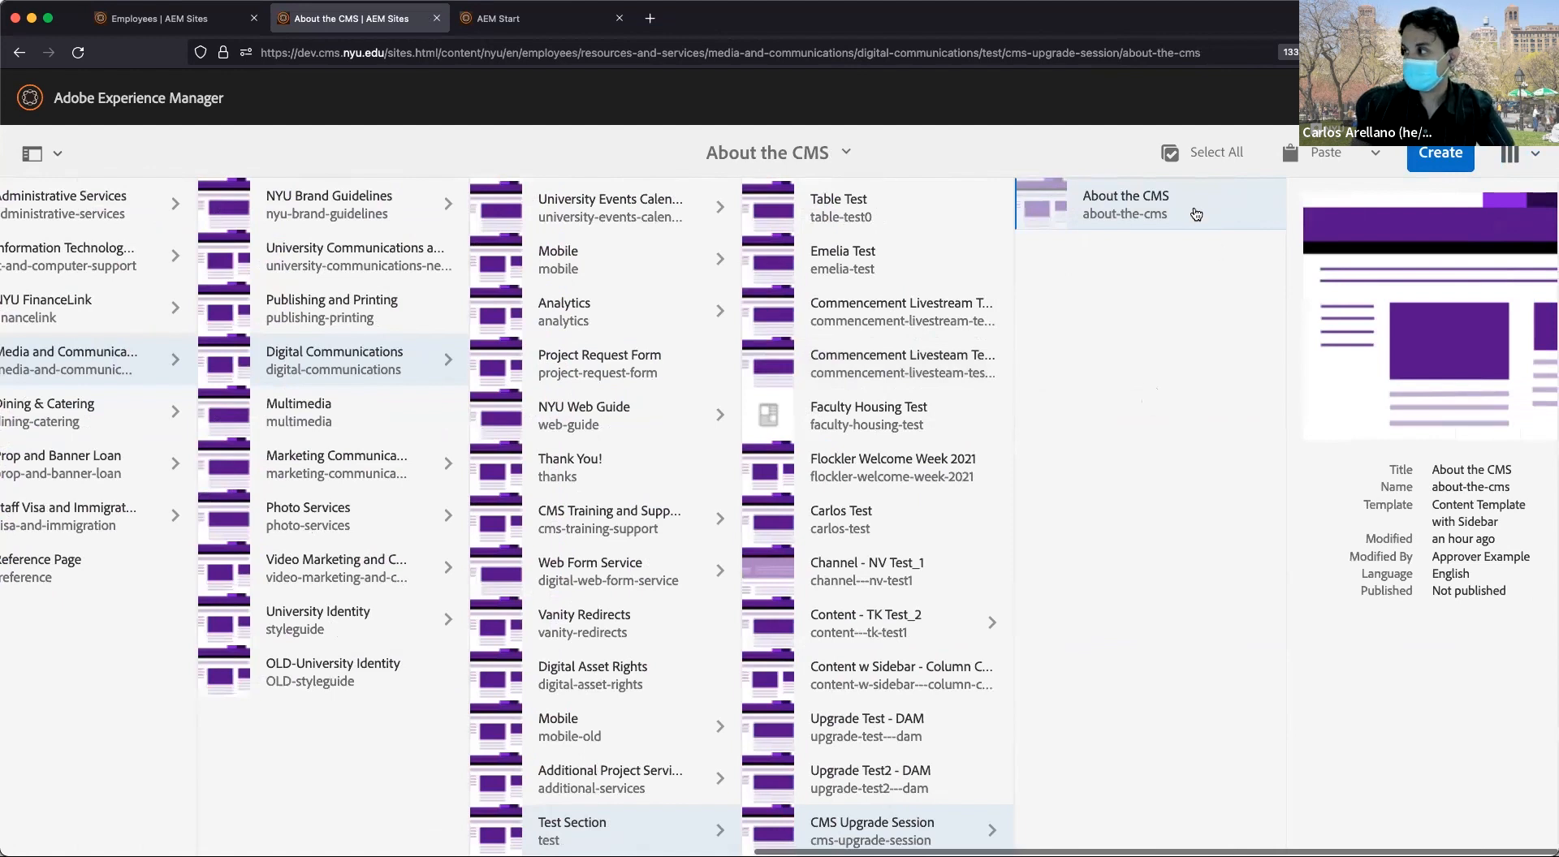
{"action": "double_click", "coordinate": [1196, 217]}
{"action": "triple_click", "coordinate": [1197, 217]}
{"action": "left_click", "coordinate": [1193, 208]}
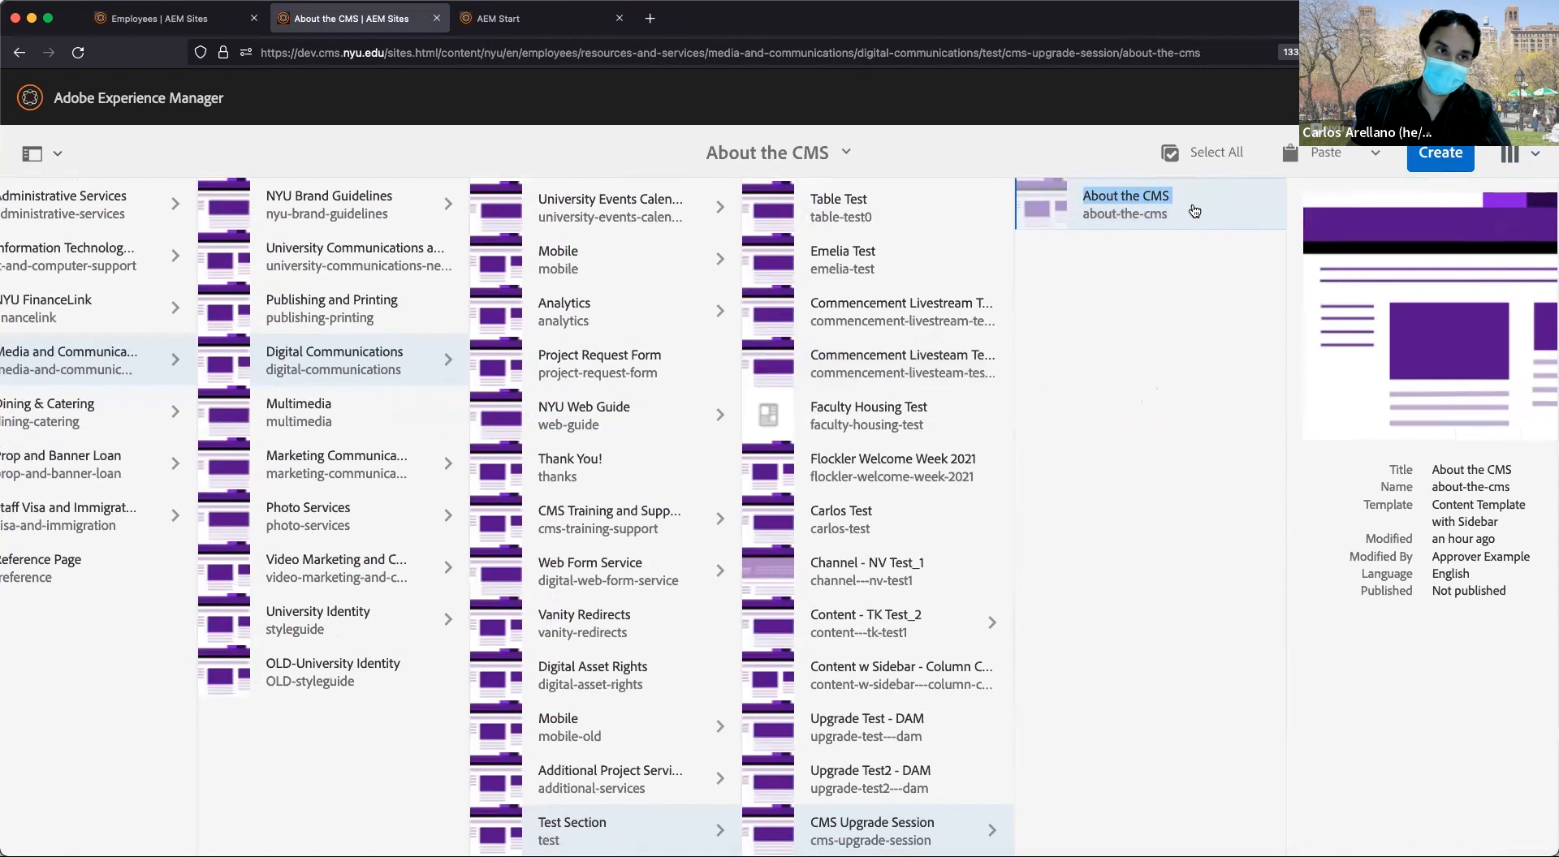
{"action": "double_click", "coordinate": [1194, 209]}
{"action": "left_click", "coordinate": [1196, 215]}
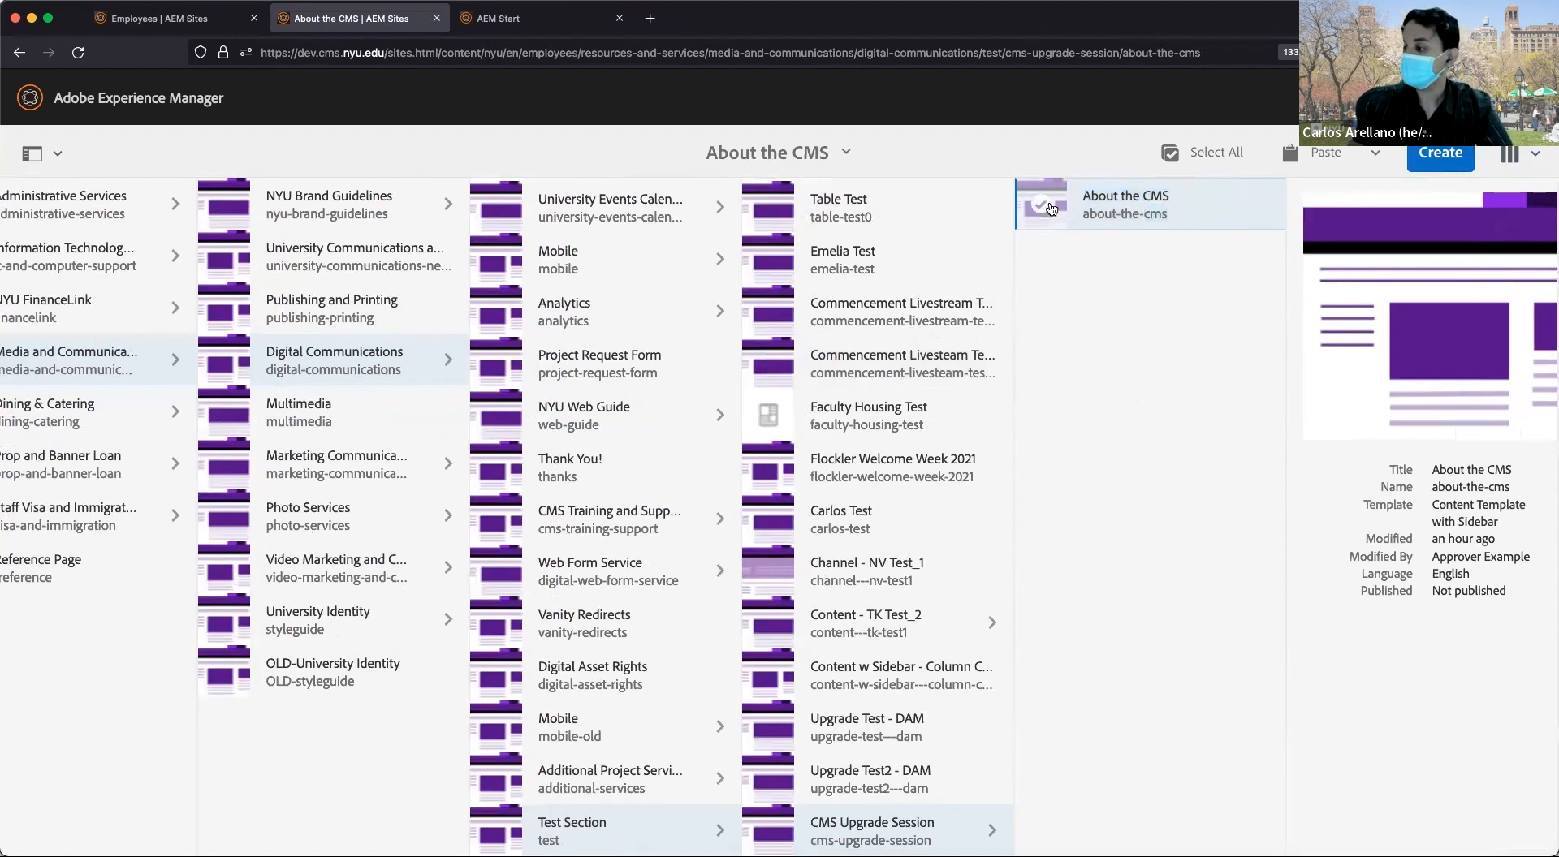
Browse Upgrade Test2 - DAM and Content - TK Test_2, then reselect About the CMS.
{"action": "left_click", "coordinate": [893, 827]}
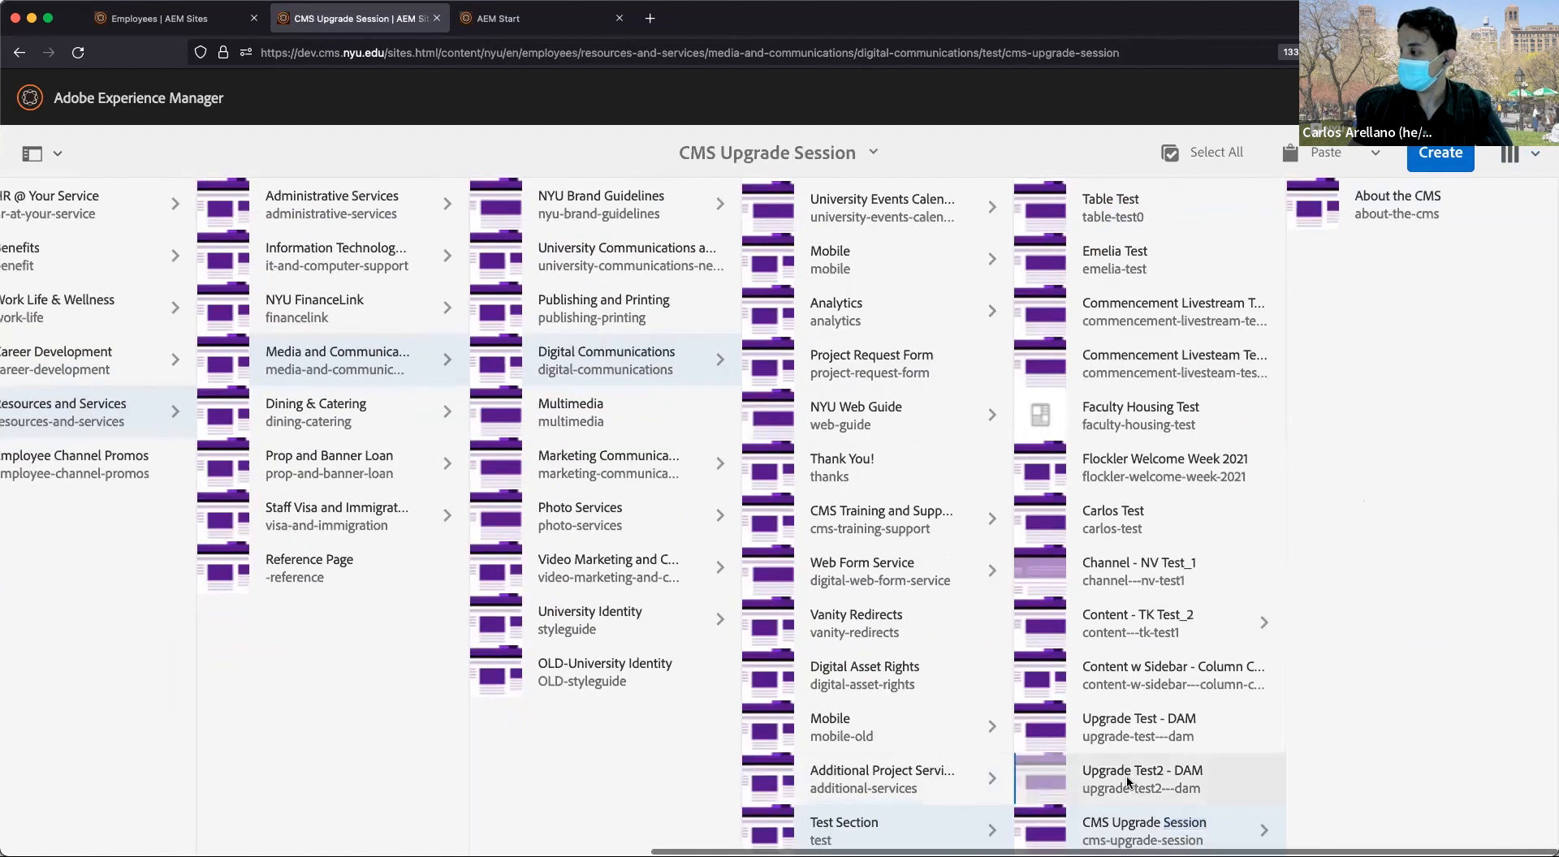
{"action": "left_click", "coordinate": [1127, 782]}
{"action": "double_click", "coordinate": [1146, 622]}
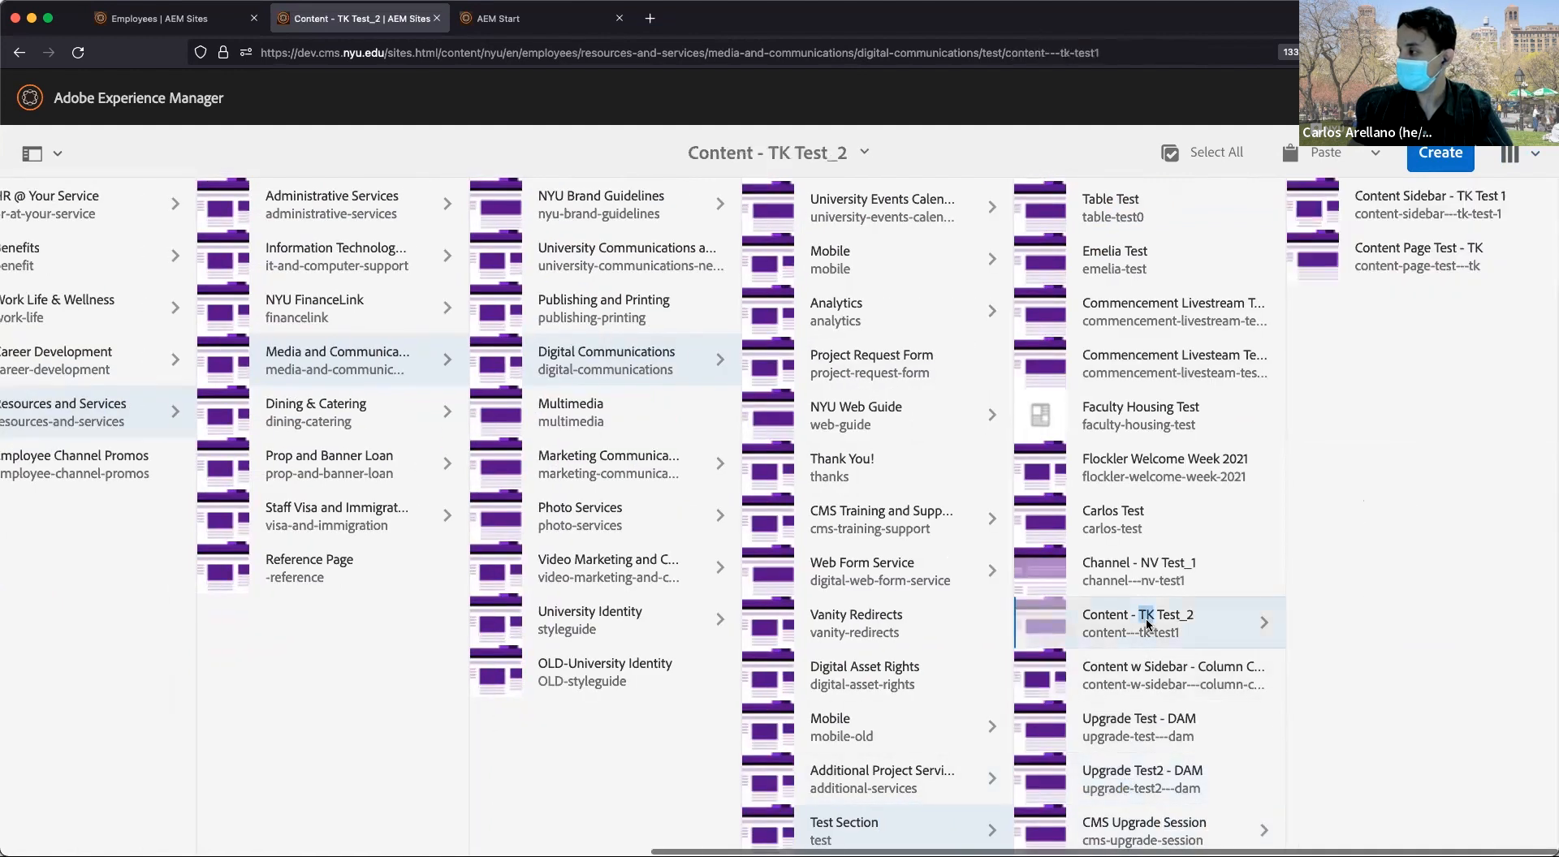
{"action": "scroll", "coordinate": [1344, 450], "scroll_direction": "right", "scroll_amount": 1}
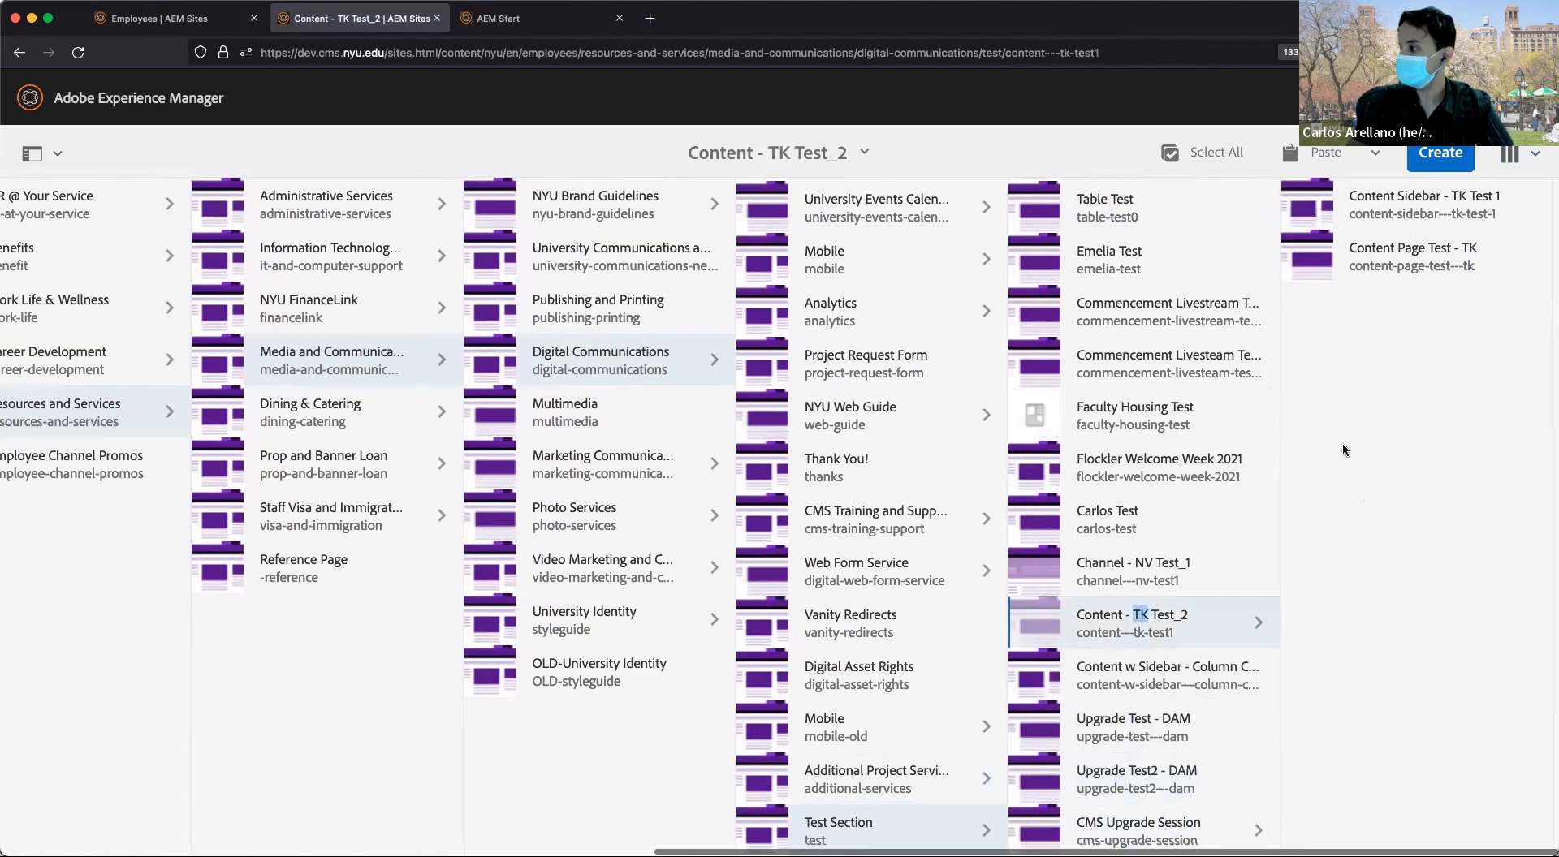
{"action": "scroll", "coordinate": [1235, 748], "scroll_direction": "left", "scroll_amount": 1}
{"action": "left_click", "coordinate": [1176, 836]}
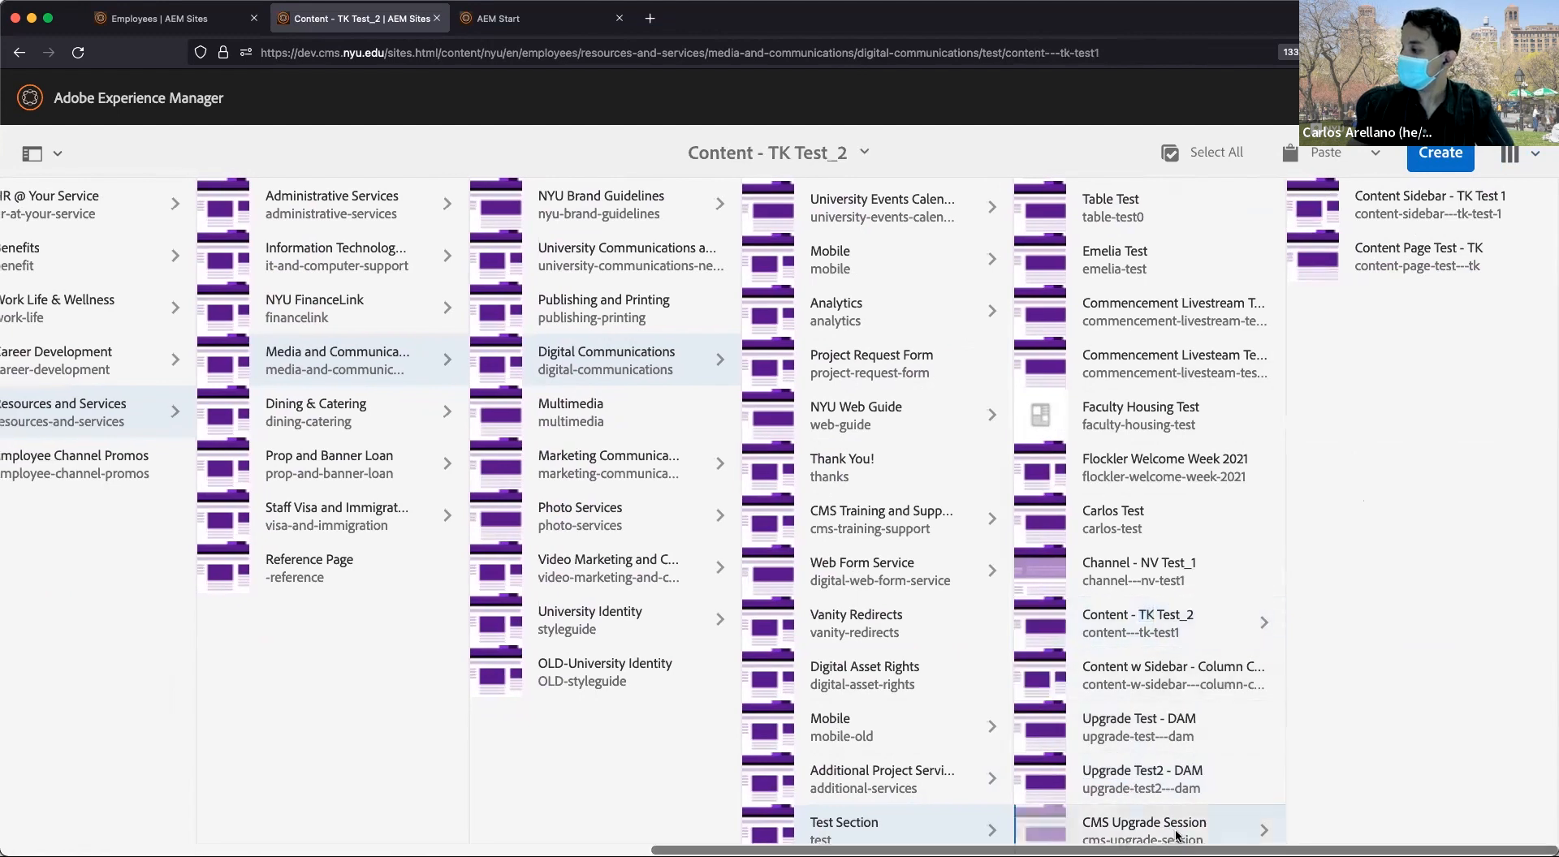
{"action": "left_click", "coordinate": [1312, 204]}
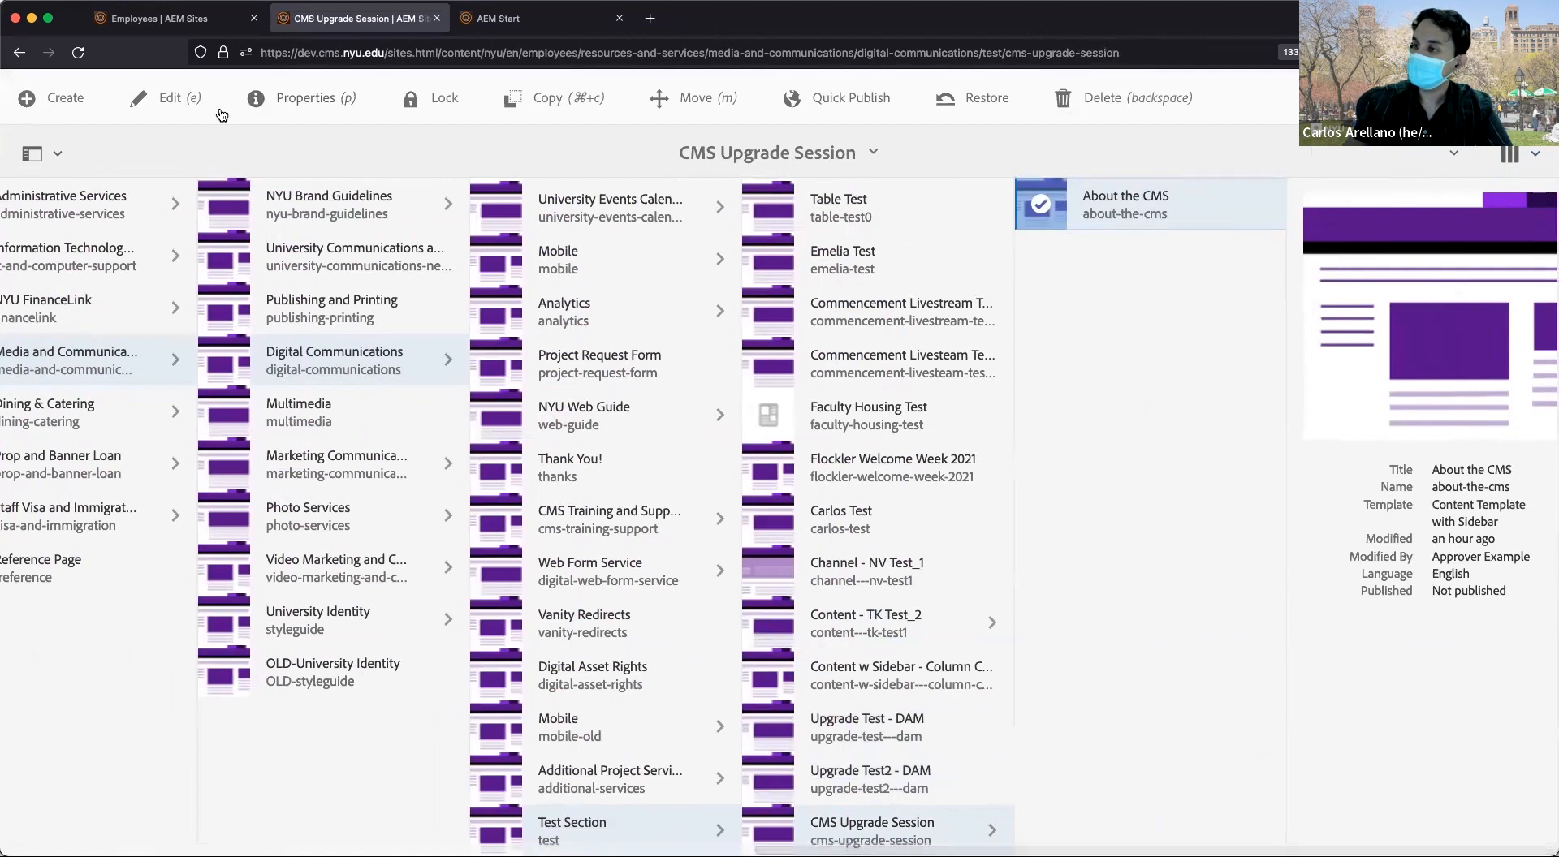
Open About the CMS in the editor tab, then make it the current Sites console location.
{"action": "left_click", "coordinate": [183, 107]}
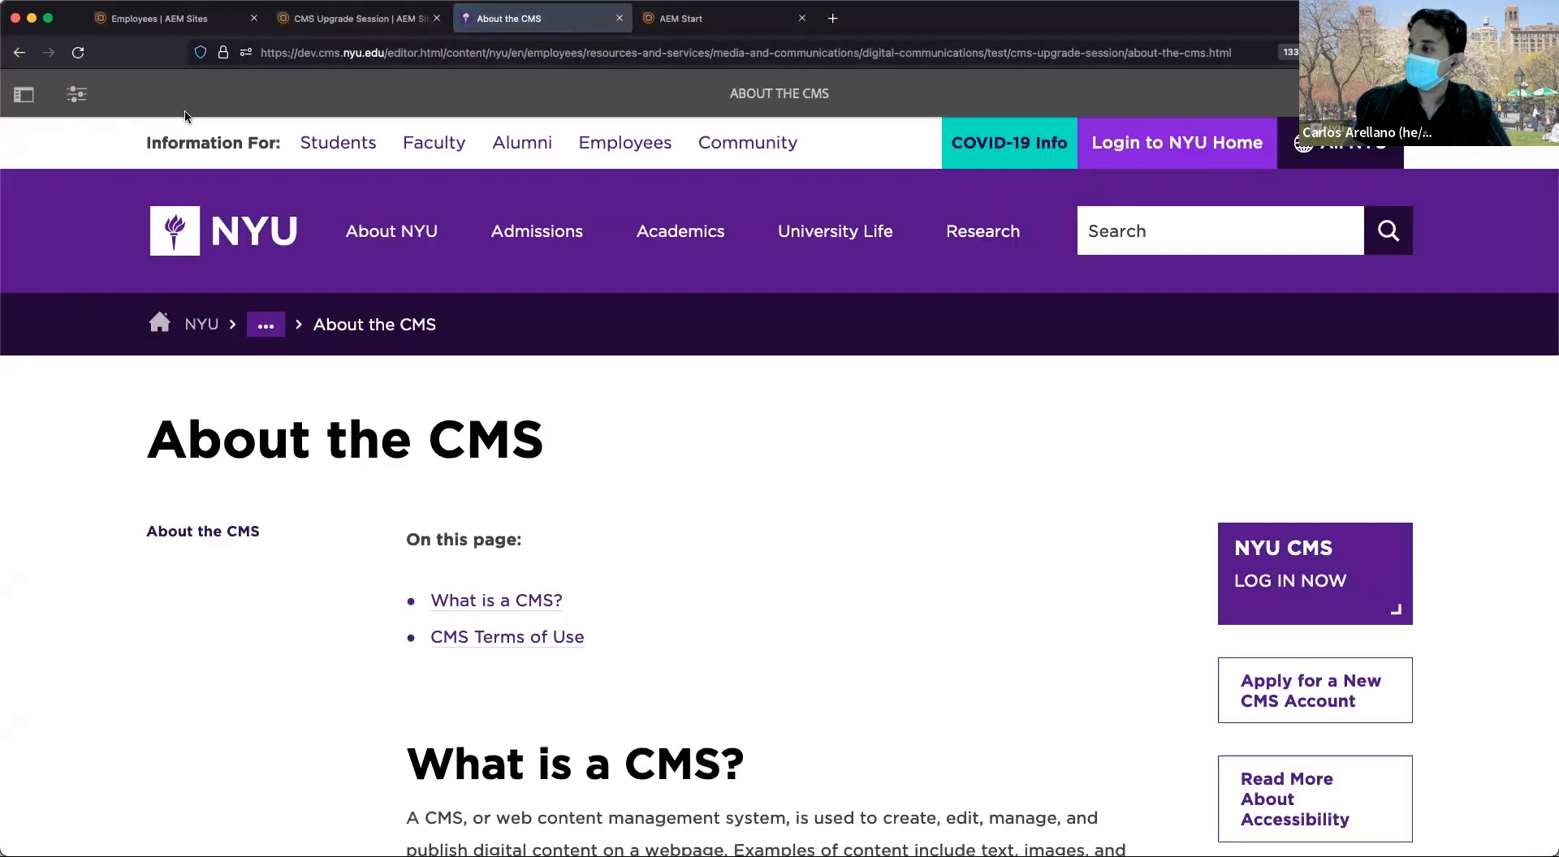
{"action": "scroll", "coordinate": [620, 504], "scroll_direction": "down", "scroll_amount": 3}
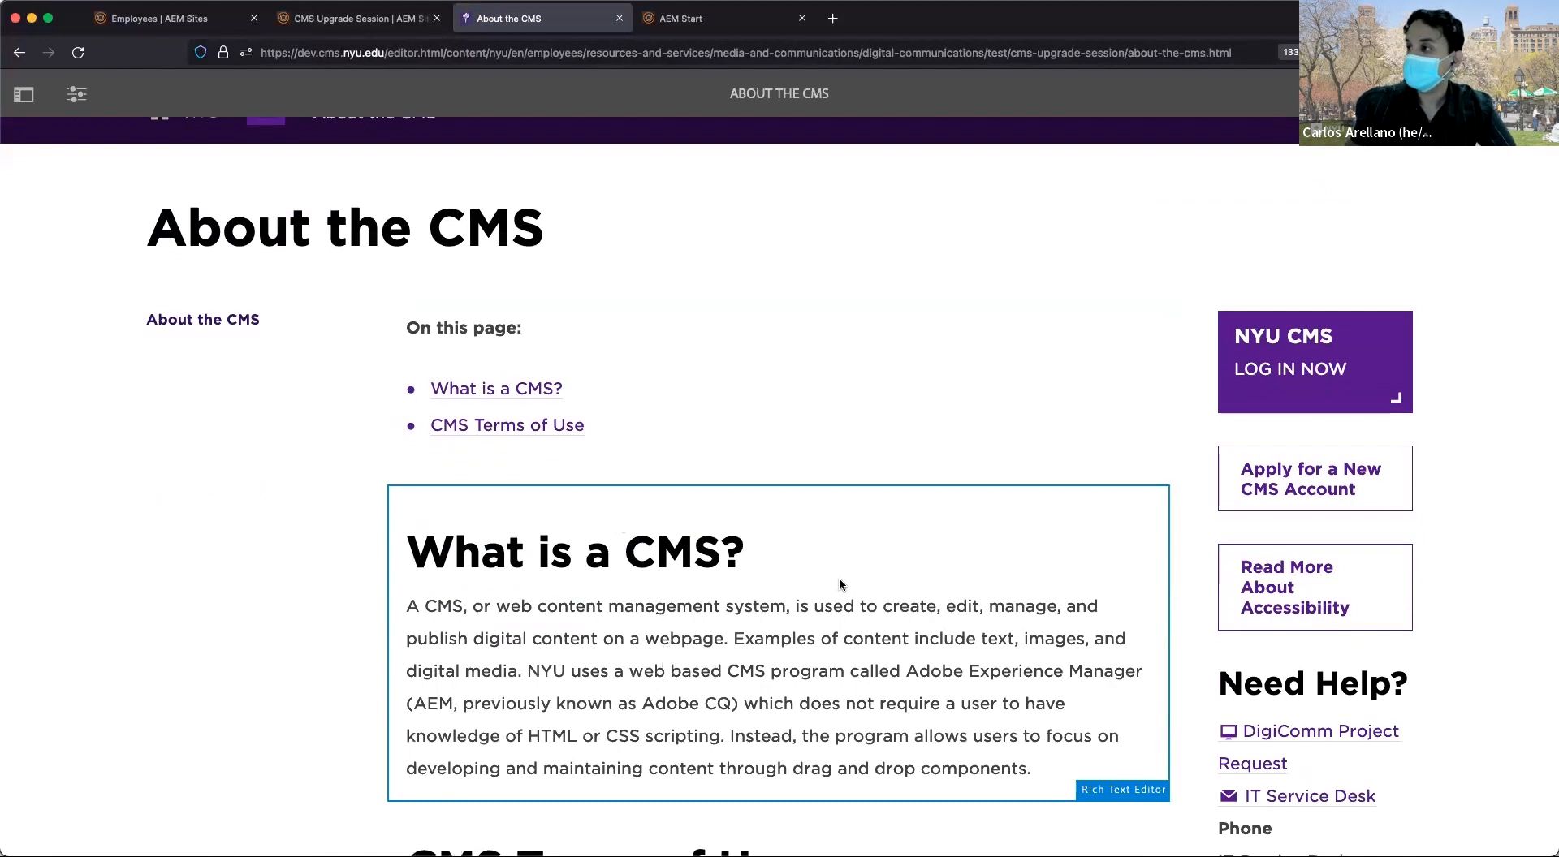
{"action": "left_click", "coordinate": [337, 30]}
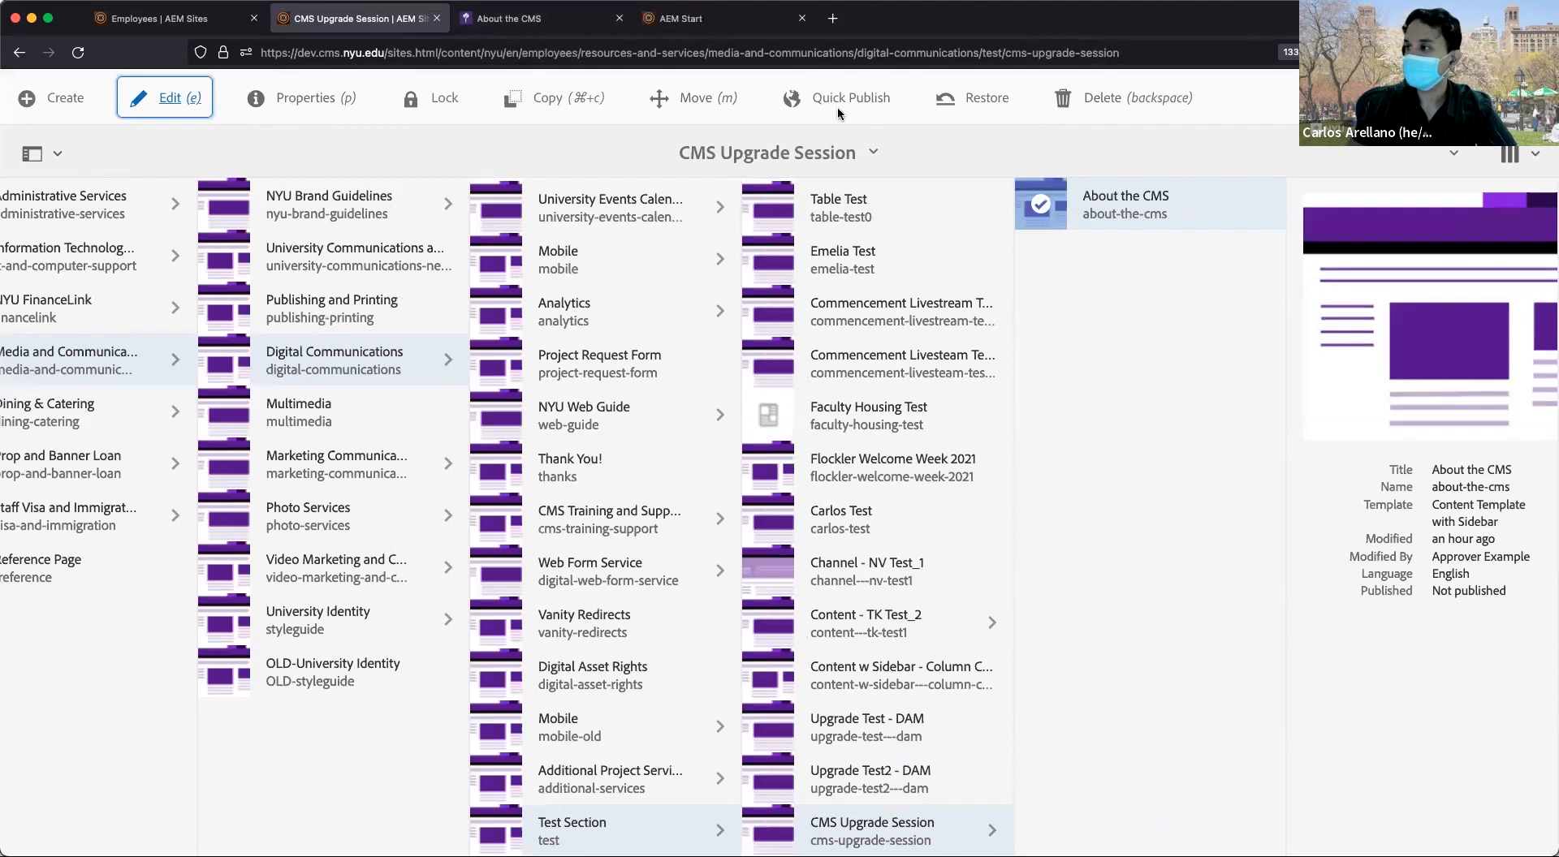
{"action": "left_click", "coordinate": [485, 22]}
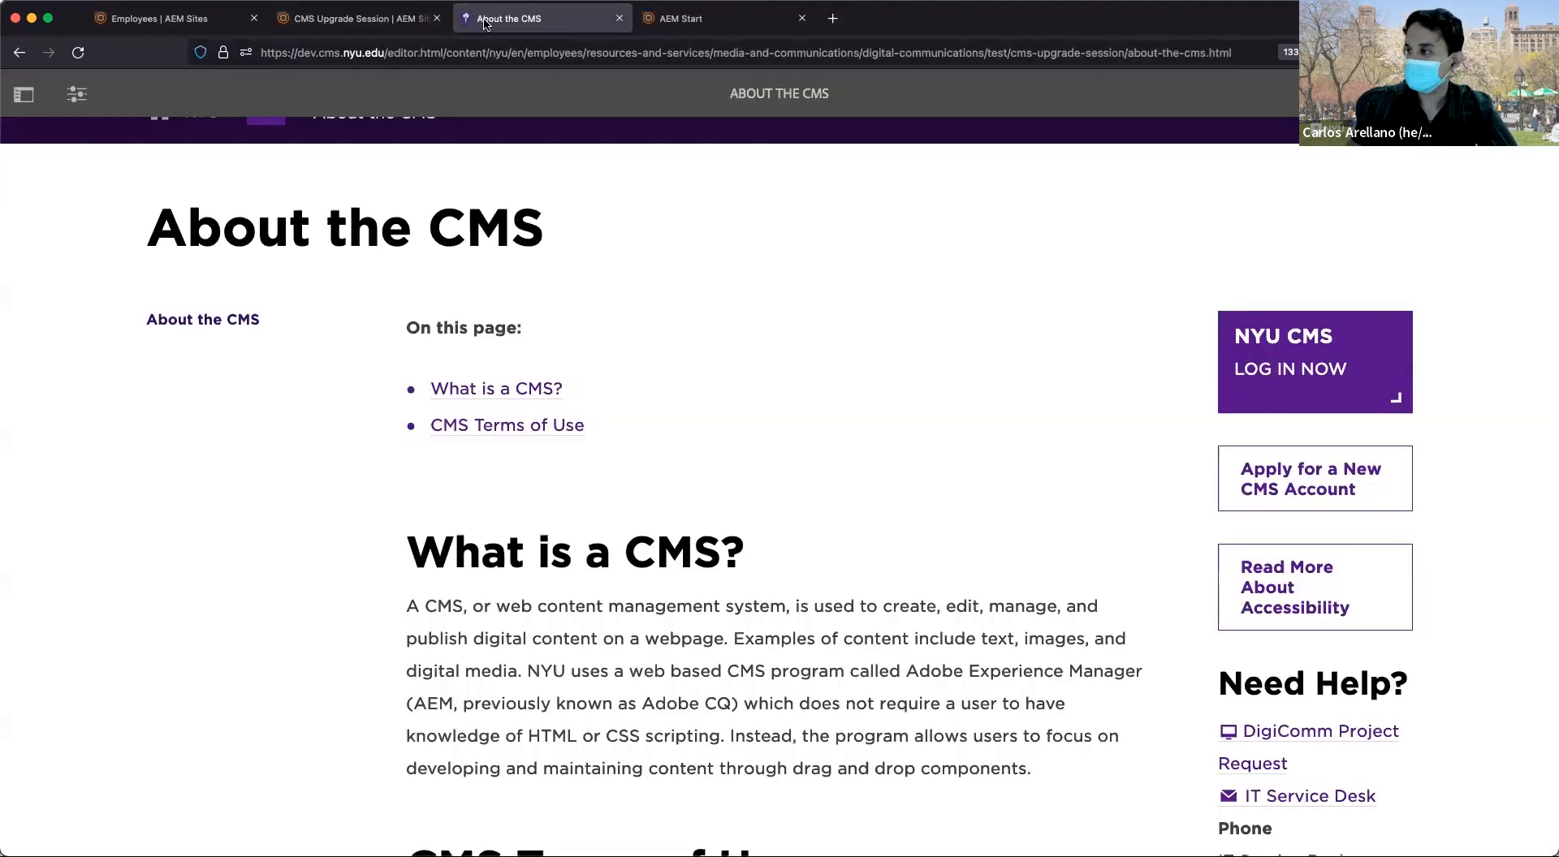
{"action": "scroll", "coordinate": [662, 355], "scroll_direction": "down", "scroll_amount": 2}
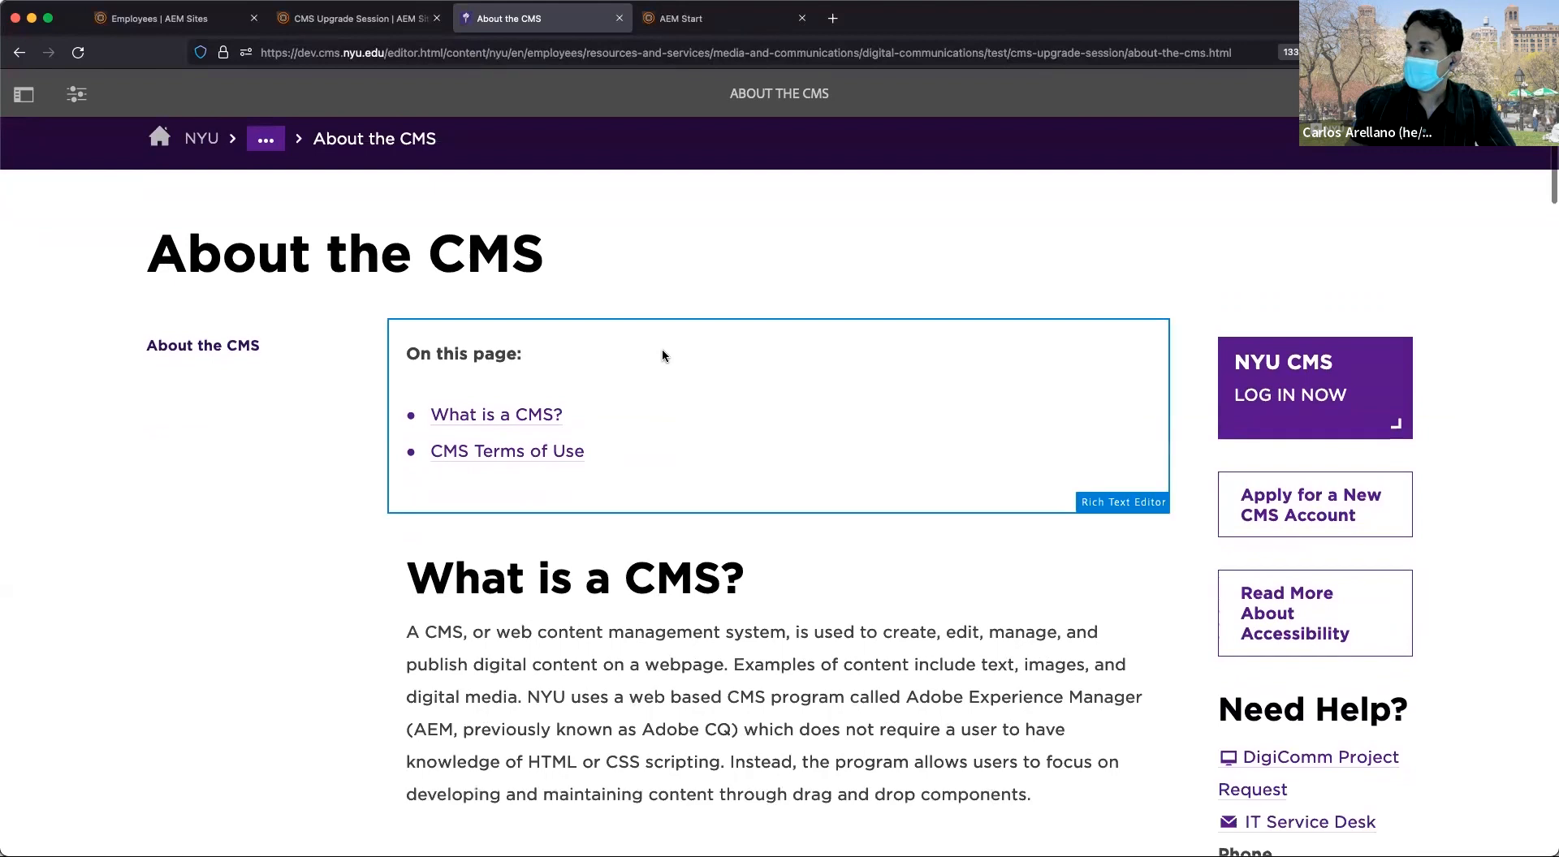
{"action": "left_click", "coordinate": [402, 26]}
{"action": "left_click", "coordinate": [1032, 200]}
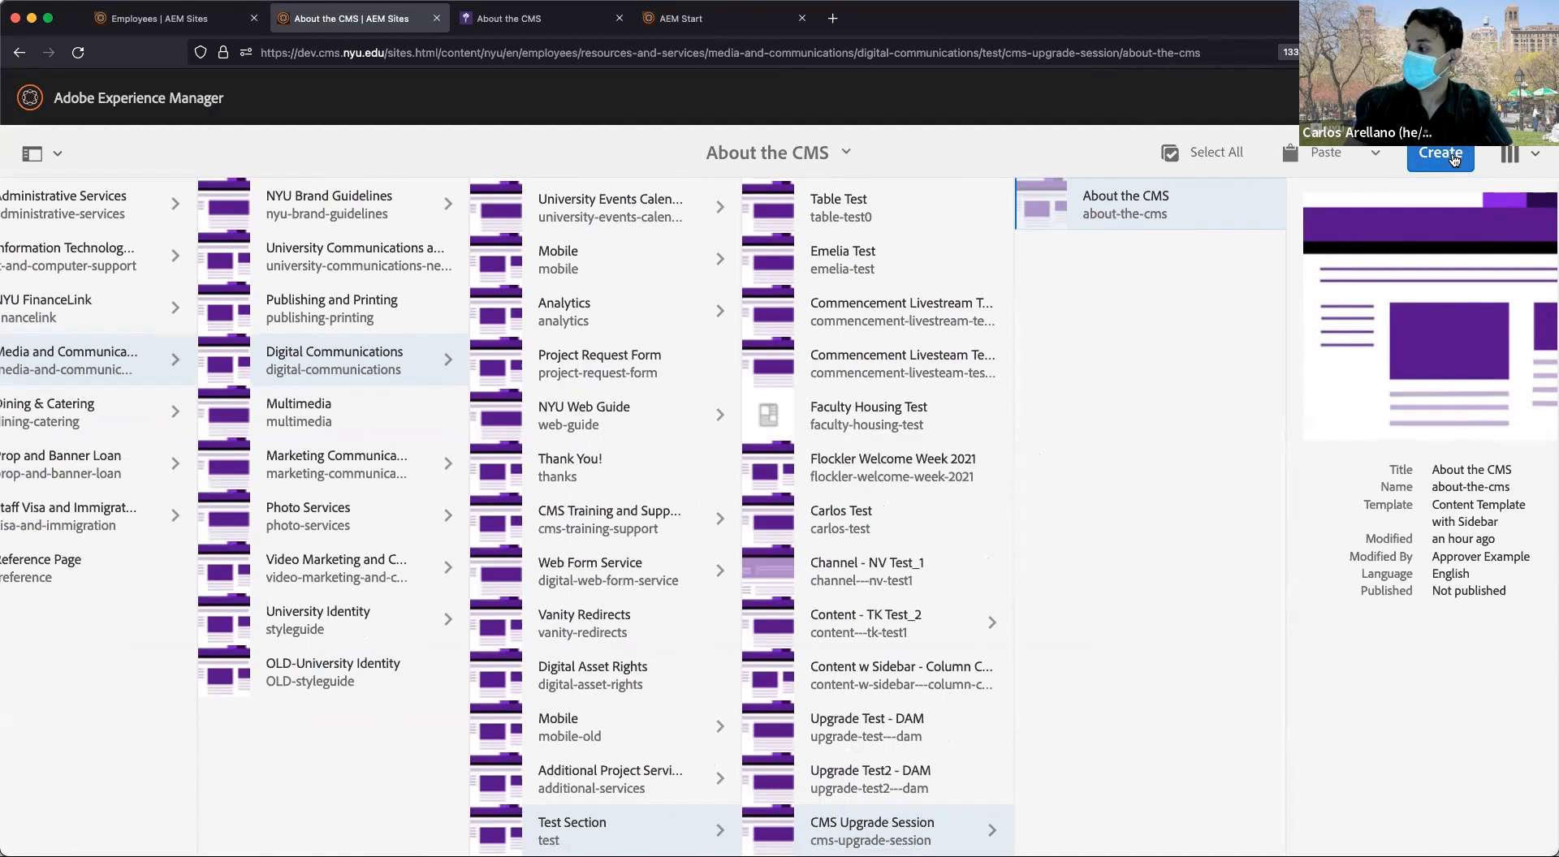
{"action": "left_click", "coordinate": [1454, 160]}
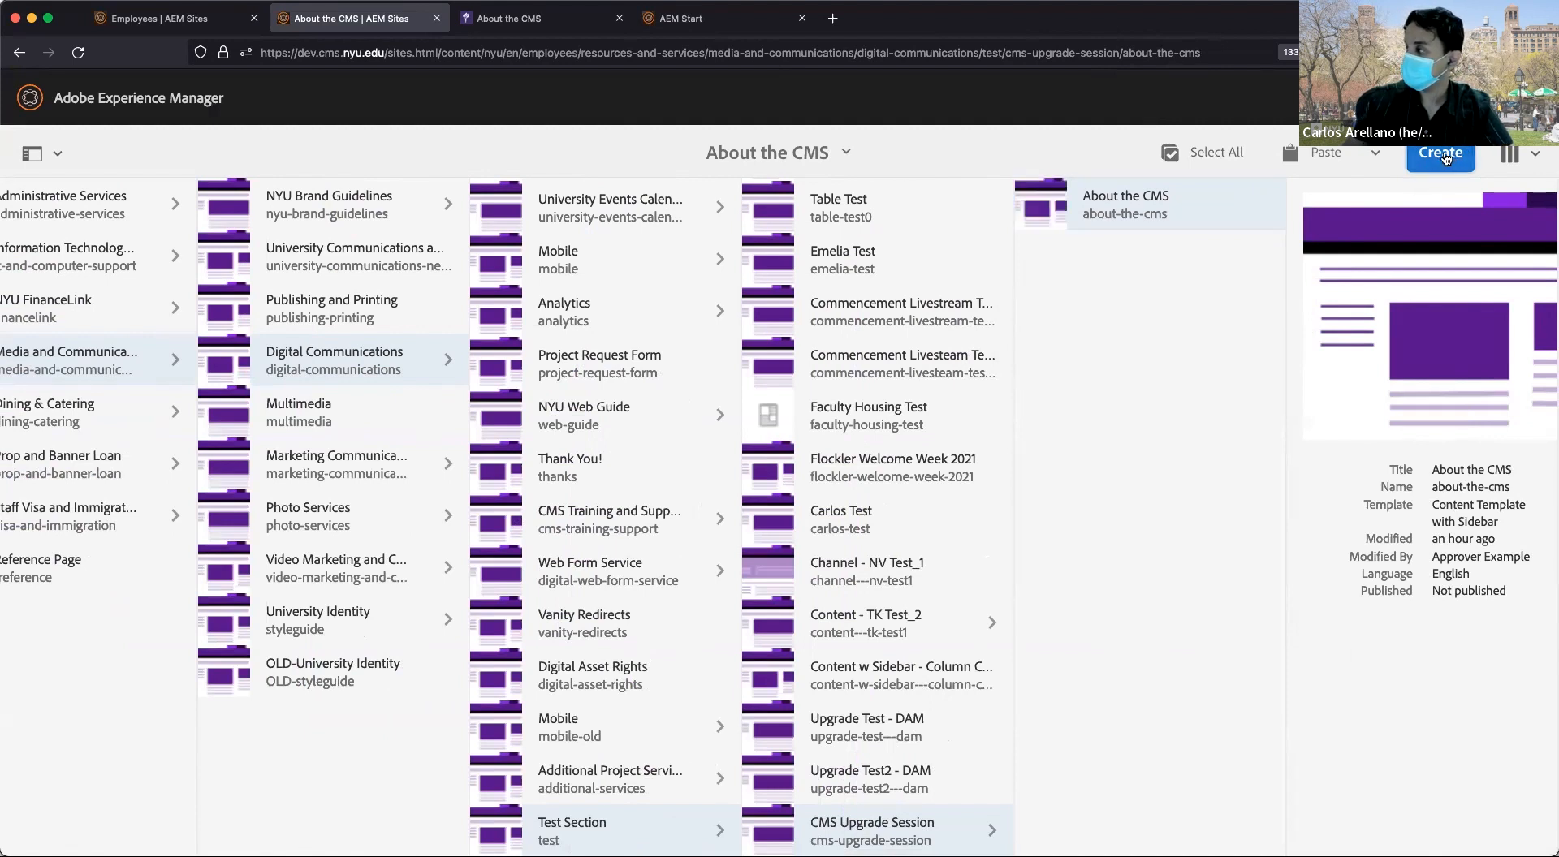
Start a new page under About the CMS using Content Template, not the sidebar version.
{"action": "left_click", "coordinate": [1446, 159]}
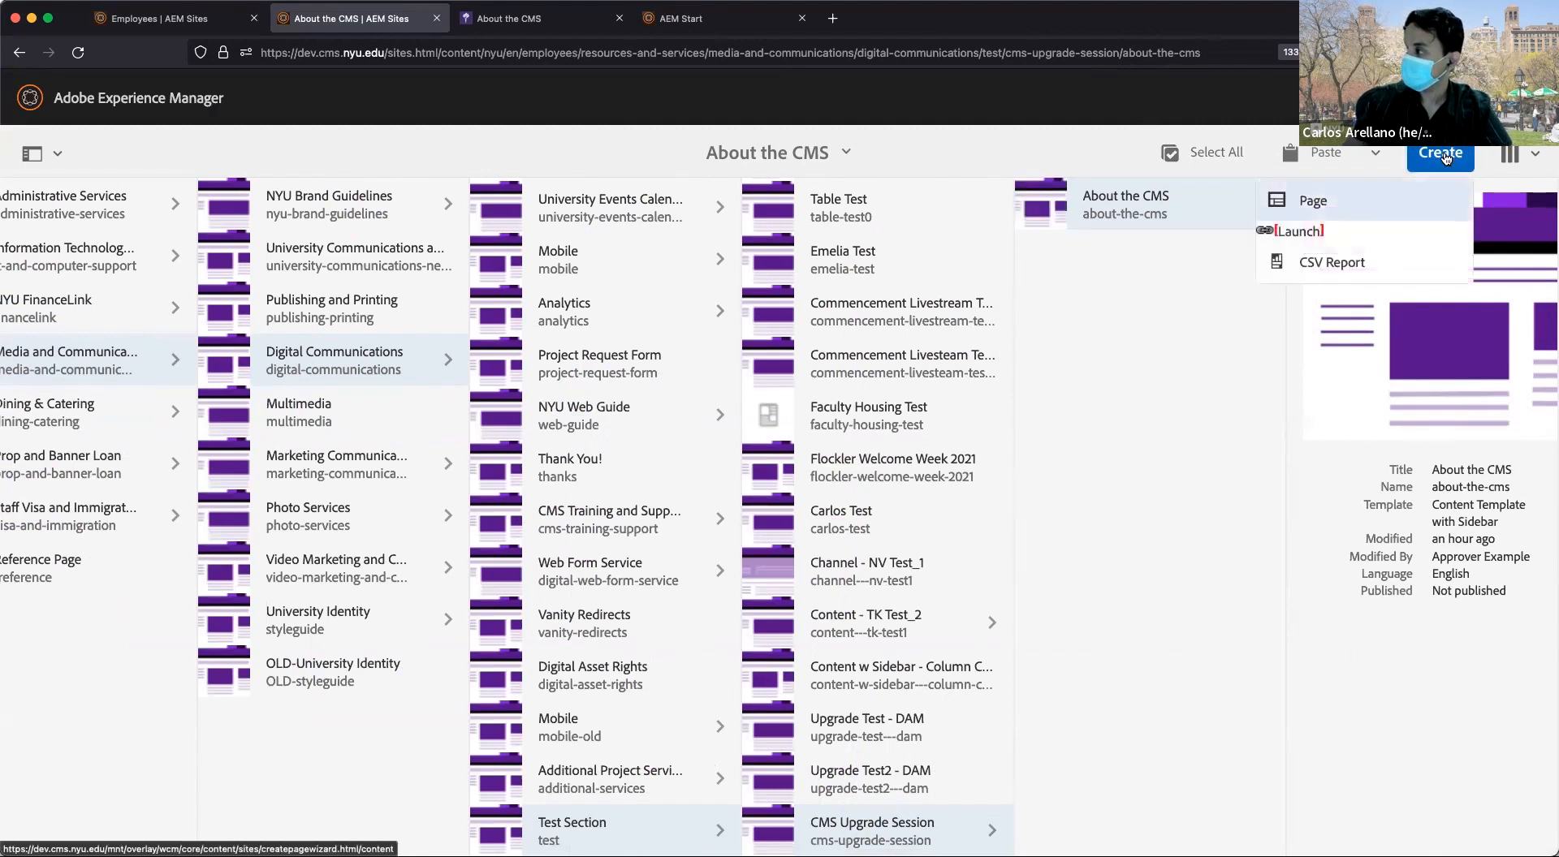
{"action": "left_click", "coordinate": [1421, 202]}
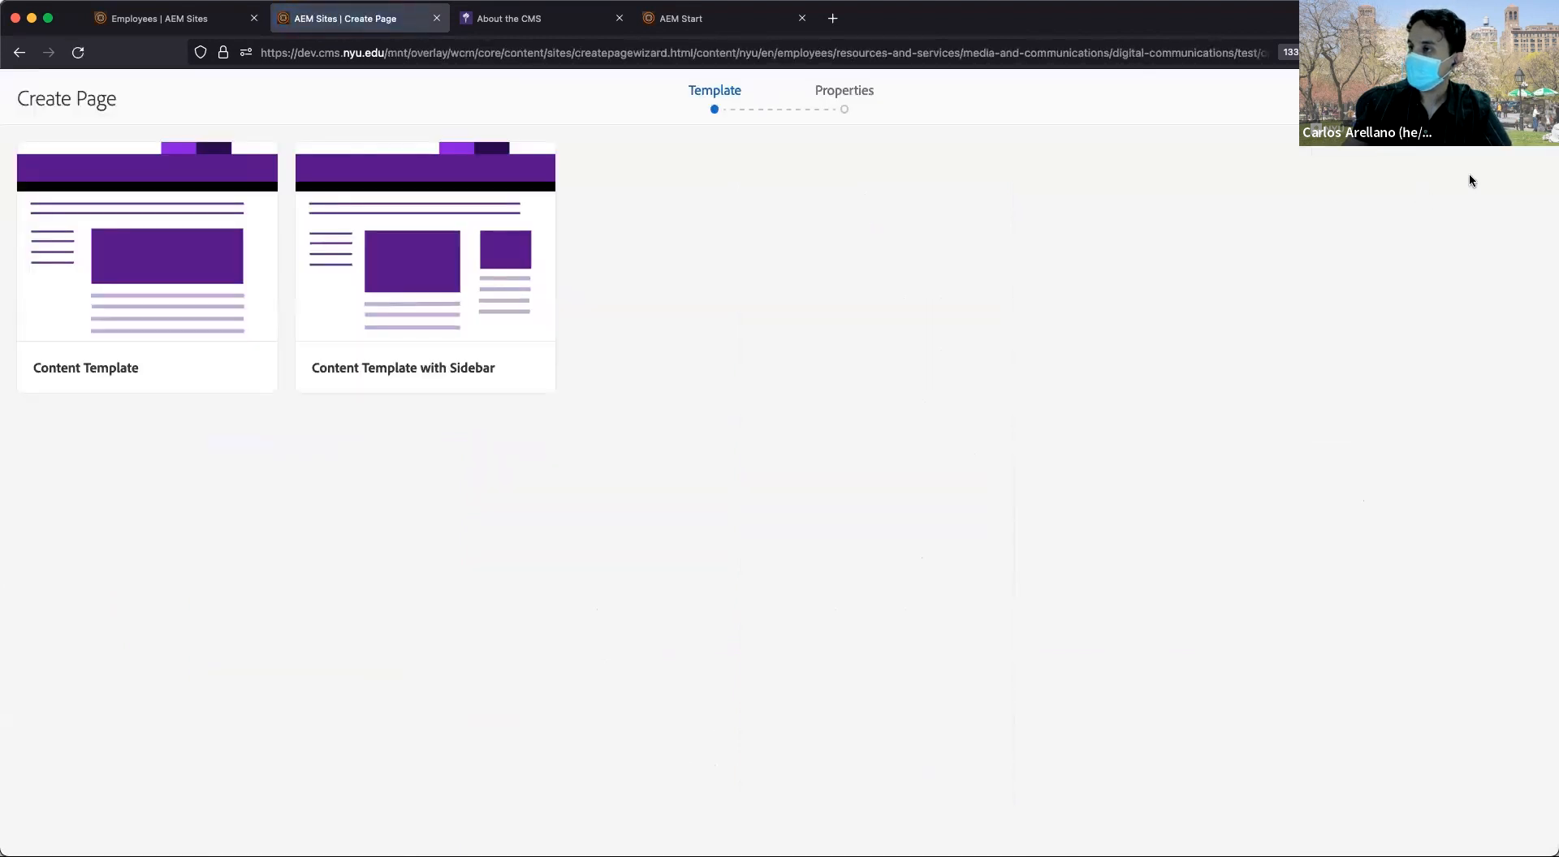
{"action": "left_click", "coordinate": [259, 168]}
{"action": "left_click", "coordinate": [305, 283]}
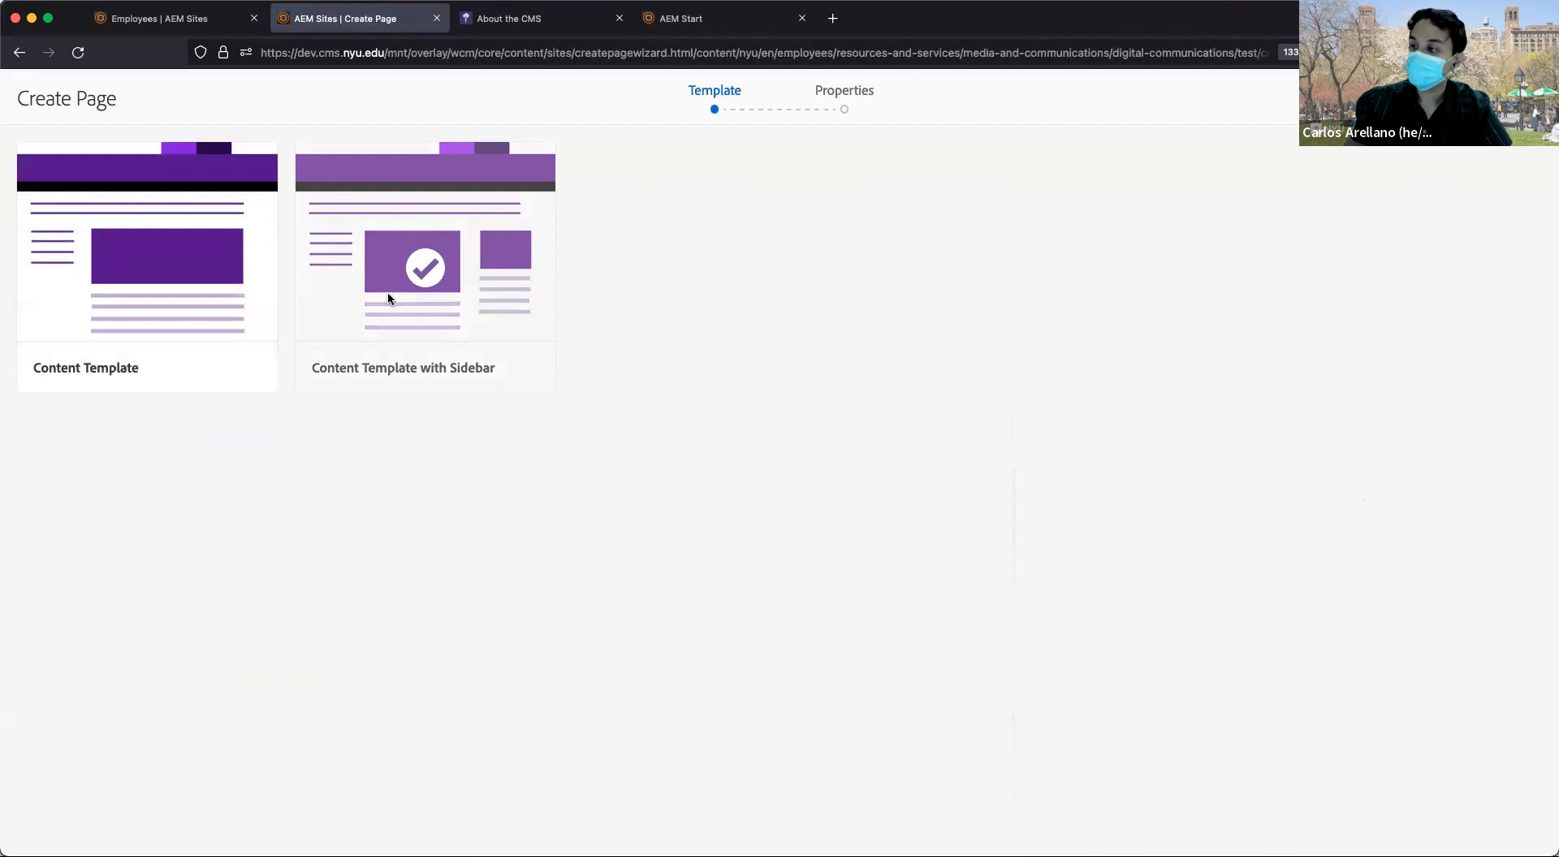
{"action": "left_click", "coordinate": [85, 284]}
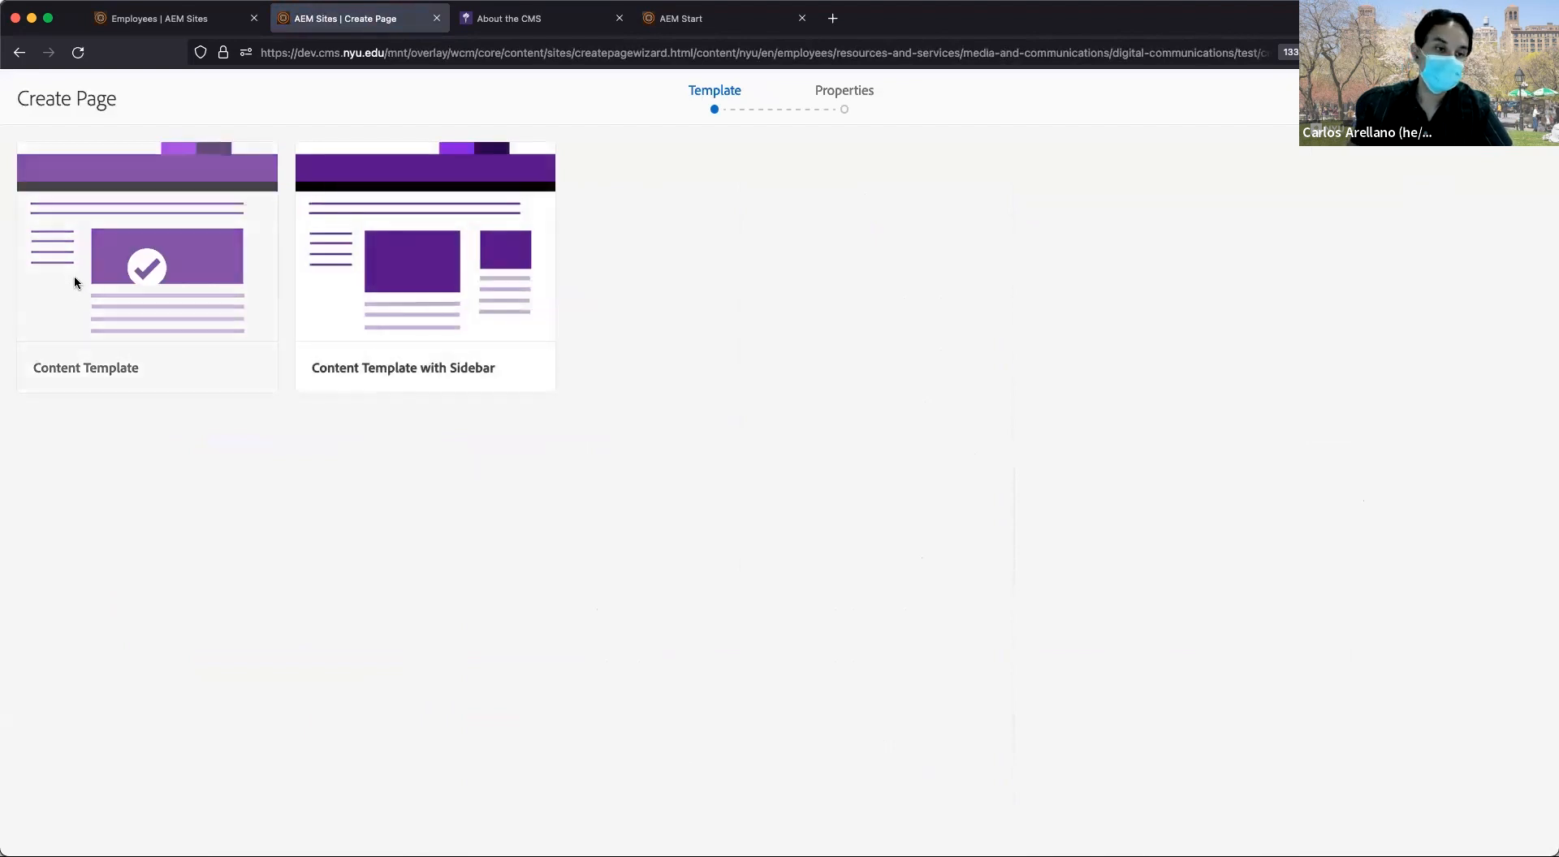
{"action": "left_click", "coordinate": [484, 274]}
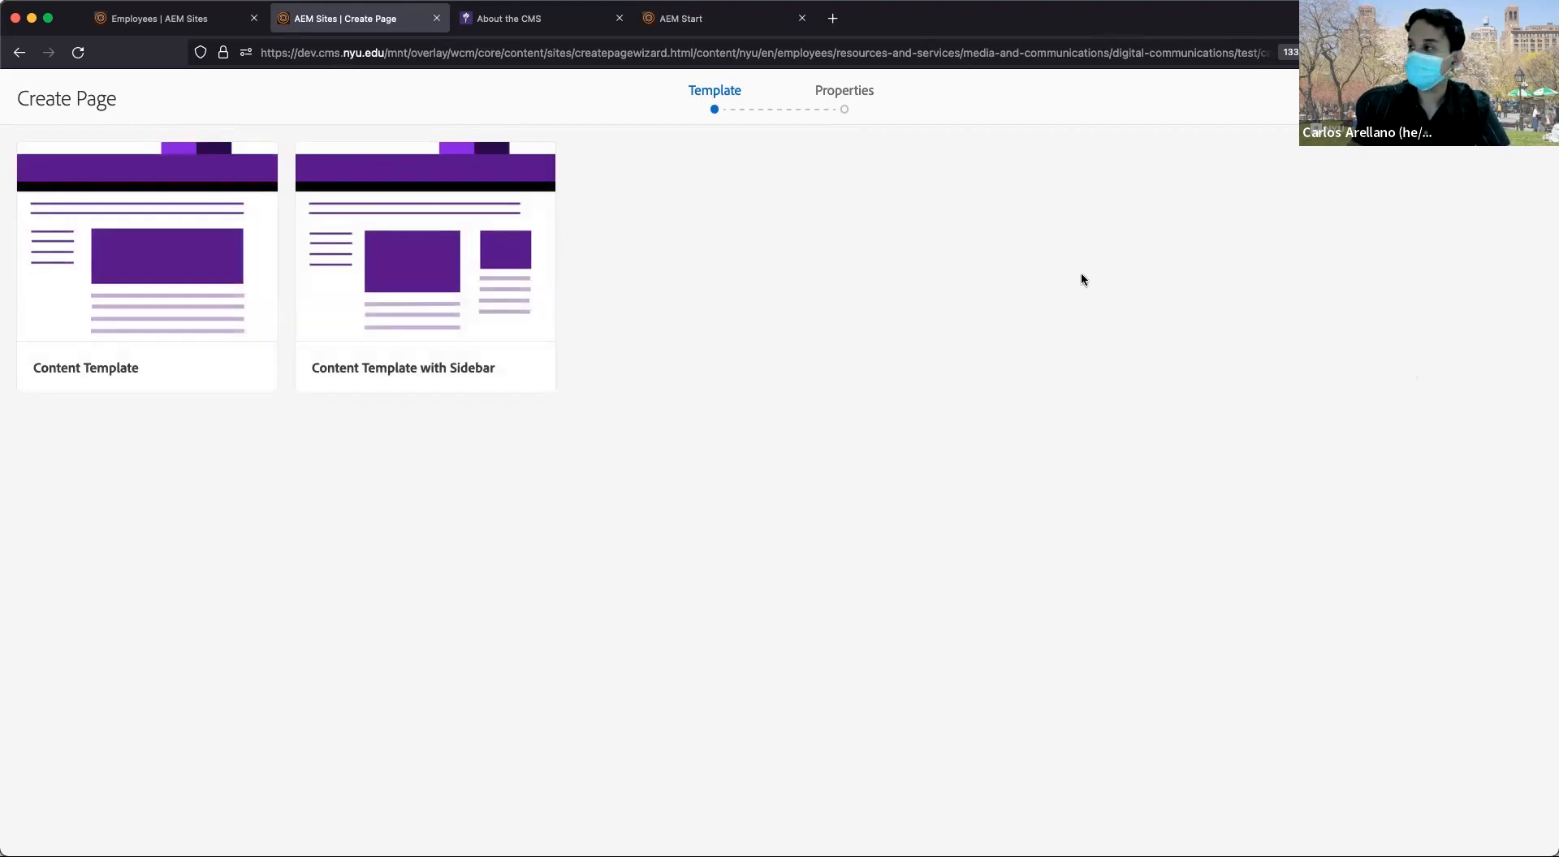
{"action": "left_click", "coordinate": [144, 268]}
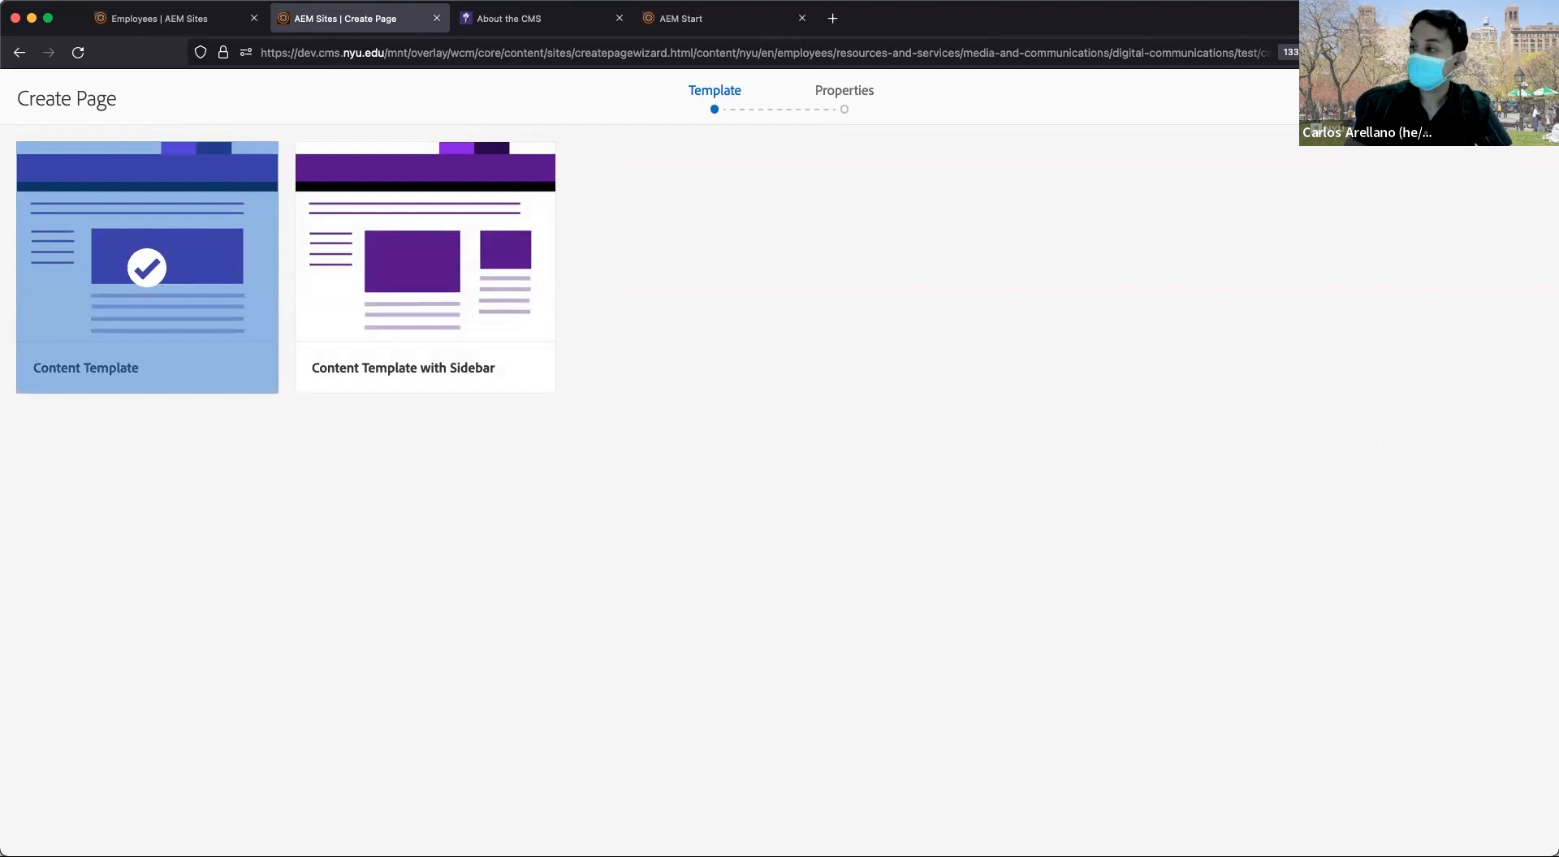
{"action": "left_click", "coordinate": [1515, 98]}
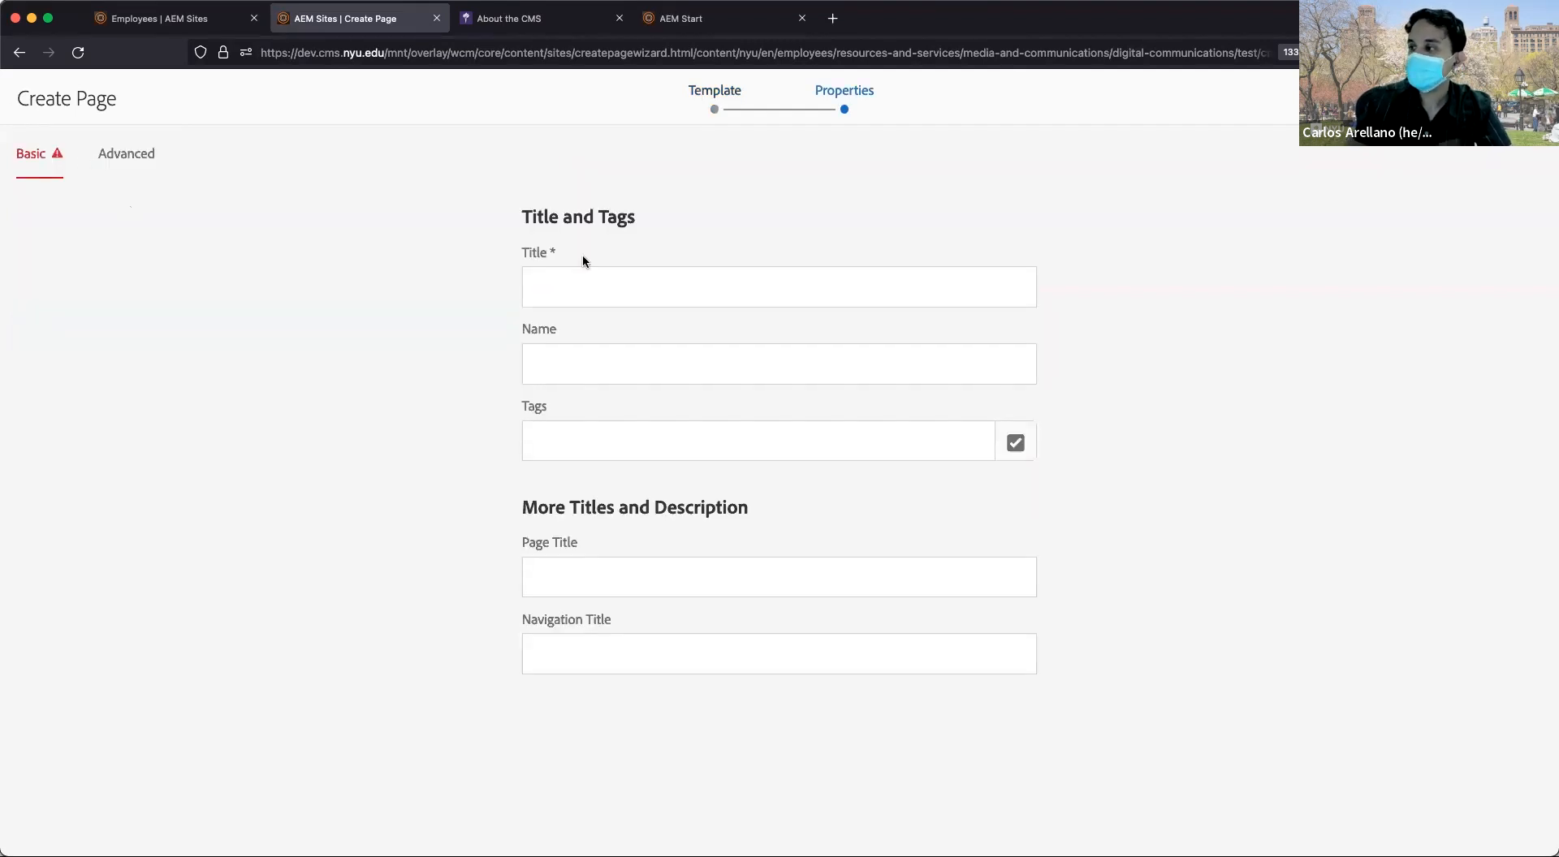
Title the new page 'Test Page' and create it.
{"action": "left_click", "coordinate": [602, 274]}
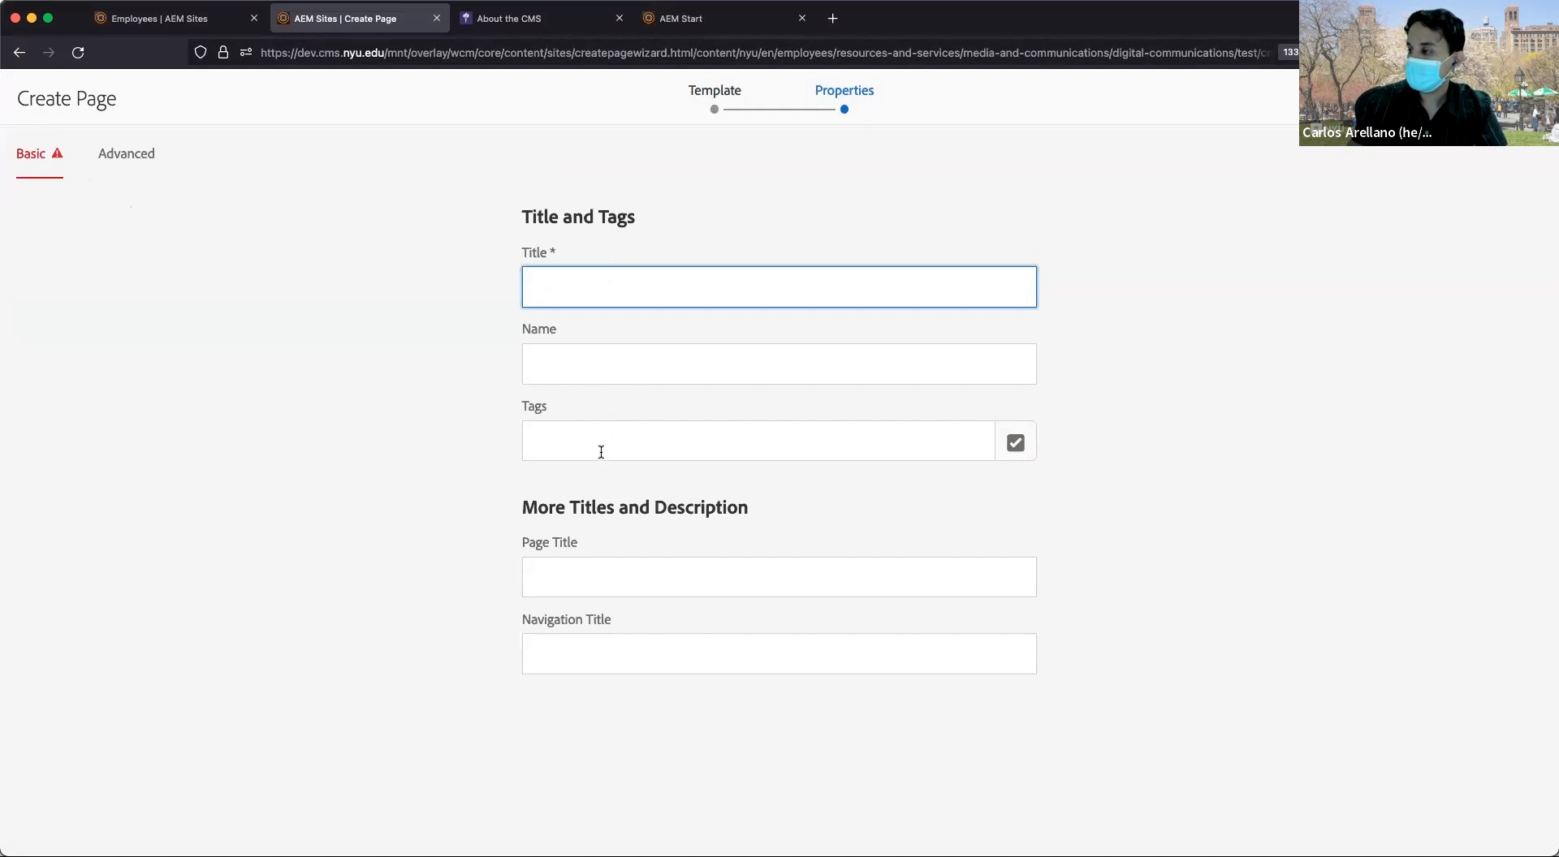
{"action": "left_click", "coordinate": [602, 663]}
{"action": "left_click", "coordinate": [622, 285]}
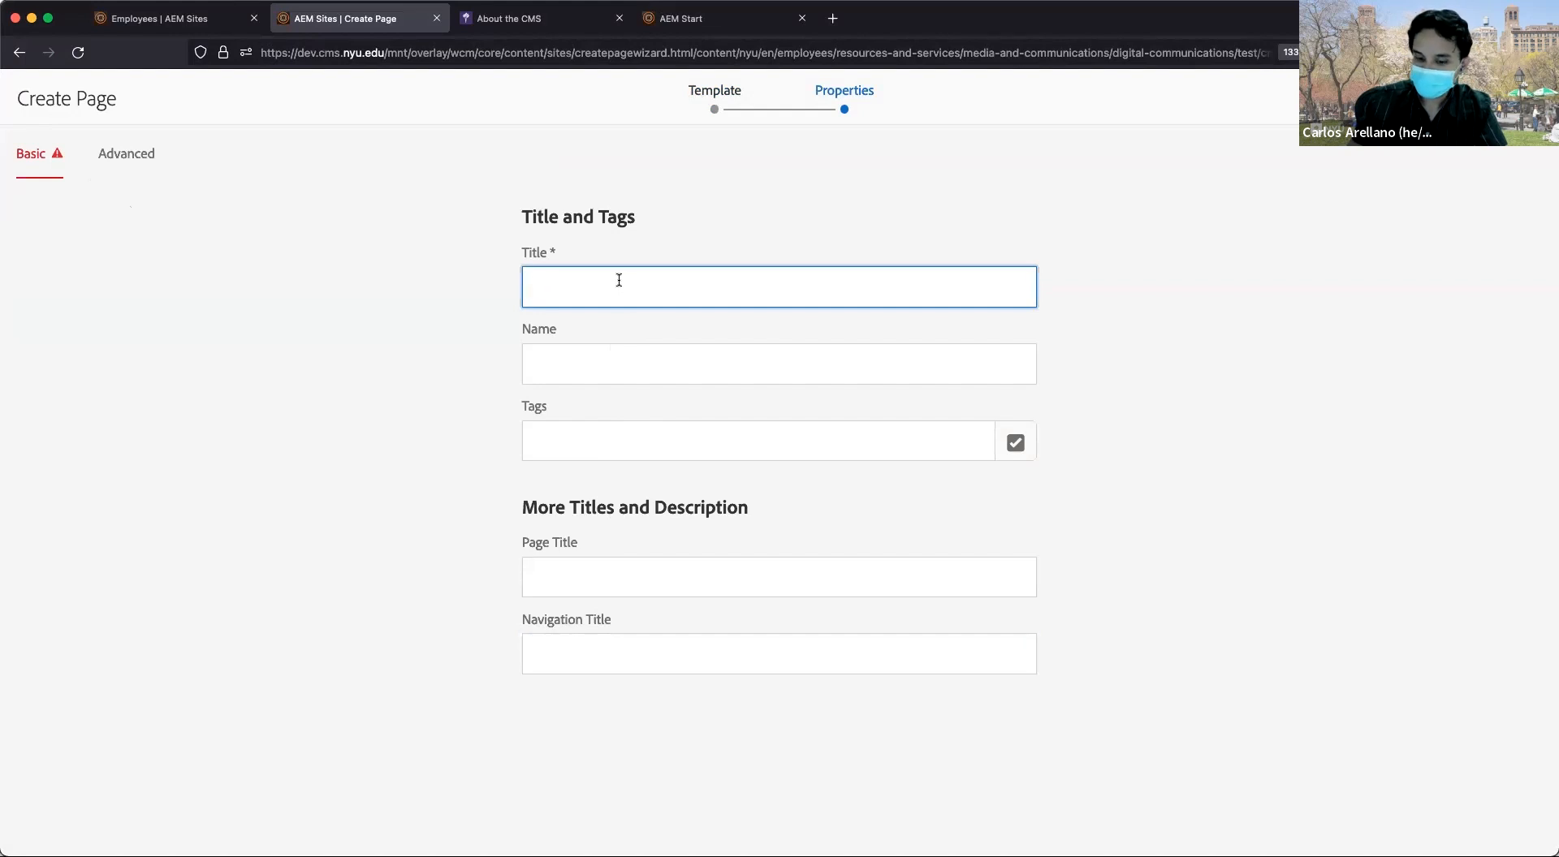
{"action": "type", "text": "test"}
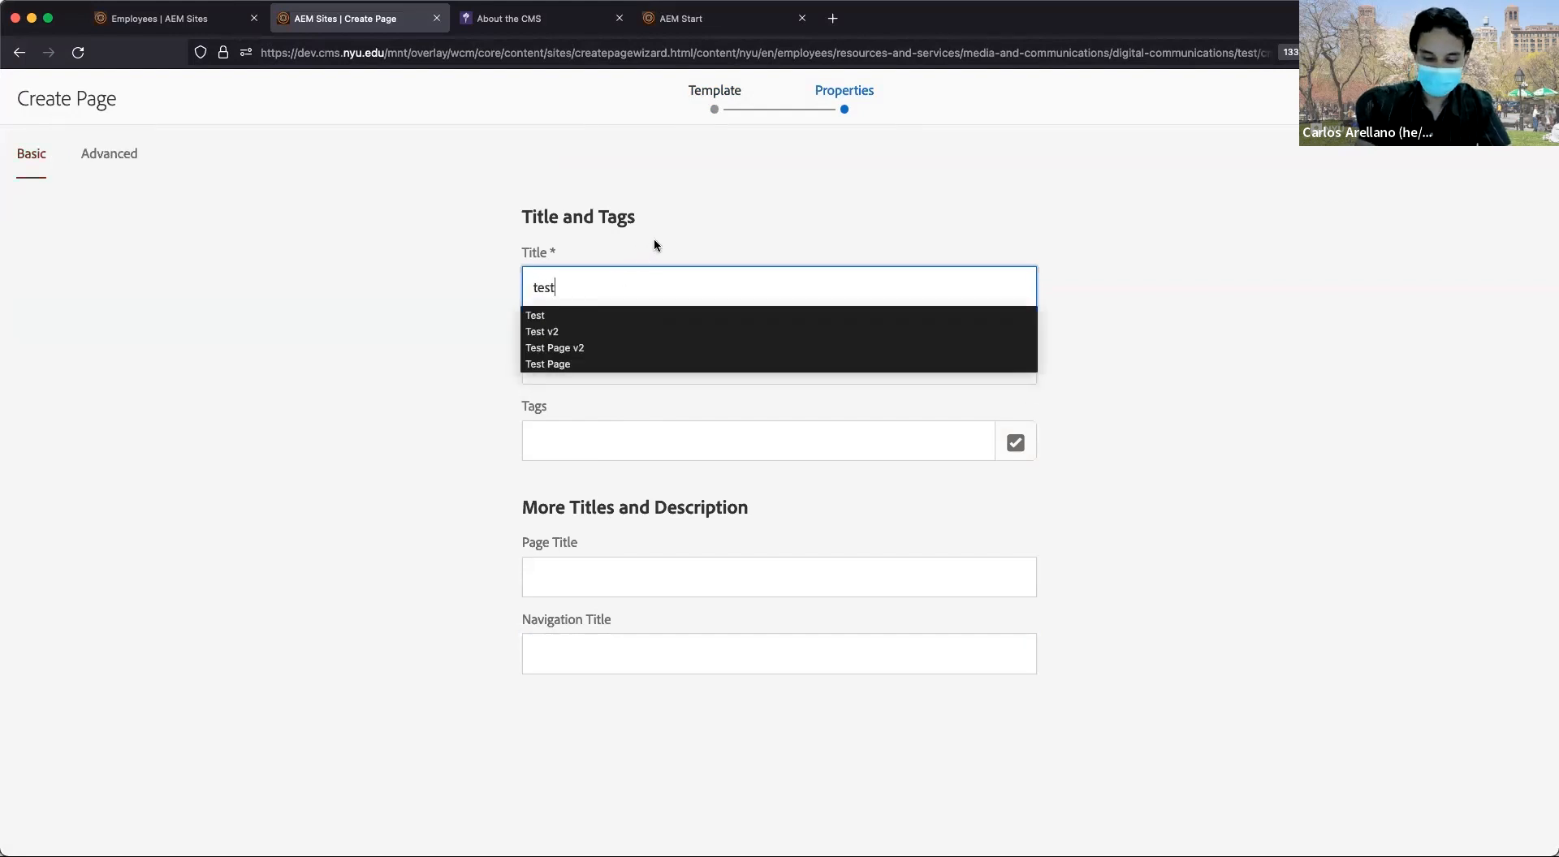
{"action": "key", "text": "BackSpace"}
{"action": "key", "text": "BackSpace"}
{"action": "key", "text": "BackSpace"}
{"action": "key", "text": "BackSpace"}
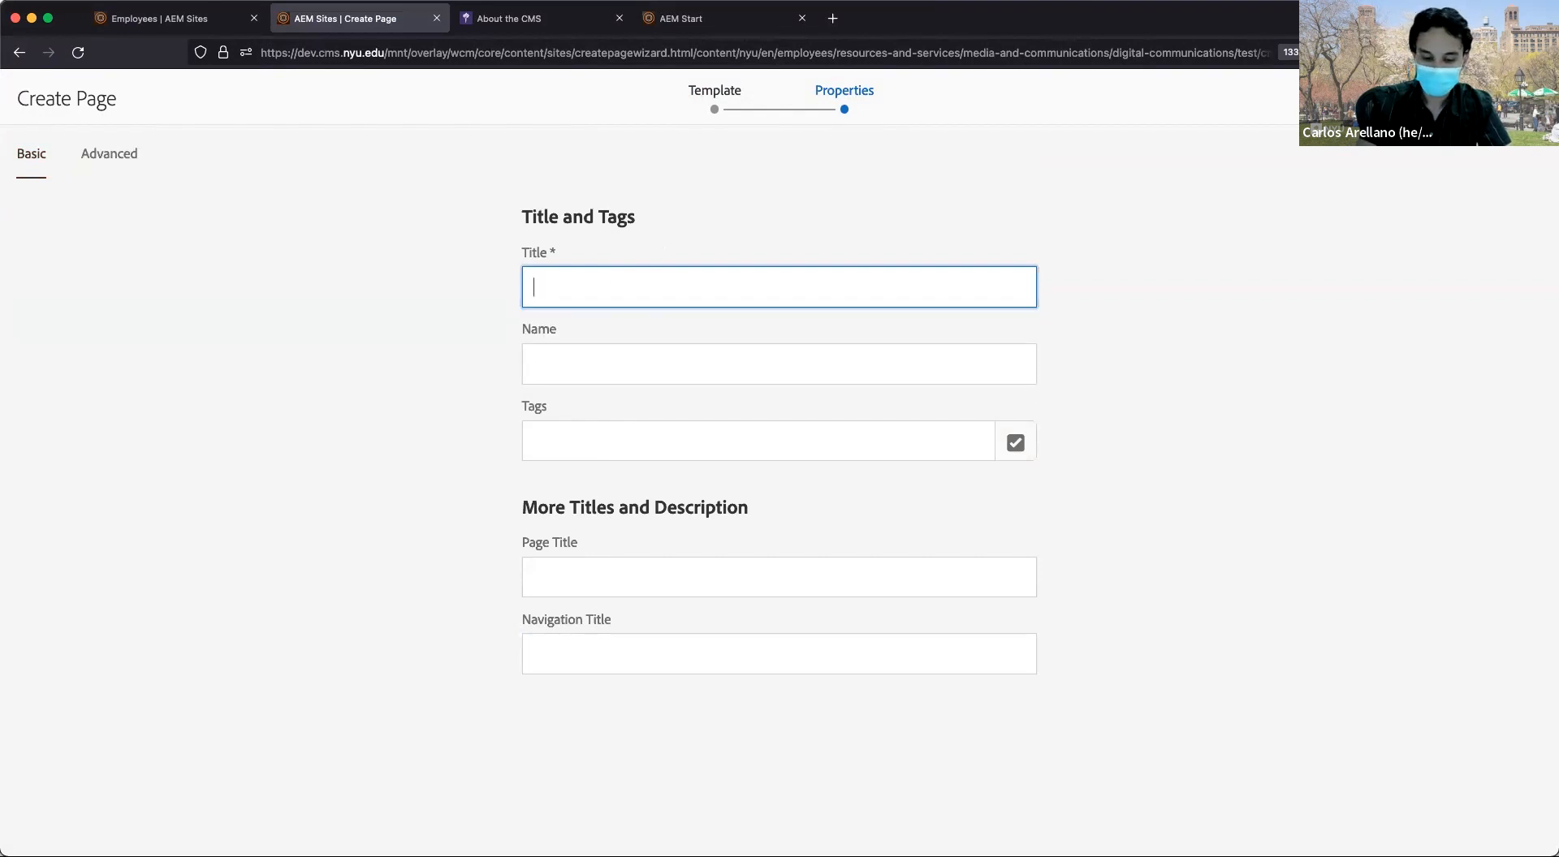
{"action": "type", "text": "Test Page"}
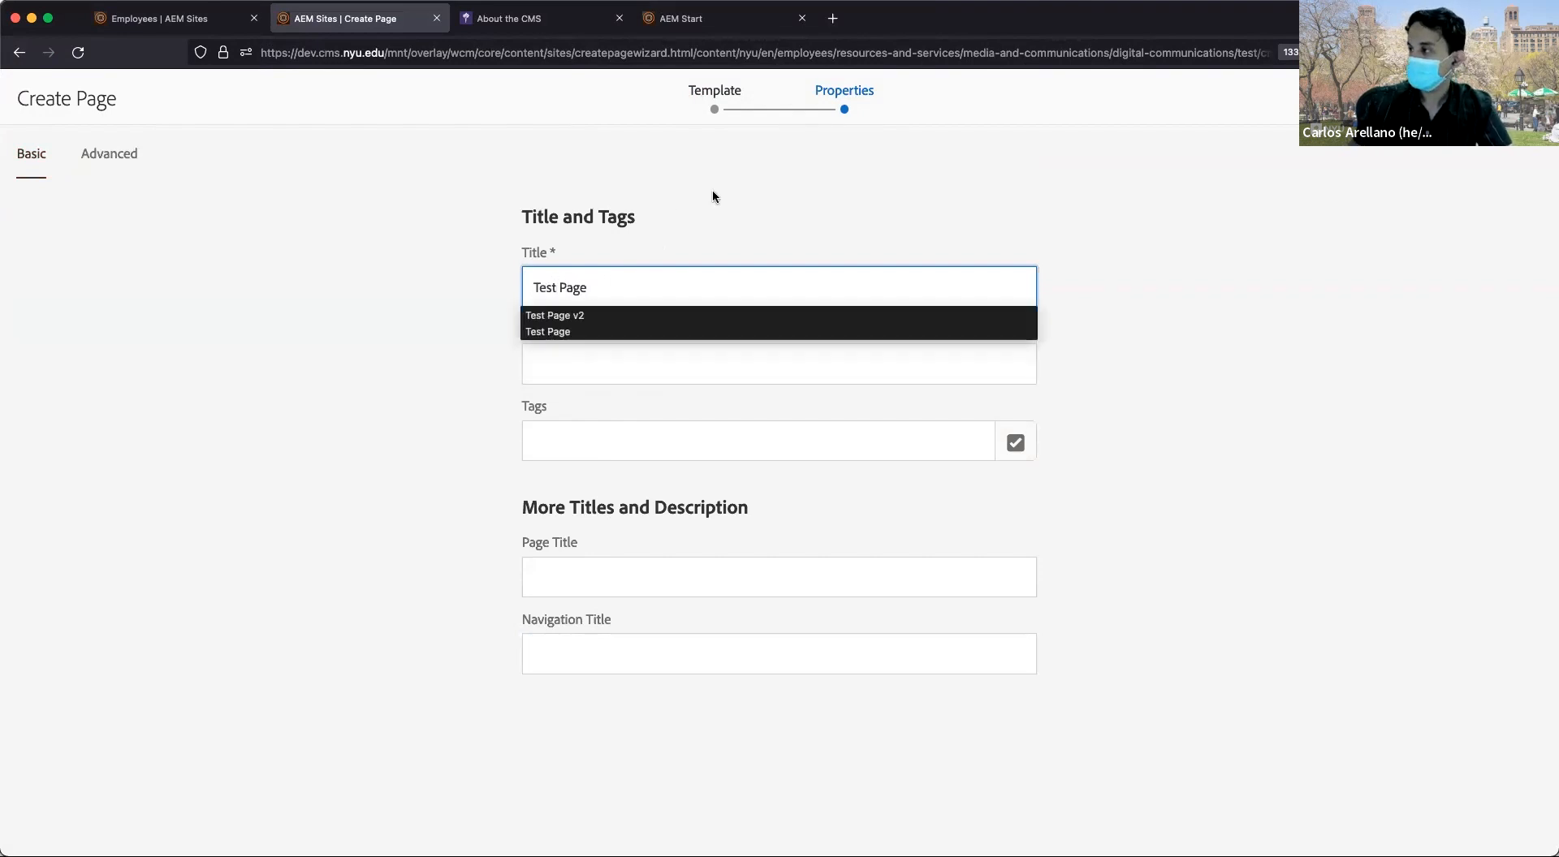
{"action": "left_click", "coordinate": [743, 185]}
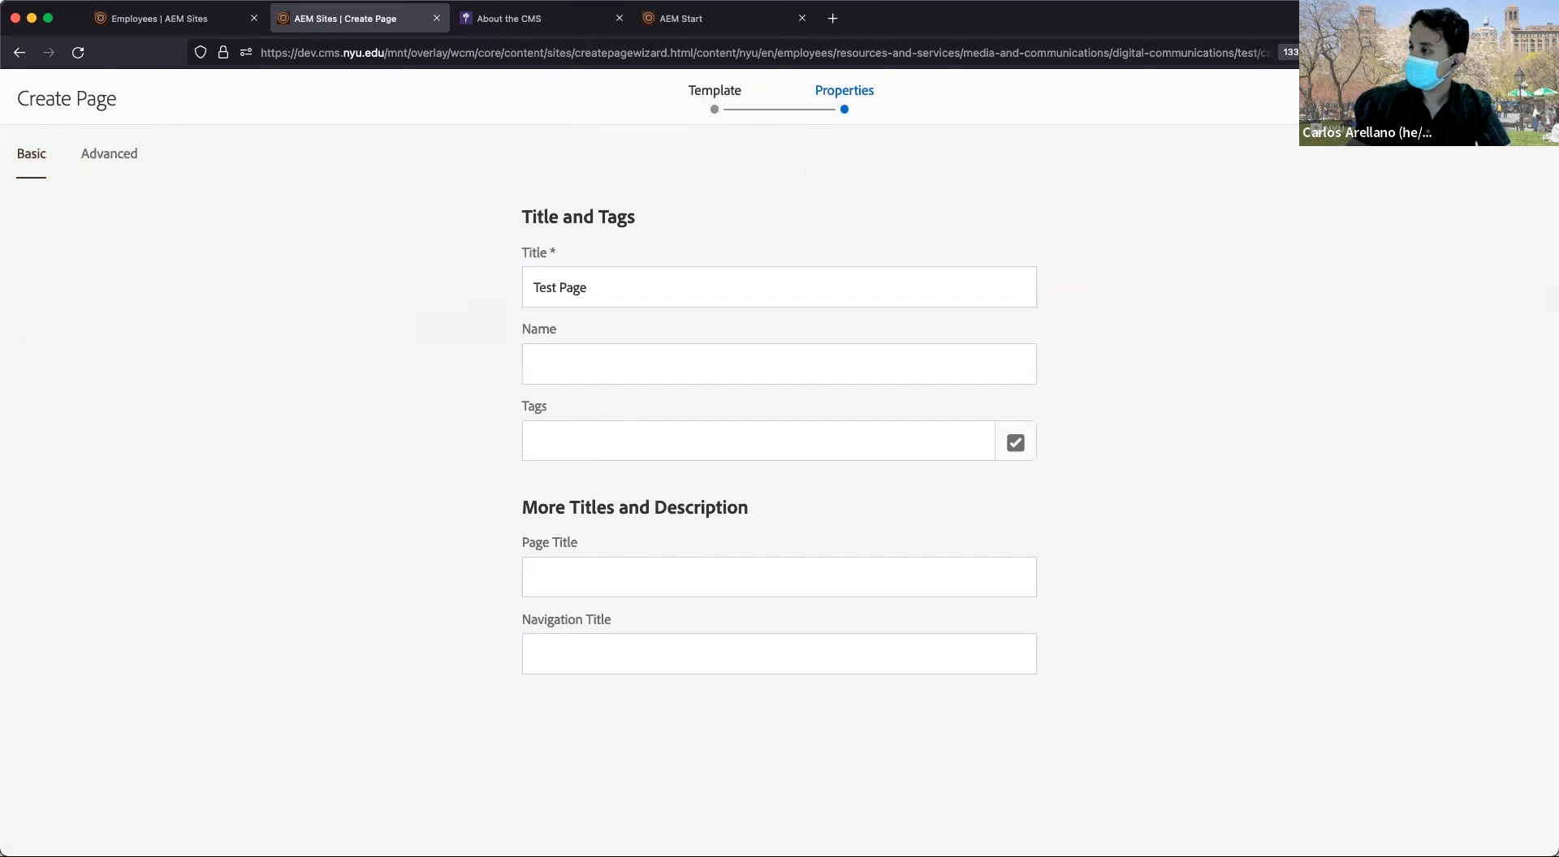
{"action": "left_click", "coordinate": [1509, 97]}
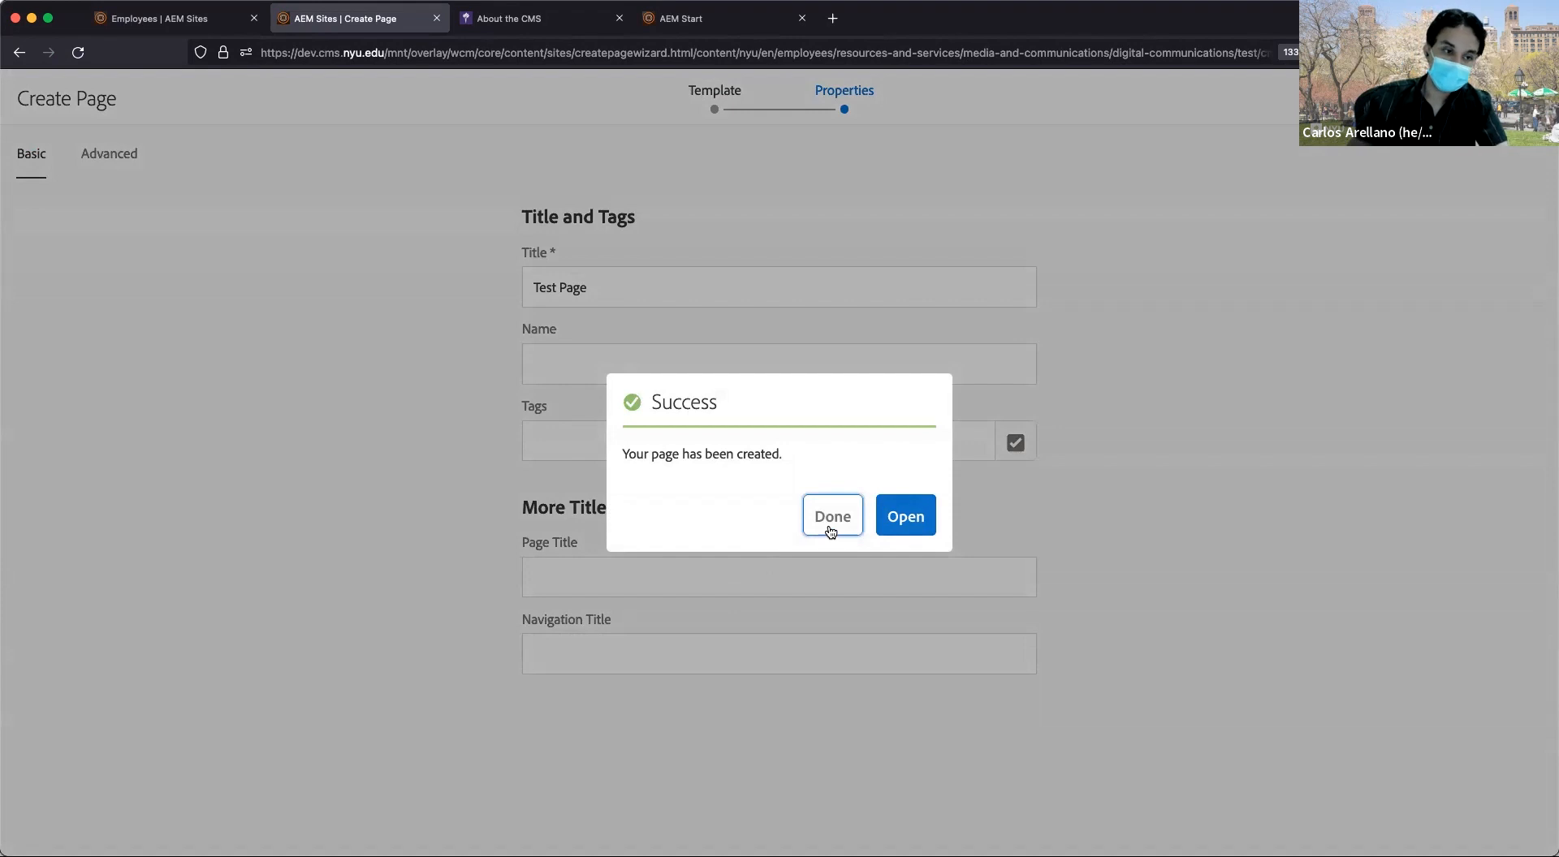
Open Test Page in the editor, browse the Assets and Components panels, then show Page Information.
{"action": "left_click", "coordinate": [898, 527]}
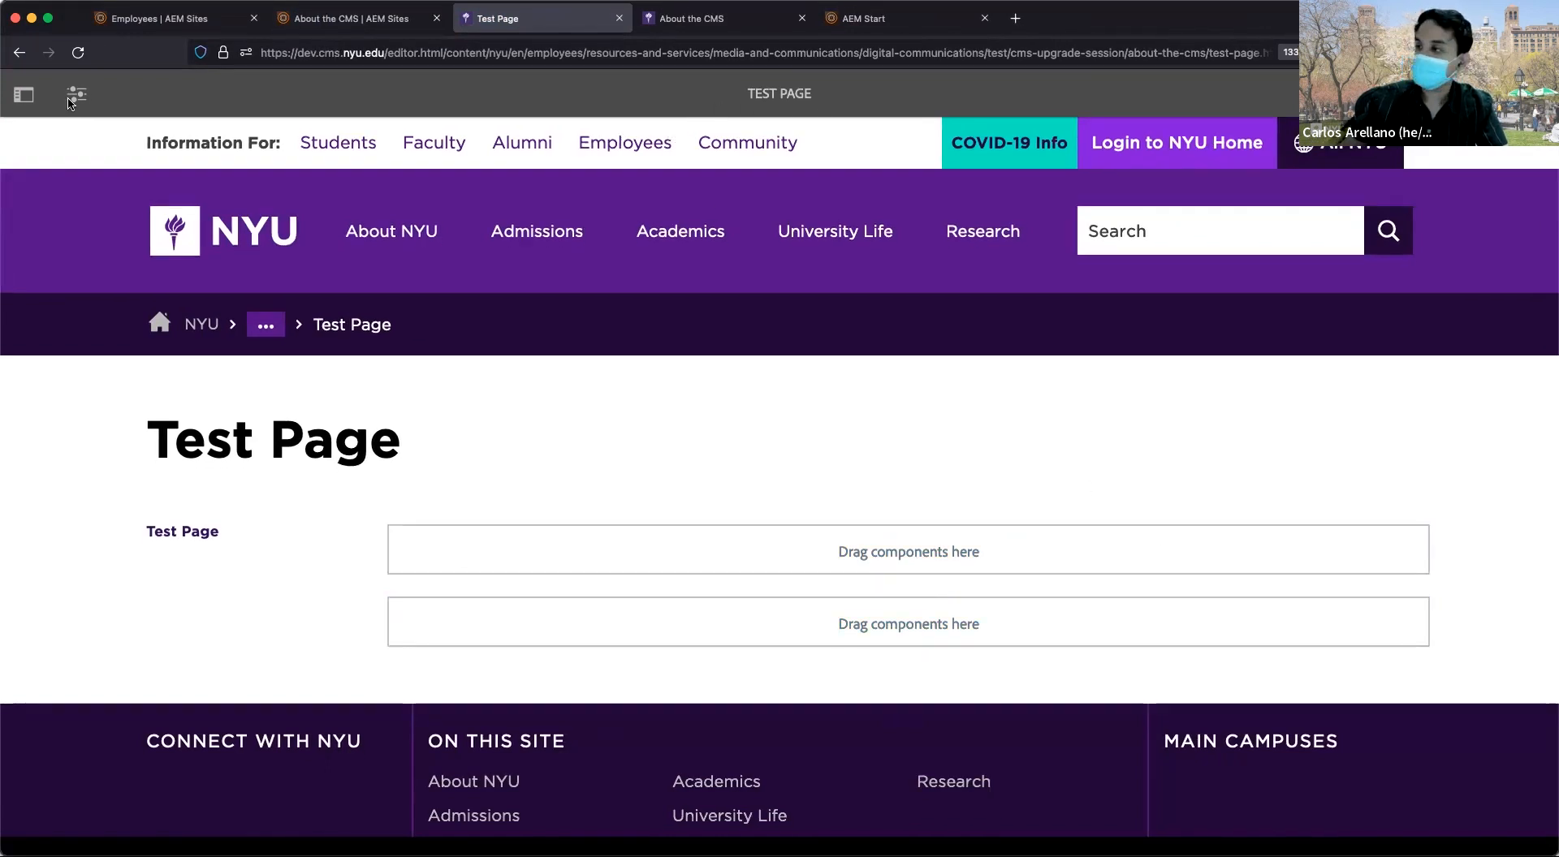
{"action": "left_click", "coordinate": [19, 103]}
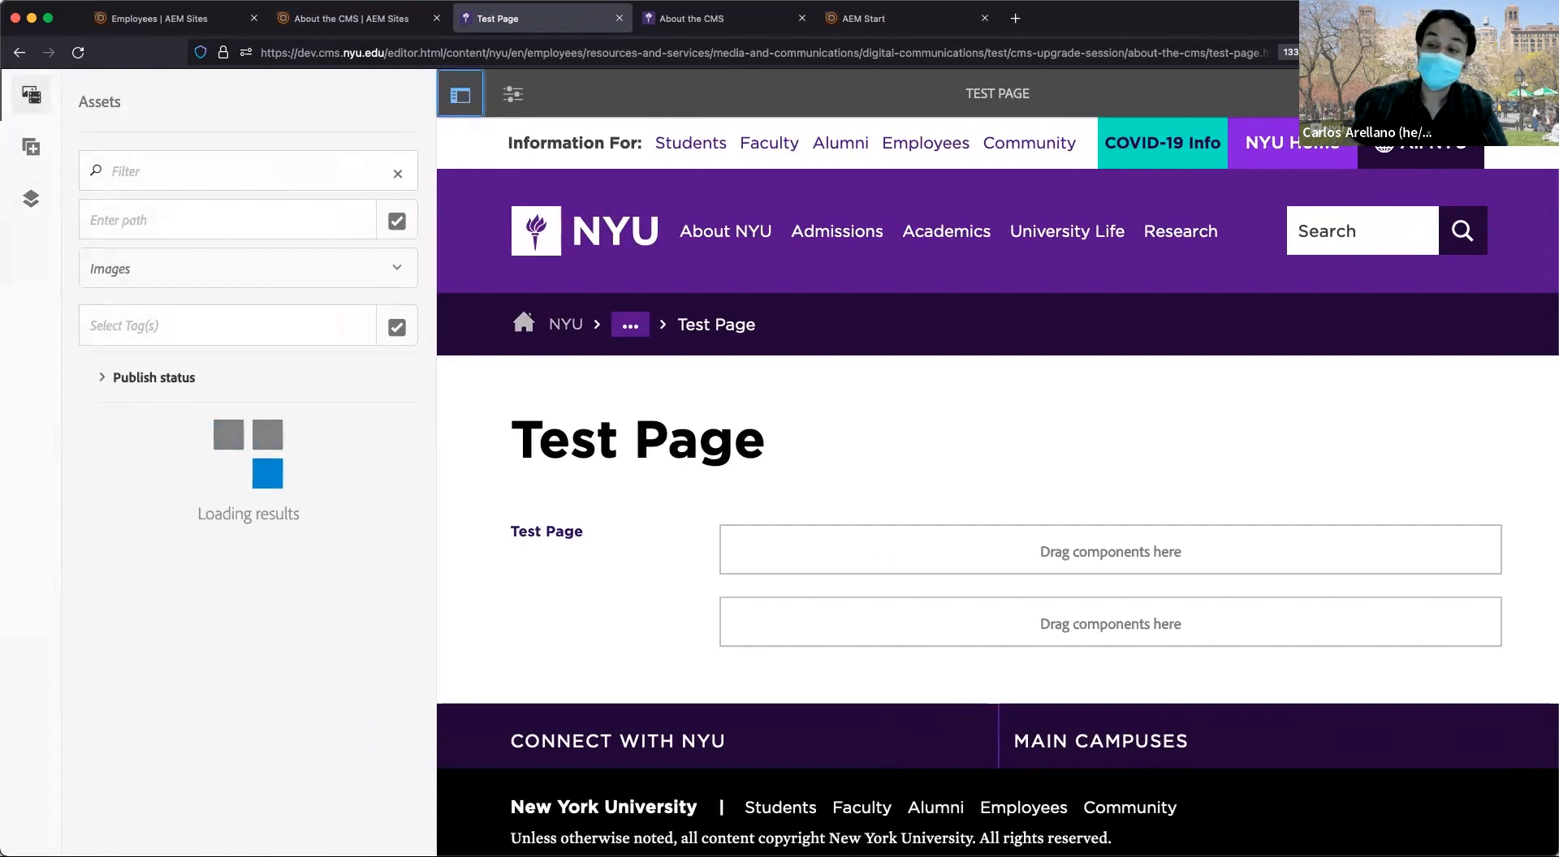
{"action": "left_click", "coordinate": [31, 151]}
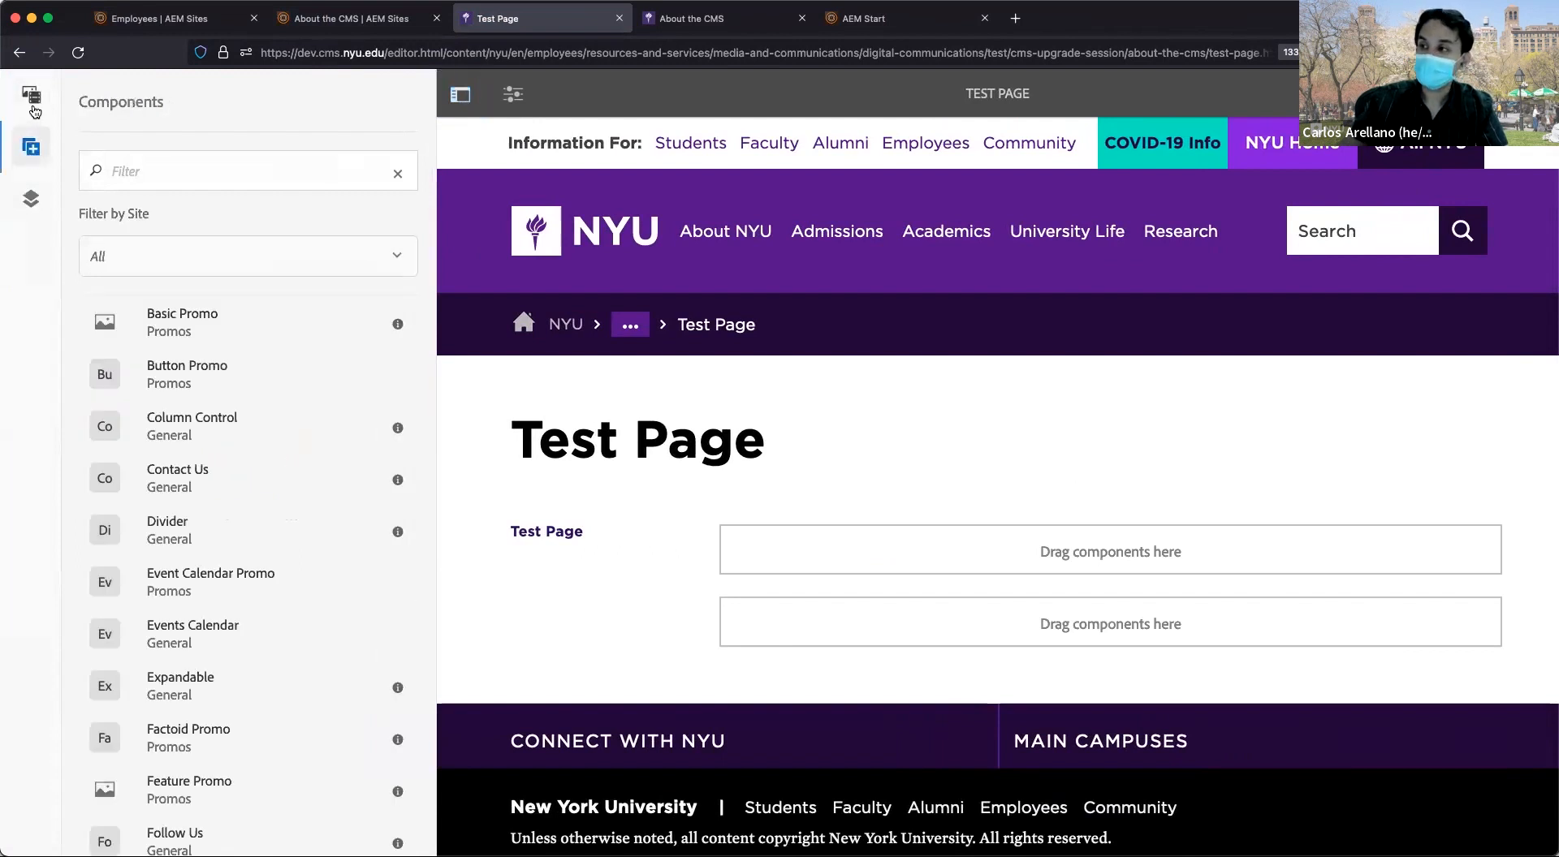
{"action": "left_click", "coordinate": [34, 109]}
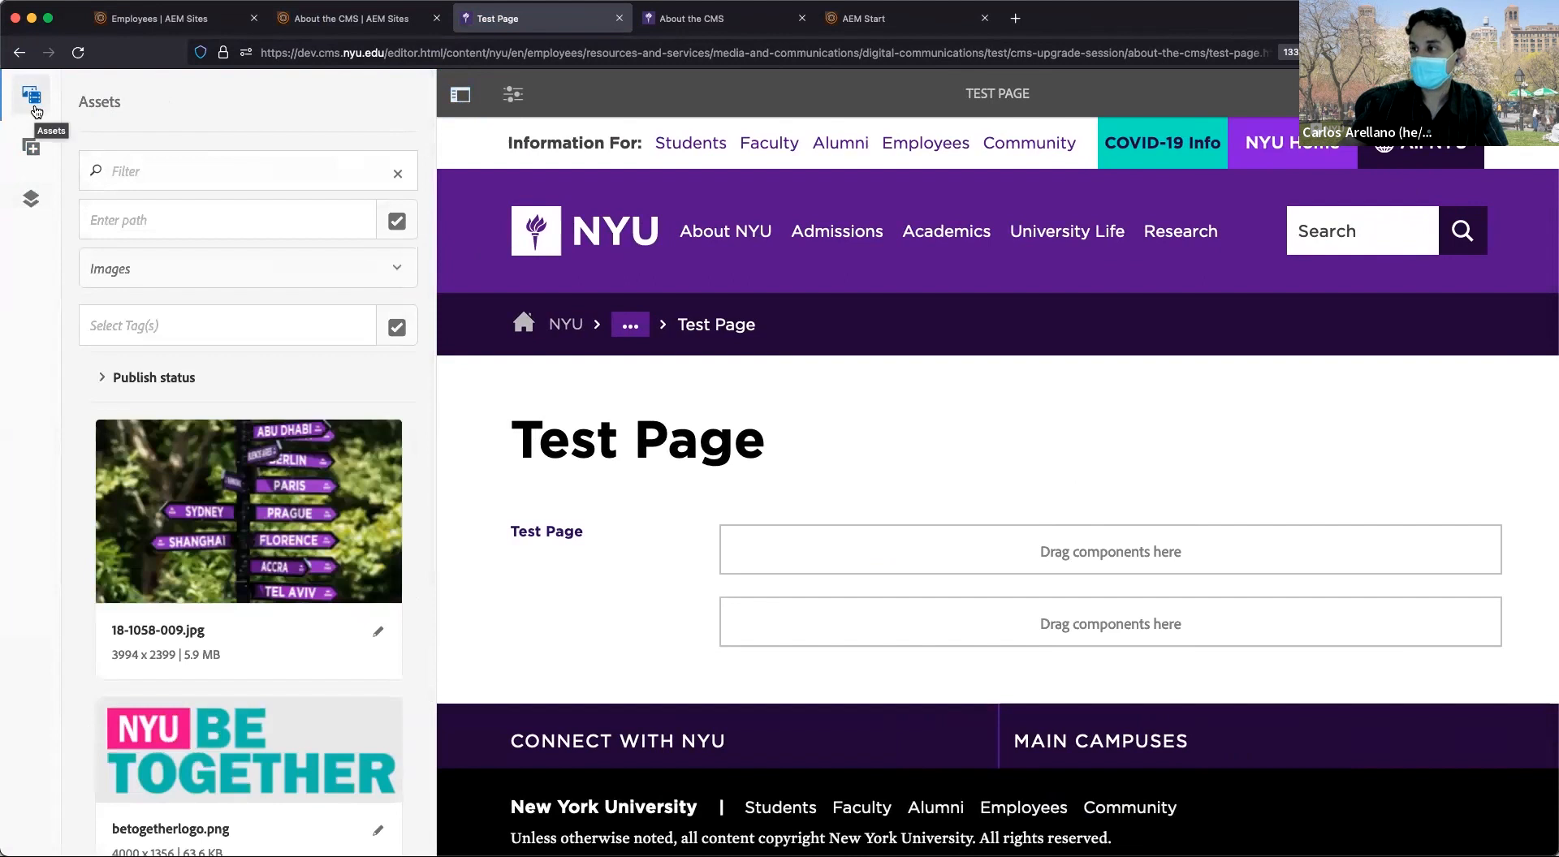
{"action": "left_click", "coordinate": [460, 94]}
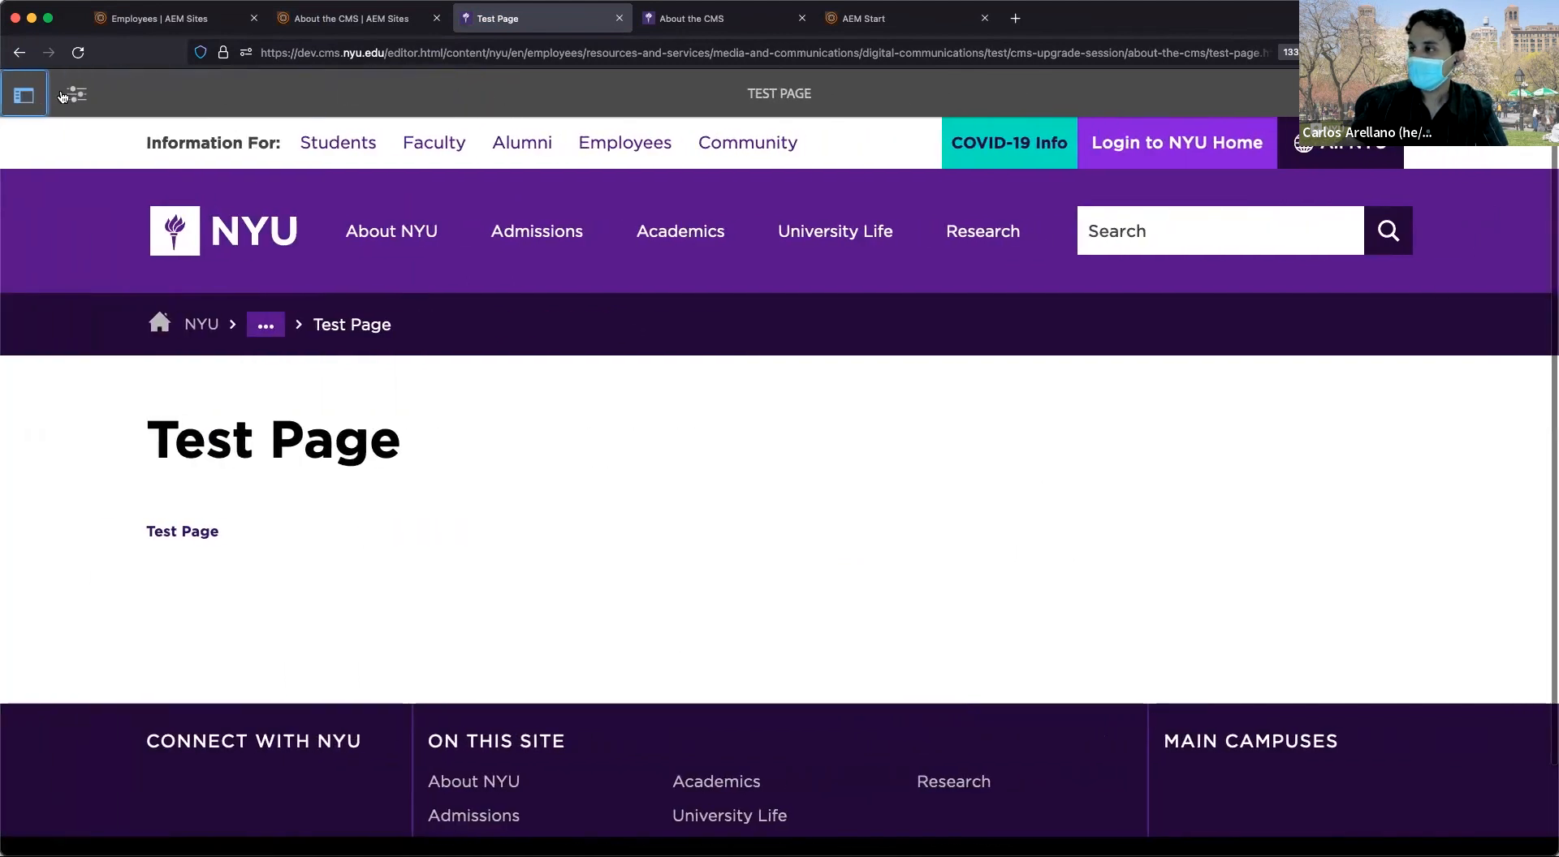
{"action": "left_click", "coordinate": [64, 99]}
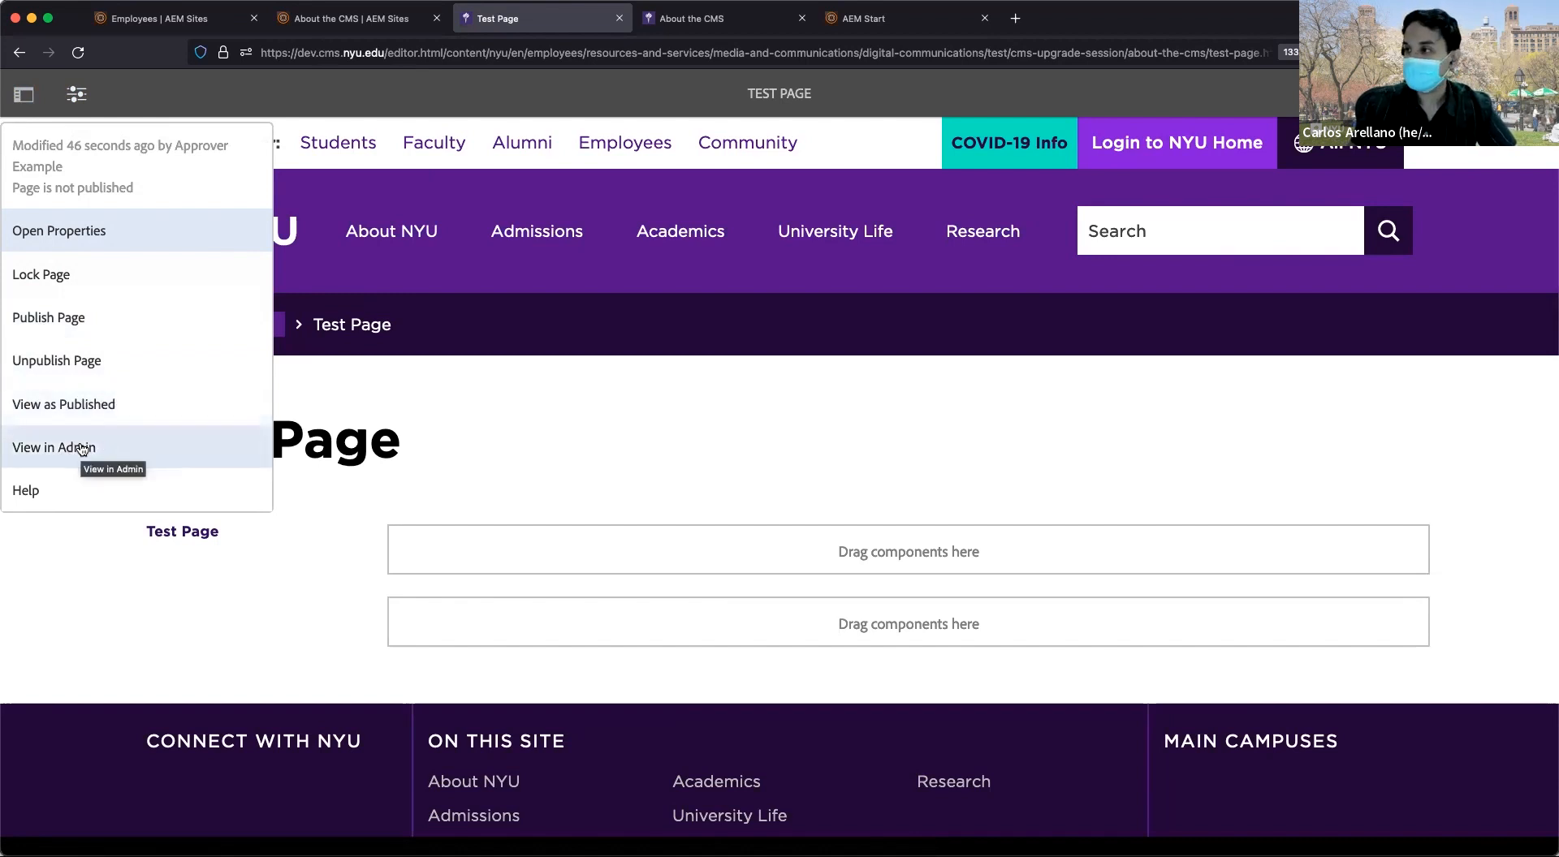
{"action": "left_click", "coordinate": [459, 441]}
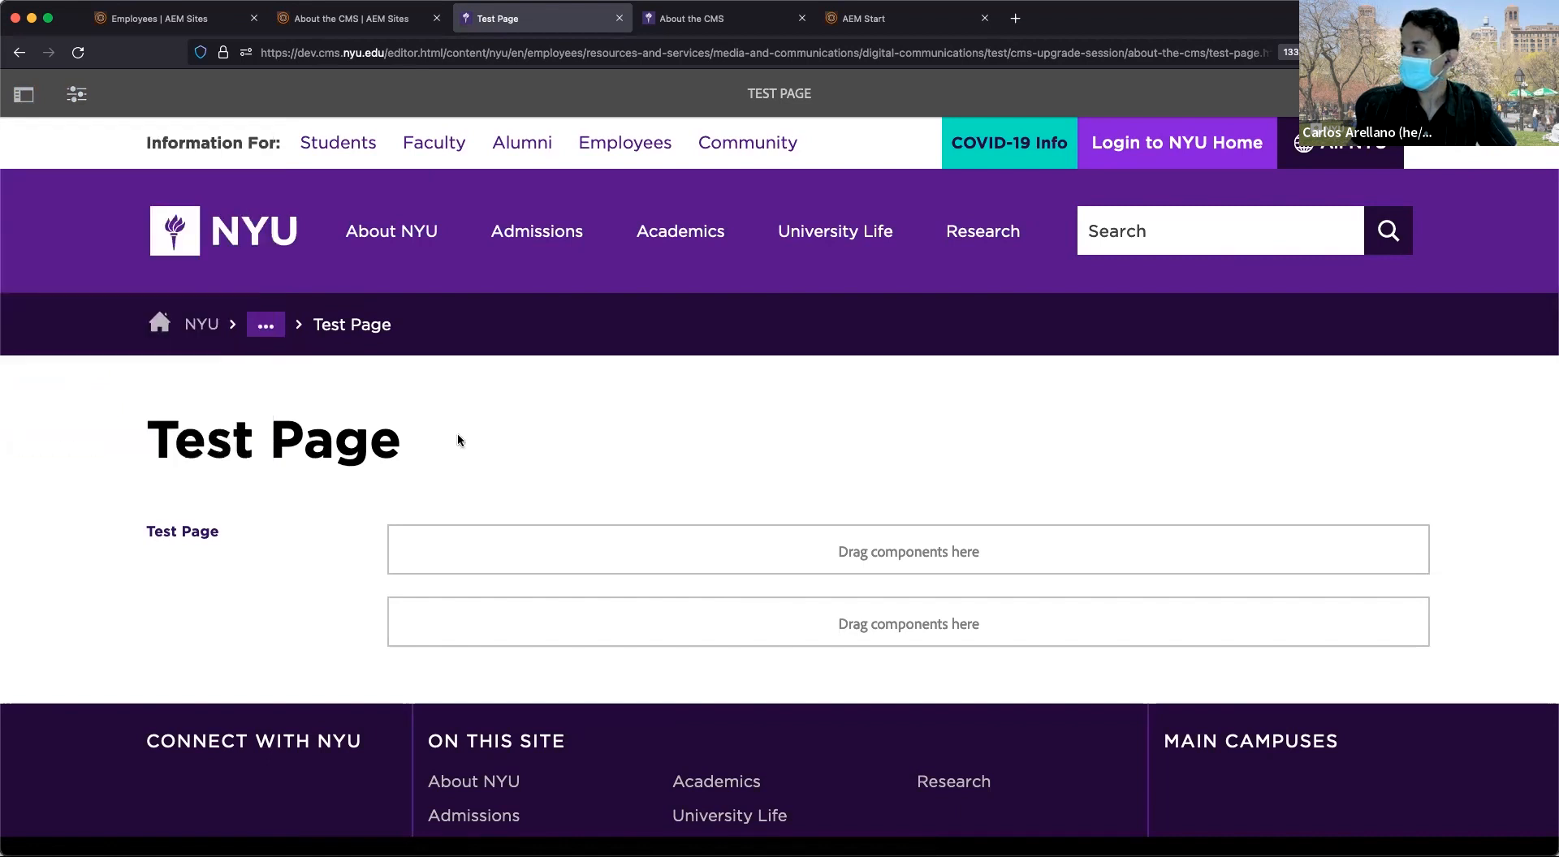
{"action": "left_click", "coordinate": [1384, 94]}
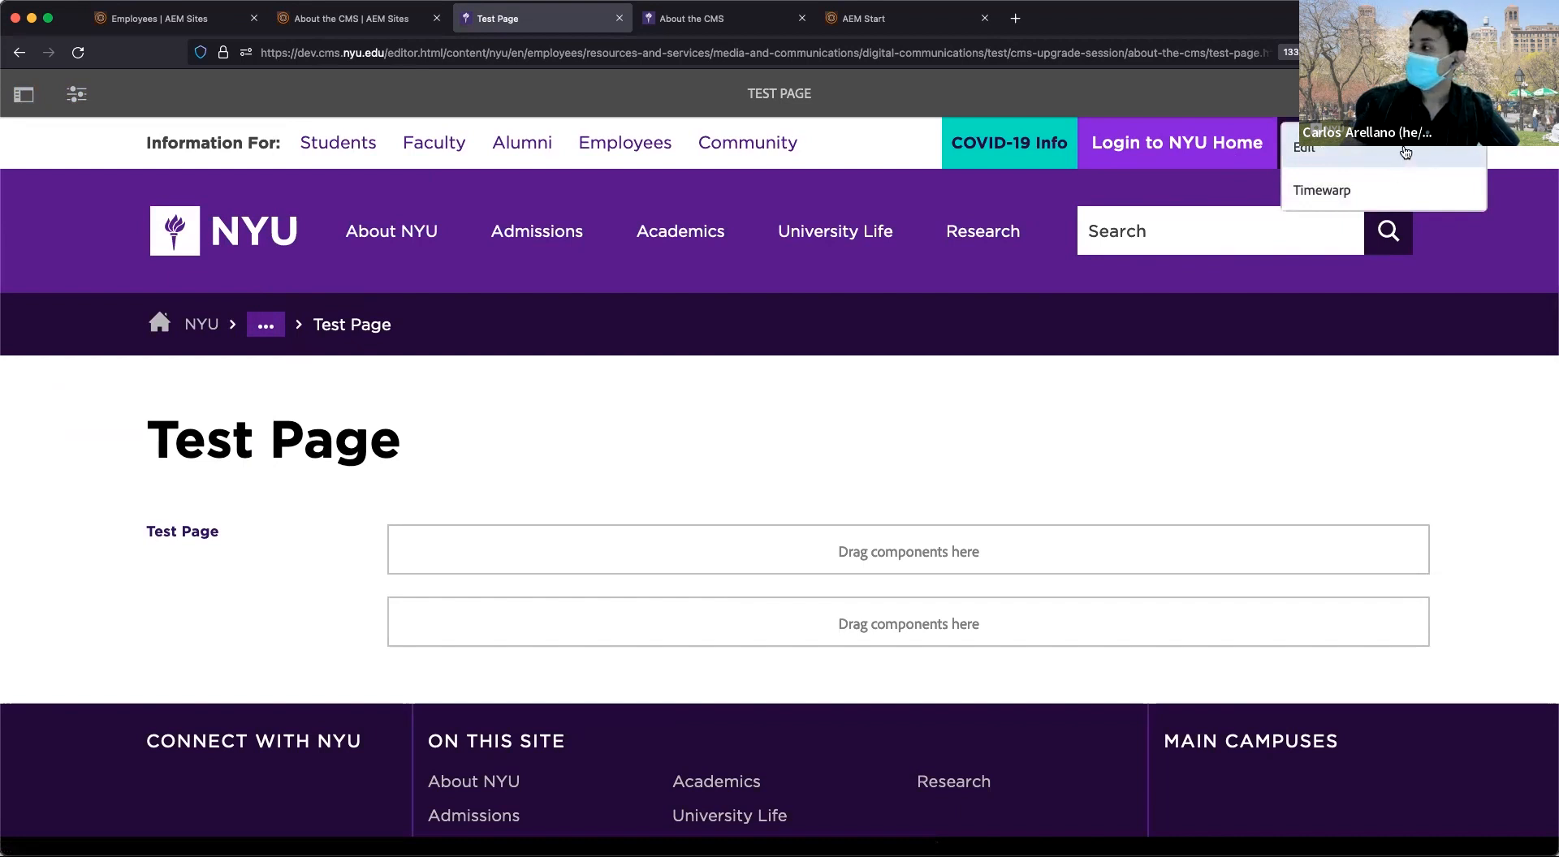
{"action": "left_click", "coordinate": [1400, 202]}
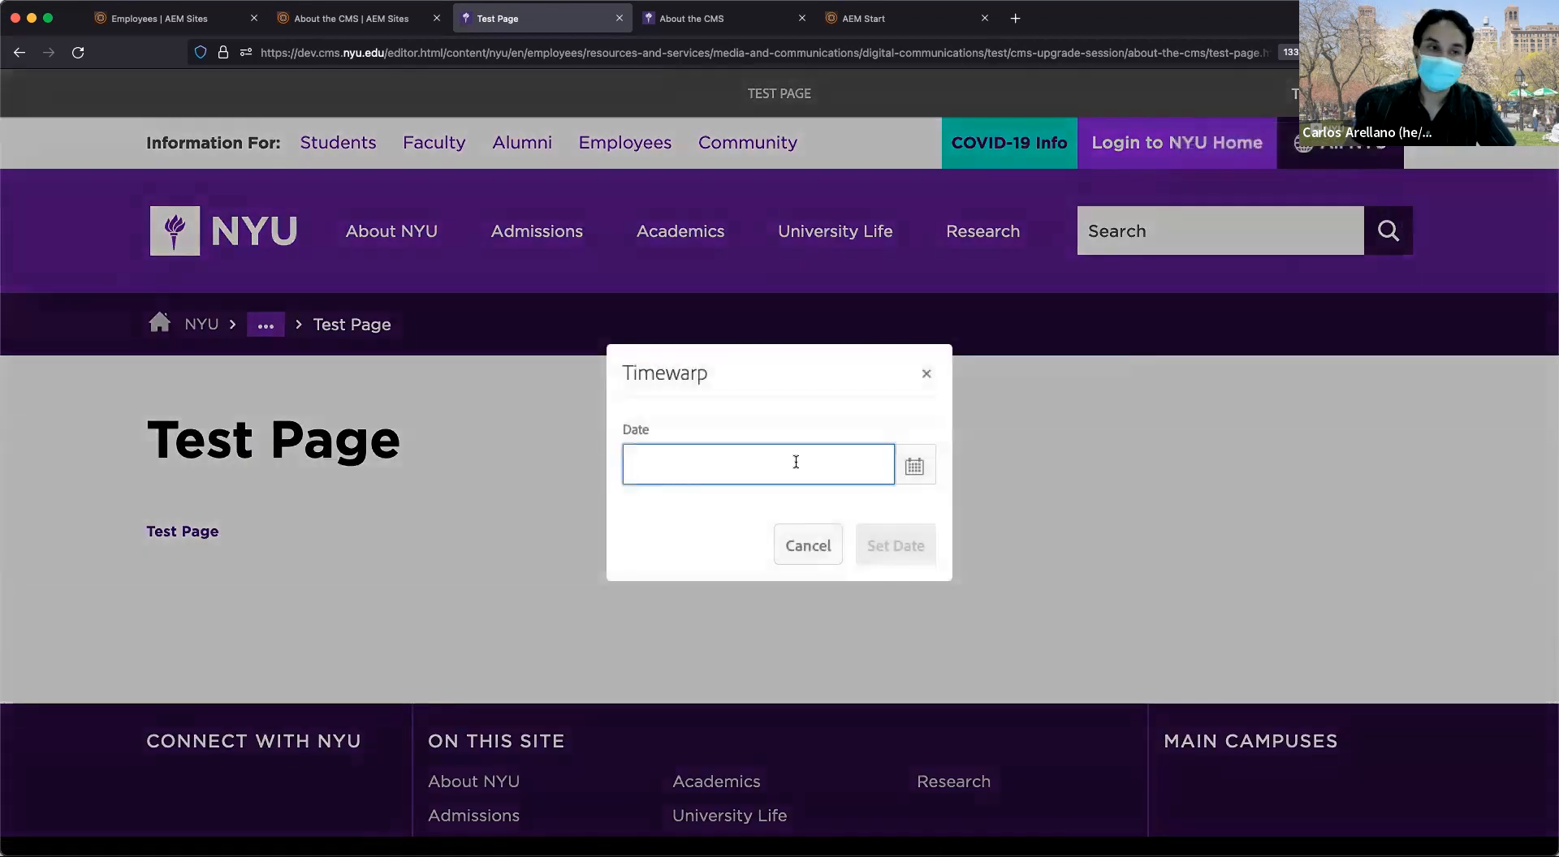
{"action": "left_click", "coordinate": [926, 373]}
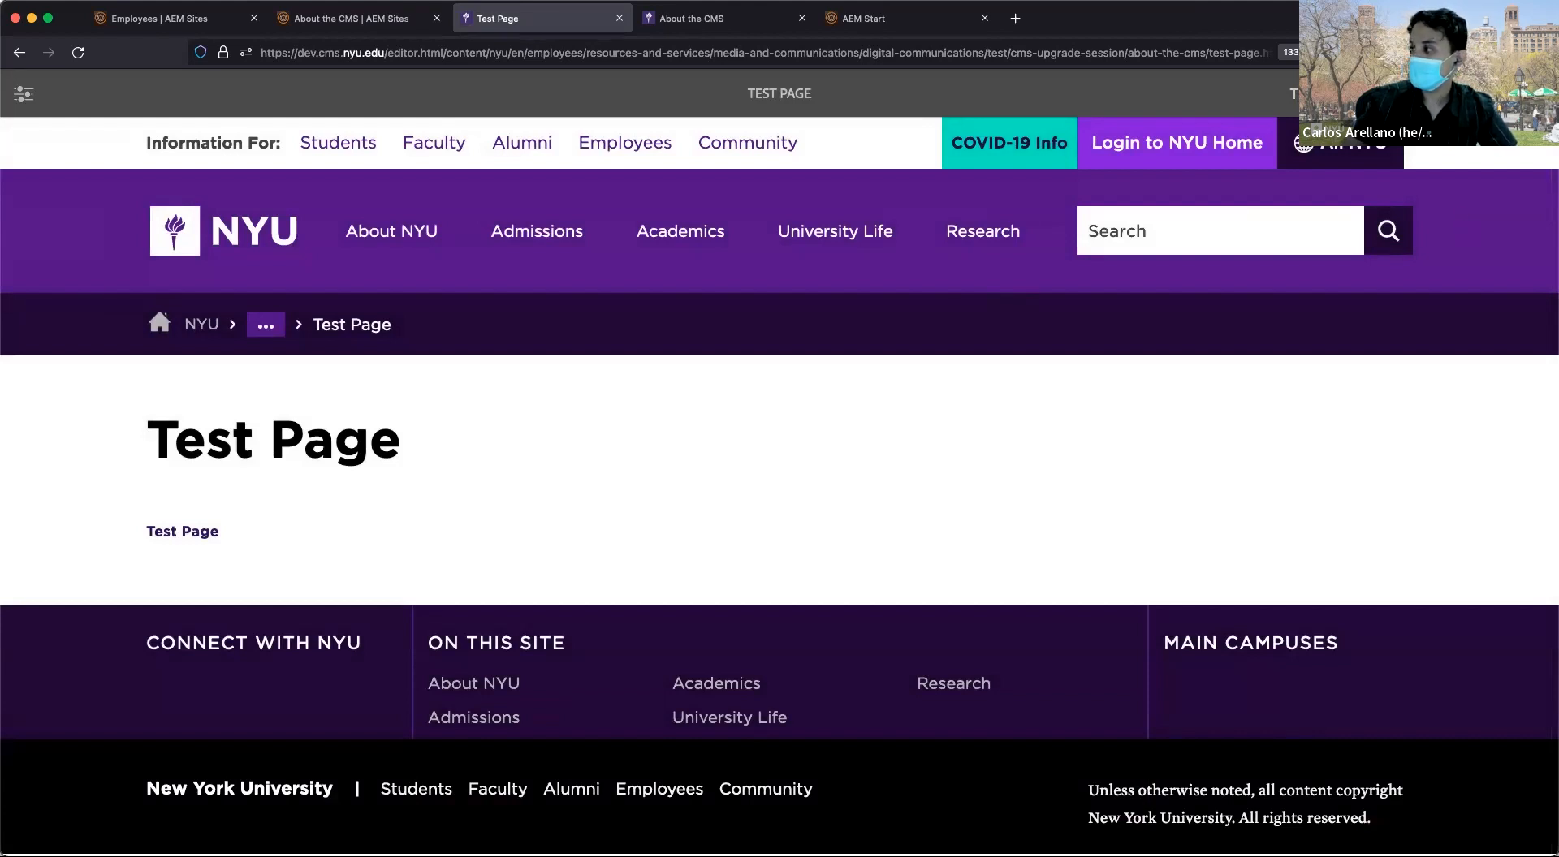
{"action": "left_click", "coordinate": [1334, 94]}
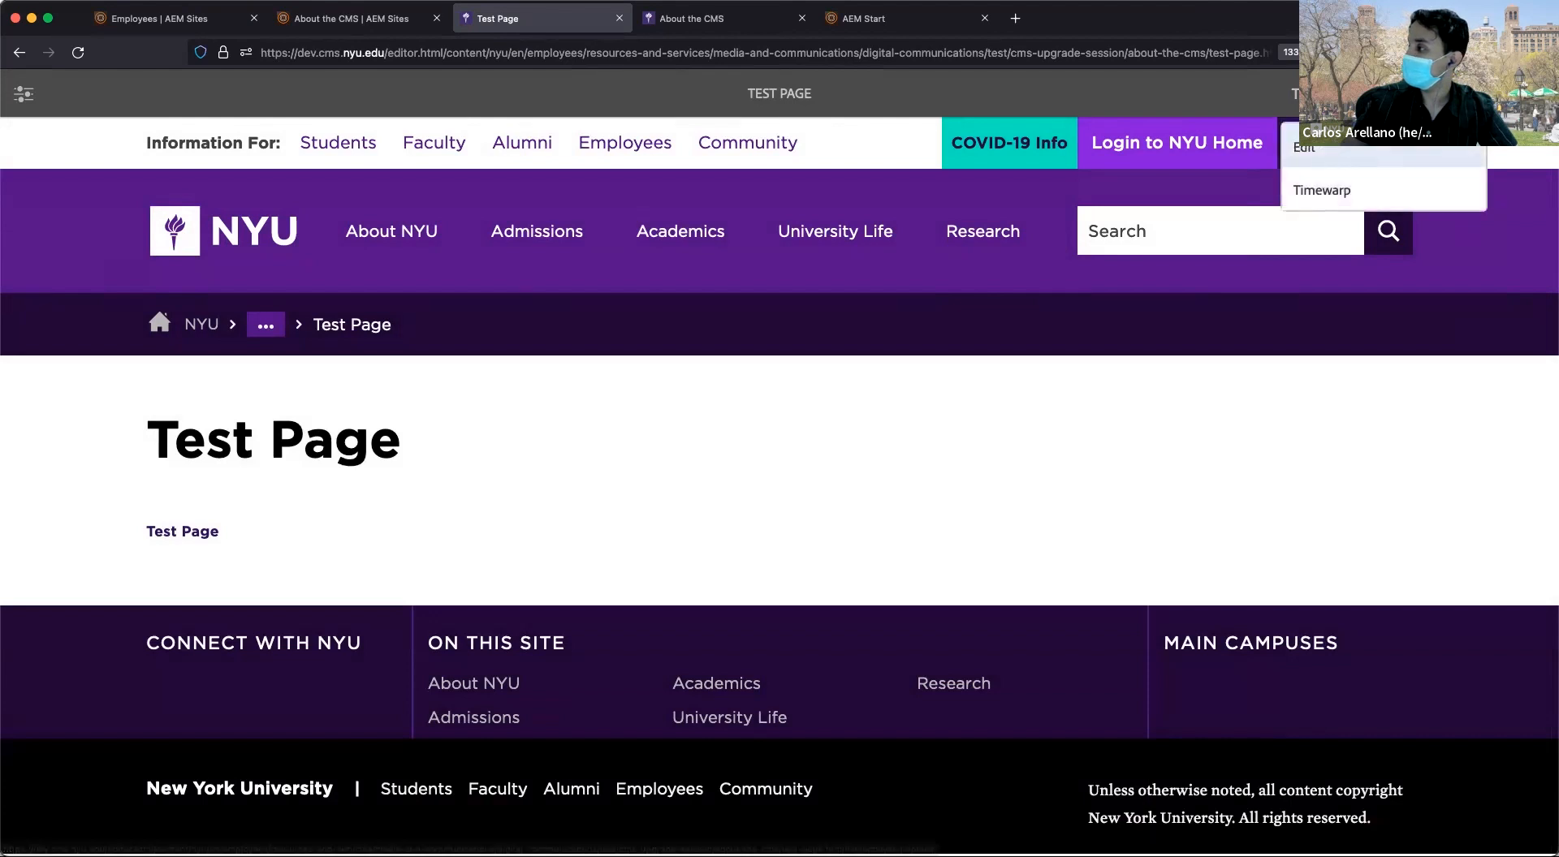
{"action": "left_click", "coordinate": [1374, 148]}
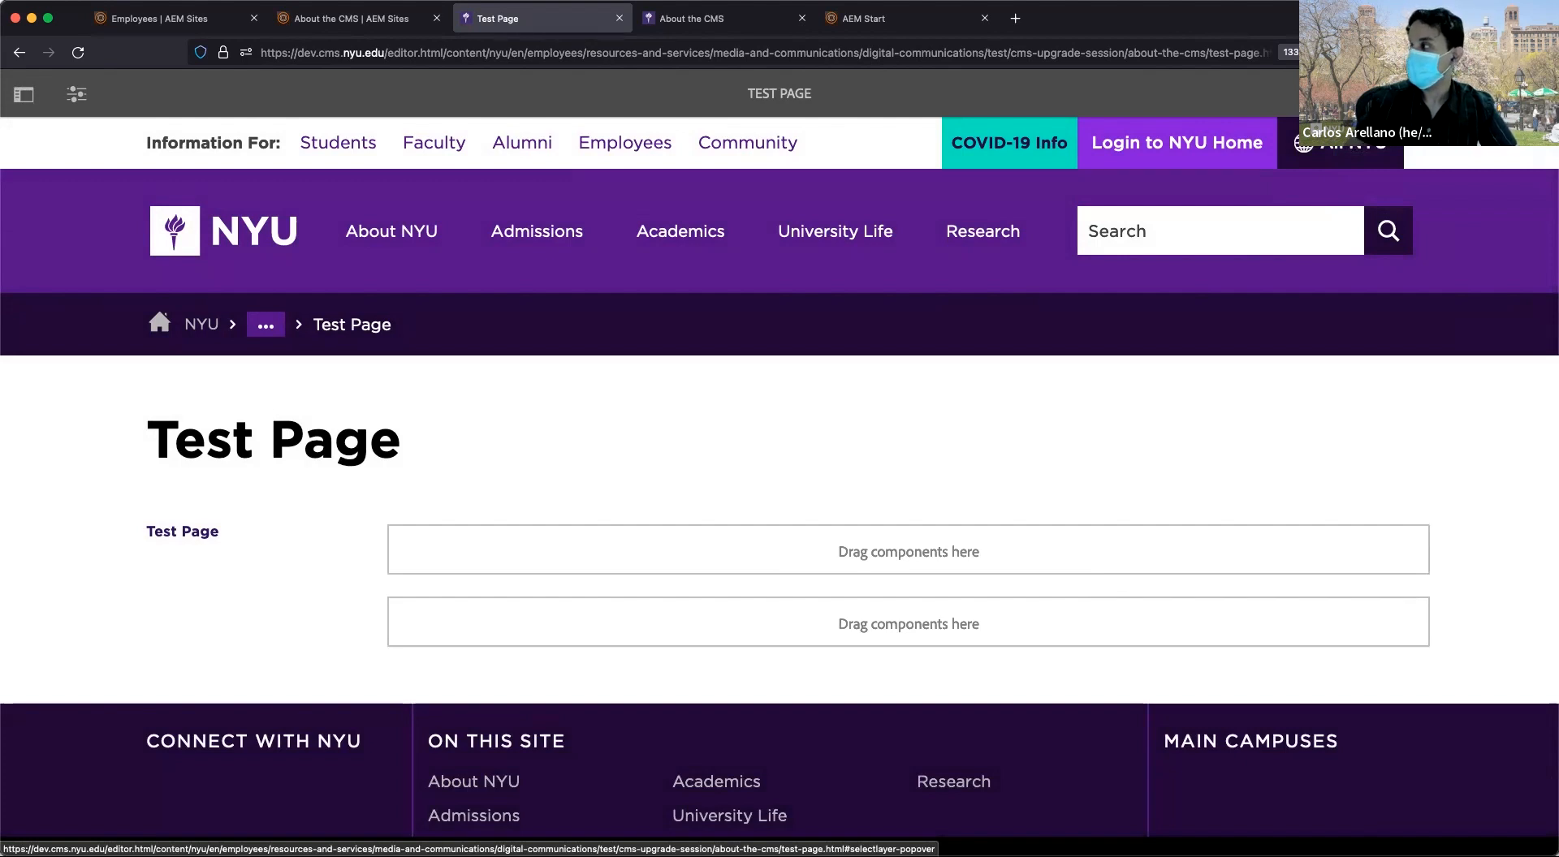
{"action": "left_click", "coordinate": [1535, 94]}
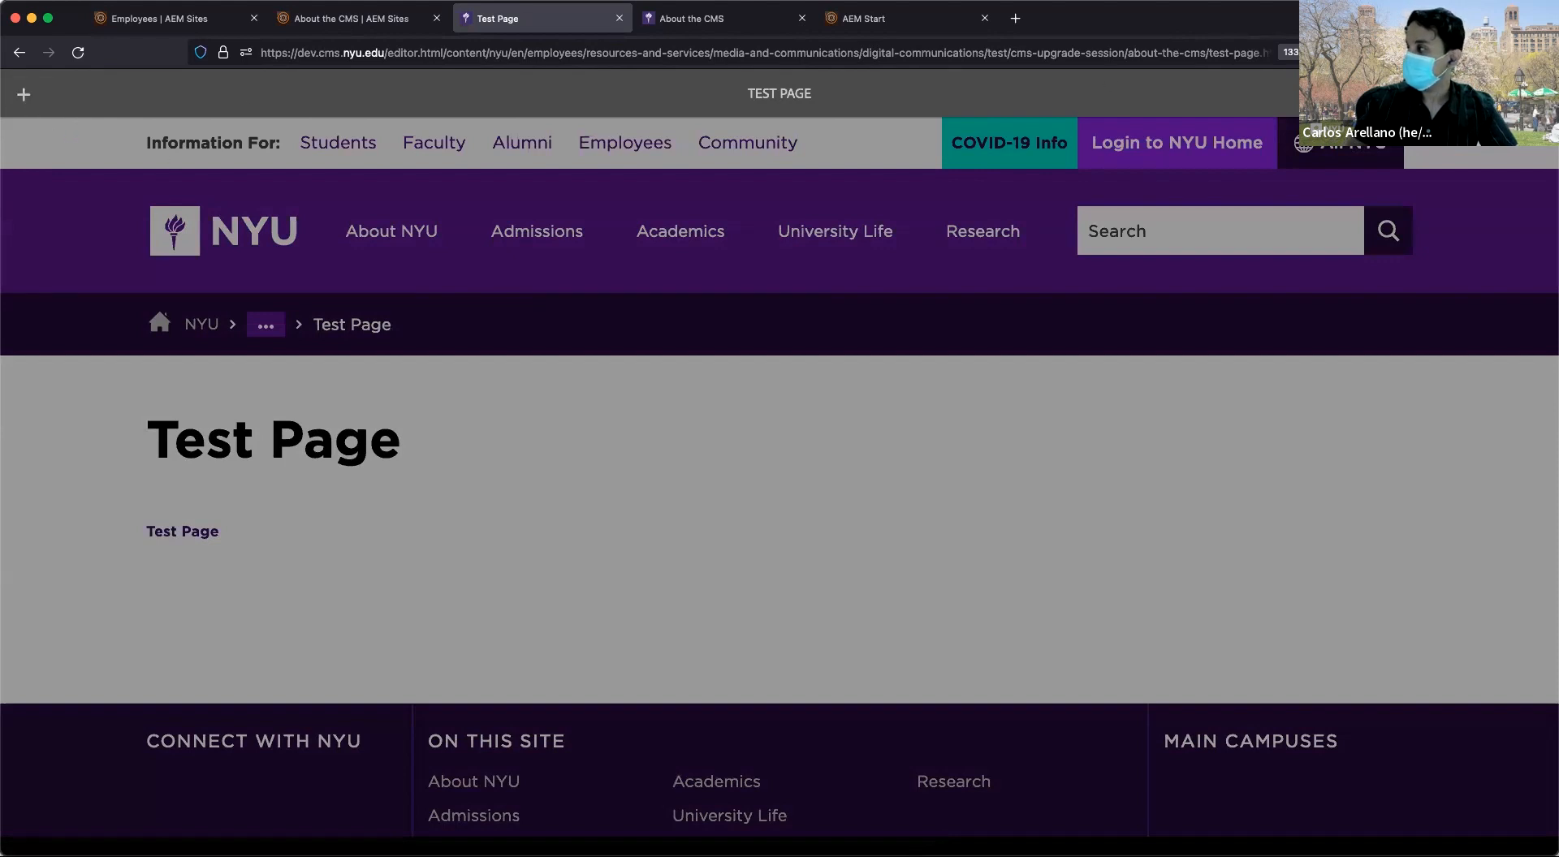
Exit annotation mode and return to the Google Slides Demo slide.
{"action": "left_click", "coordinate": [1534, 95]}
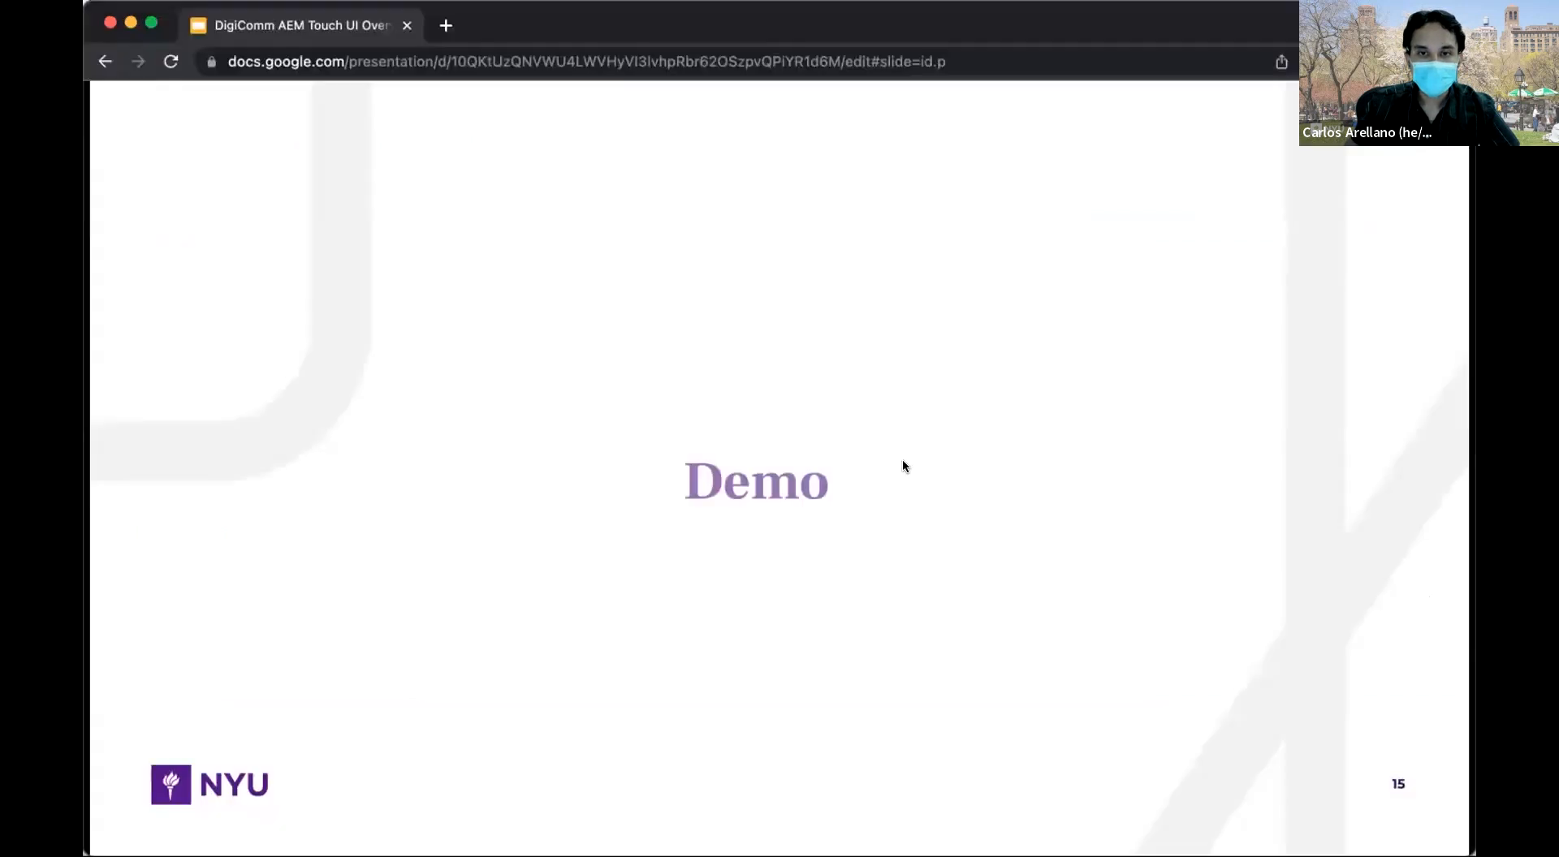
{"action": "left_click", "coordinate": [900, 457]}
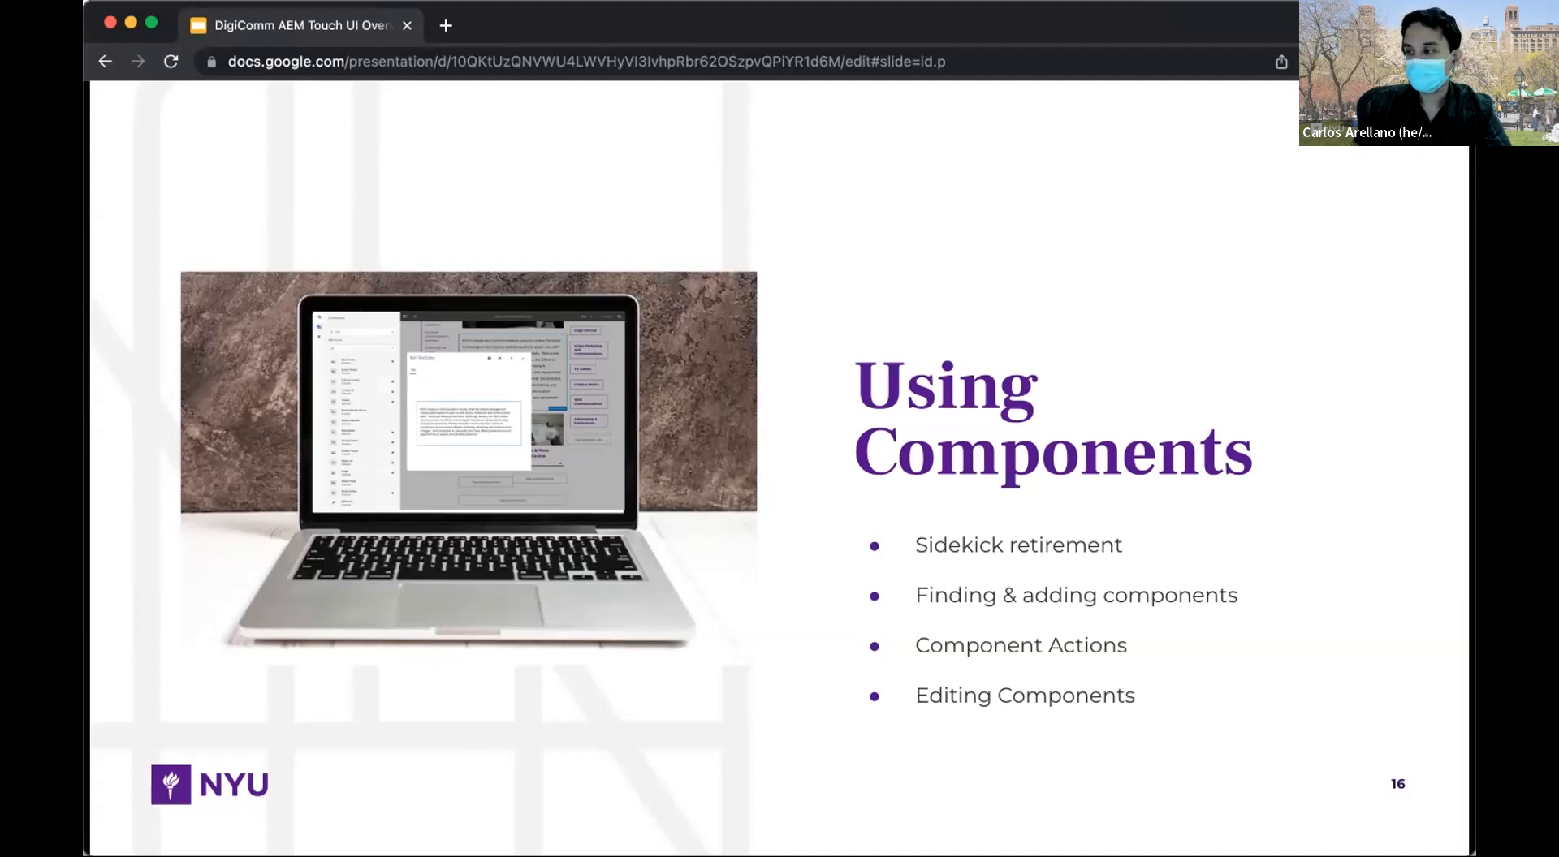
Step through the sidekick retirement slide's animations to slide 18, Finding & Adding Components.
{"action": "left_click", "coordinate": [778, 497]}
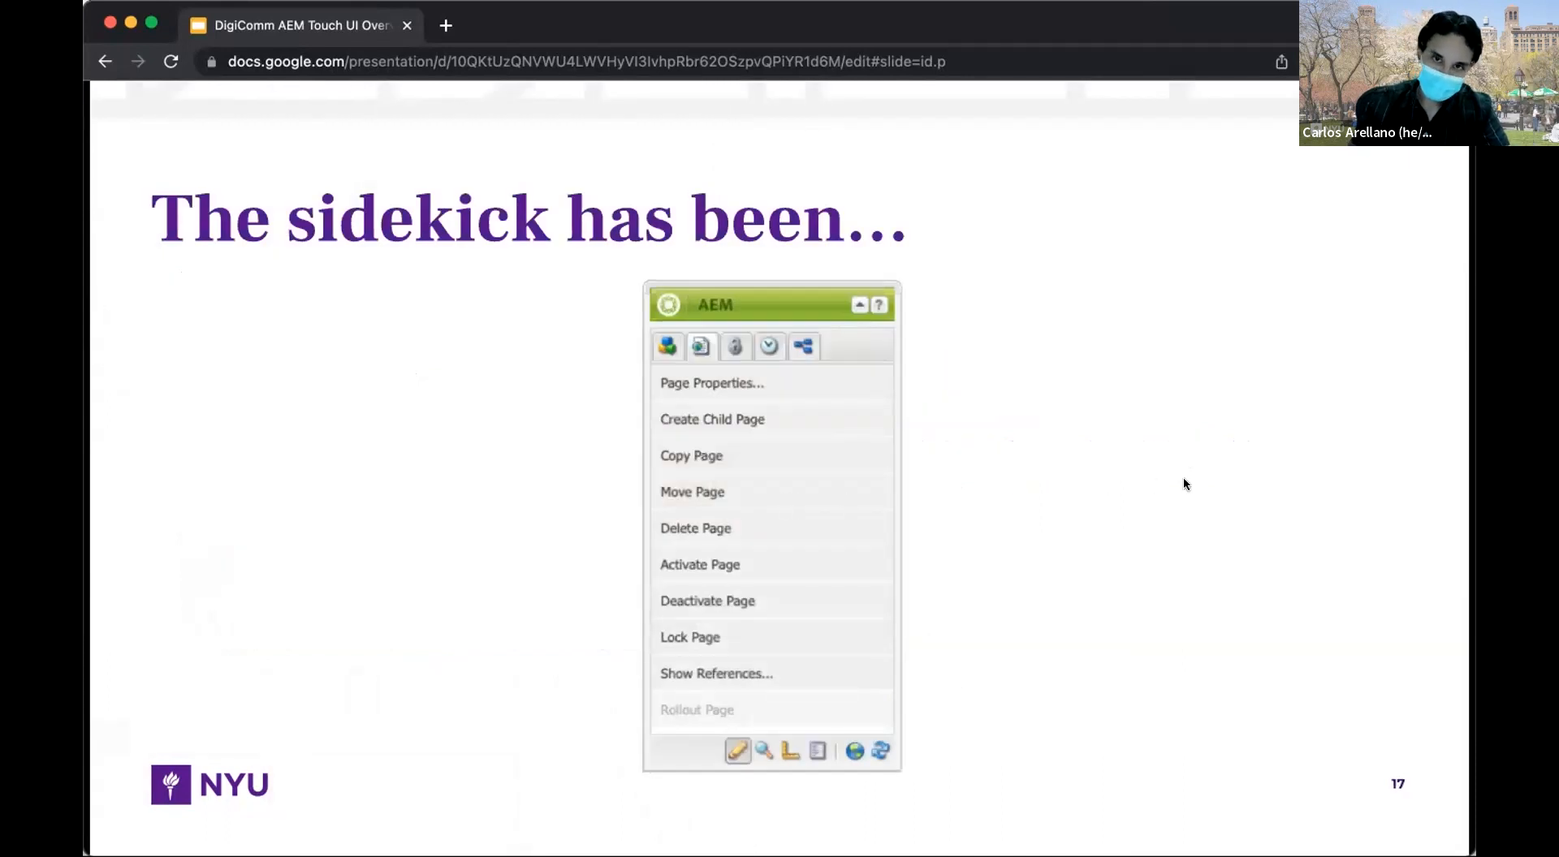
{"action": "left_click", "coordinate": [1141, 449]}
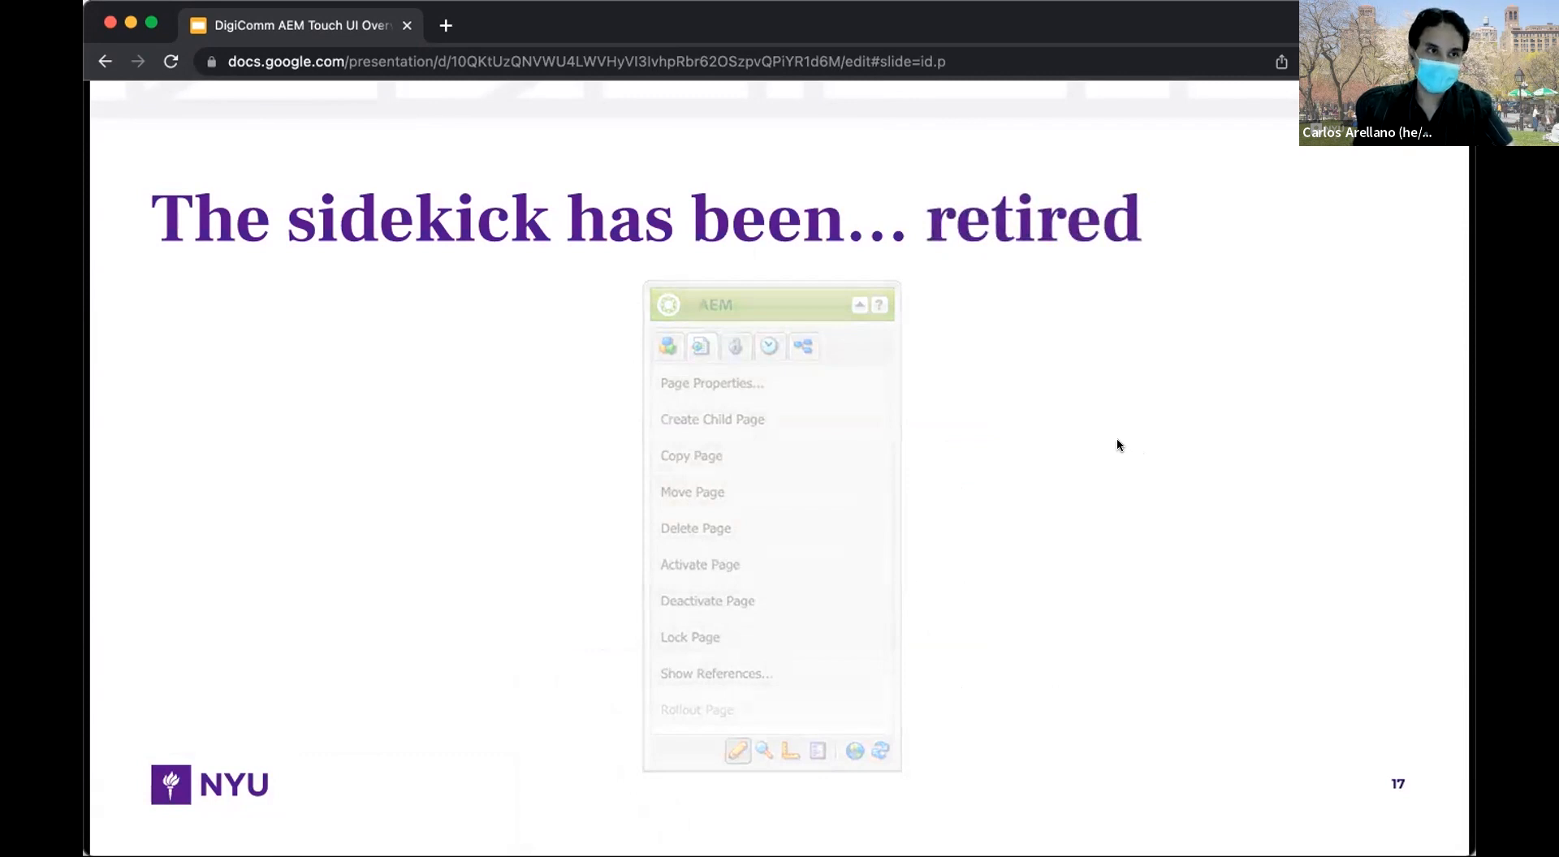
{"action": "left_click", "coordinate": [1076, 446]}
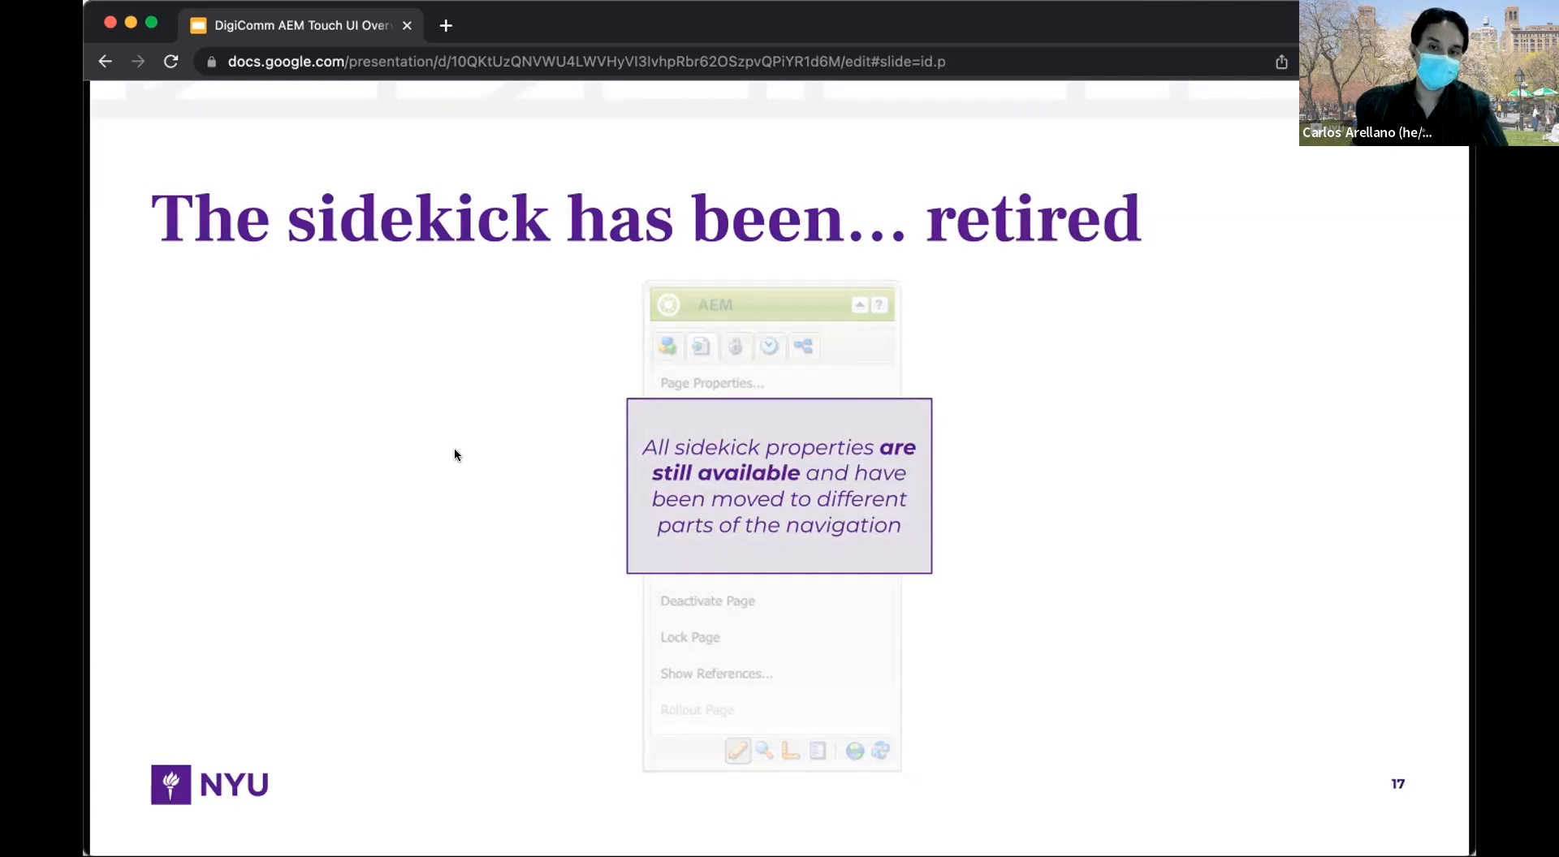
{"action": "left_click", "coordinate": [484, 405]}
{"action": "left_click", "coordinate": [484, 403]}
{"action": "left_click", "coordinate": [486, 400]}
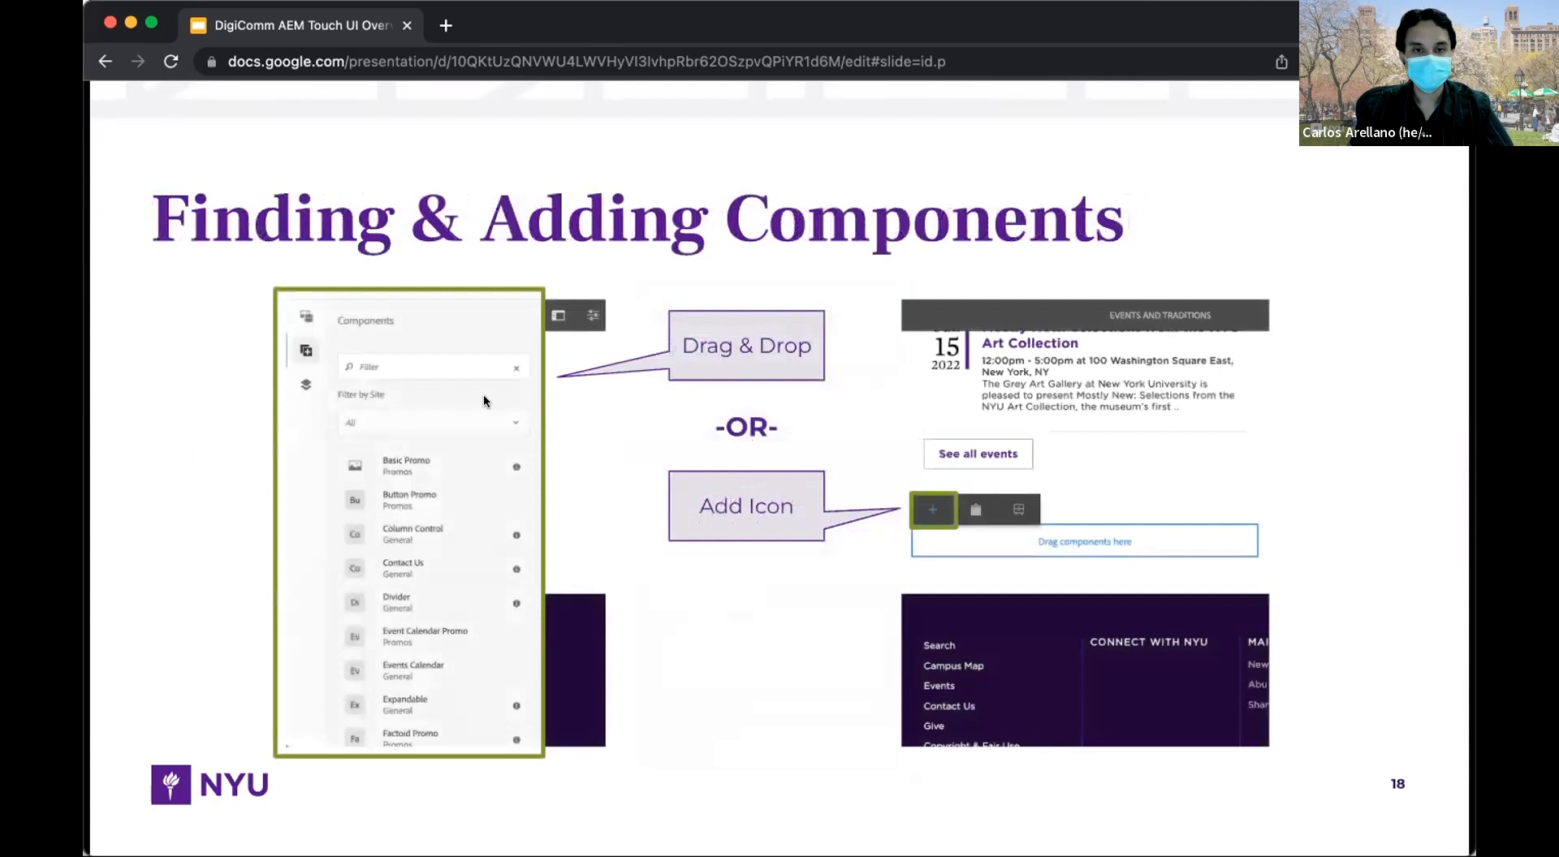
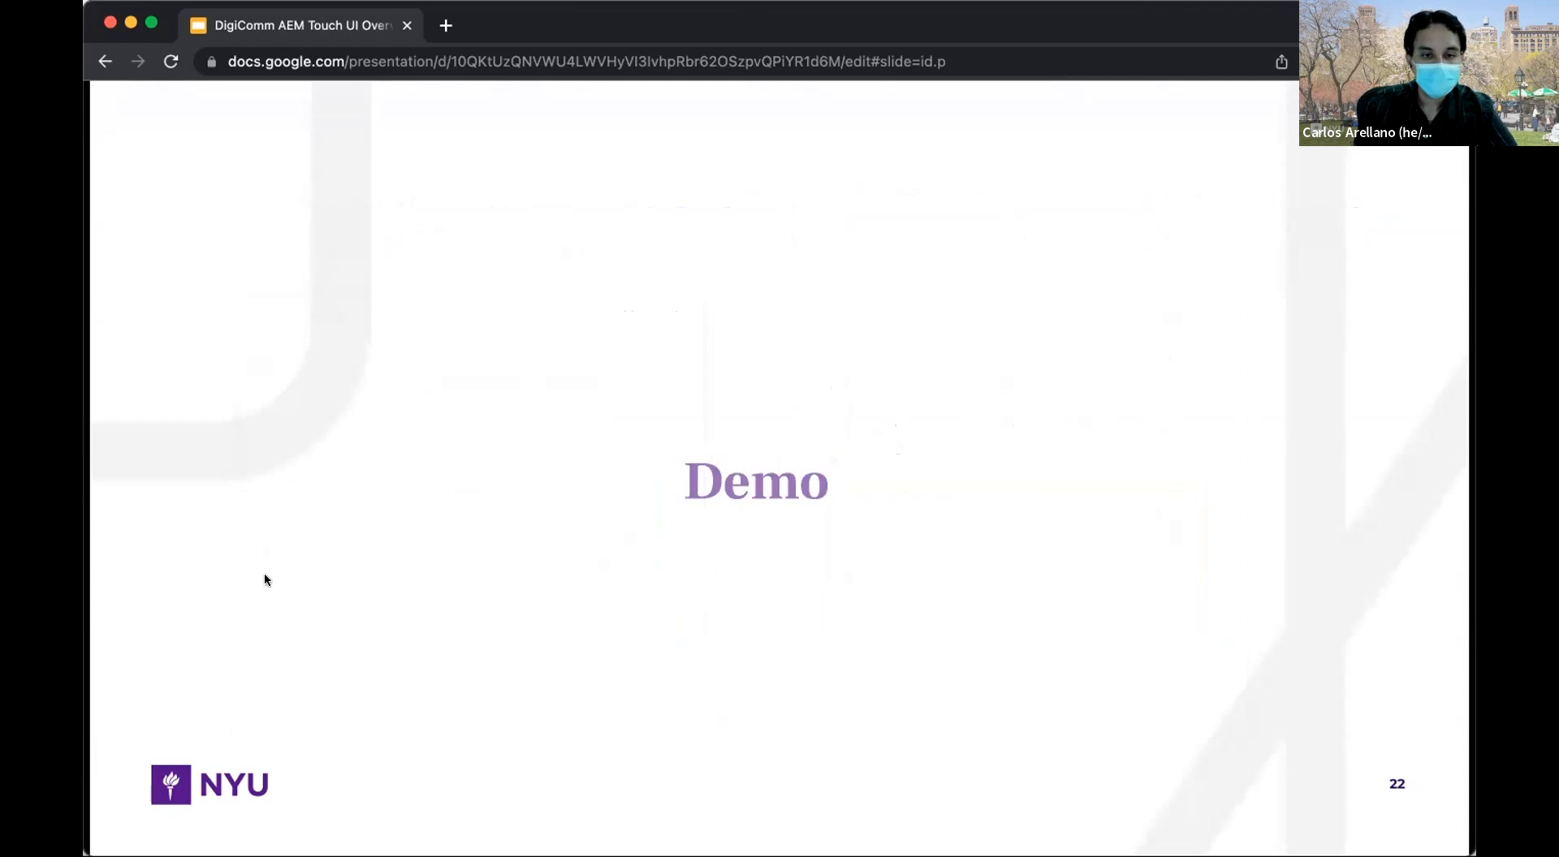
Switch to AEM Sites and open the About the CMS page in the editor.
{"action": "left_click", "coordinate": [1005, 74]}
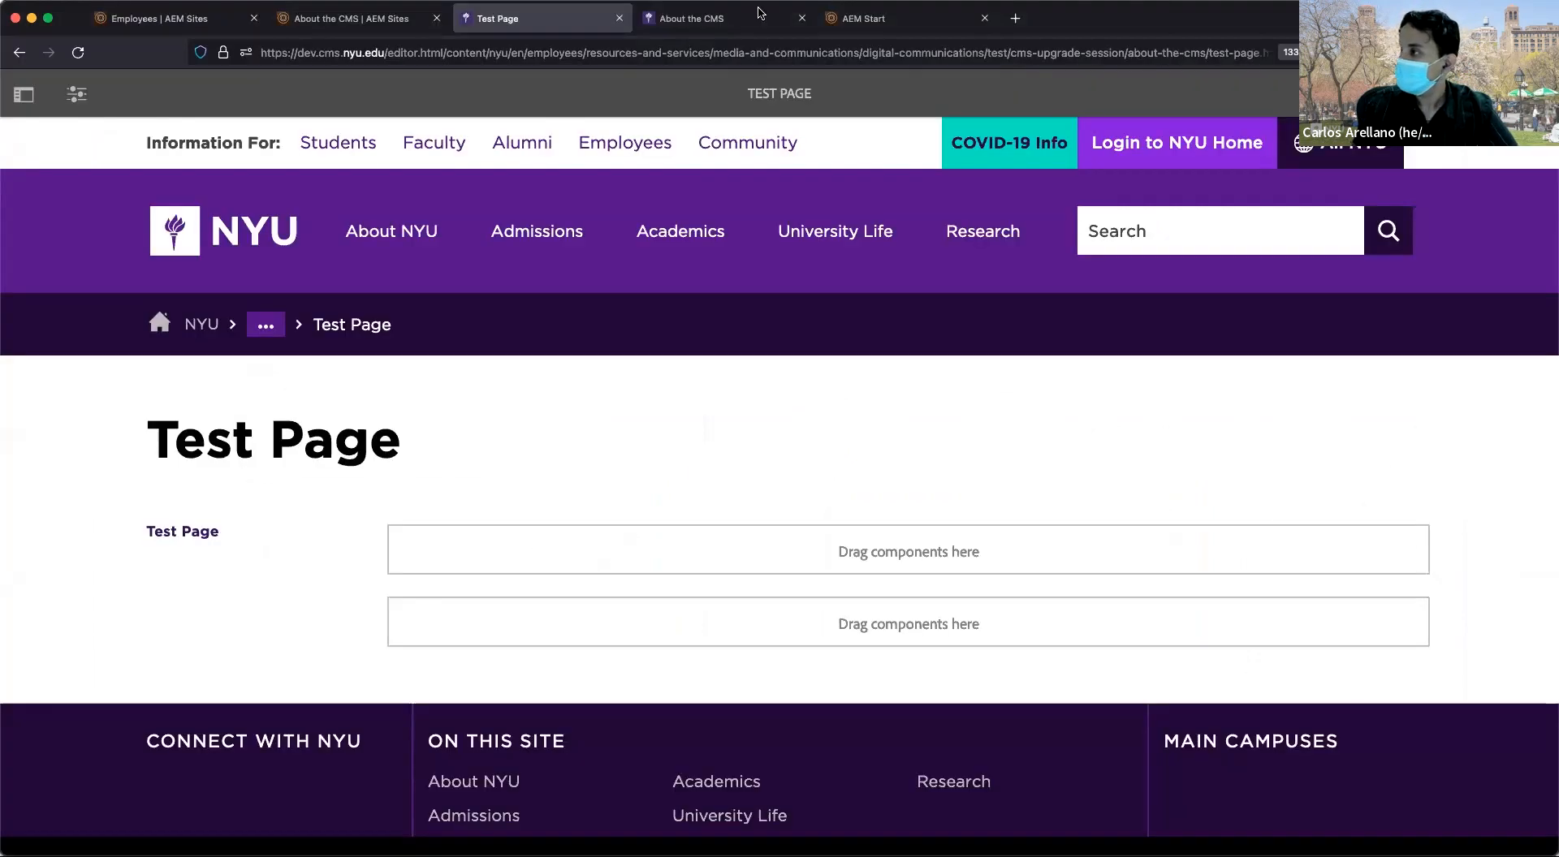
{"action": "left_click", "coordinate": [358, 22]}
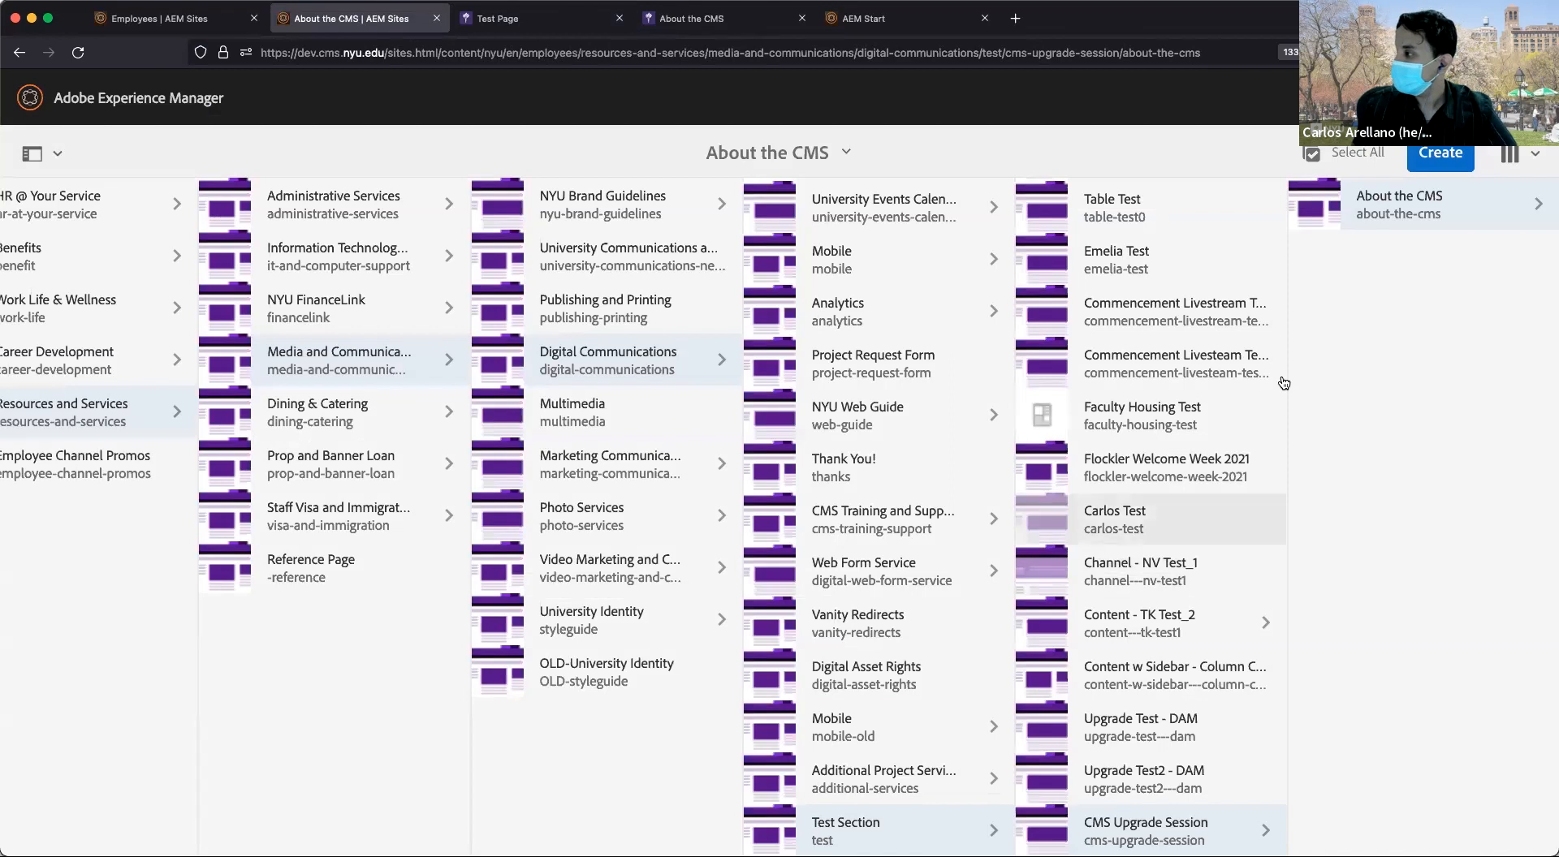
{"action": "left_click", "coordinate": [1327, 195]}
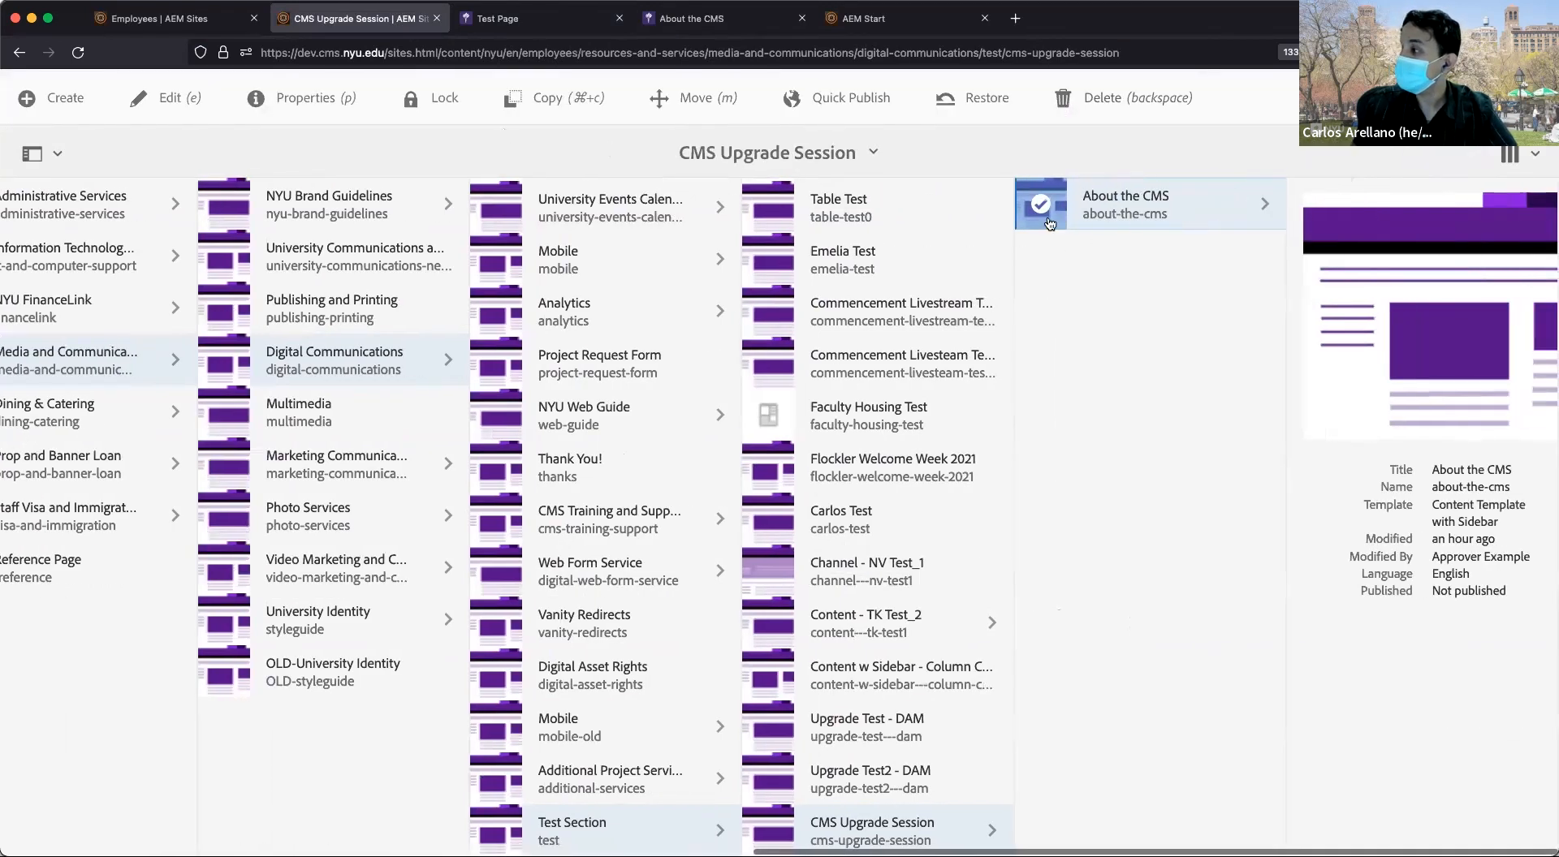
{"action": "left_click", "coordinate": [160, 107]}
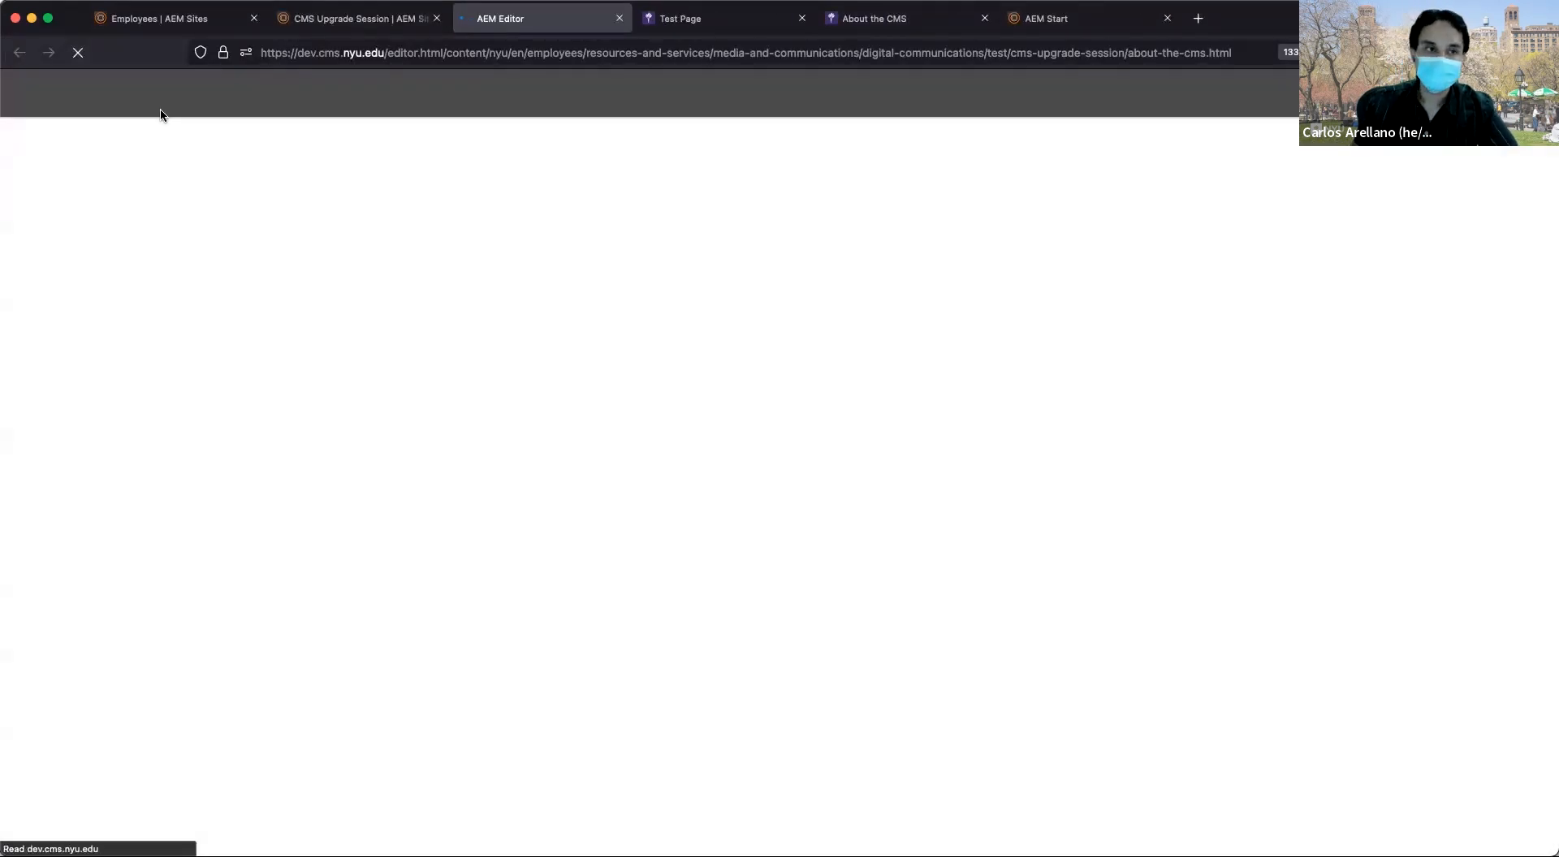
Select the CMS Terms of Use text, then scroll down to the empty 'Drag components here' area.
{"action": "scroll", "coordinate": [715, 473], "scroll_direction": "down", "scroll_amount": 15}
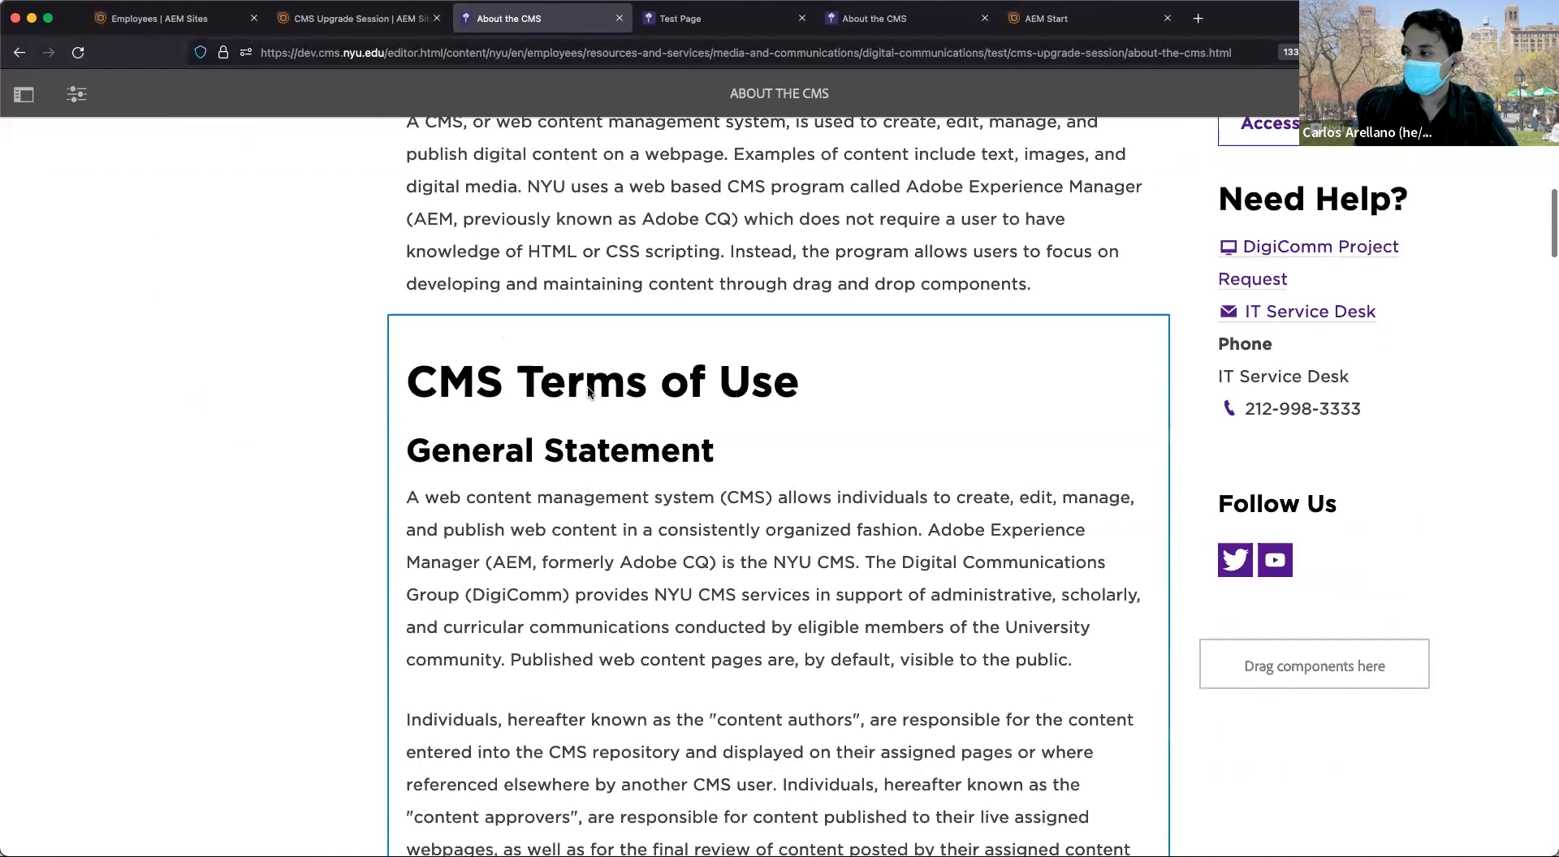
{"action": "scroll", "coordinate": [588, 387], "scroll_direction": "down", "scroll_amount": 20}
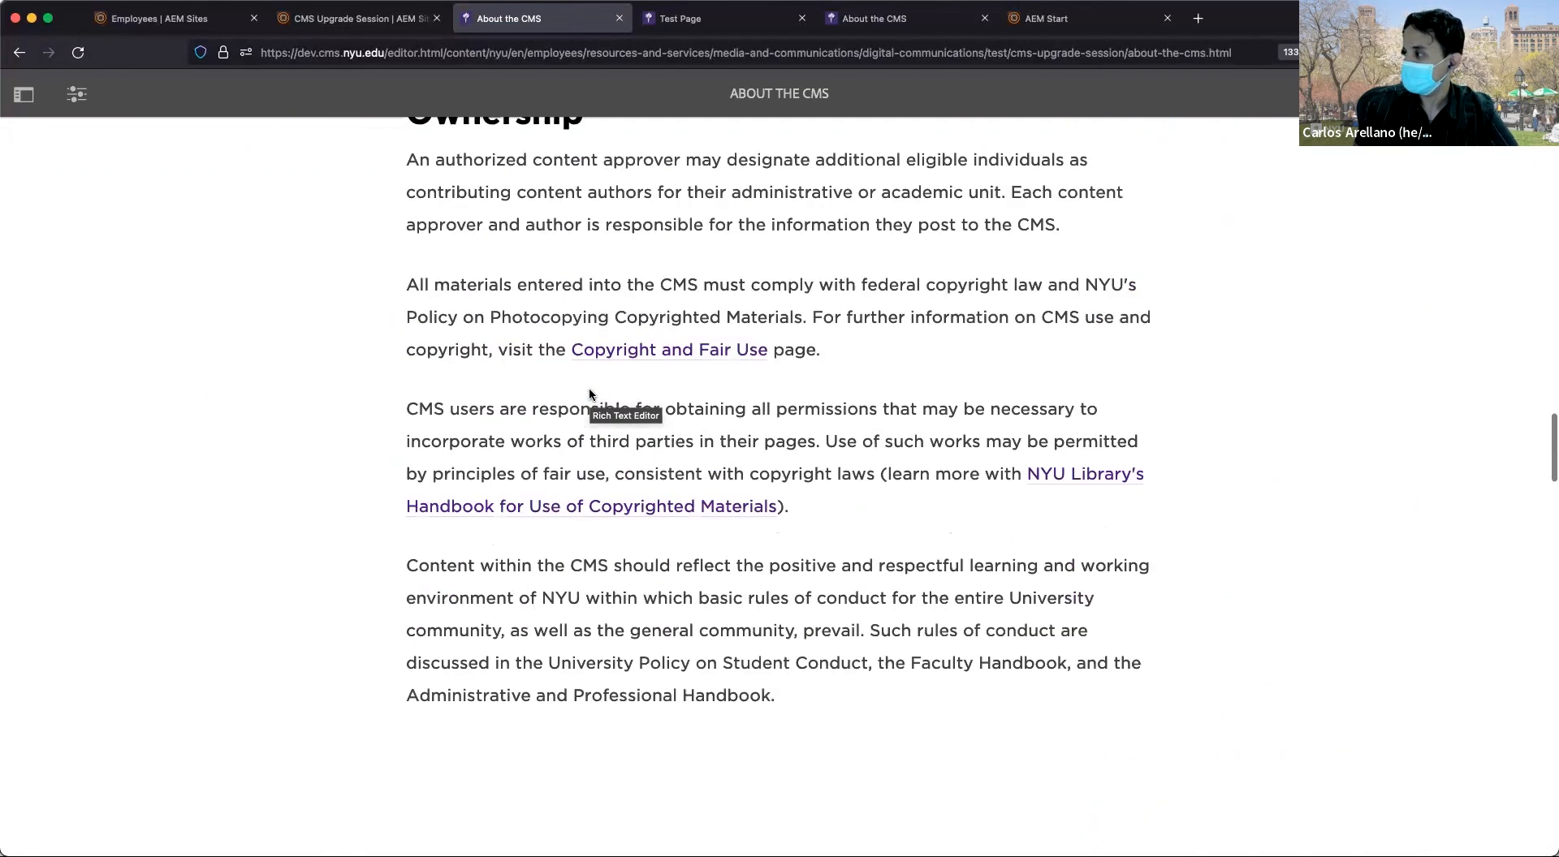
{"action": "scroll", "coordinate": [609, 388], "scroll_direction": "down", "scroll_amount": 15}
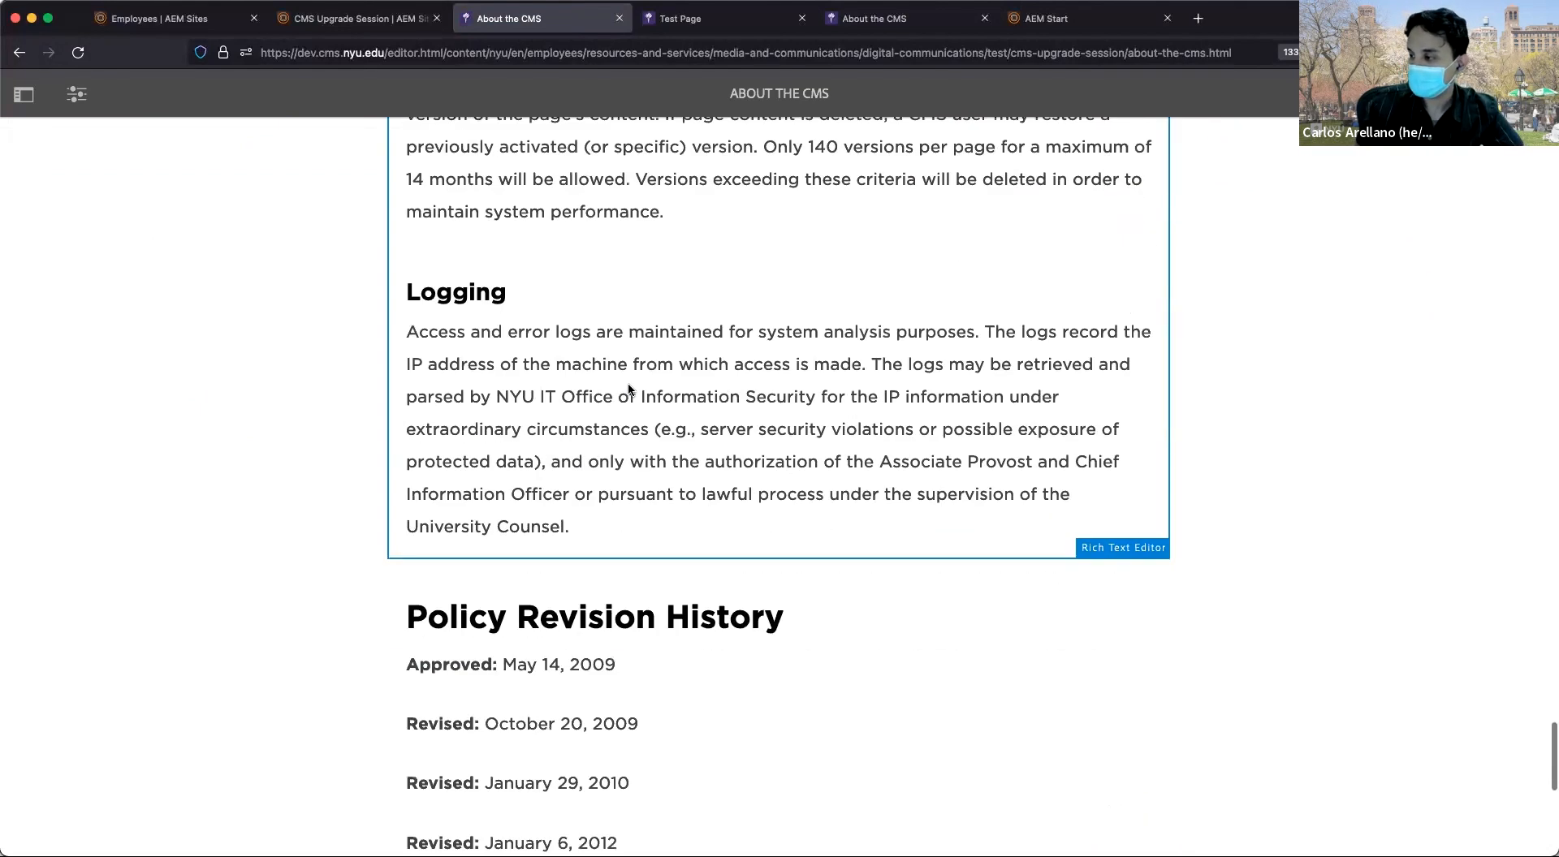
{"action": "scroll", "coordinate": [629, 388], "scroll_direction": "up", "scroll_amount": 2}
{"action": "scroll", "coordinate": [626, 382], "scroll_direction": "down", "scroll_amount": 3}
{"action": "scroll", "coordinate": [626, 382], "scroll_direction": "up", "scroll_amount": 12}
{"action": "scroll", "coordinate": [631, 396], "scroll_direction": "up", "scroll_amount": 15}
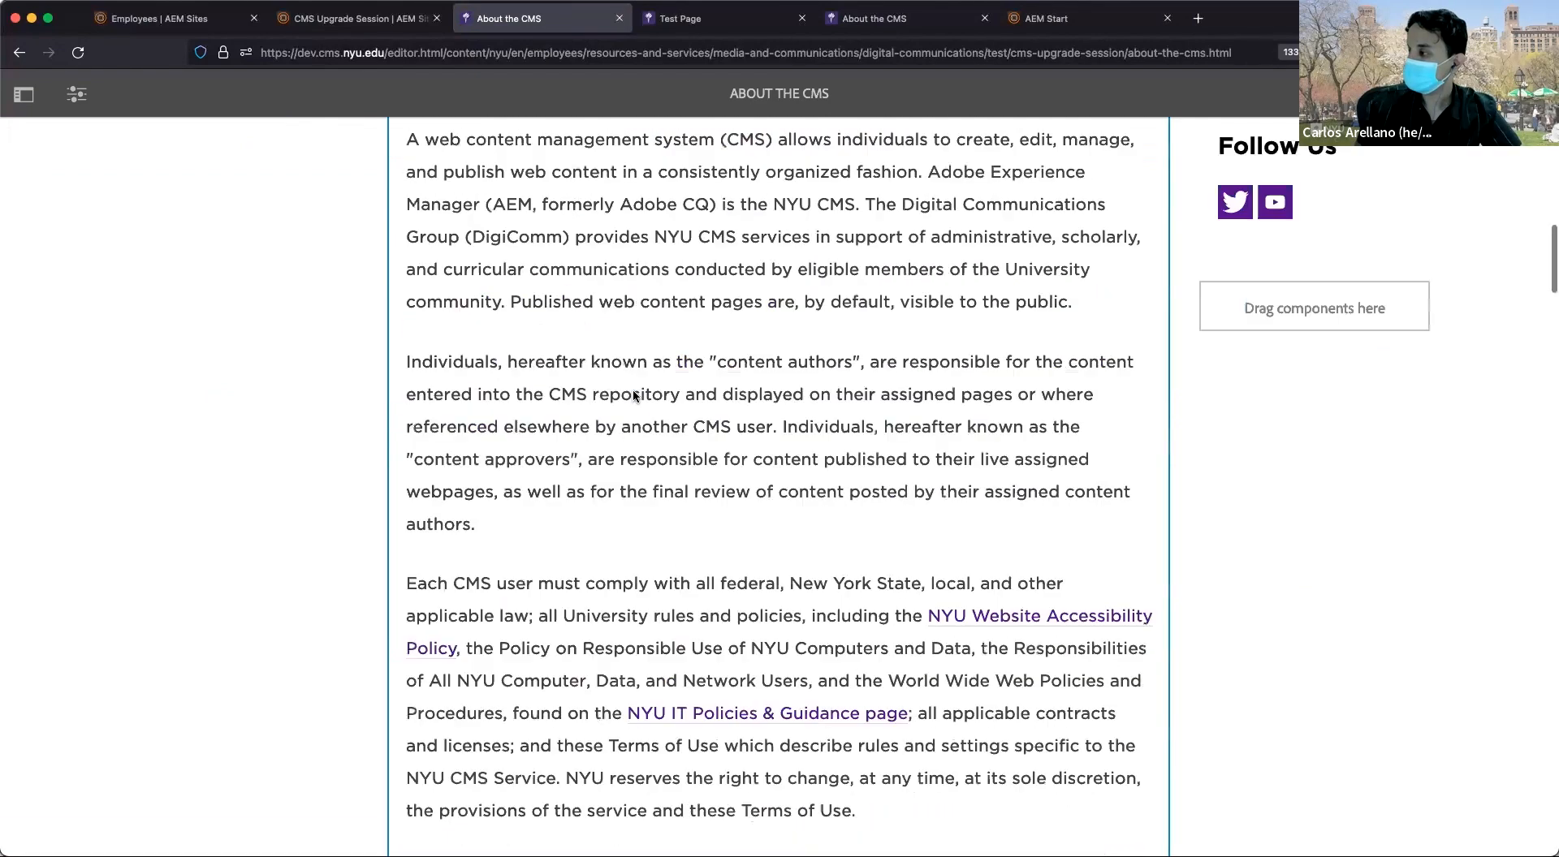
{"action": "scroll", "coordinate": [505, 318], "scroll_direction": "up", "scroll_amount": 1}
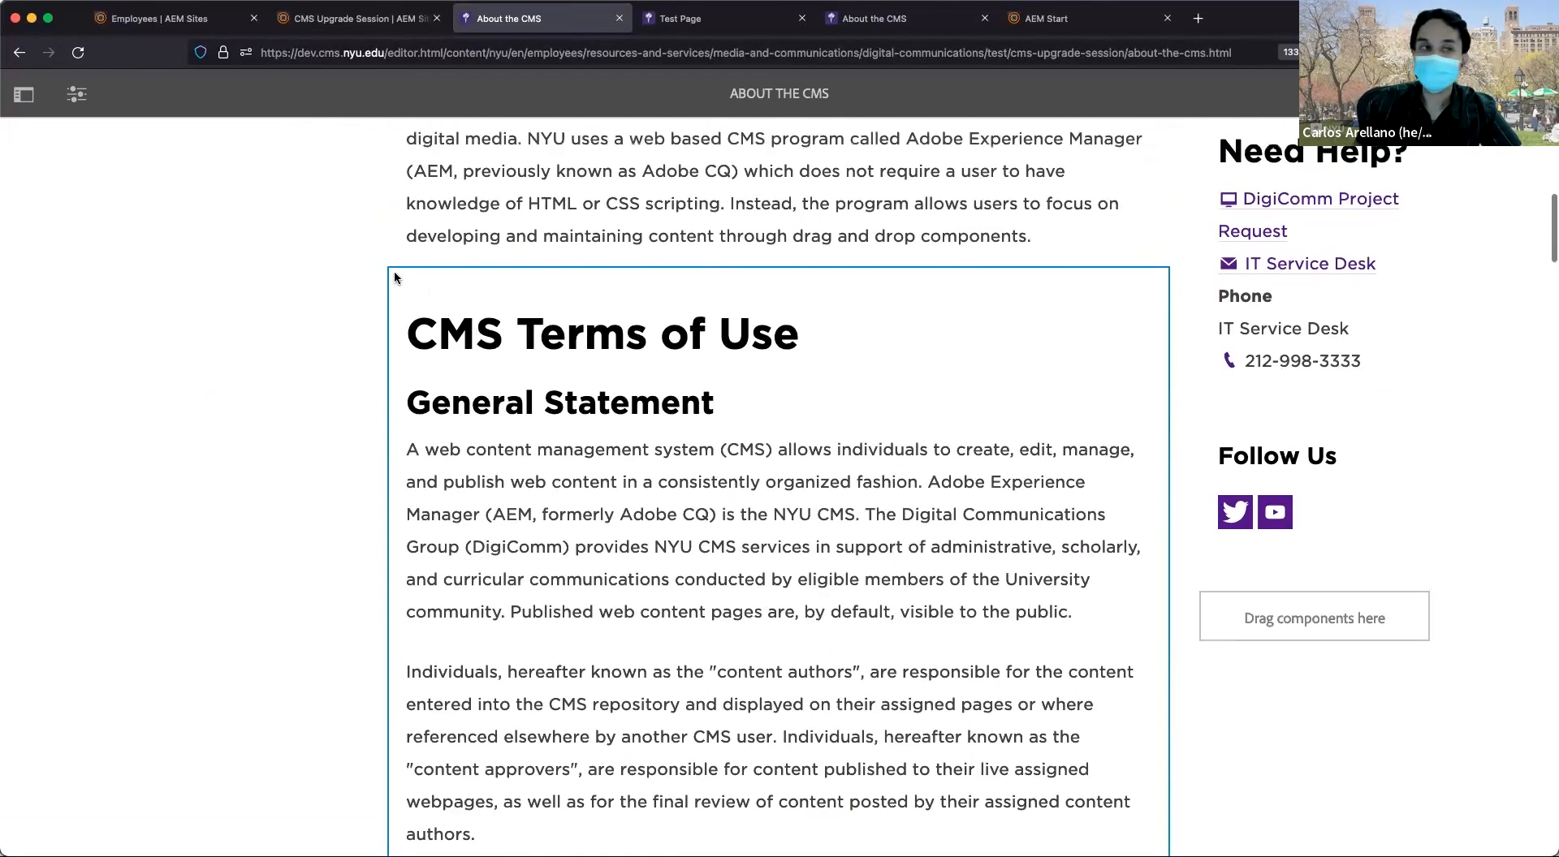
{"action": "left_click", "coordinate": [422, 303]}
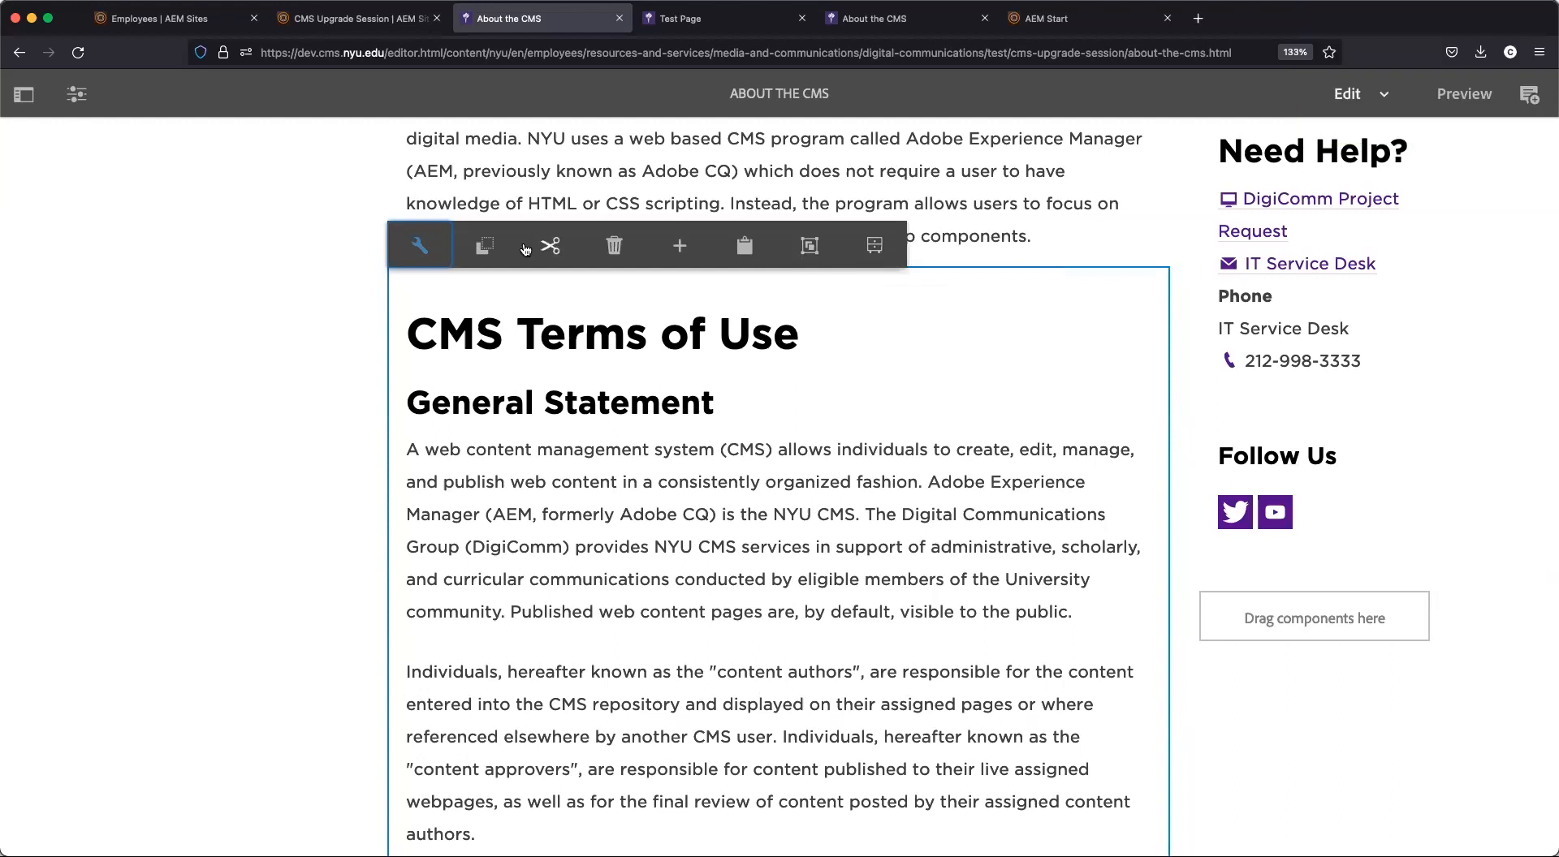
{"action": "scroll", "coordinate": [676, 399], "scroll_direction": "down", "scroll_amount": 8}
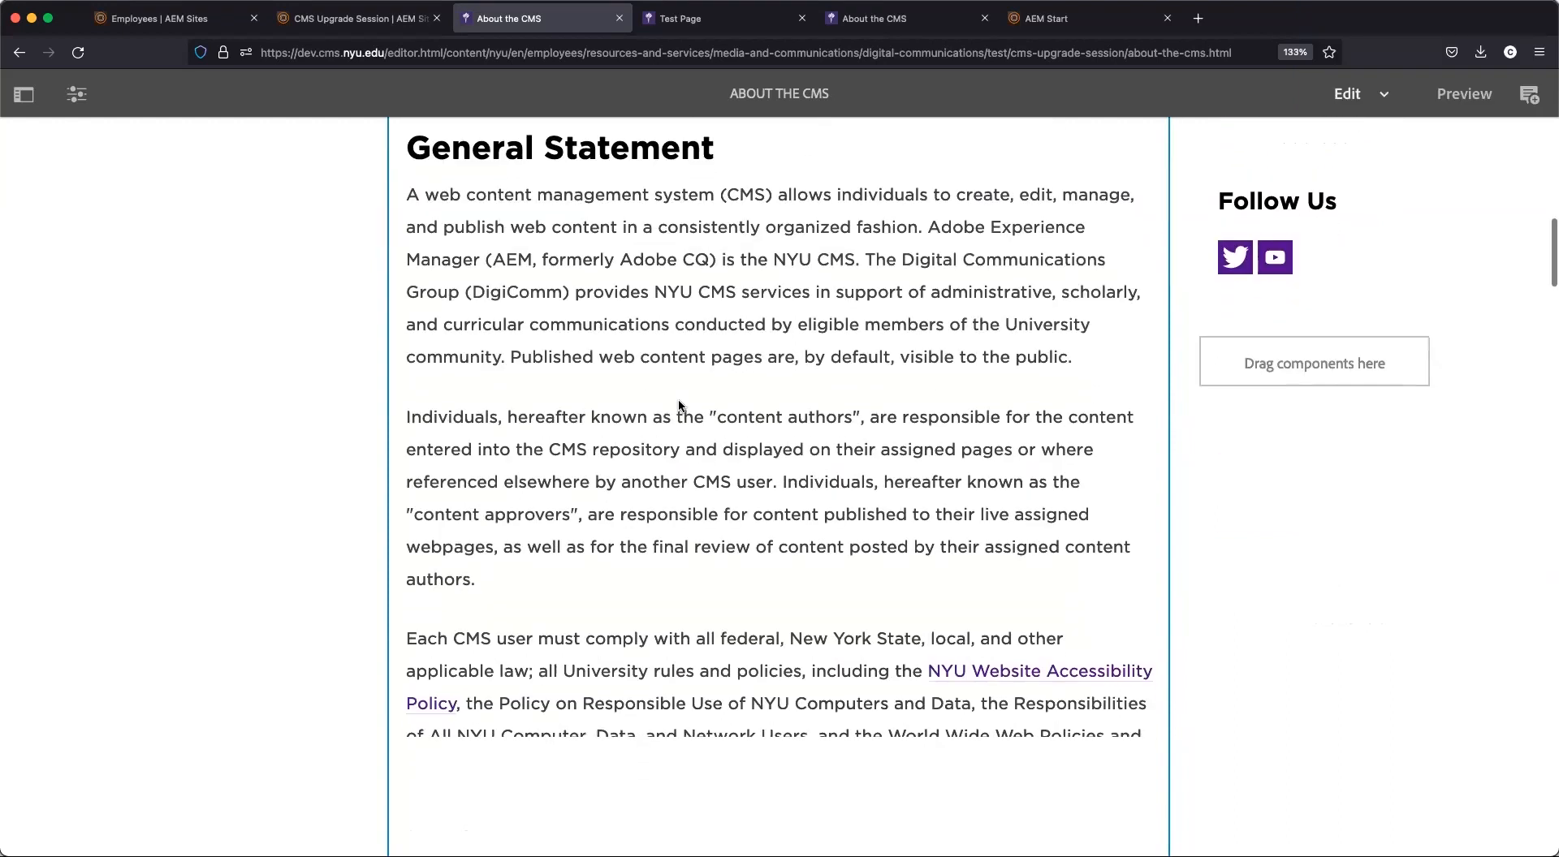
{"action": "scroll", "coordinate": [676, 401], "scroll_direction": "down", "scroll_amount": 20}
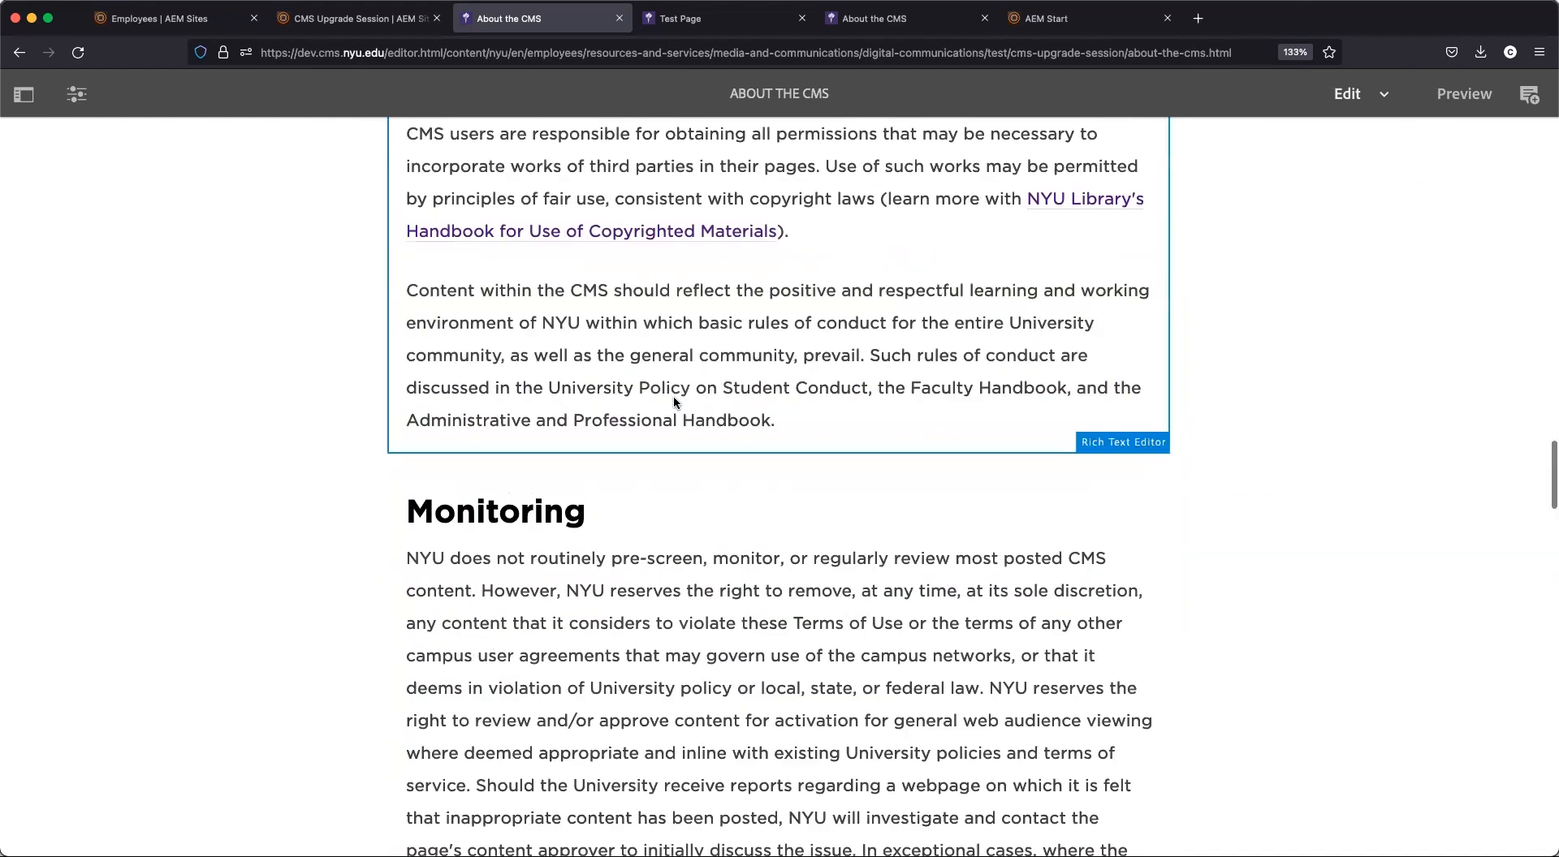
{"action": "scroll", "coordinate": [674, 400], "scroll_direction": "down", "scroll_amount": 15}
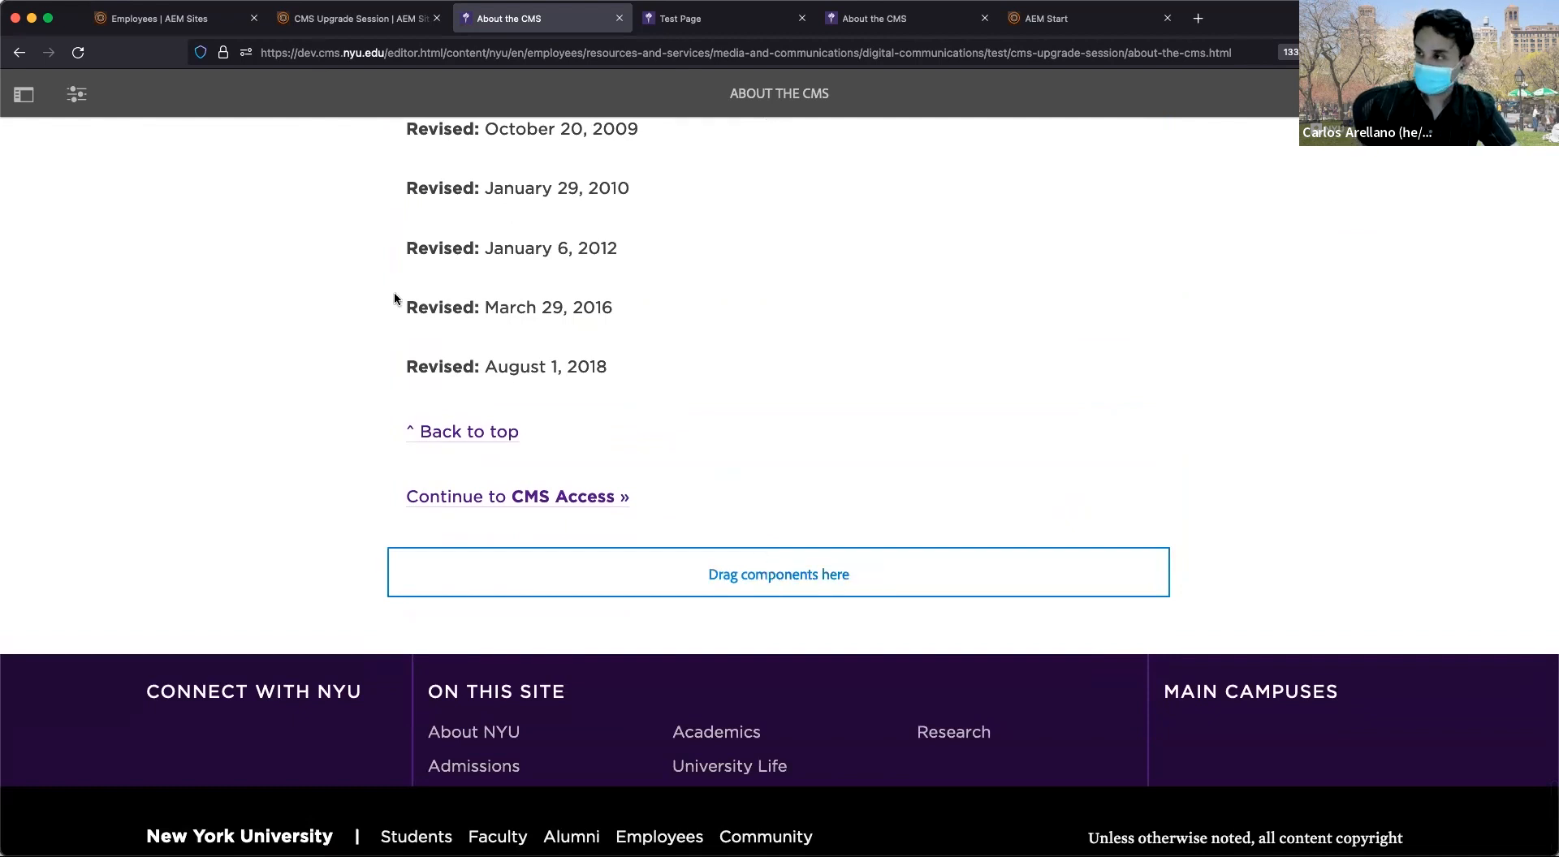
{"action": "left_click", "coordinate": [436, 585]}
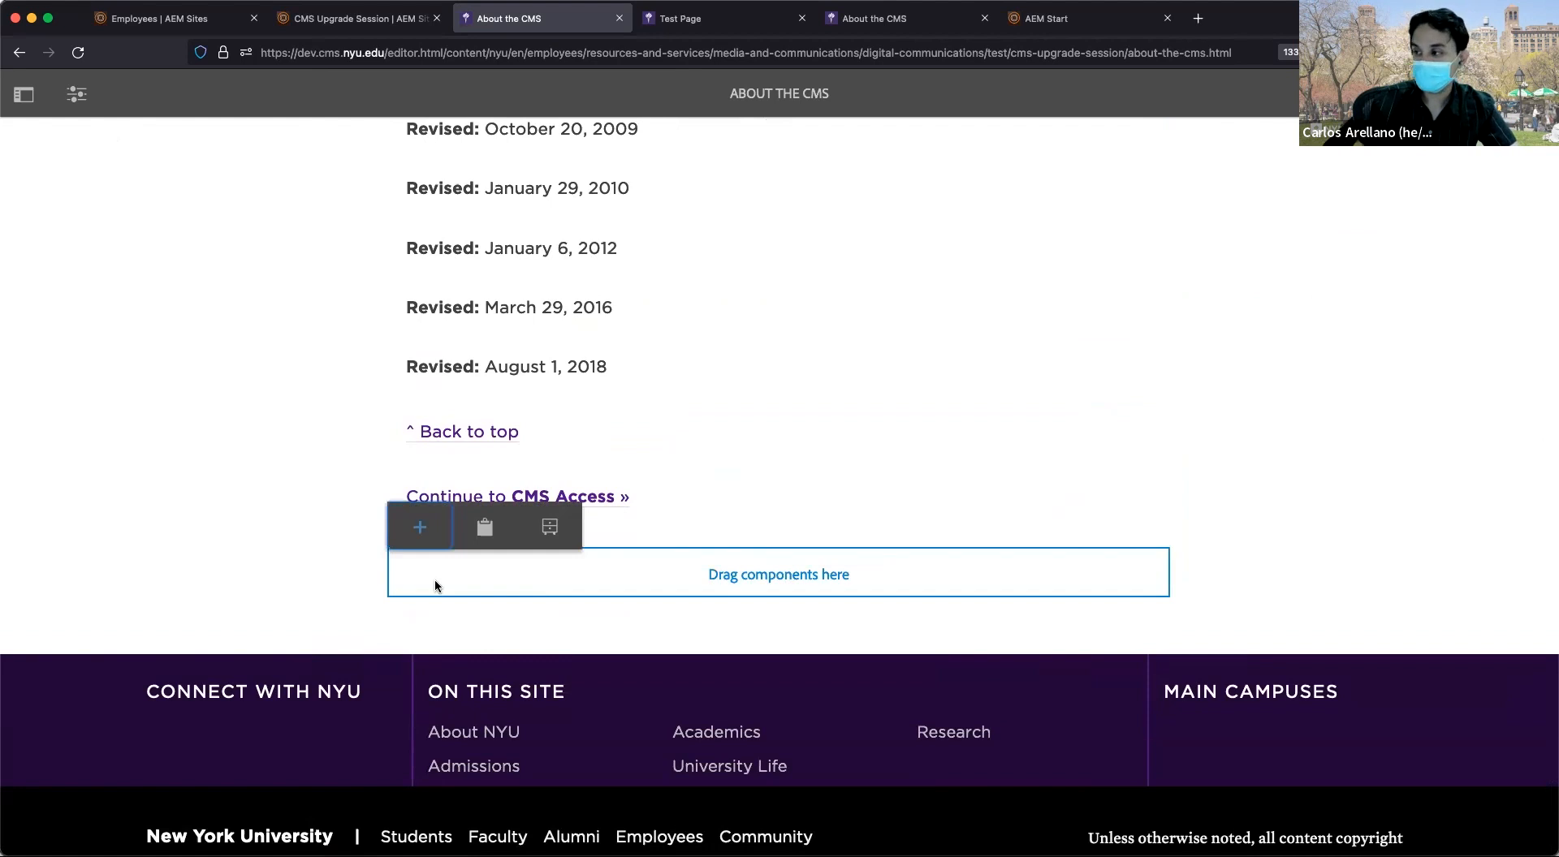
{"action": "left_click", "coordinate": [420, 528]}
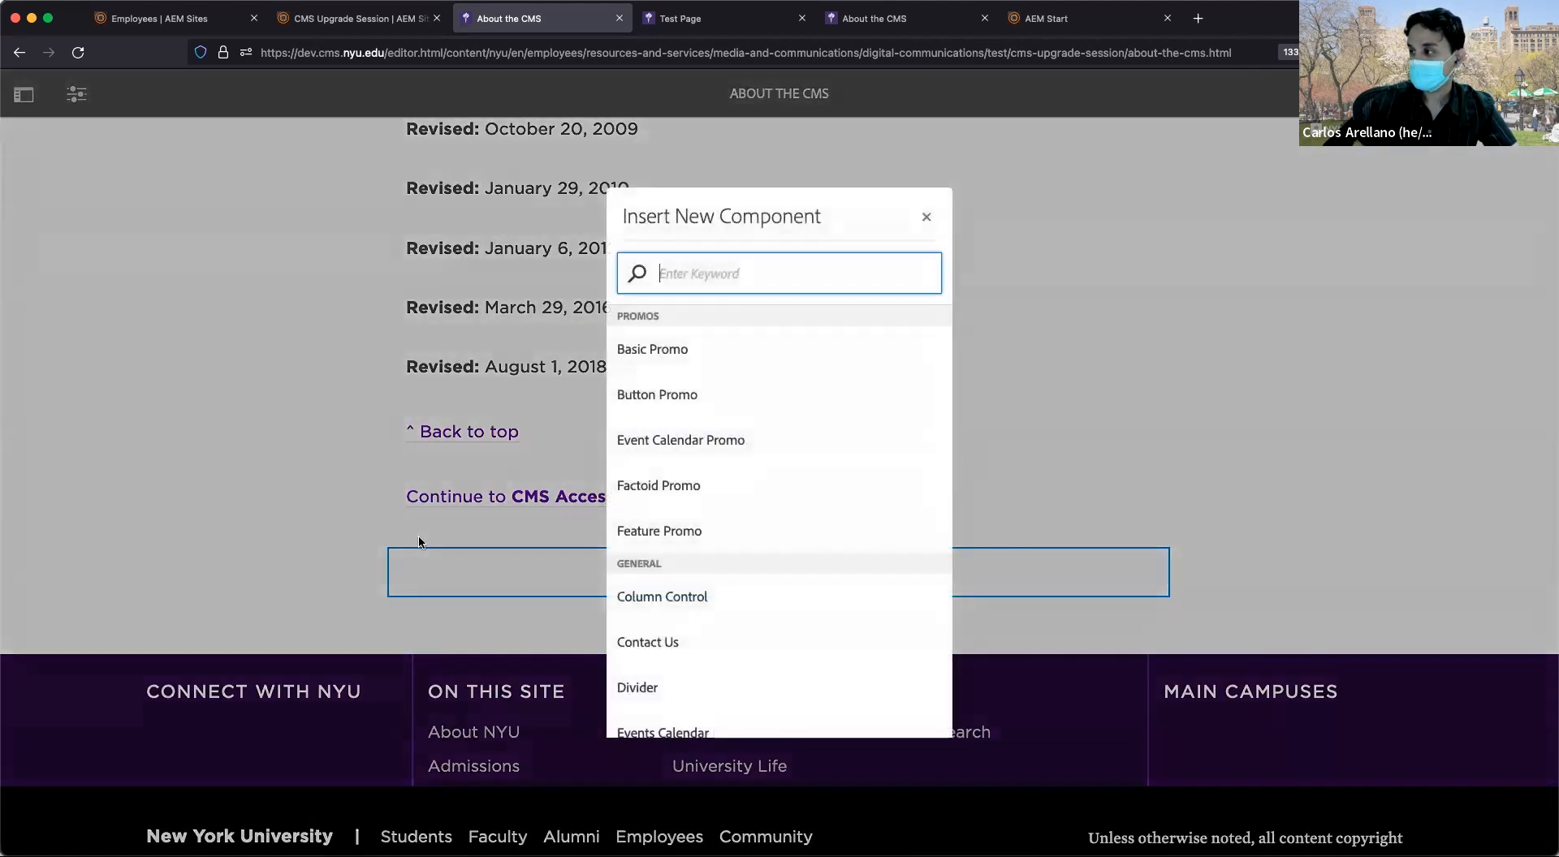
{"action": "scroll", "coordinate": [796, 555], "scroll_direction": "down", "scroll_amount": 5}
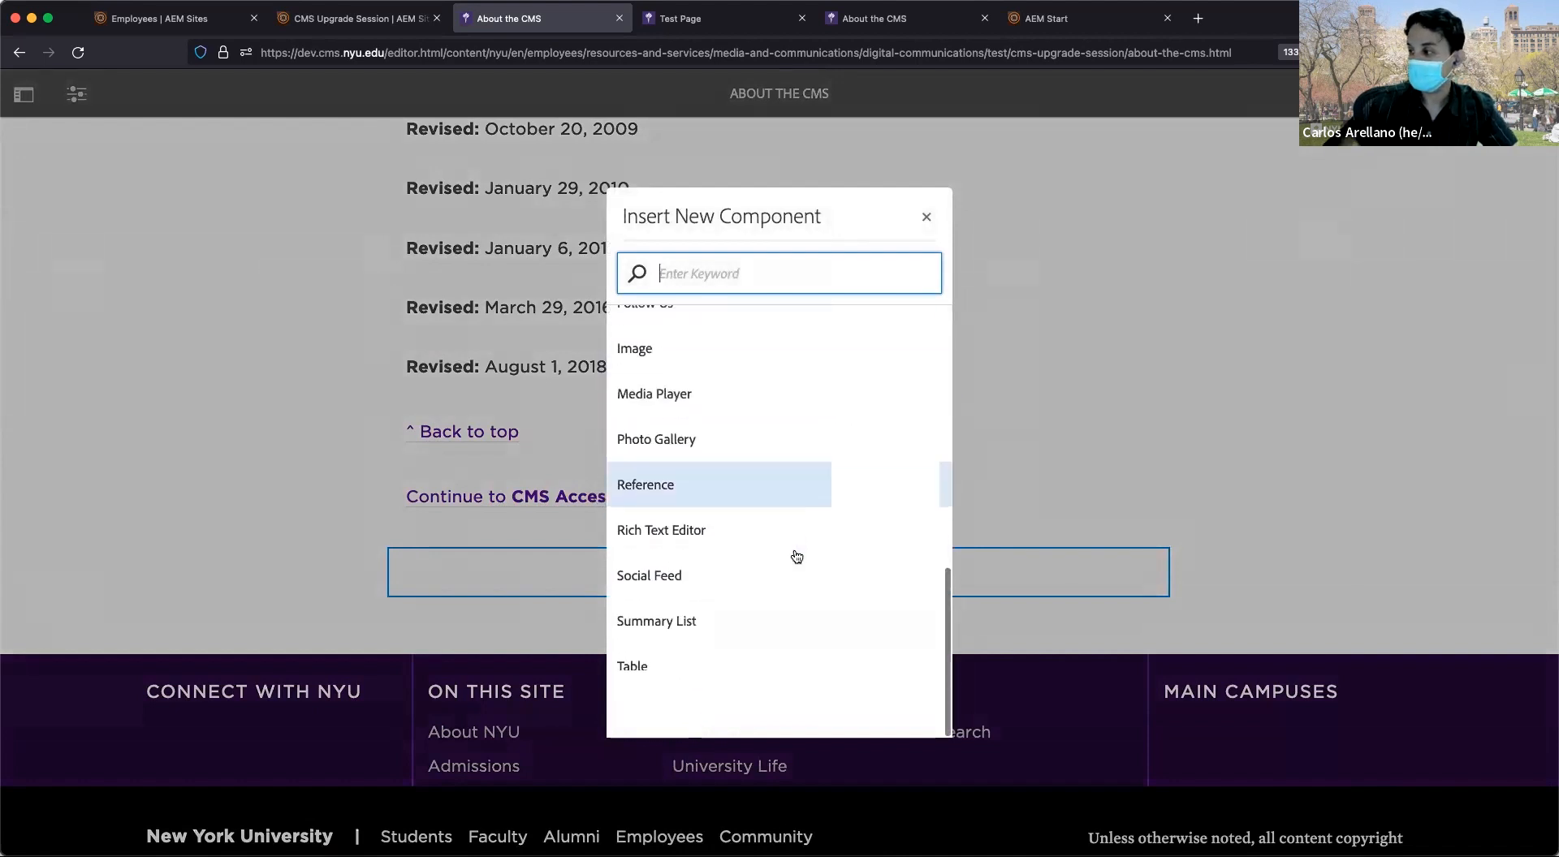
{"action": "scroll", "coordinate": [797, 557], "scroll_direction": "up", "scroll_amount": 6}
{"action": "scroll", "coordinate": [797, 557], "scroll_direction": "down", "scroll_amount": 4}
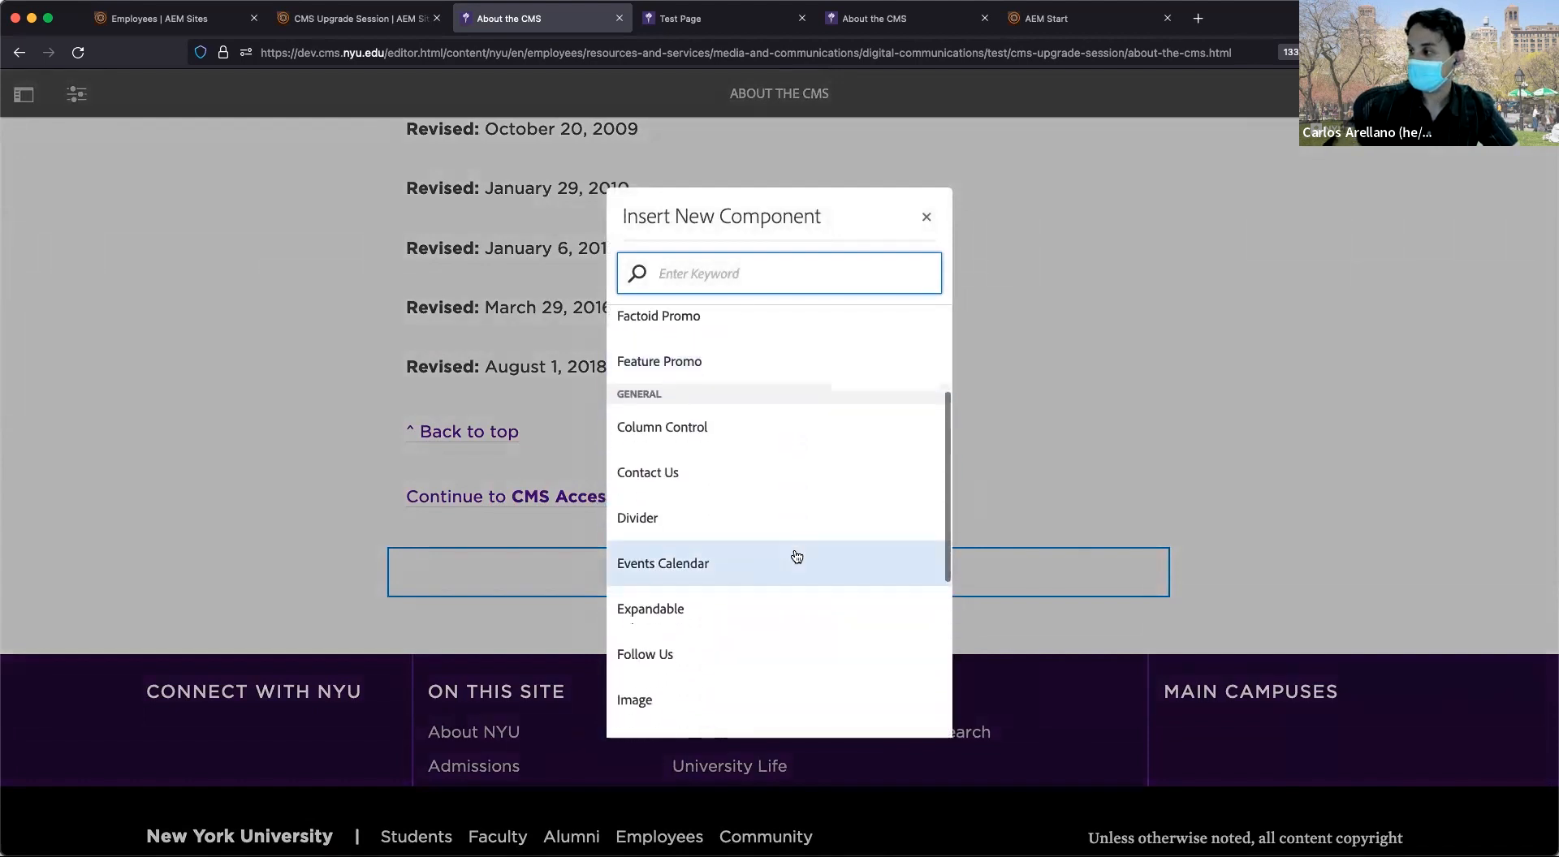
{"action": "scroll", "coordinate": [797, 556], "scroll_direction": "down", "scroll_amount": 3}
{"action": "scroll", "coordinate": [794, 552], "scroll_direction": "up", "scroll_amount": 8}
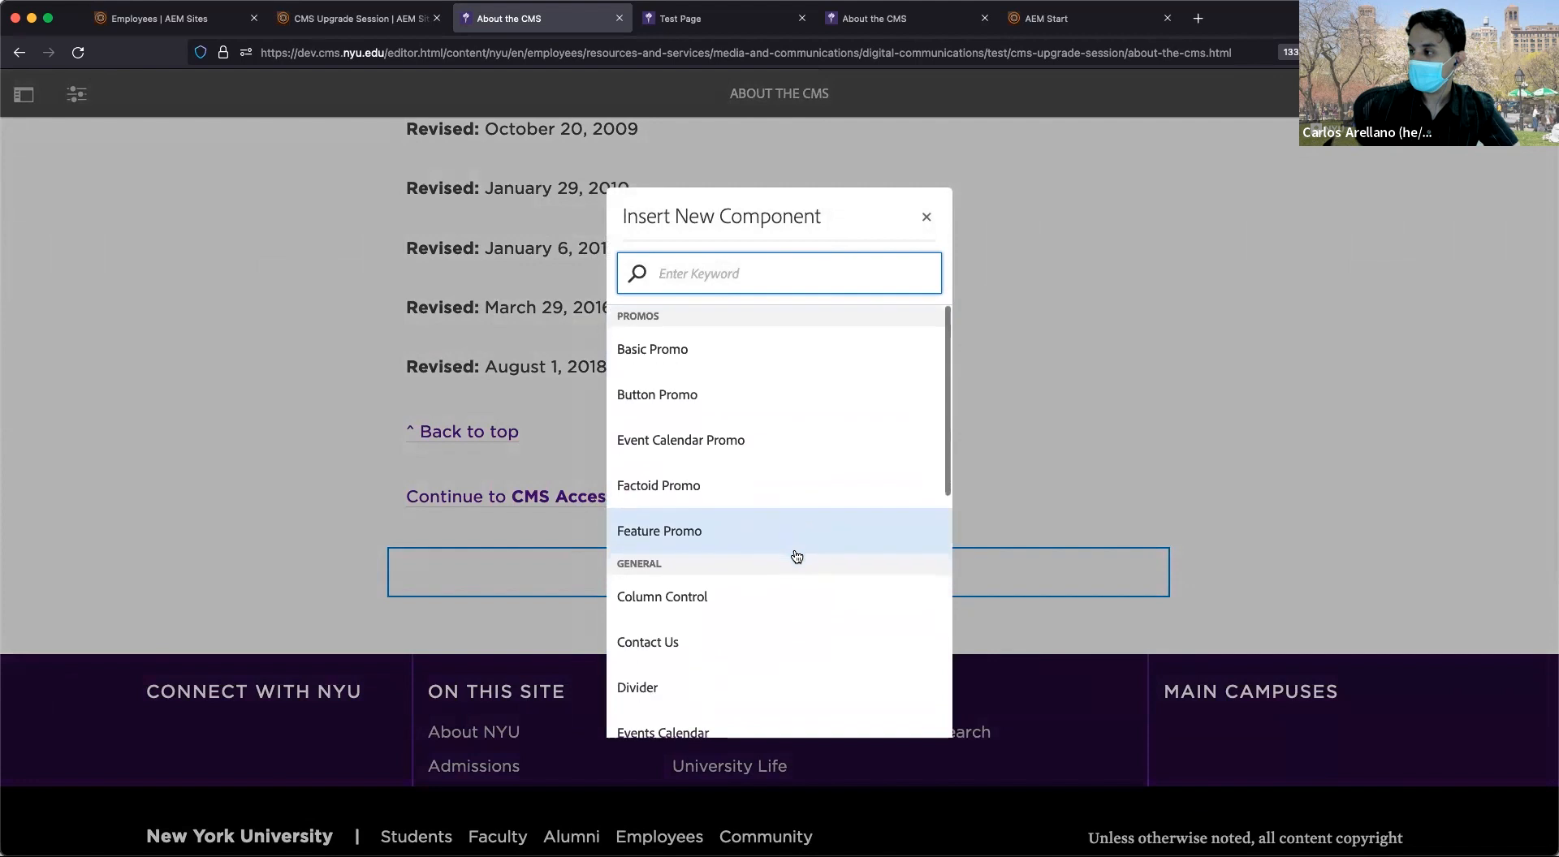
{"action": "left_click", "coordinate": [926, 217]}
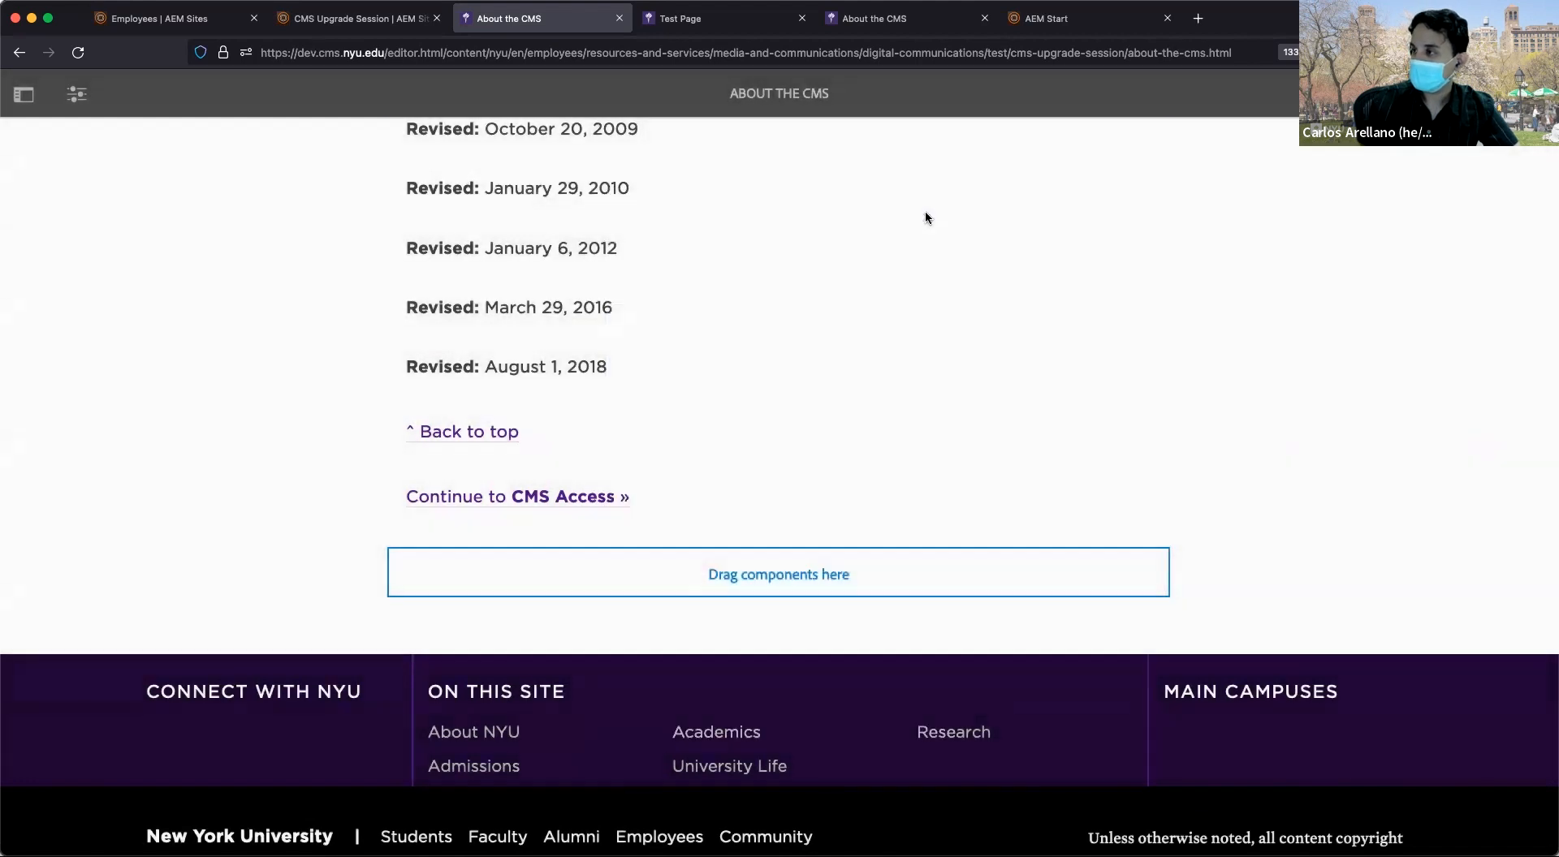
Open the side panel's Components list and scroll the page to its bottom.
{"action": "left_click", "coordinate": [25, 102]}
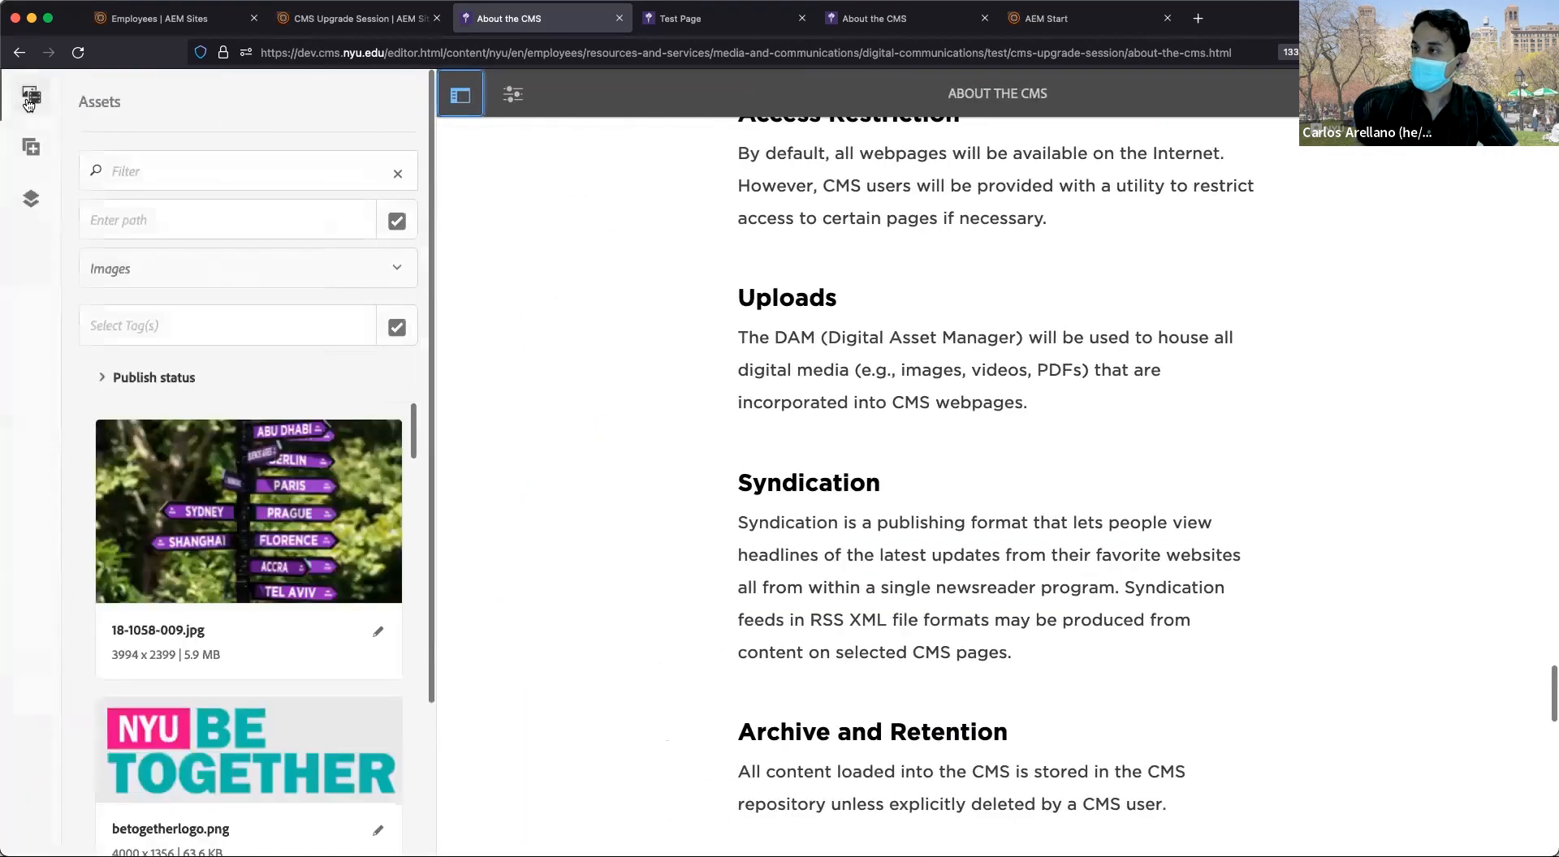
{"action": "left_click", "coordinate": [30, 145]}
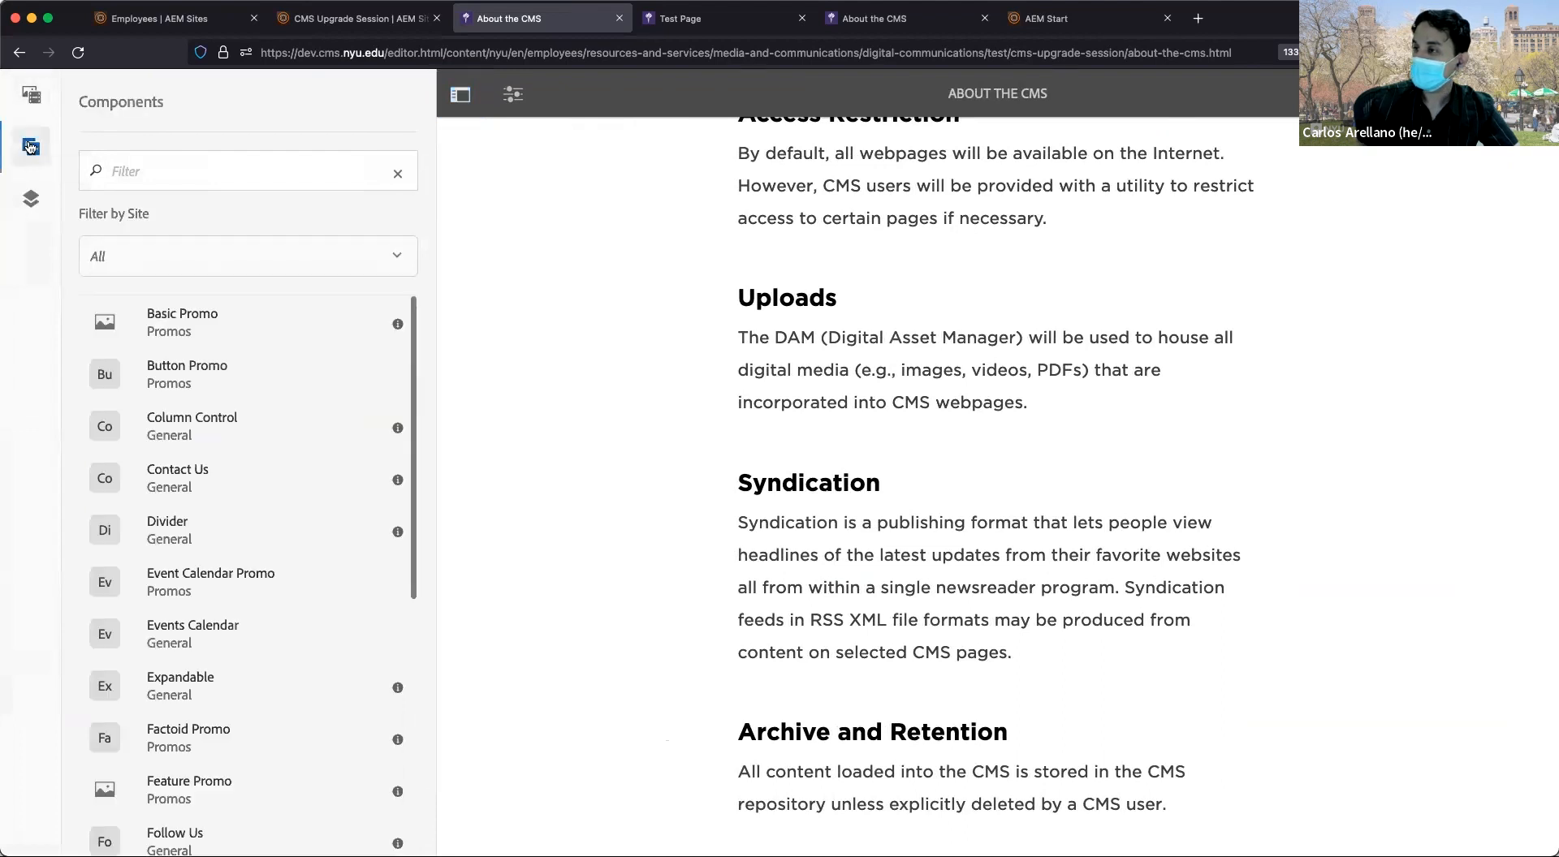
{"action": "scroll", "coordinate": [199, 410], "scroll_direction": "down", "scroll_amount": 5}
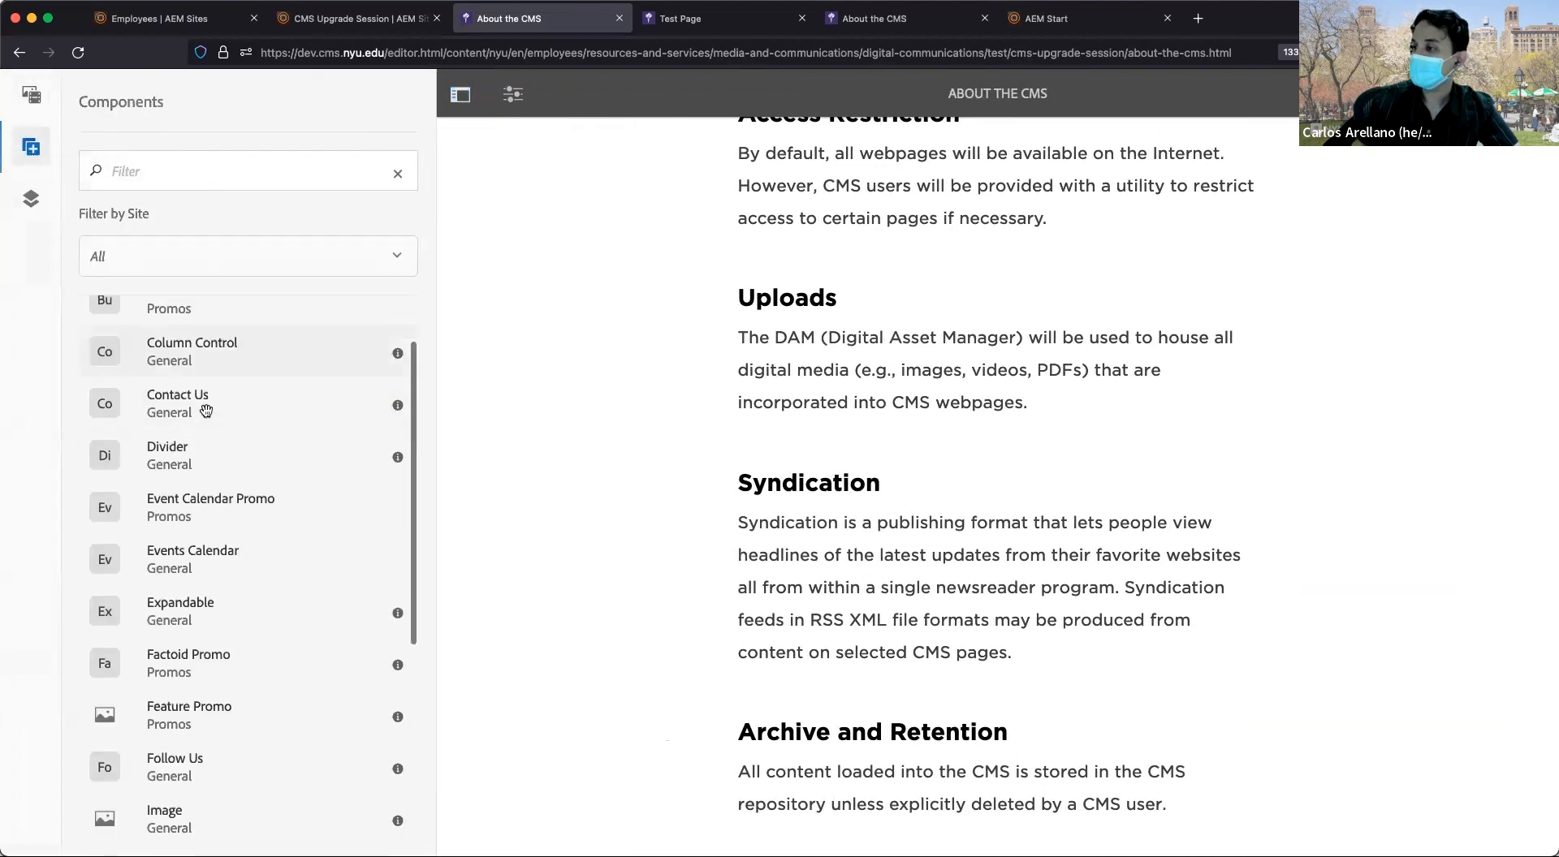
{"action": "scroll", "coordinate": [999, 672], "scroll_direction": "down", "scroll_amount": 15}
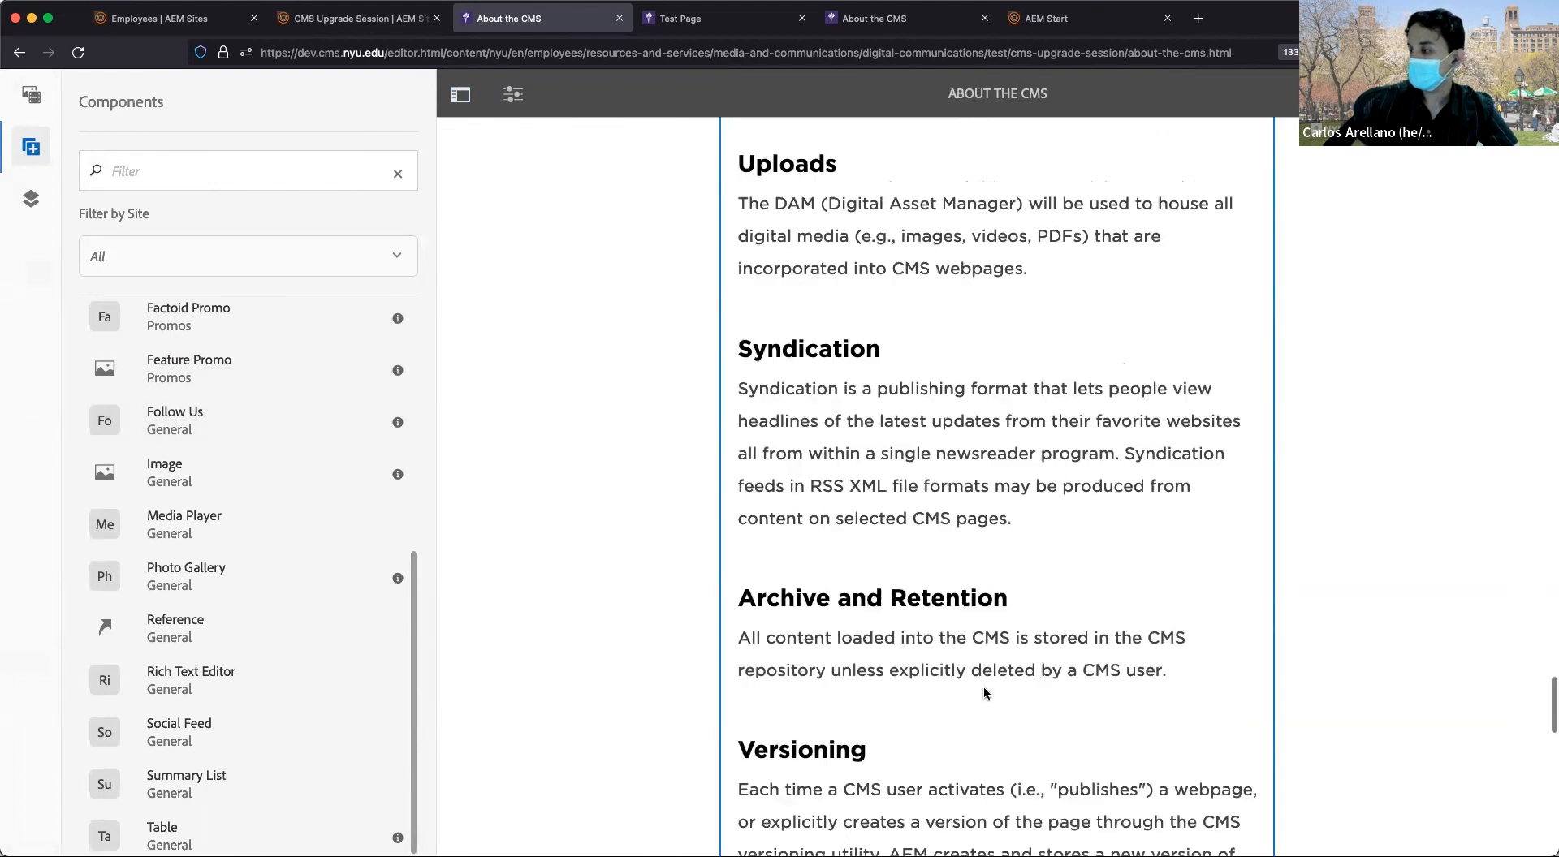
{"action": "scroll", "coordinate": [983, 690], "scroll_direction": "down", "scroll_amount": 5}
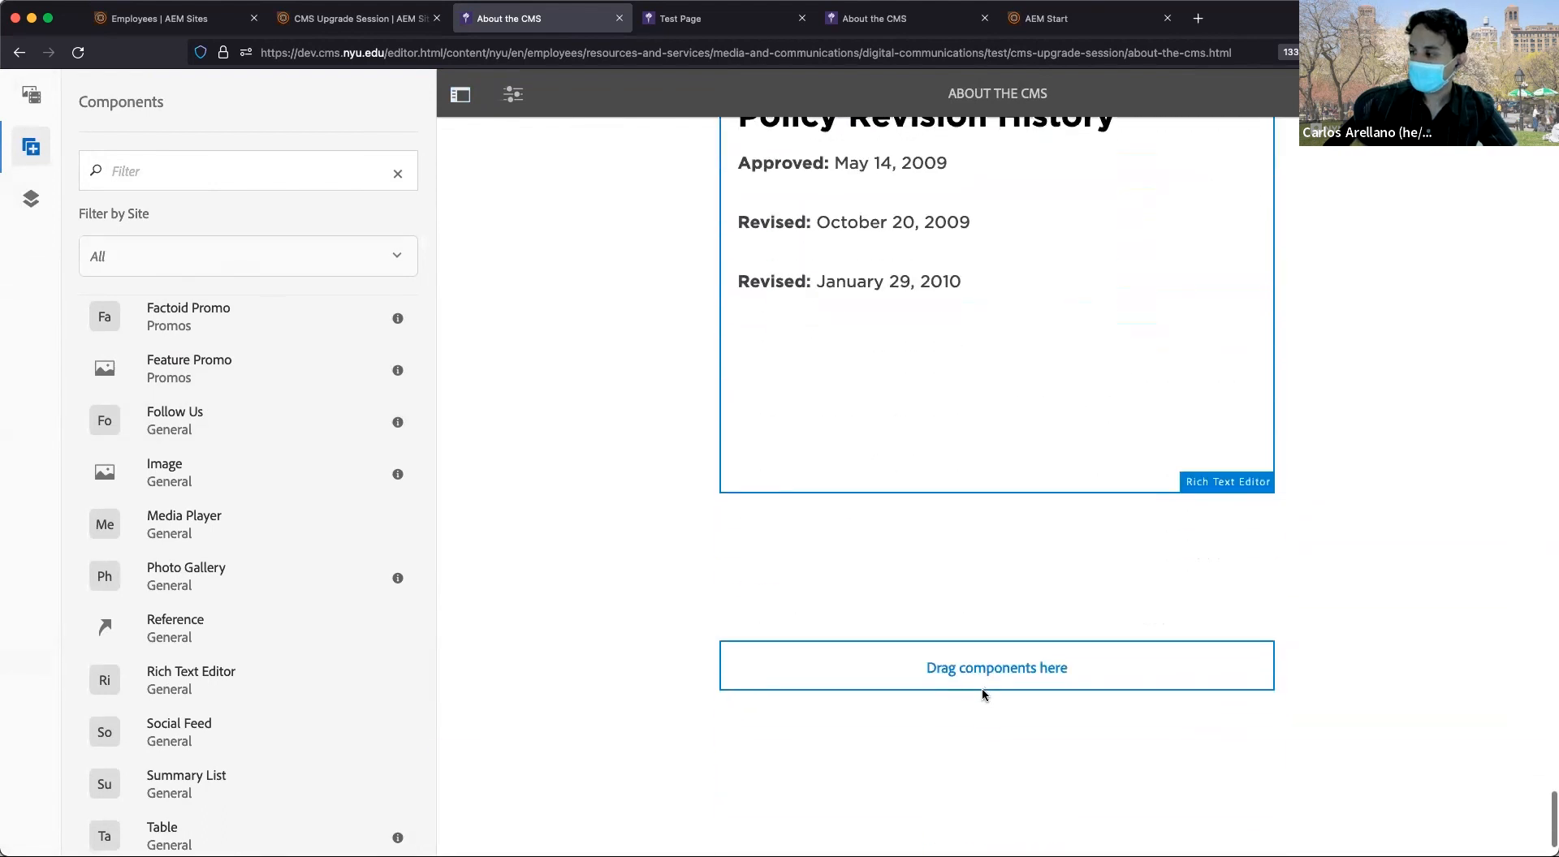
Select the empty bottom drop zone, opening and dismissing the insert-component list.
{"action": "left_click", "coordinate": [987, 670]}
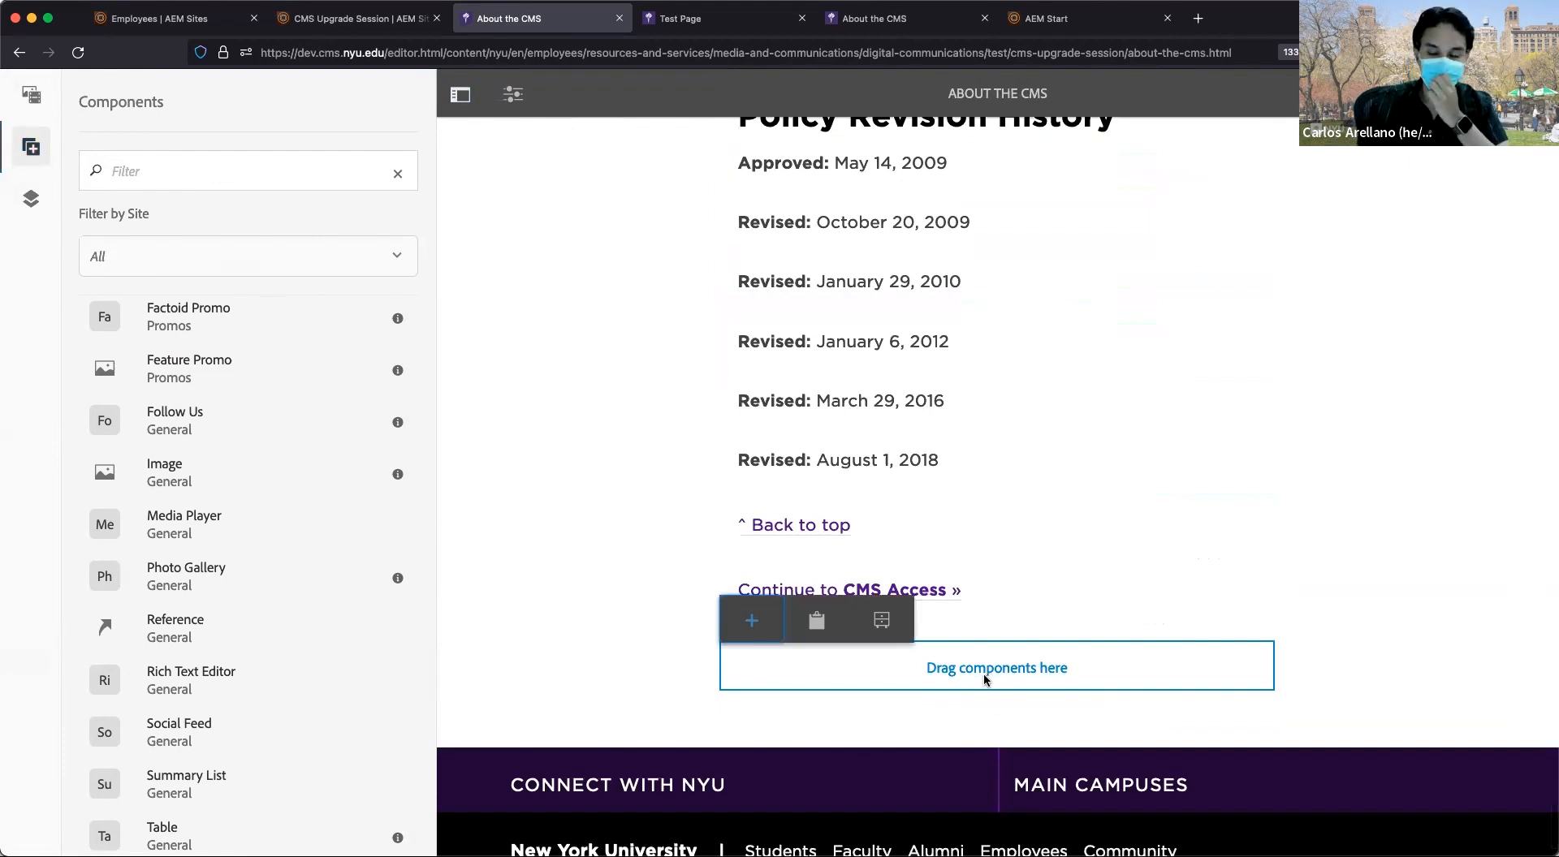
{"action": "left_click", "coordinate": [752, 622]}
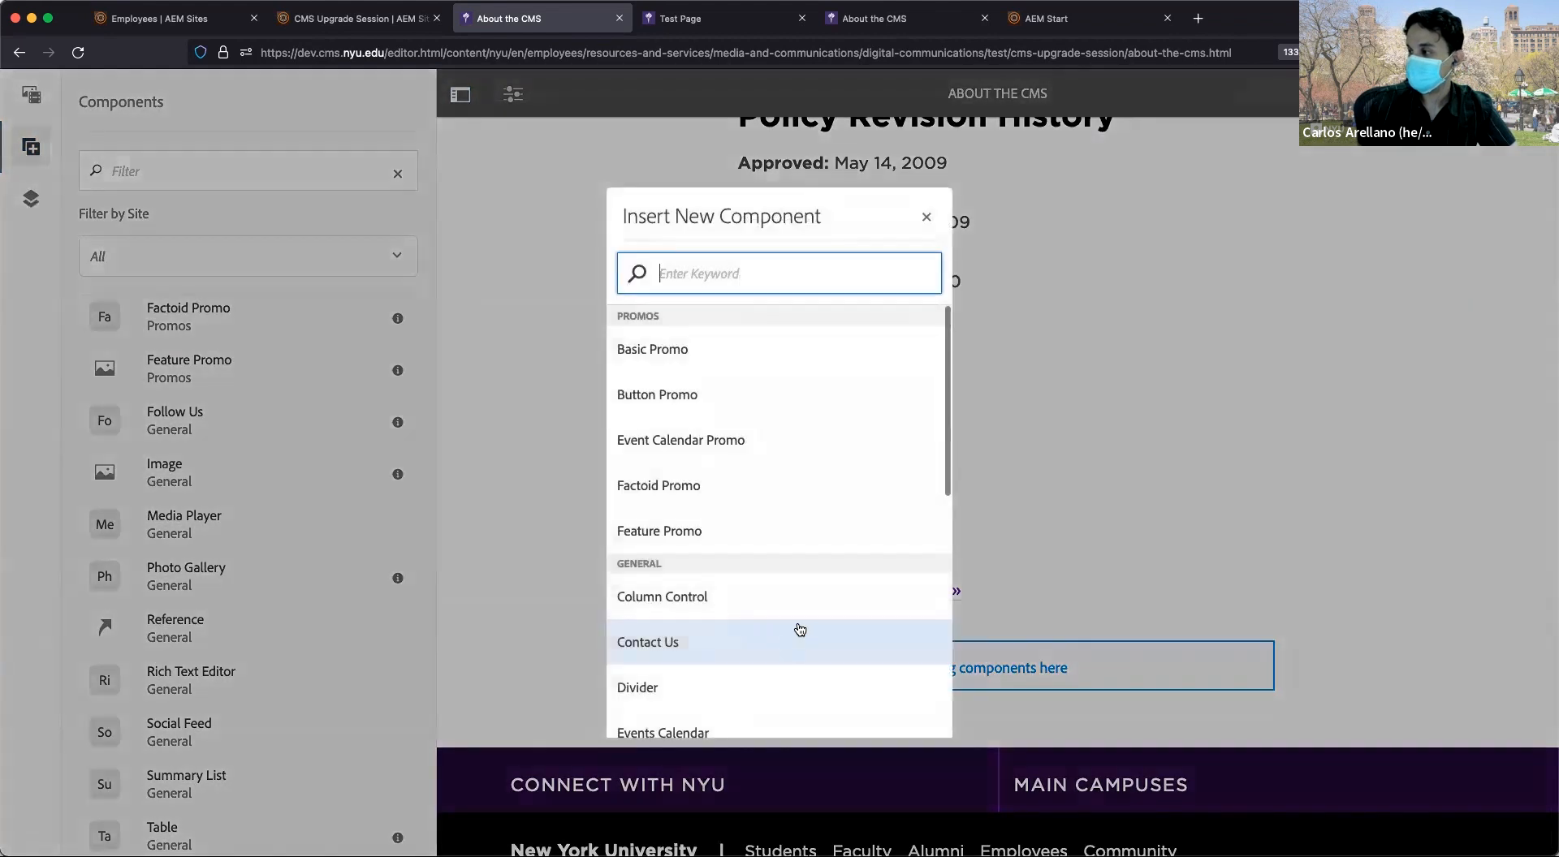
{"action": "left_click", "coordinate": [926, 217]}
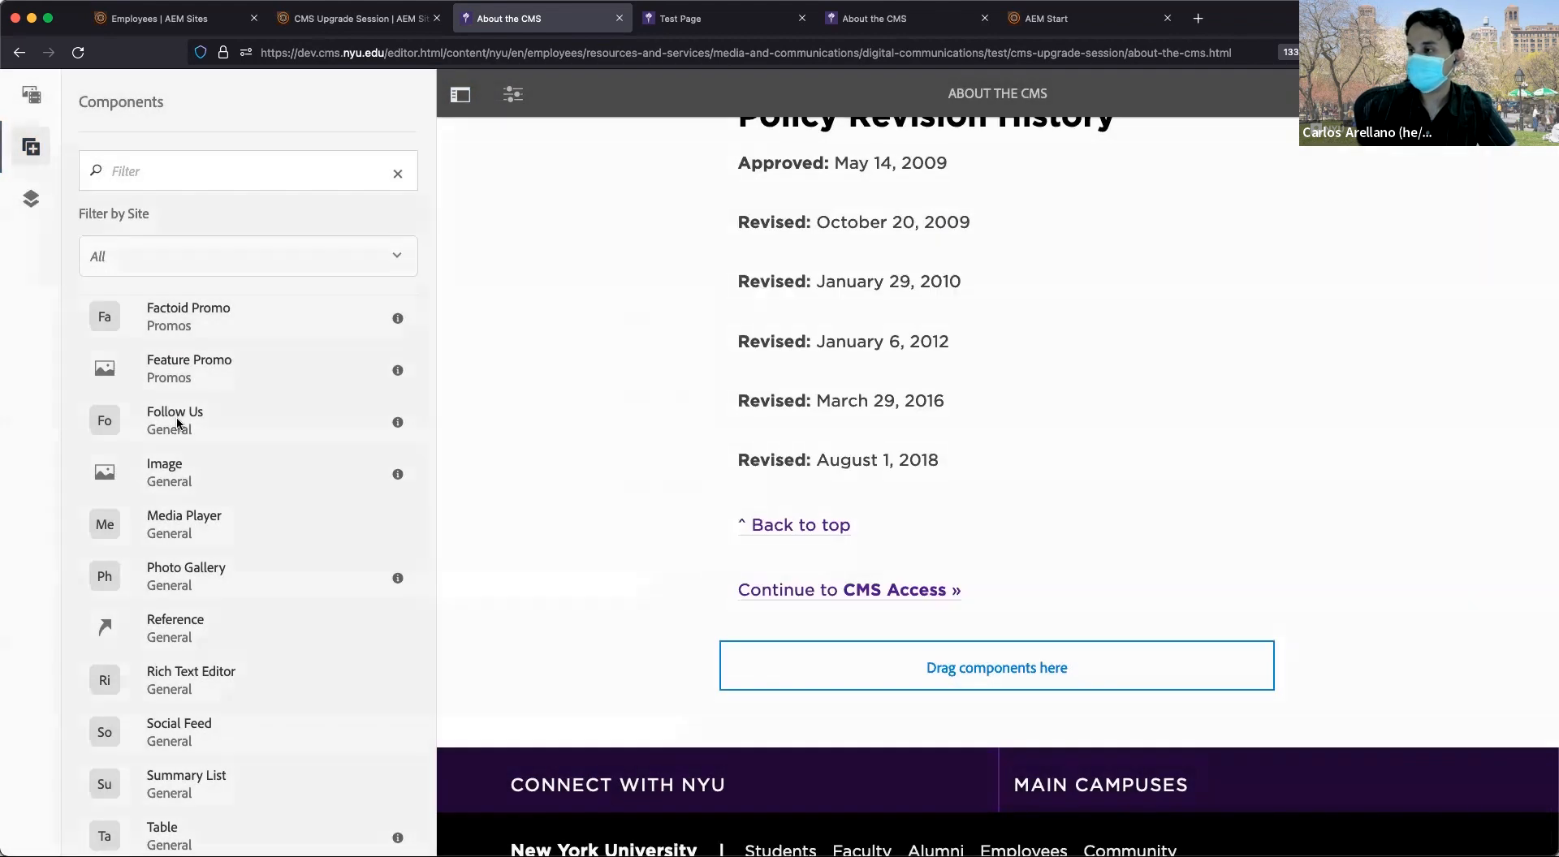
{"action": "left_click", "coordinate": [949, 673]}
{"action": "scroll", "coordinate": [220, 540], "scroll_direction": "down", "scroll_amount": 1}
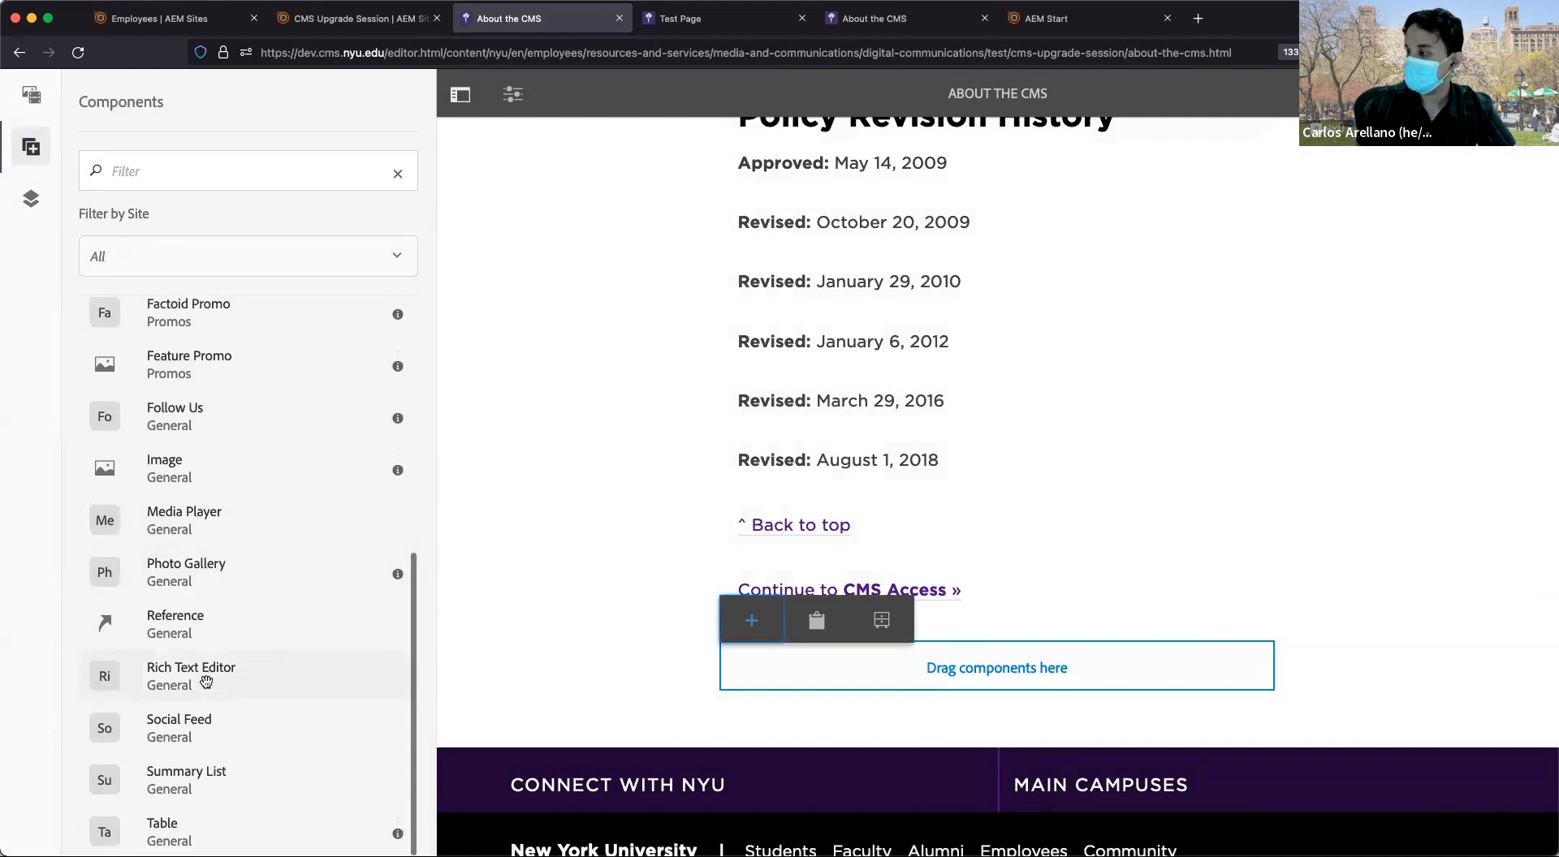
Drop a Rich Text Editor into the bottom drop zone and an Image component below it.
{"action": "left_click_drag", "start_coordinate": [207, 682], "coordinate": [992, 667]}
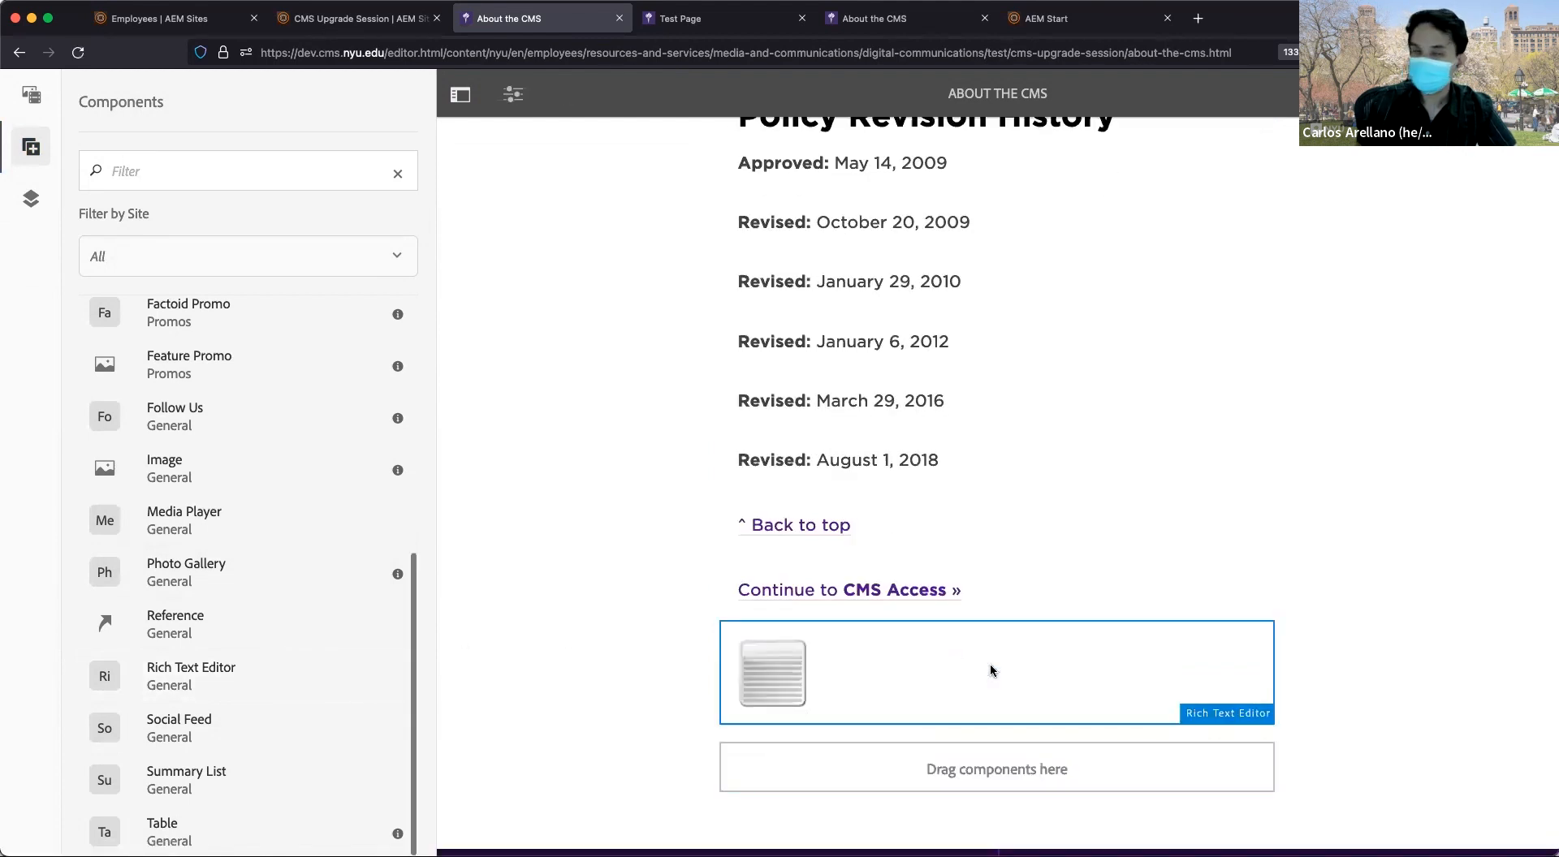
{"action": "scroll", "coordinate": [972, 659], "scroll_direction": "down", "scroll_amount": 3}
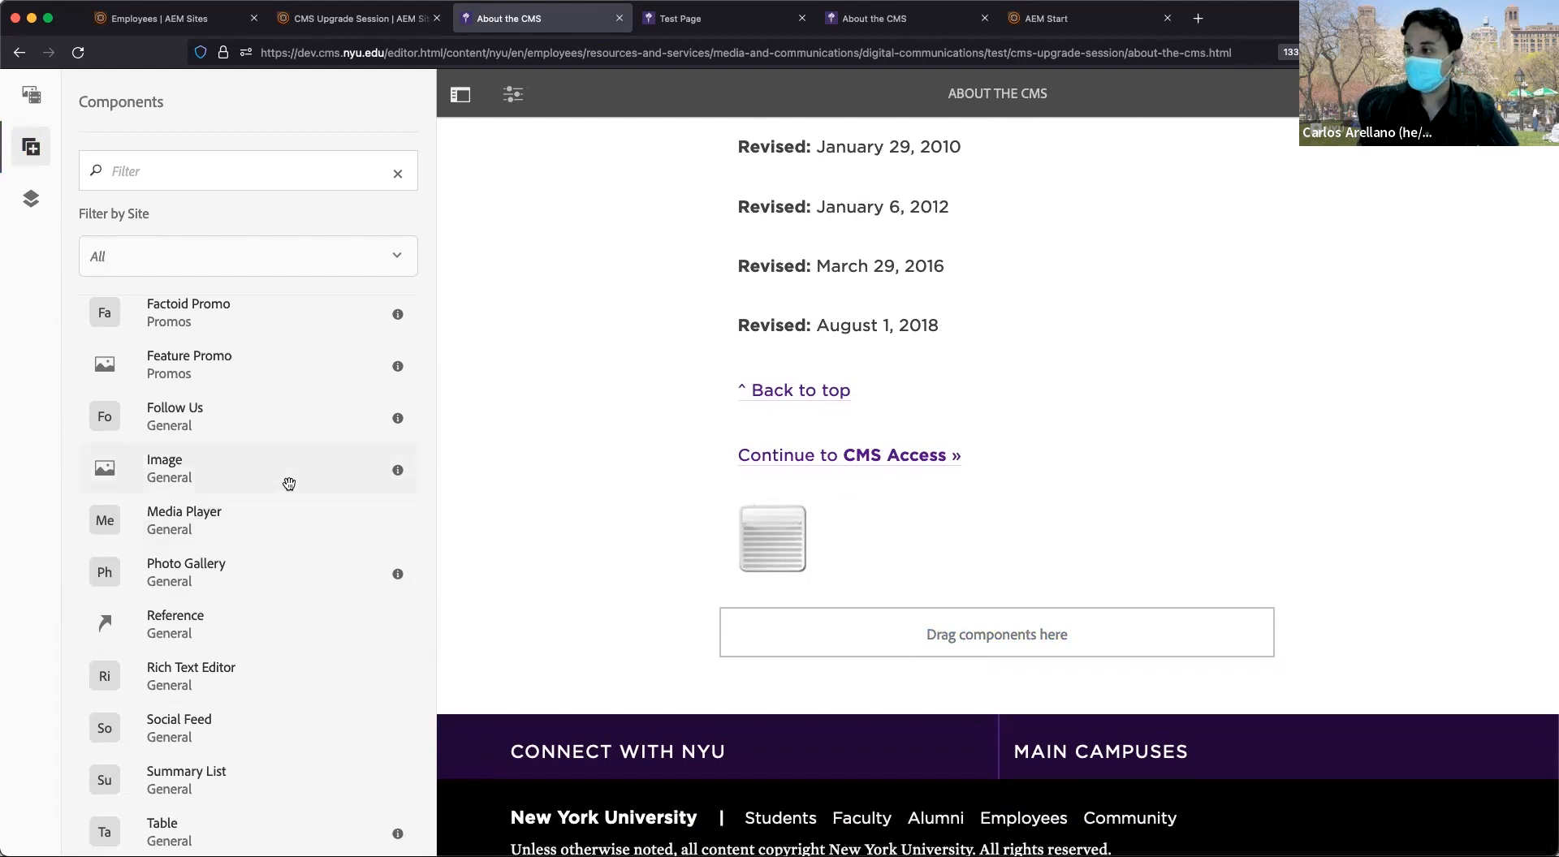
{"action": "left_click_drag", "start_coordinate": [219, 467], "coordinate": [918, 630]}
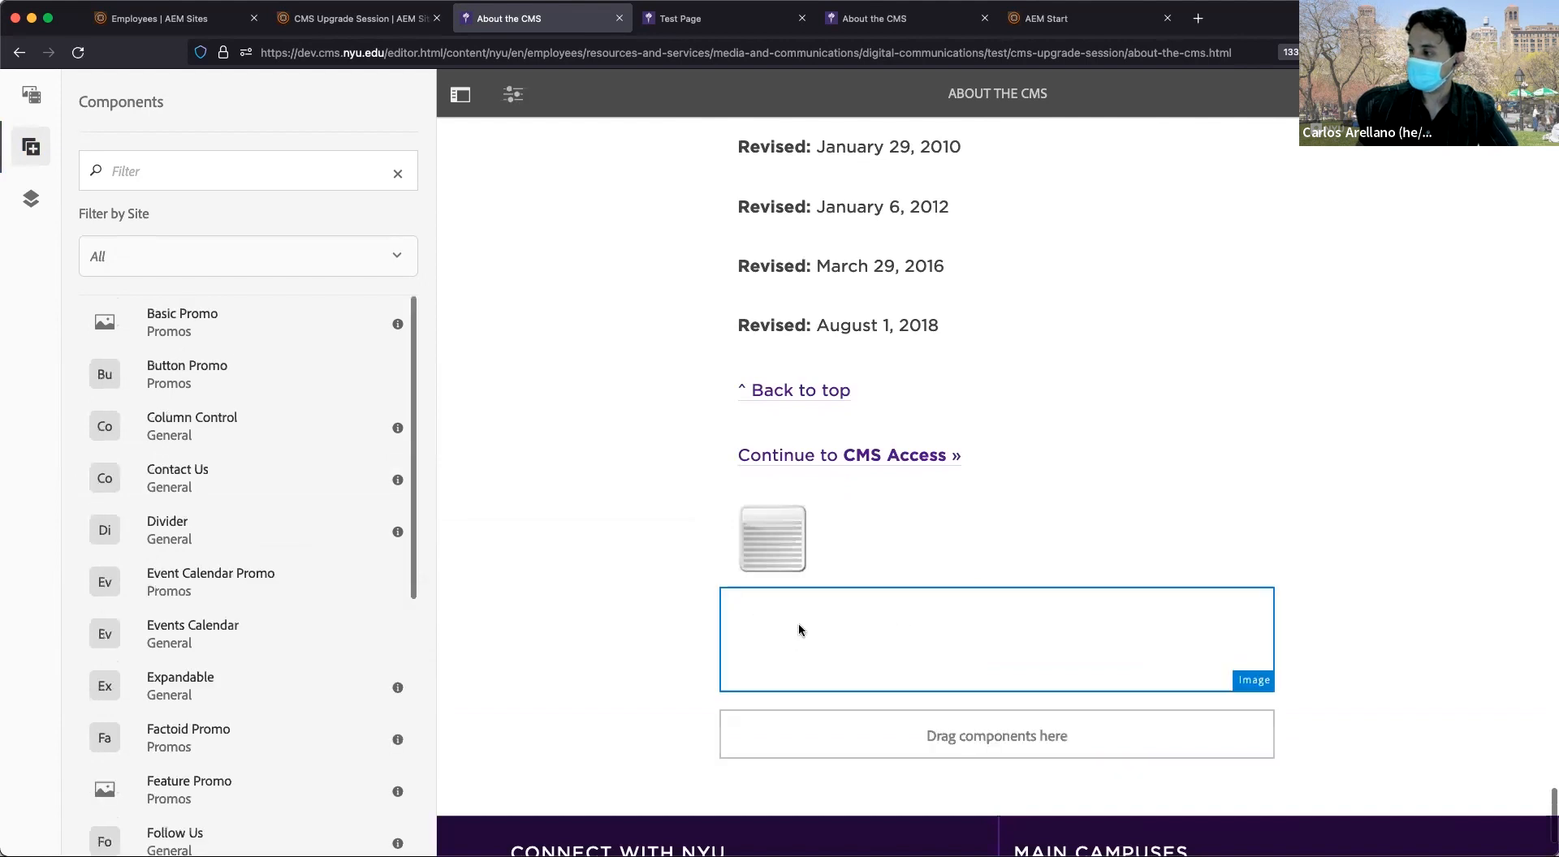
Open the empty rich text block's configuration dialog for editing.
{"action": "left_click", "coordinate": [817, 664]}
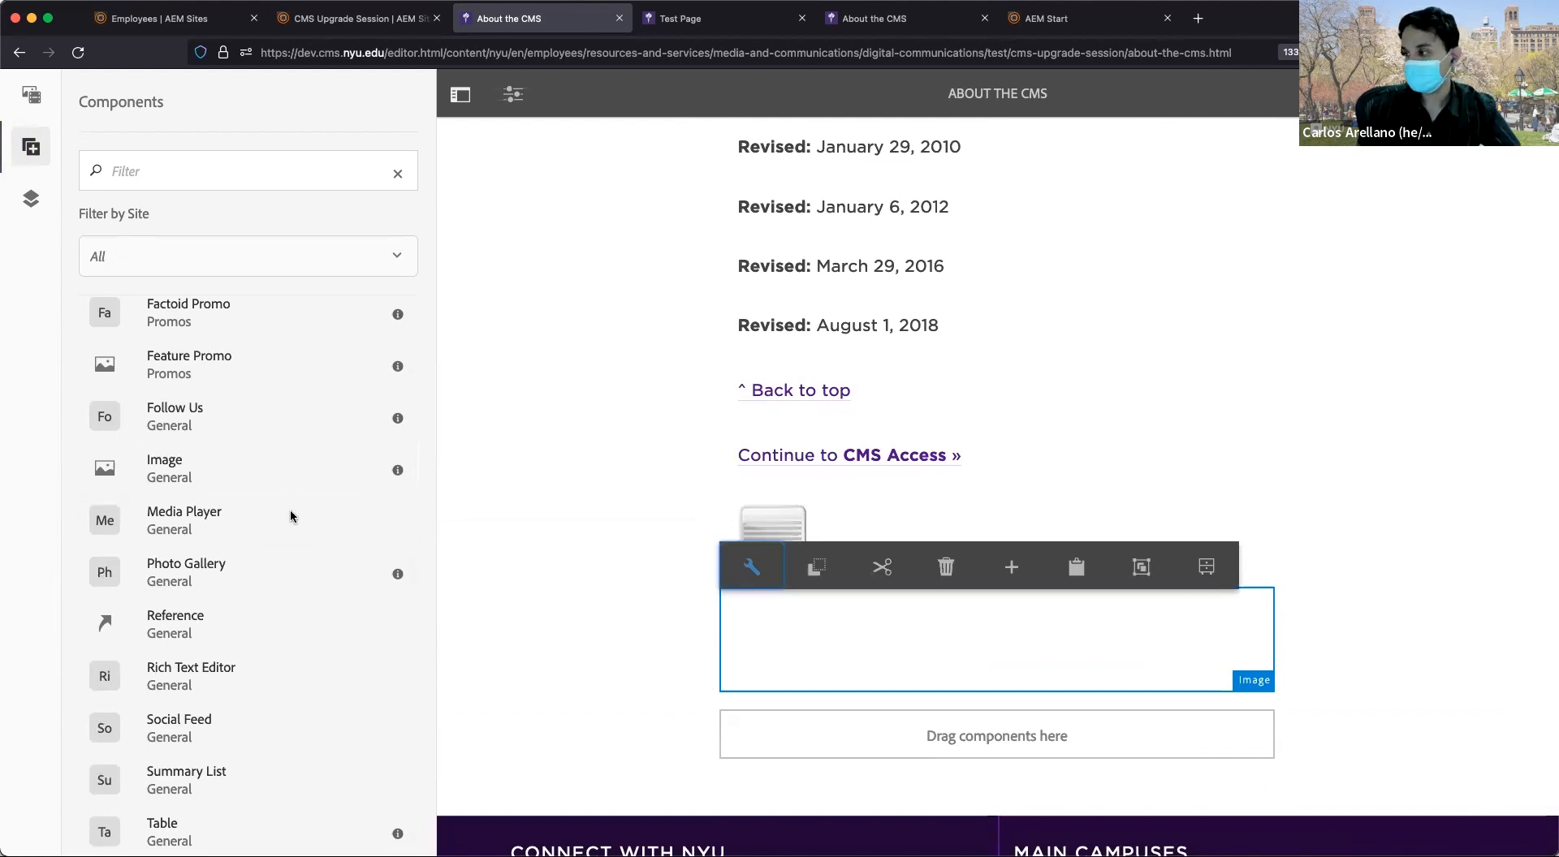
{"action": "left_click", "coordinate": [593, 487]}
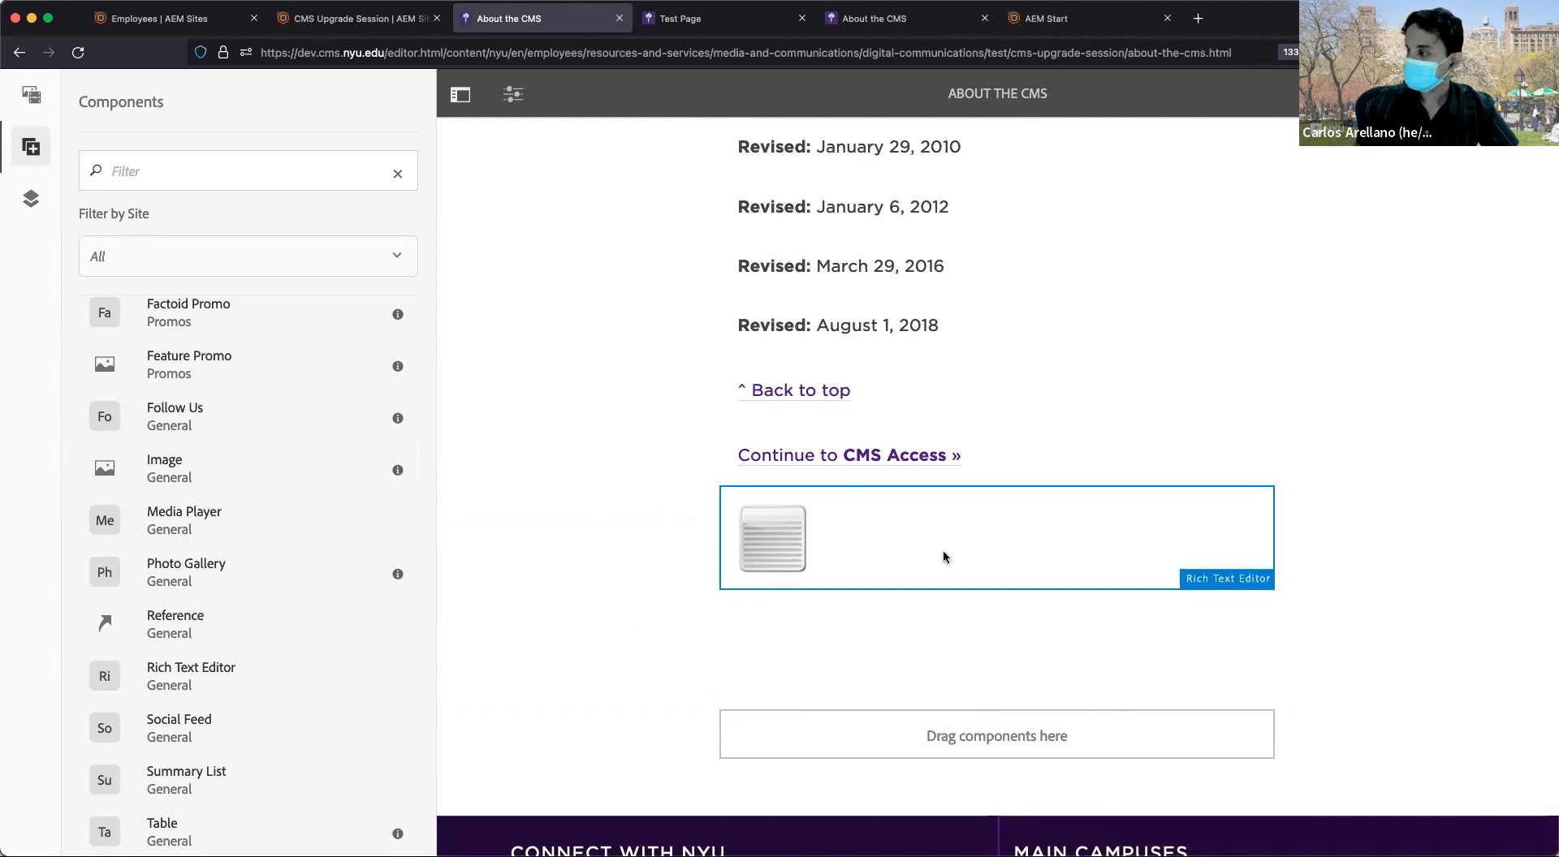
{"action": "left_click", "coordinate": [945, 557]}
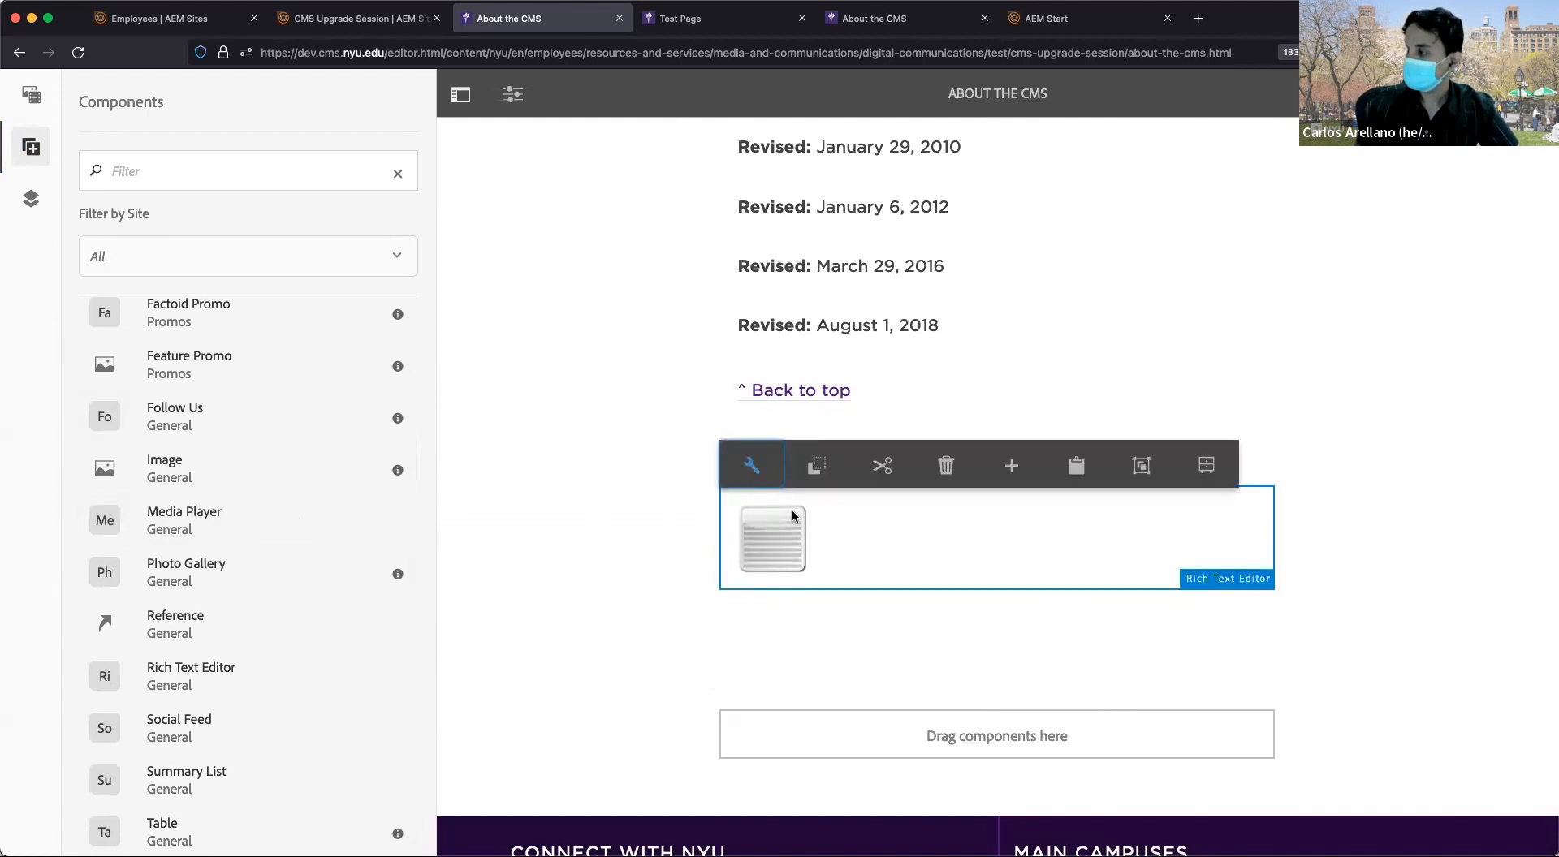
{"action": "left_click", "coordinate": [763, 469]}
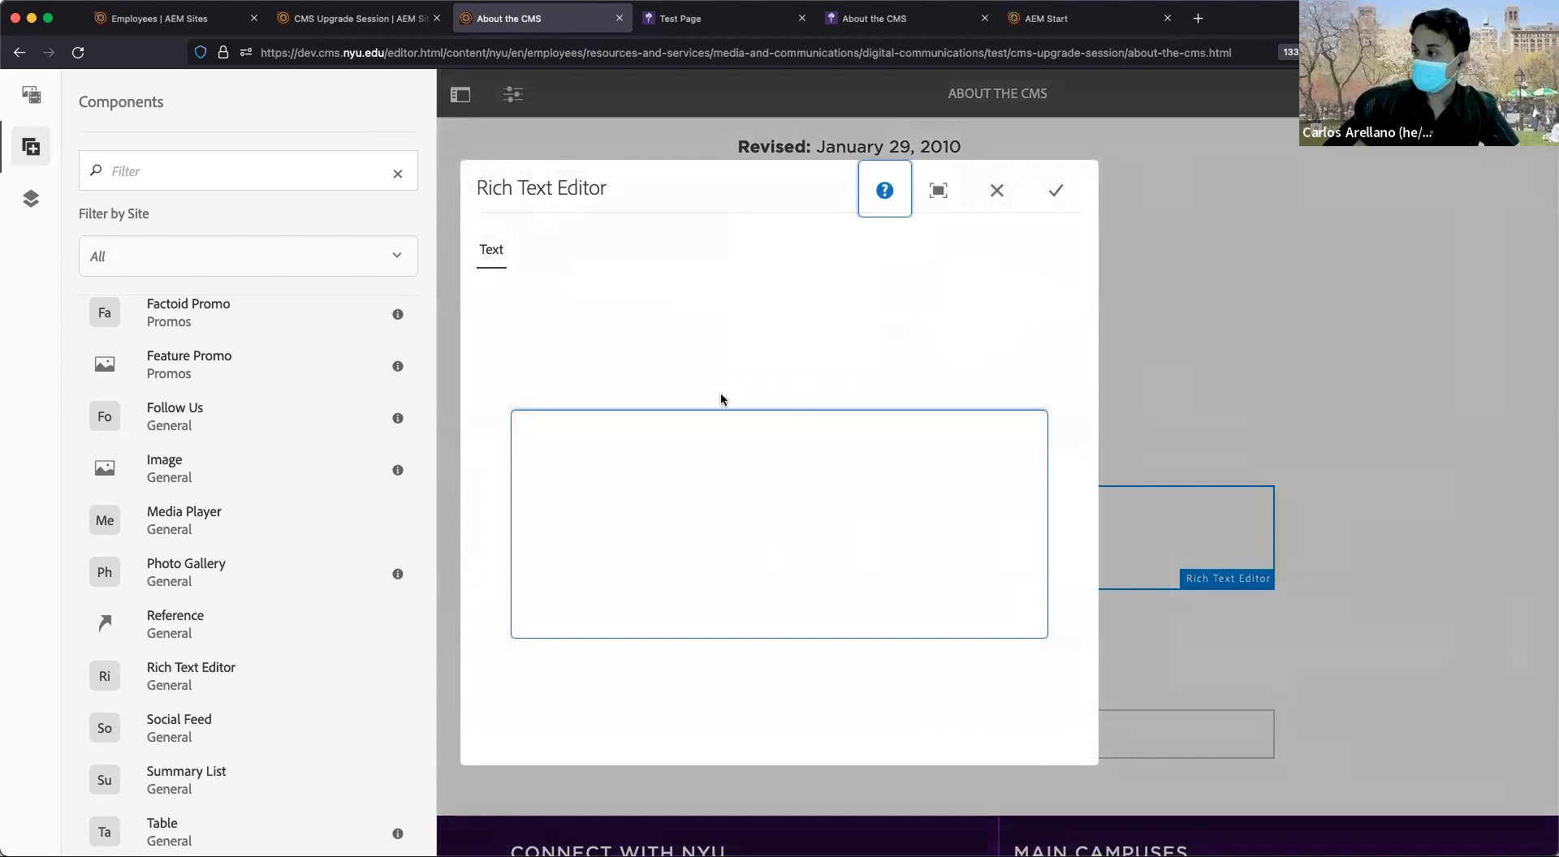
Type 'Hello' in the rich text area and select the word.
{"action": "left_click", "coordinate": [693, 470]}
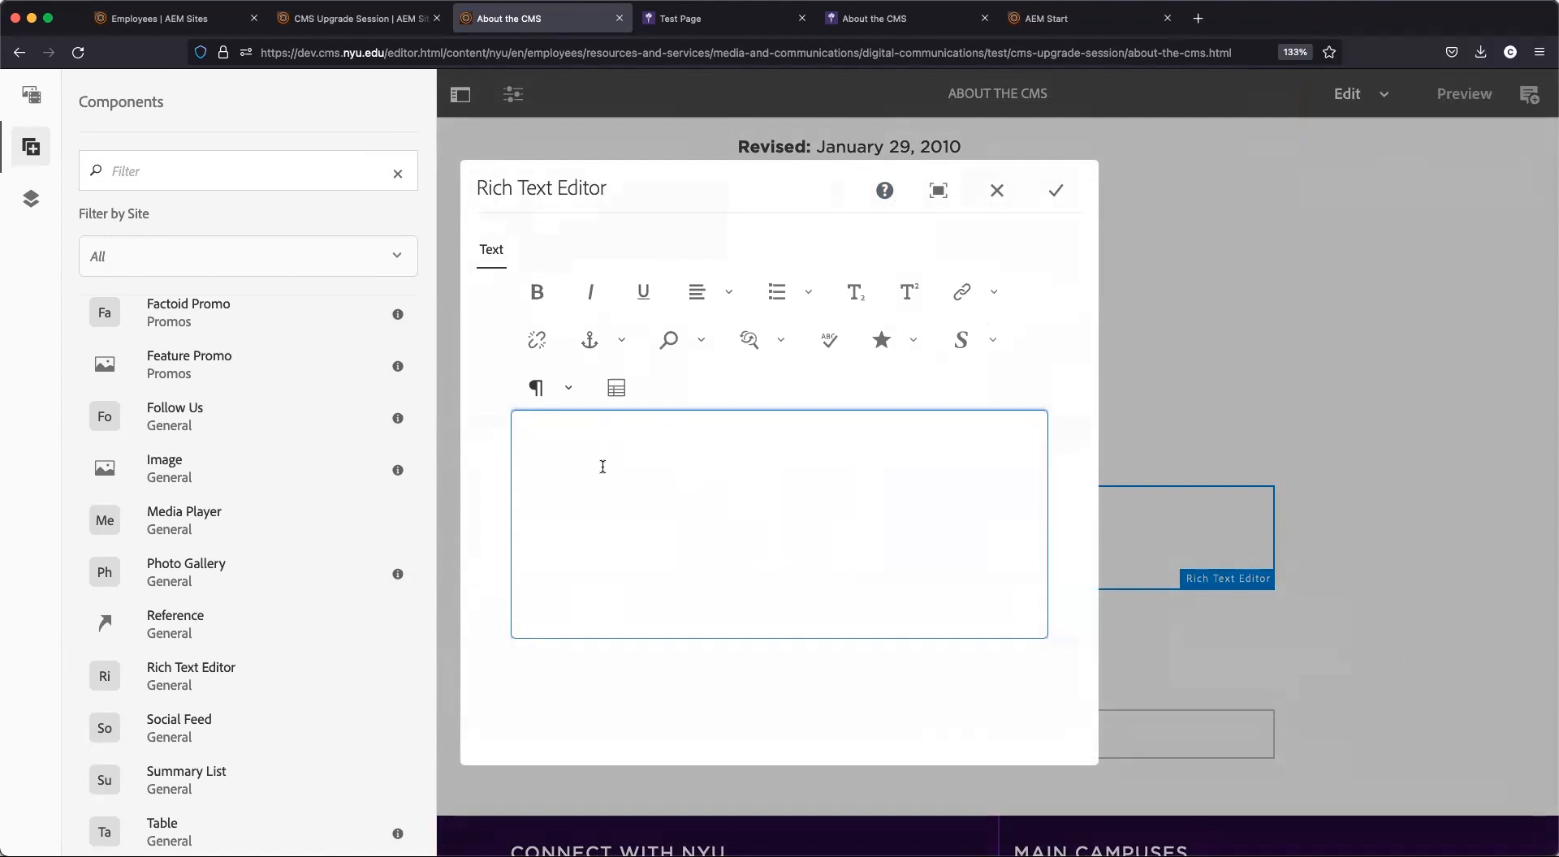
{"action": "type", "text": "Hello"}
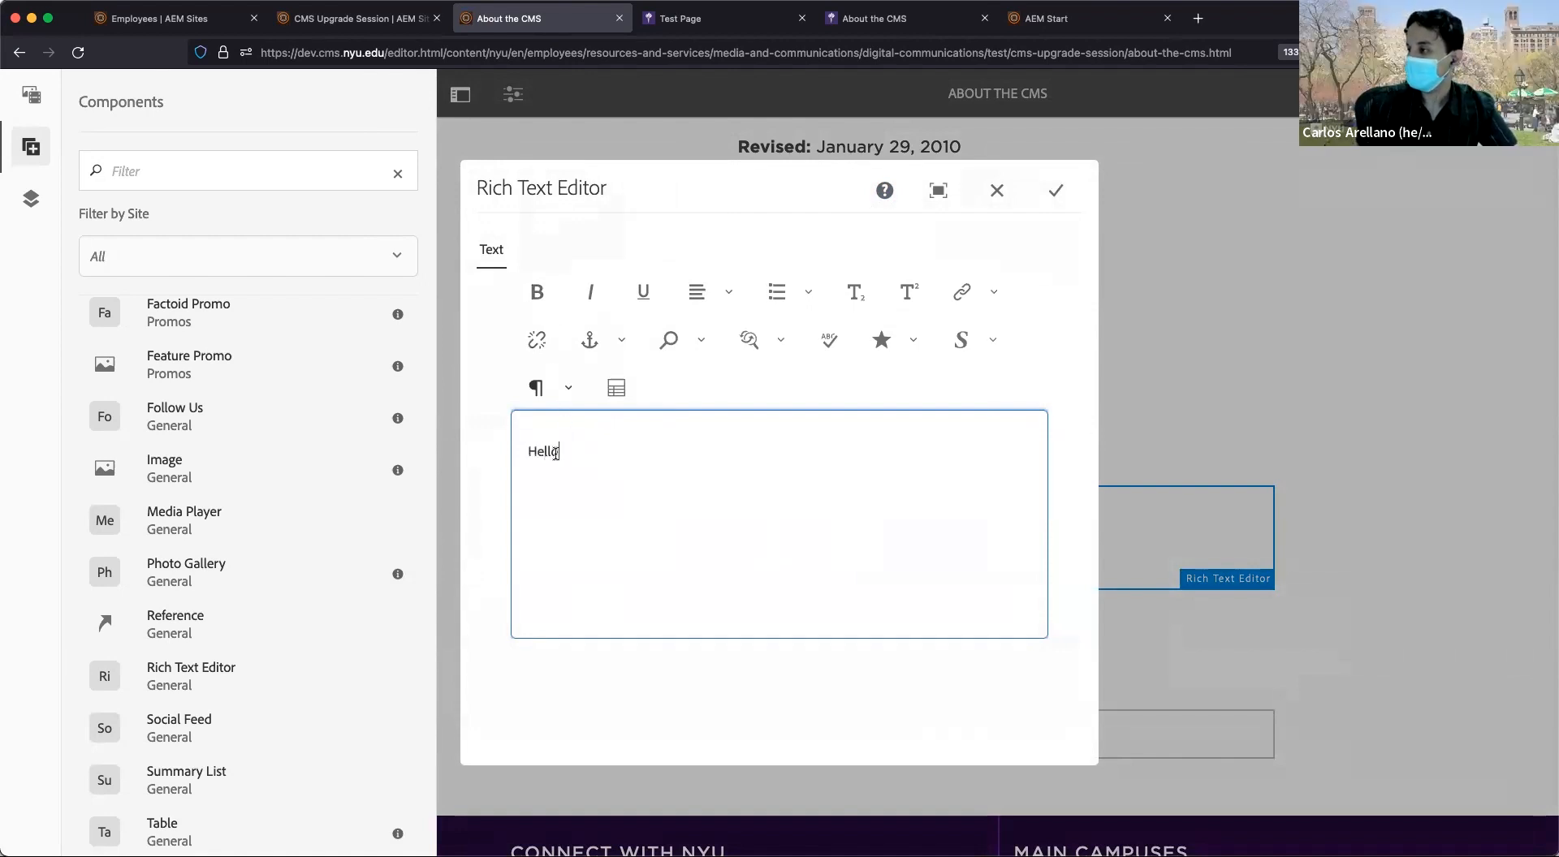
{"action": "double_click", "coordinate": [544, 455]}
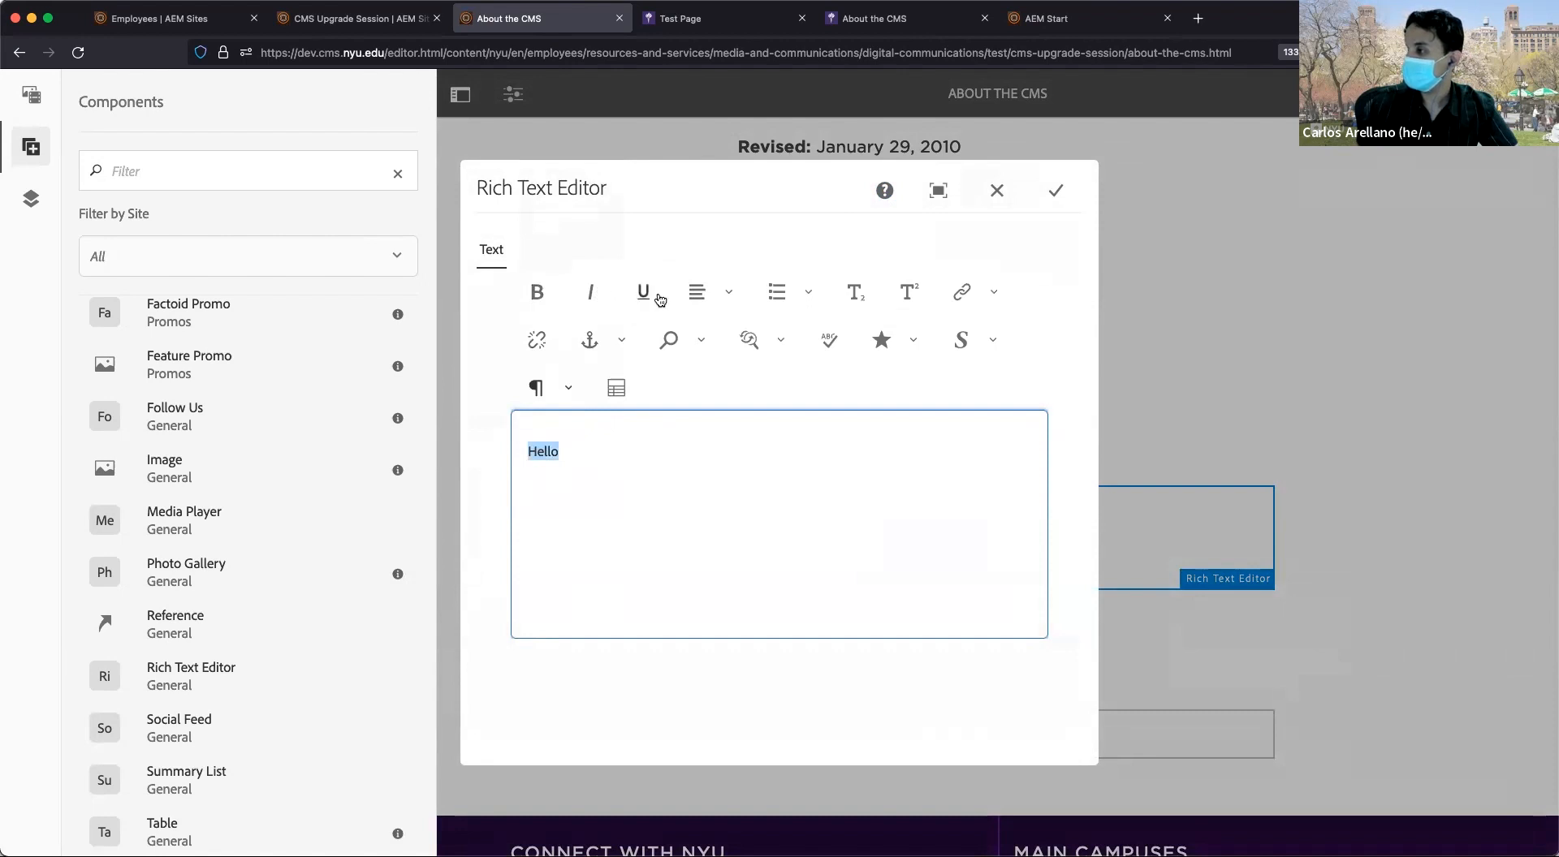
Try the Find/Replace and Hyperlink options, cancelling without adding a link to Hello.
{"action": "left_click", "coordinate": [783, 342]}
{"action": "left_click", "coordinate": [782, 342]}
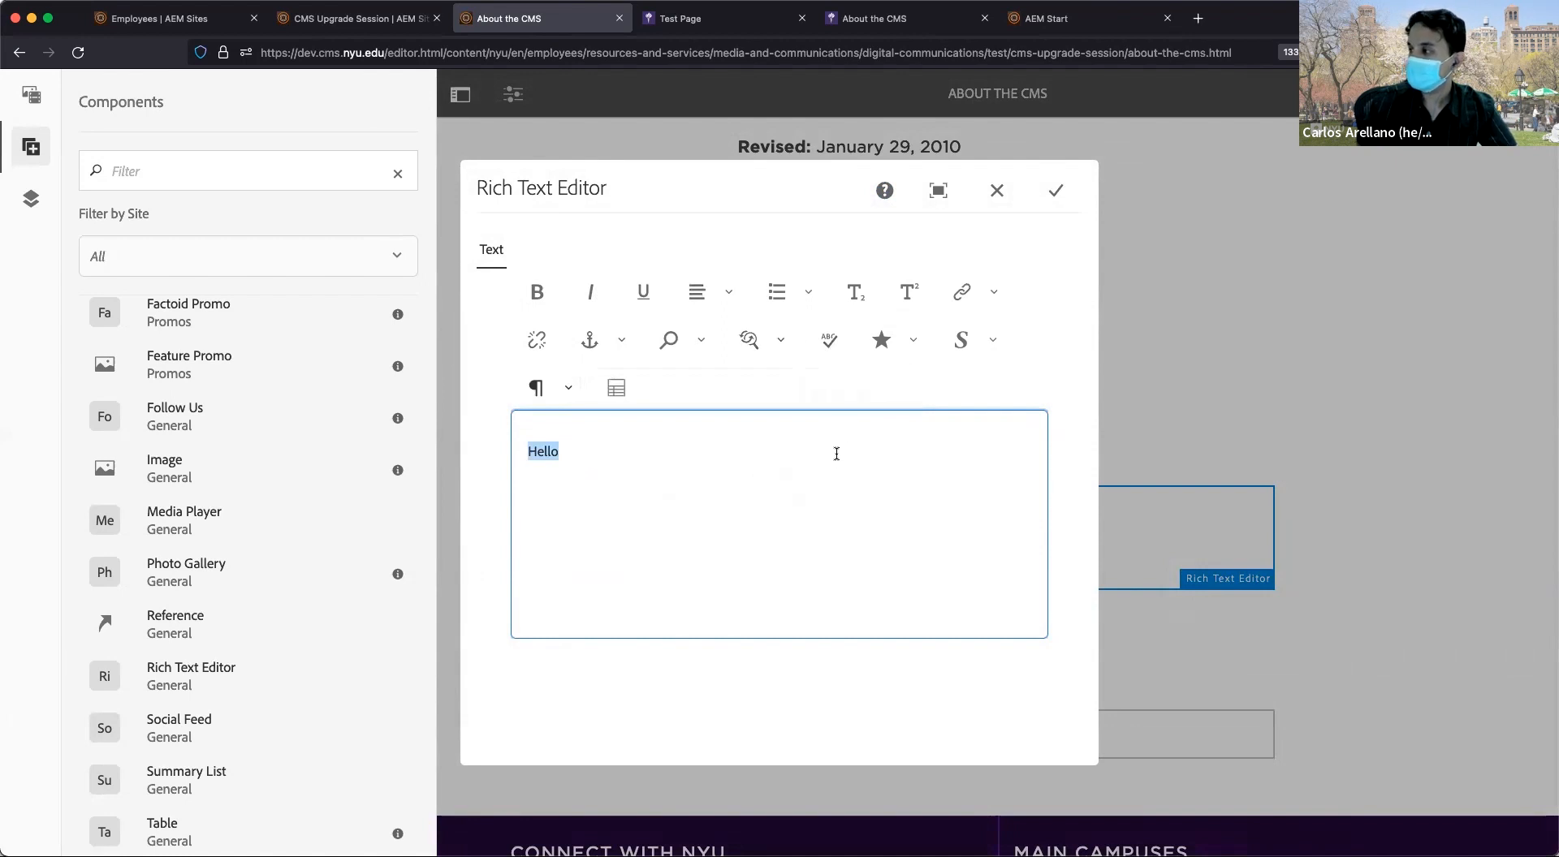
{"action": "left_click", "coordinate": [990, 294]}
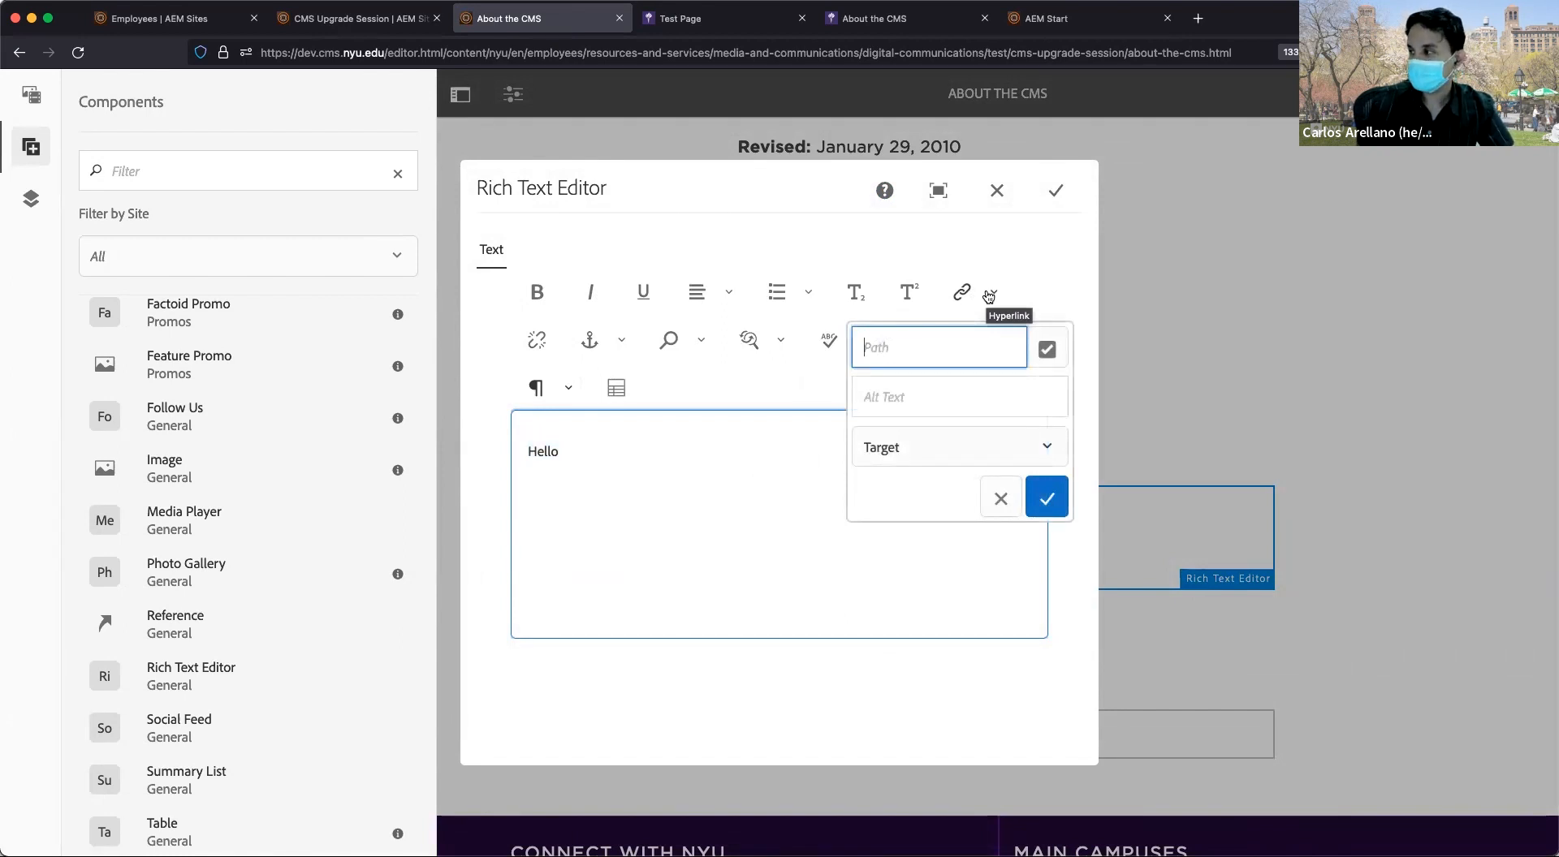
{"action": "left_click", "coordinate": [735, 456]}
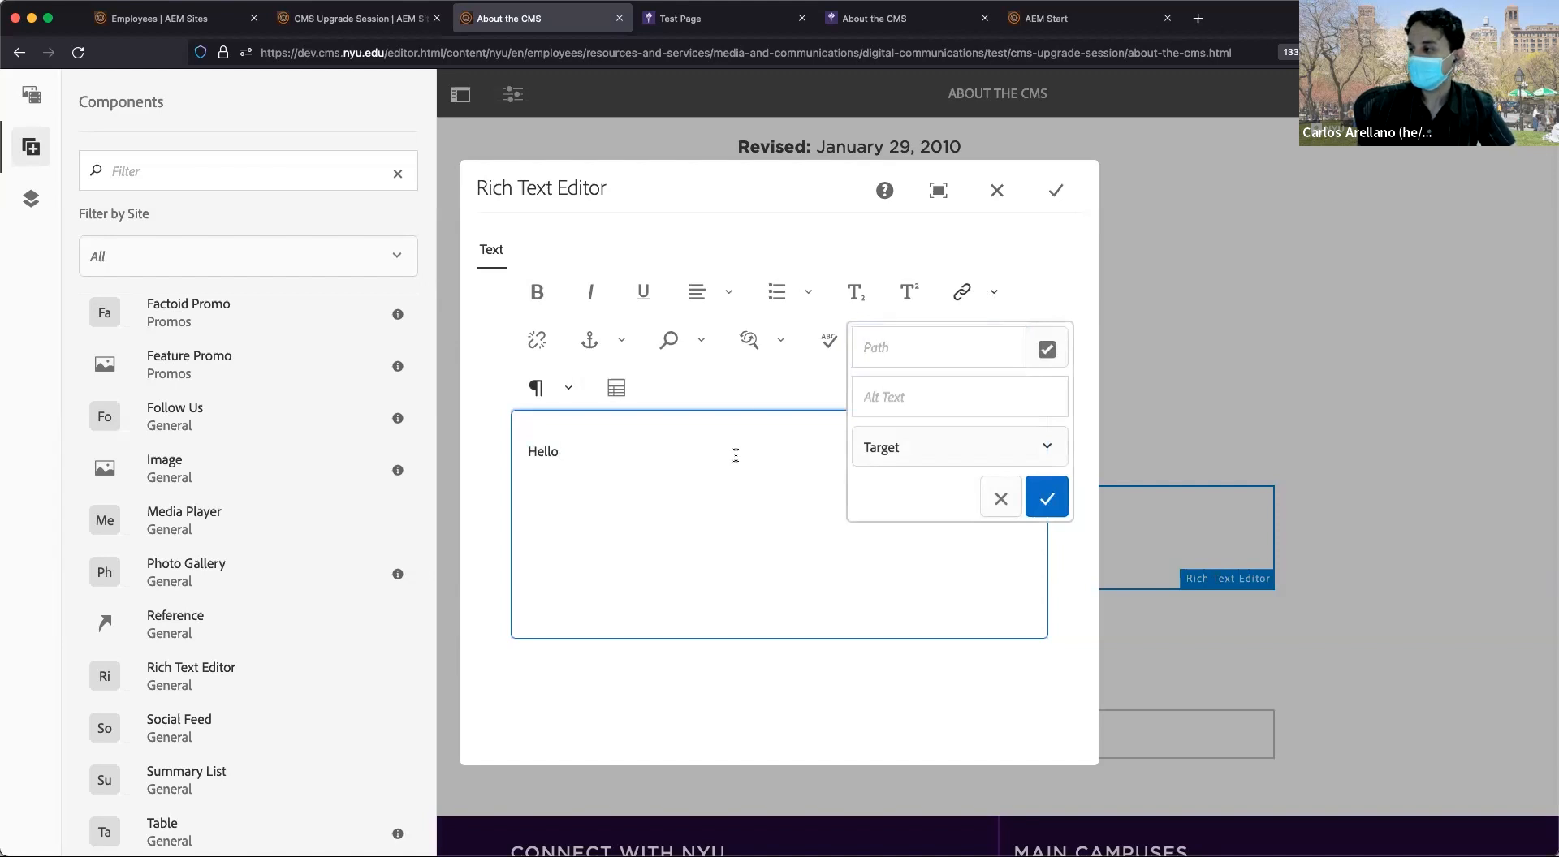
{"action": "left_click", "coordinate": [998, 498]}
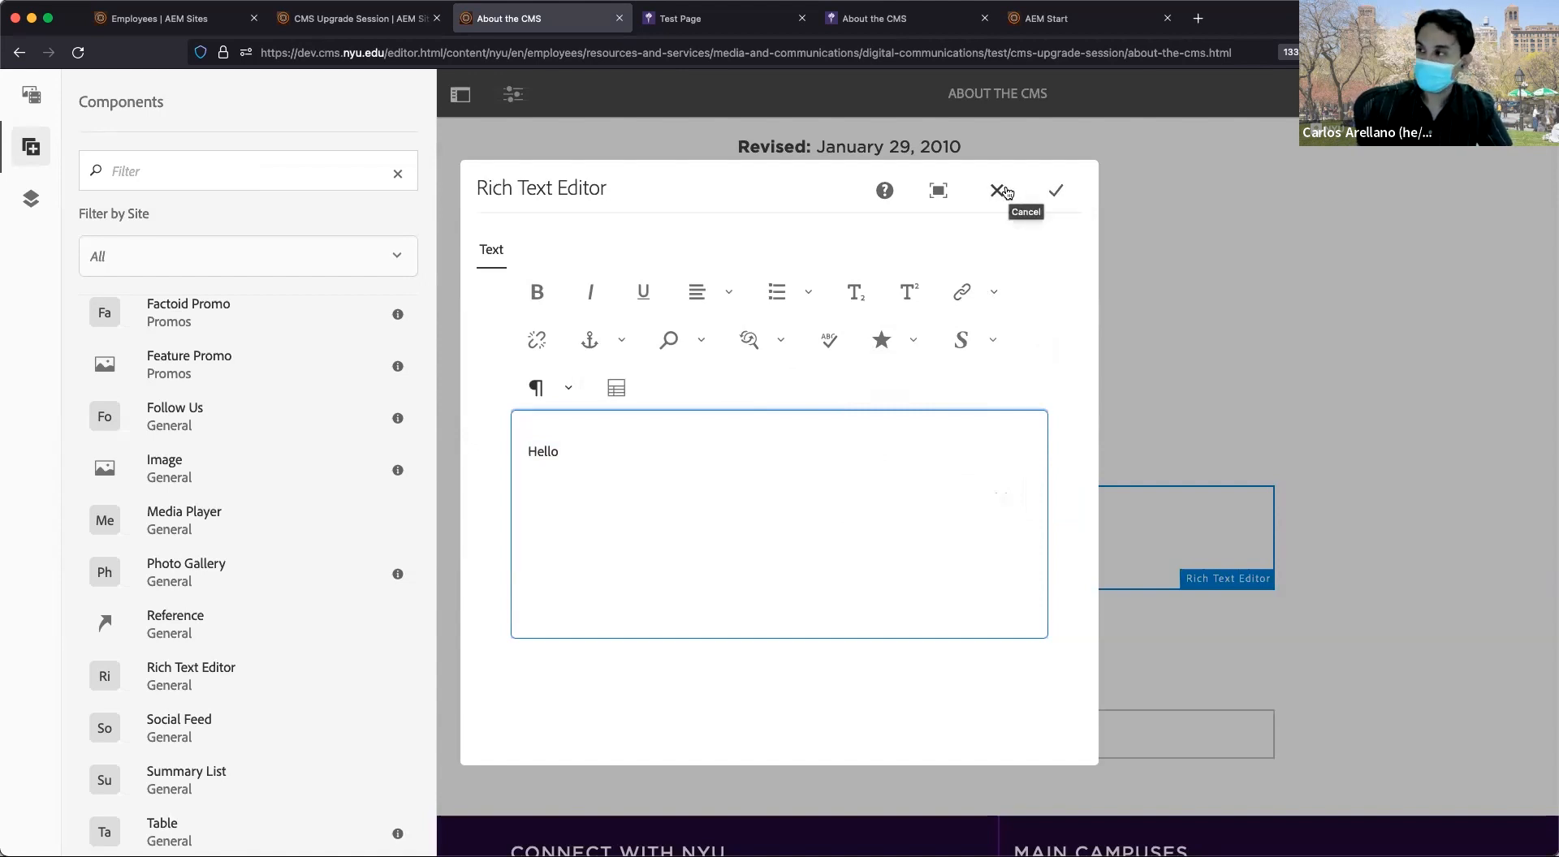
Toggle the text editor fullscreen on and off, then save the Hello text.
{"action": "left_click", "coordinate": [933, 193]}
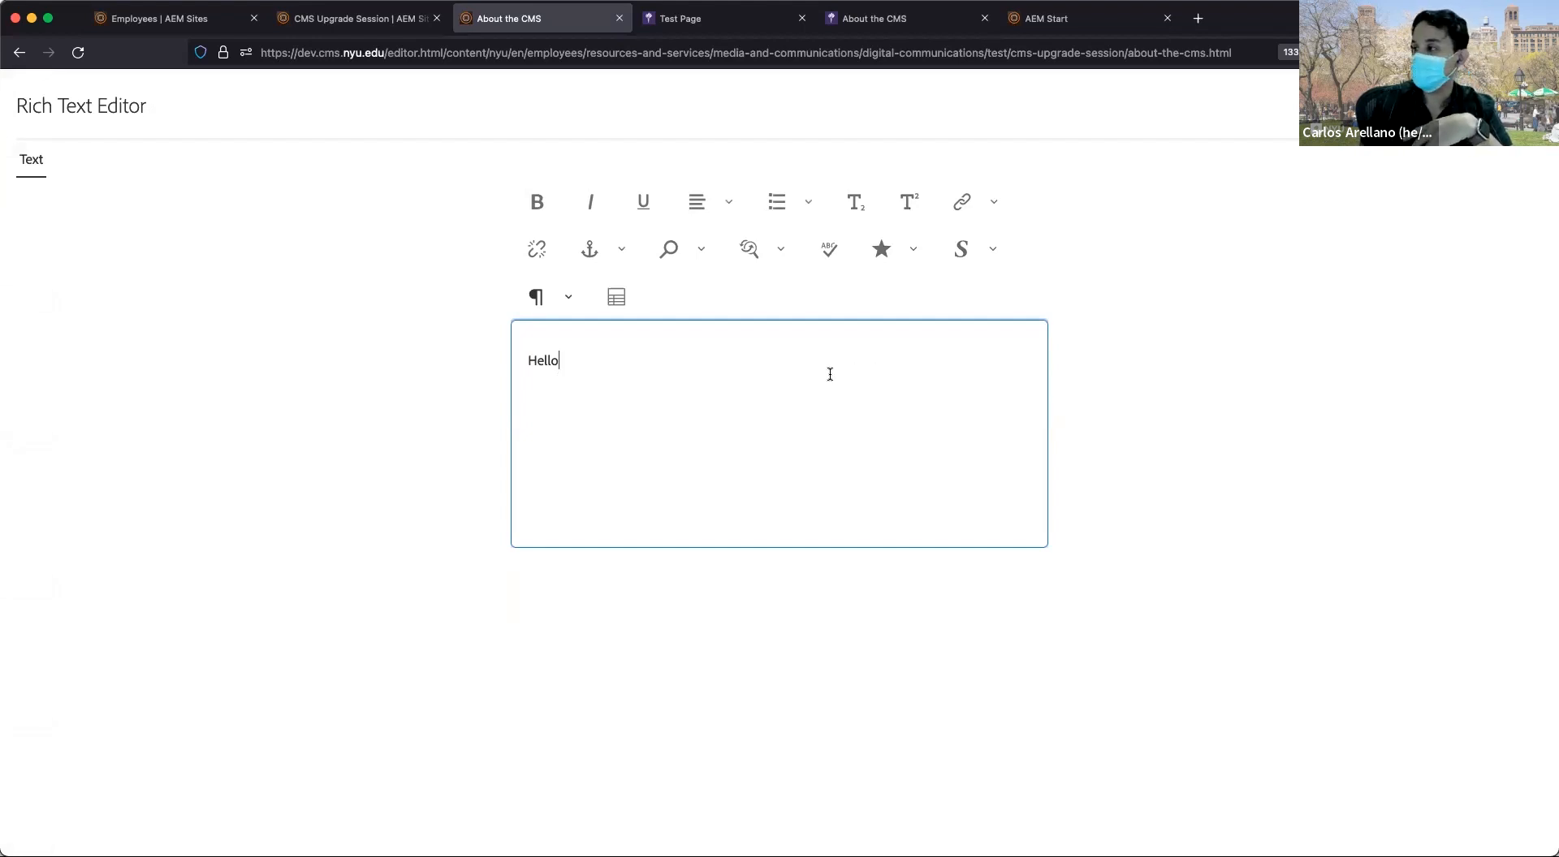
{"action": "left_click", "coordinate": [1399, 108]}
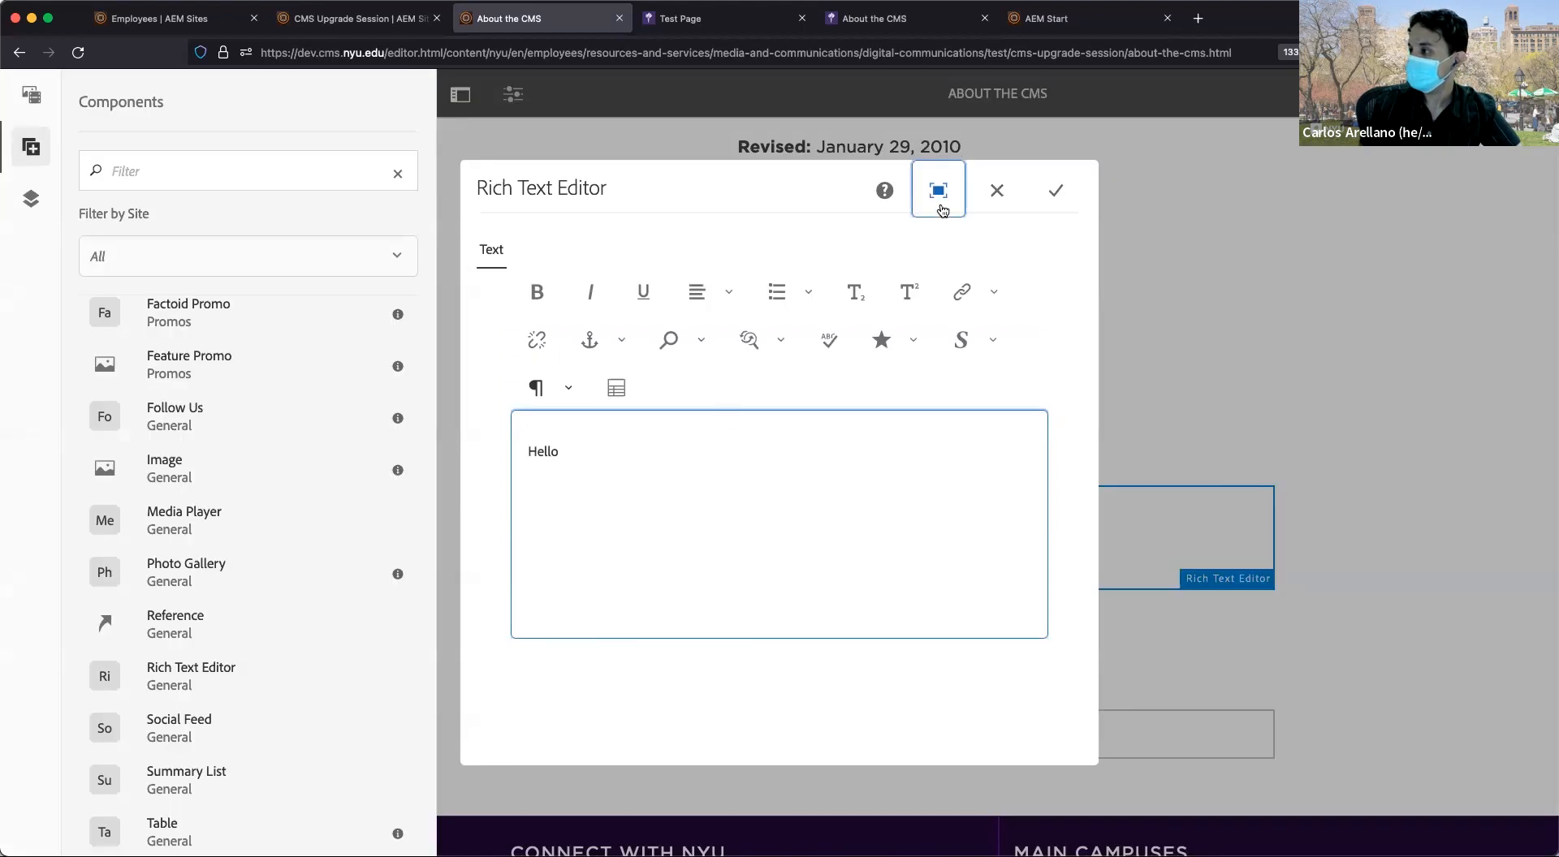
{"action": "left_click", "coordinate": [1057, 194]}
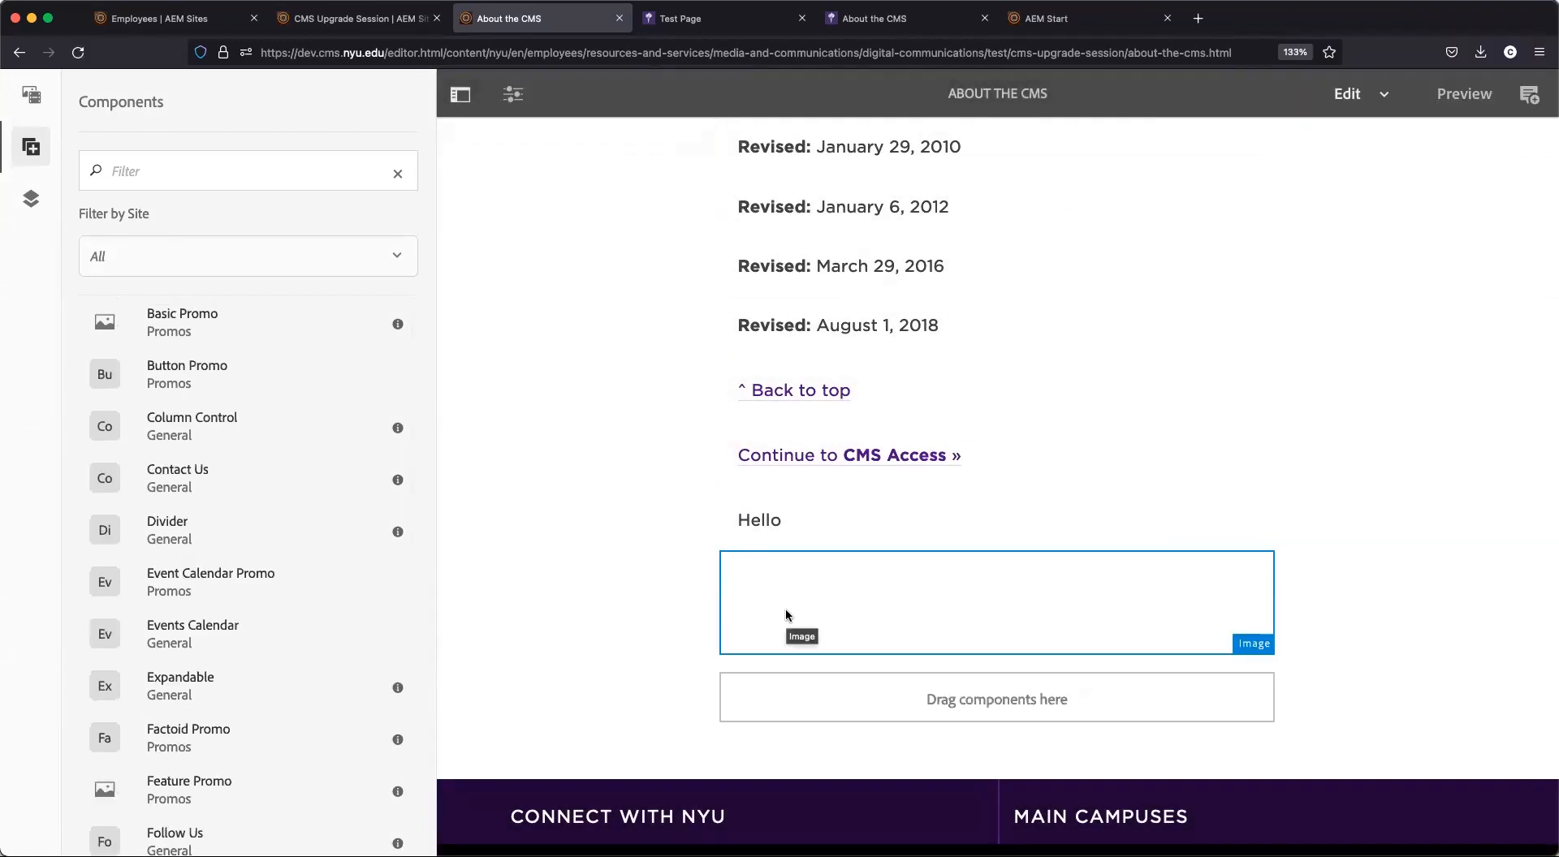
{"action": "left_click", "coordinate": [786, 610]}
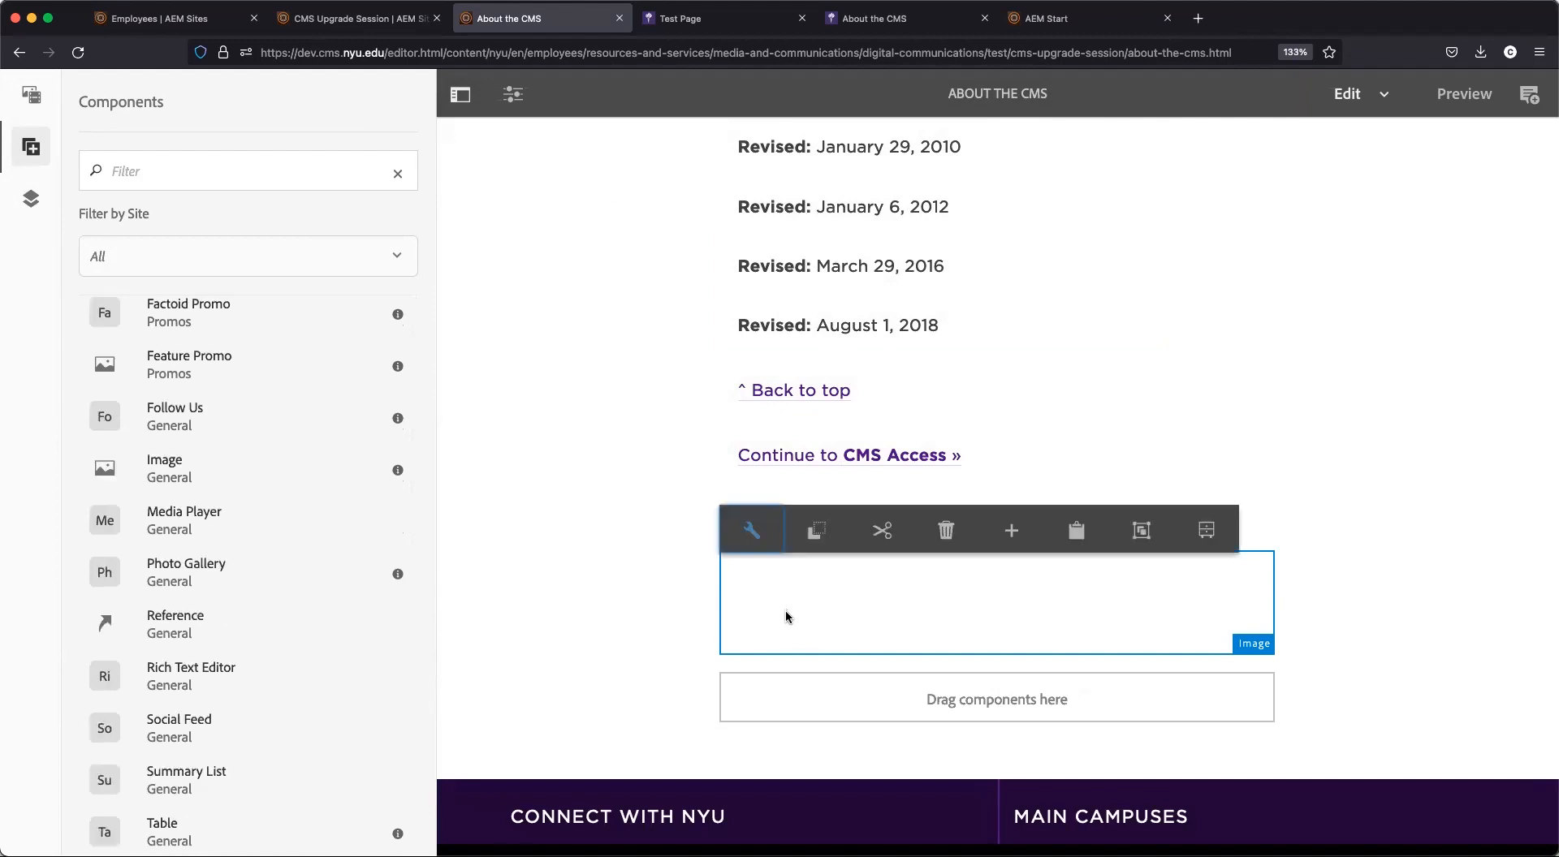
{"action": "left_click", "coordinate": [752, 532]}
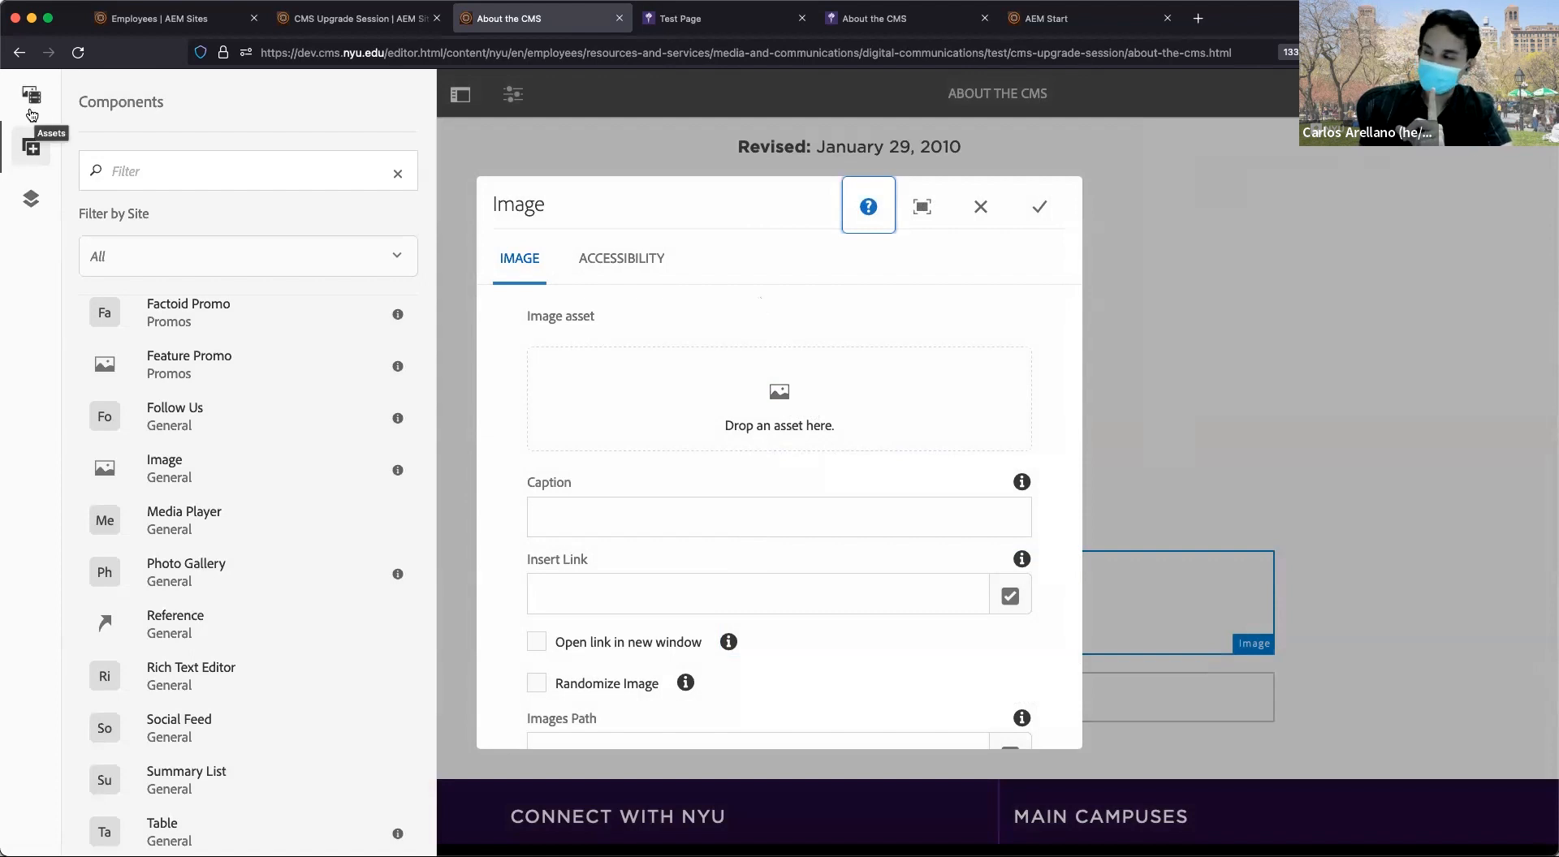
{"action": "left_click", "coordinate": [980, 208]}
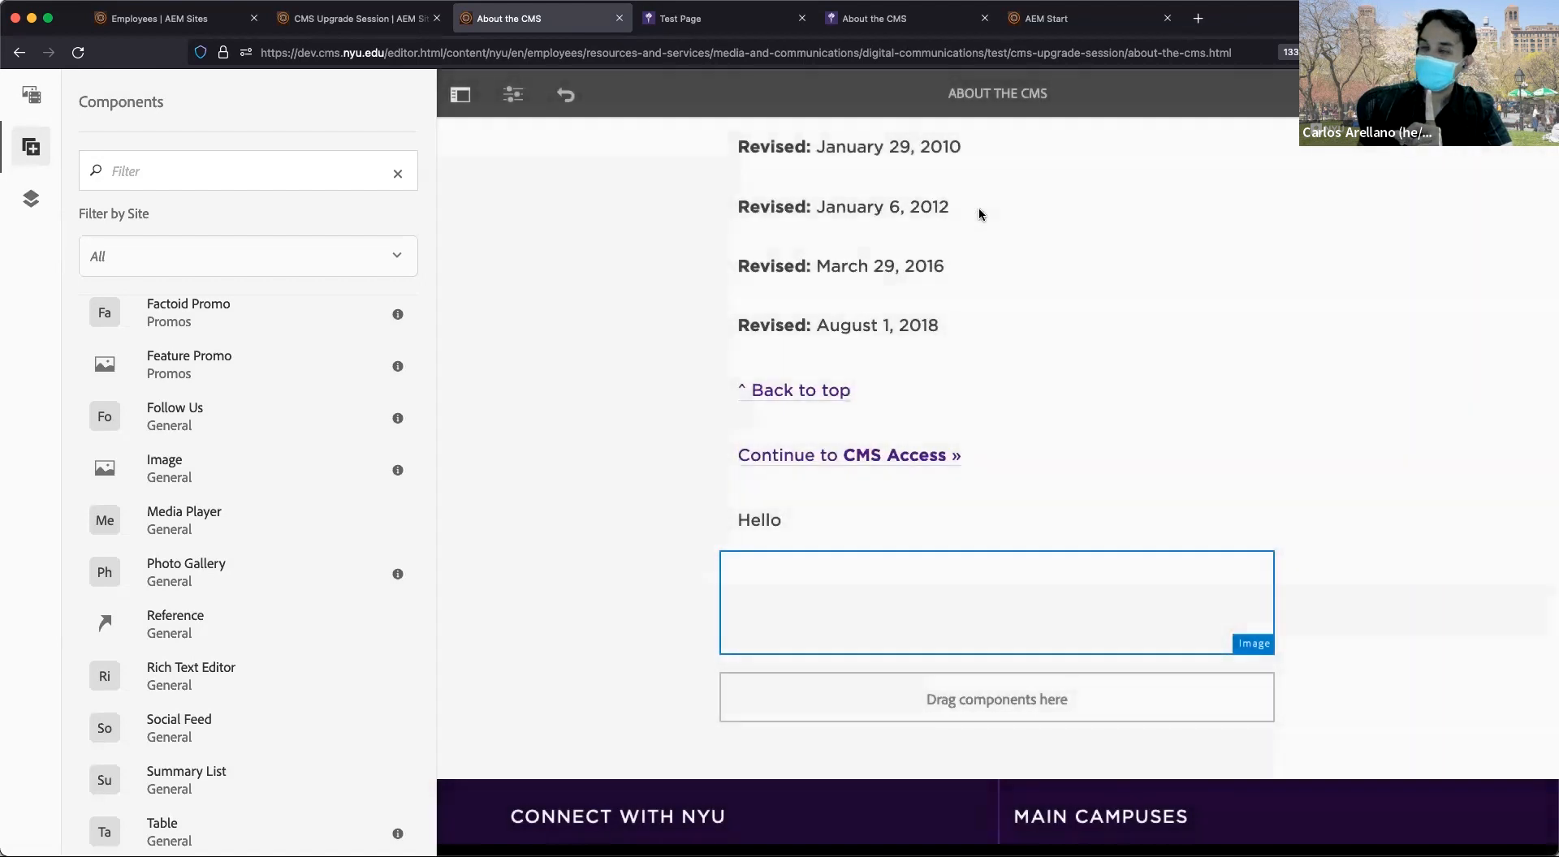
{"action": "left_click", "coordinate": [460, 108]}
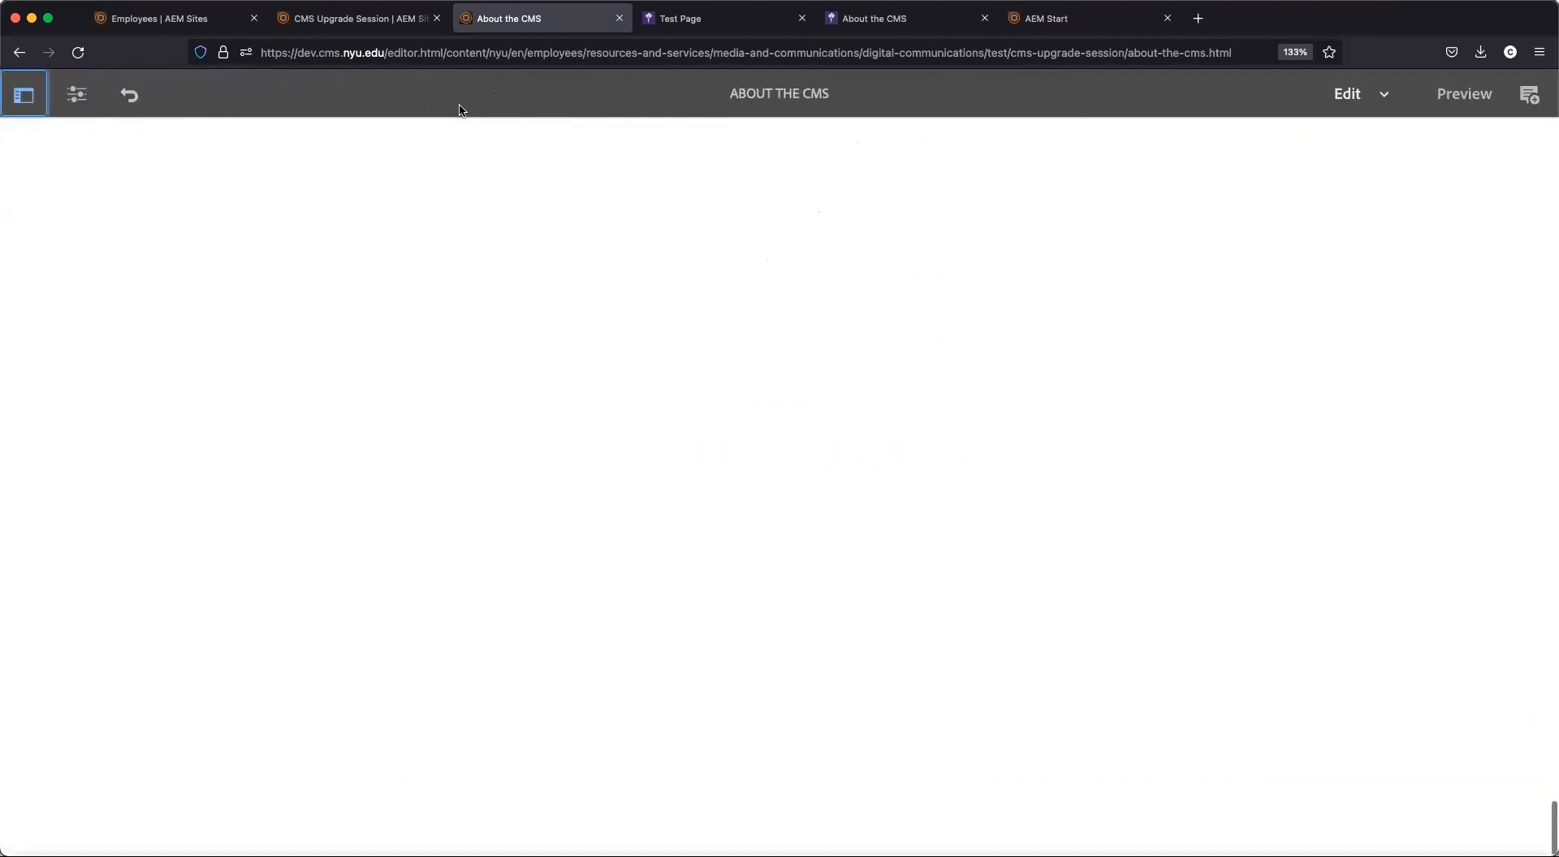
{"action": "scroll", "coordinate": [460, 109], "scroll_direction": "up", "scroll_amount": 12}
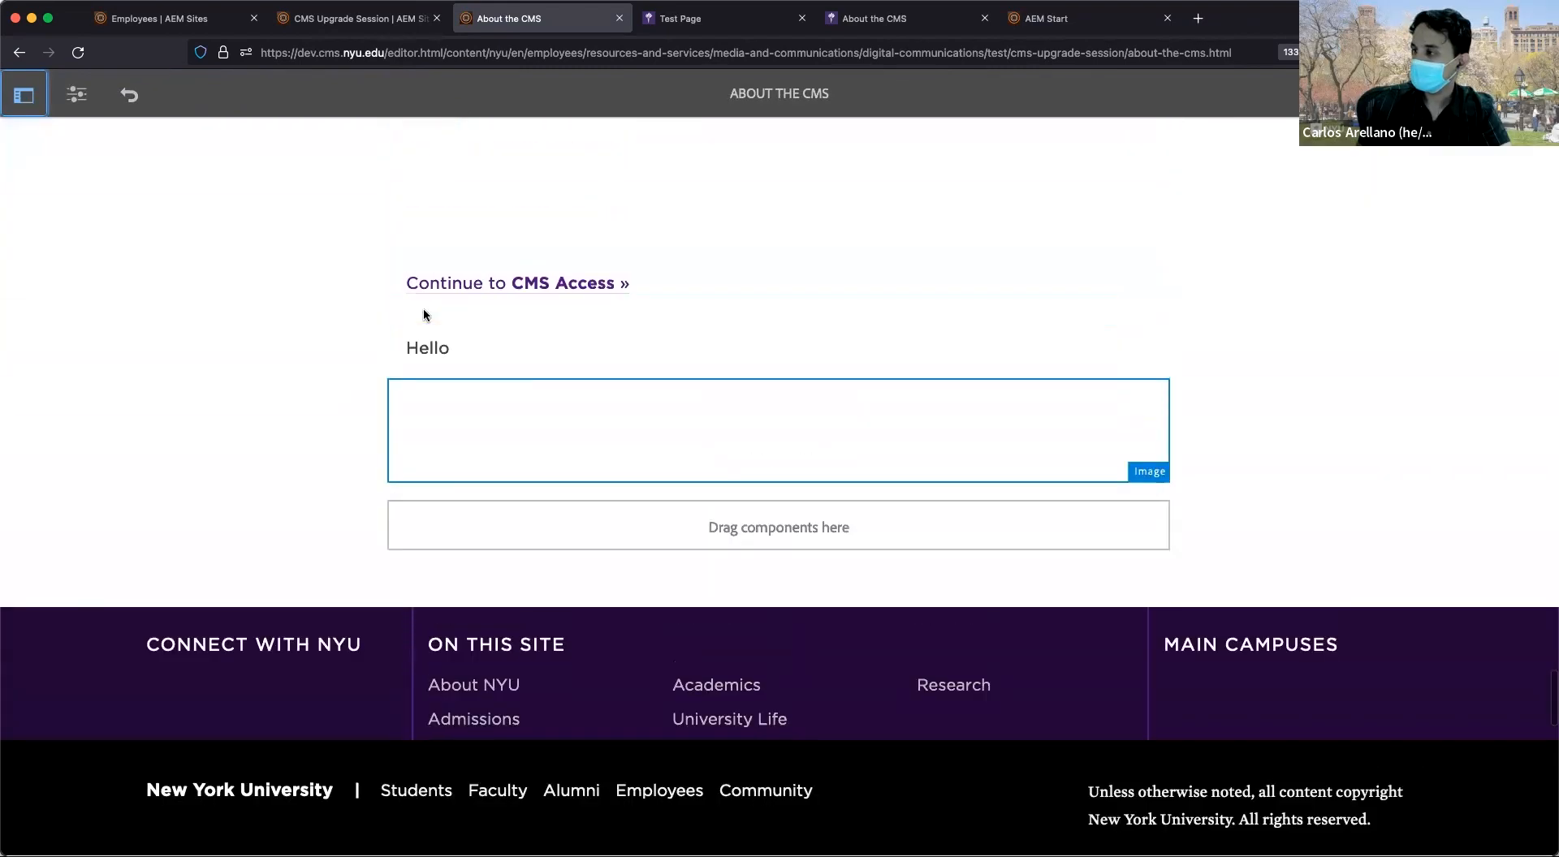
{"action": "scroll", "coordinate": [424, 315], "scroll_direction": "down", "scroll_amount": 1}
{"action": "left_click", "coordinate": [421, 308]}
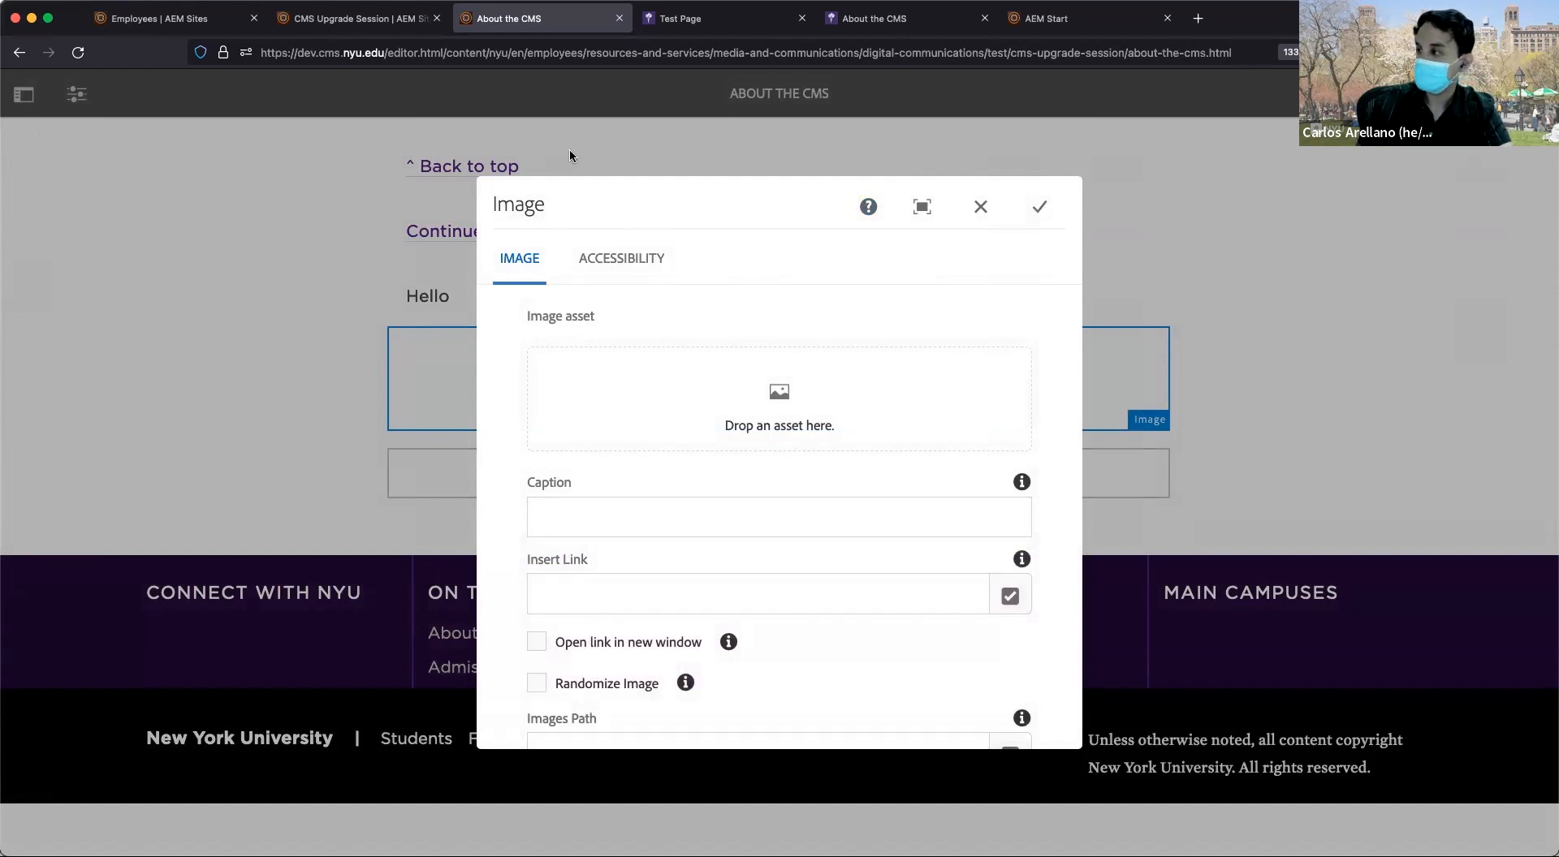
{"action": "left_click", "coordinate": [978, 208]}
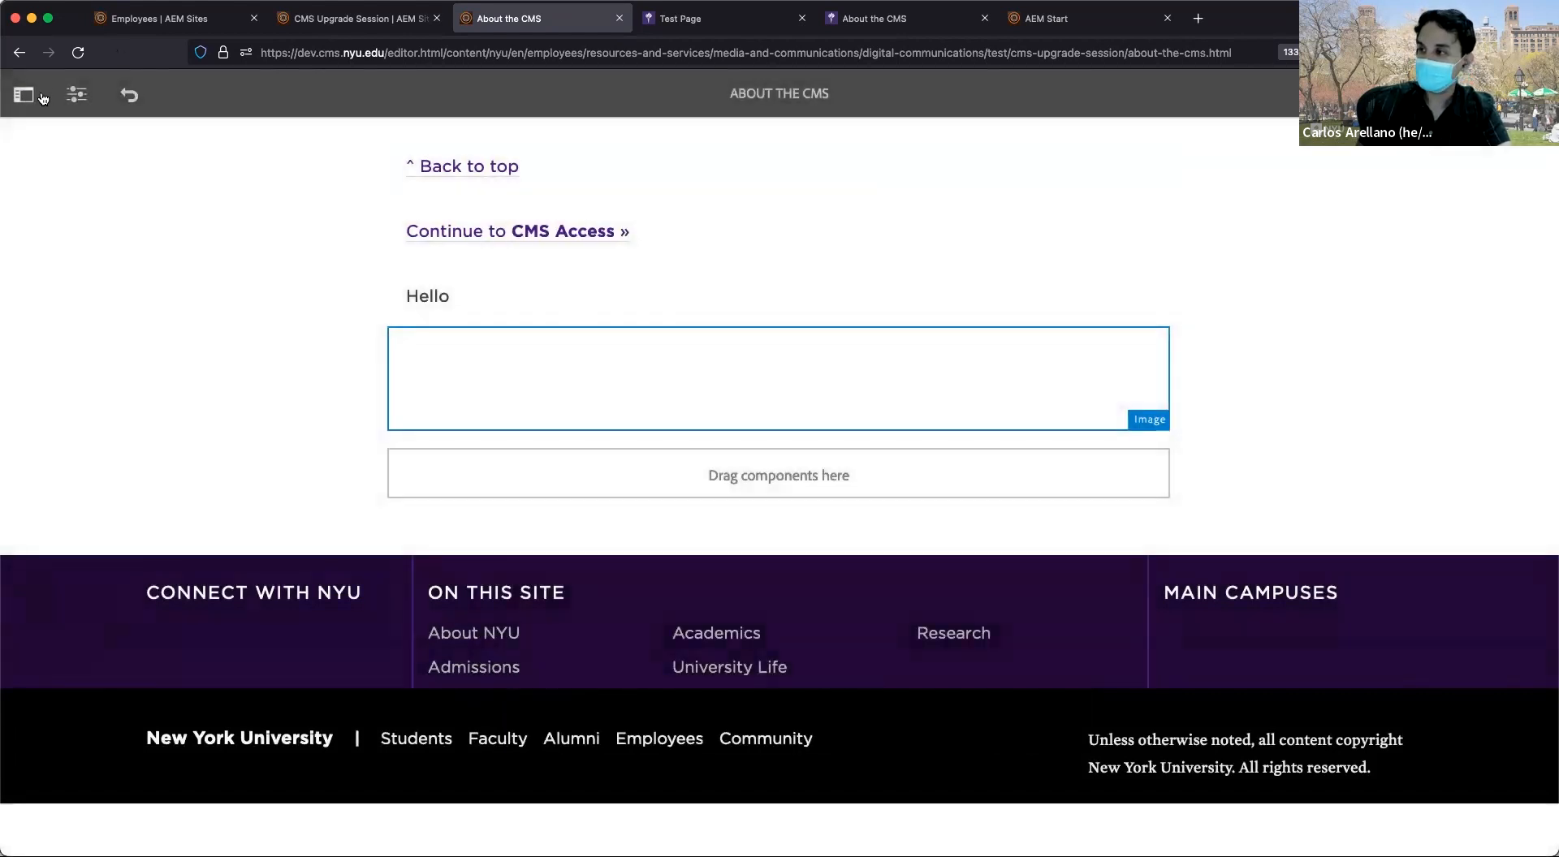
{"action": "left_click", "coordinate": [35, 95]}
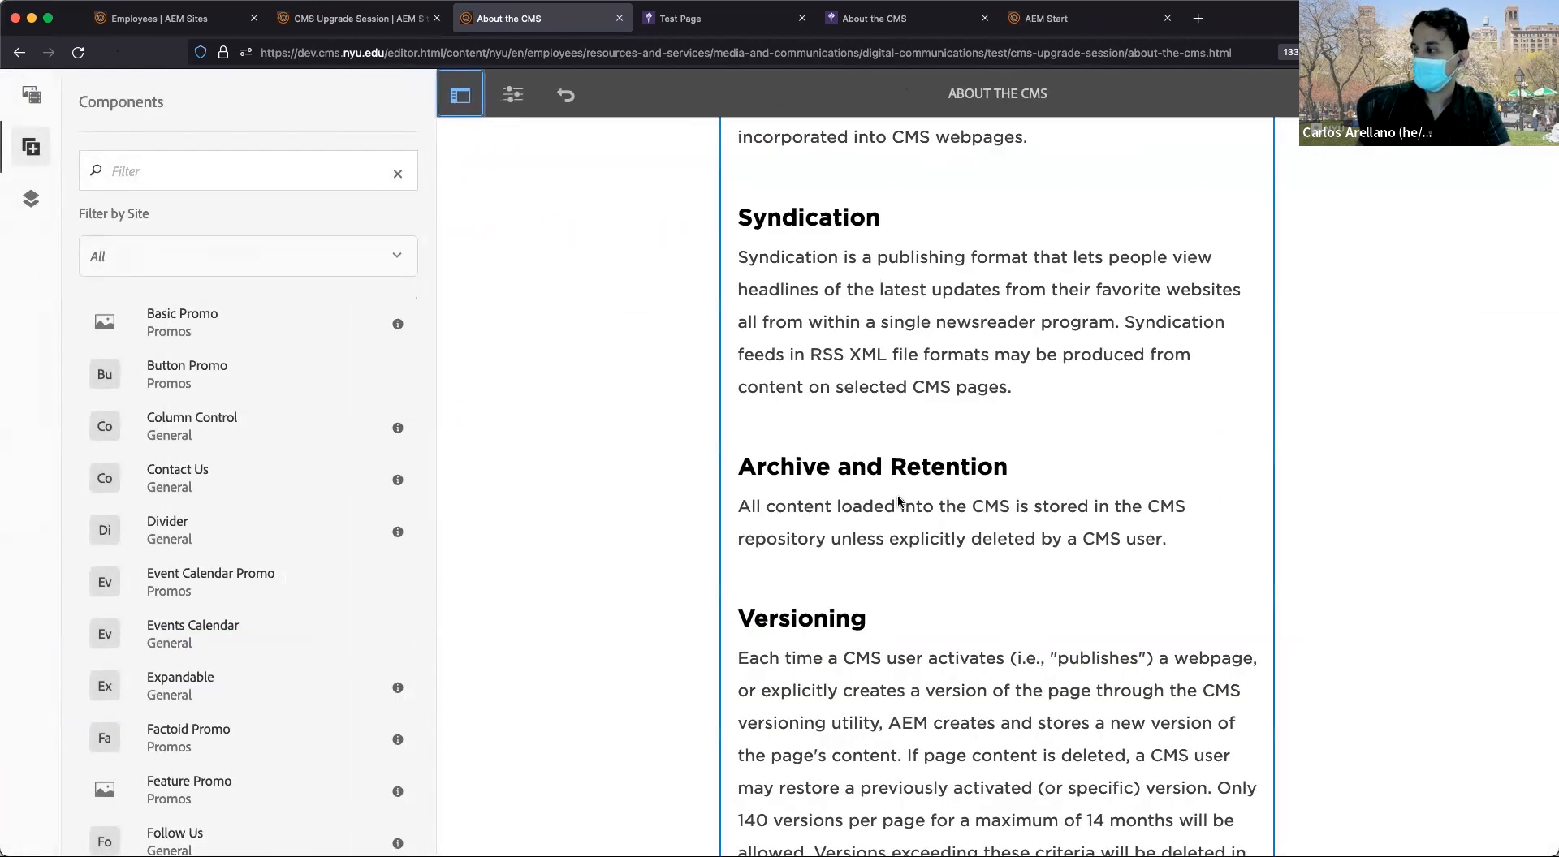
{"action": "scroll", "coordinate": [898, 499], "scroll_direction": "down", "scroll_amount": 15}
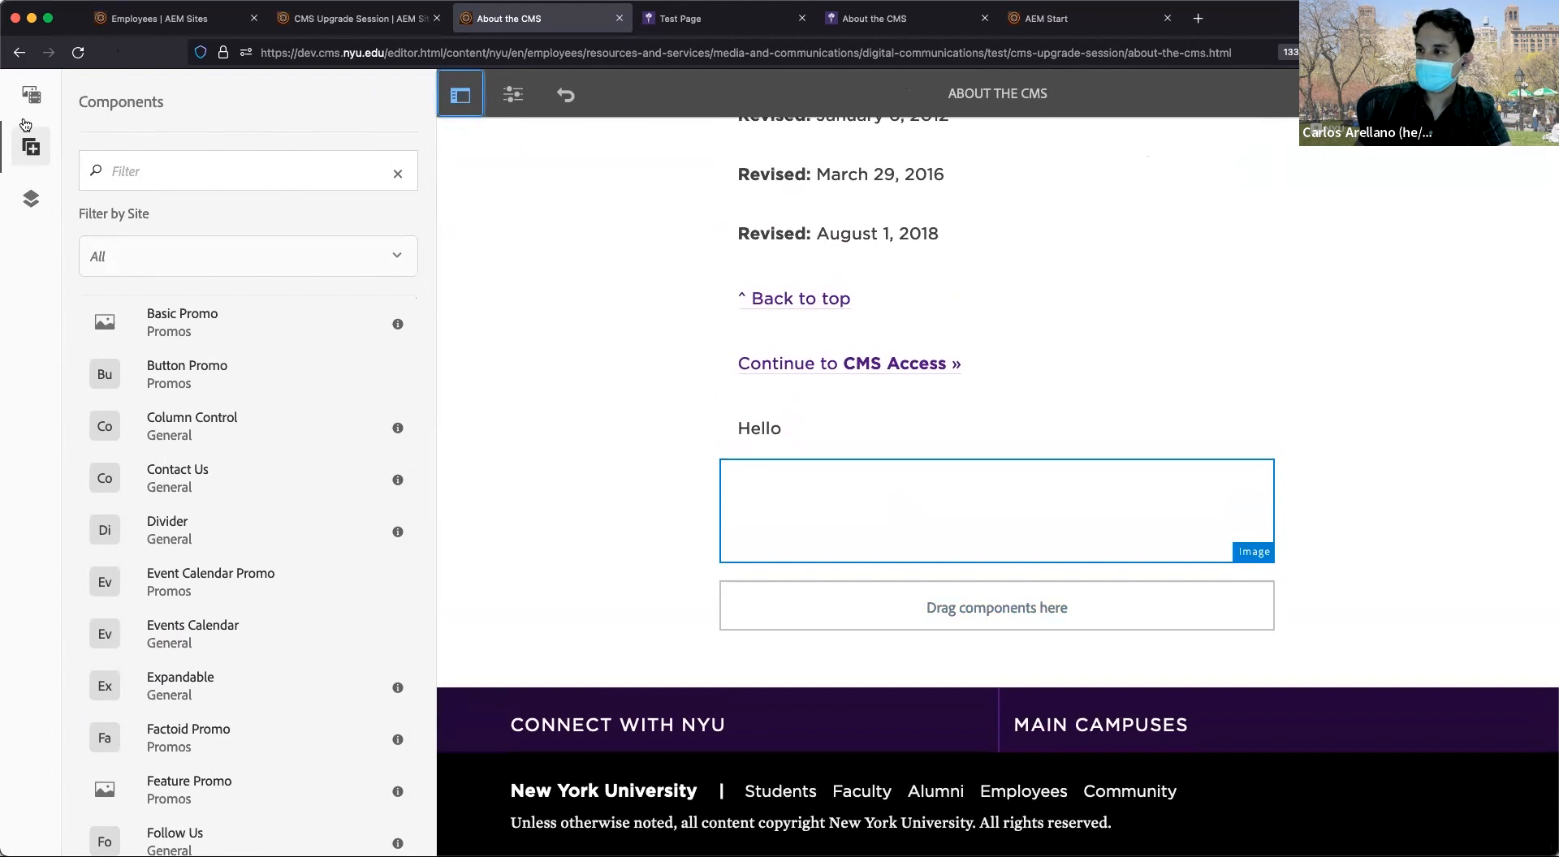
Select the empty Image component and open its settings dialog.
{"action": "left_click", "coordinate": [30, 101]}
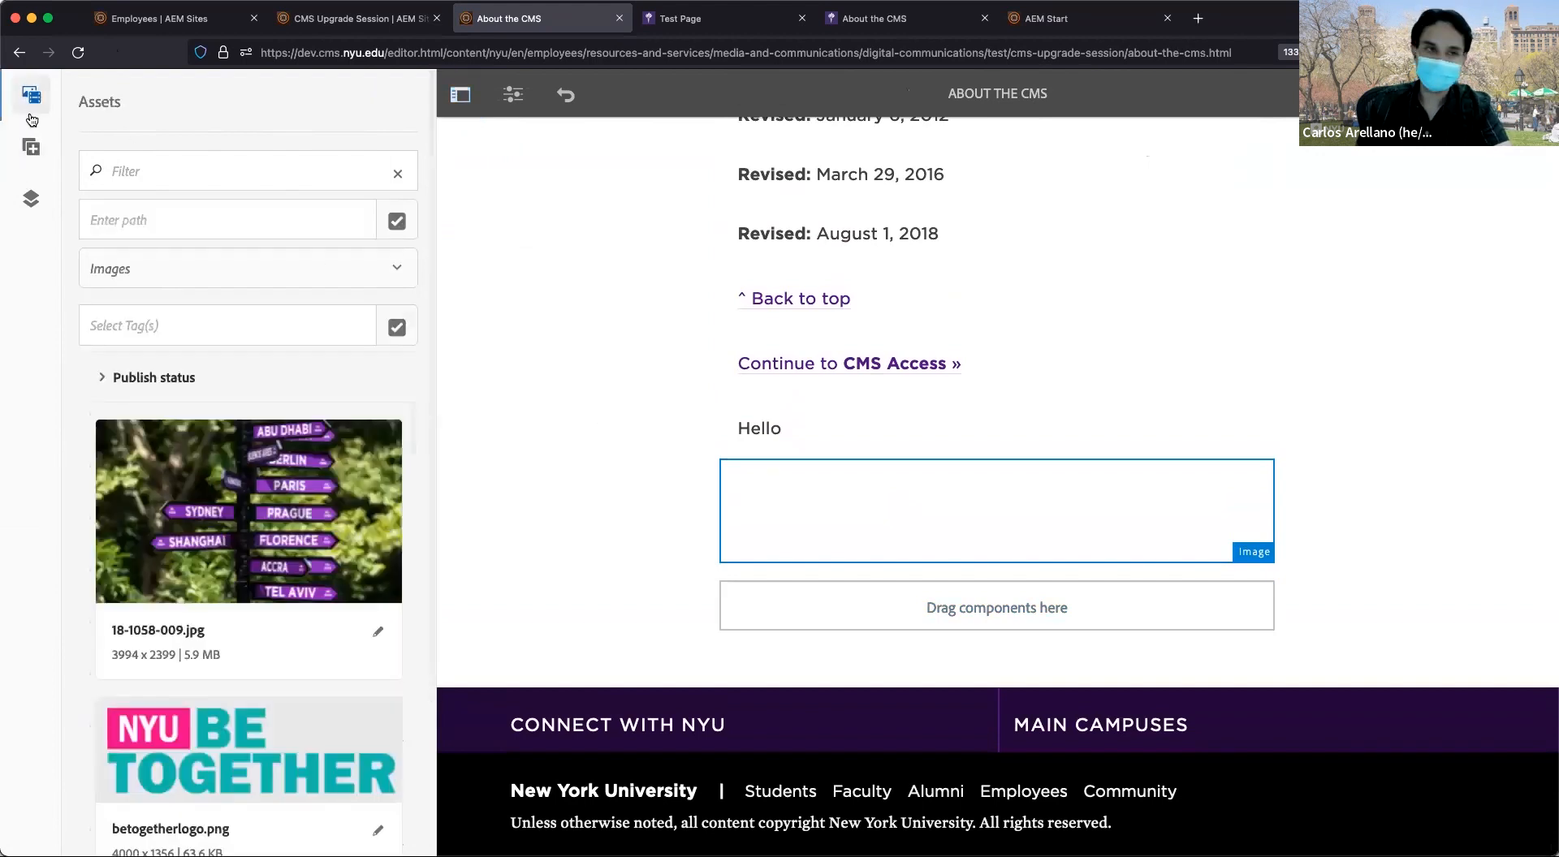
{"action": "left_click", "coordinate": [835, 480]}
{"action": "left_click", "coordinate": [751, 439]}
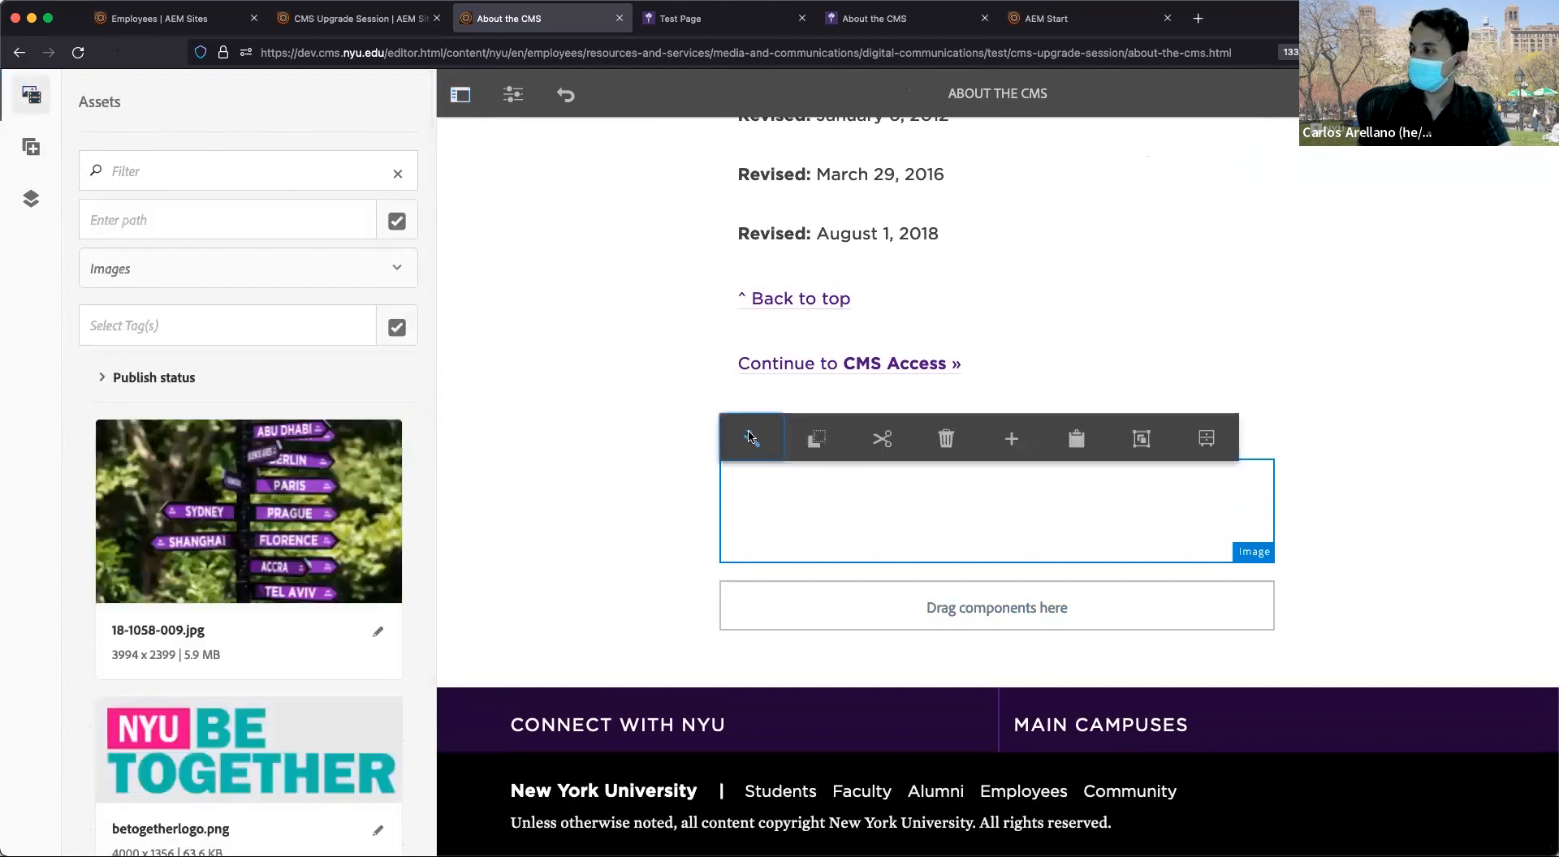
Drop 18-1058-009.jpg in as the image, then clear it and open the asset picker.
{"action": "scroll", "coordinate": [191, 504], "scroll_direction": "down", "scroll_amount": 1}
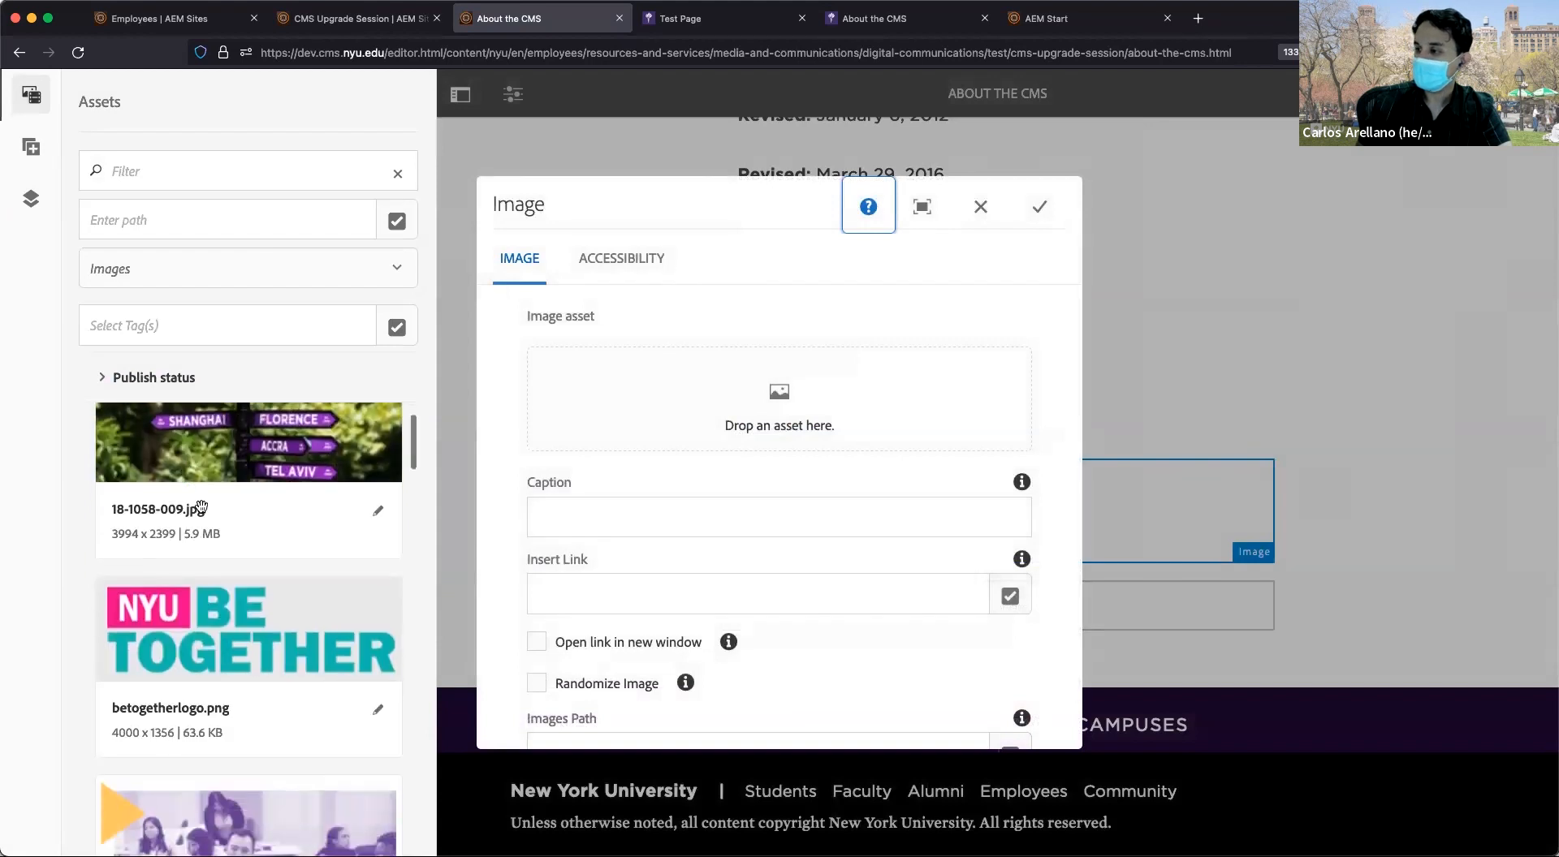
{"action": "left_click_drag", "start_coordinate": [206, 497], "coordinate": [722, 400]}
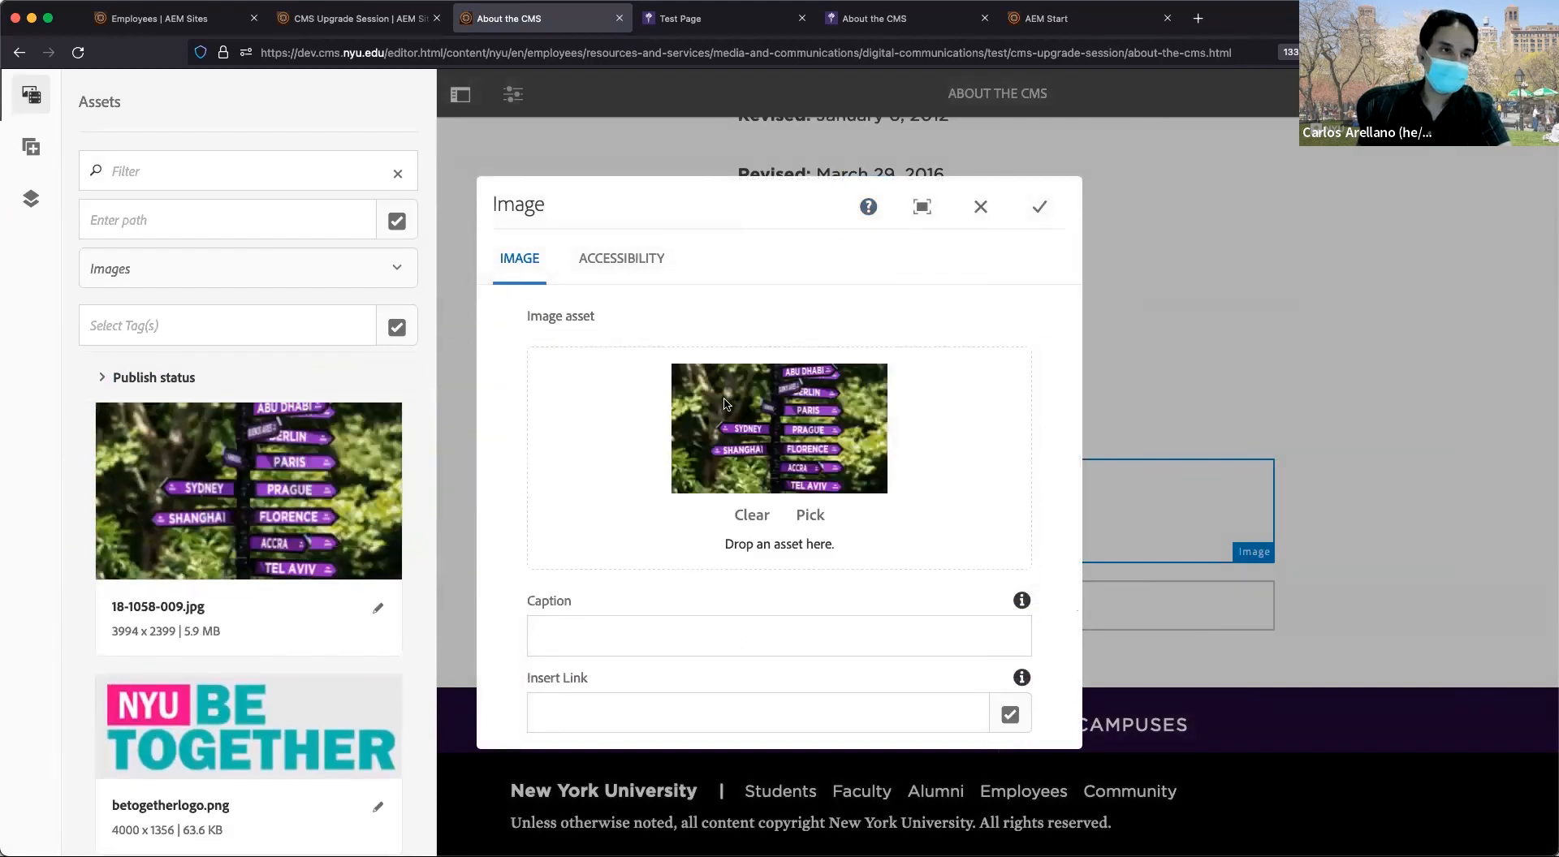
{"action": "left_click", "coordinate": [757, 520]}
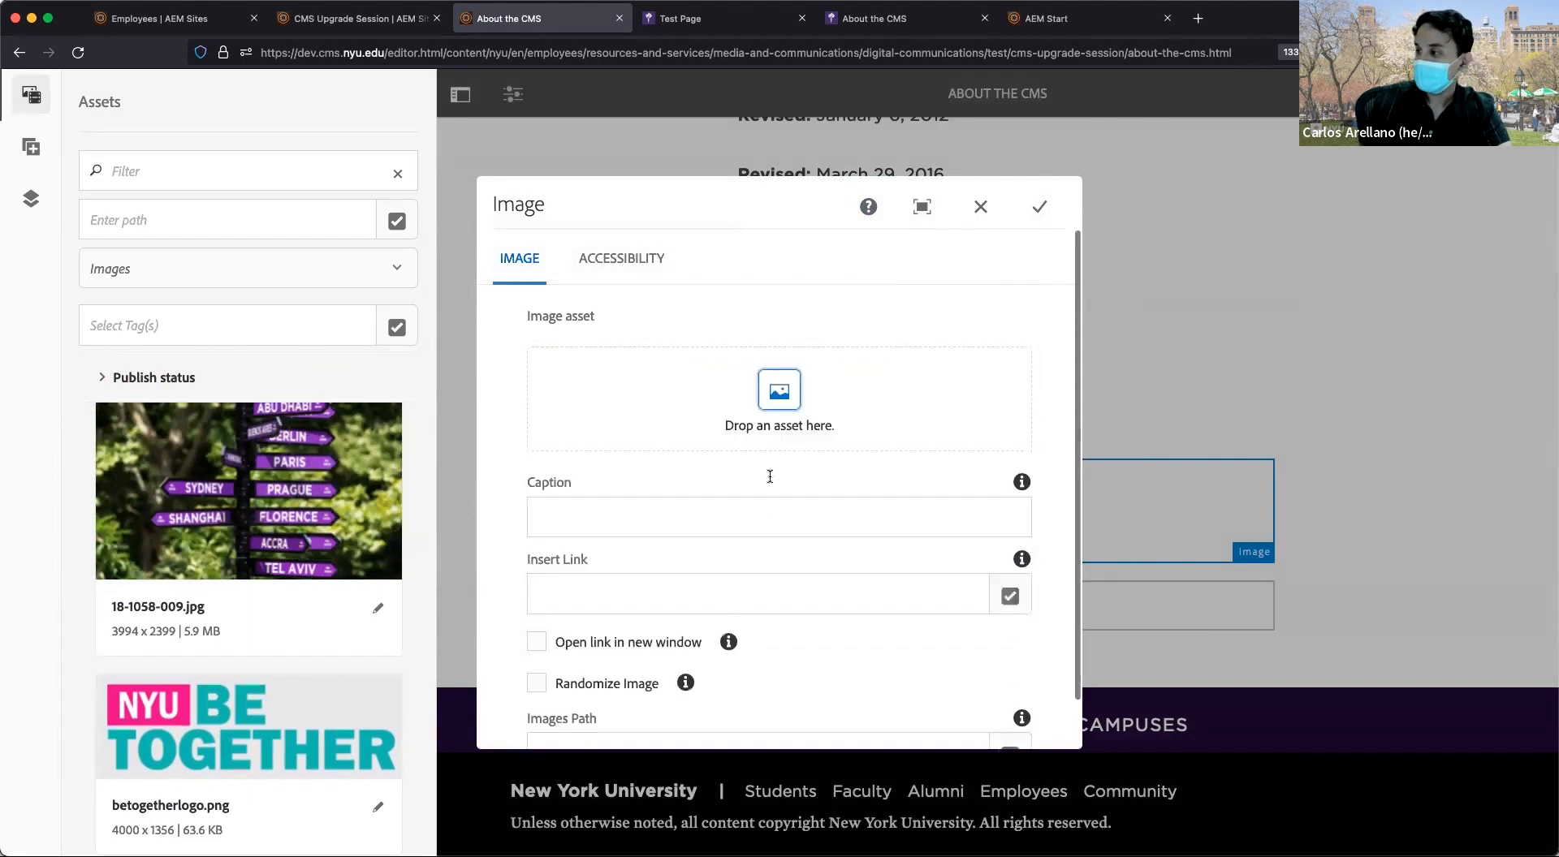
{"action": "left_click", "coordinate": [780, 390]}
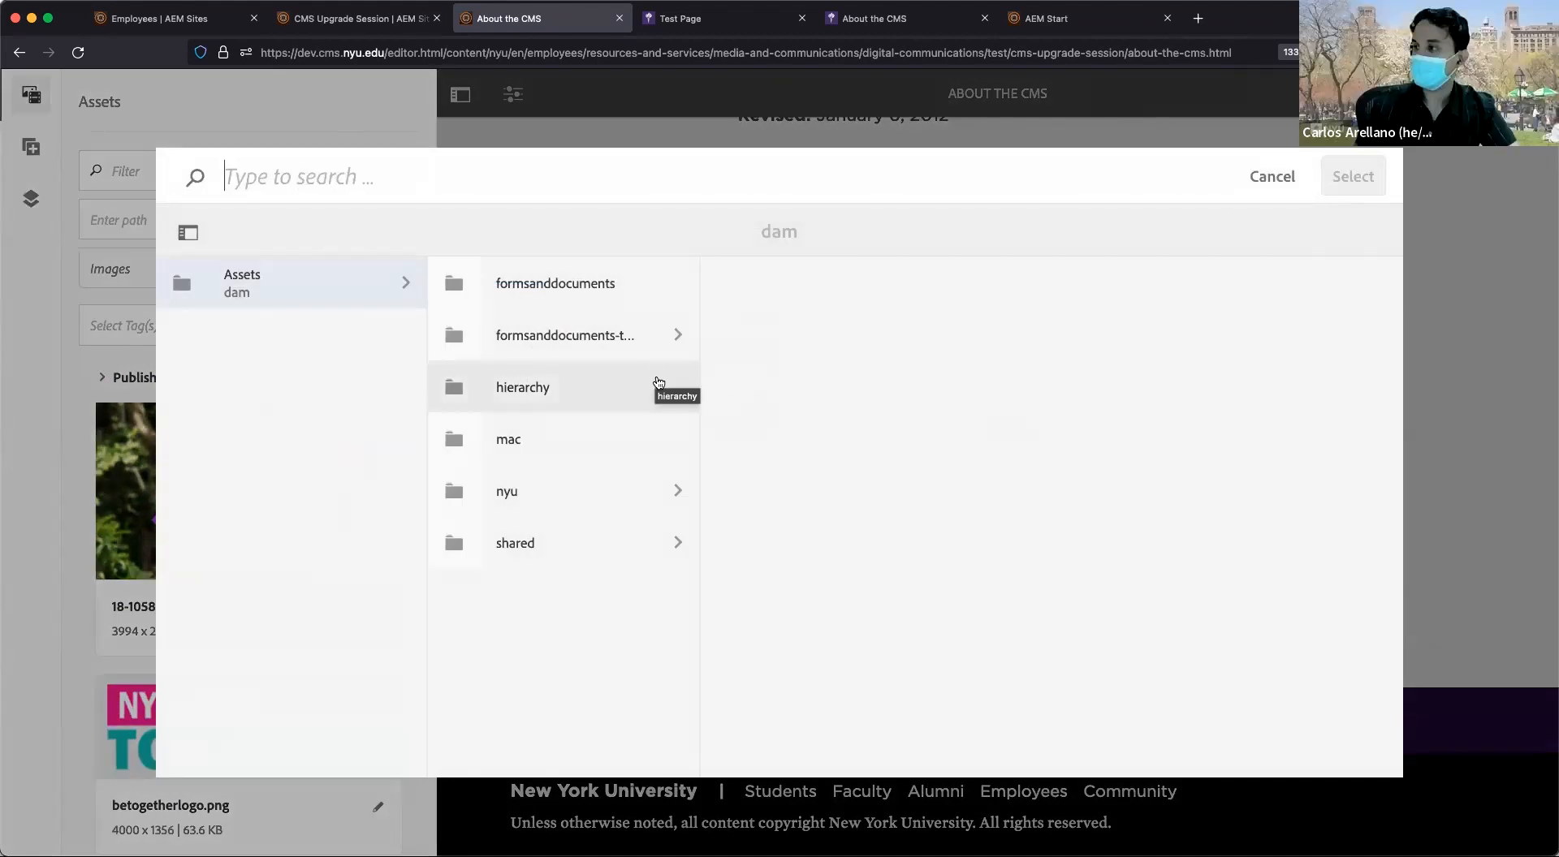
Pick 100years100women.jpg from nyu > diversity > images as the image asset.
{"action": "left_click", "coordinate": [571, 496]}
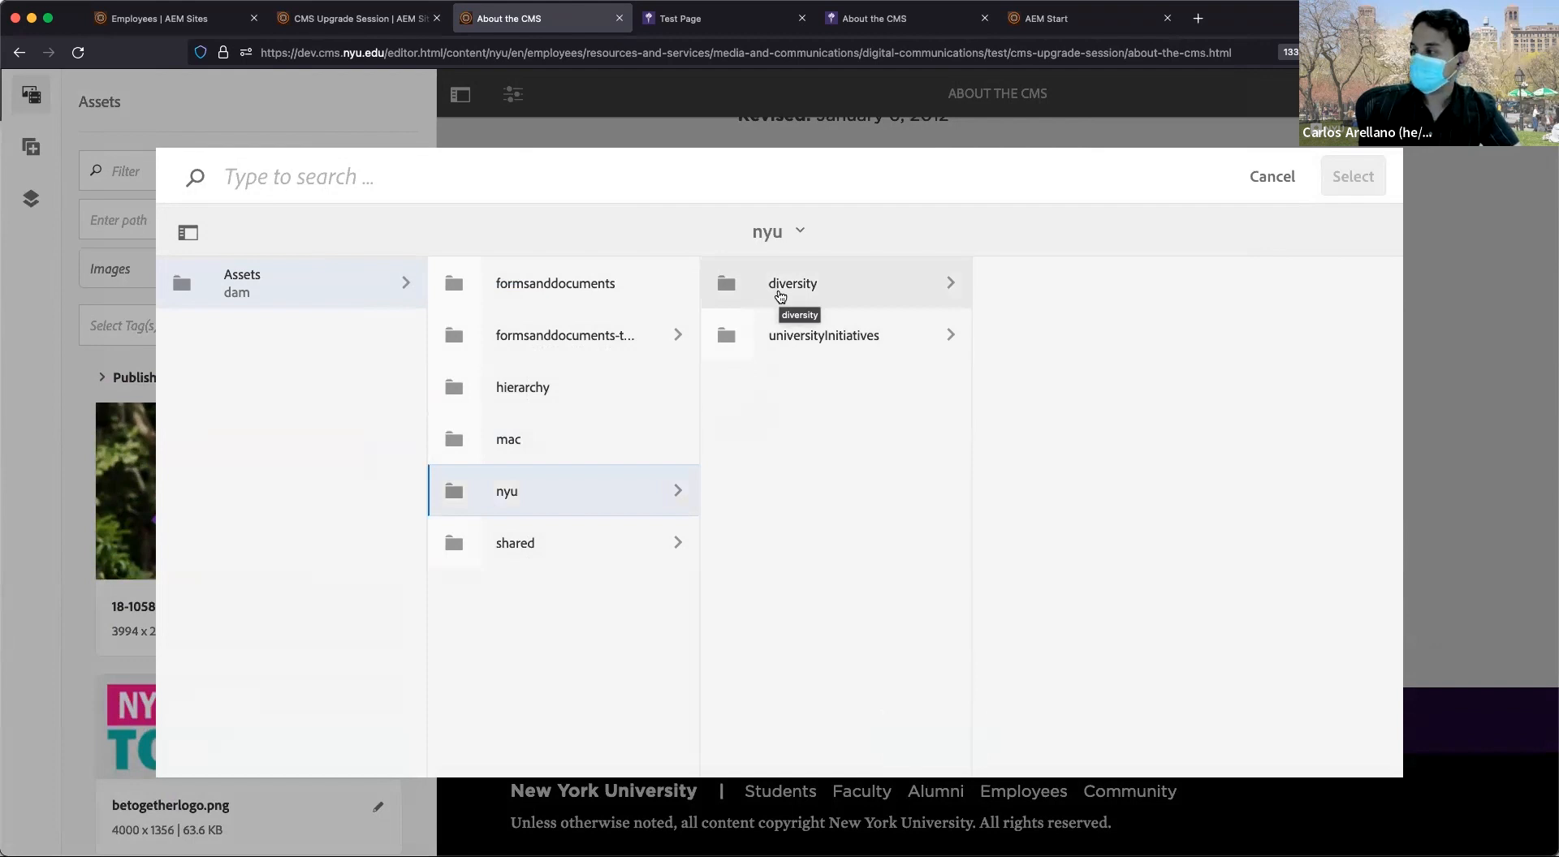
{"action": "left_click", "coordinate": [780, 296]}
{"action": "left_click", "coordinate": [1090, 405]}
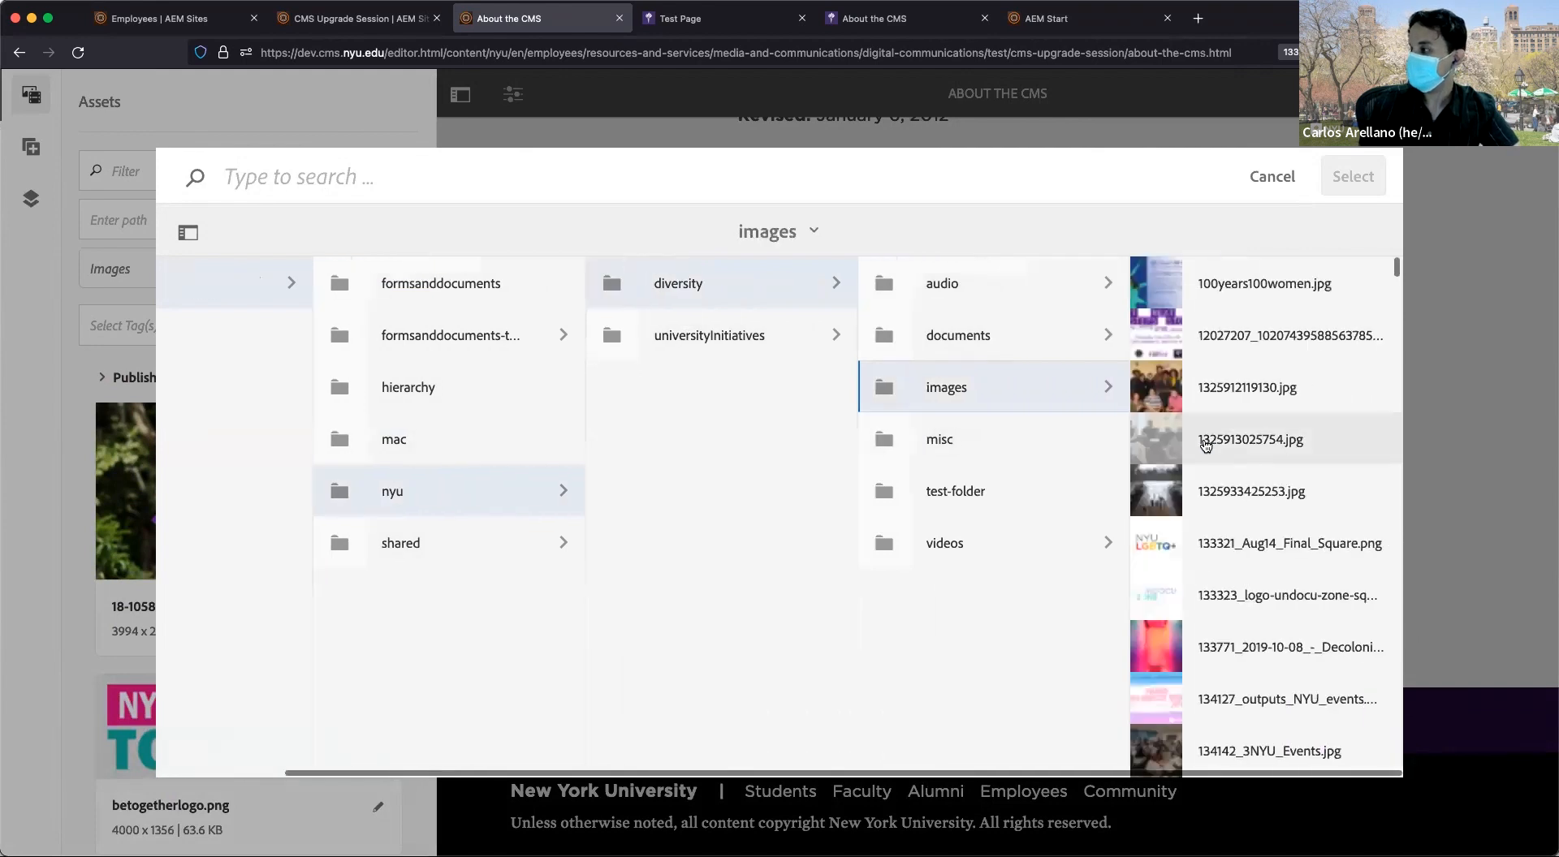
{"action": "scroll", "coordinate": [1206, 445], "scroll_direction": "down", "scroll_amount": 5}
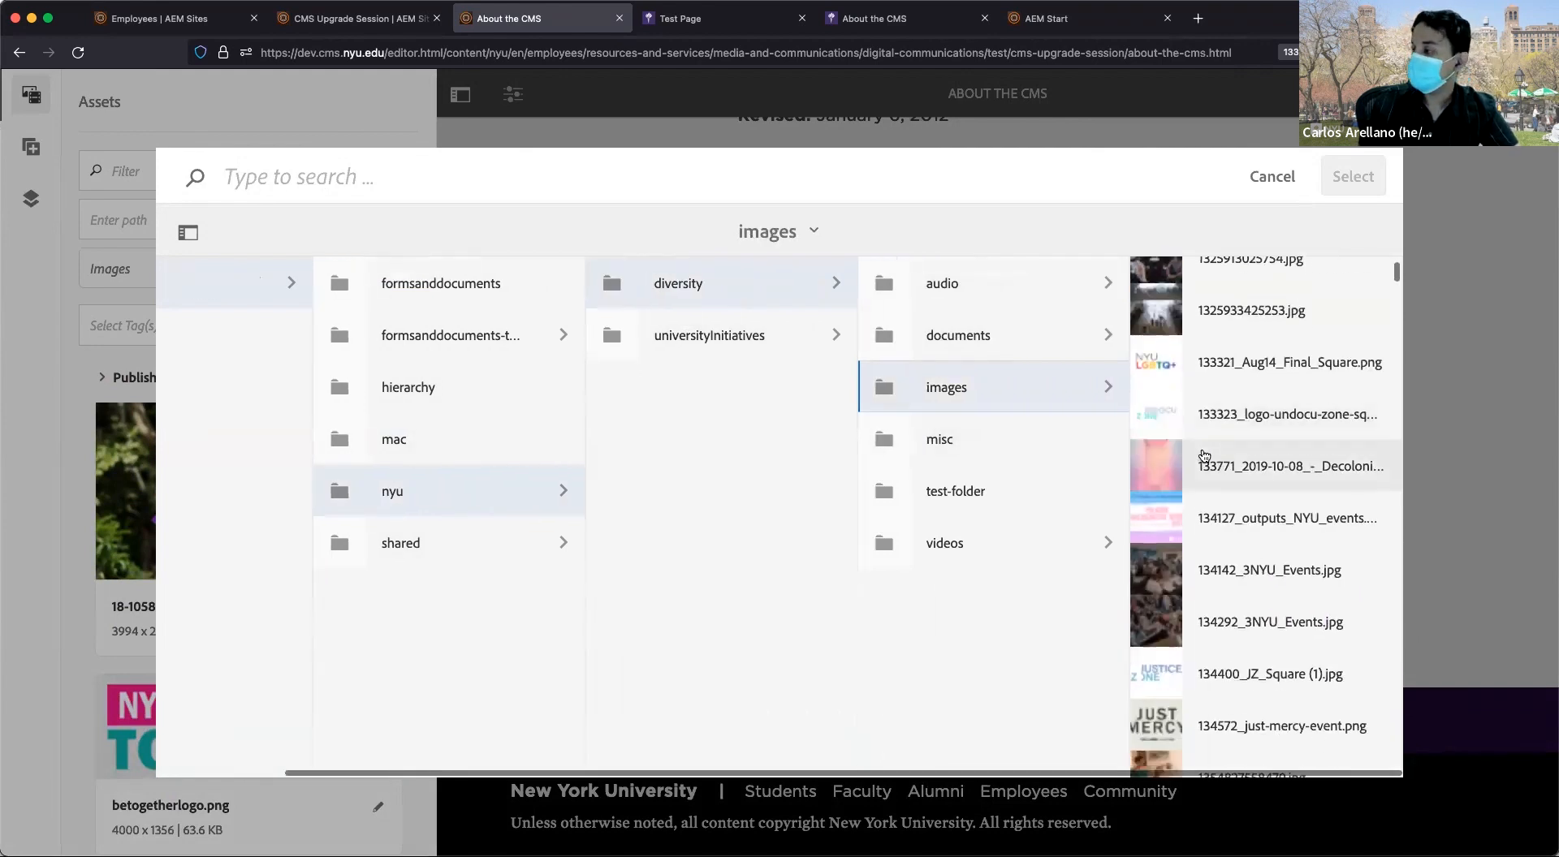
{"action": "scroll", "coordinate": [1205, 455], "scroll_direction": "down", "scroll_amount": 4}
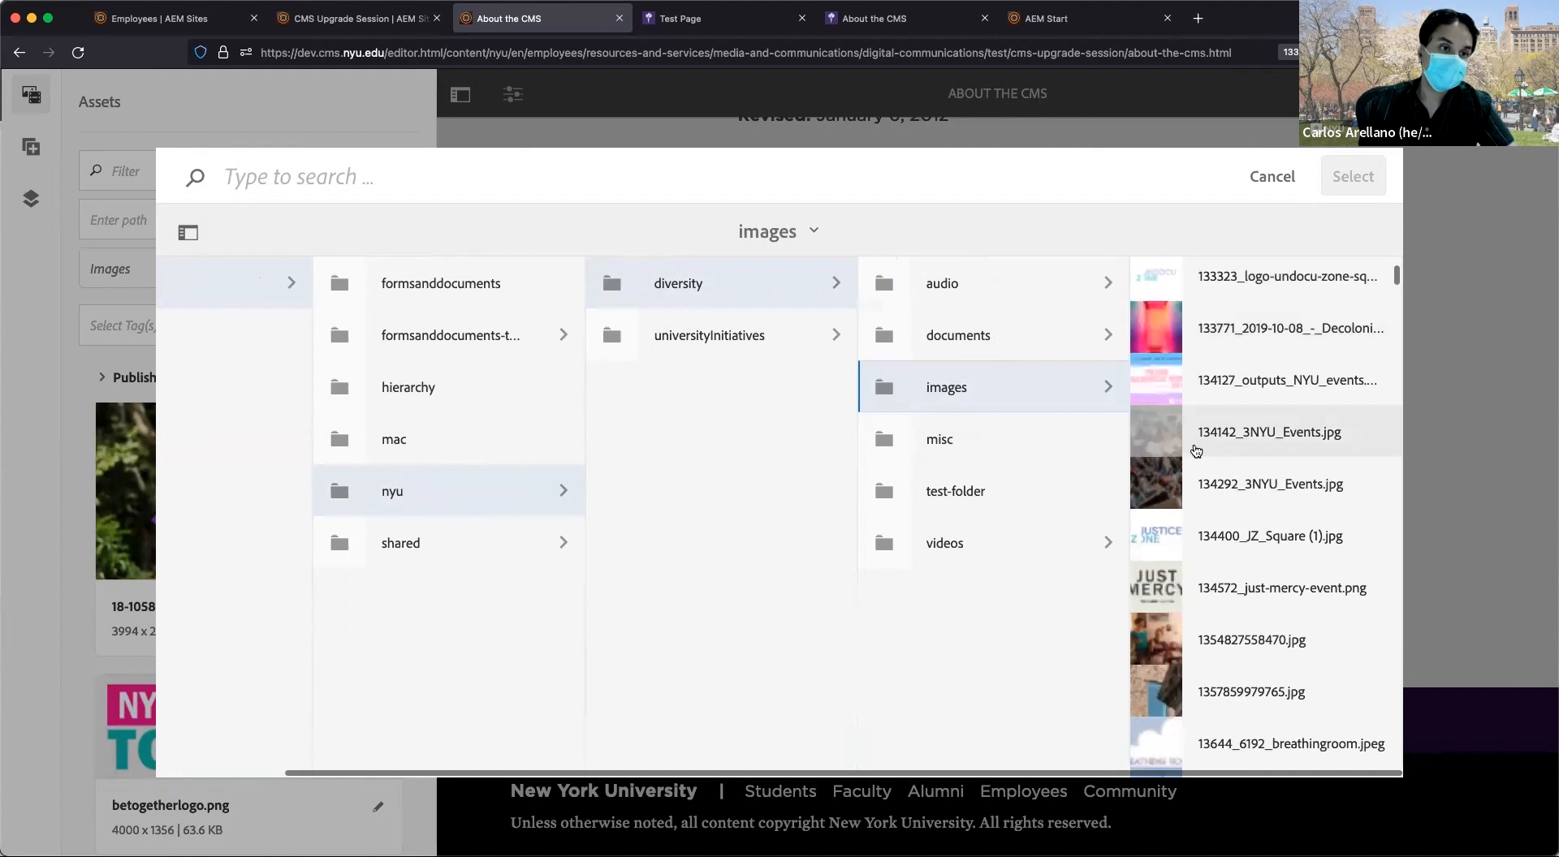
{"action": "scroll", "coordinate": [1194, 446], "scroll_direction": "up", "scroll_amount": 8}
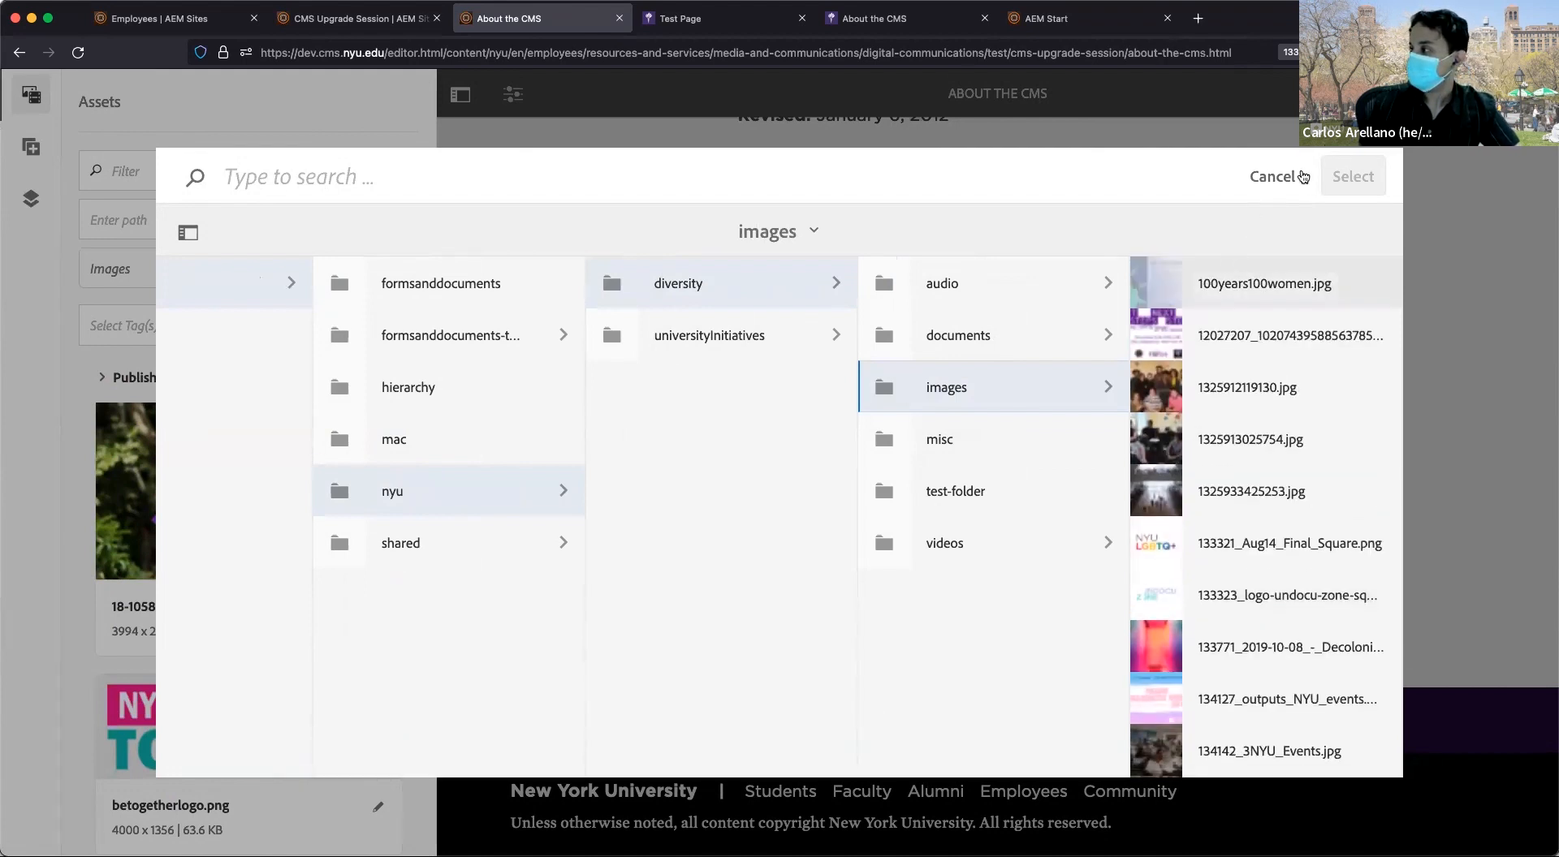
{"action": "left_click", "coordinate": [1170, 298]}
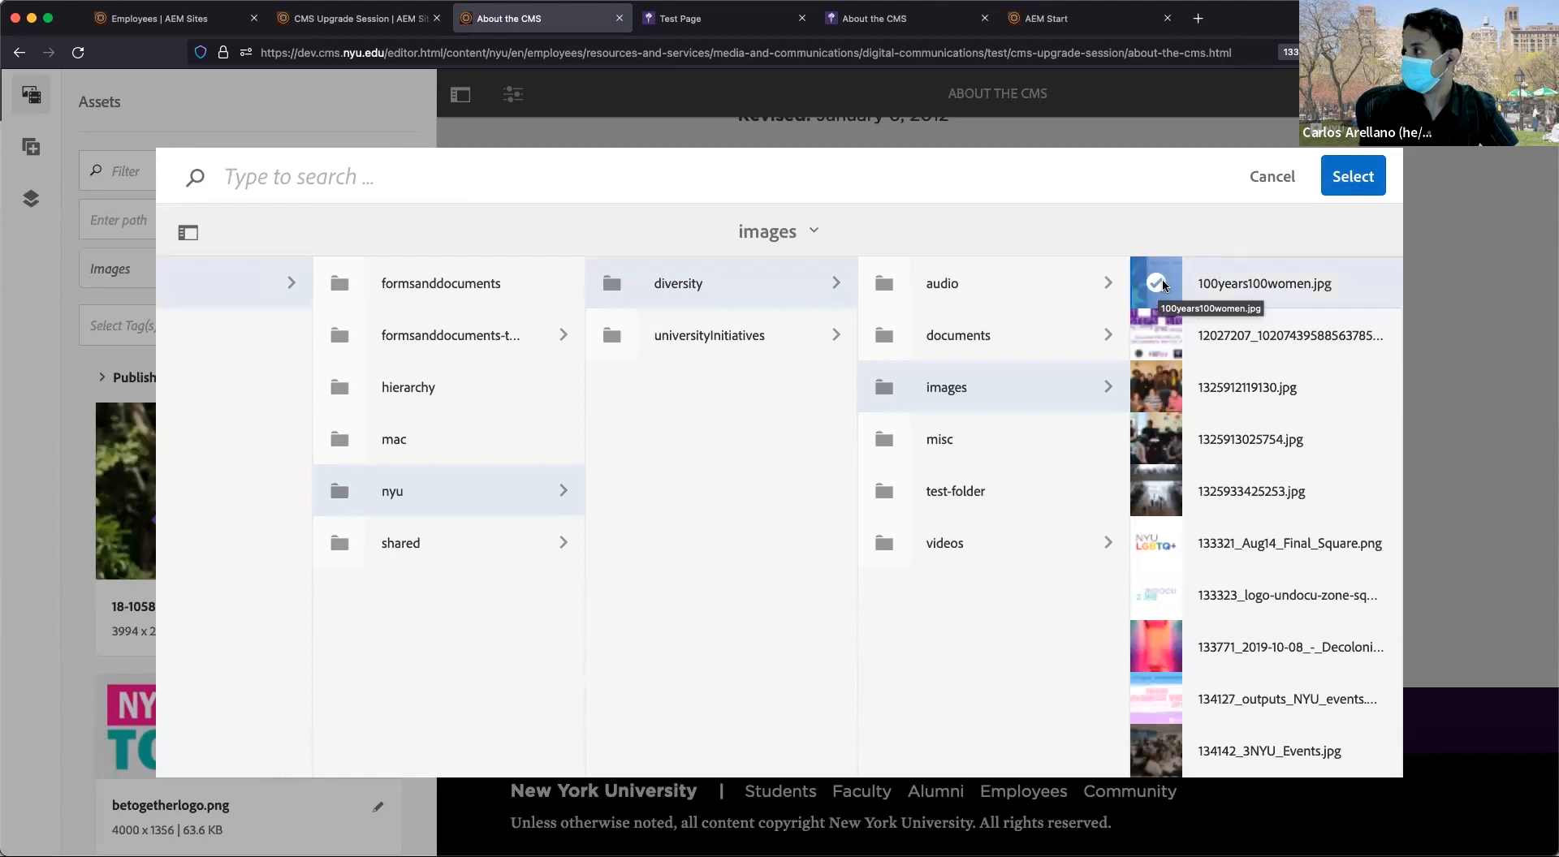
{"action": "left_click", "coordinate": [1368, 179]}
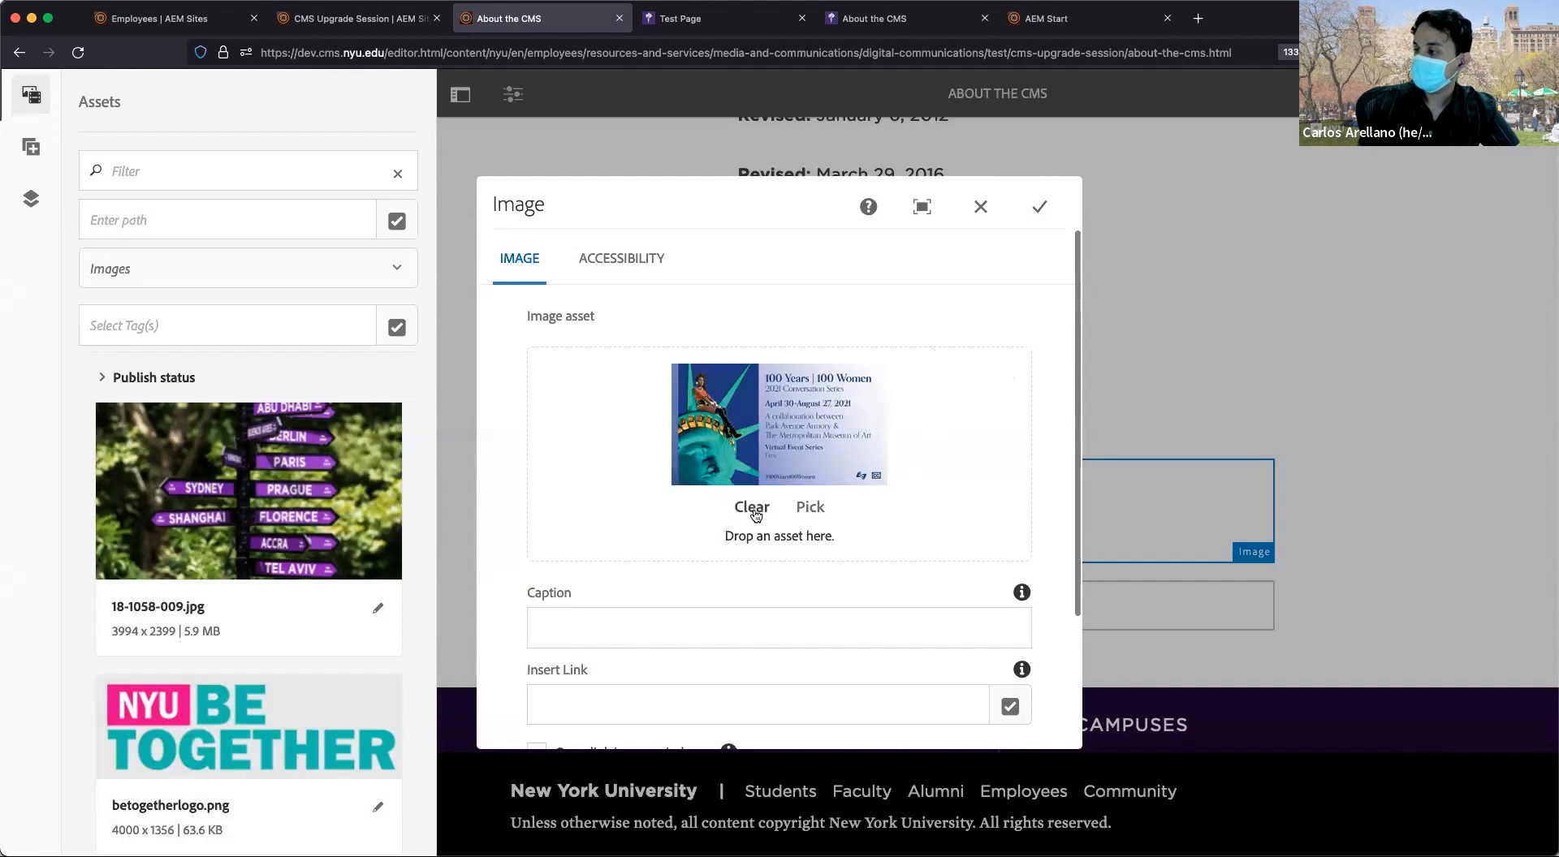
Reopen and close the asset browser, then move to the image's caption and link fields.
{"action": "left_click", "coordinate": [809, 508]}
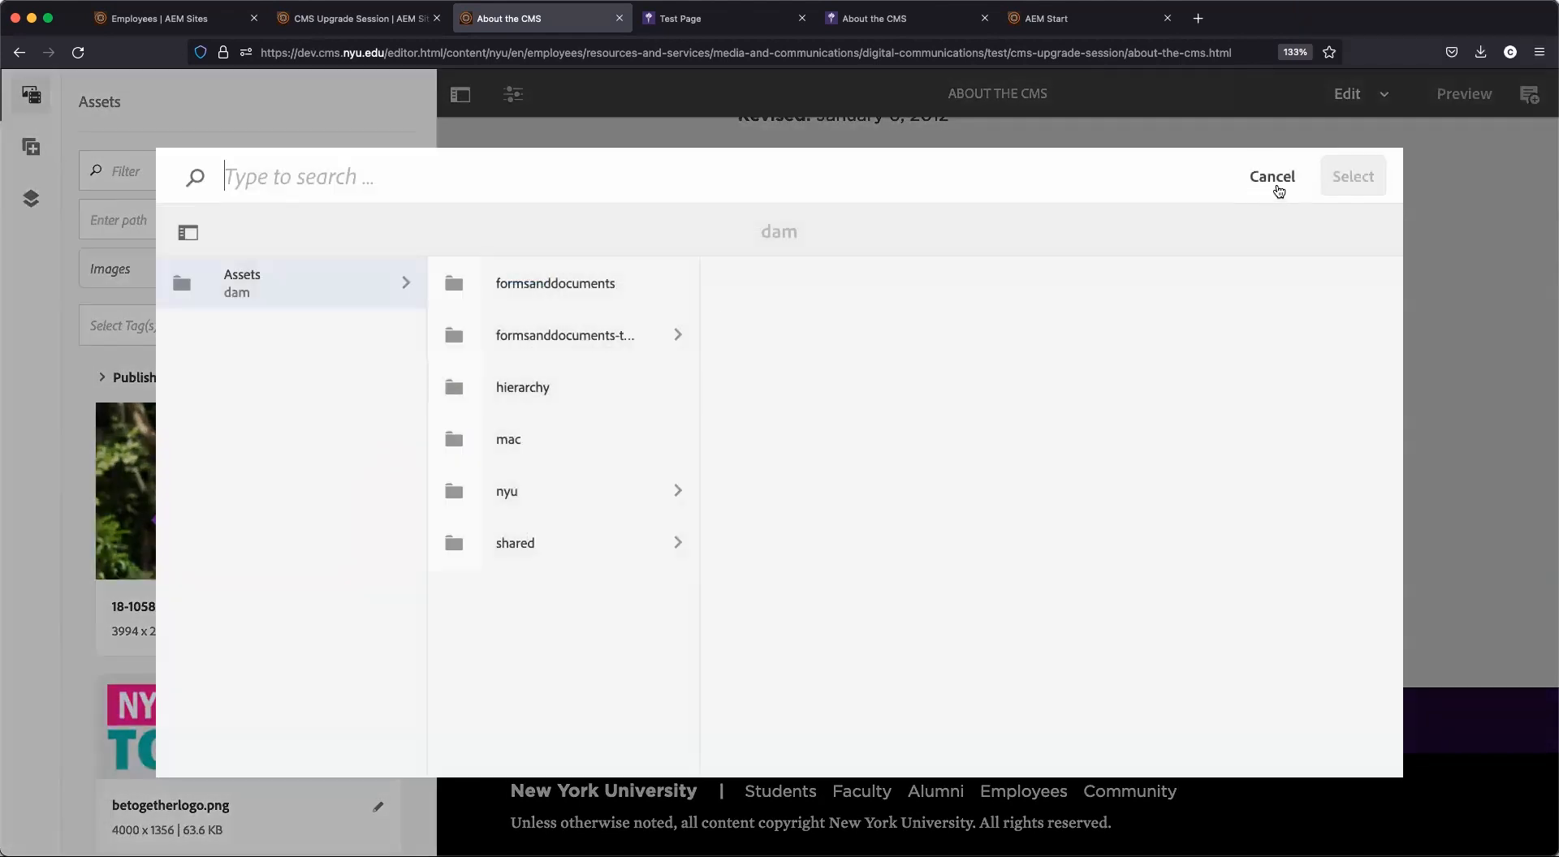
{"action": "left_click", "coordinate": [1277, 188]}
{"action": "scroll", "coordinate": [908, 403], "scroll_direction": "down", "scroll_amount": 2}
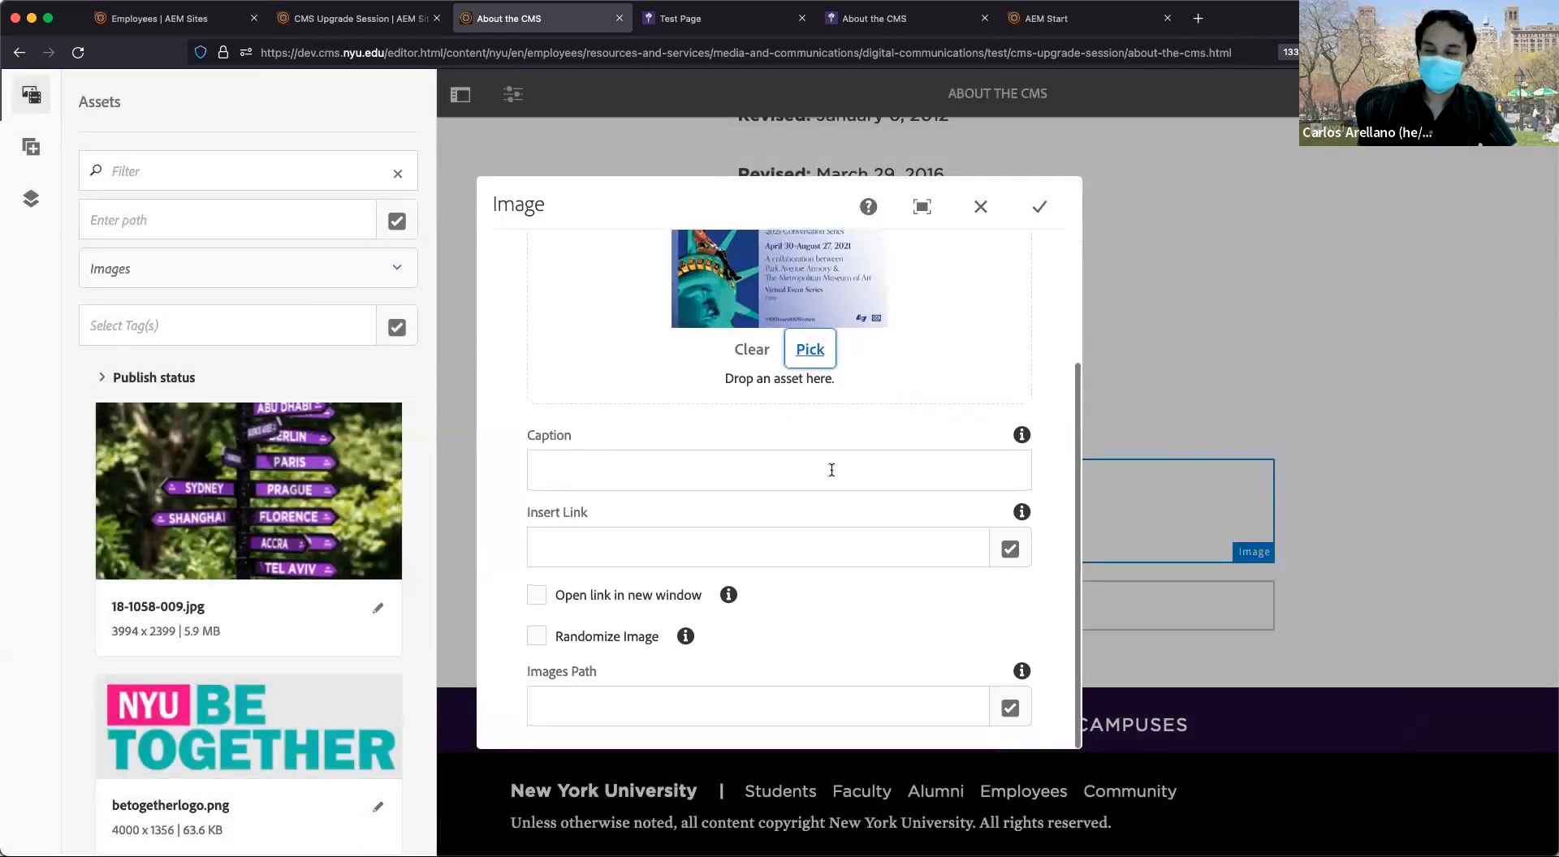
{"action": "left_click", "coordinate": [804, 468]}
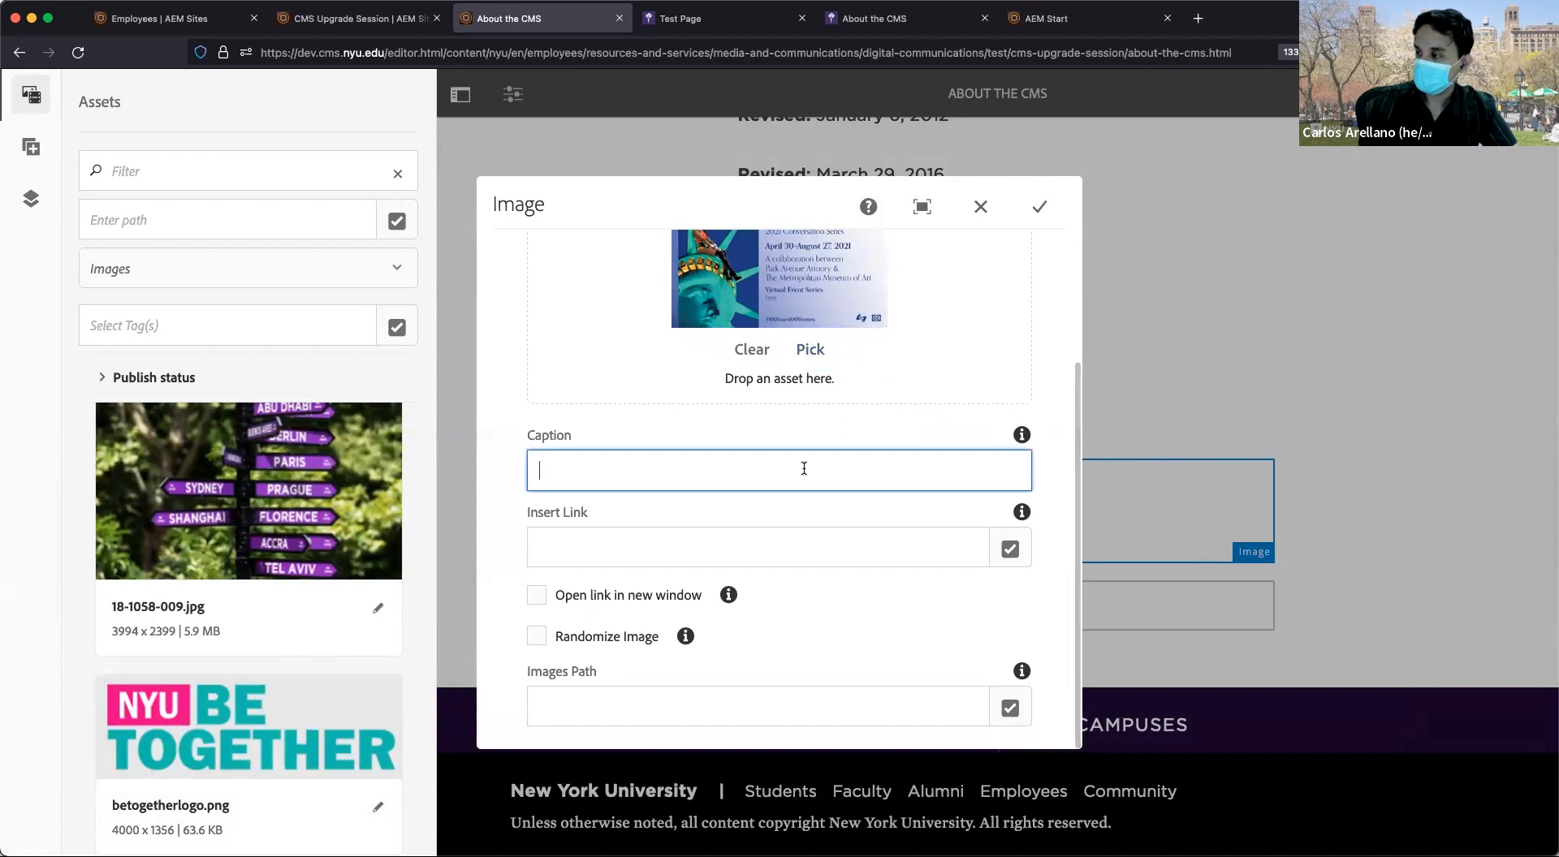
{"action": "left_click", "coordinate": [811, 542]}
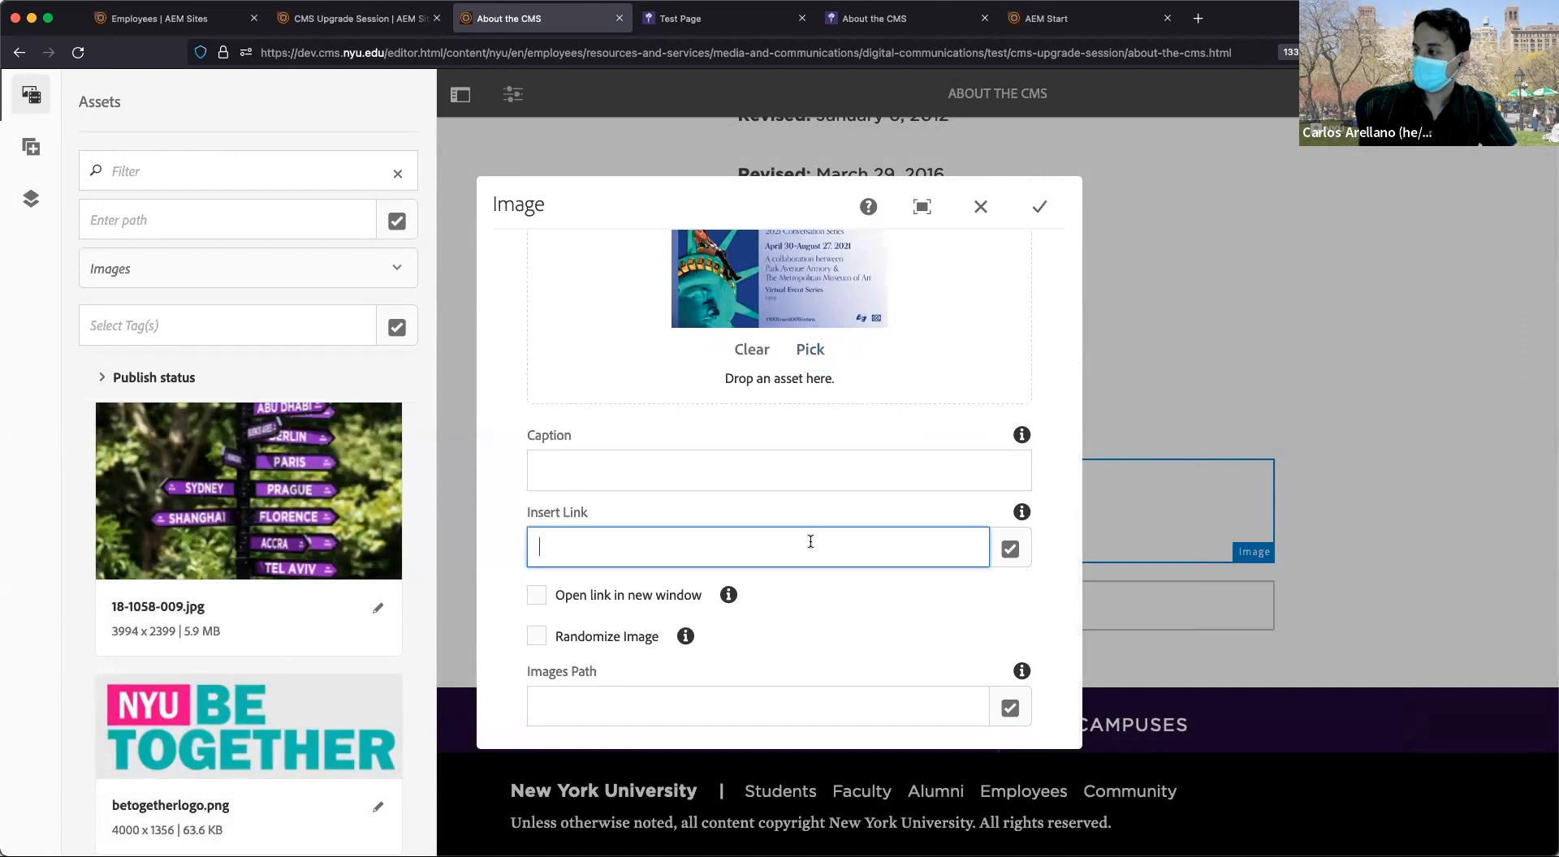
Link the image to About NYU > Careers at NYU > Administrator and Staff.
{"action": "left_click", "coordinate": [1010, 550]}
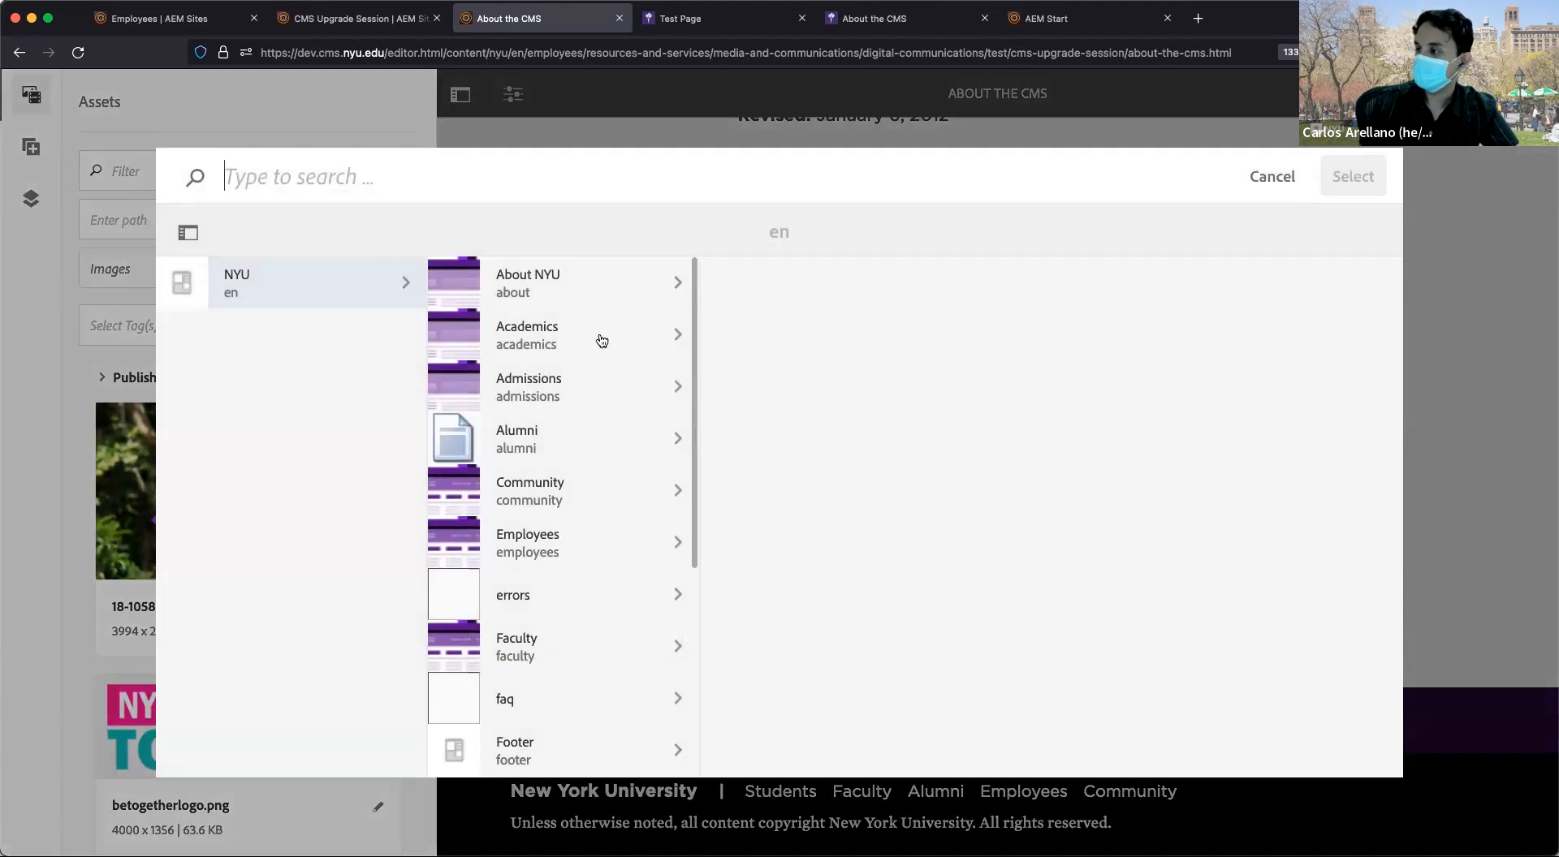
{"action": "left_click", "coordinate": [600, 291]}
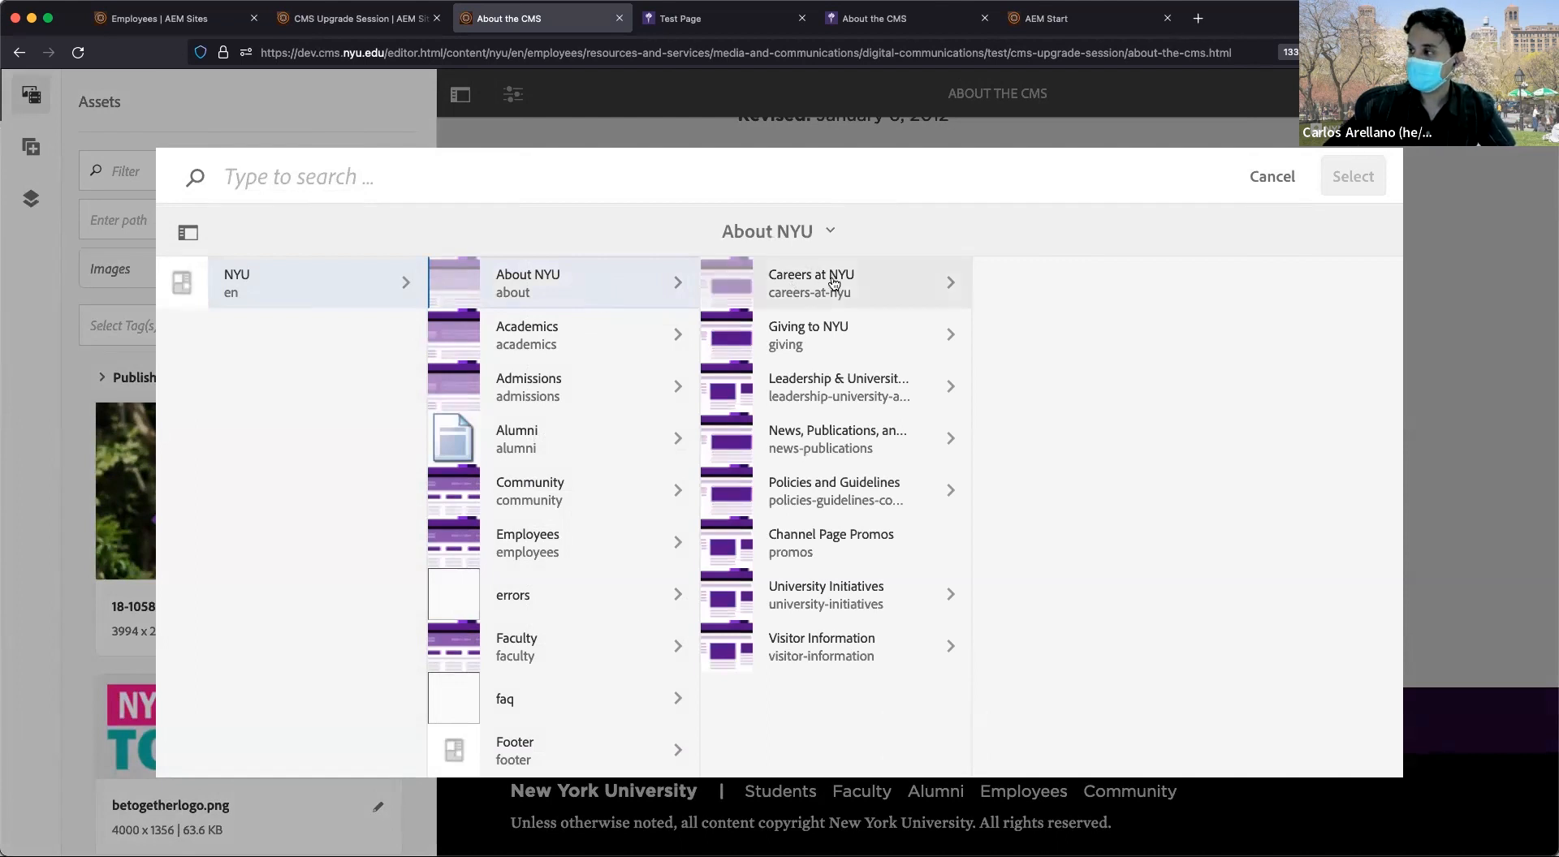
{"action": "left_click", "coordinate": [803, 279]}
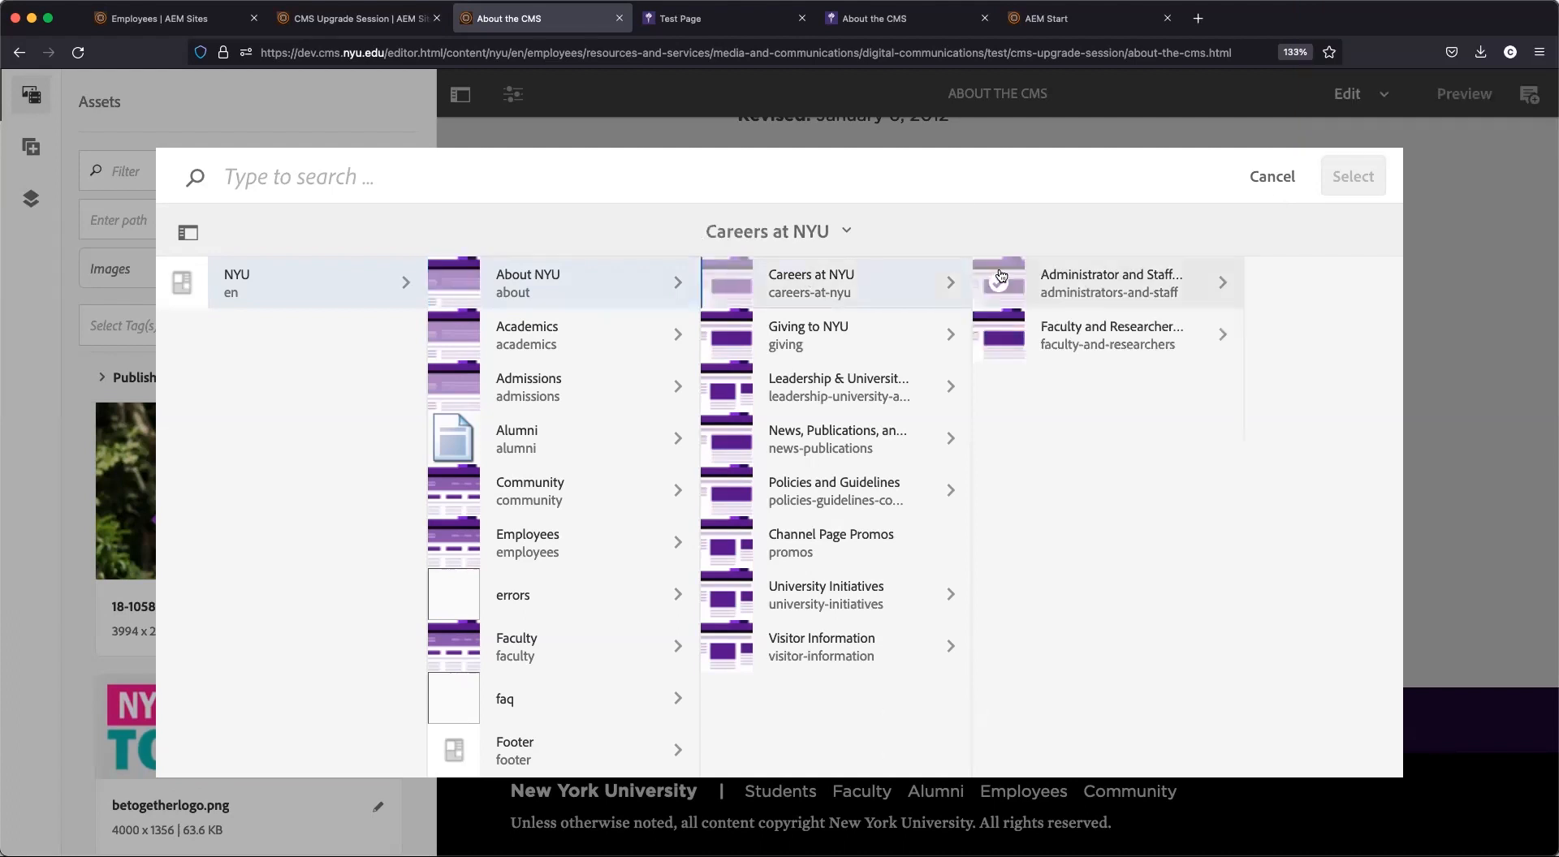
{"action": "left_click", "coordinate": [989, 280]}
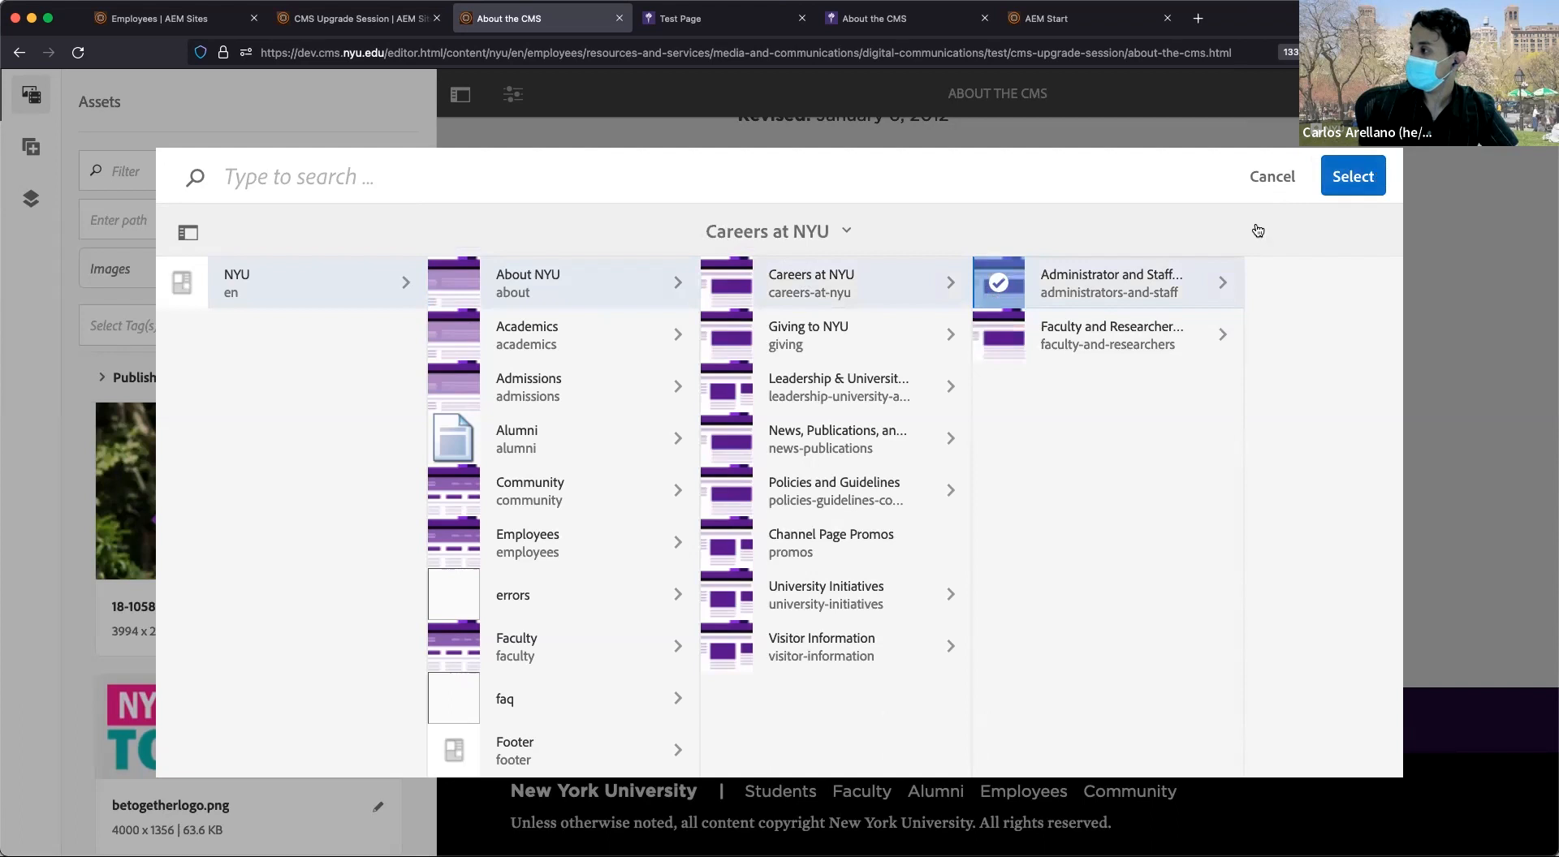
{"action": "left_click", "coordinate": [1371, 186]}
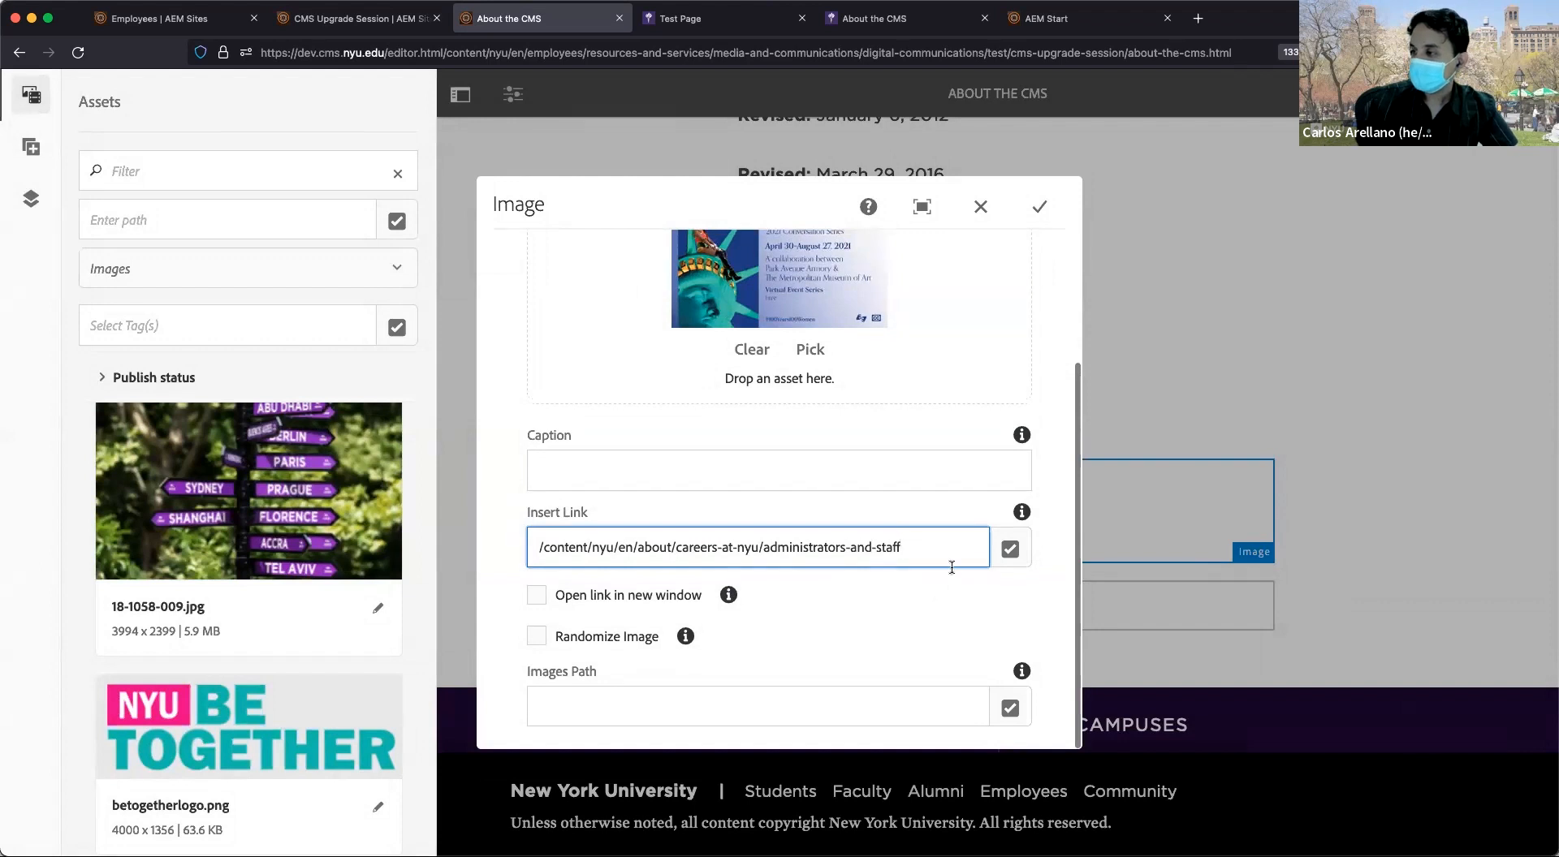
{"action": "scroll", "coordinate": [898, 535], "scroll_direction": "up", "scroll_amount": 3}
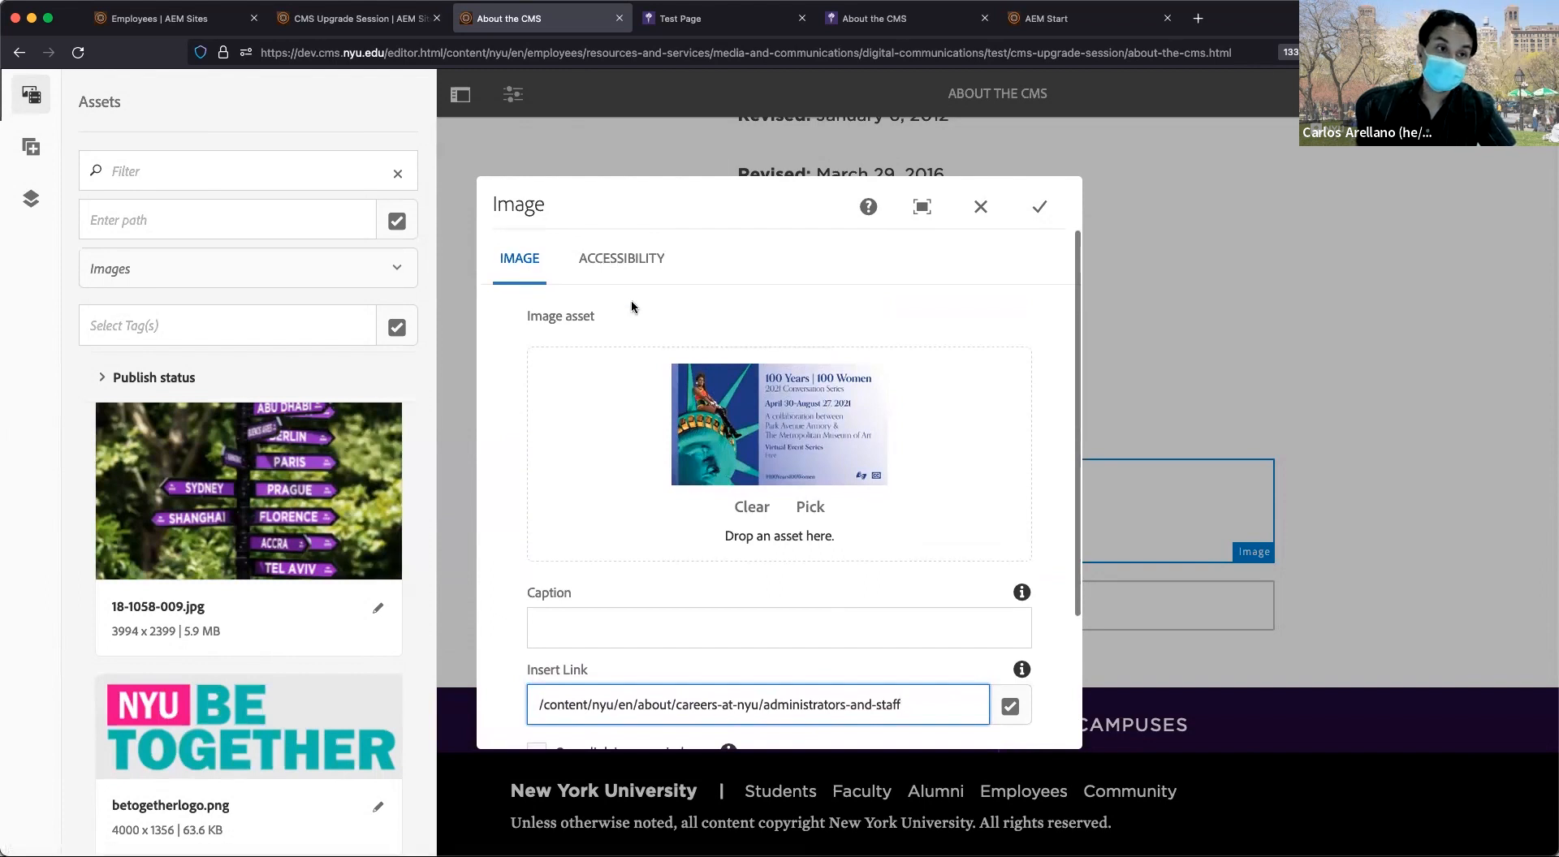
{"action": "left_click", "coordinate": [624, 275]}
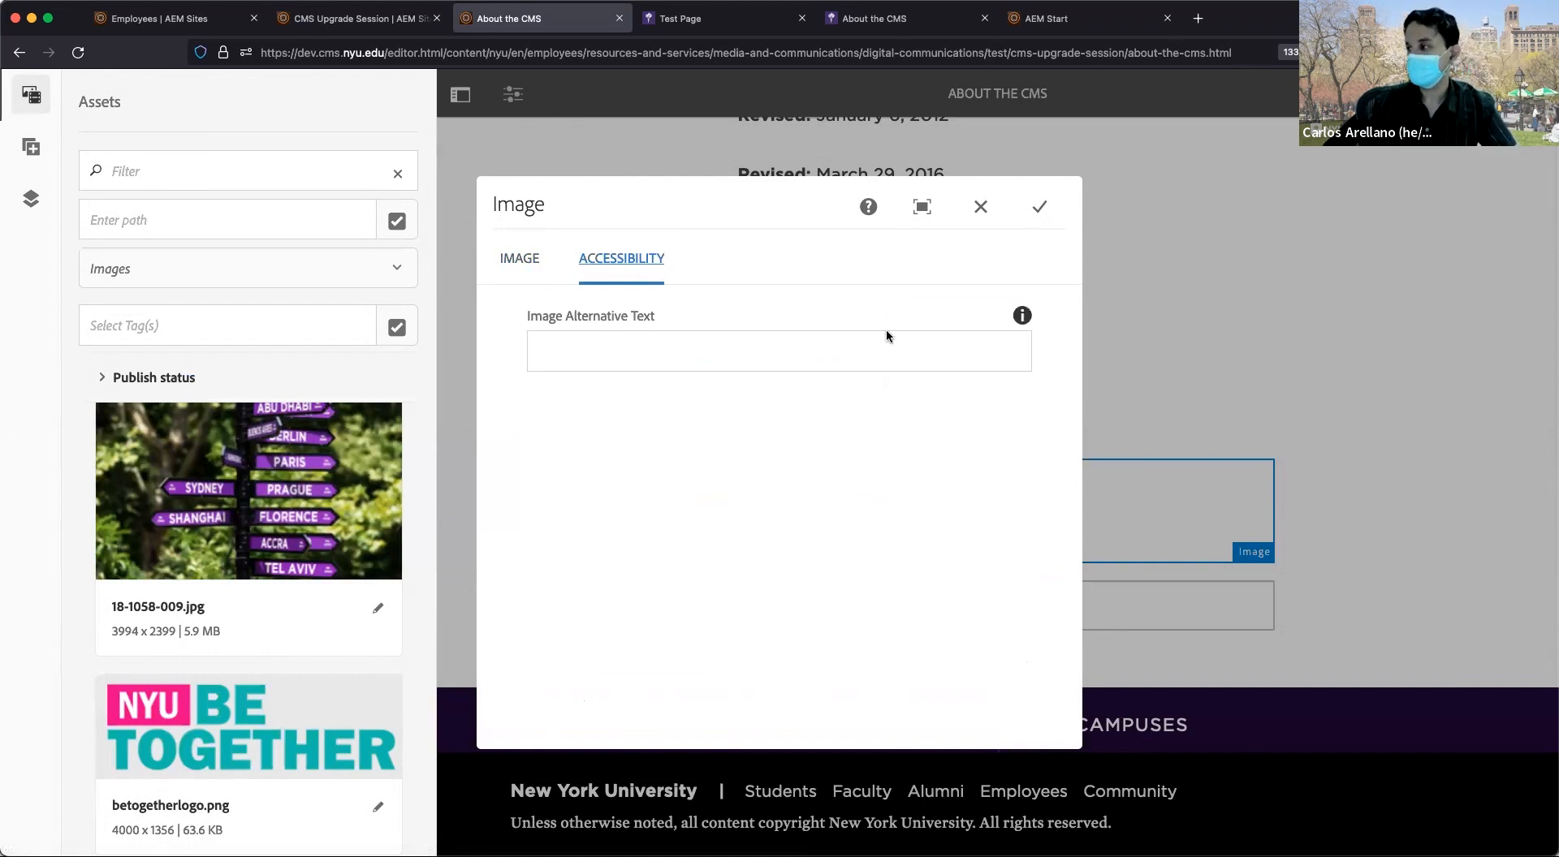
Enter 'test alt text' as the image's alternative text and save the Image dialog.
{"action": "left_click", "coordinate": [857, 339]}
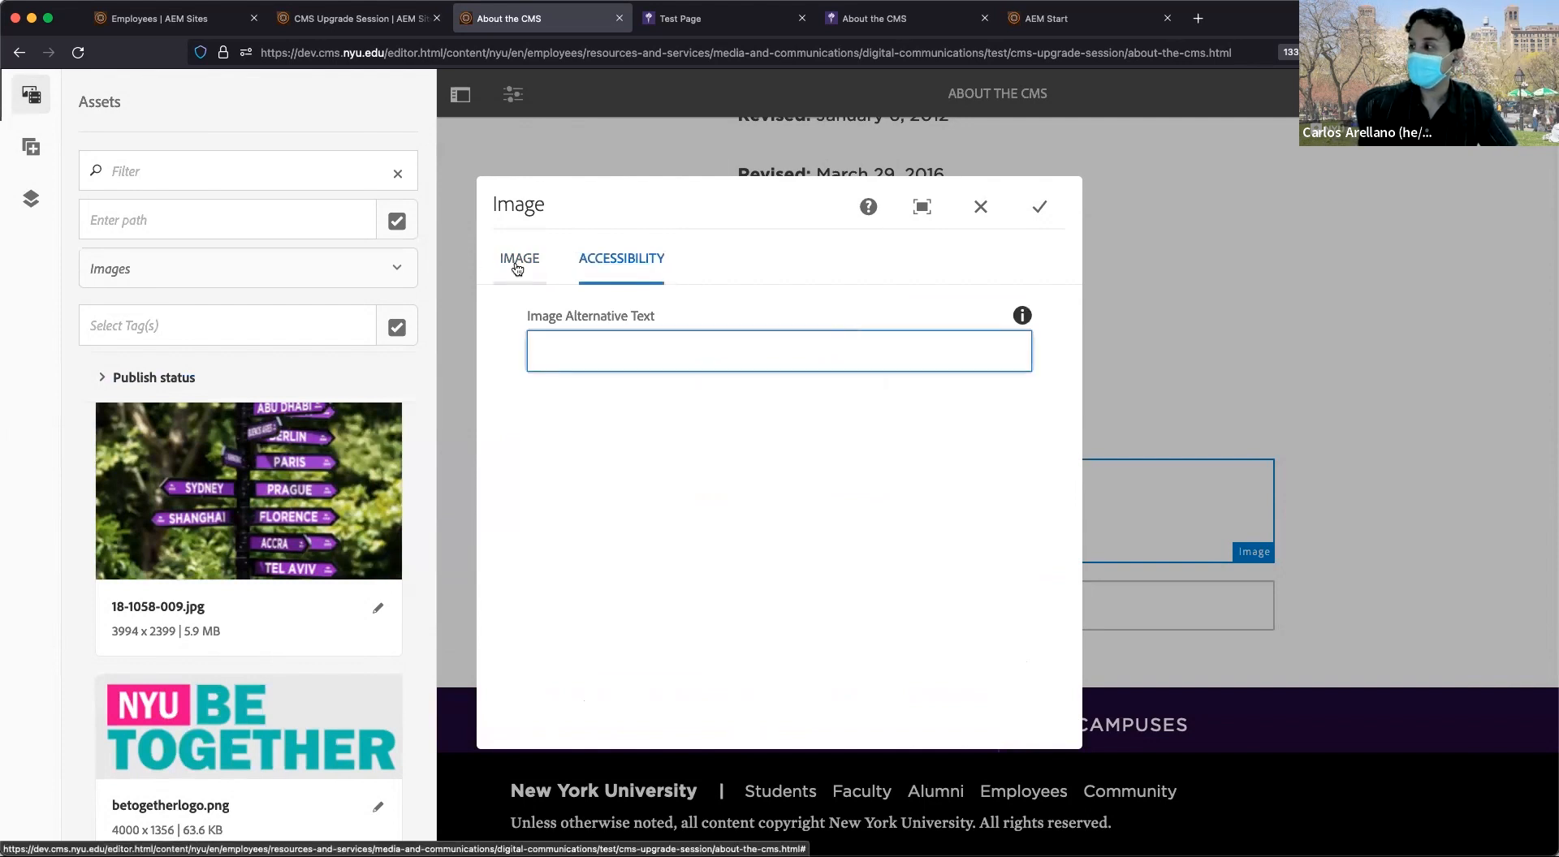
{"action": "left_click", "coordinate": [519, 260]}
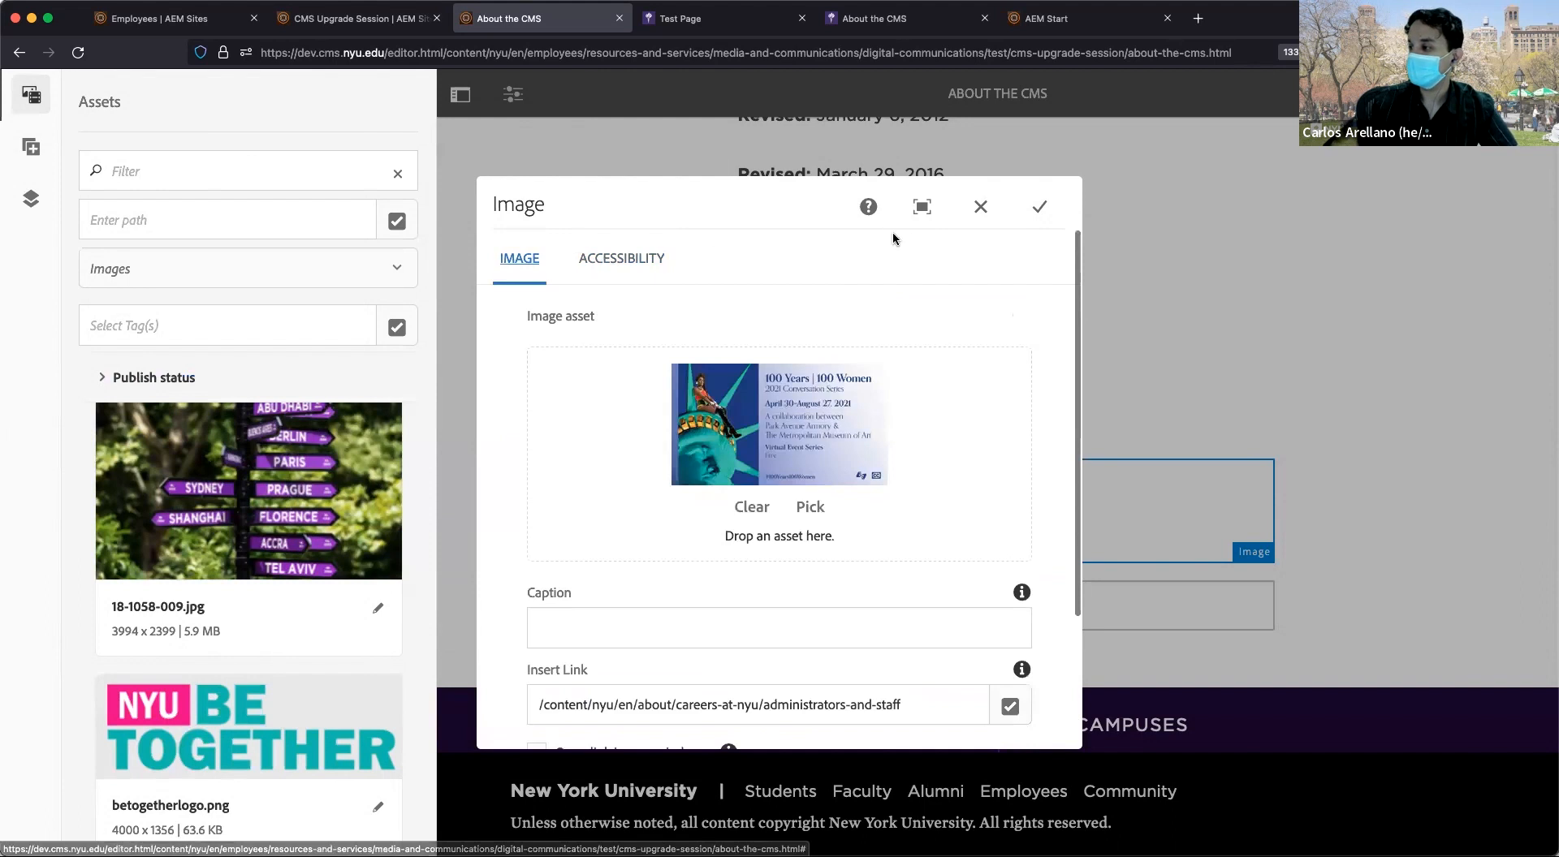
{"action": "left_click", "coordinate": [638, 258]}
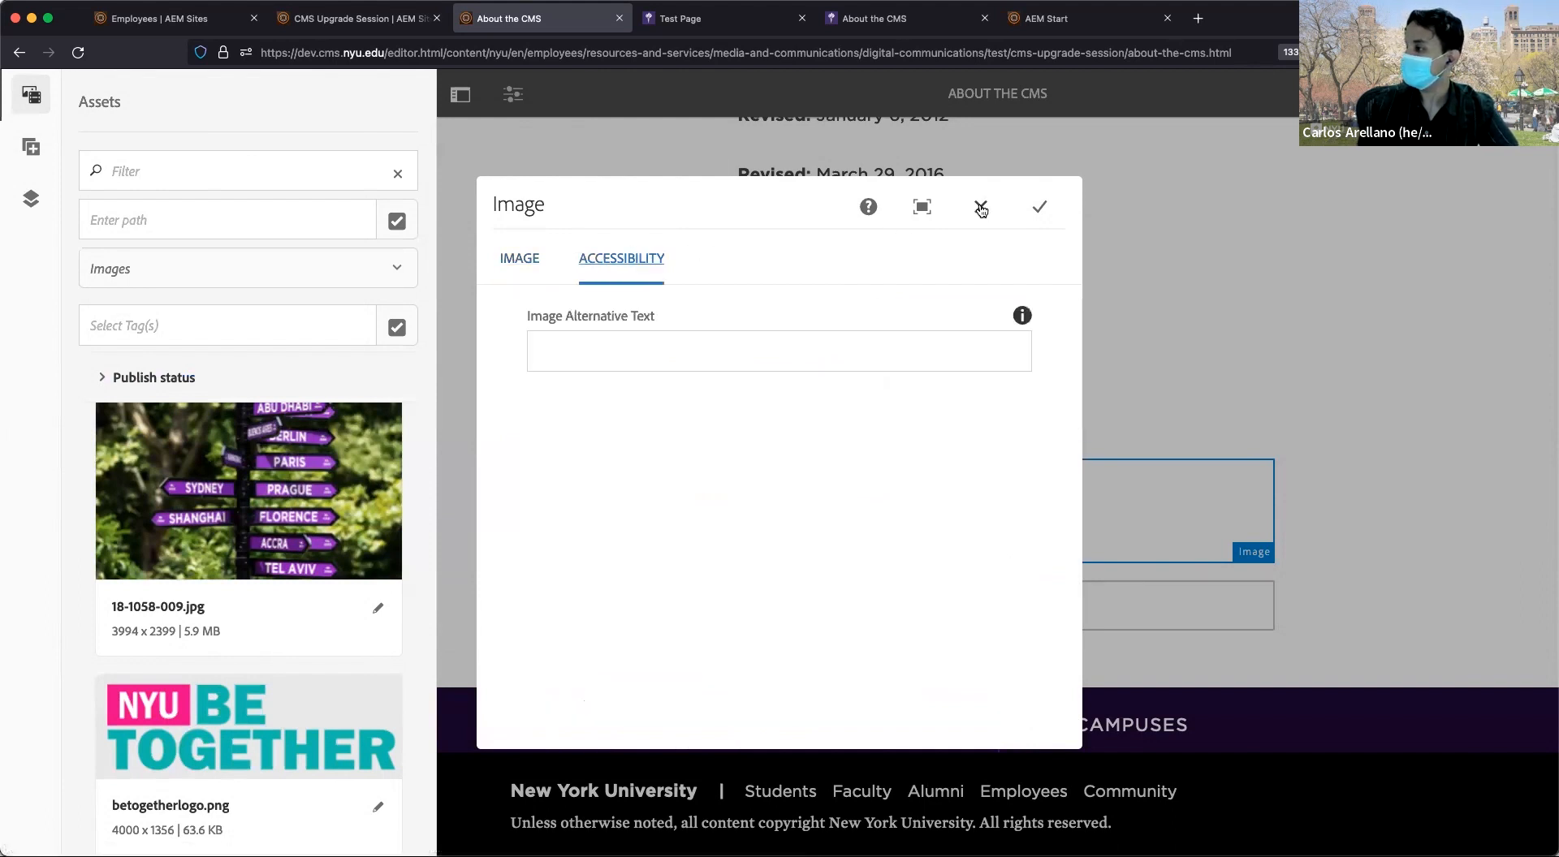
{"action": "left_click", "coordinate": [994, 345]}
{"action": "type", "text": "te"}
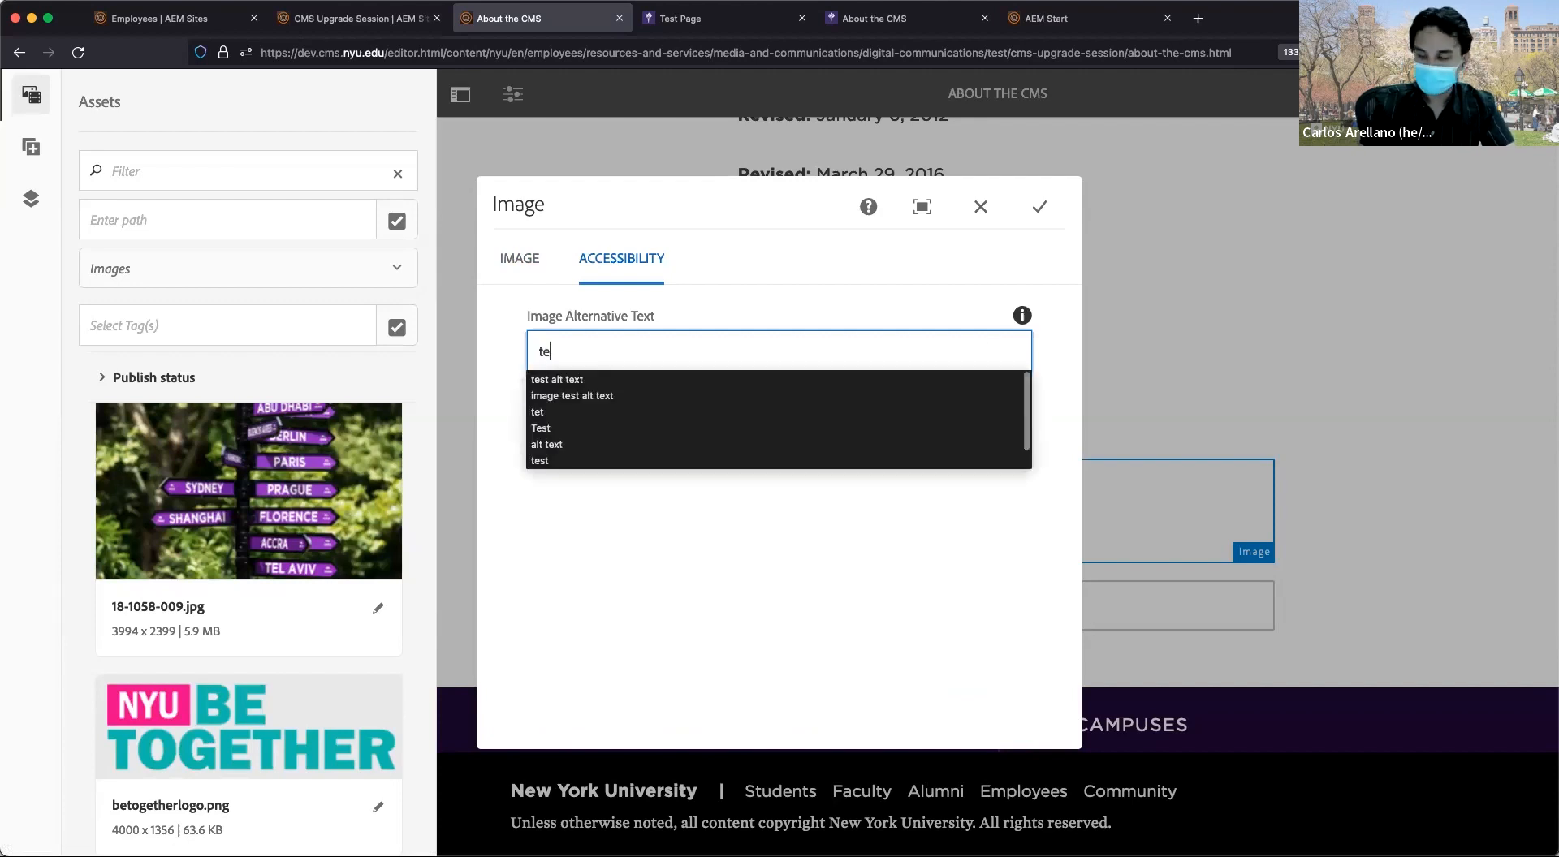
{"action": "type", "text": "st alt text"}
{"action": "left_click", "coordinate": [791, 568]}
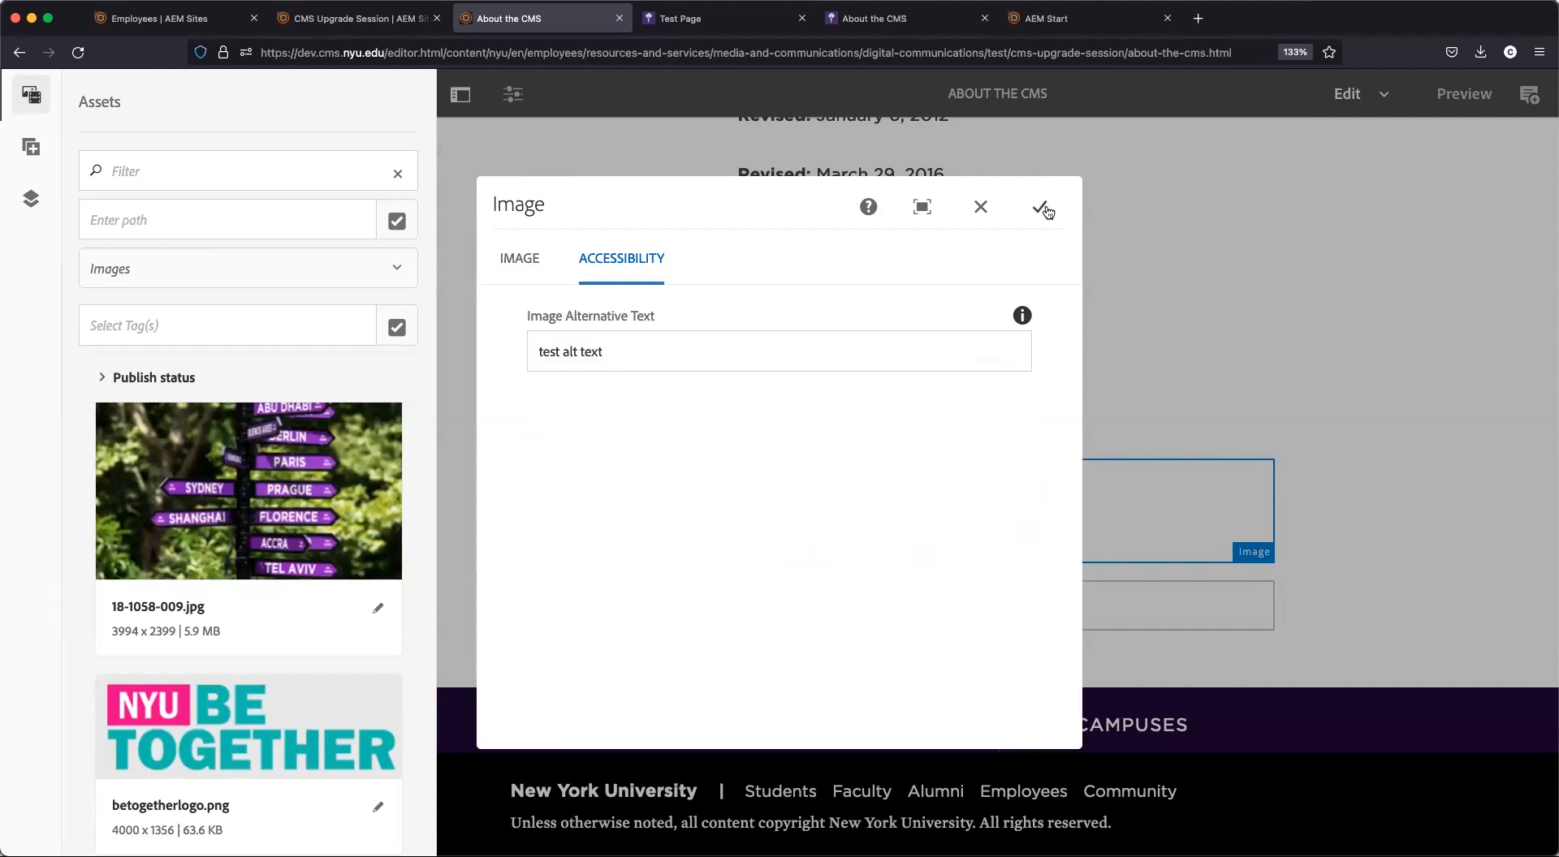
{"action": "left_click", "coordinate": [1041, 208]}
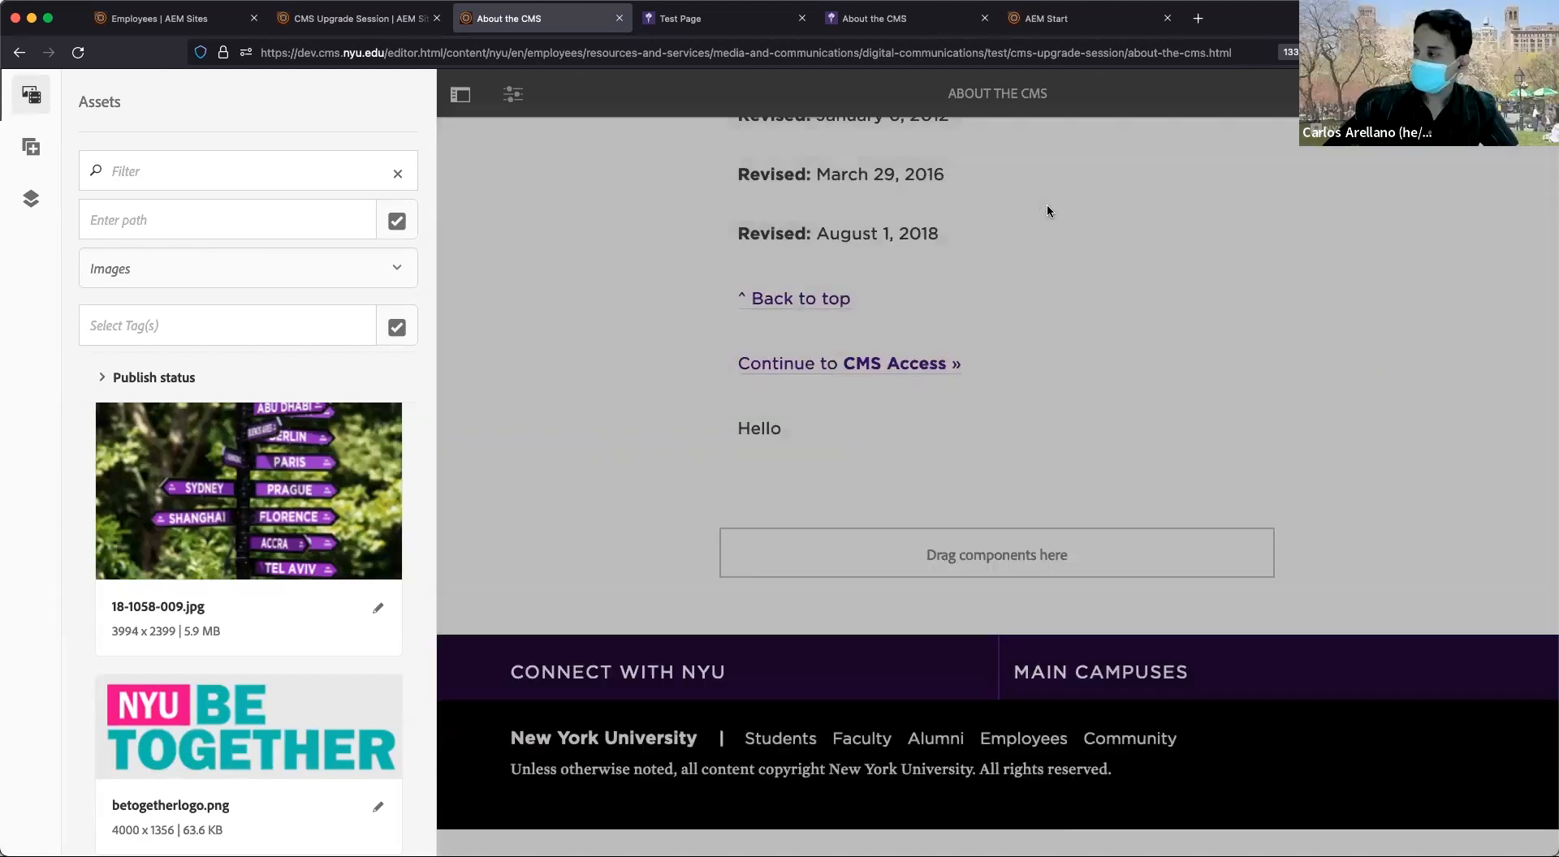
{"action": "scroll", "coordinate": [1046, 211], "scroll_direction": "down", "scroll_amount": 2}
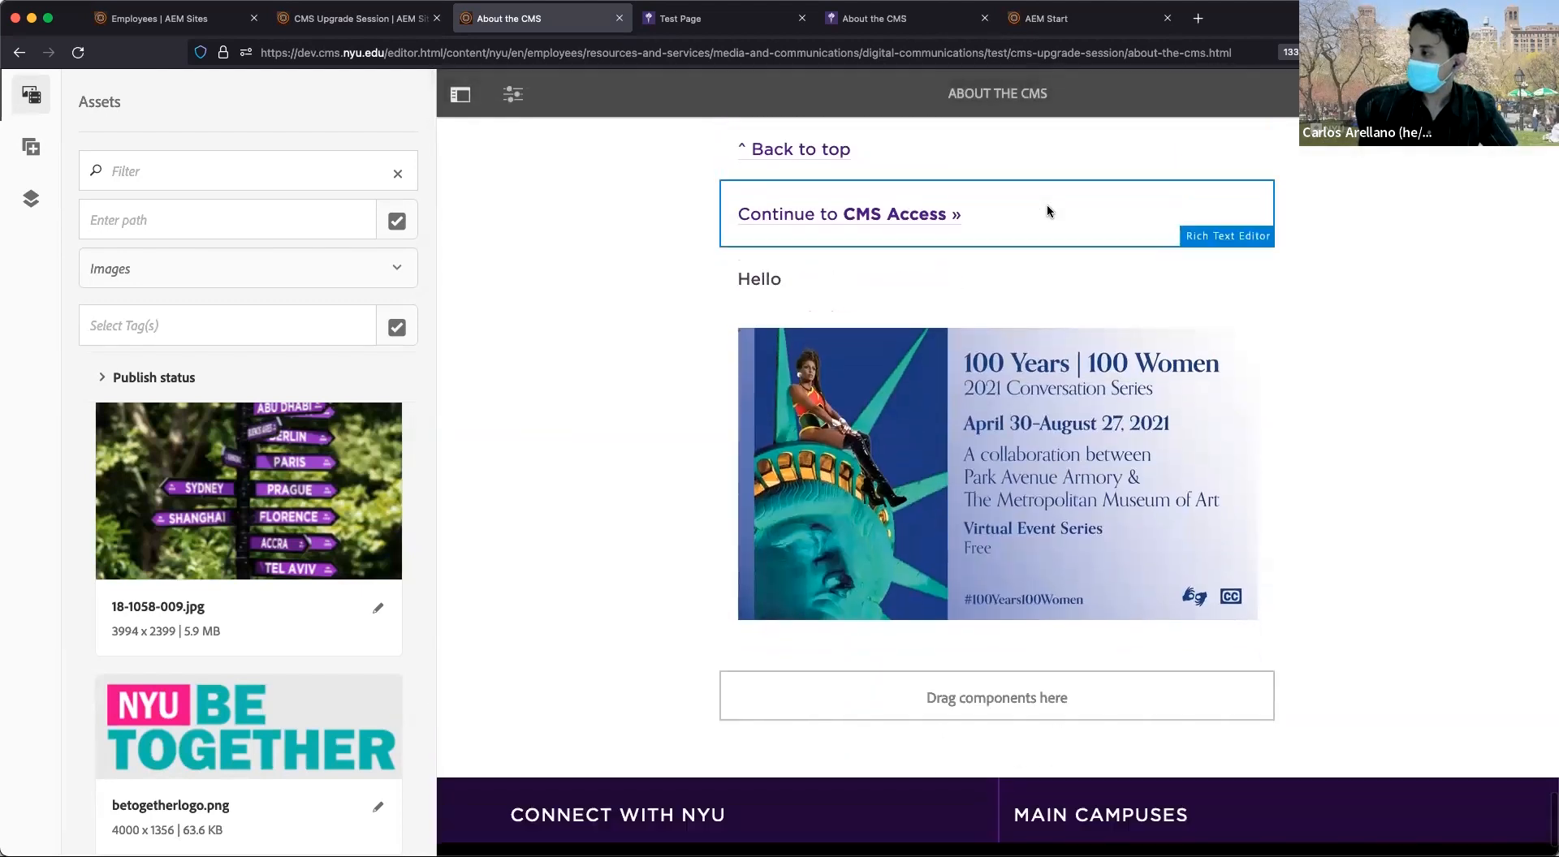
{"action": "left_click", "coordinate": [1060, 419]}
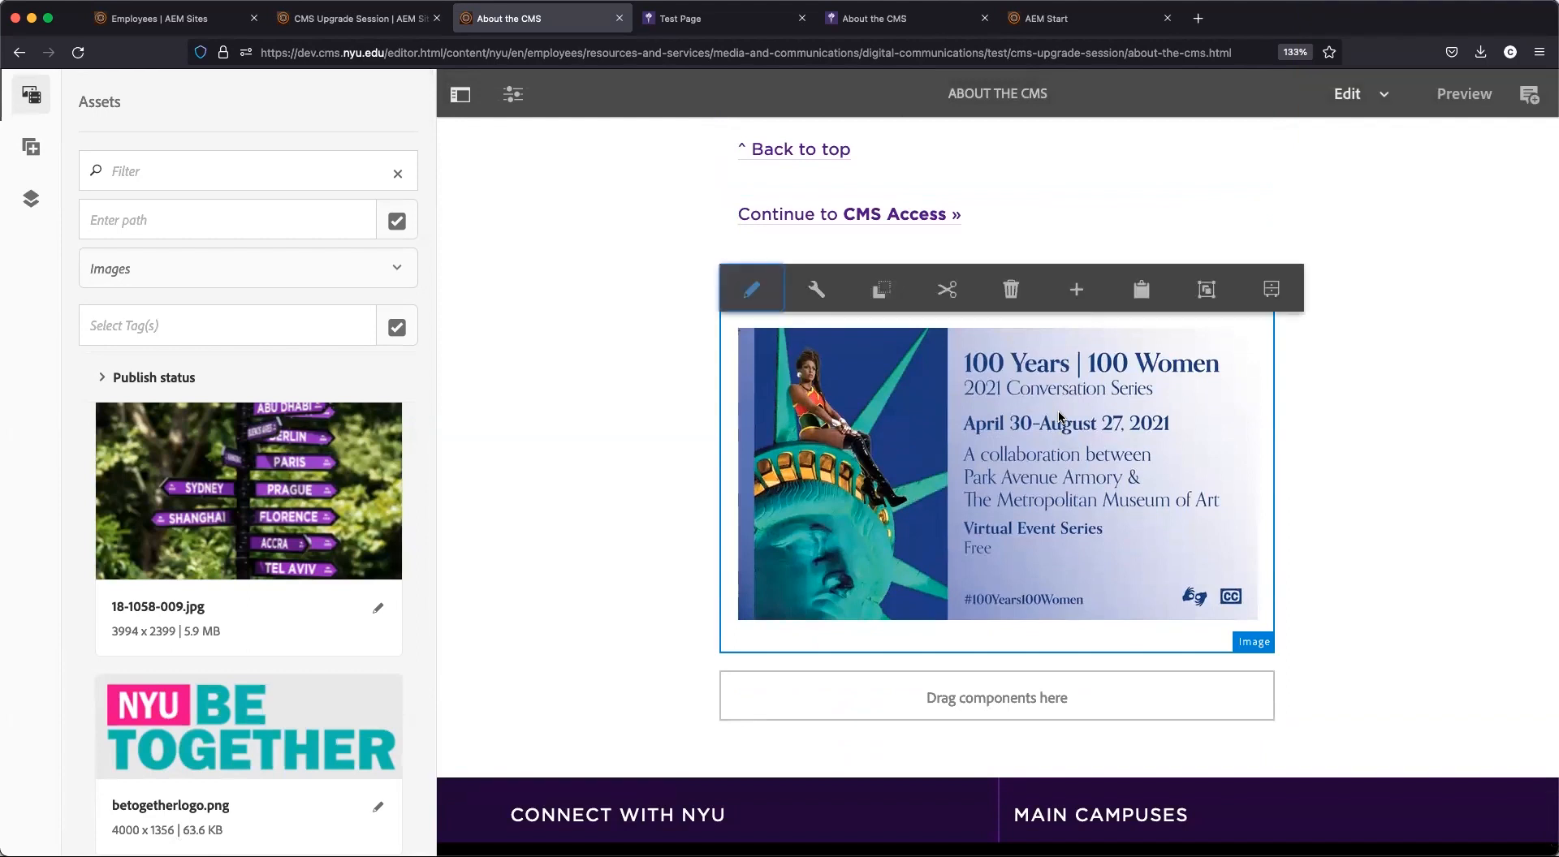
{"action": "left_click", "coordinate": [1314, 430]}
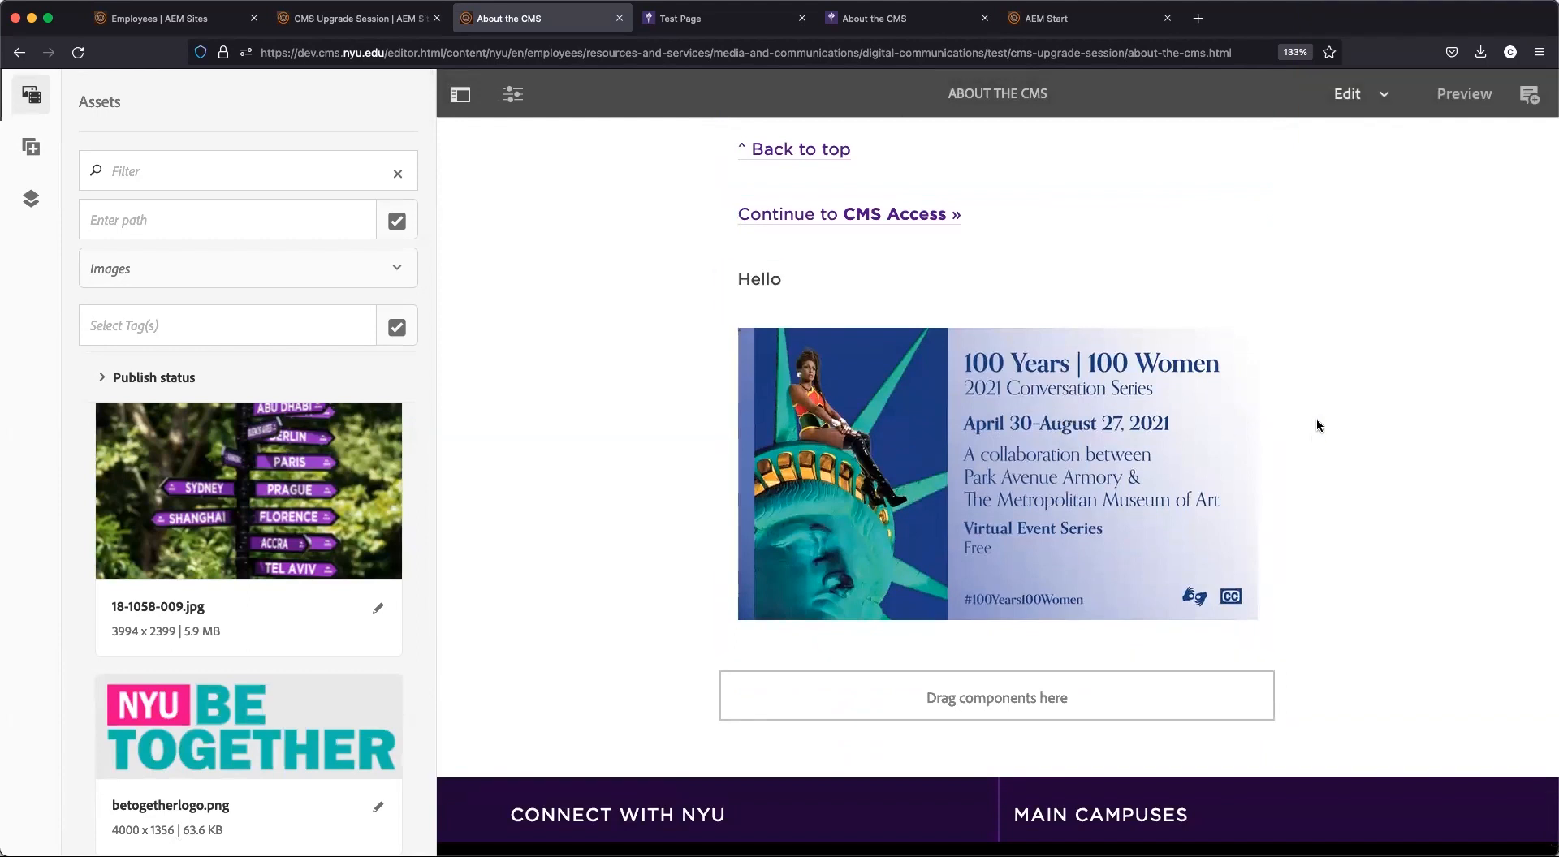
{"action": "left_click", "coordinate": [1053, 456]}
{"action": "scroll", "coordinate": [966, 613], "scroll_direction": "down", "scroll_amount": 3}
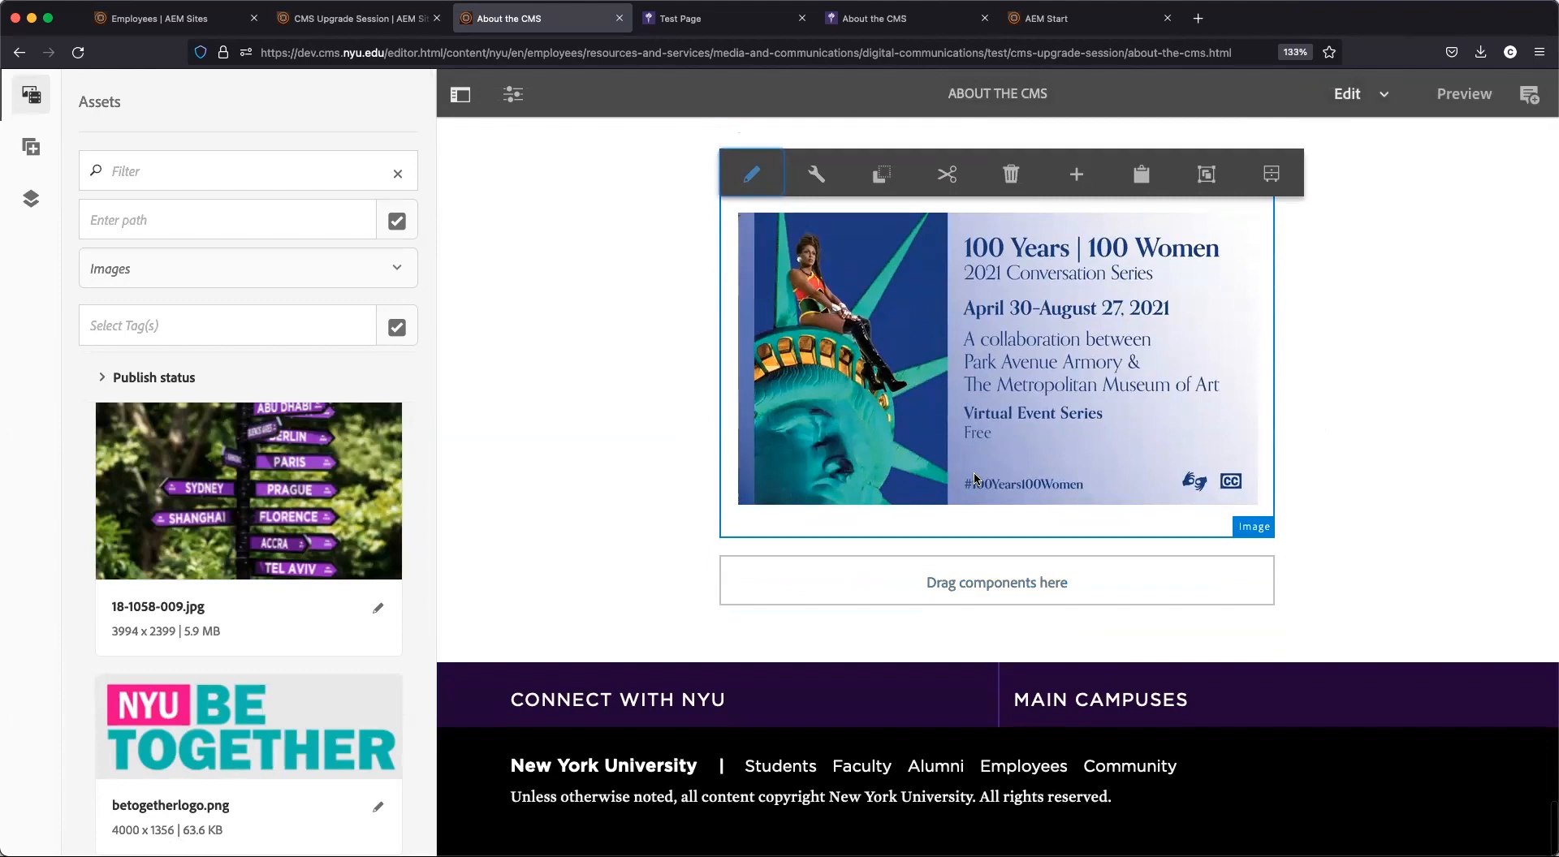
{"action": "scroll", "coordinate": [978, 475], "scroll_direction": "up", "scroll_amount": 3}
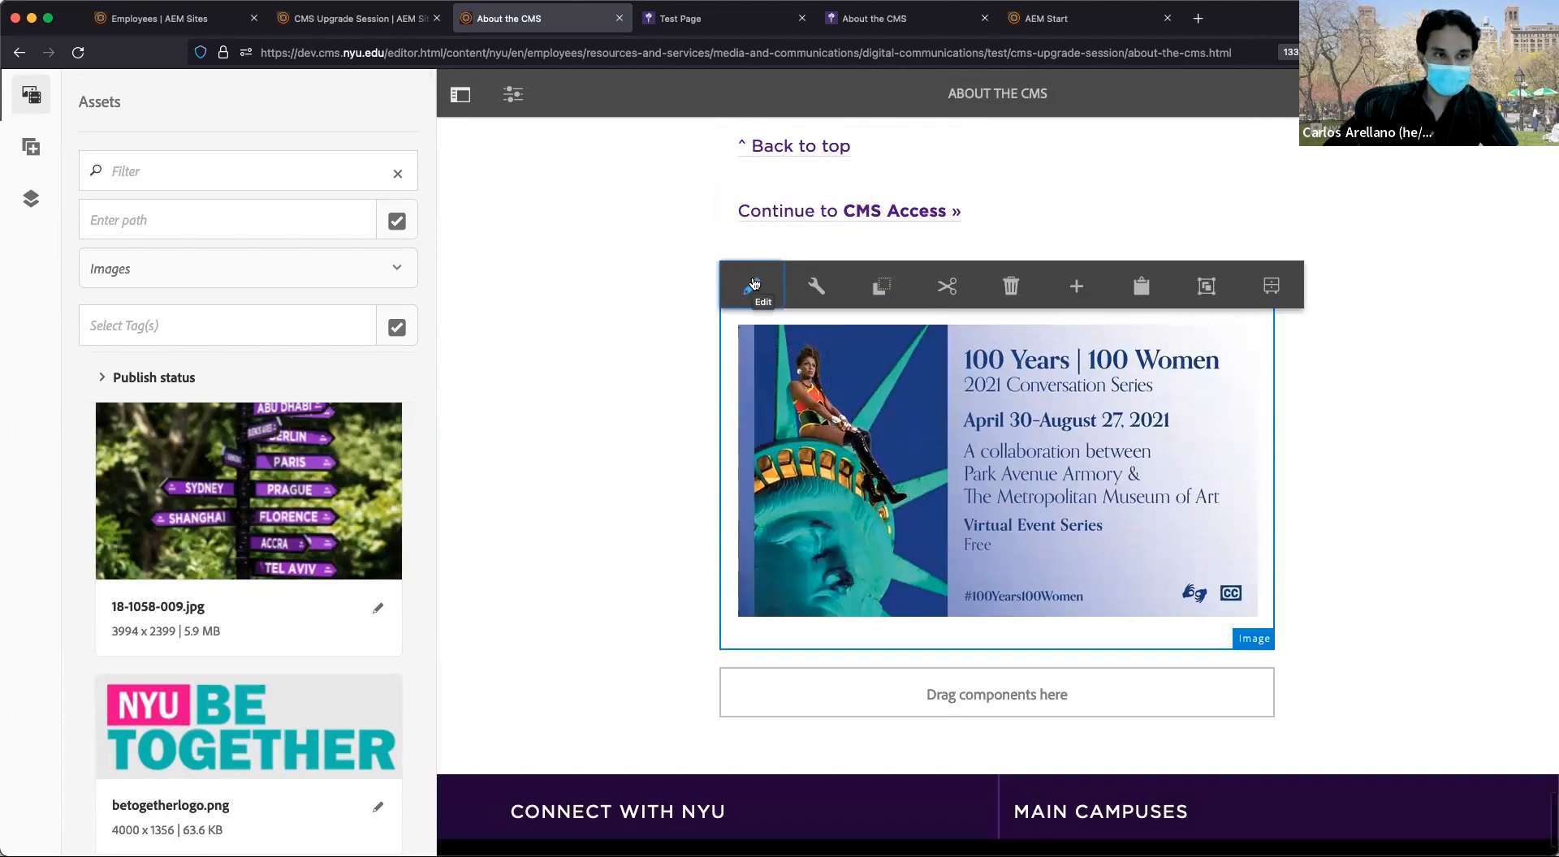
{"action": "left_click", "coordinate": [754, 286]}
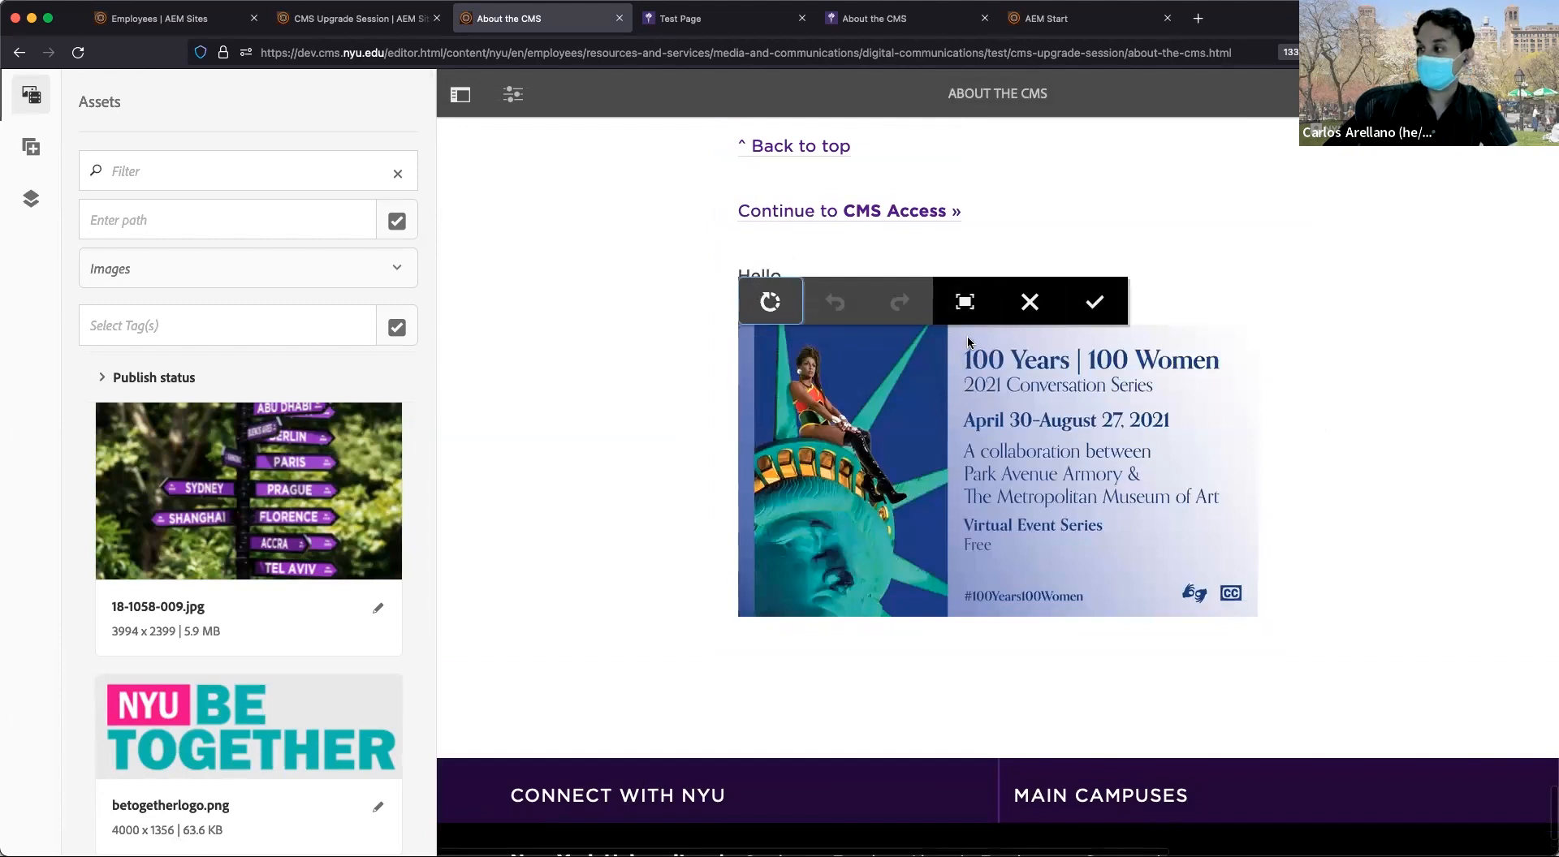
{"action": "left_click", "coordinate": [967, 305]}
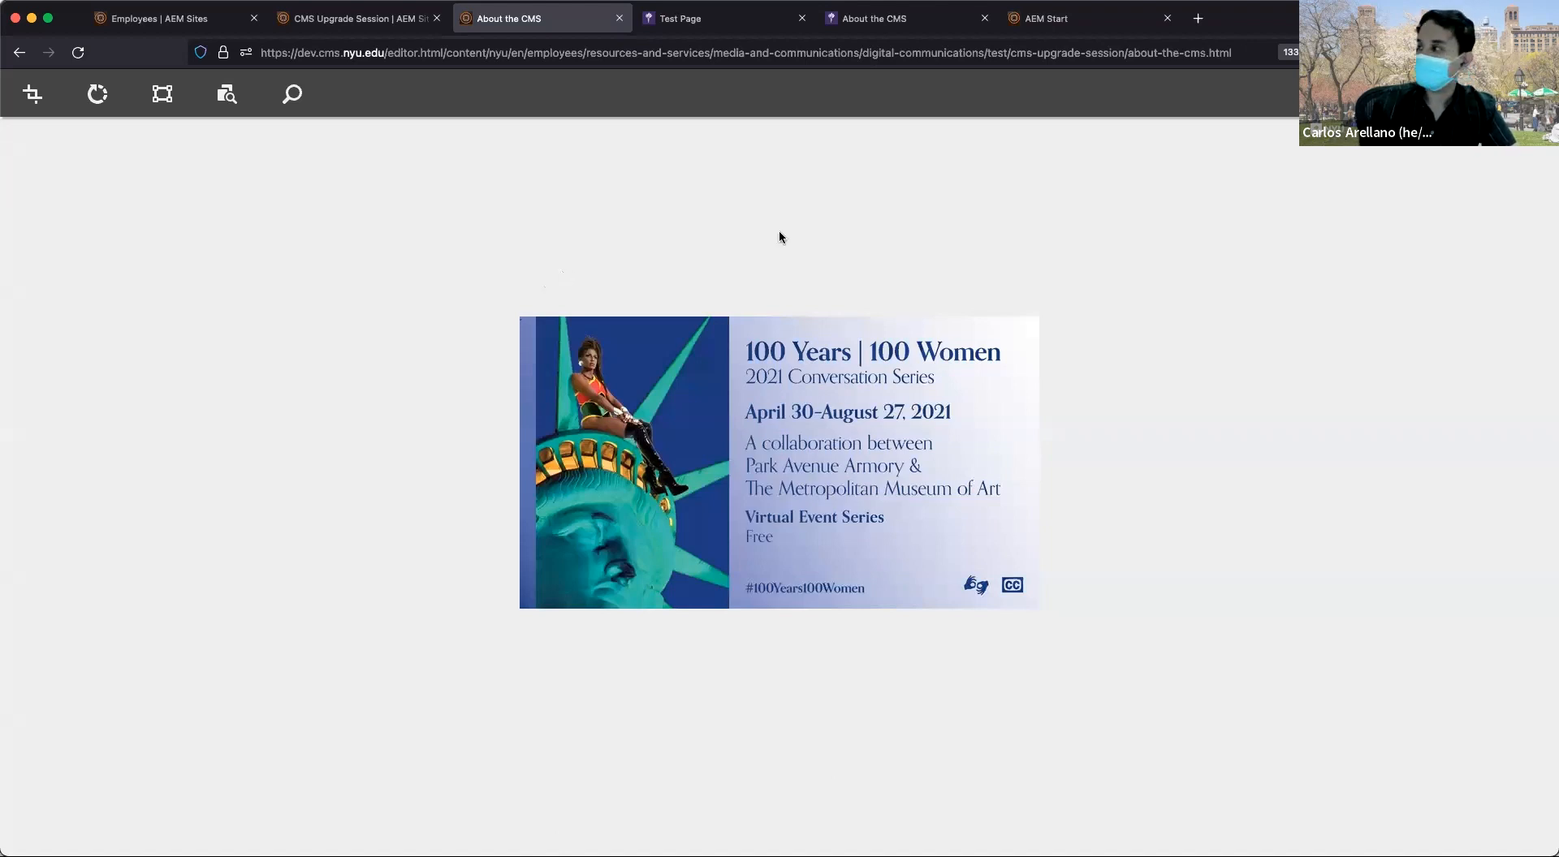
{"action": "left_click", "coordinate": [1396, 94]}
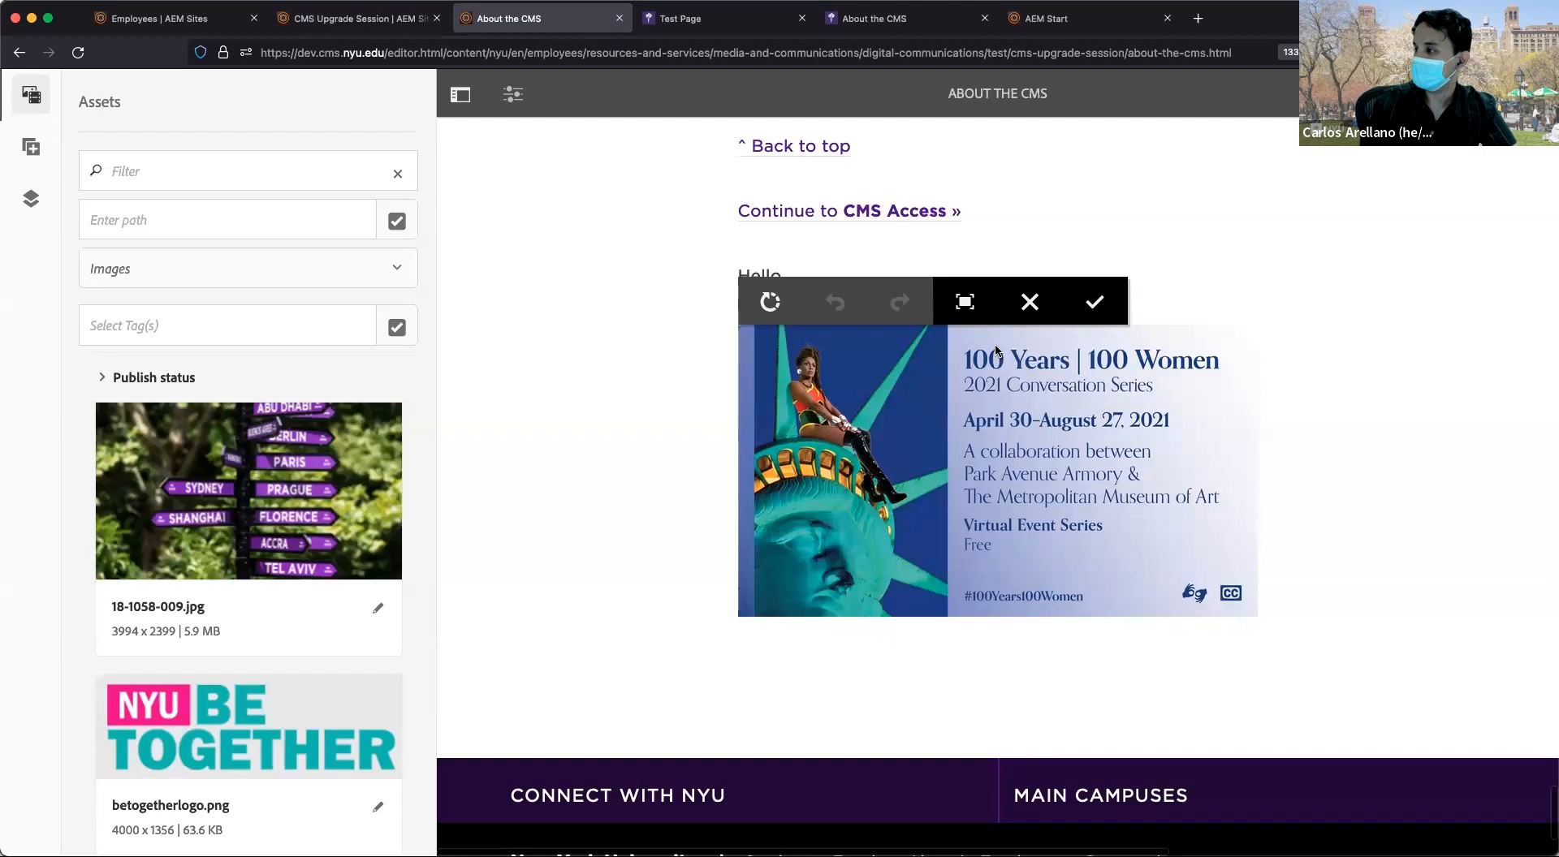
{"action": "left_click", "coordinate": [1027, 317]}
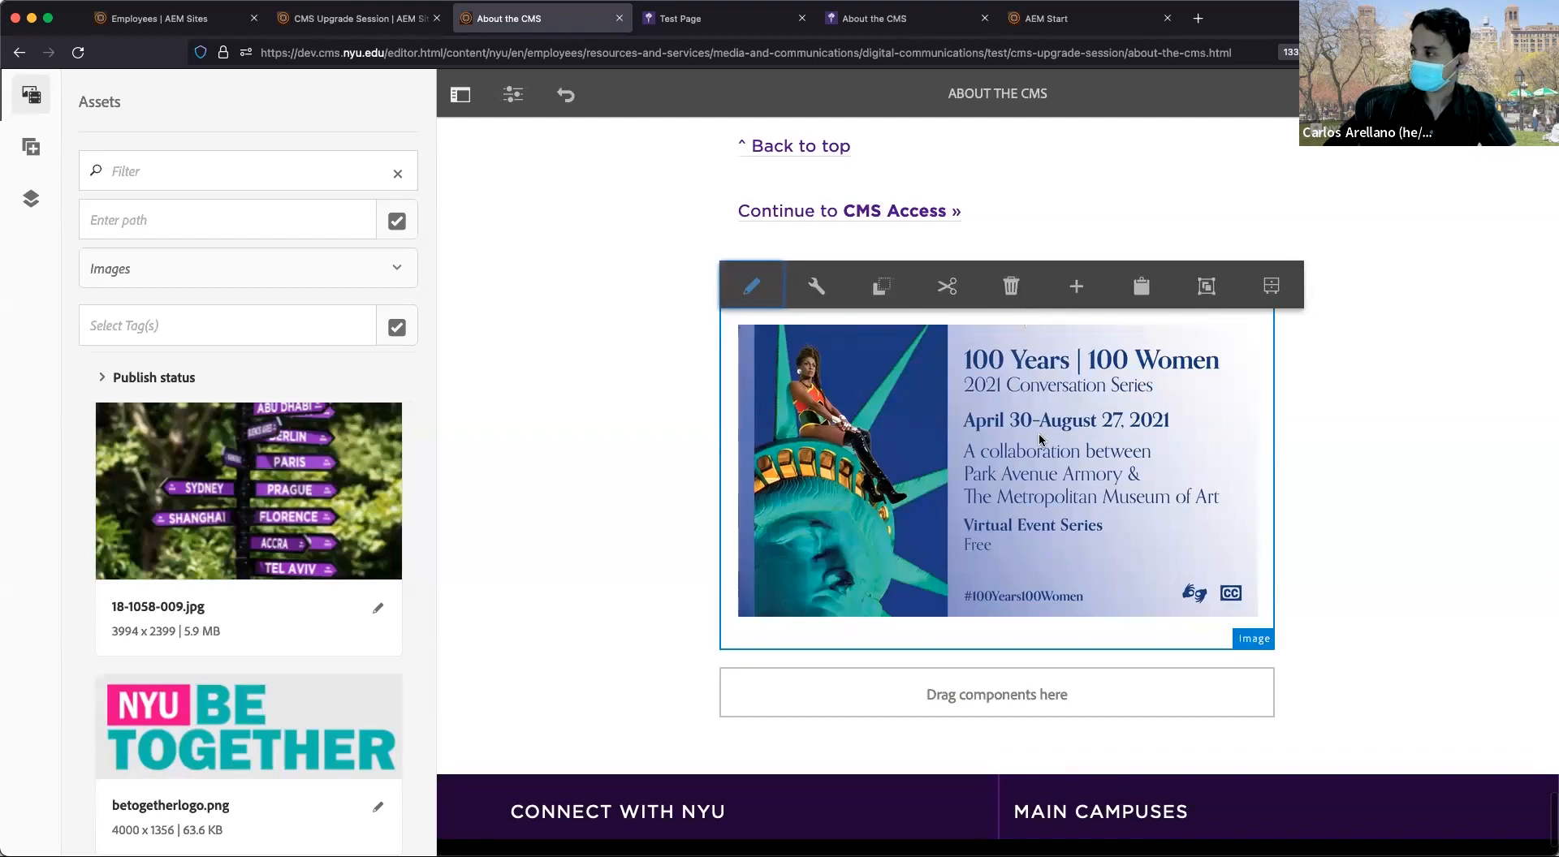
{"action": "scroll", "coordinate": [1040, 440], "scroll_direction": "down", "scroll_amount": 2}
Select the empty drop area below the image and show the Components list.
{"action": "left_click", "coordinate": [950, 589]}
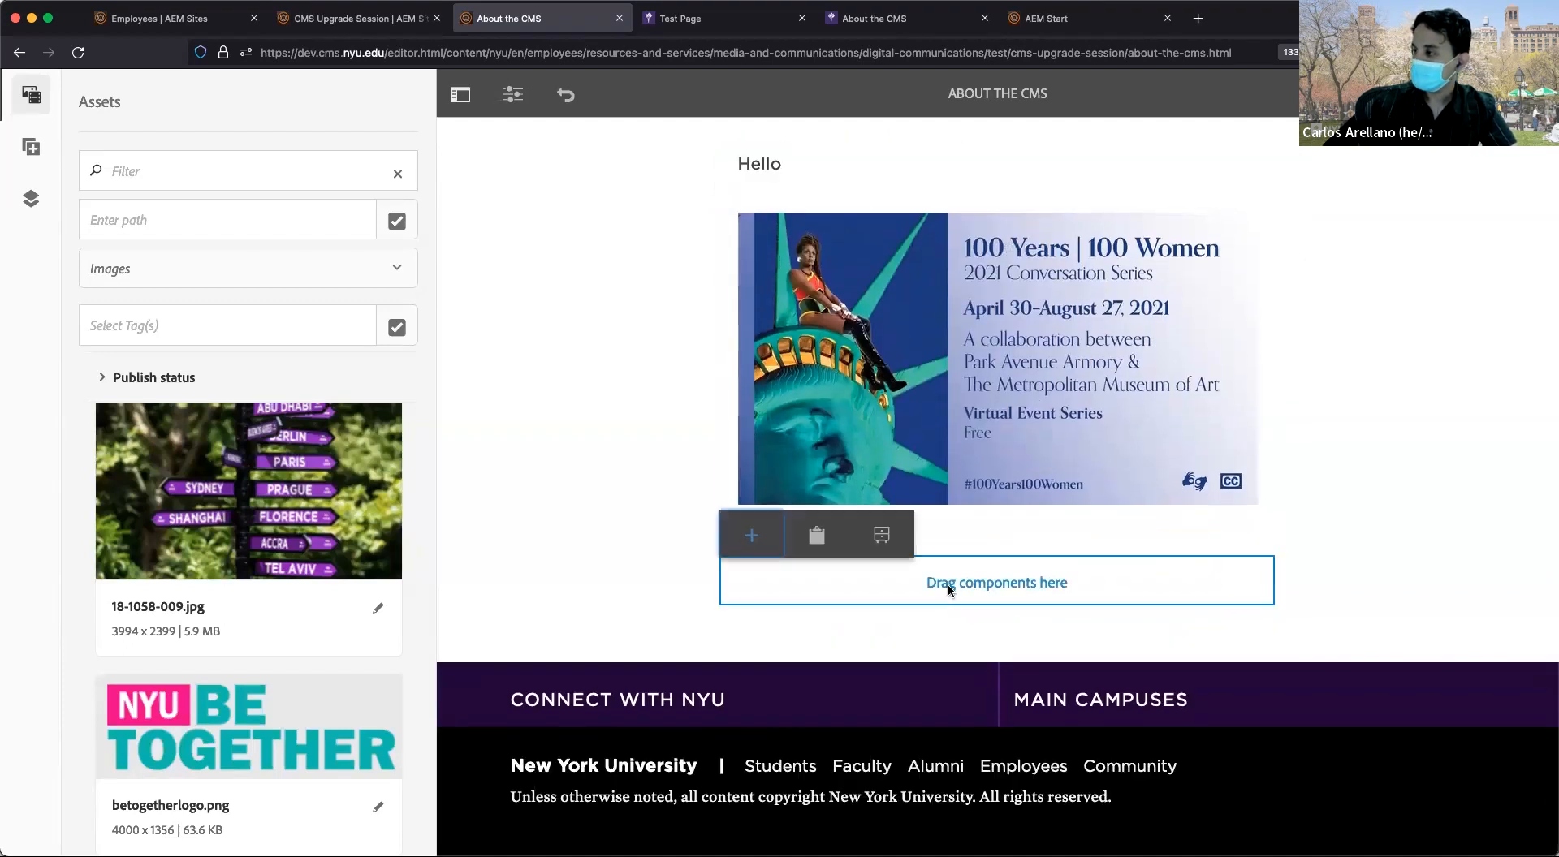
{"action": "left_click", "coordinate": [31, 147]}
{"action": "scroll", "coordinate": [277, 510], "scroll_direction": "down", "scroll_amount": 3}
{"action": "scroll", "coordinate": [278, 510], "scroll_direction": "up", "scroll_amount": 3}
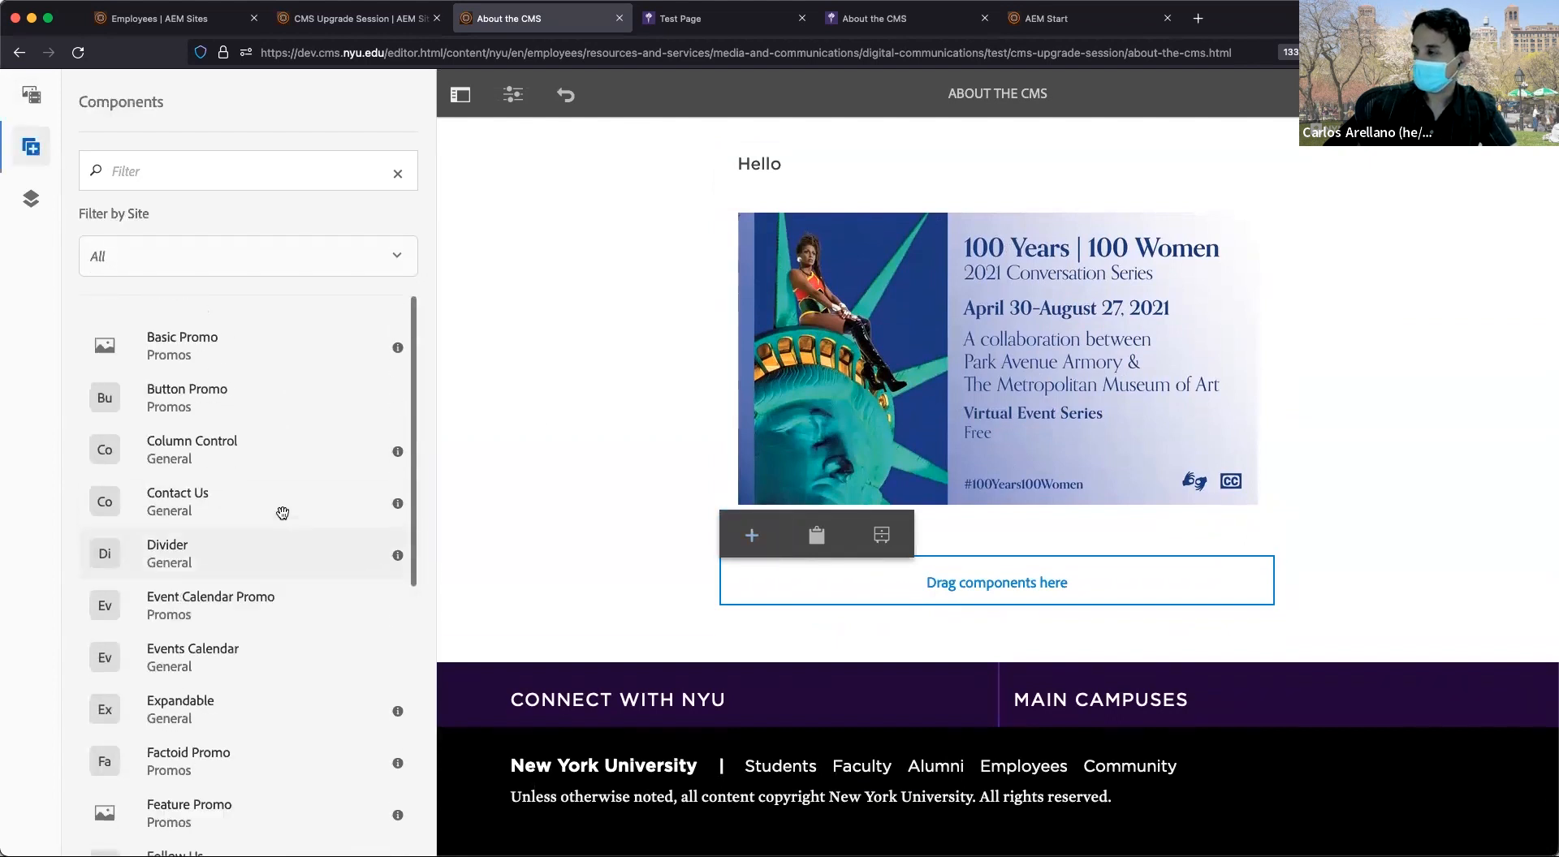
{"action": "left_click", "coordinate": [751, 537]}
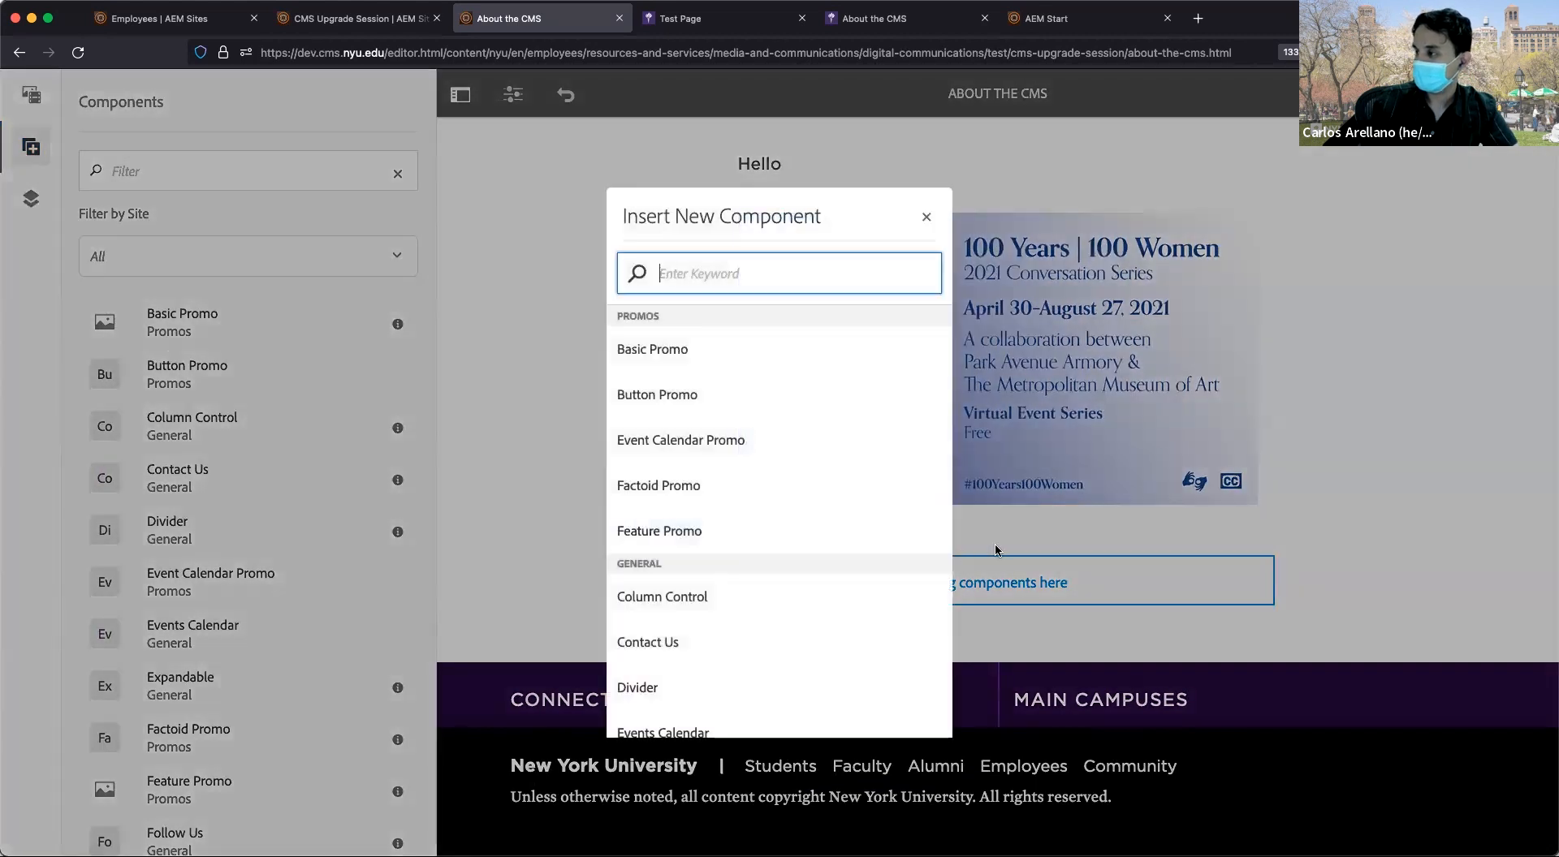
{"action": "left_click", "coordinate": [926, 216]}
Insert a Basic Promo component into the drop area below the image and select it.
{"action": "left_click", "coordinate": [794, 594]}
{"action": "left_click", "coordinate": [751, 536]}
{"action": "left_click", "coordinate": [924, 215]}
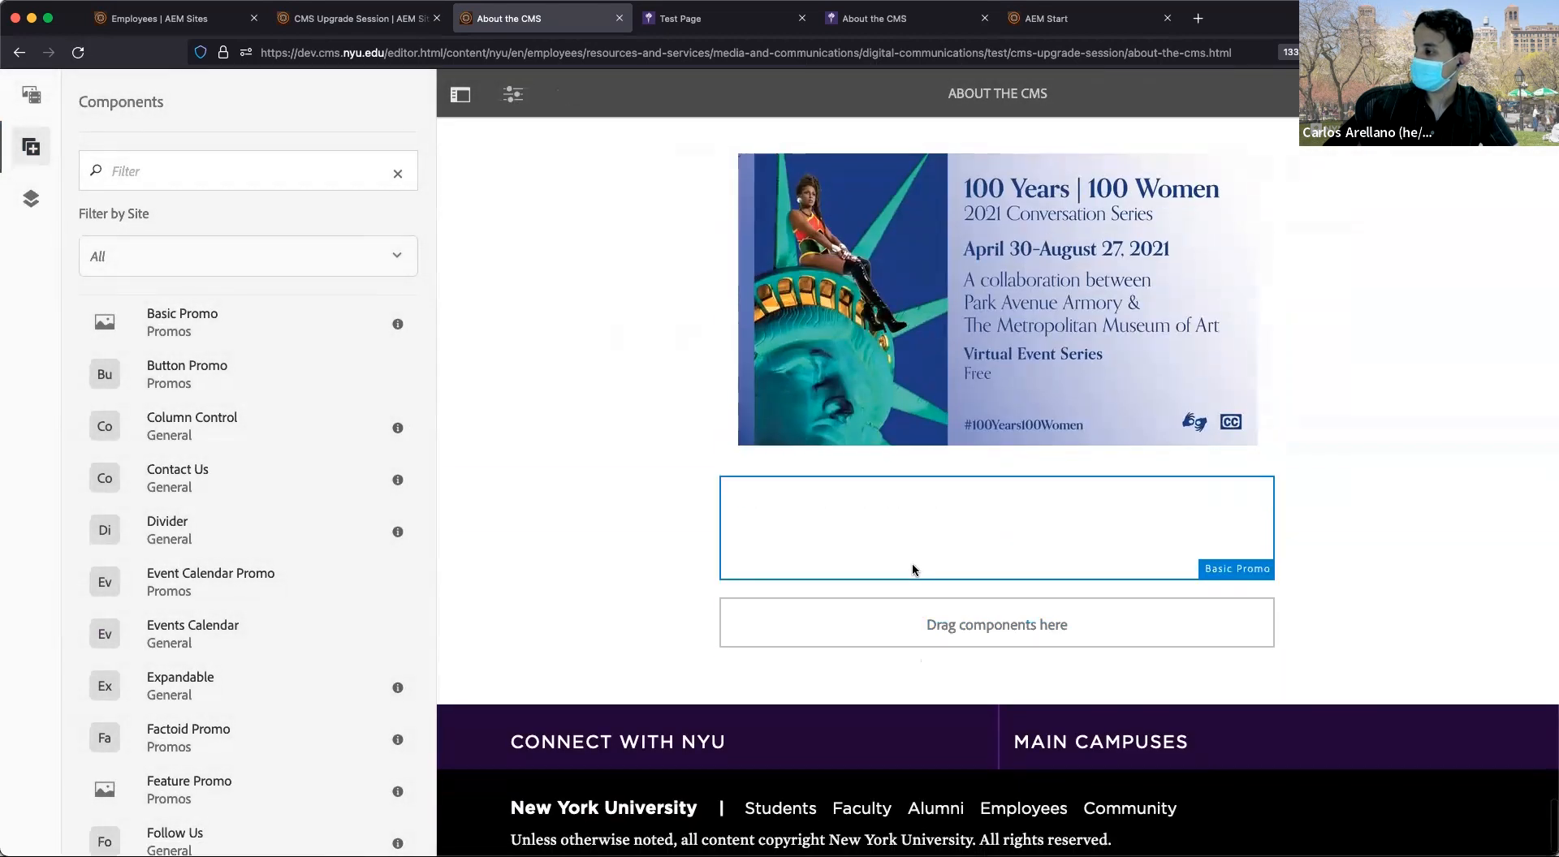
{"action": "left_click", "coordinate": [912, 570]}
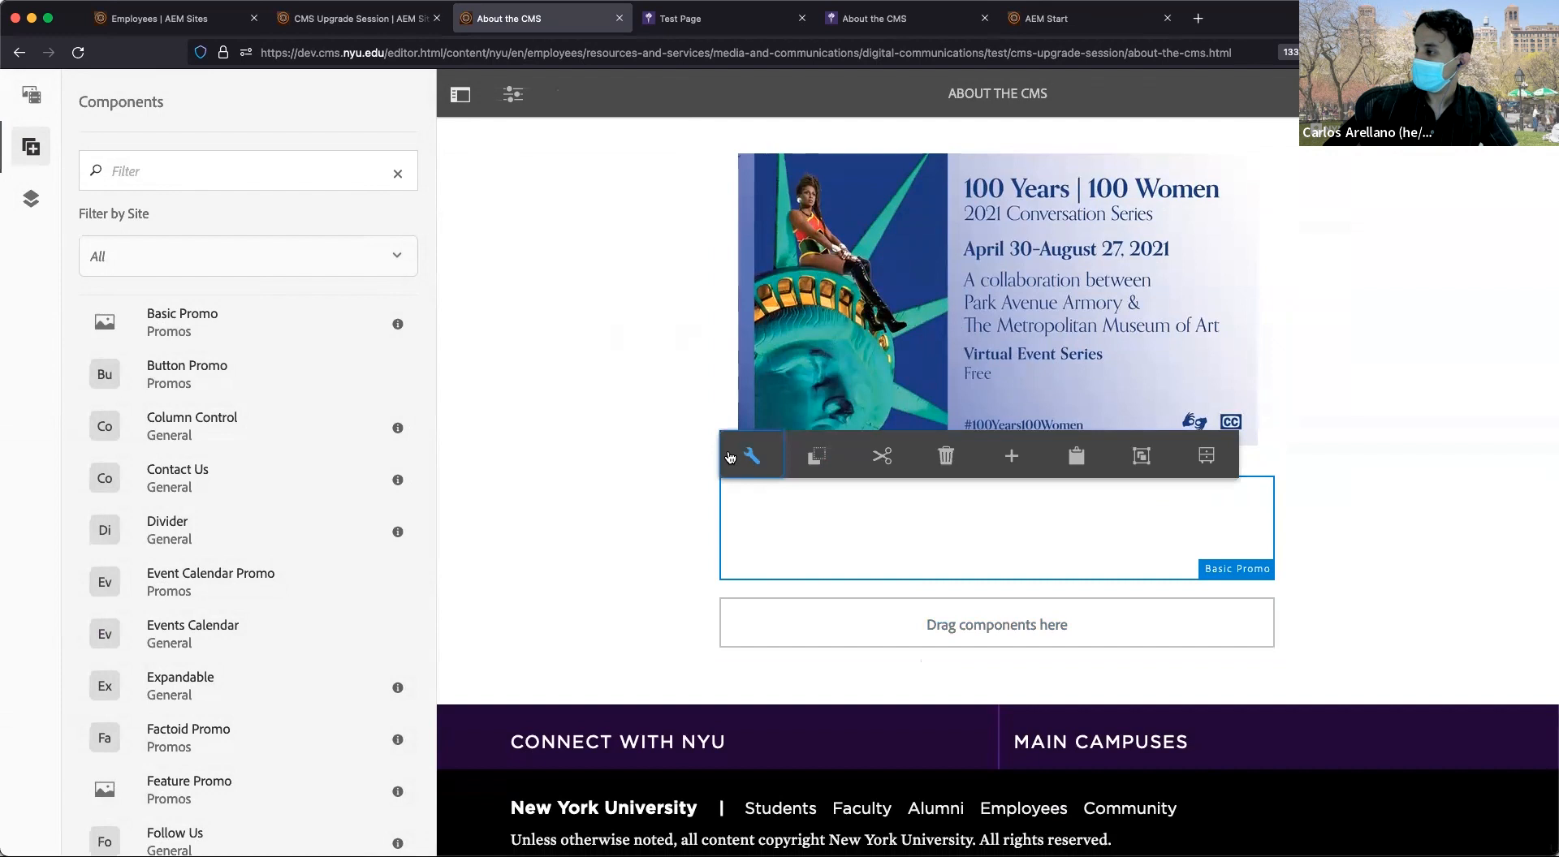
{"action": "left_click", "coordinate": [616, 547]}
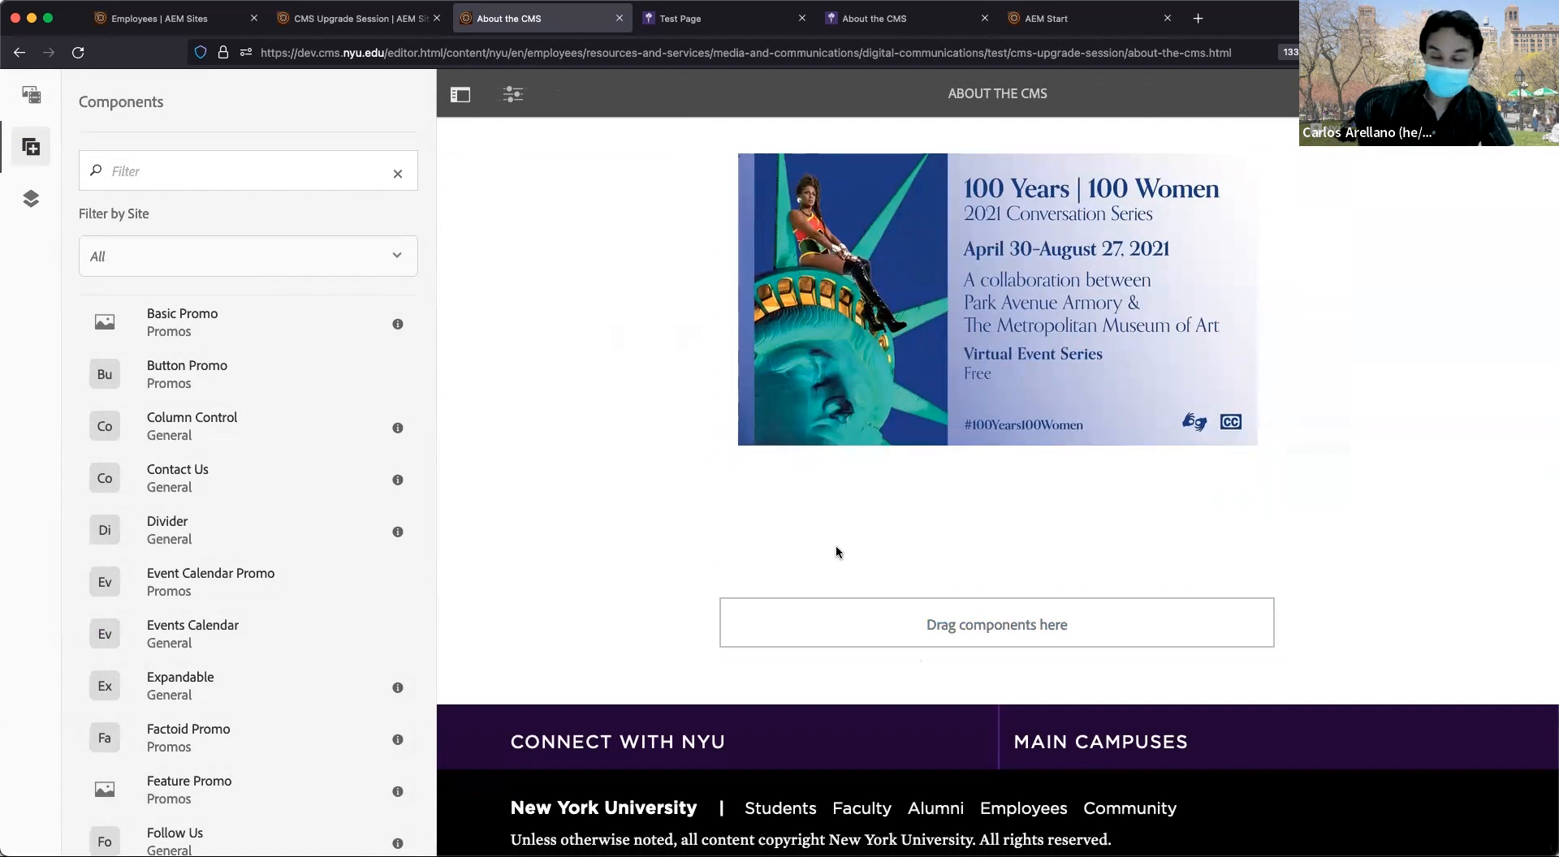
{"action": "left_click", "coordinate": [894, 539]}
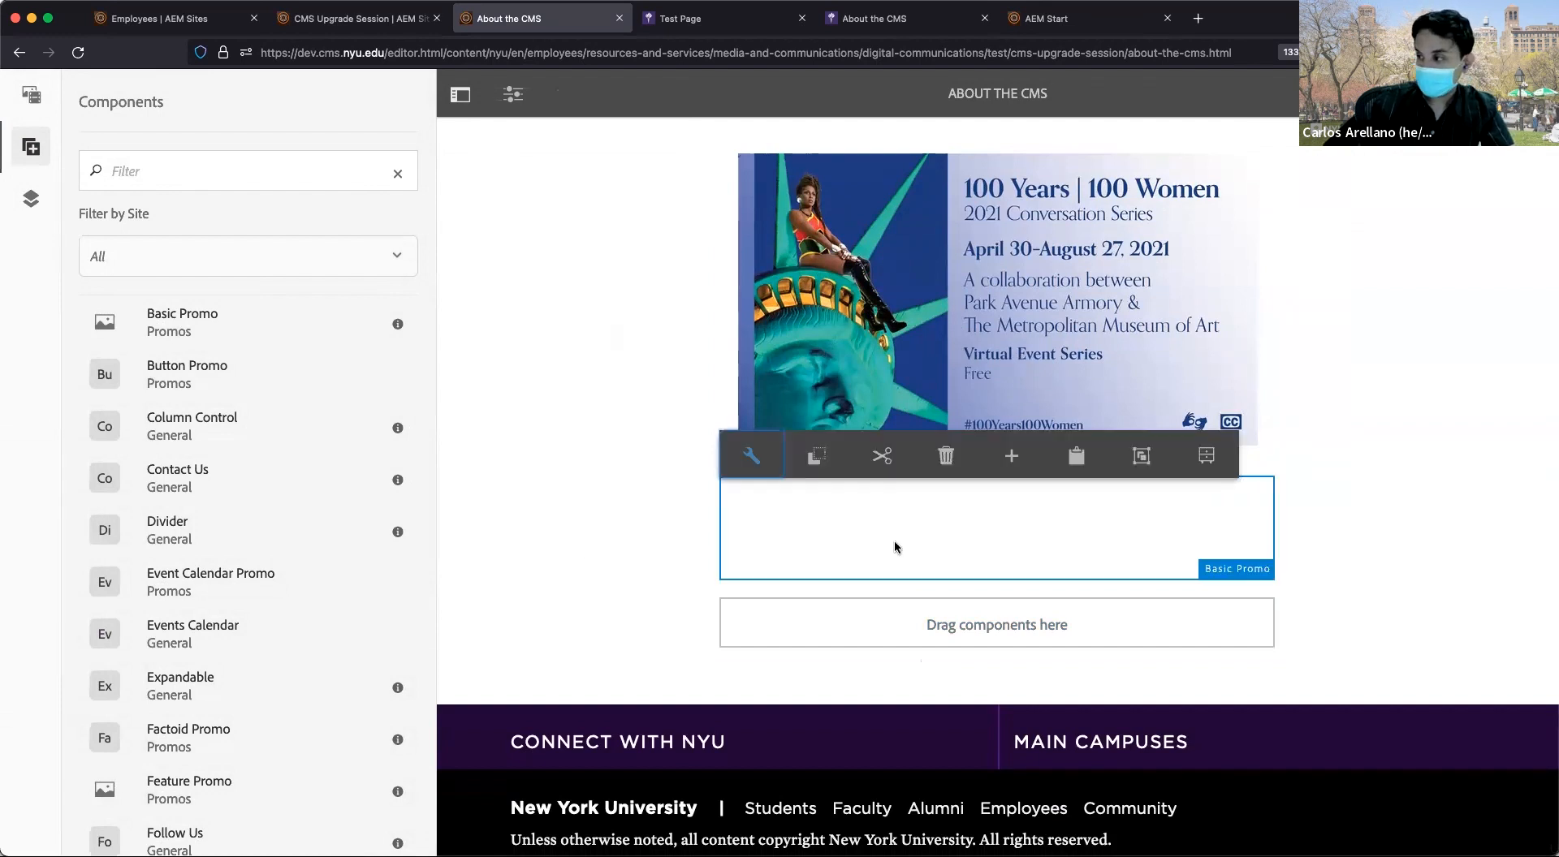
Drop the asset 18-1058-009.jpg into the Basic Promo's image field.
{"action": "left_click", "coordinate": [766, 474]}
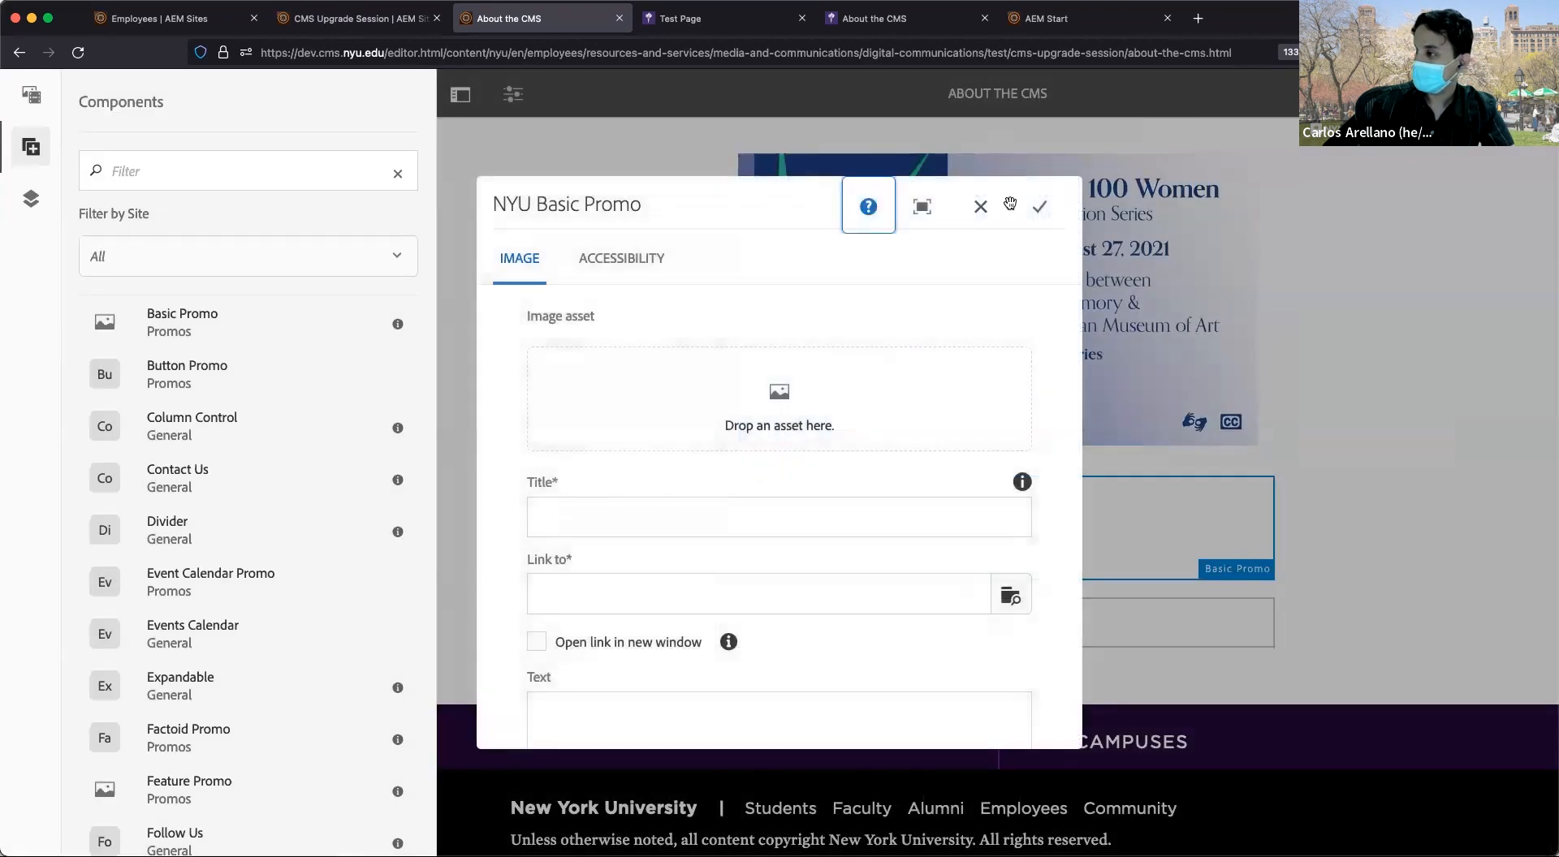
{"action": "scroll", "coordinate": [998, 238], "scroll_direction": "down", "scroll_amount": 3}
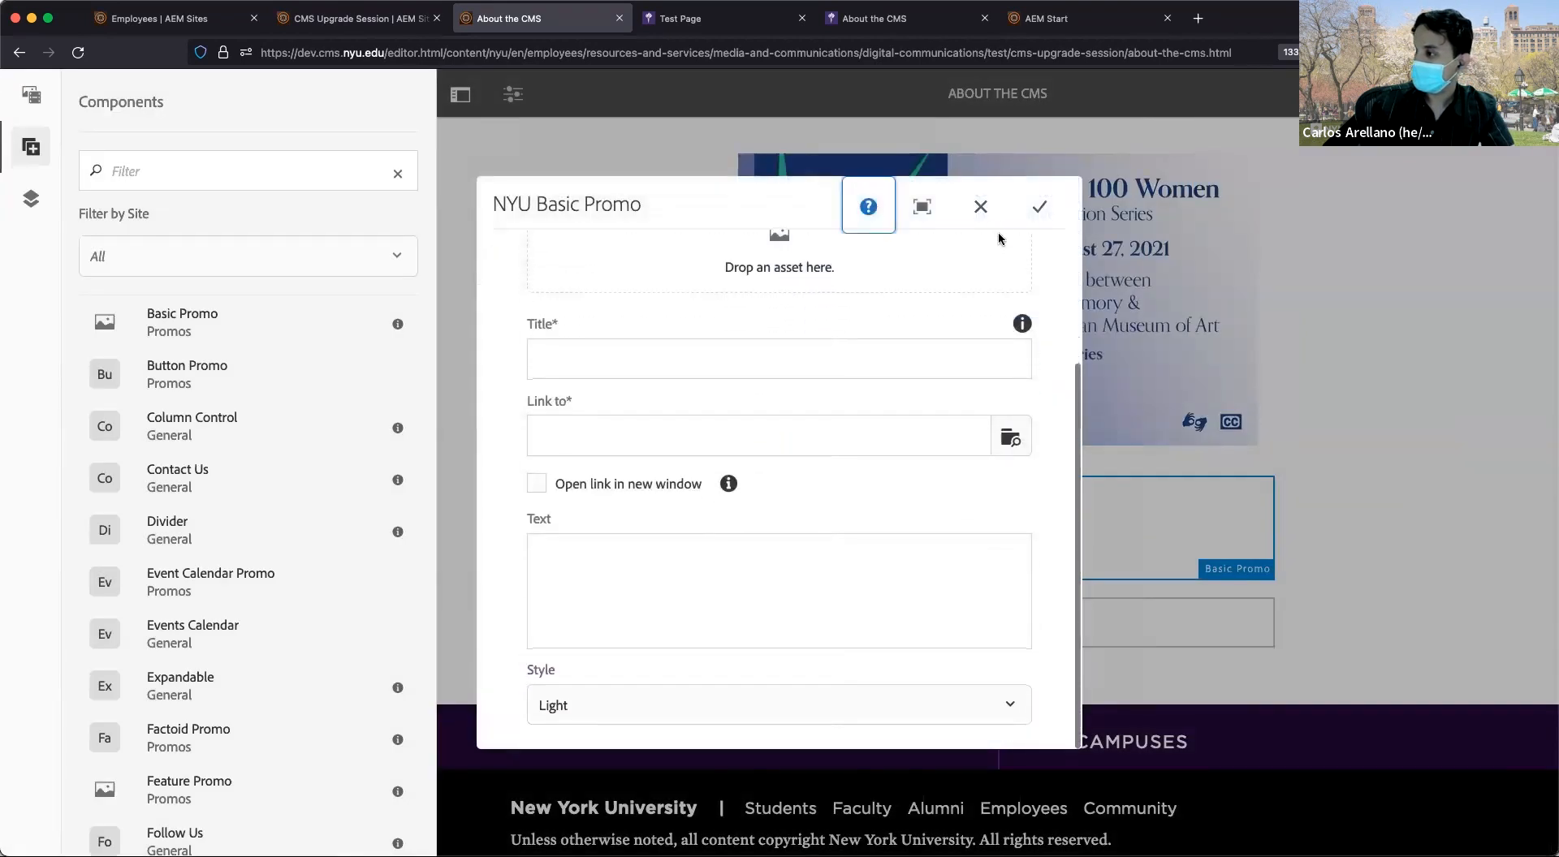
{"action": "scroll", "coordinate": [999, 238], "scroll_direction": "up", "scroll_amount": 3}
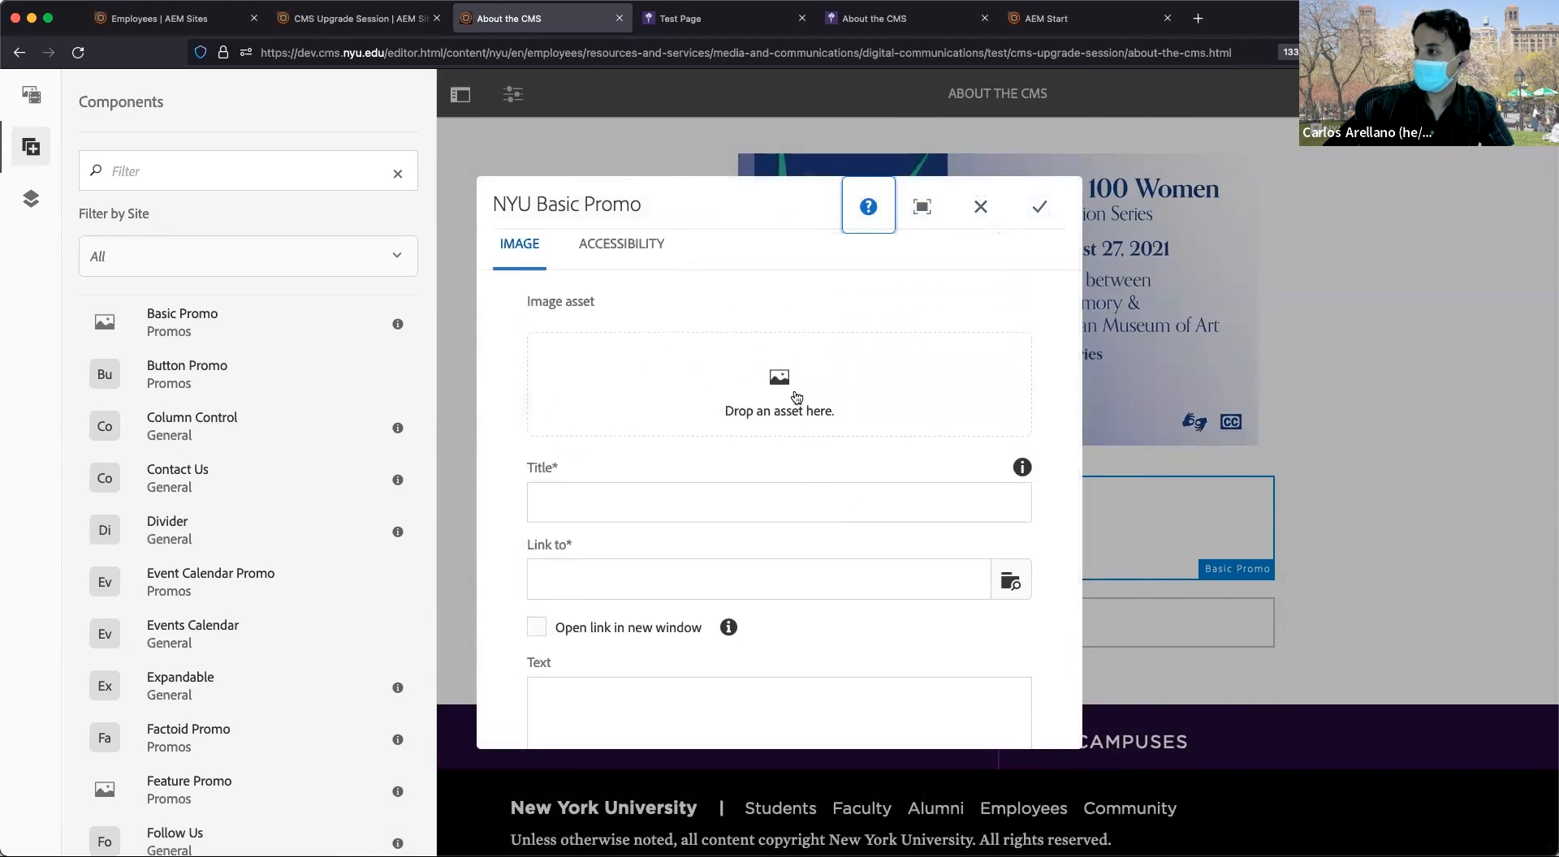
{"action": "left_click", "coordinate": [31, 94]}
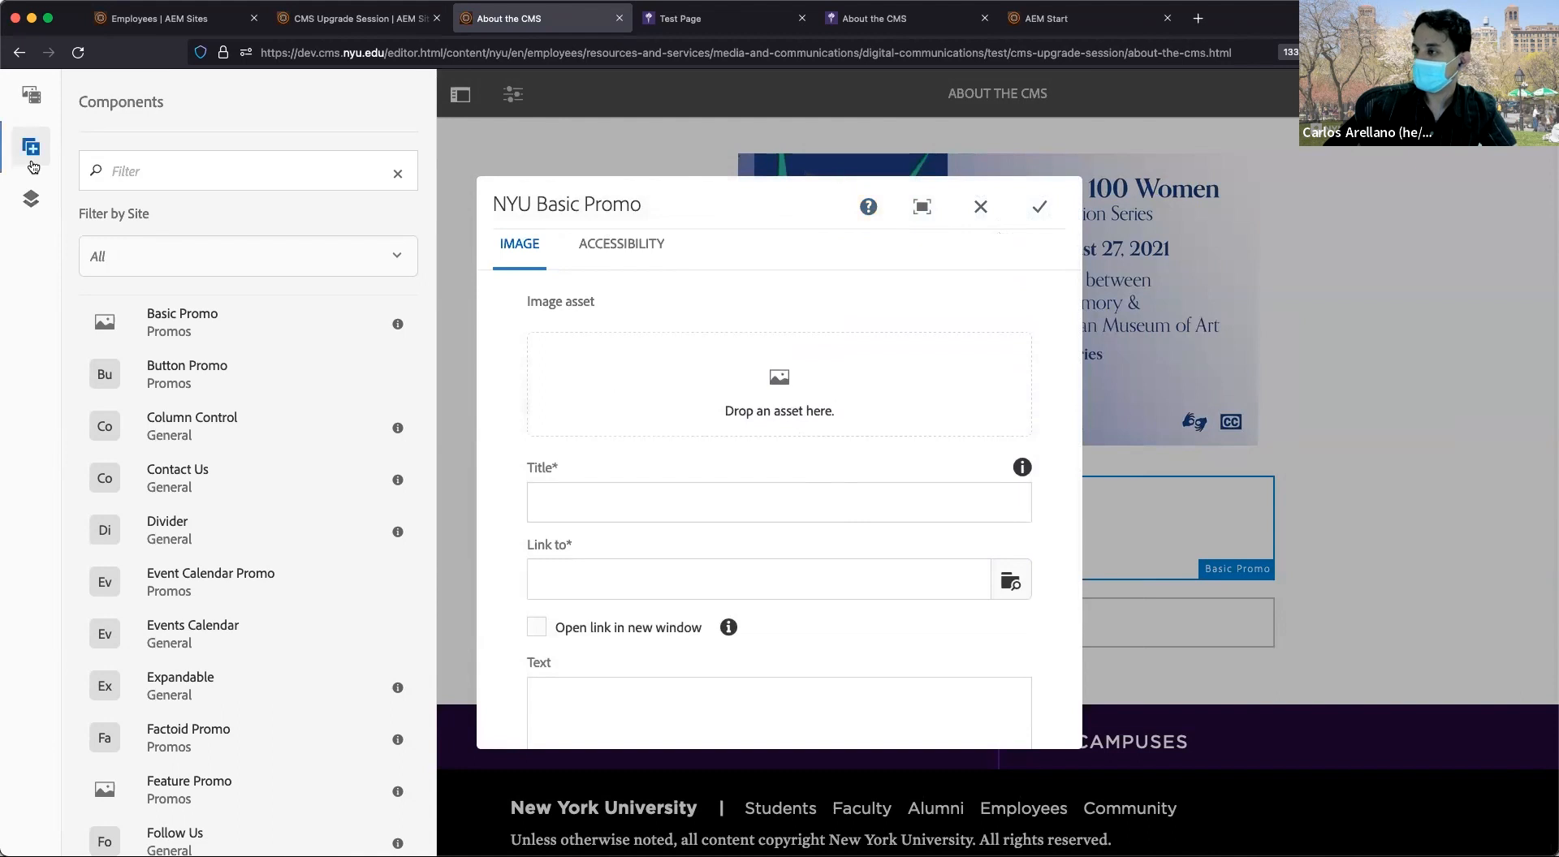
{"action": "left_click_drag", "start_coordinate": [231, 454], "coordinate": [740, 486]}
Review the promo's Title and link fields, closing the path picker without choosing a page.
{"action": "scroll", "coordinate": [740, 486], "scroll_direction": "down", "scroll_amount": 1}
{"action": "left_click", "coordinate": [682, 491]}
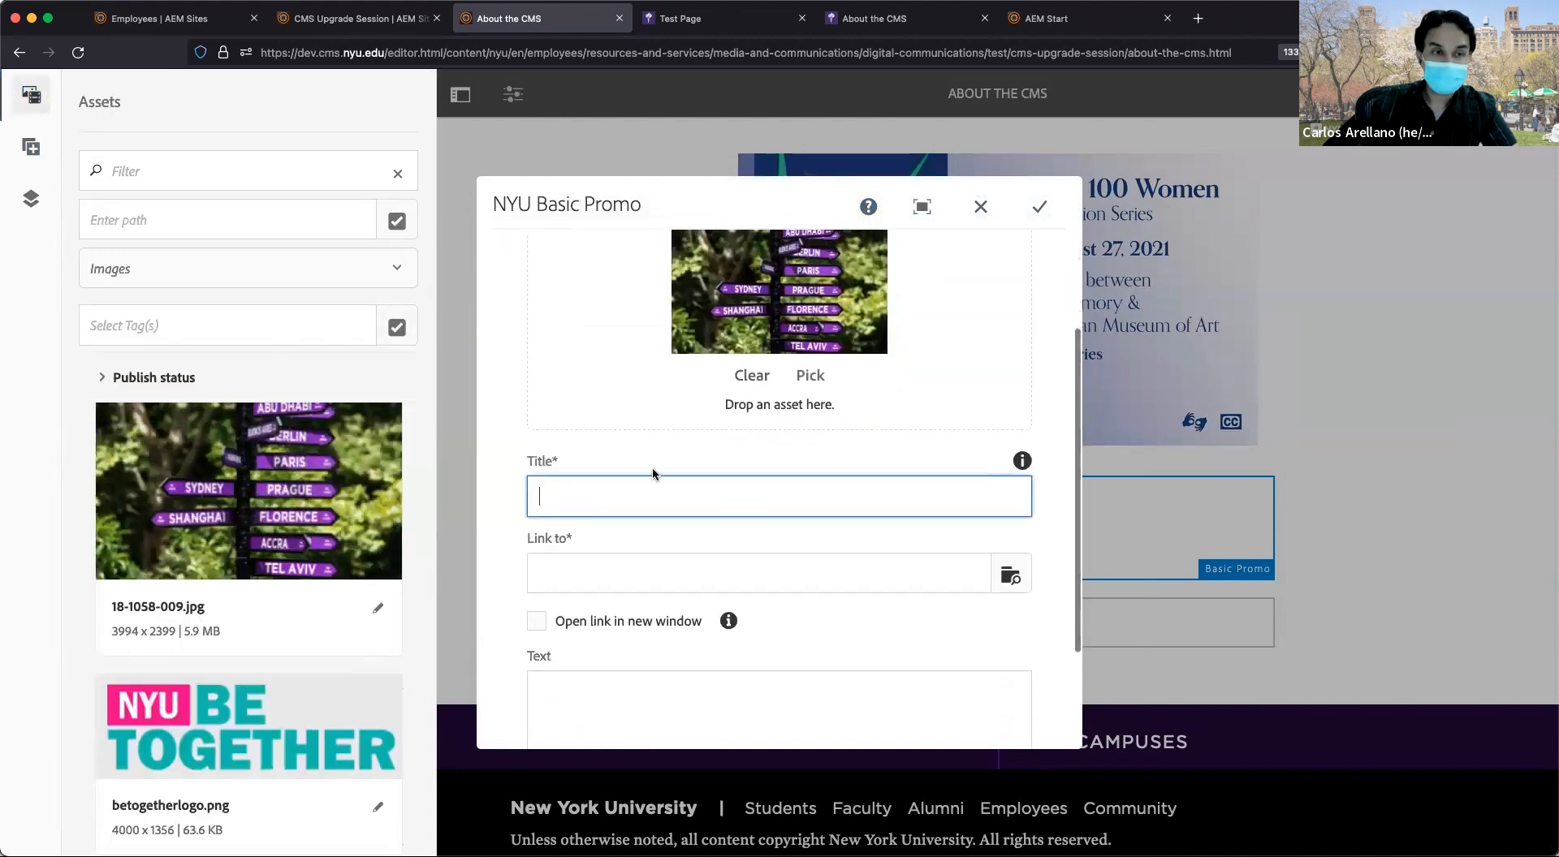
{"action": "left_click_drag", "start_coordinate": [554, 456], "coordinate": [562, 461]}
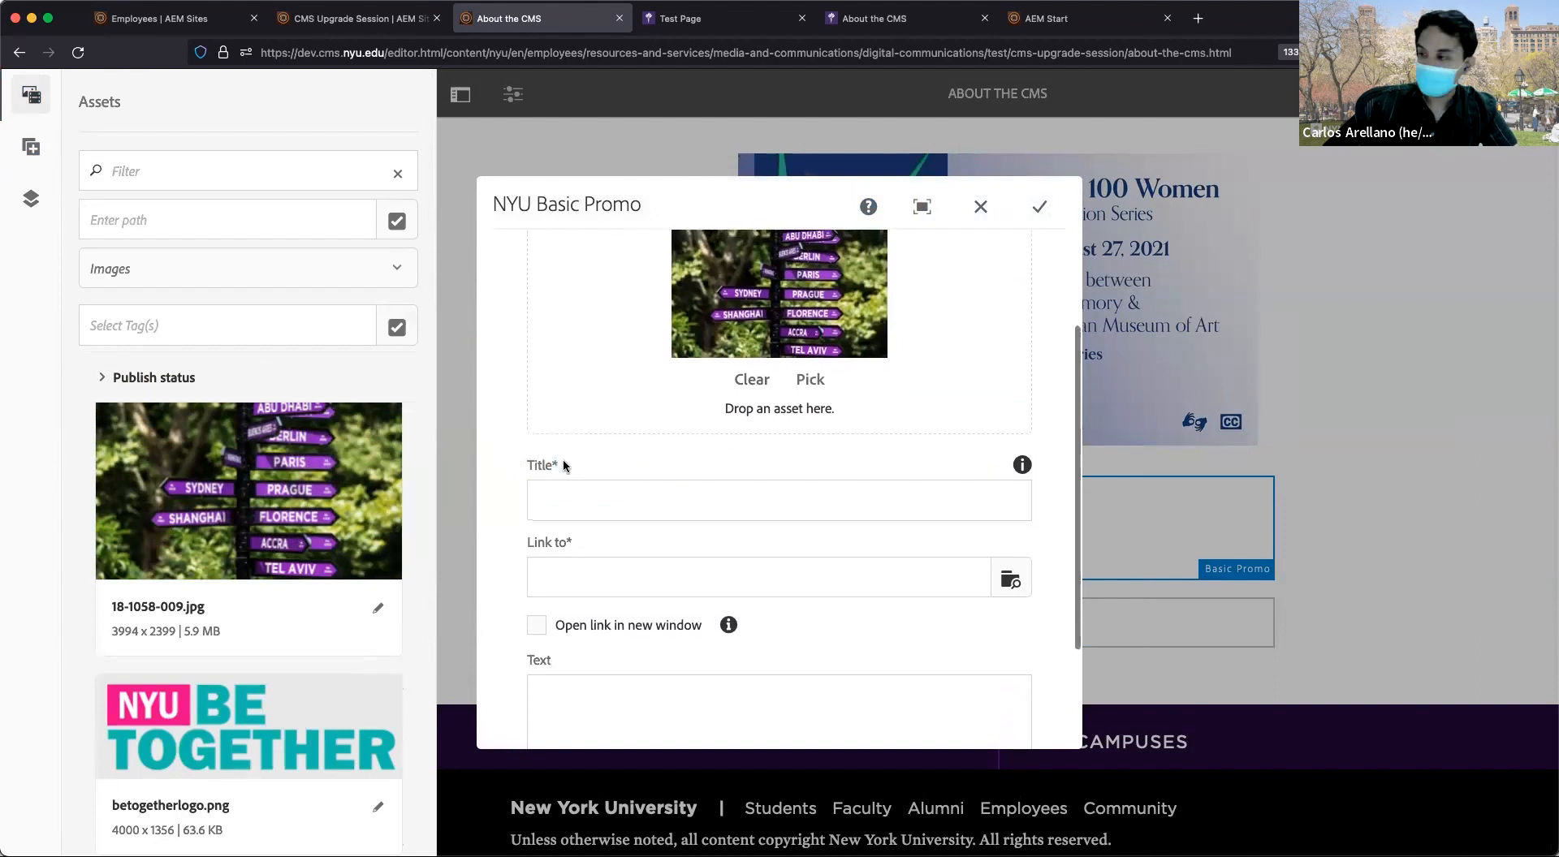
{"action": "scroll", "coordinate": [564, 460], "scroll_direction": "down", "scroll_amount": 2}
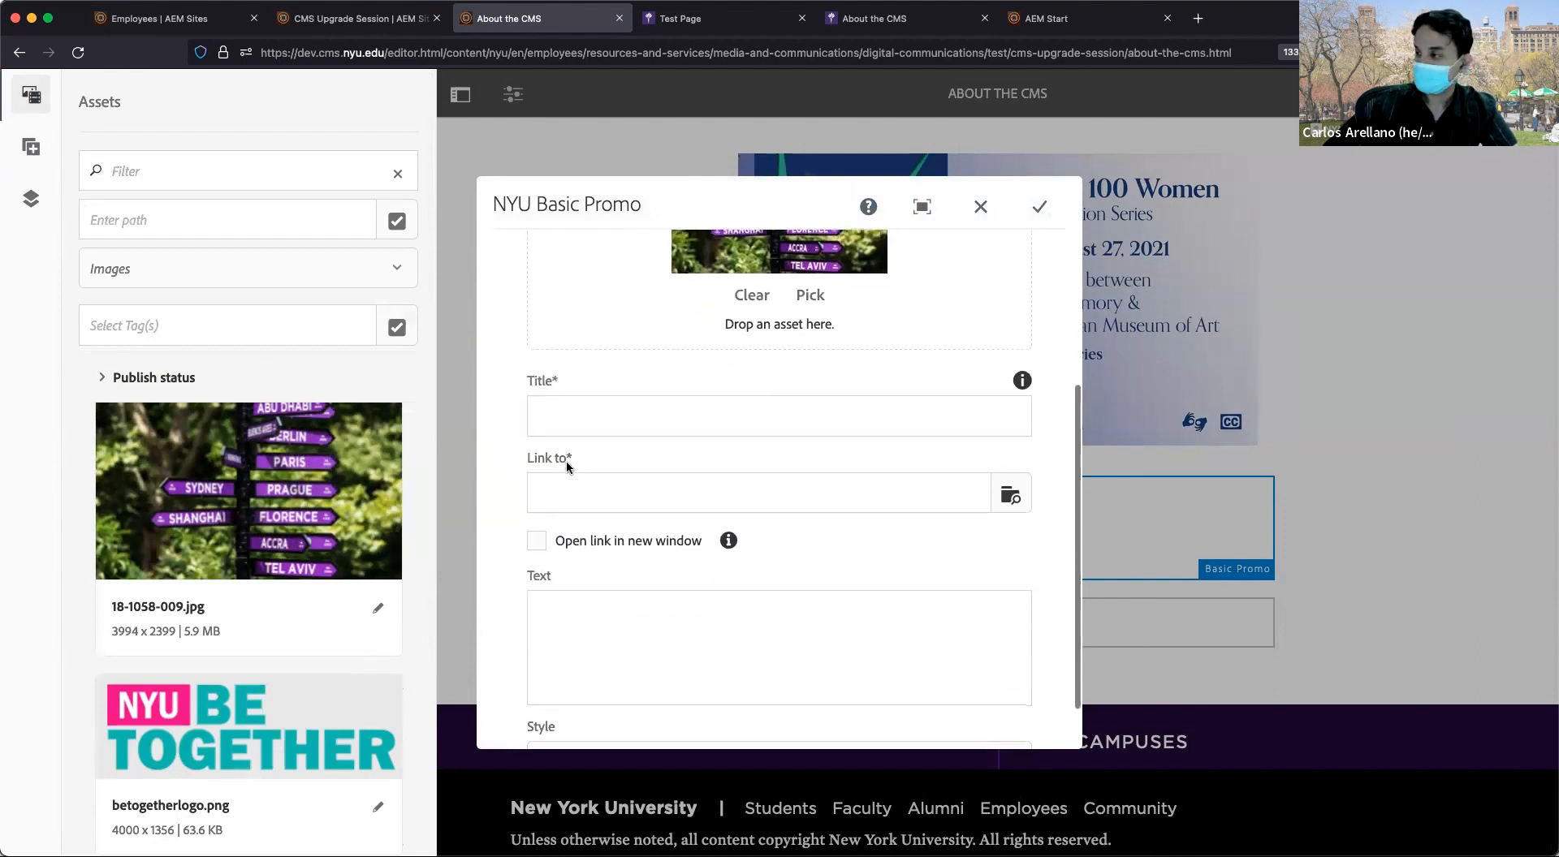
{"action": "scroll", "coordinate": [567, 460], "scroll_direction": "down", "scroll_amount": 1}
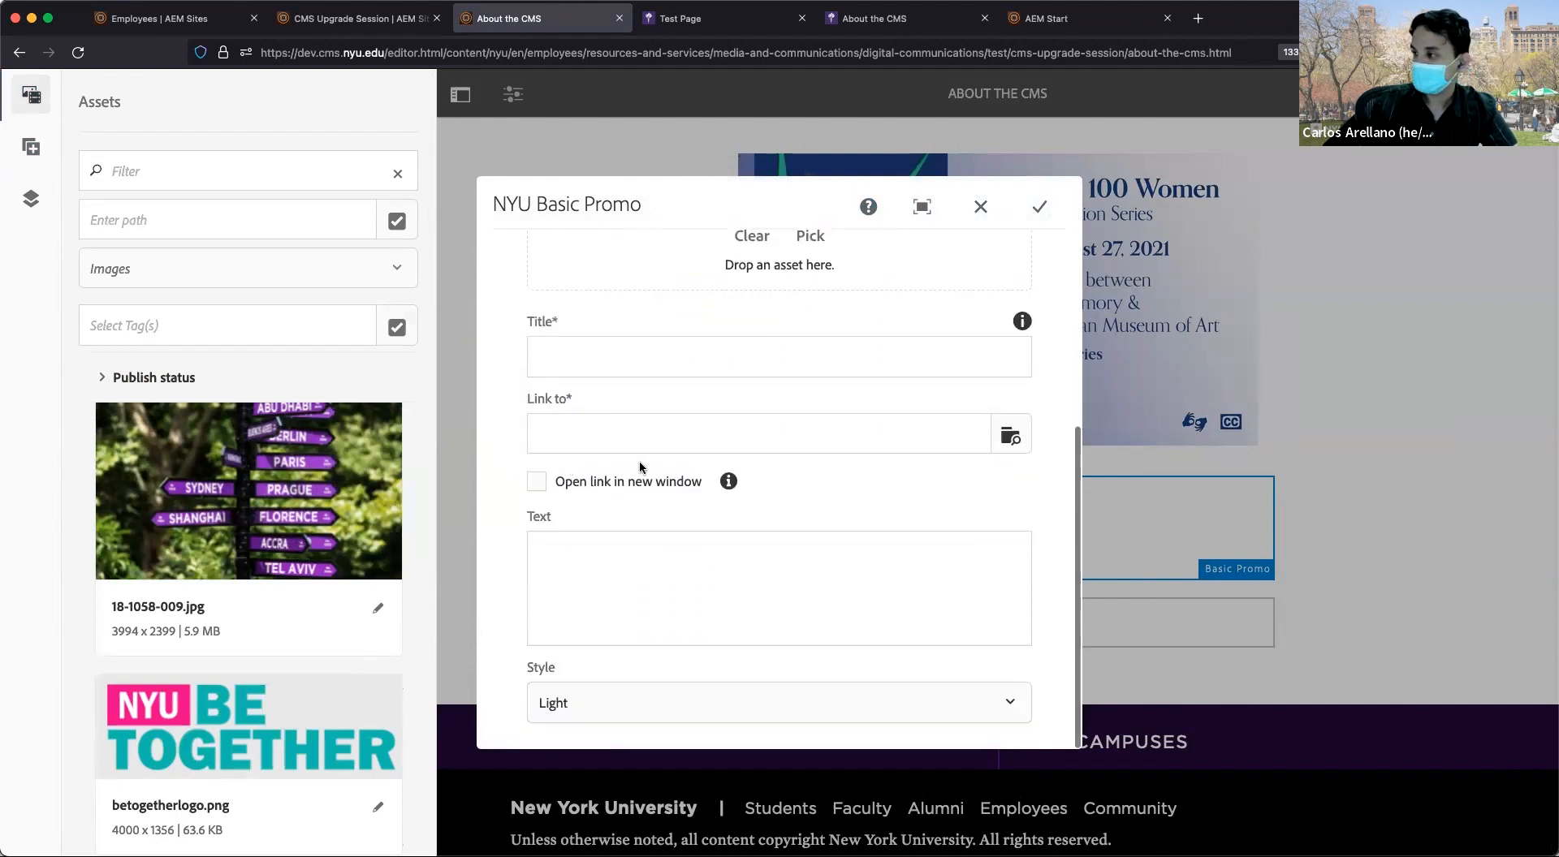
{"action": "left_click", "coordinate": [1013, 442]}
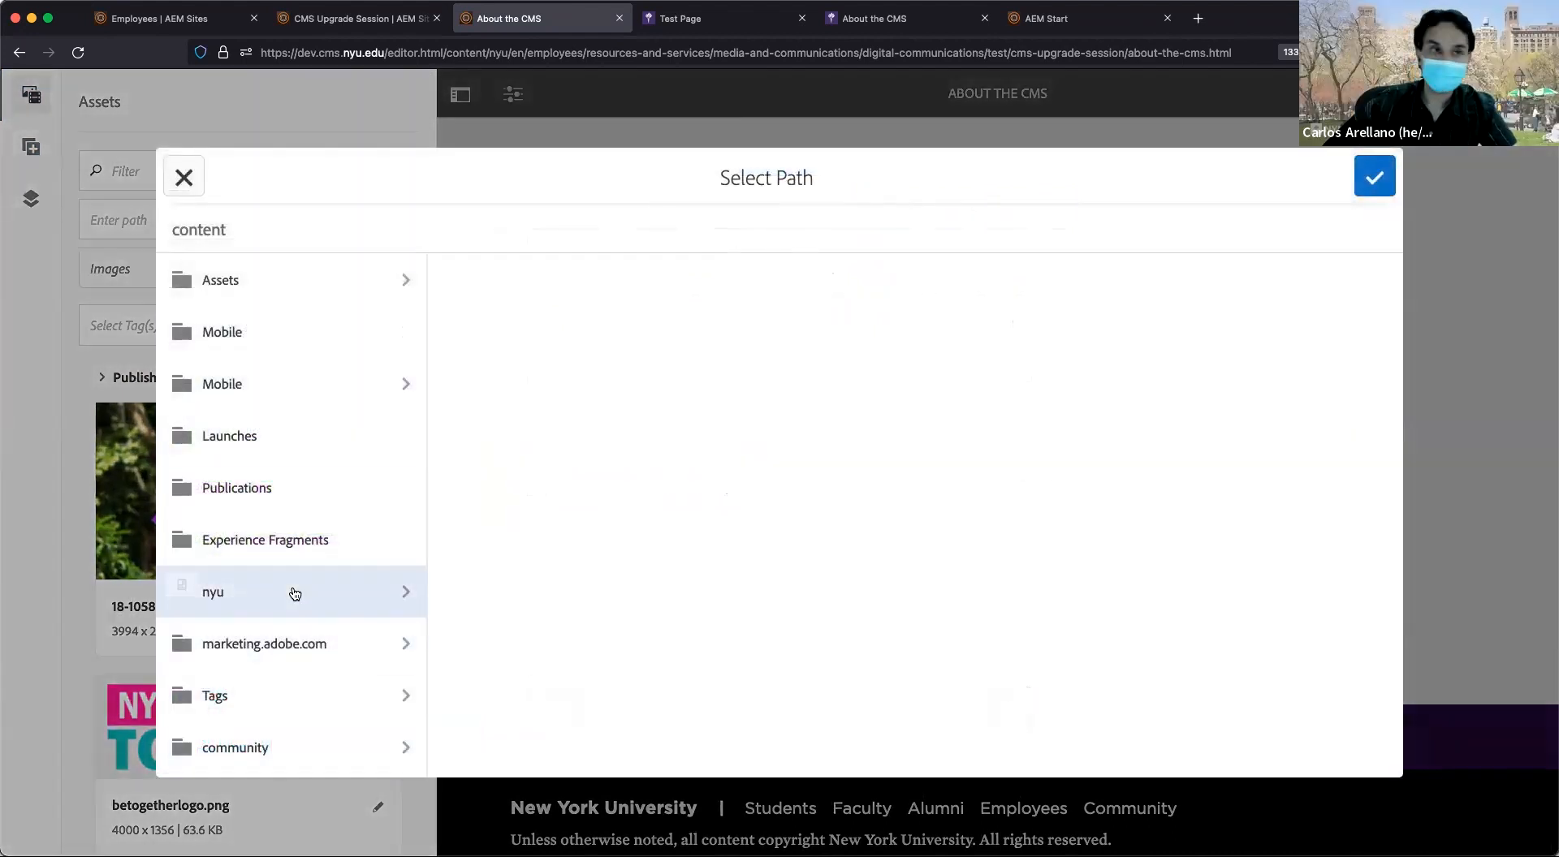
{"action": "left_click", "coordinate": [183, 177]}
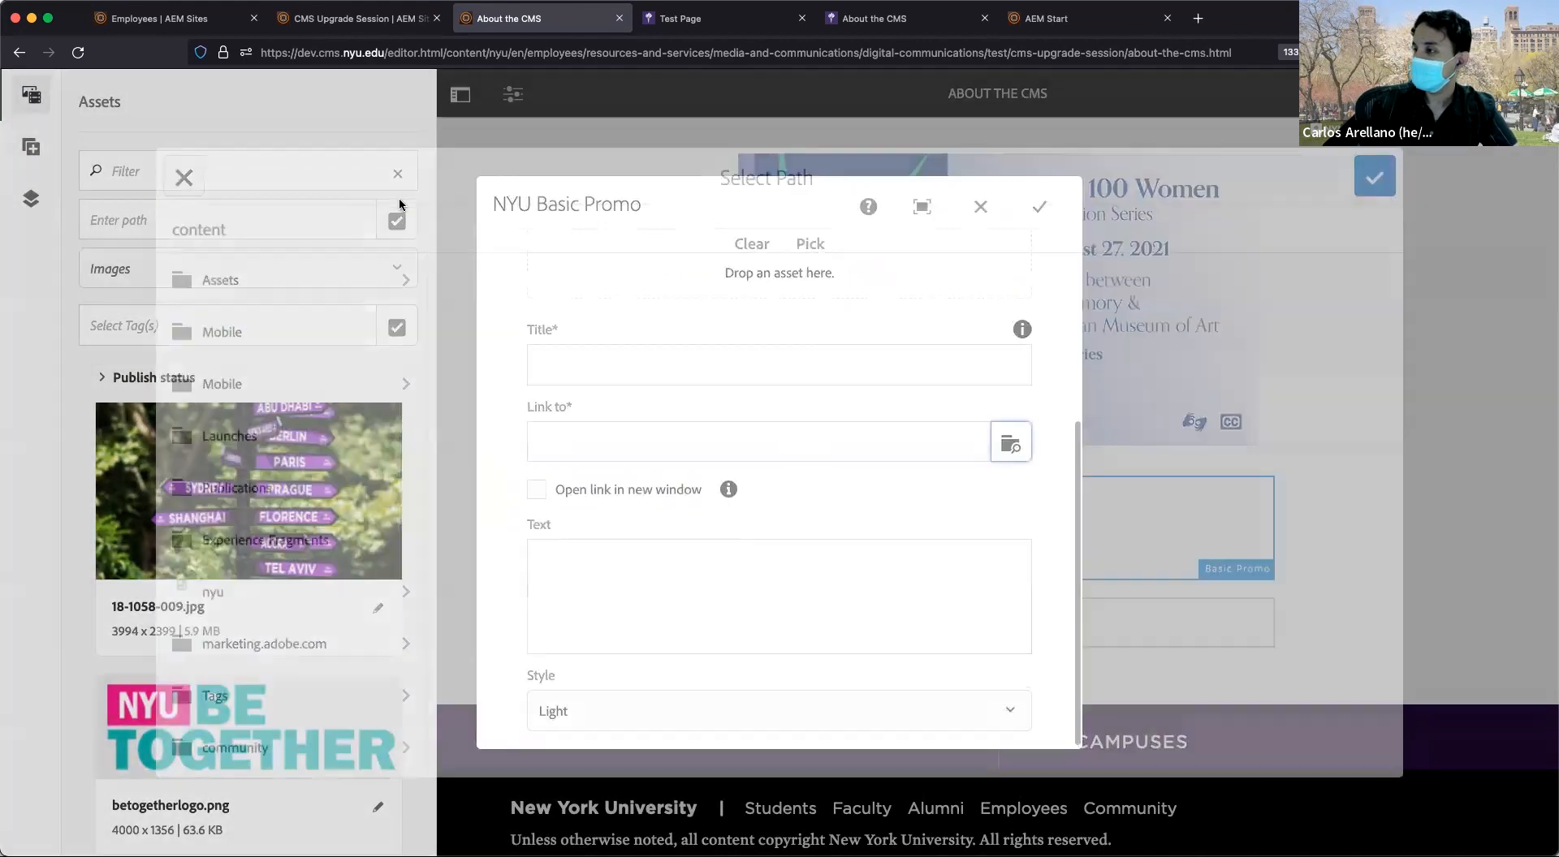
Check the Text, style and alt text settings, discard the promo changes, and hide the side panel.
{"action": "left_click", "coordinate": [622, 559]}
{"action": "left_click", "coordinate": [589, 712]}
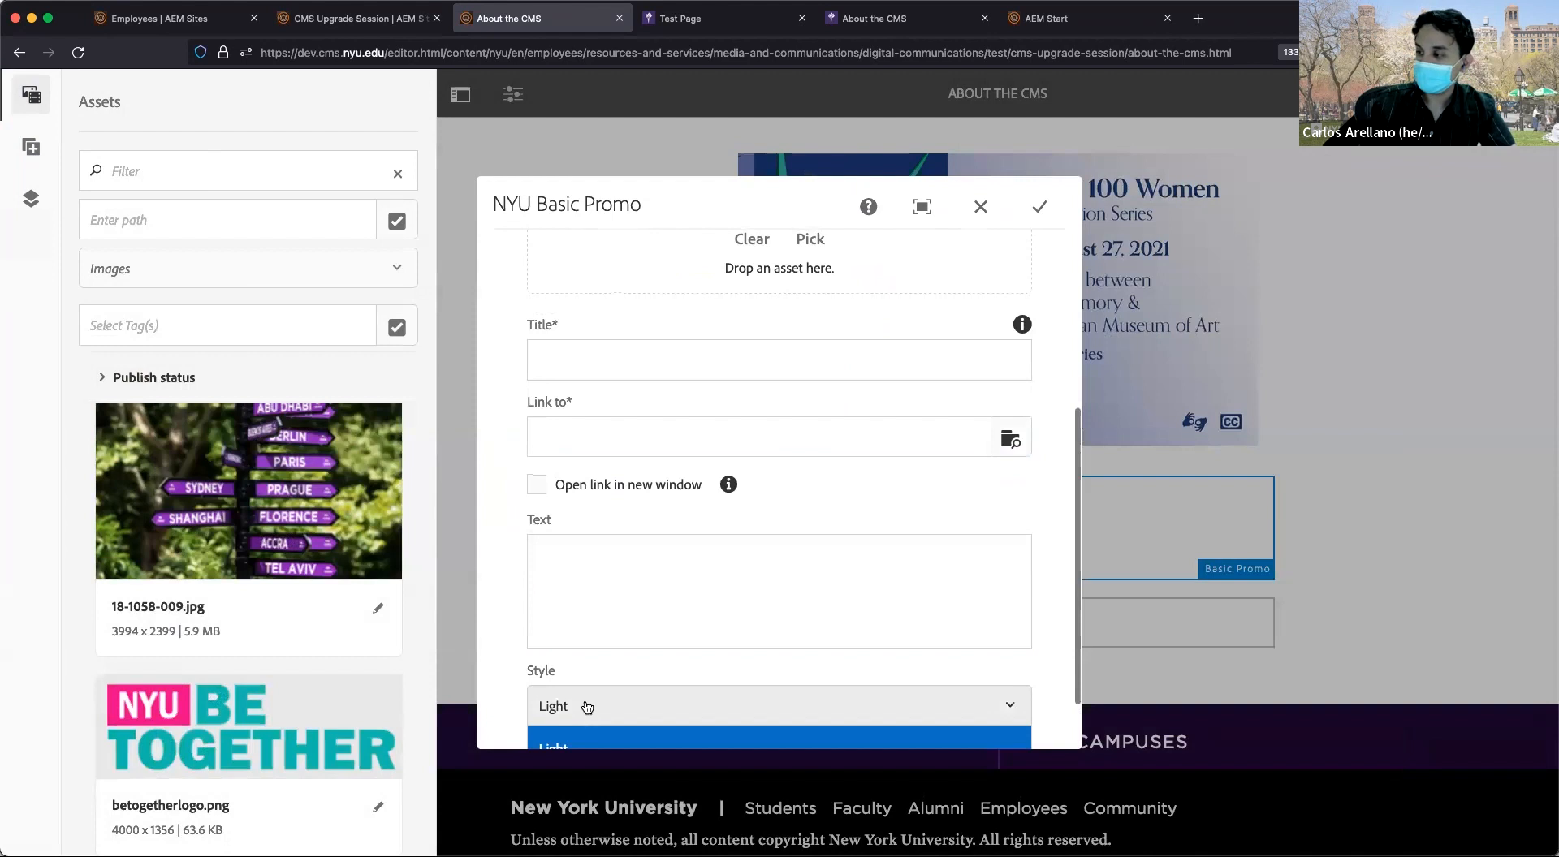
{"action": "scroll", "coordinate": [620, 615], "scroll_direction": "up", "scroll_amount": 6}
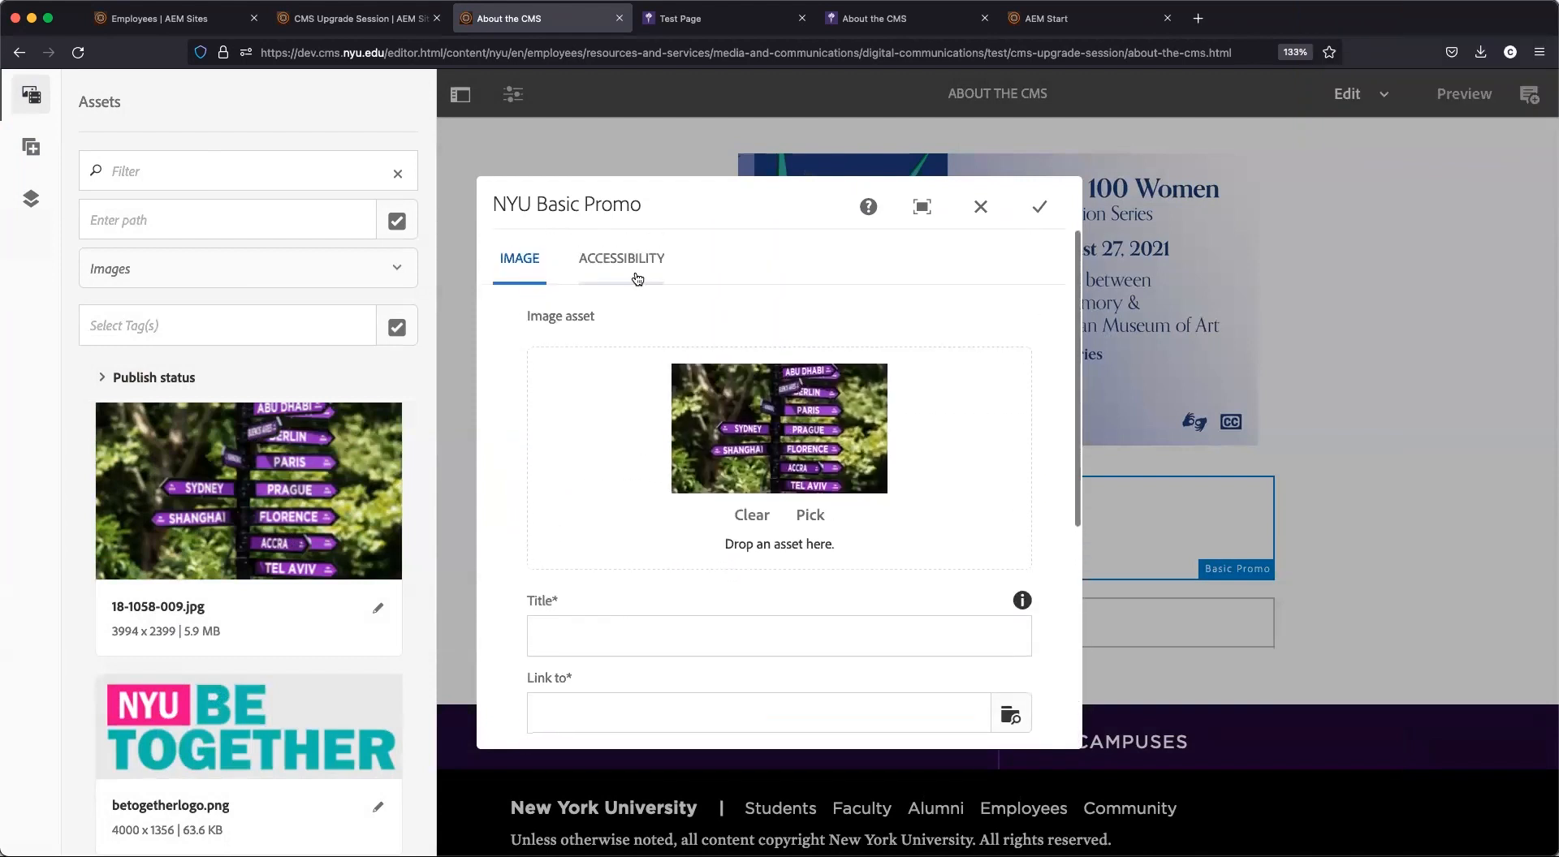
{"action": "left_click", "coordinate": [637, 260]}
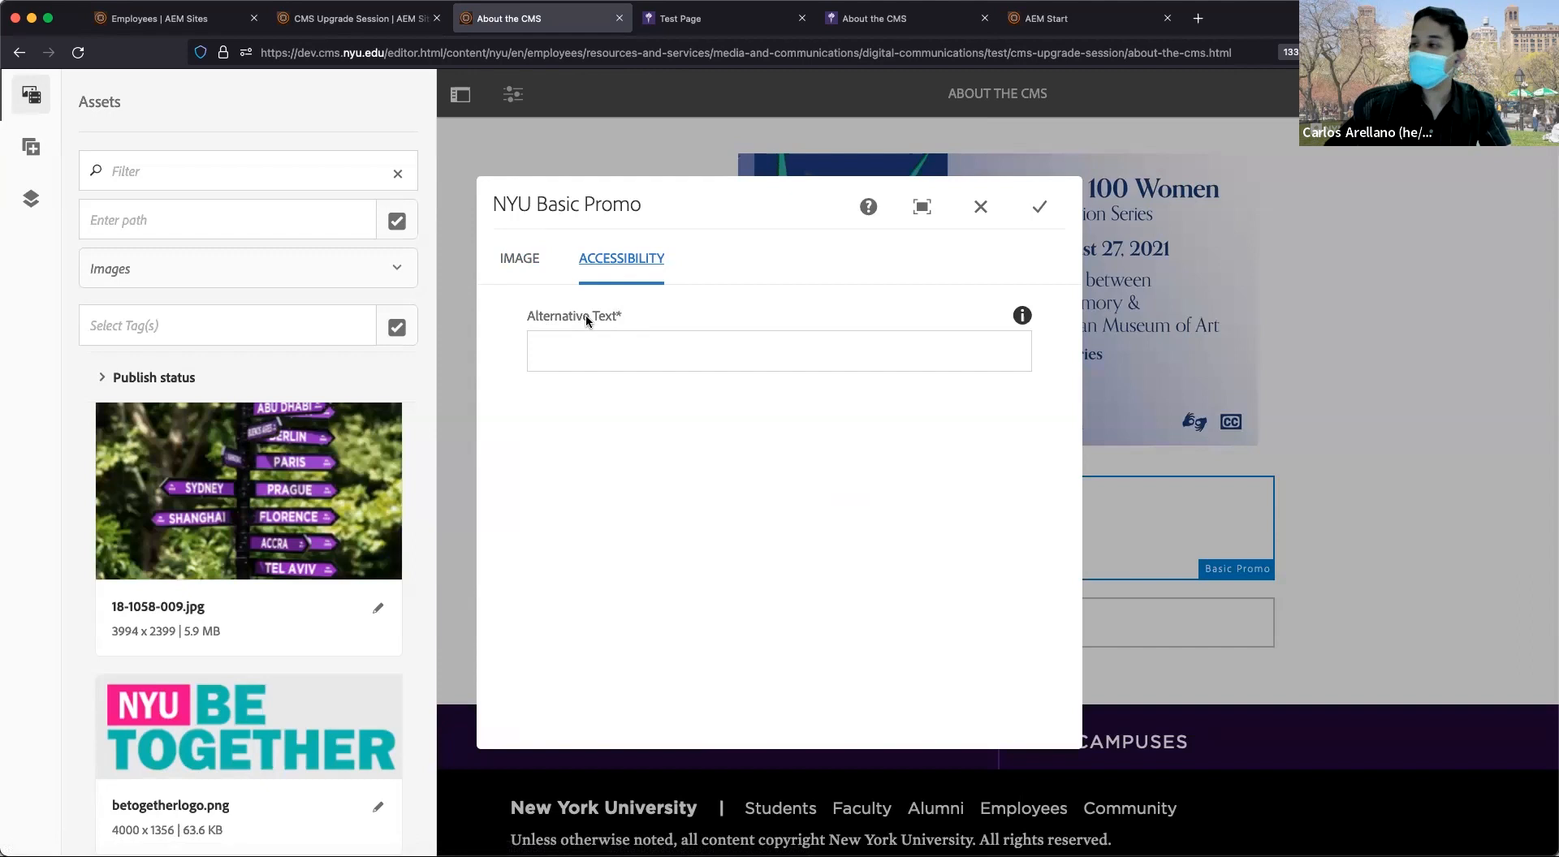
{"action": "left_click", "coordinate": [982, 206]}
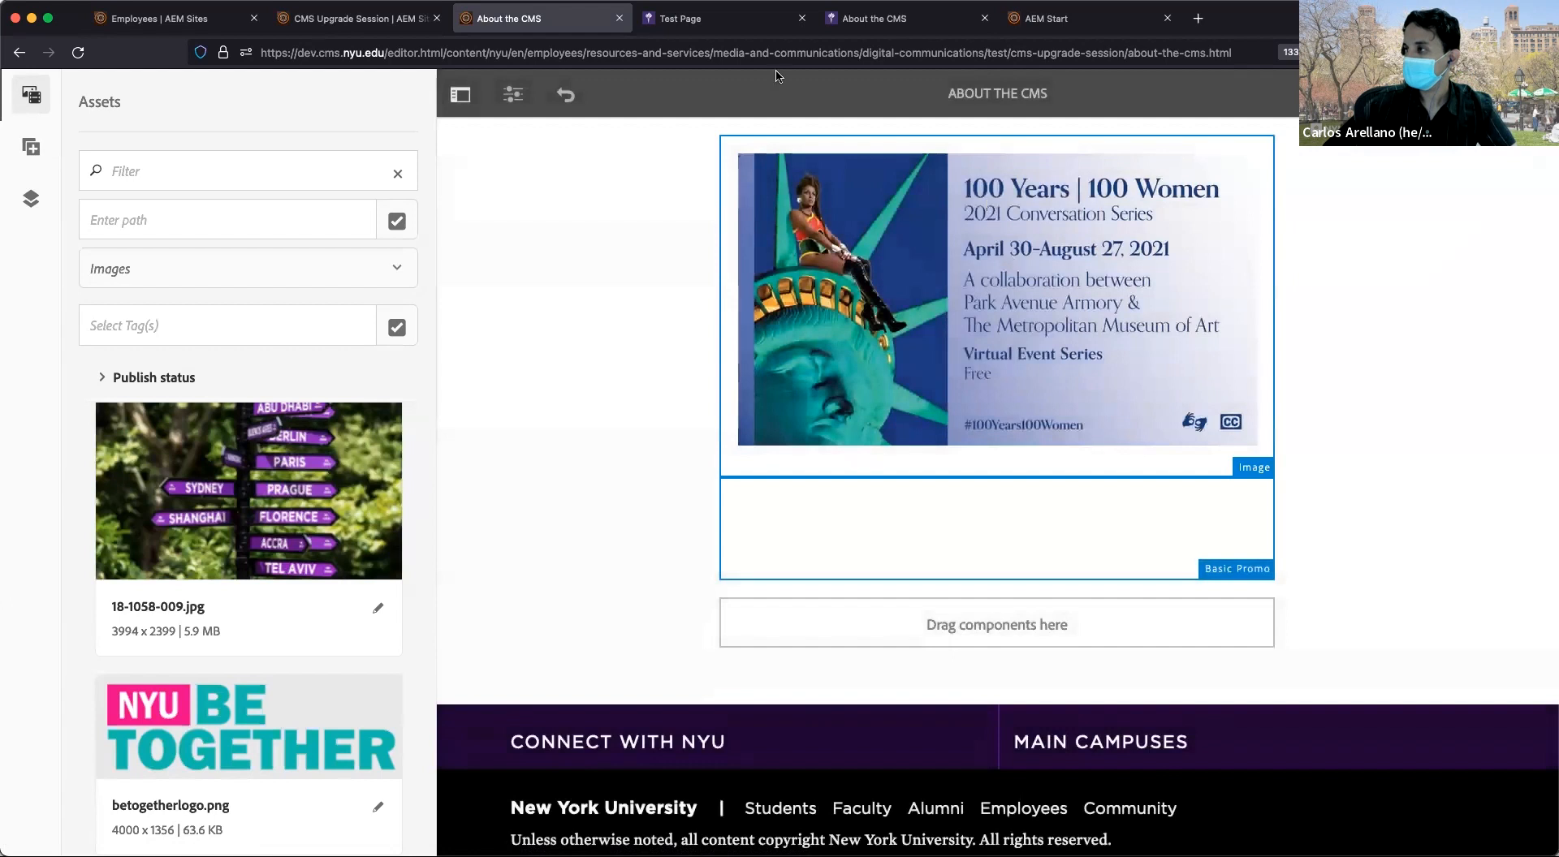
{"action": "left_click", "coordinate": [460, 94]}
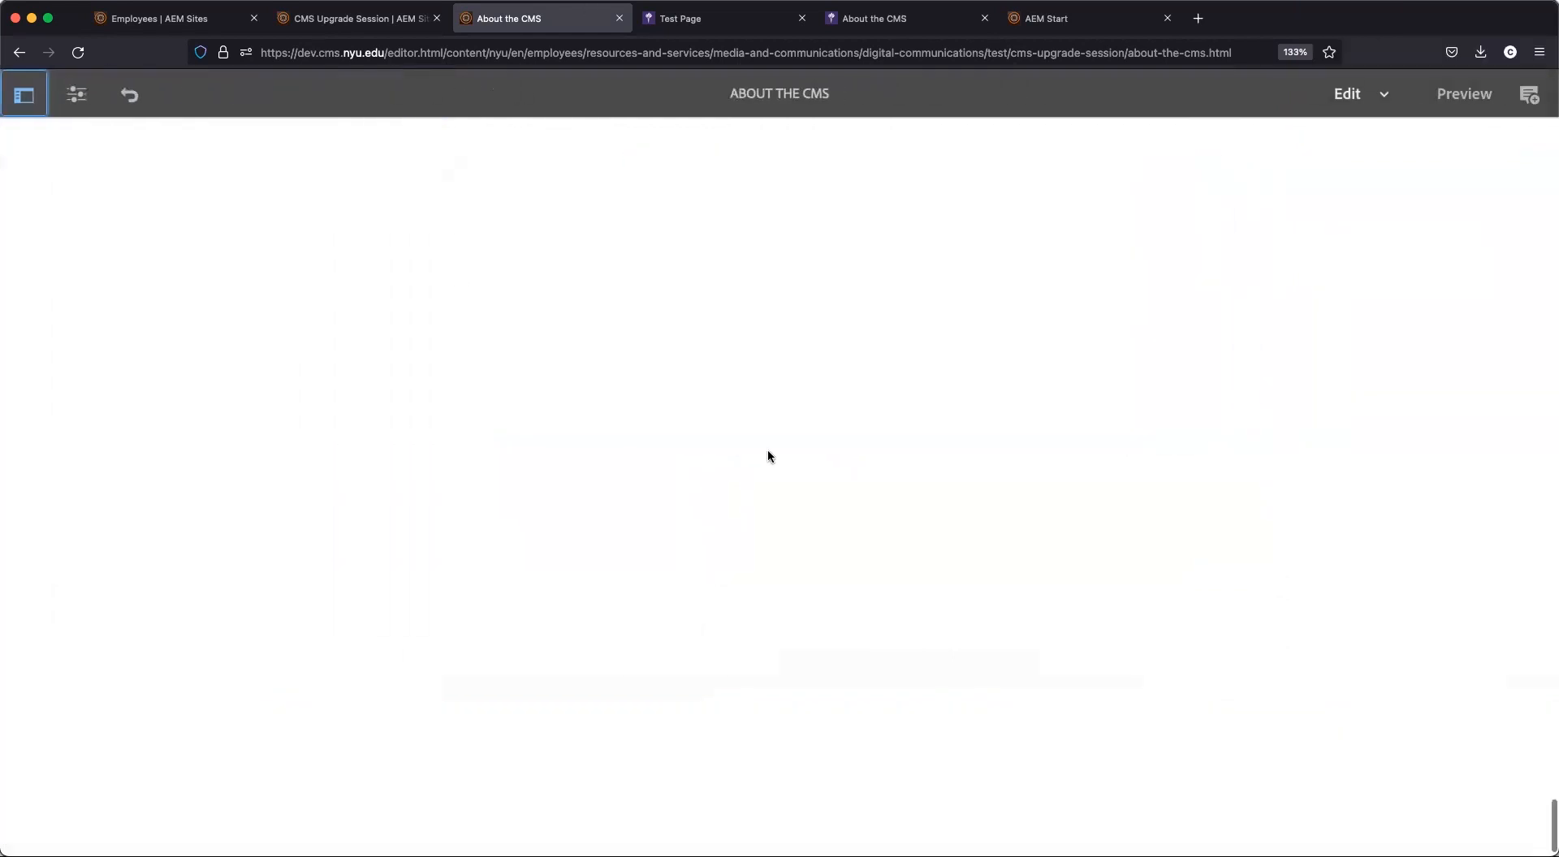
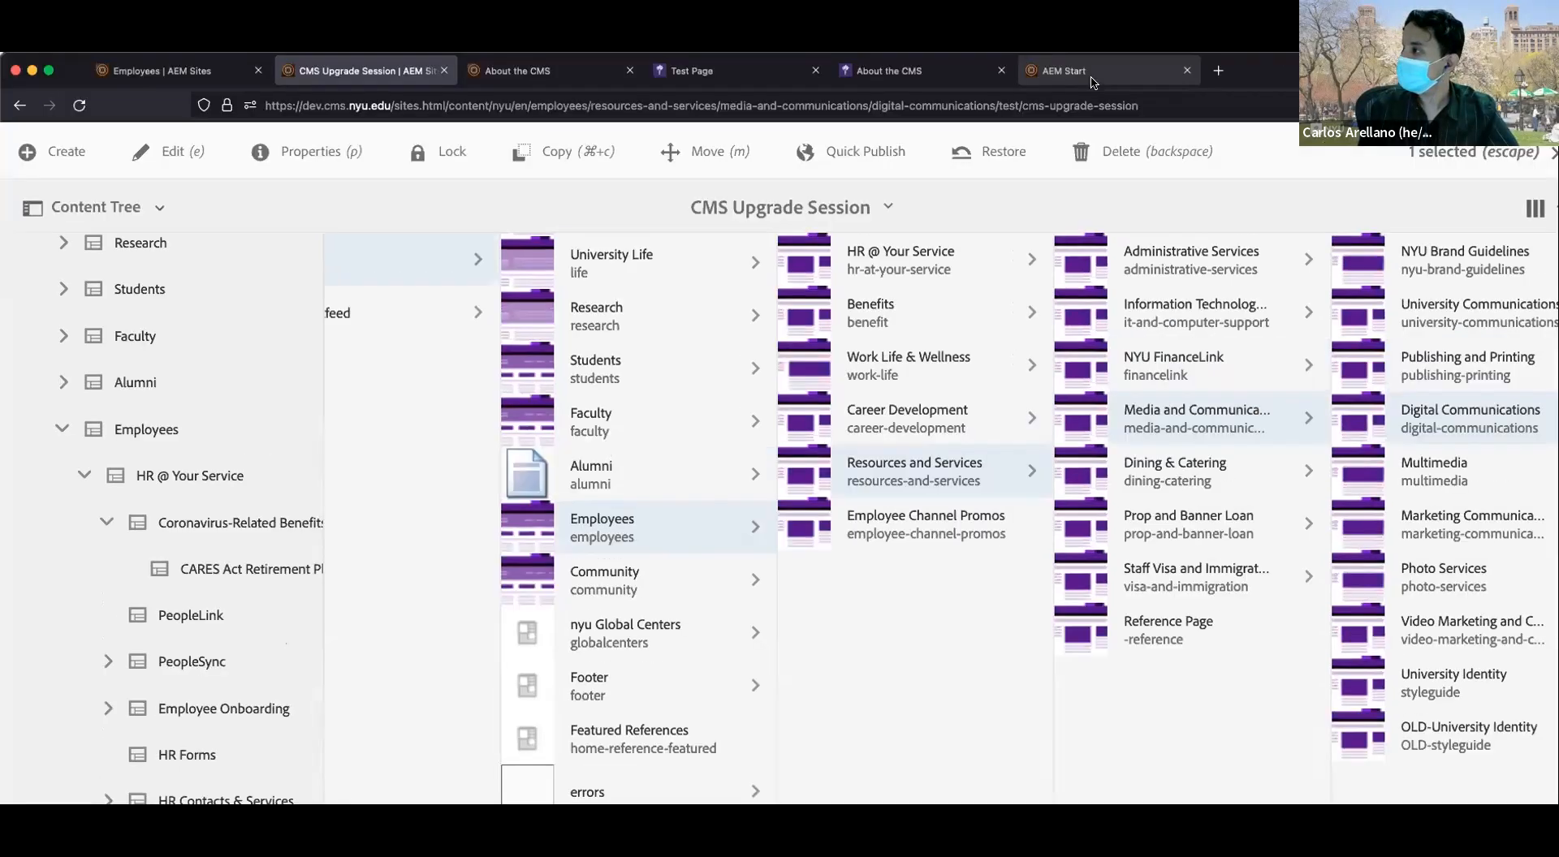
Go from the AEM start page to Assets > Files, then into nyu > diversity.
{"action": "left_click", "coordinate": [1092, 81]}
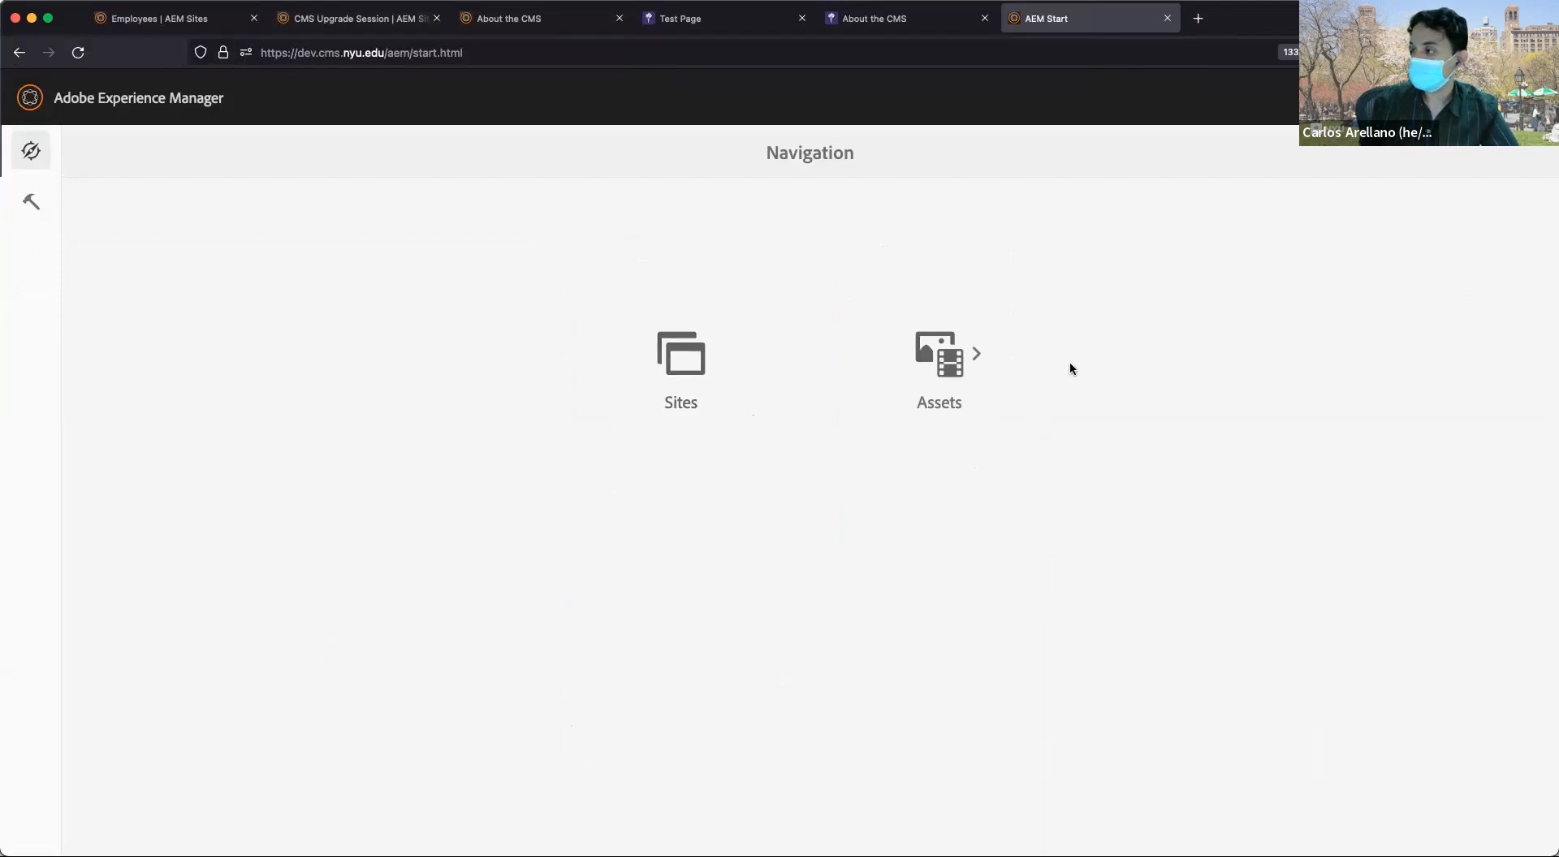
{"action": "left_click", "coordinate": [941, 363]}
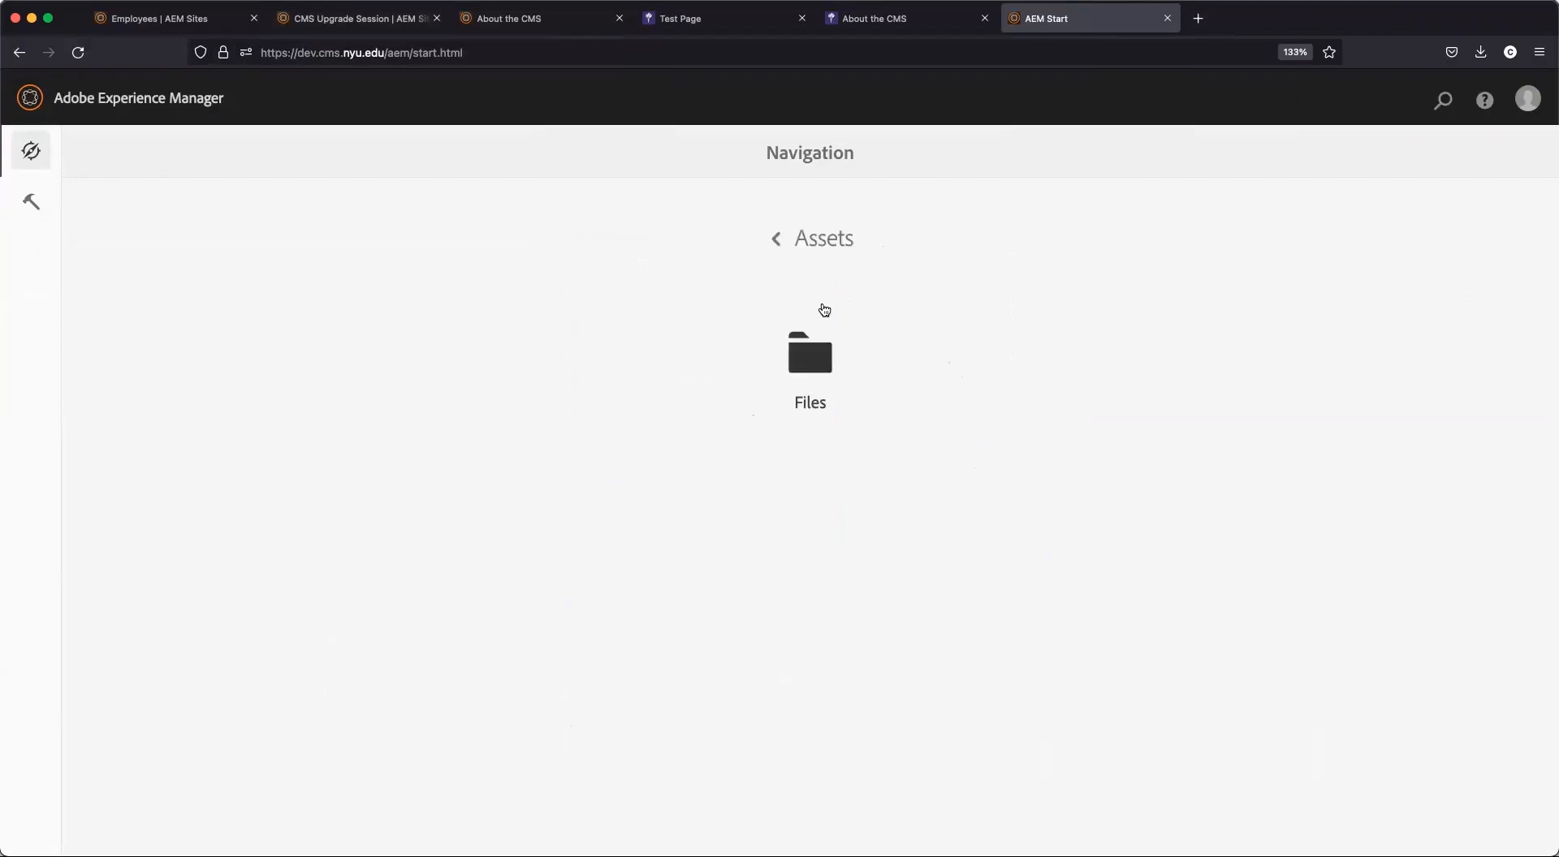
{"action": "left_click", "coordinate": [801, 357]}
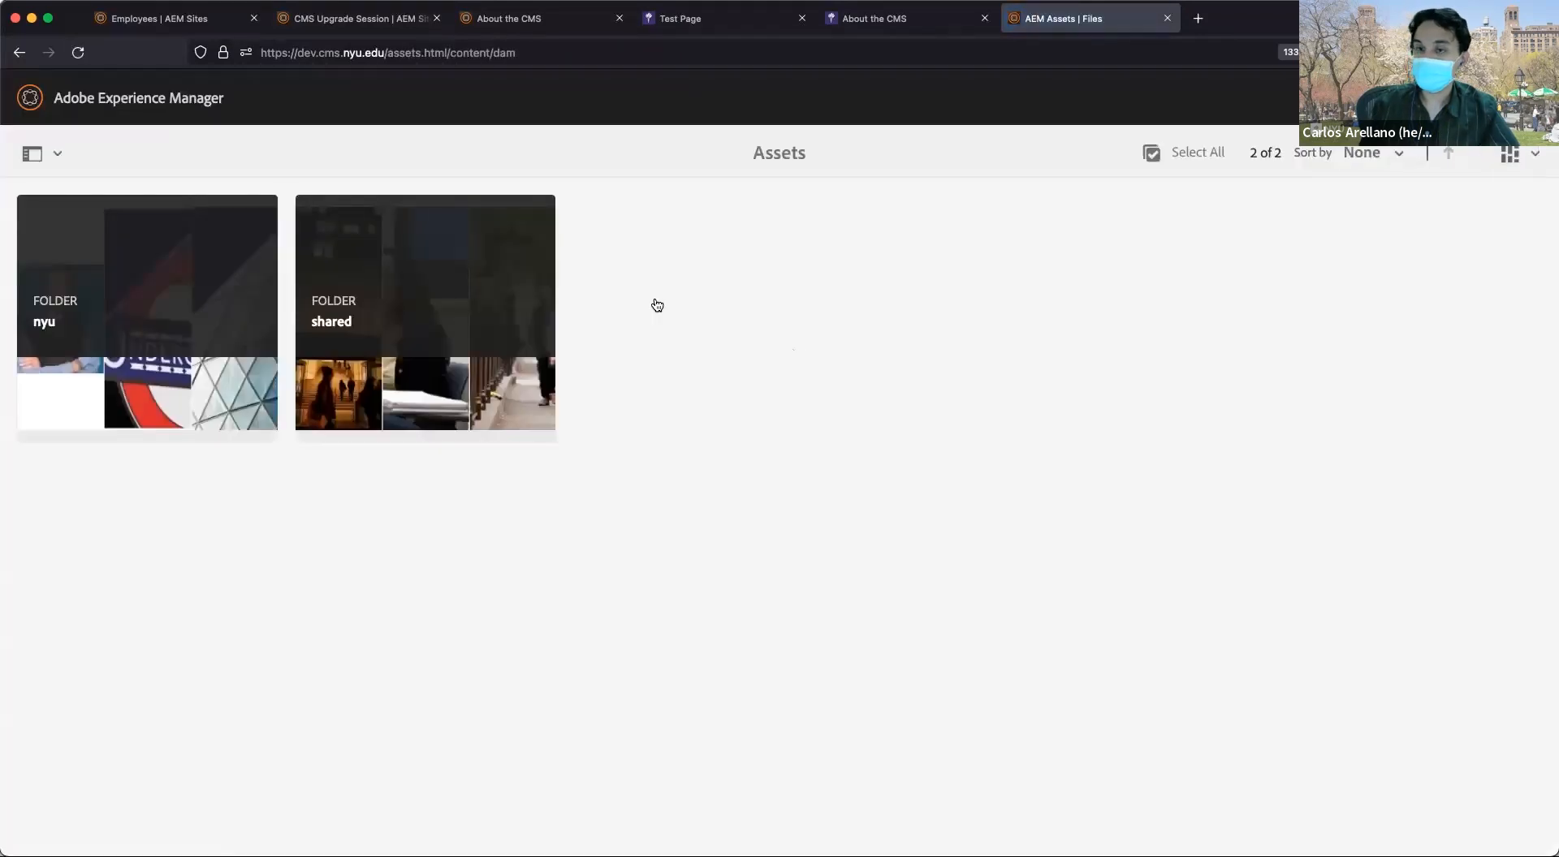
{"action": "mouse_move", "coordinate": [405, 278]}
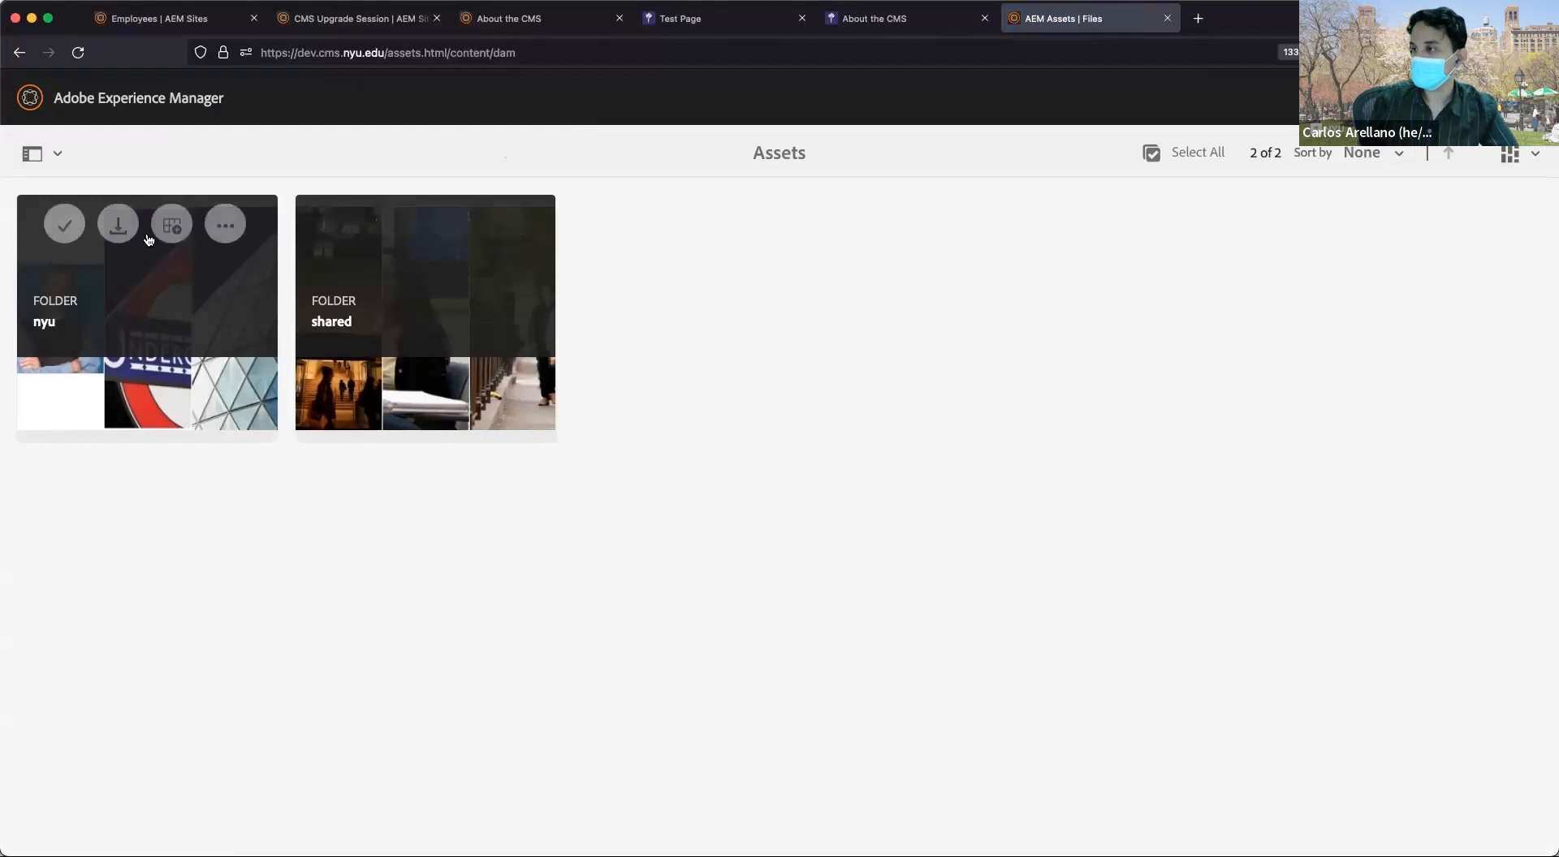
{"action": "left_click", "coordinate": [1504, 155]}
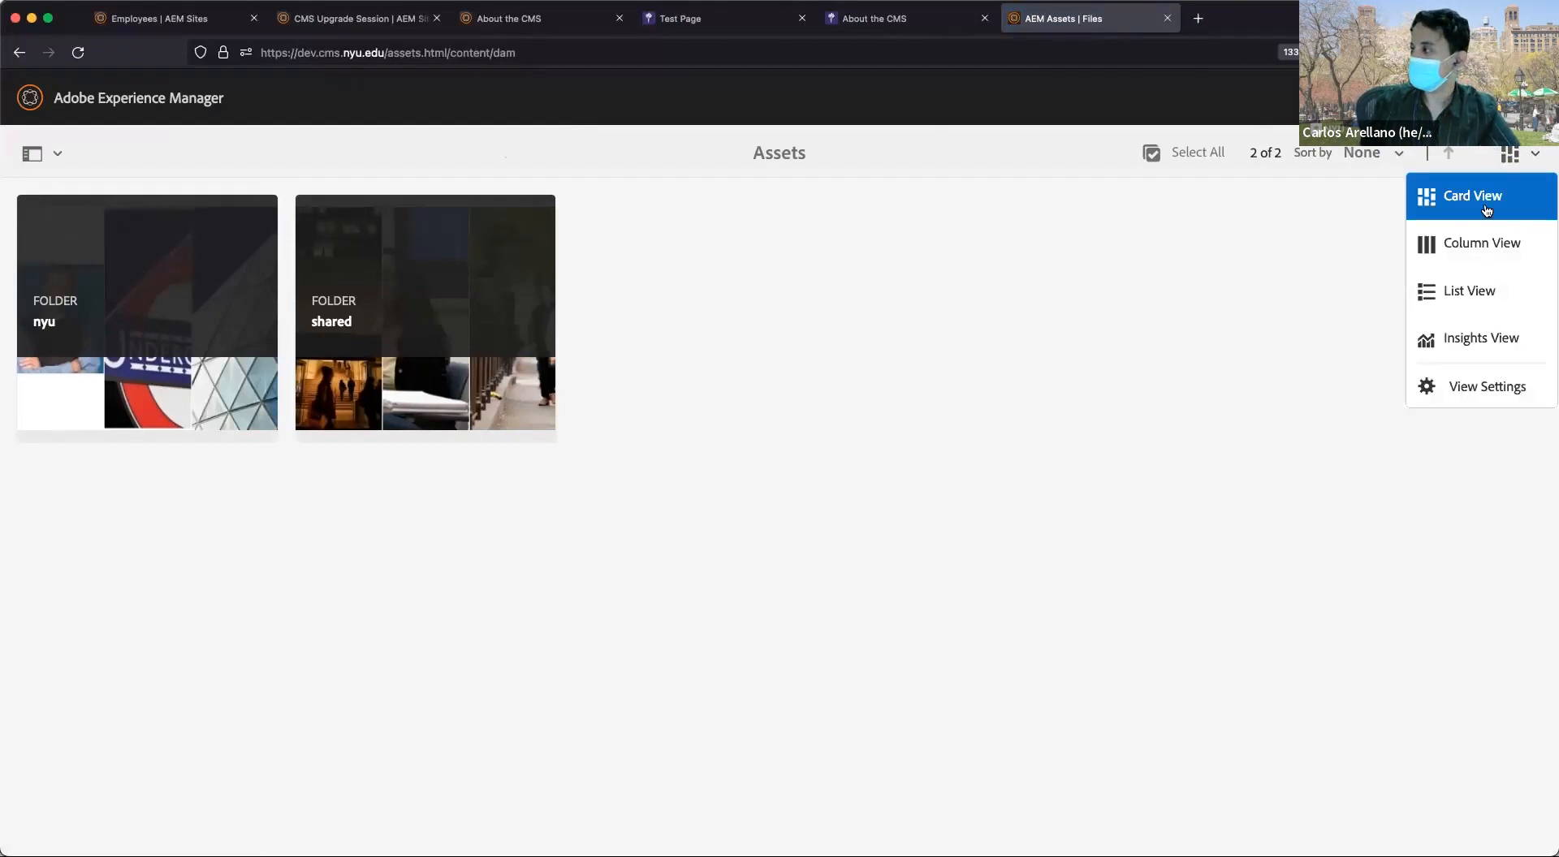
{"action": "left_click", "coordinate": [1168, 275]}
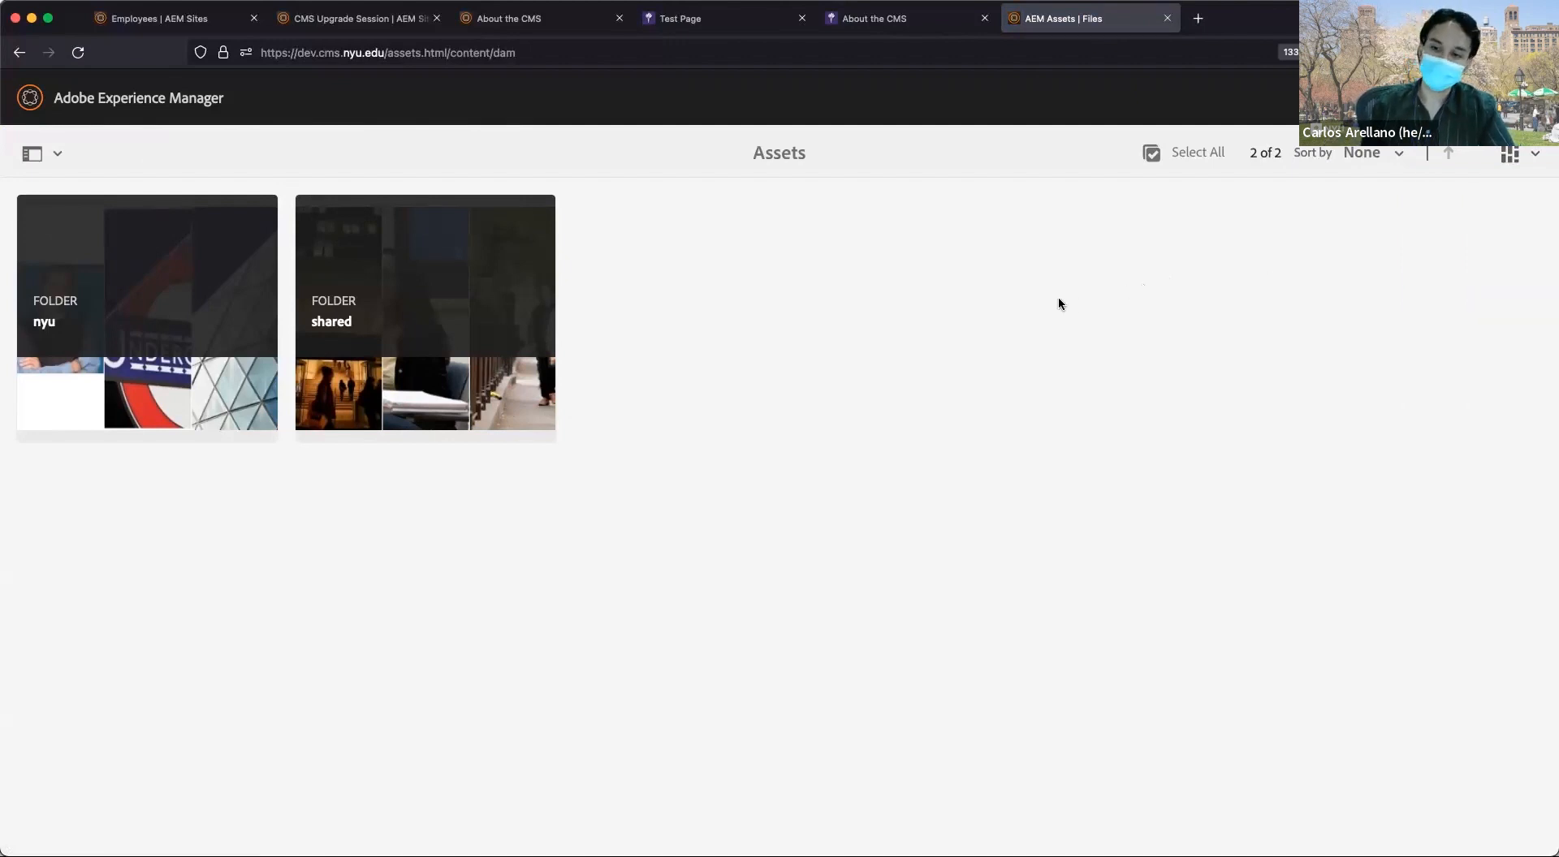
{"action": "left_click", "coordinate": [242, 300]}
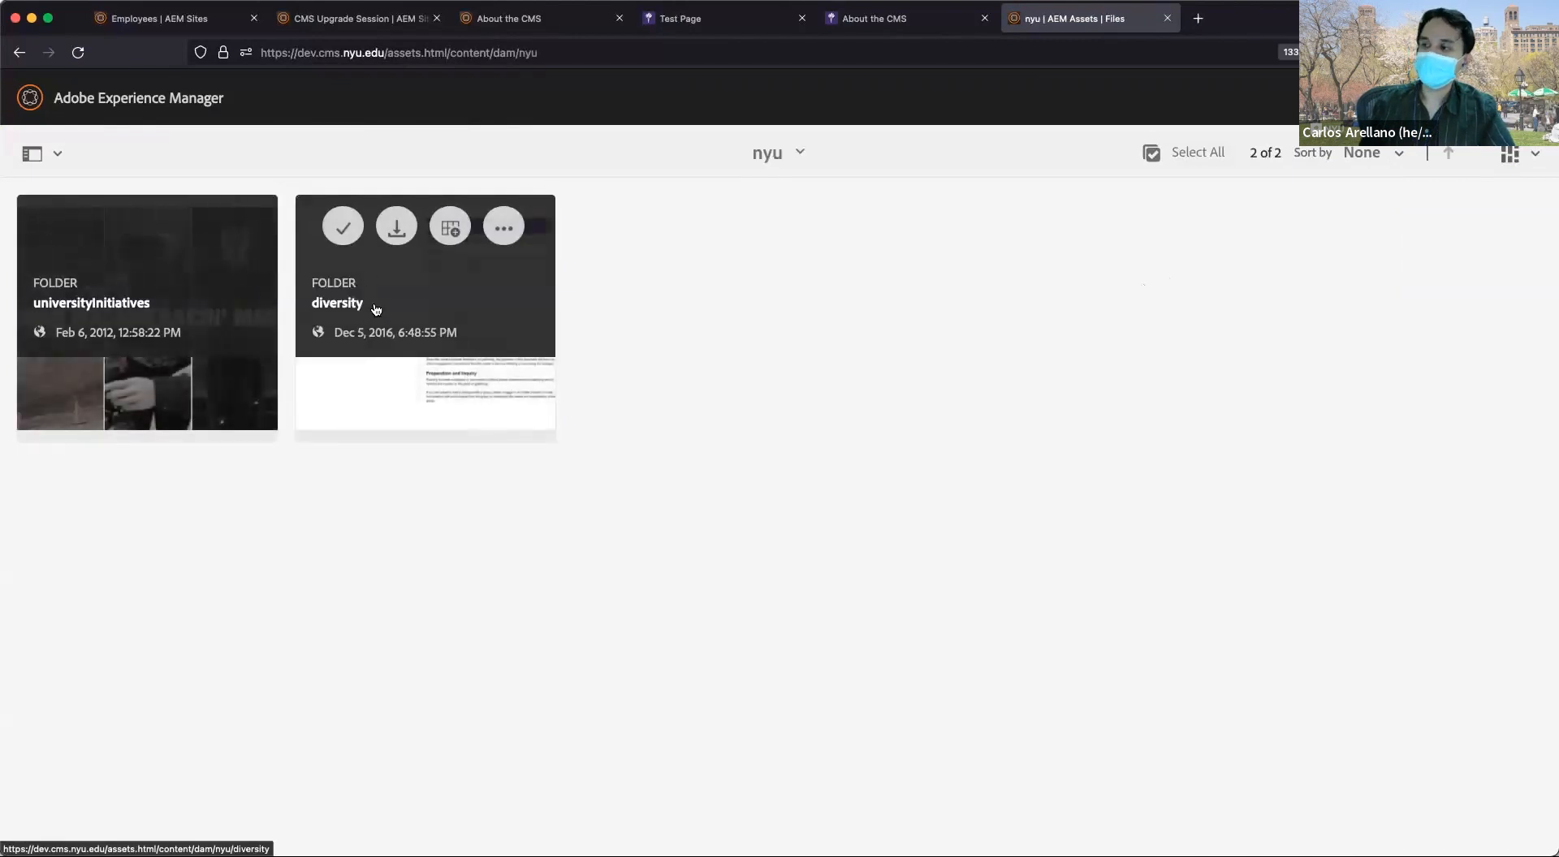
{"action": "left_click", "coordinate": [419, 302]}
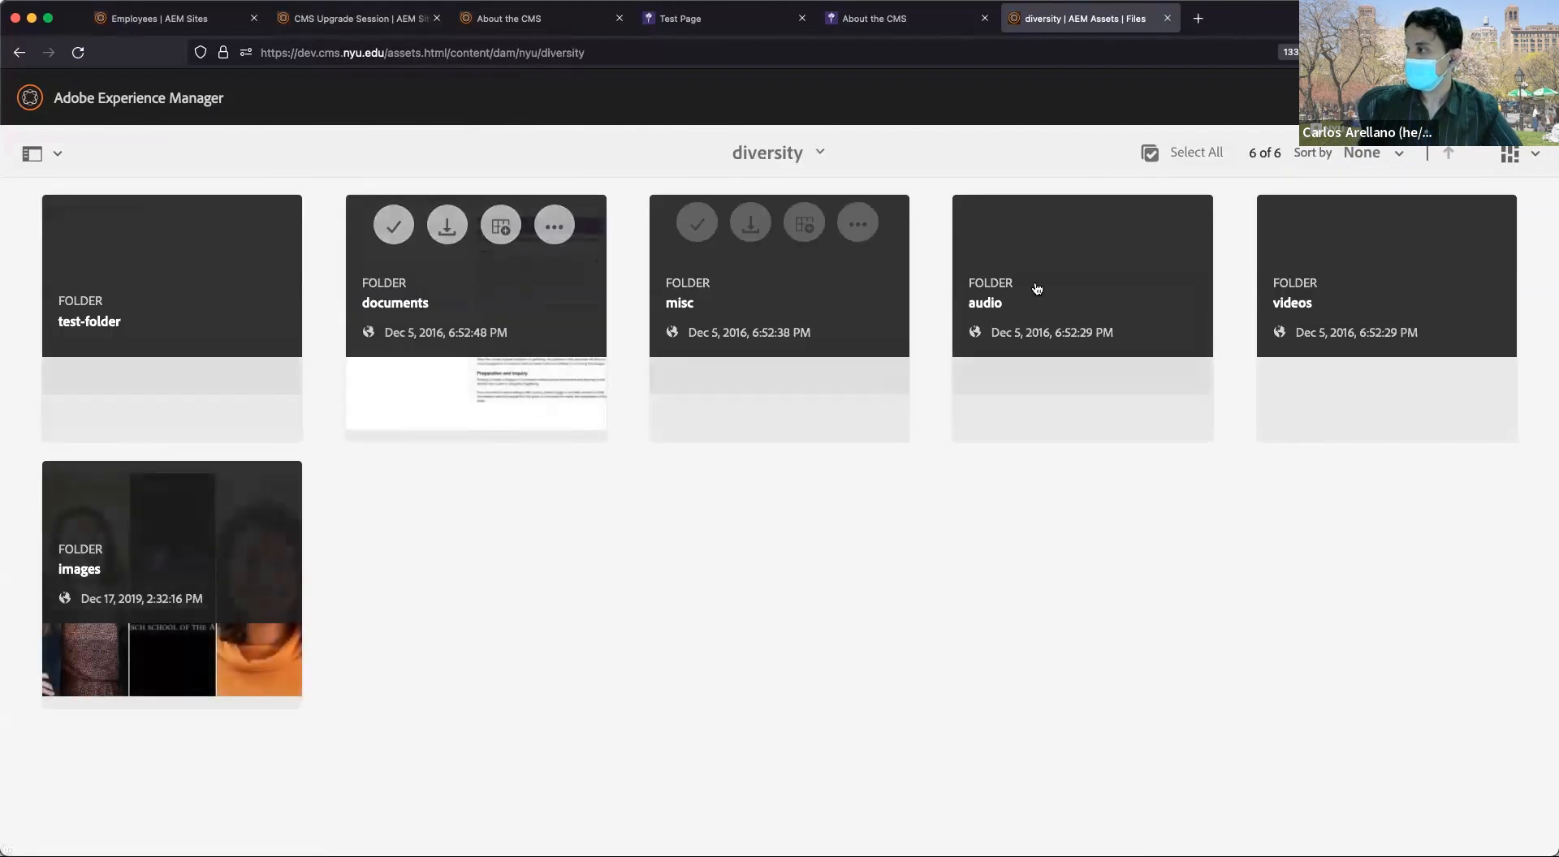
Open the images folder, go back up to diversity and nyu via the breadcrumb, then reopen diversity > images.
{"action": "left_click", "coordinate": [248, 550]}
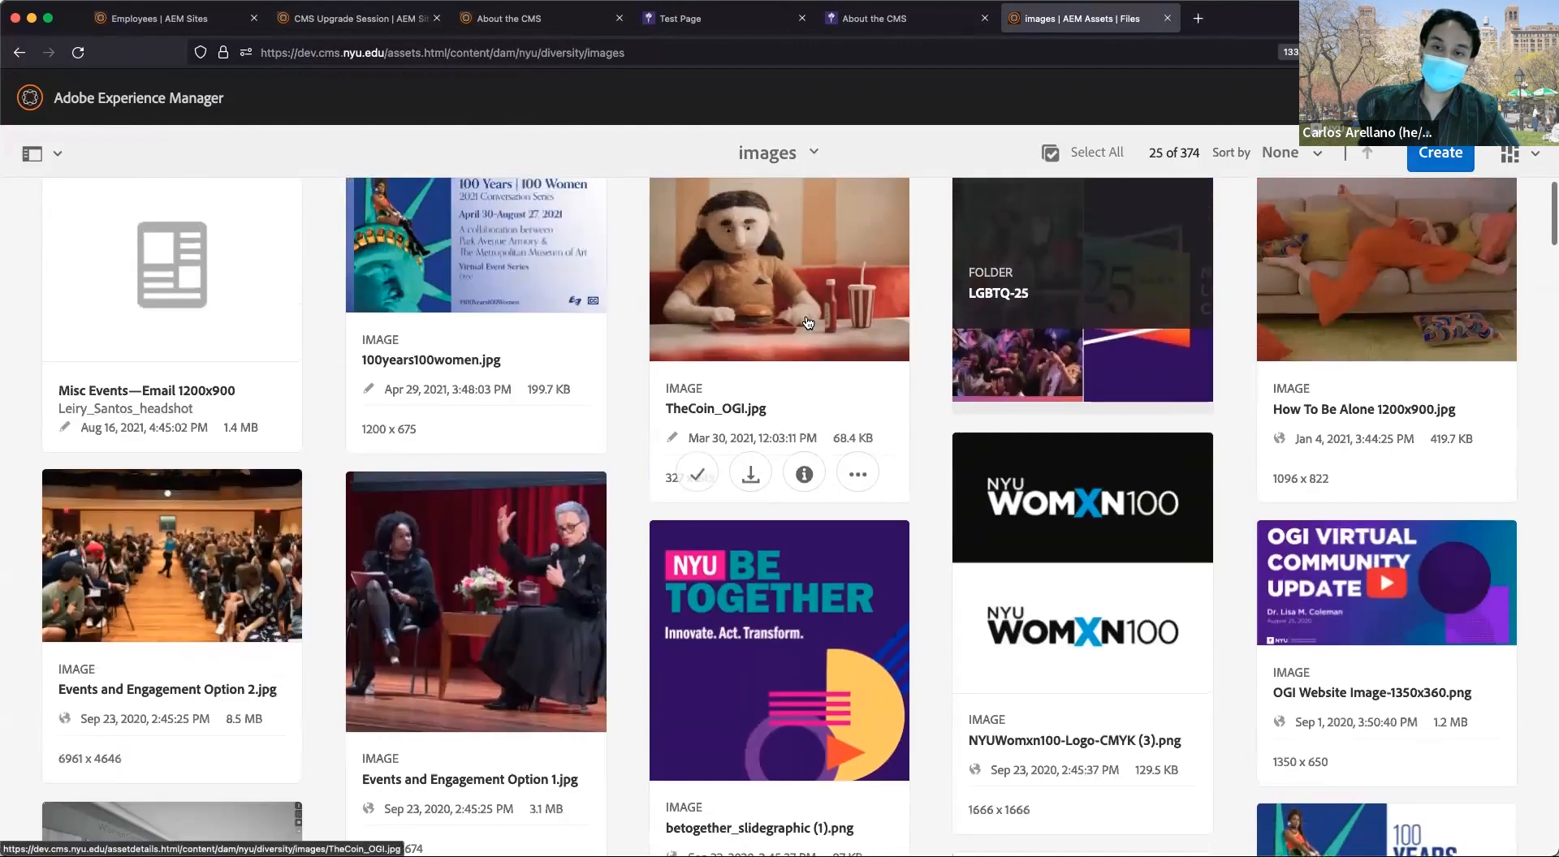
{"action": "left_click", "coordinate": [789, 155]}
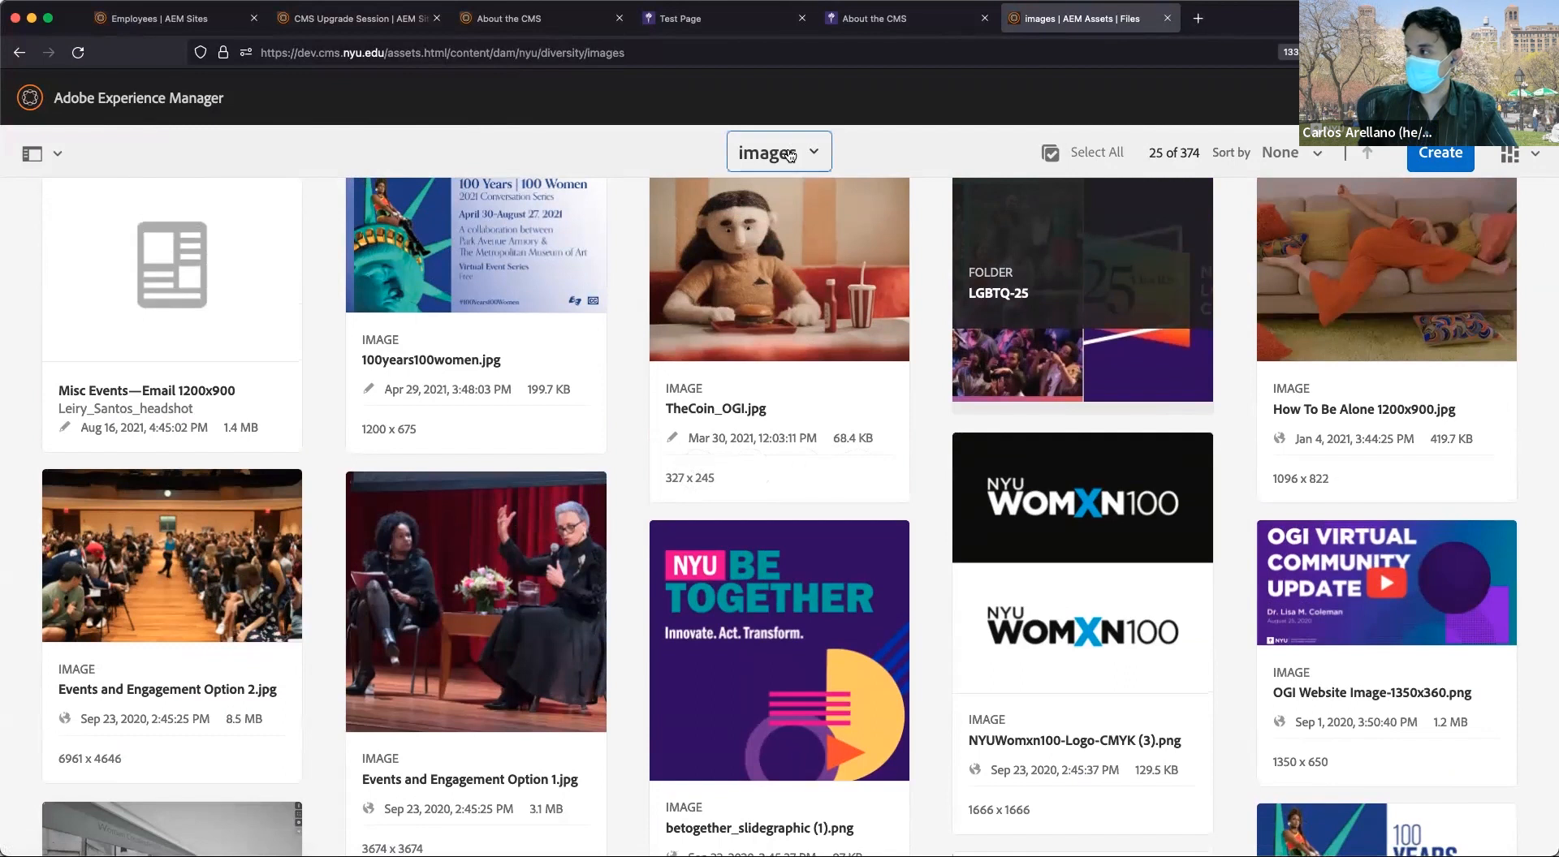
{"action": "left_click", "coordinate": [948, 143]}
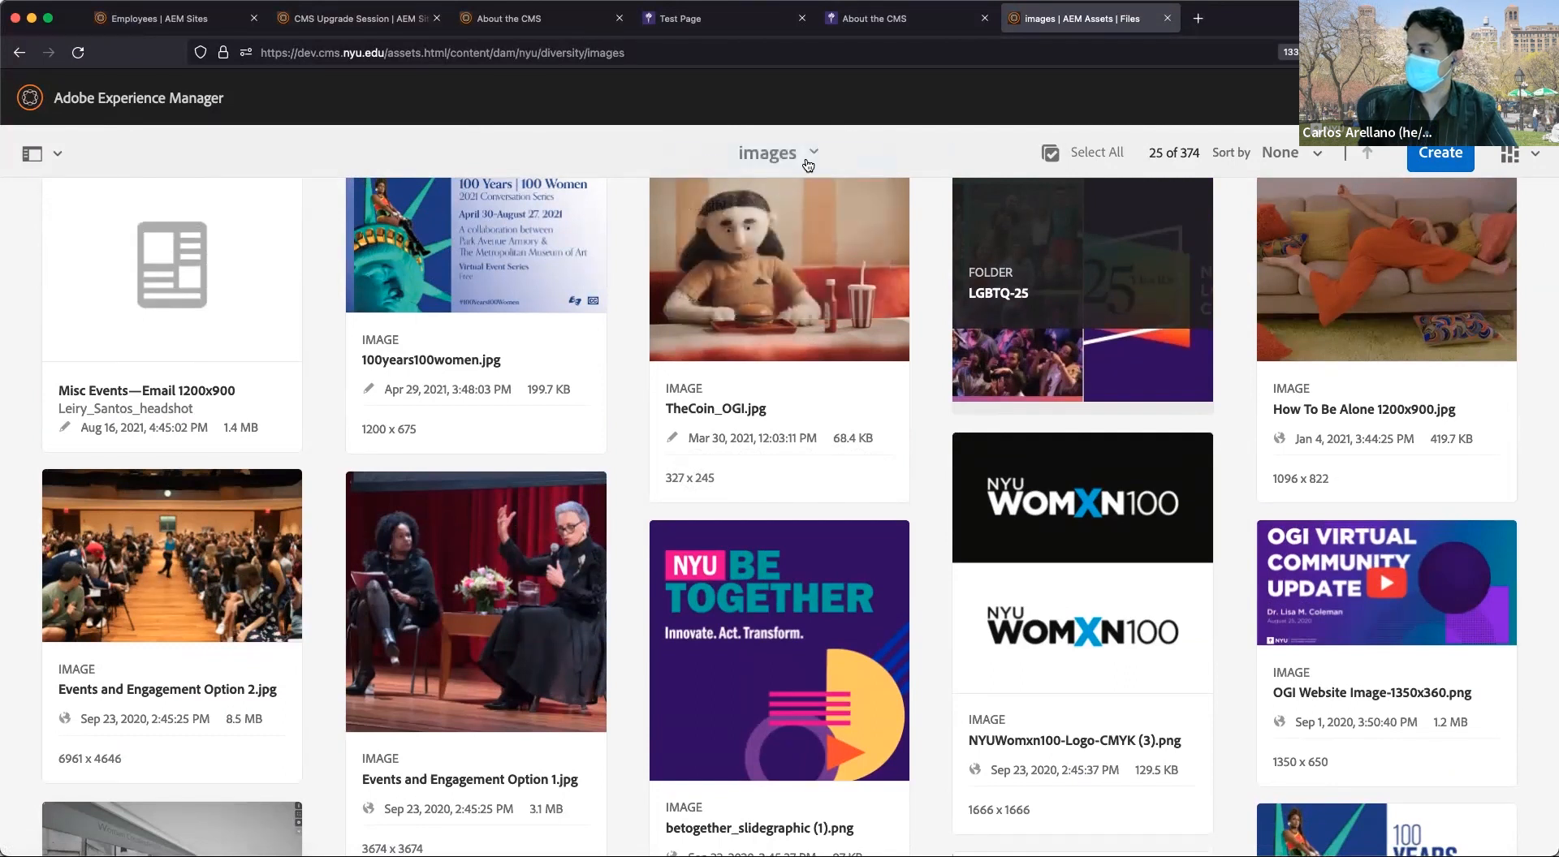
{"action": "left_click", "coordinate": [771, 152]}
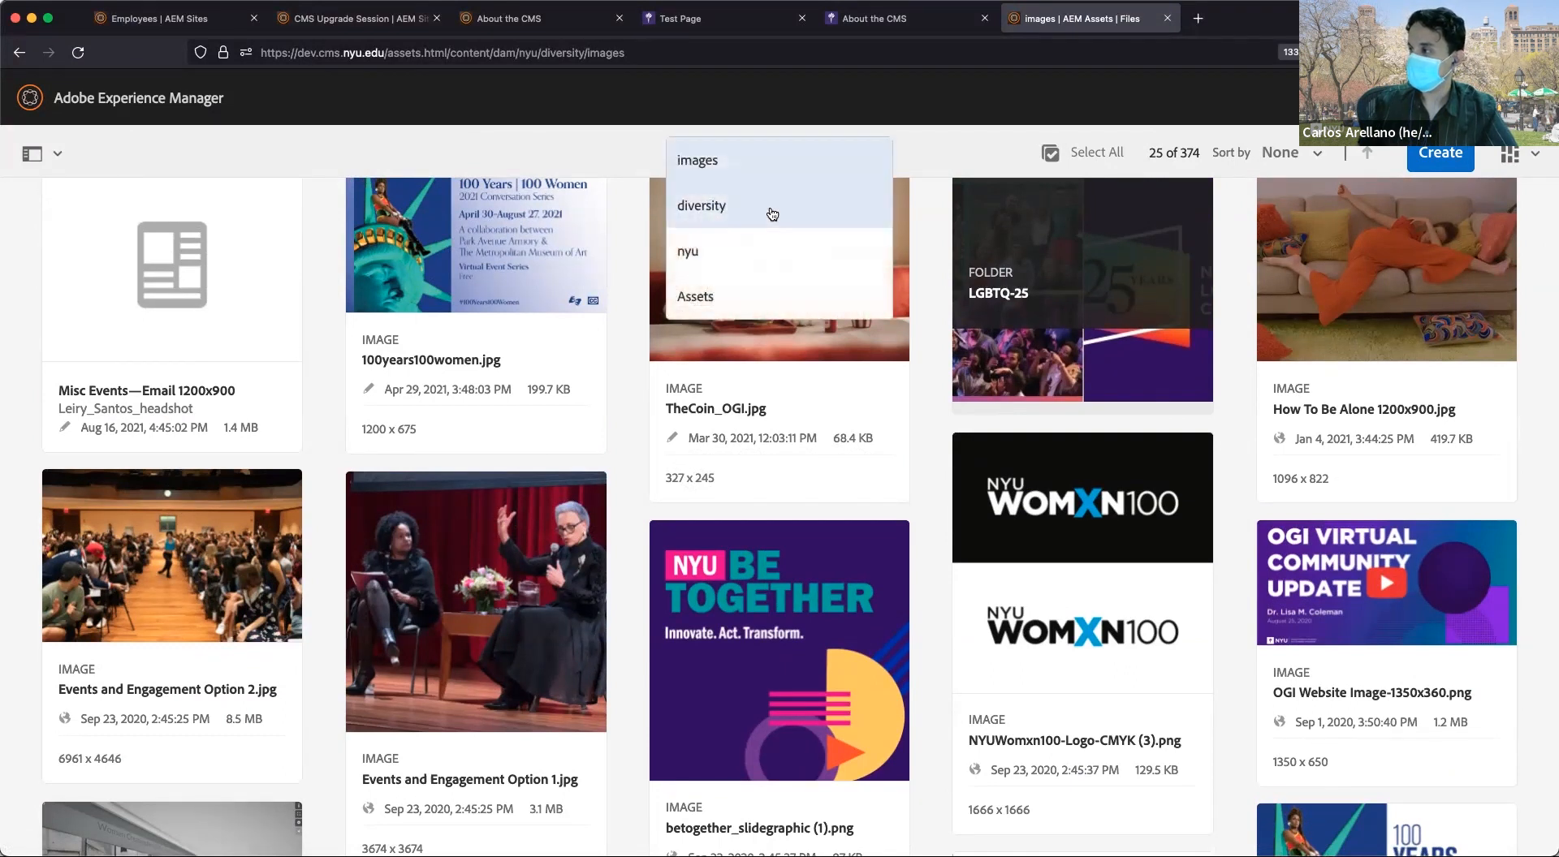
{"action": "left_click", "coordinate": [771, 208]}
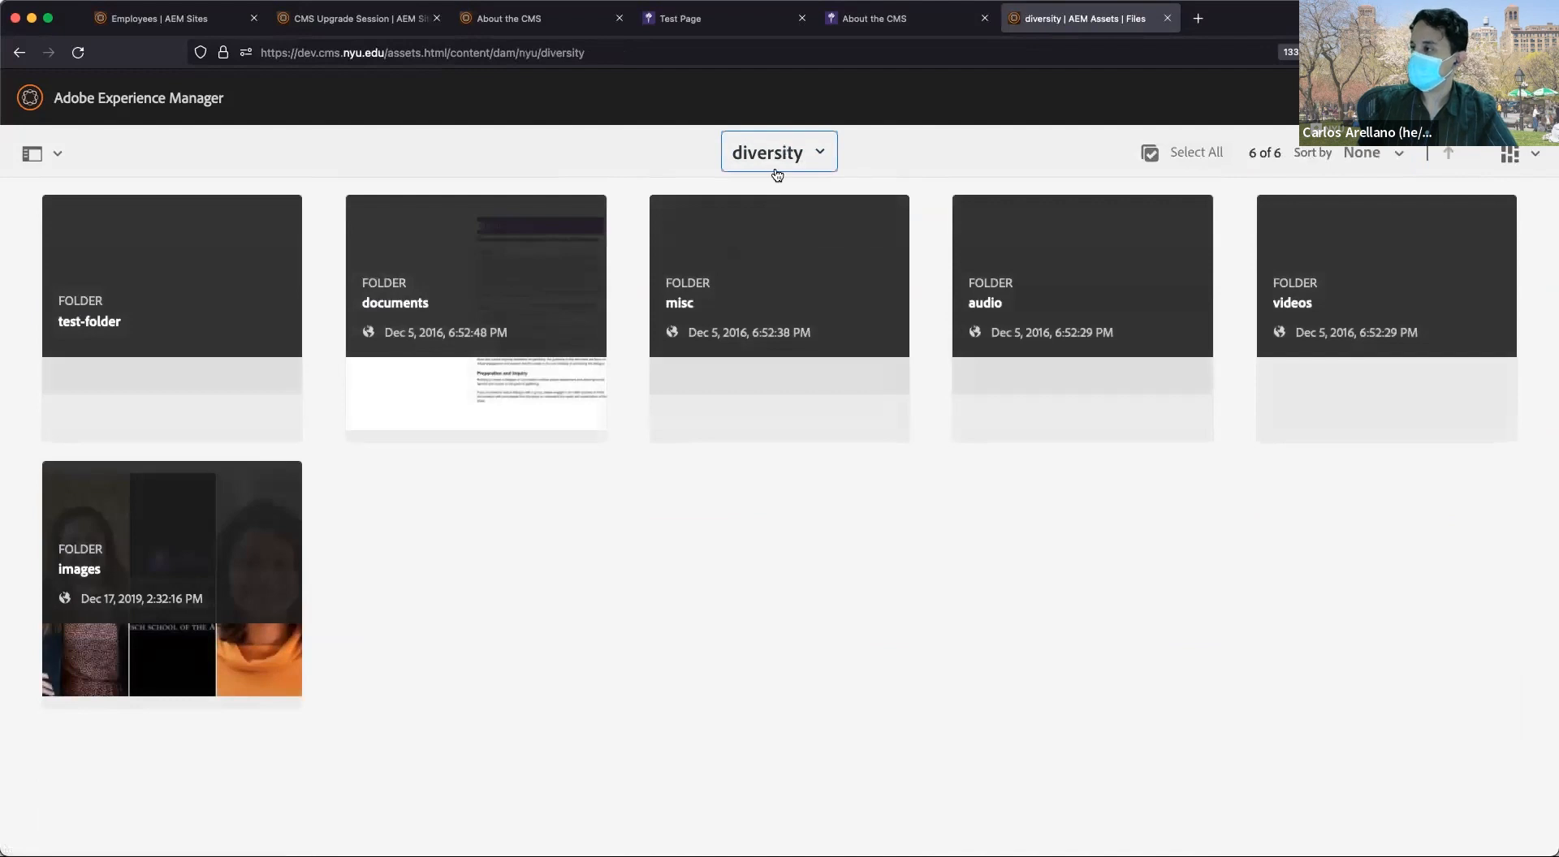
{"action": "left_click", "coordinate": [761, 163]}
{"action": "left_click", "coordinate": [749, 213]}
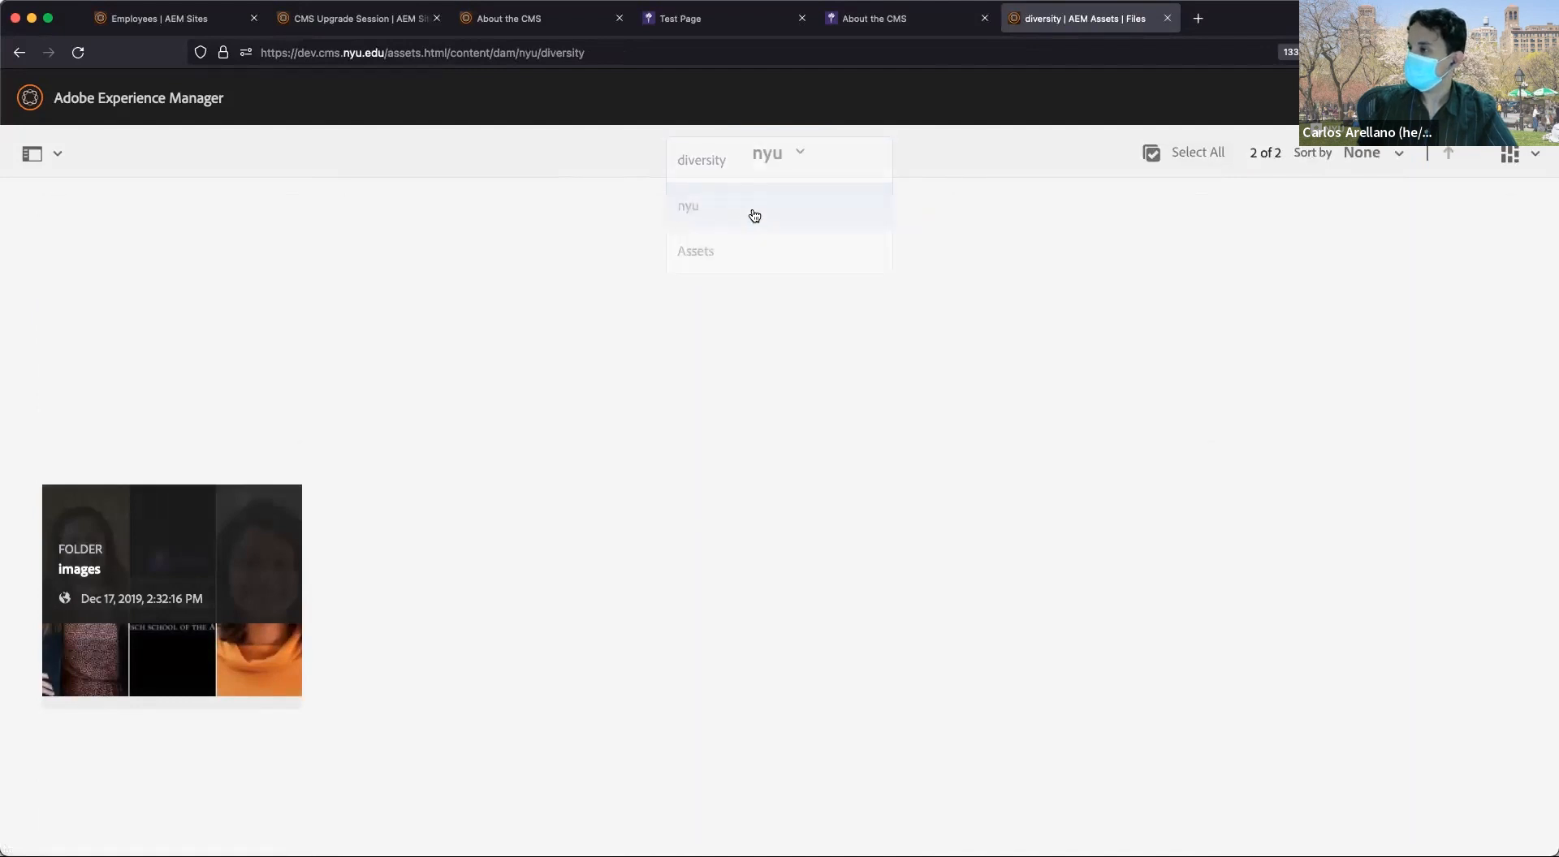
{"action": "left_click", "coordinate": [365, 279]}
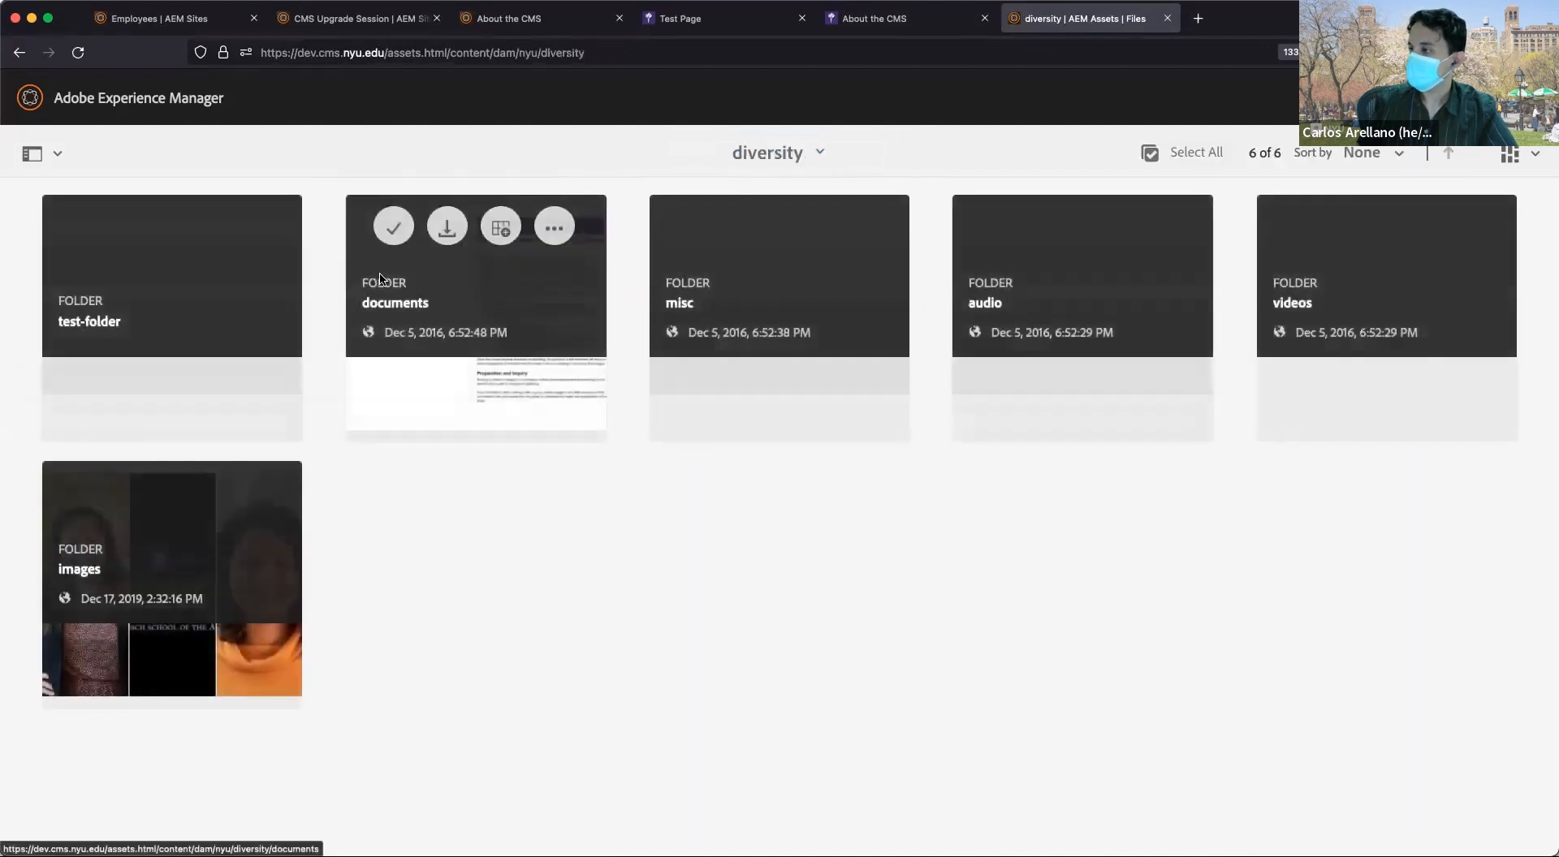
{"action": "left_click", "coordinate": [218, 557]}
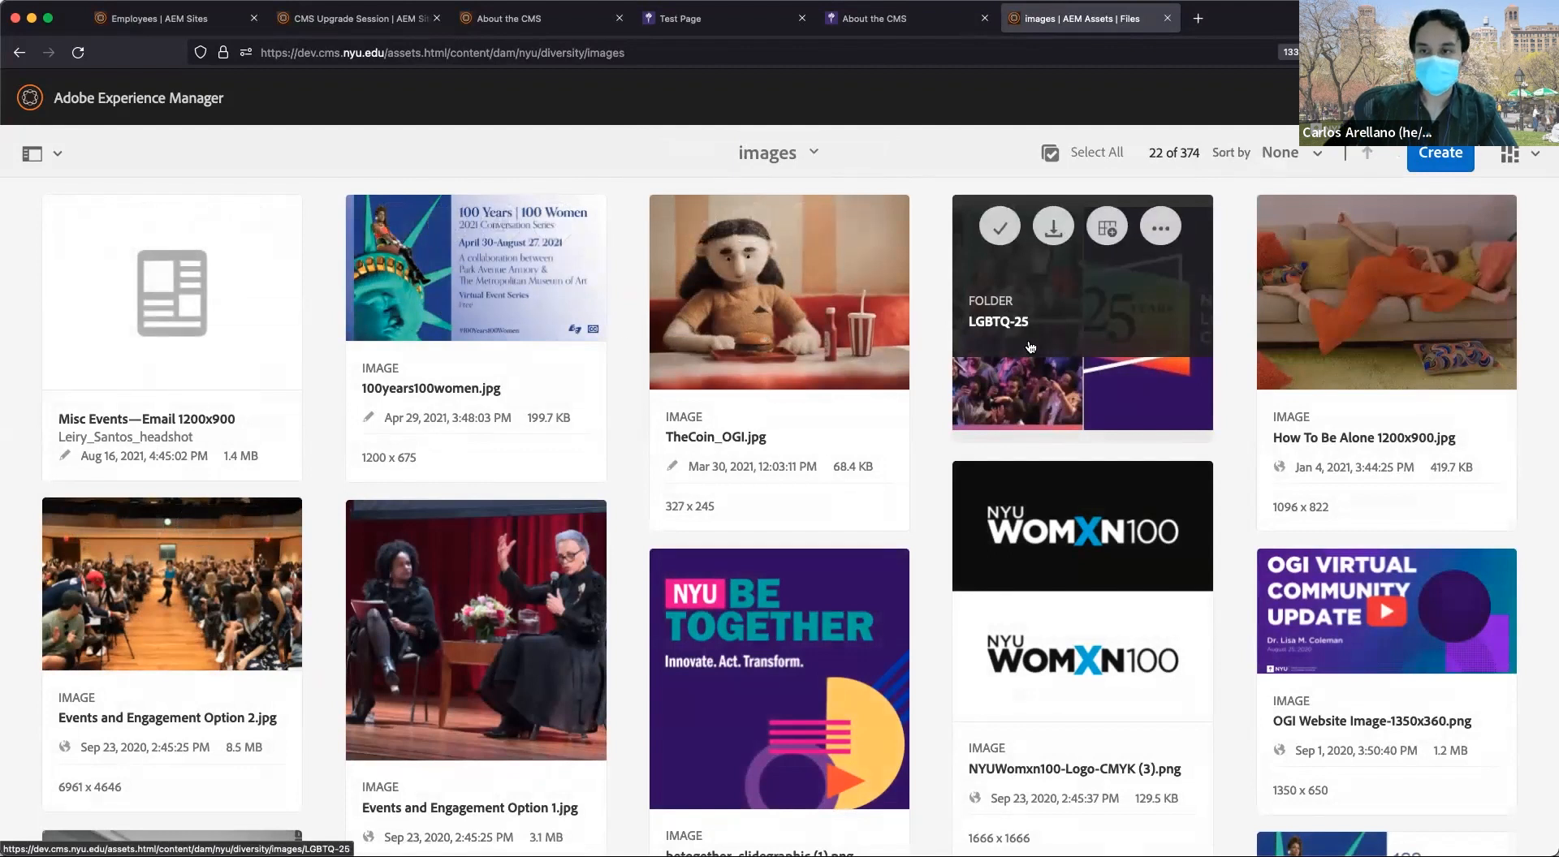
Start uploading a file from the computer into the images folder.
{"action": "left_click", "coordinate": [1453, 162]}
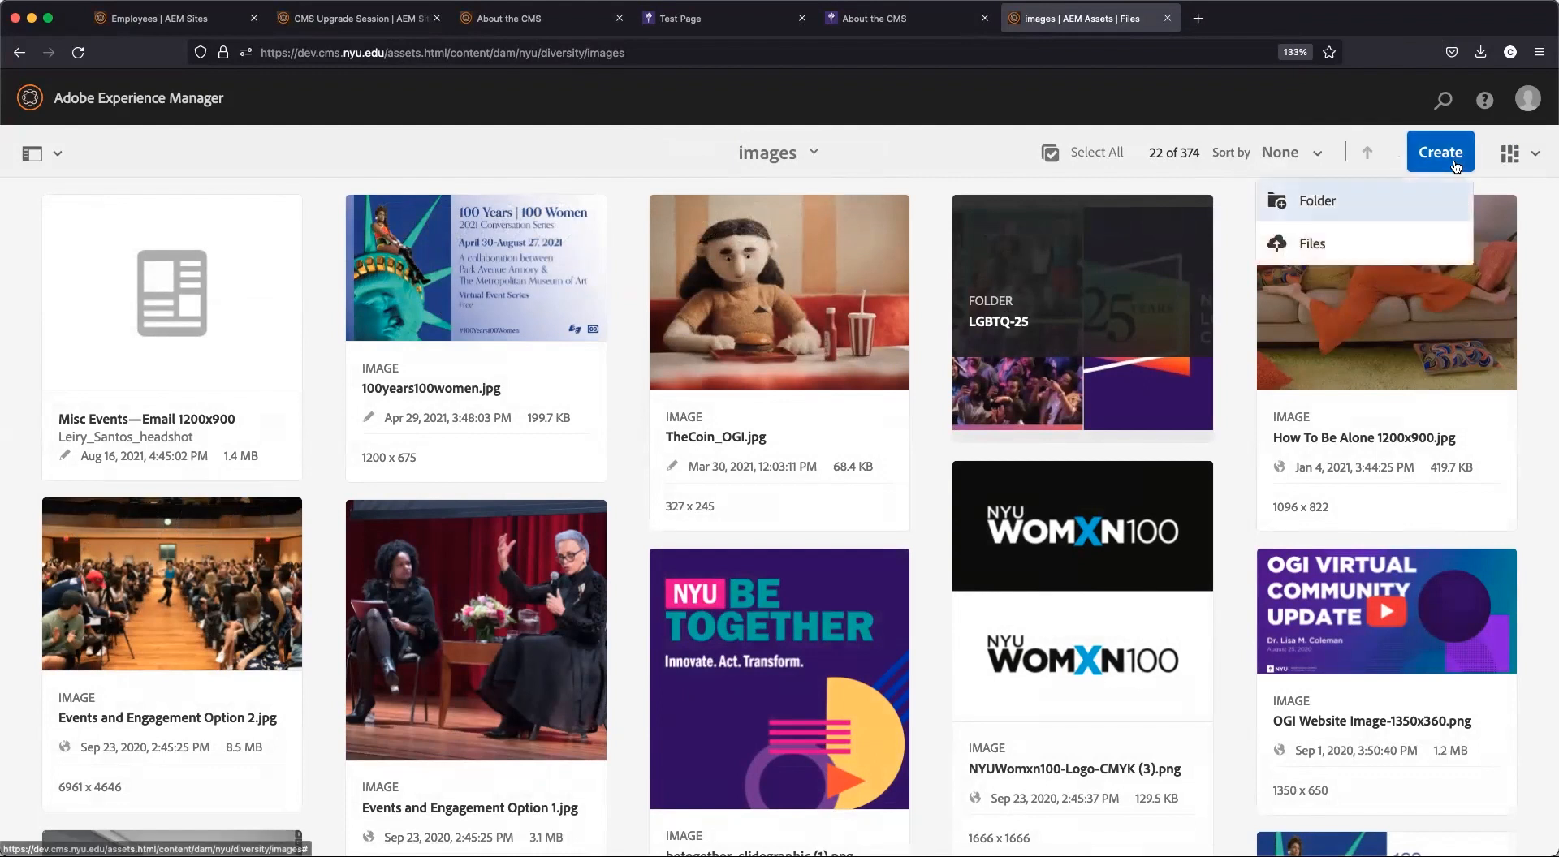
{"action": "left_click", "coordinate": [1414, 242]}
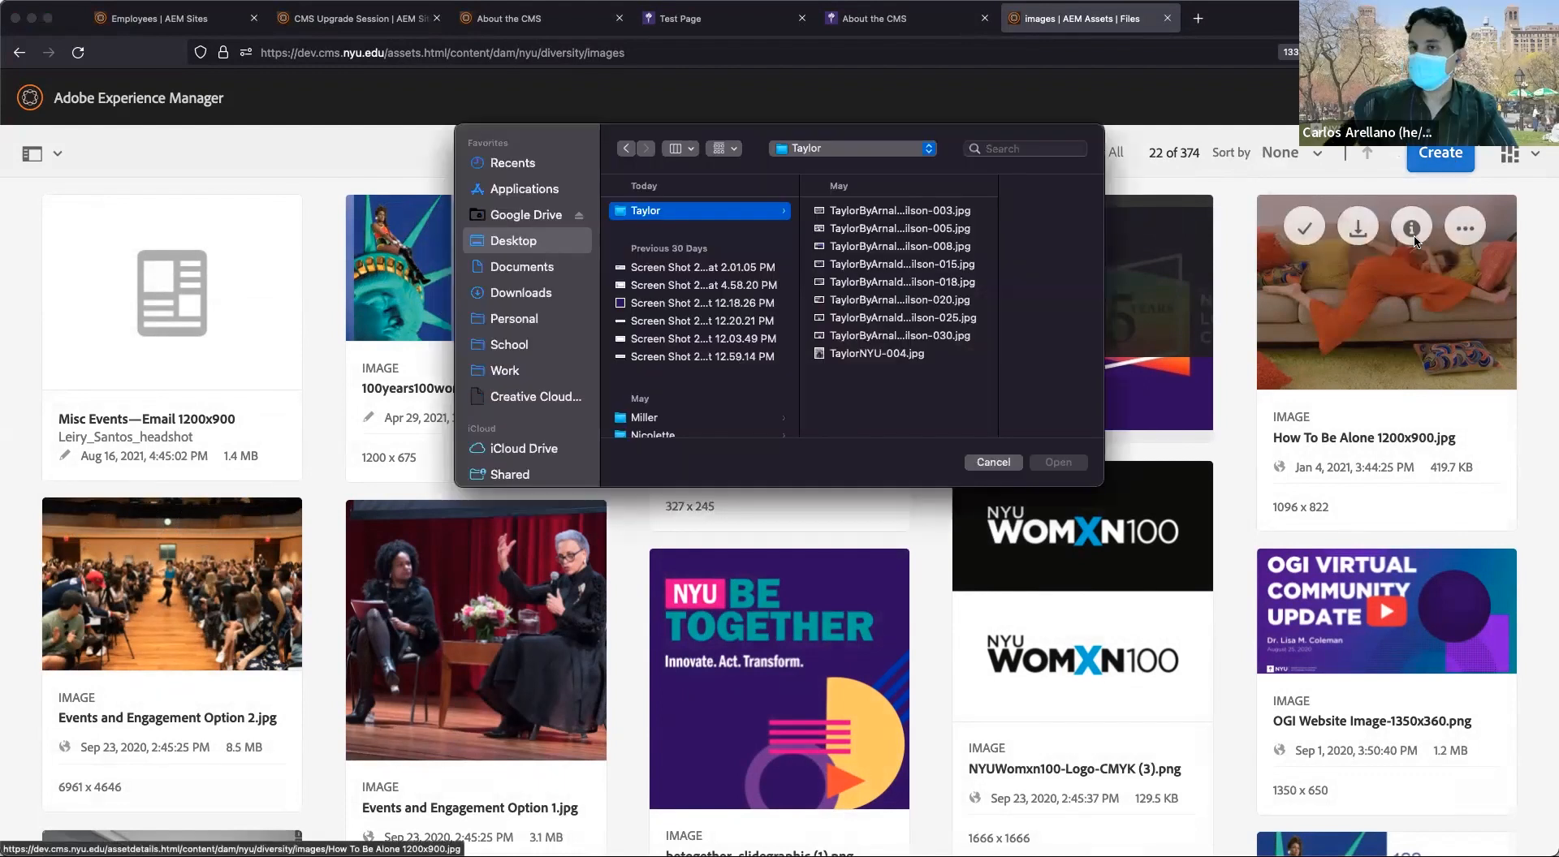
{"action": "left_click_drag", "start_coordinate": [971, 138], "coordinate": [0, 203]}
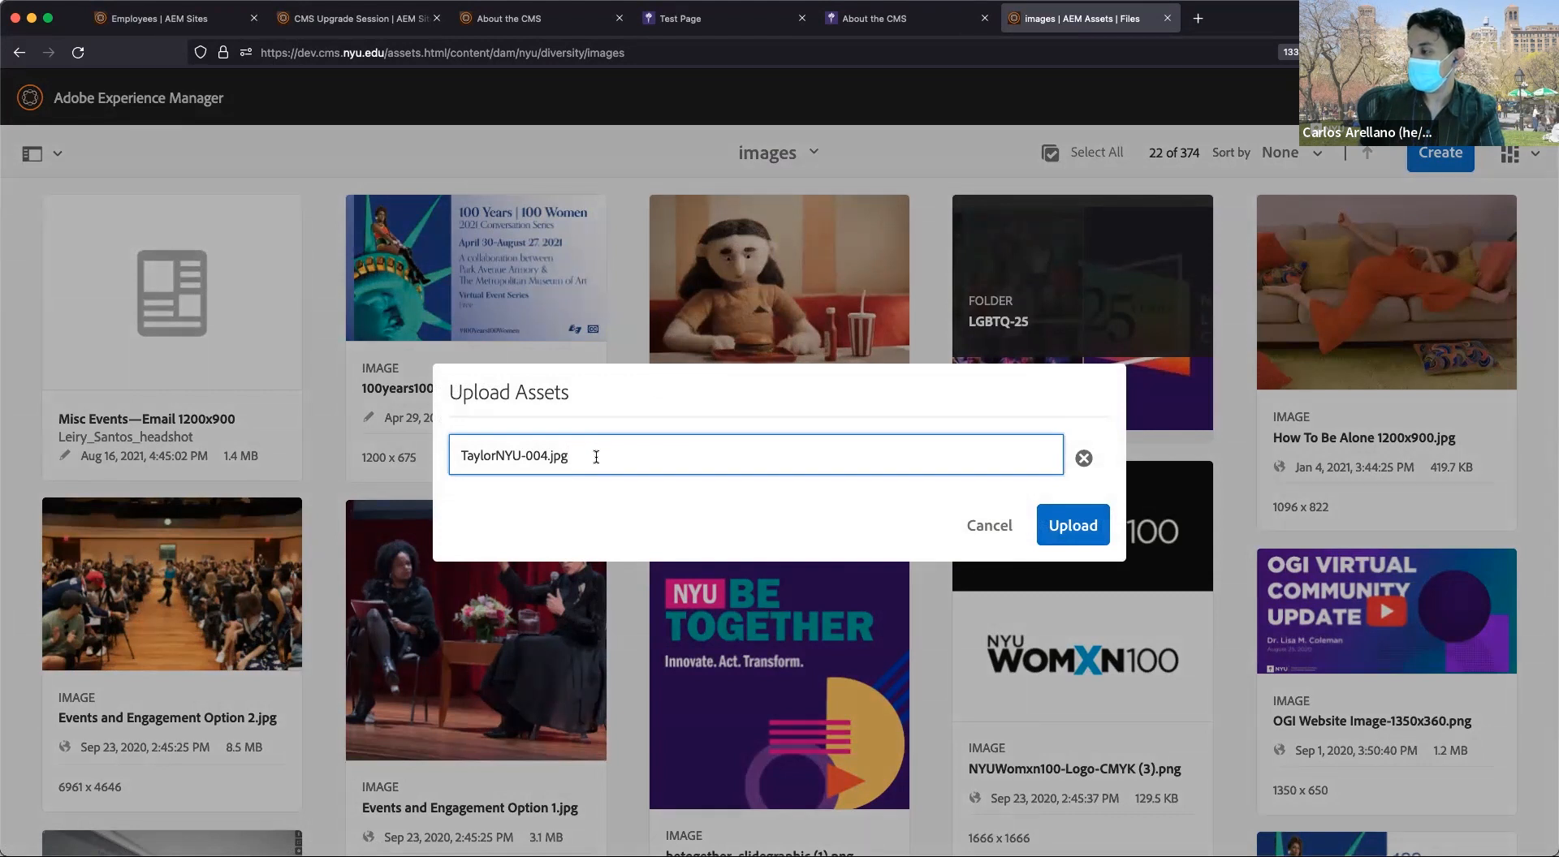
Rename the upload from TaylorNYU-004.jpg to TaylorNYU-Commencement.jpg and upload it.
{"action": "key", "text": "super+a"}
{"action": "left_click", "coordinate": [539, 457]}
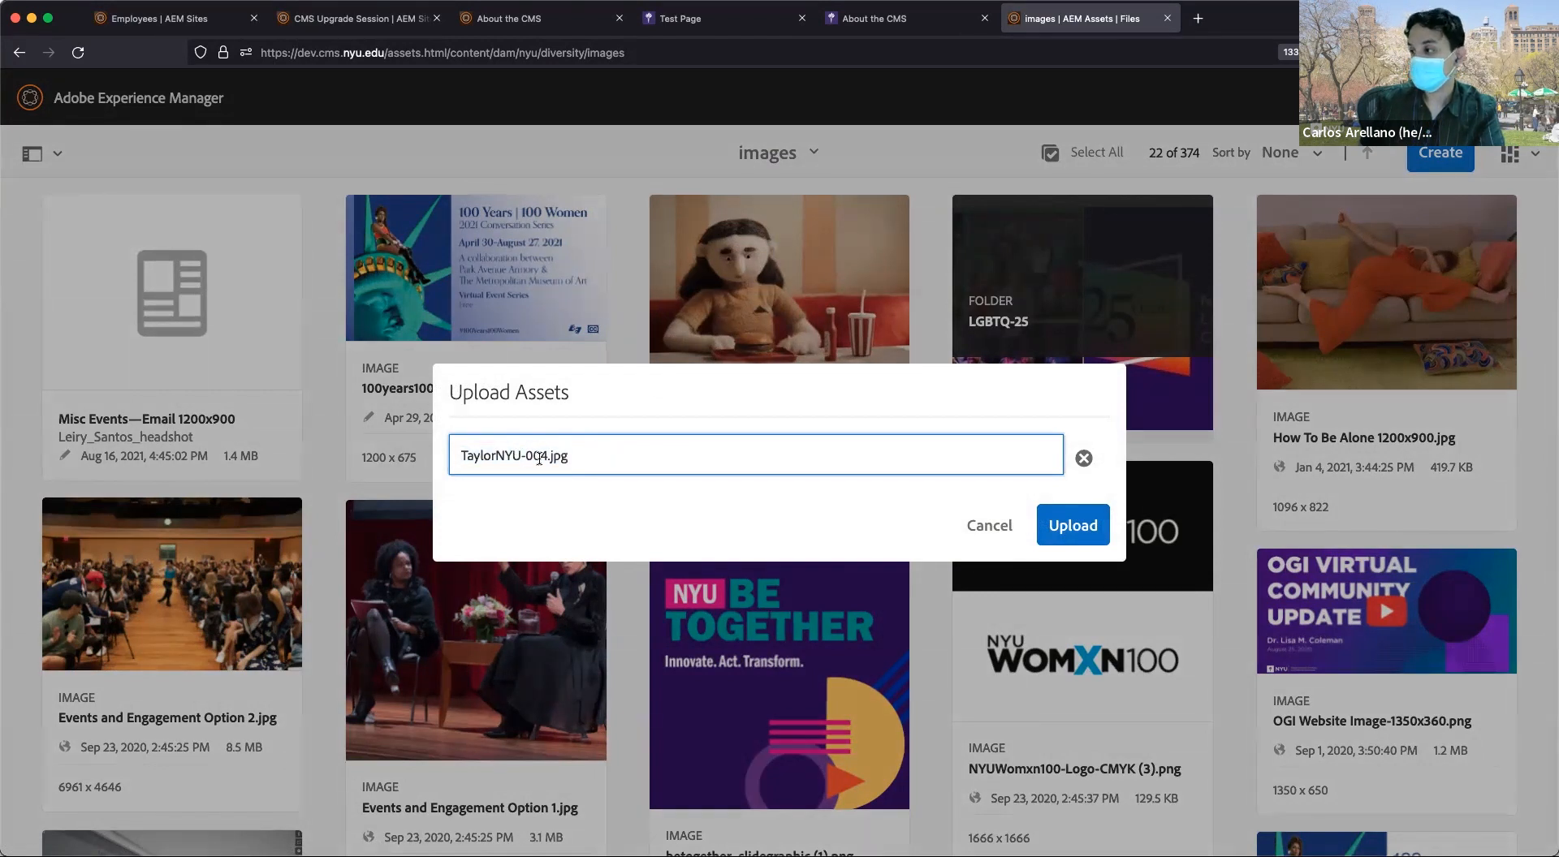
{"action": "left_click_drag", "start_coordinate": [546, 456], "coordinate": [460, 459]}
{"action": "left_click", "coordinate": [476, 457]}
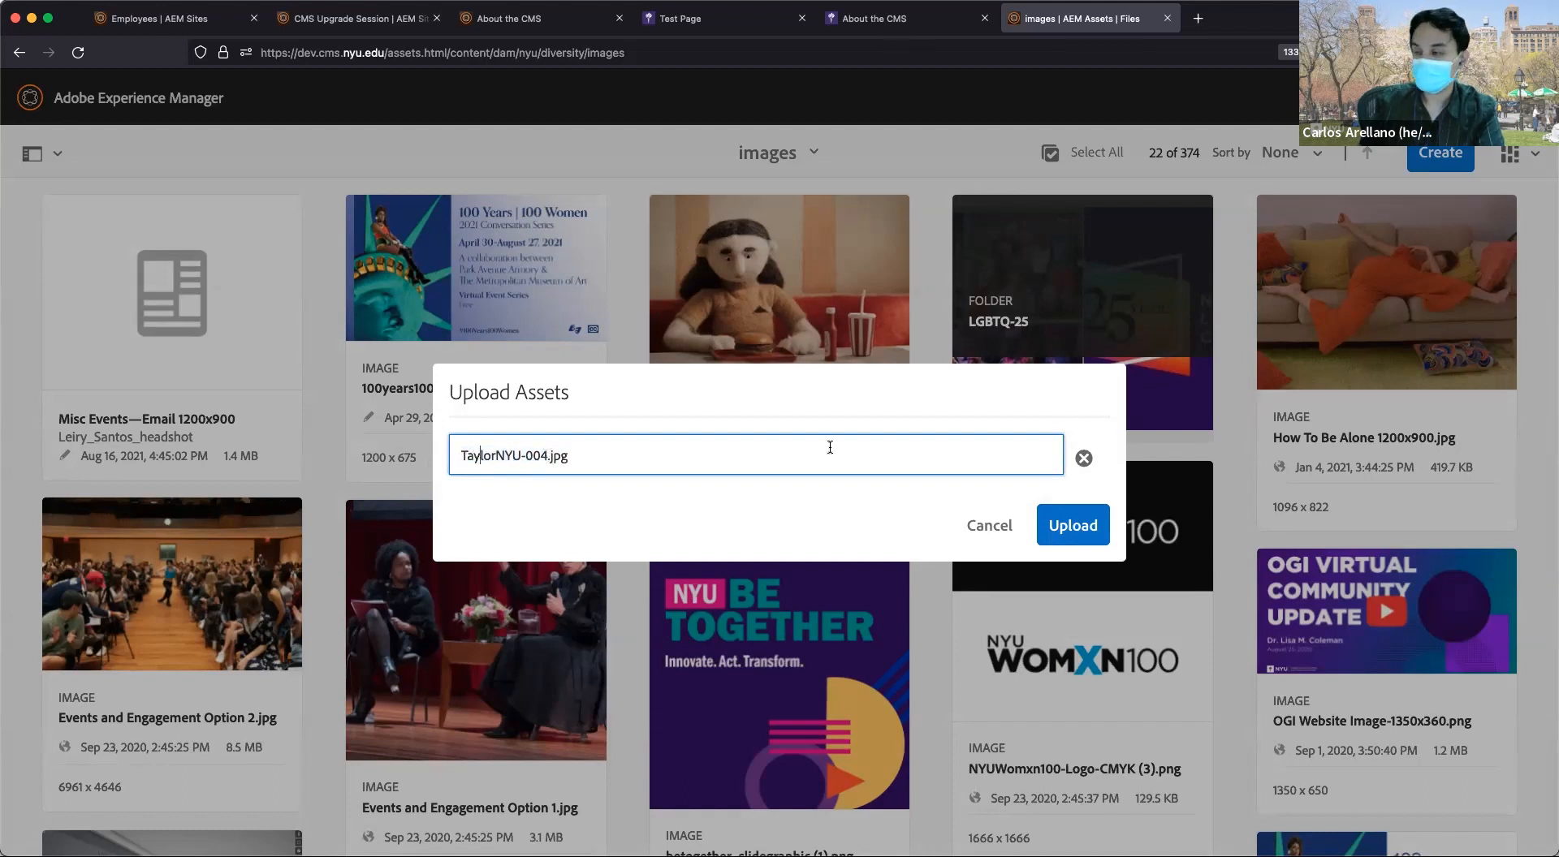
{"action": "left_click", "coordinate": [1076, 533]}
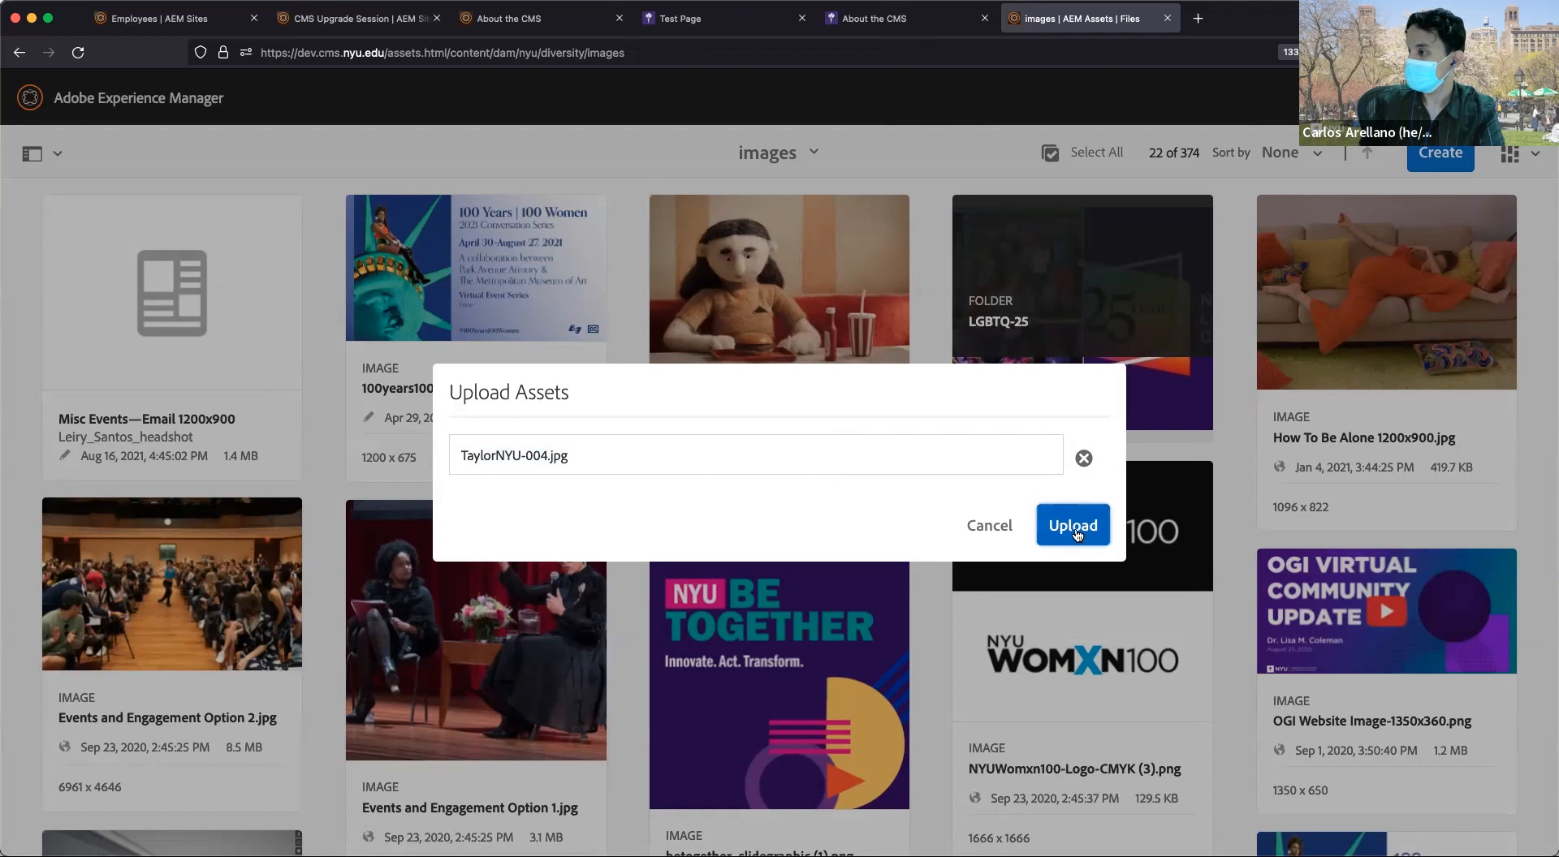
{"action": "left_click", "coordinate": [566, 456]}
{"action": "key", "text": "BackSpace"}
{"action": "key", "text": "BackSpace"}
{"action": "key", "text": "BackSpace"}
{"action": "key", "text": "BackSpace"}
{"action": "type", "text": "-Commencement"}
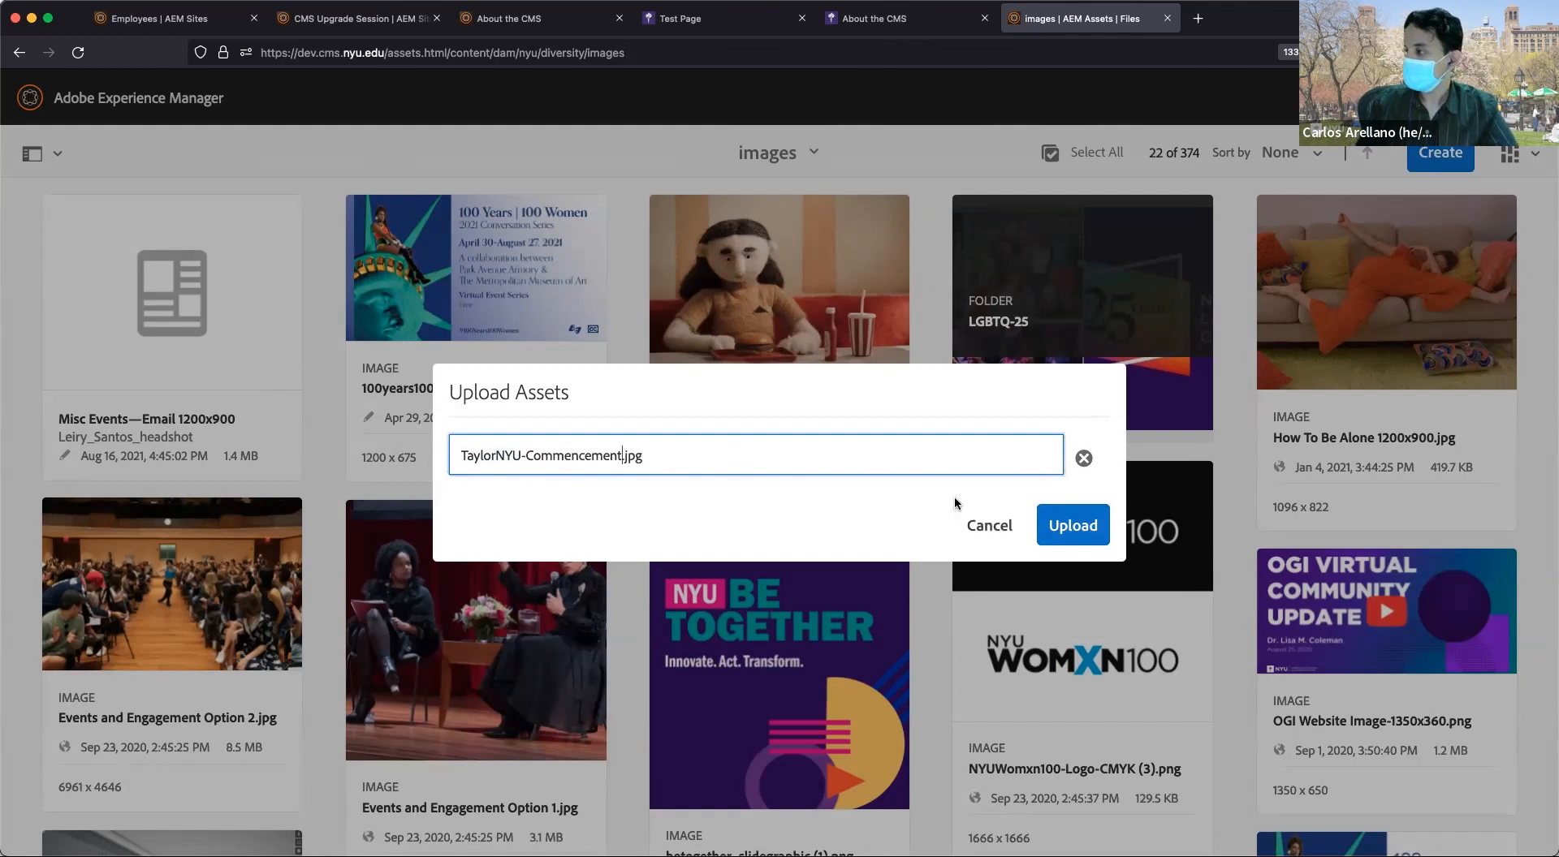
{"action": "left_click", "coordinate": [1072, 525]}
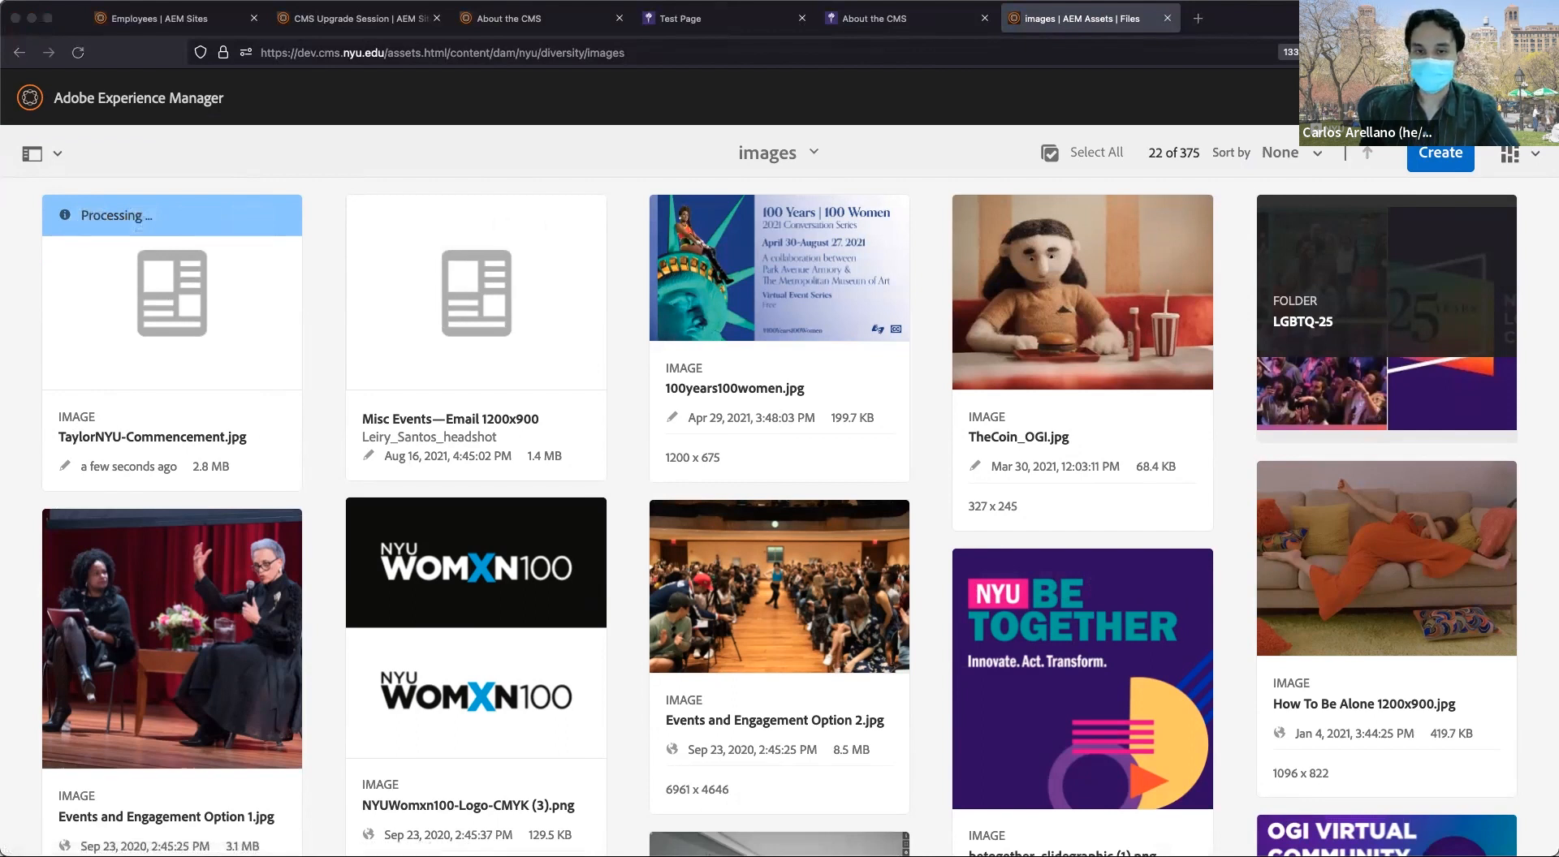
Drag TaylorNYU-004.jpg from the desktop onto the images folder grid to upload it.
{"action": "left_click_drag", "start_coordinate": [0, 339], "coordinate": [711, 503]}
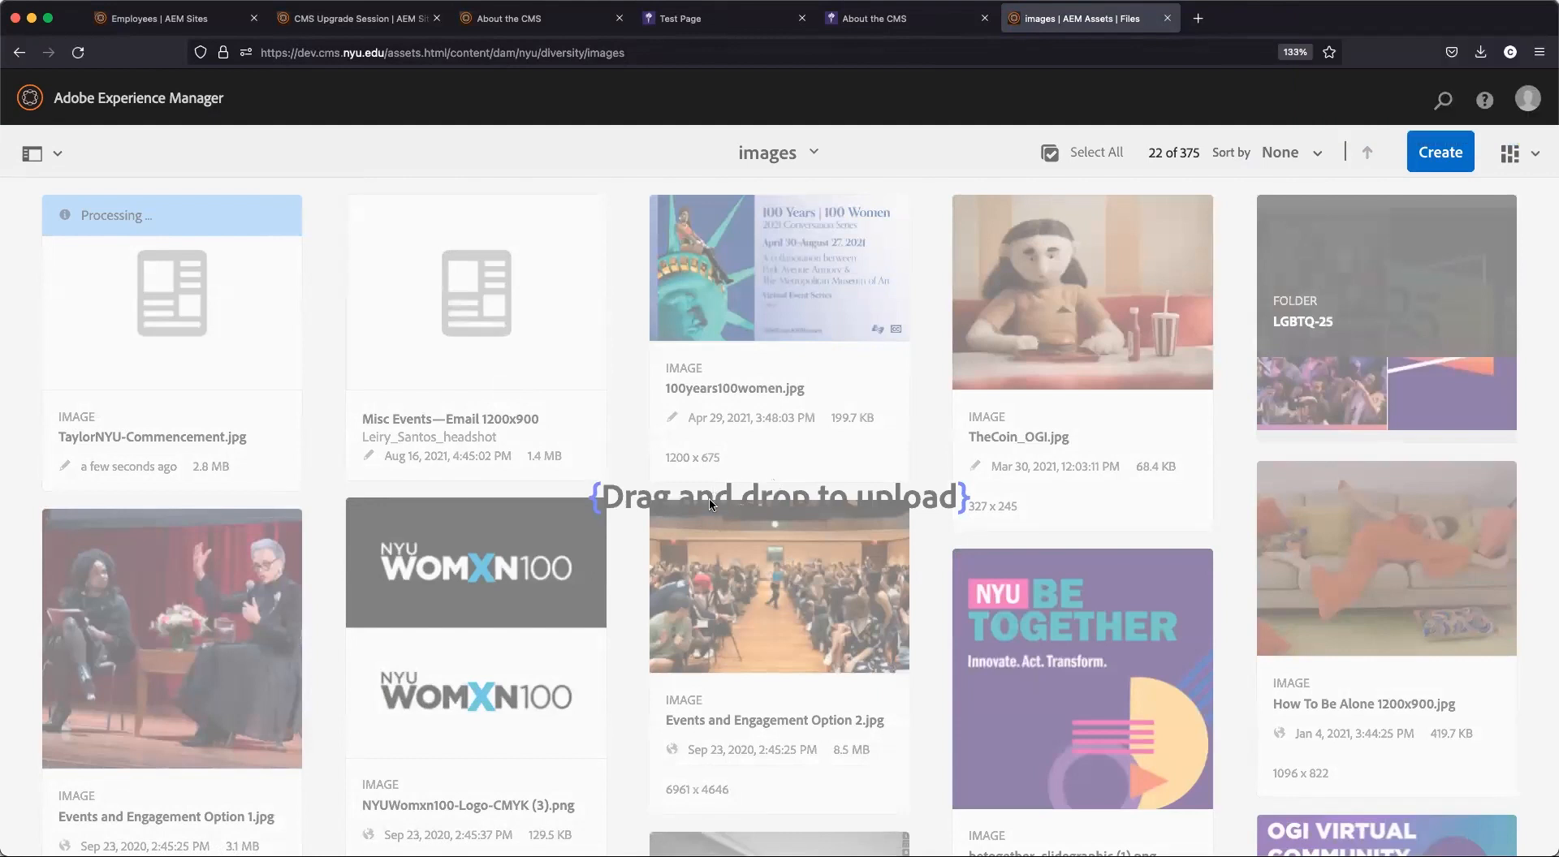
{"action": "left_click_drag", "start_coordinate": [863, 508], "coordinate": [631, 380]}
{"action": "key", "text": "Return"}
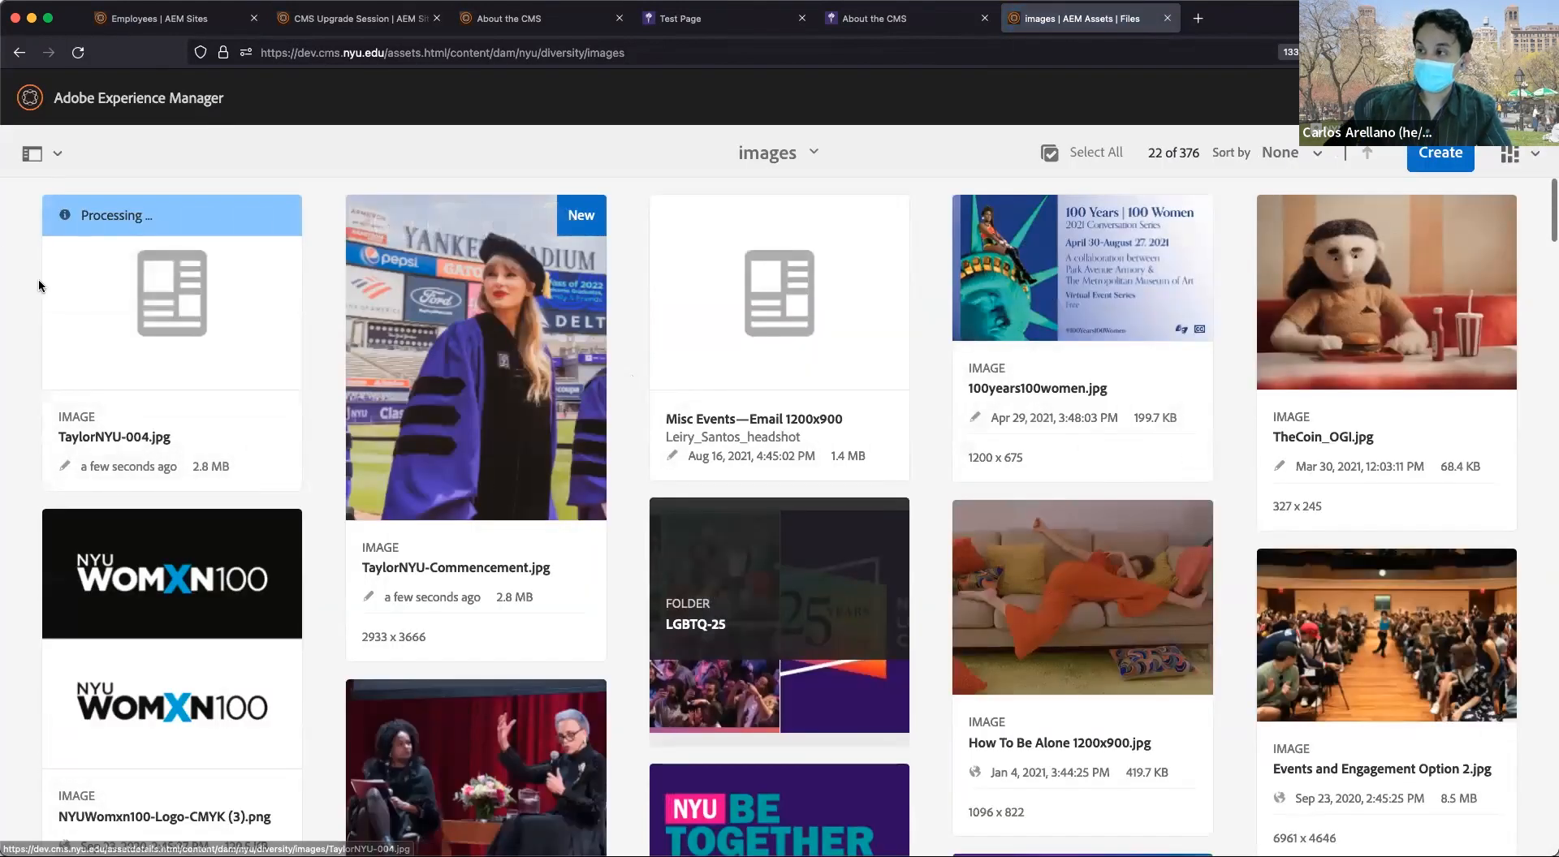
{"action": "mouse_move", "coordinate": [61, 293]}
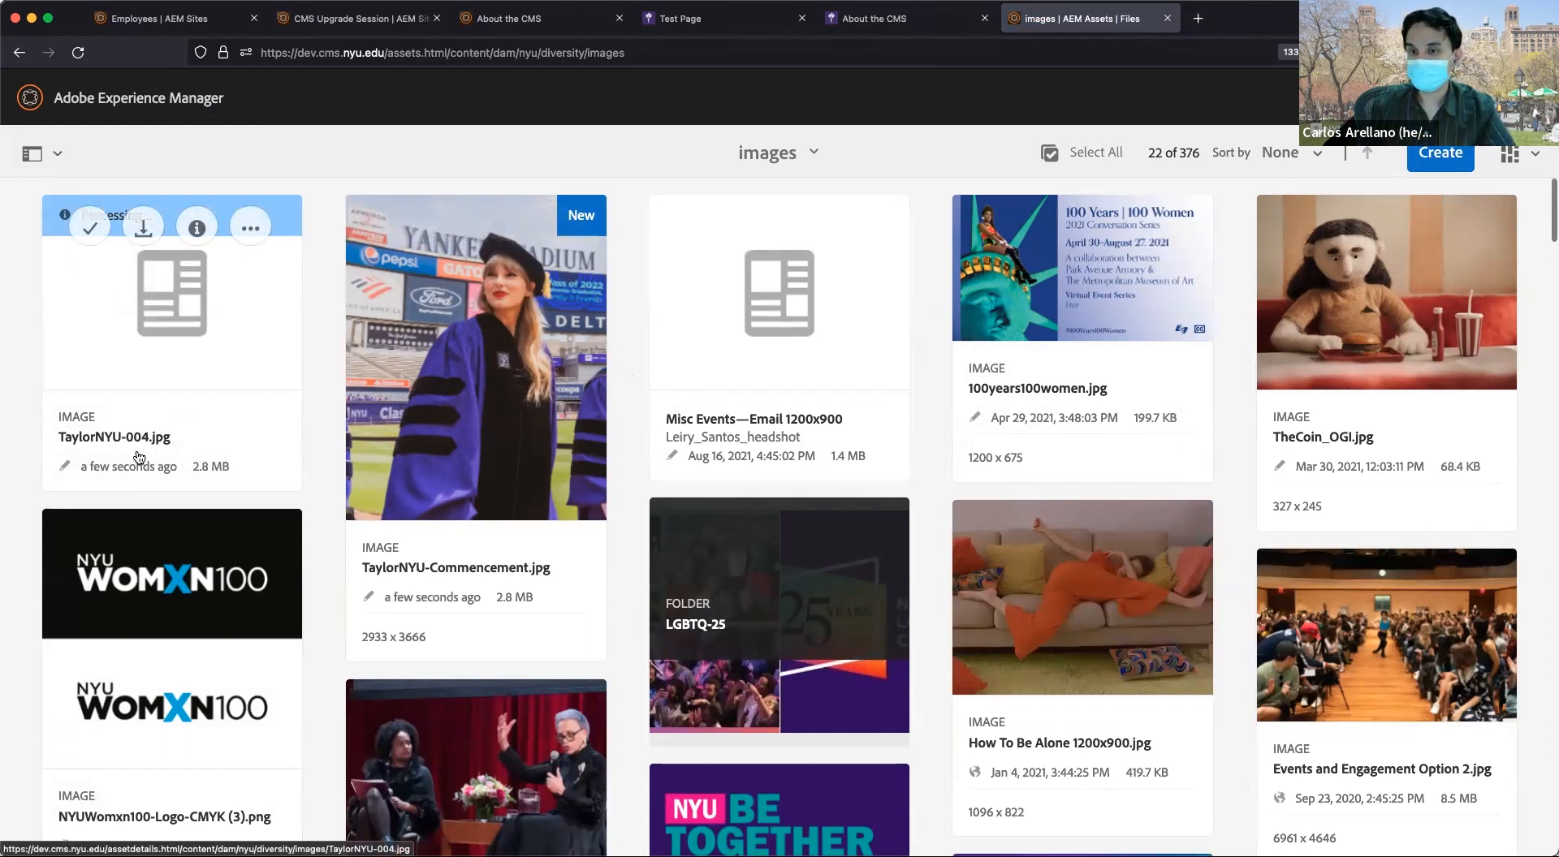
Browse the more-actions menus of both TaylorNYU photos, briefly opening the commencement photo.
{"action": "left_click", "coordinate": [260, 227]}
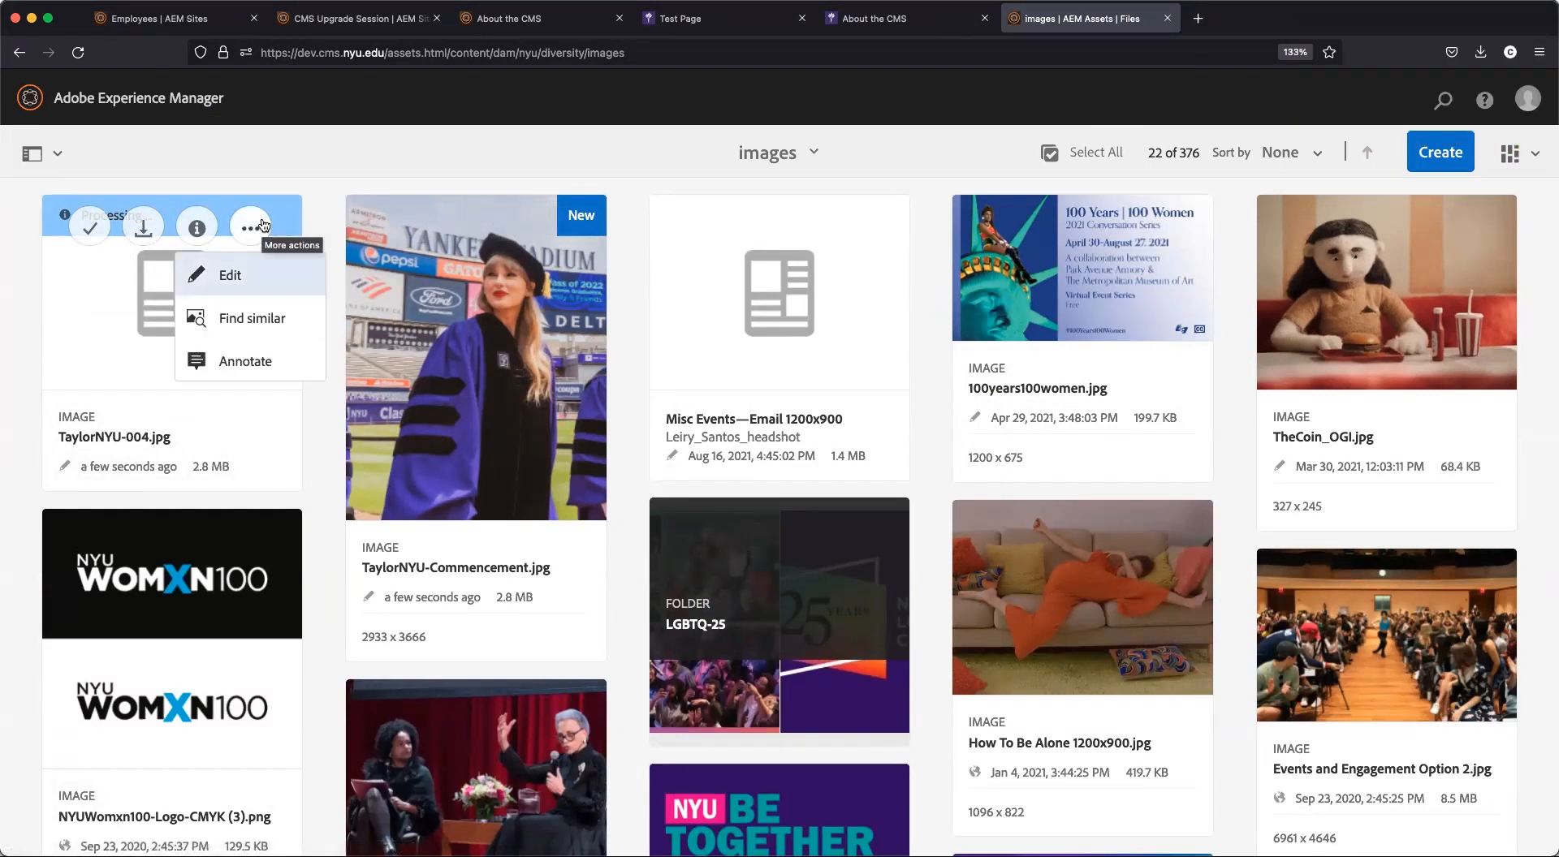
{"action": "left_click", "coordinate": [260, 228]}
{"action": "left_click", "coordinate": [258, 227]}
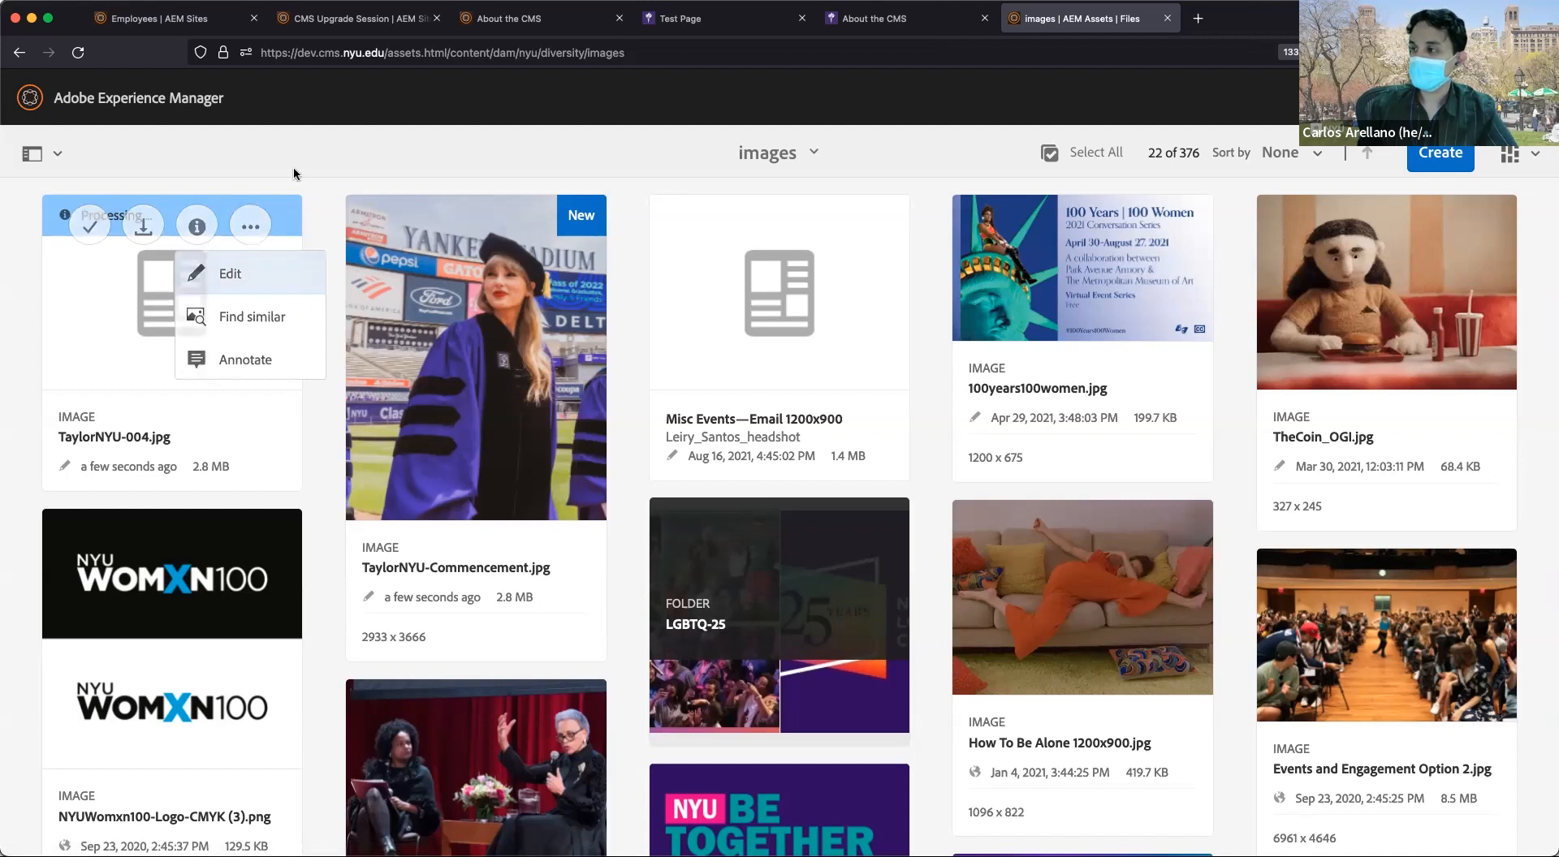
{"action": "mouse_move", "coordinate": [514, 245]}
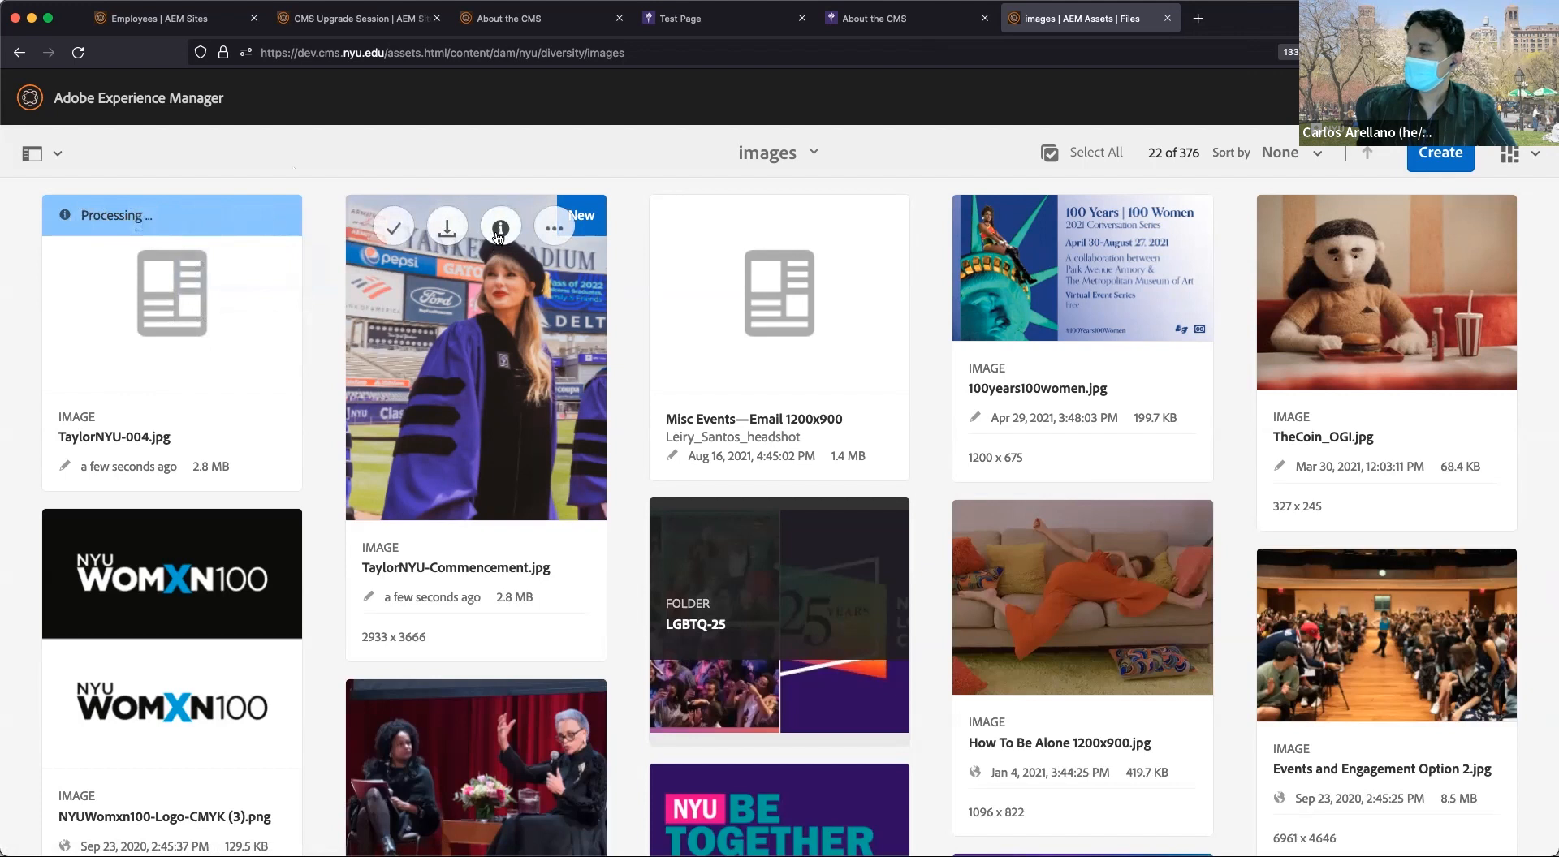
{"action": "left_click", "coordinate": [554, 229]}
{"action": "left_click", "coordinate": [568, 234]}
{"action": "left_click", "coordinate": [567, 234]}
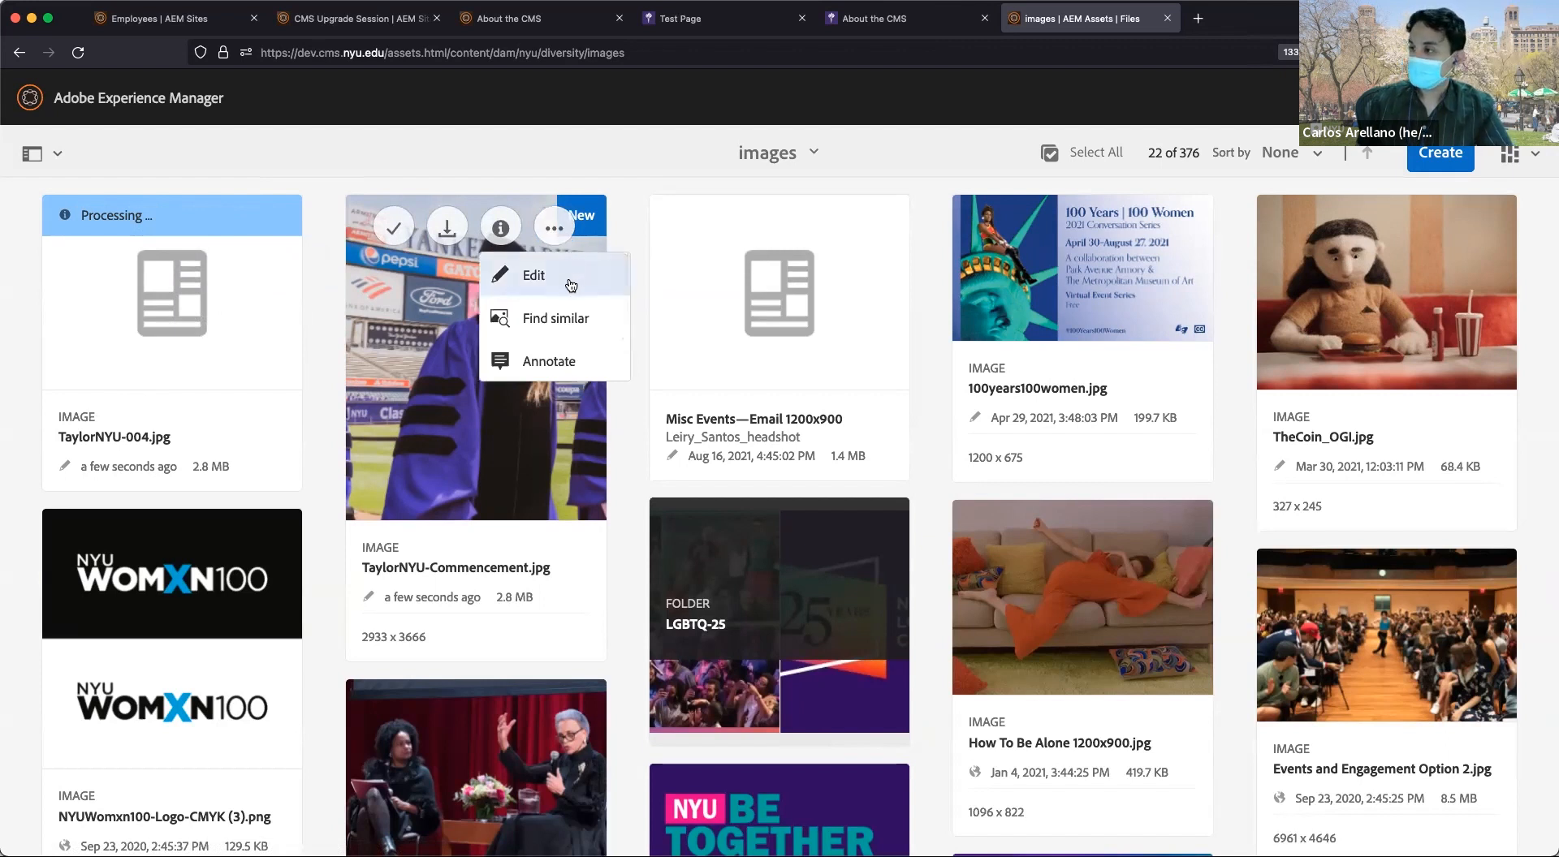
{"action": "left_click", "coordinate": [571, 285]}
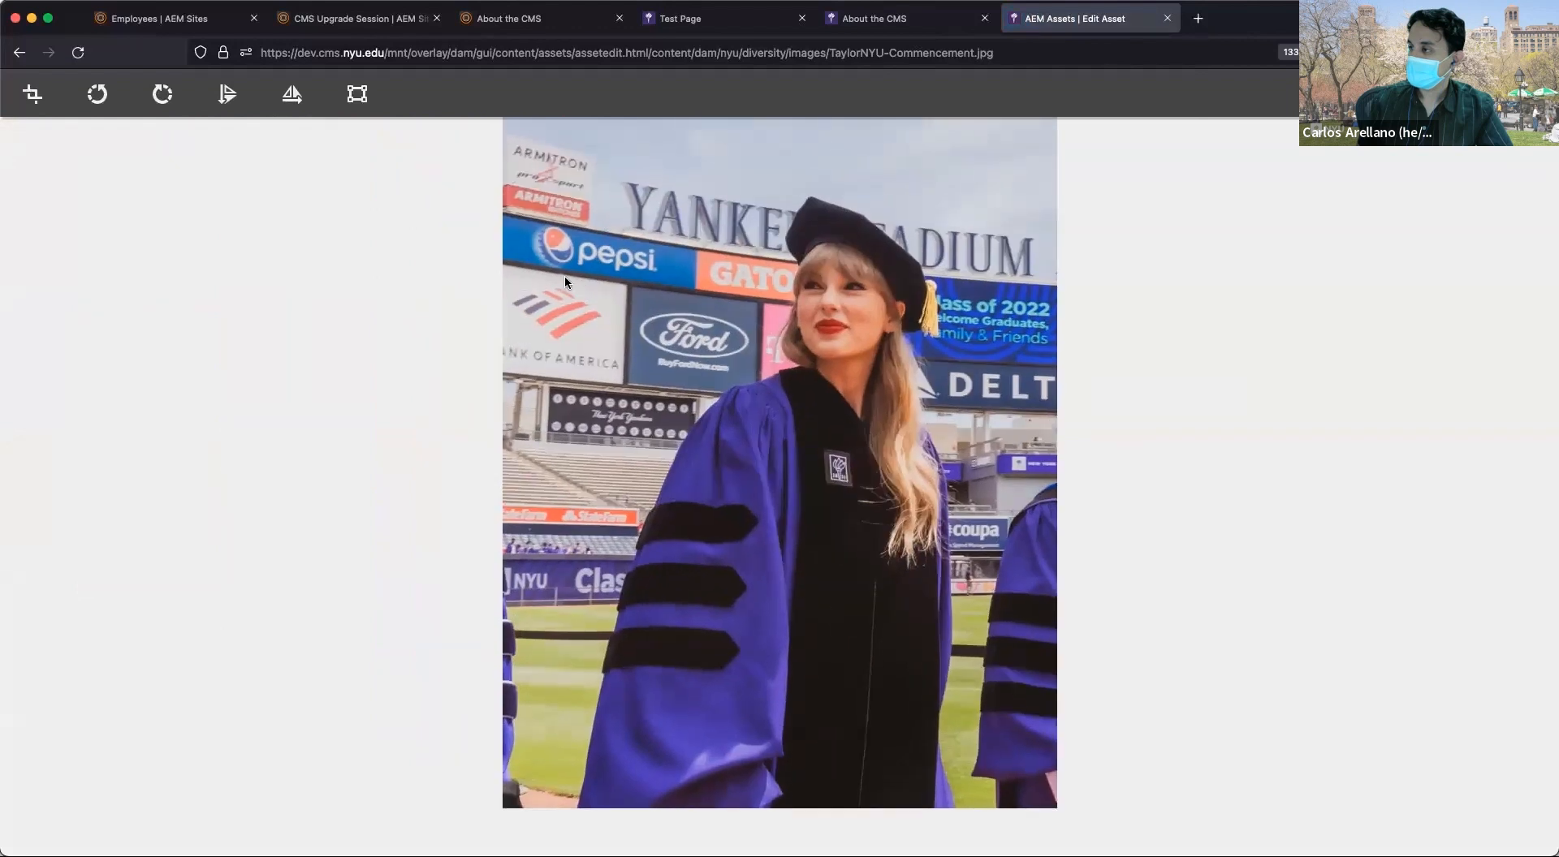
{"action": "left_click", "coordinate": [1515, 94]}
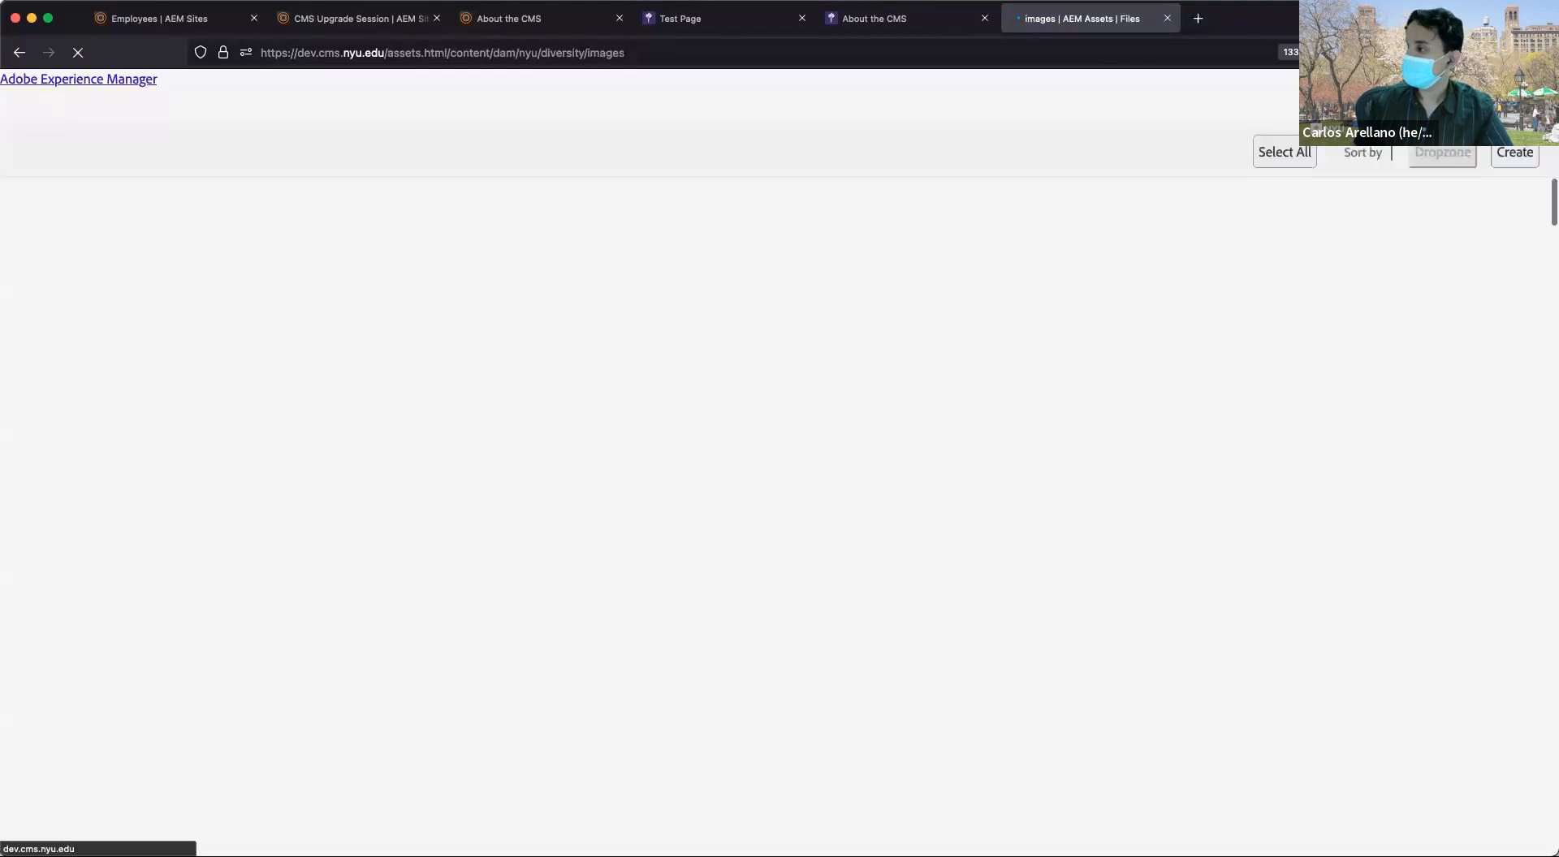
Select TaylorNYU-Commencement.jpg and open it in the asset editor with Edit.
{"action": "mouse_move", "coordinate": [501, 258]}
{"action": "left_click", "coordinate": [554, 228]}
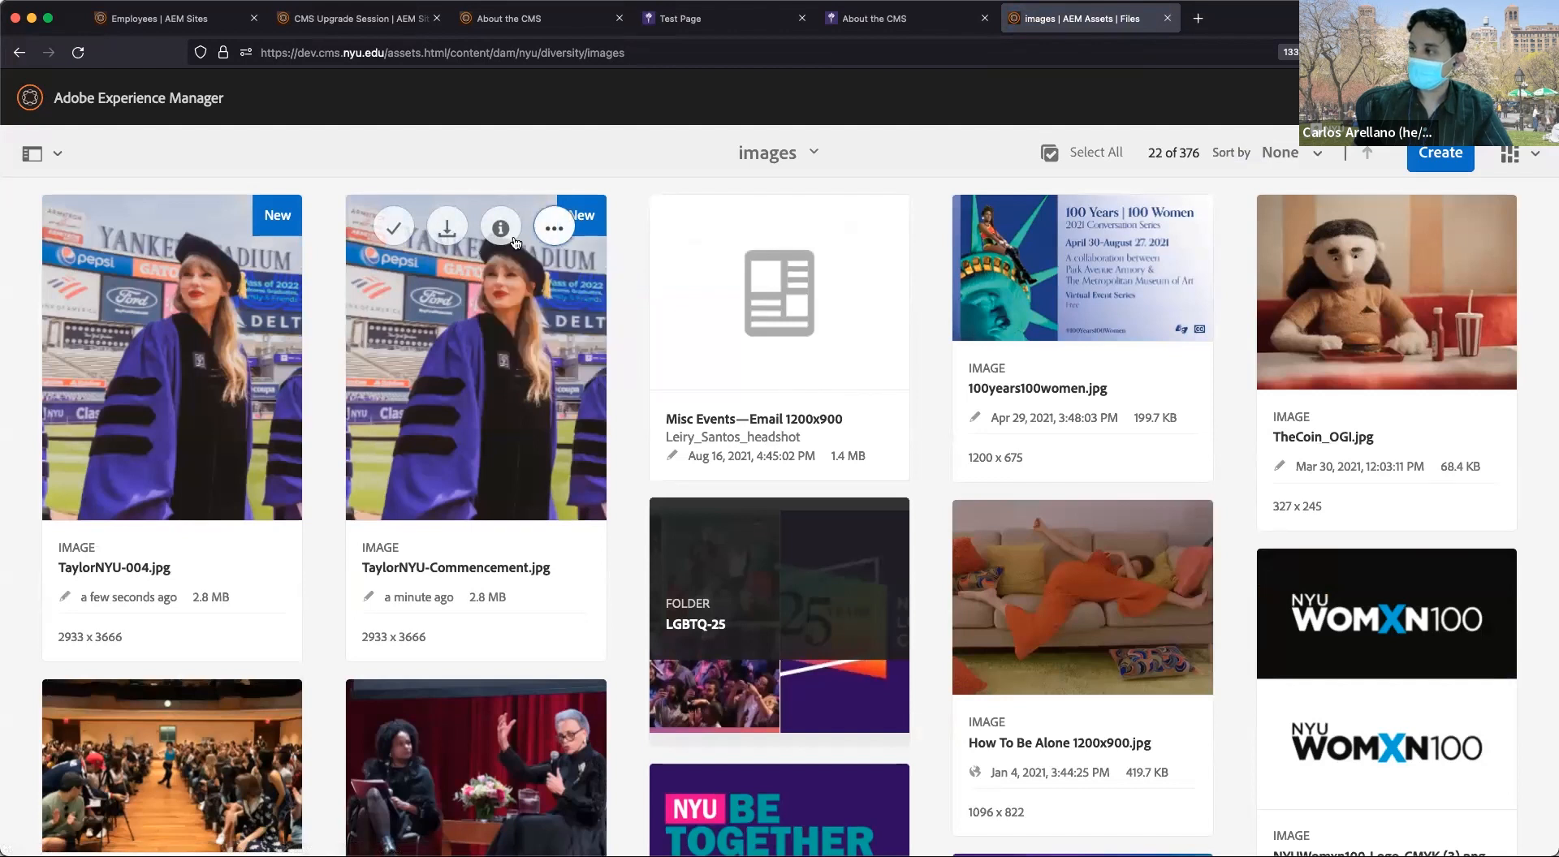
{"action": "left_click", "coordinate": [394, 232]}
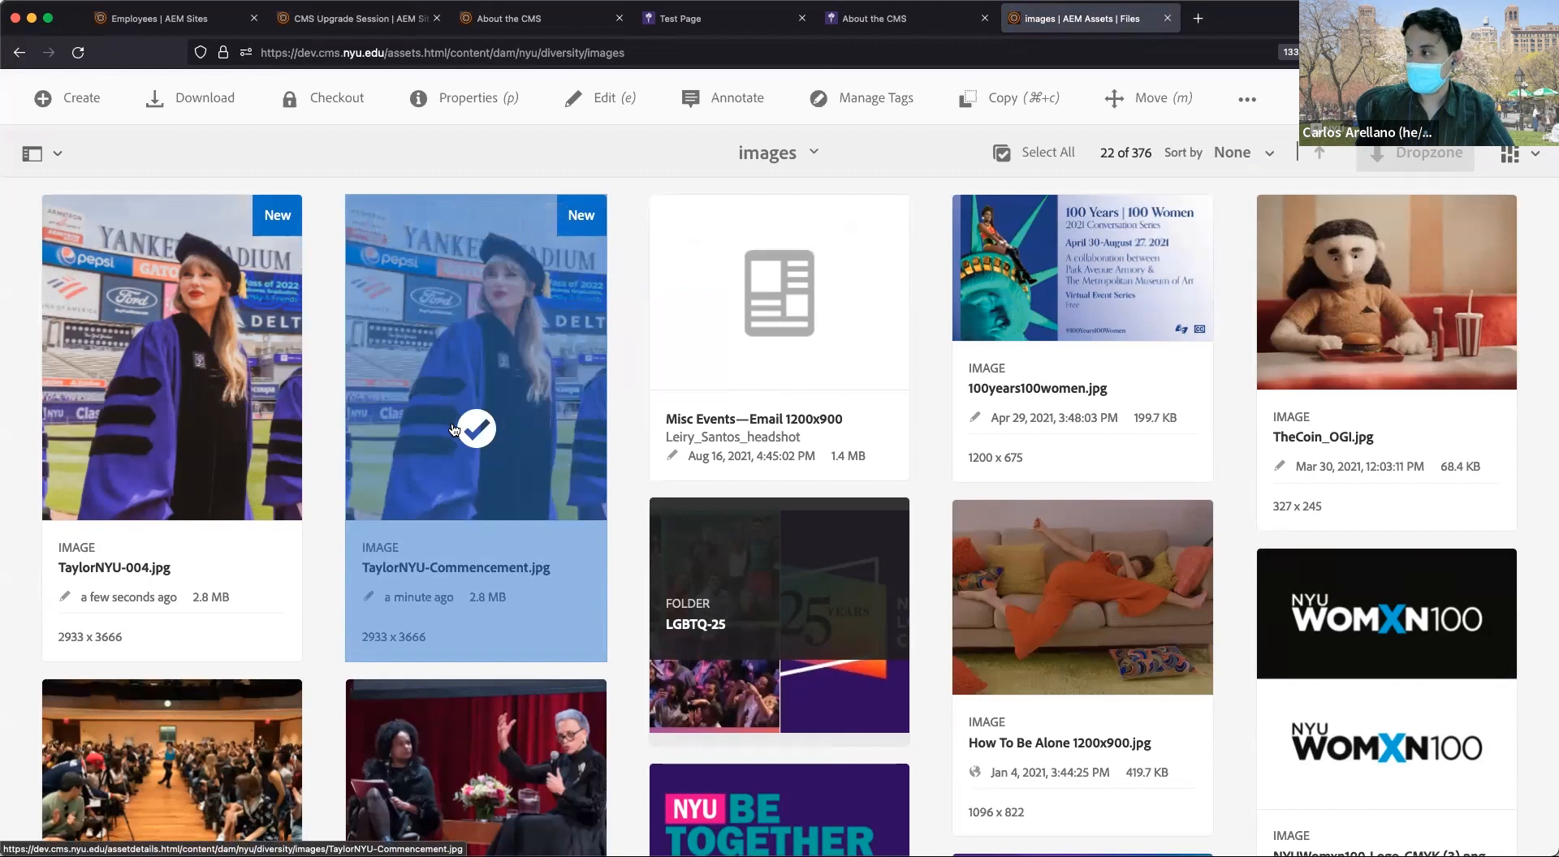
{"action": "left_click", "coordinate": [605, 100]}
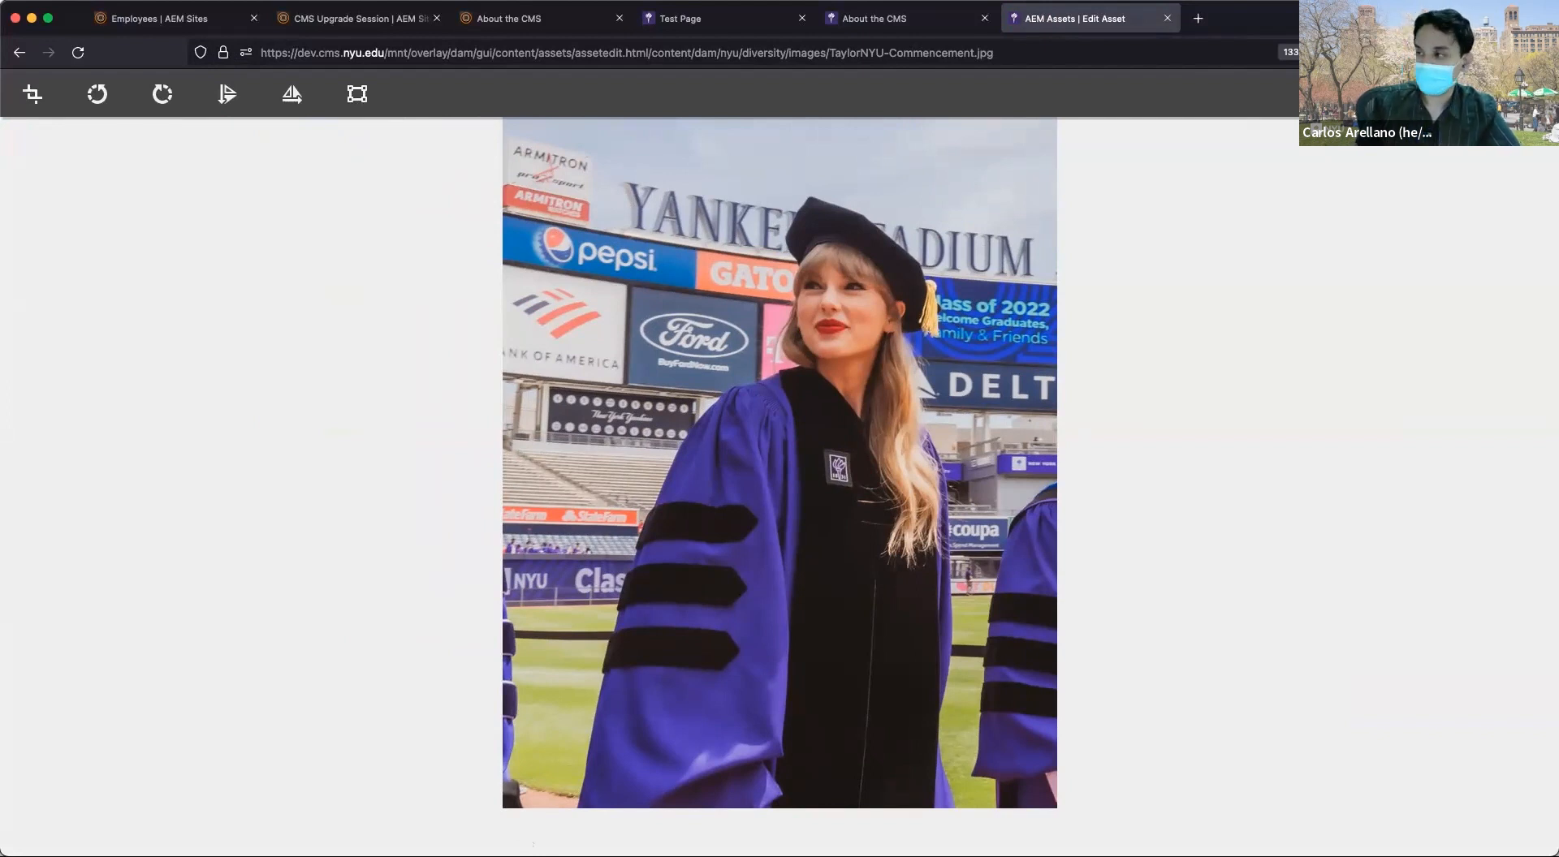
Apply a 2:3 crop positioned around the graduate's face.
{"action": "left_click", "coordinate": [33, 93]}
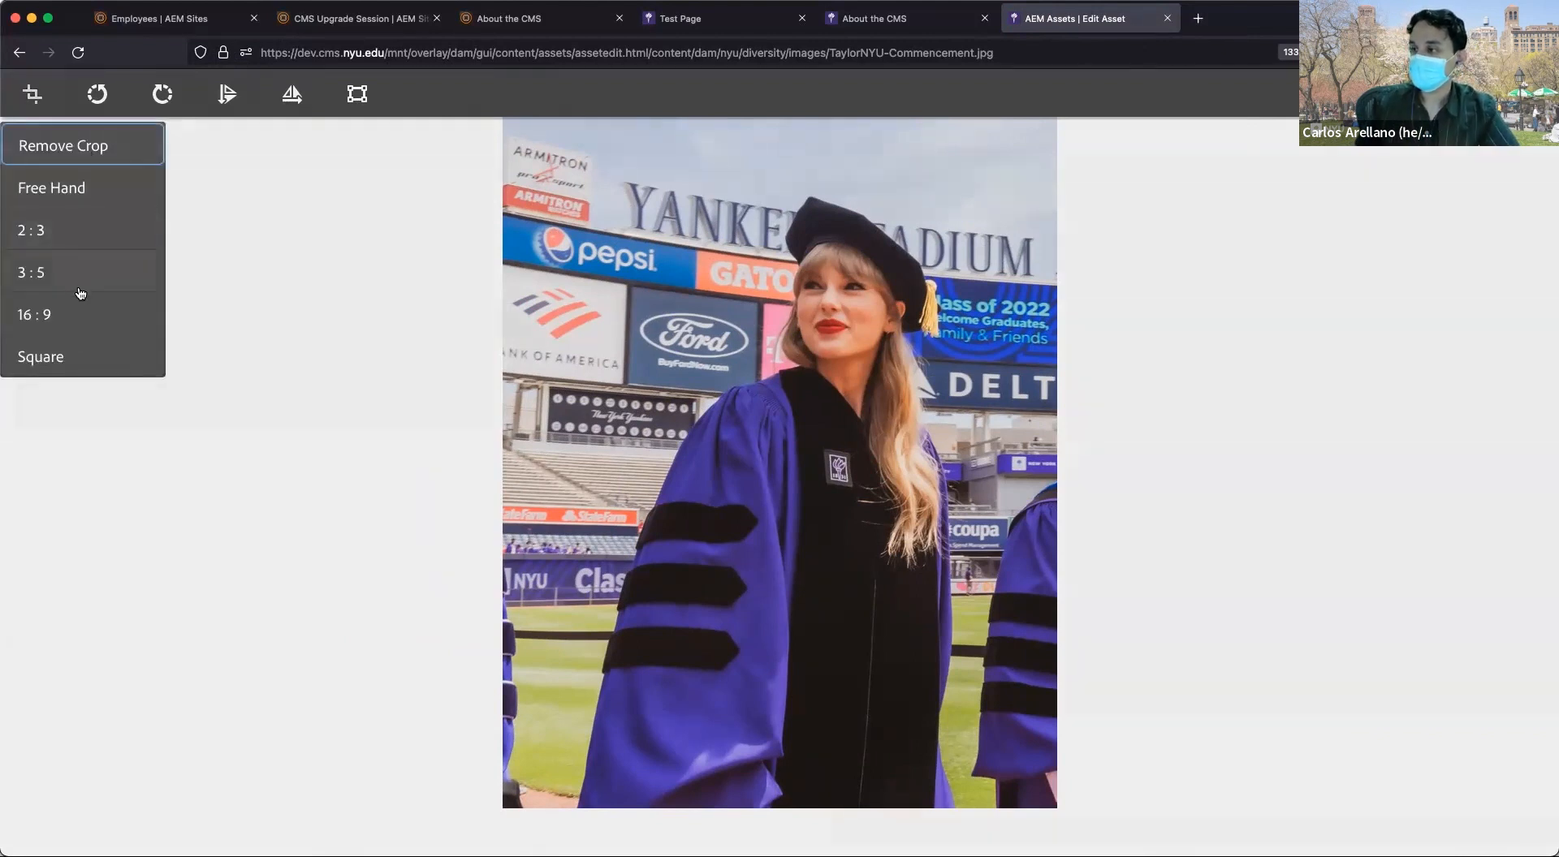
{"action": "left_click", "coordinate": [76, 237]}
{"action": "mouse_move", "coordinate": [928, 386]}
{"action": "left_mouse_down"}
{"action": "mouse_move", "coordinate": [930, 372]}
{"action": "mouse_move", "coordinate": [936, 387]}
{"action": "left_mouse_up"}
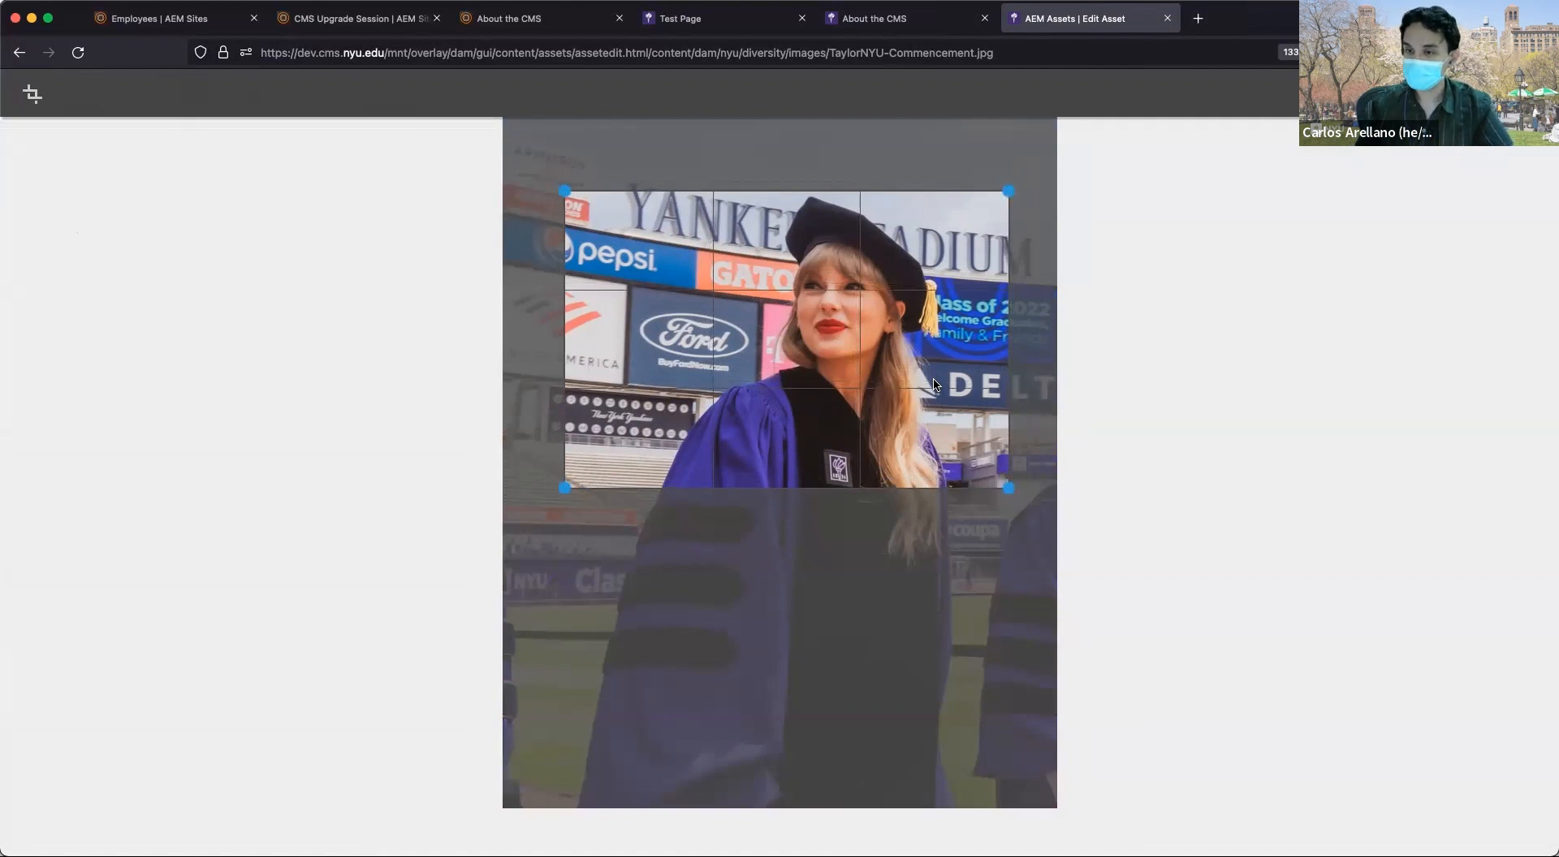
{"action": "left_click_drag", "start_coordinate": [932, 374], "coordinate": [944, 373]}
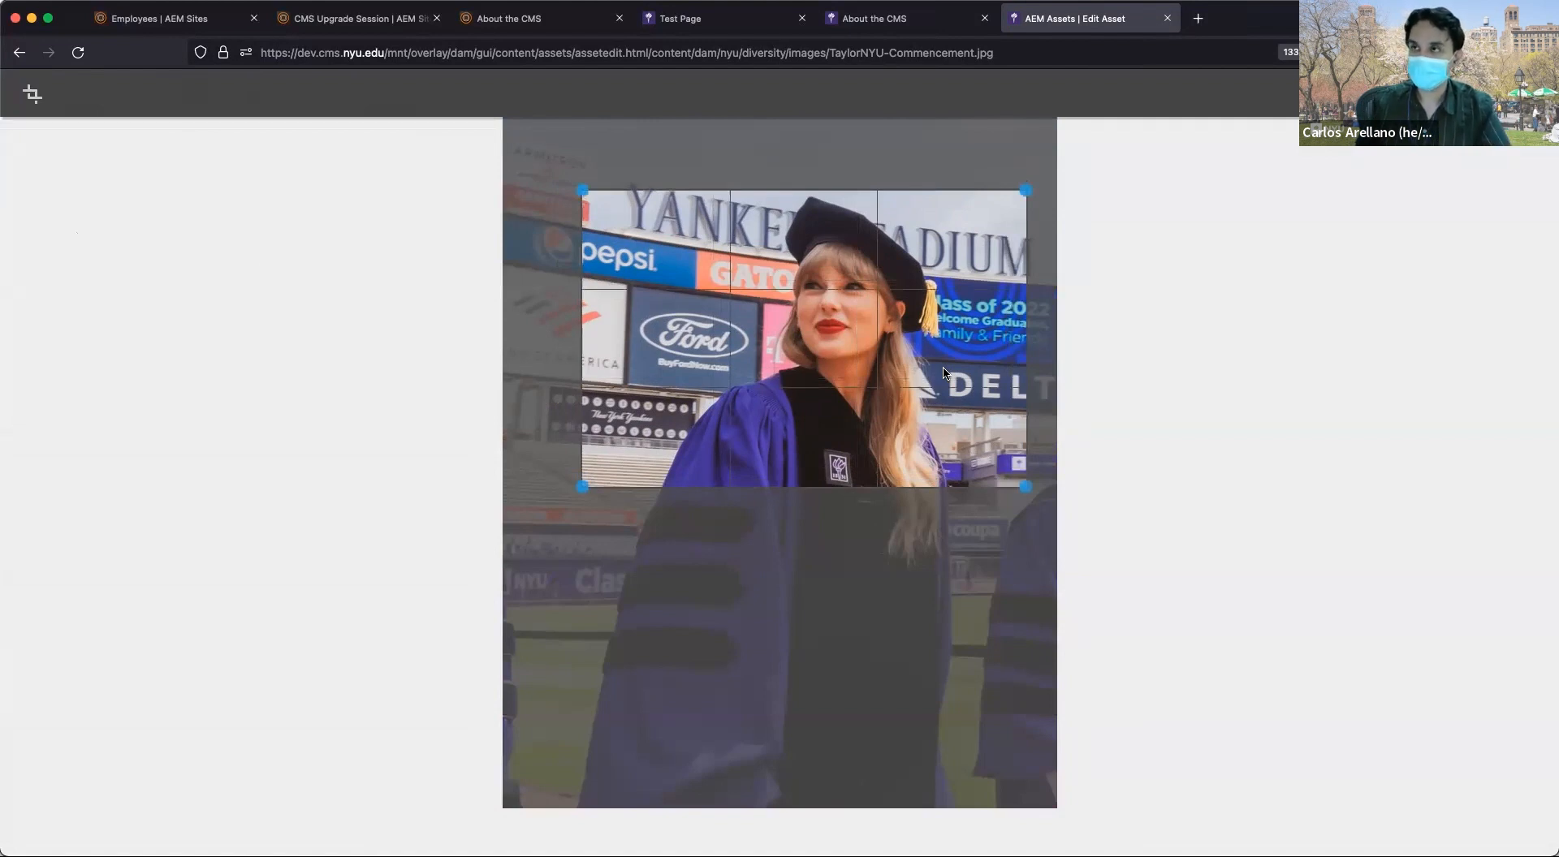
{"action": "left_click_drag", "start_coordinate": [944, 372], "coordinate": [879, 367]}
{"action": "mouse_move", "coordinate": [737, 350]}
{"action": "left_mouse_down"}
{"action": "mouse_move", "coordinate": [785, 355]}
{"action": "mouse_move", "coordinate": [766, 342]}
{"action": "left_mouse_up"}
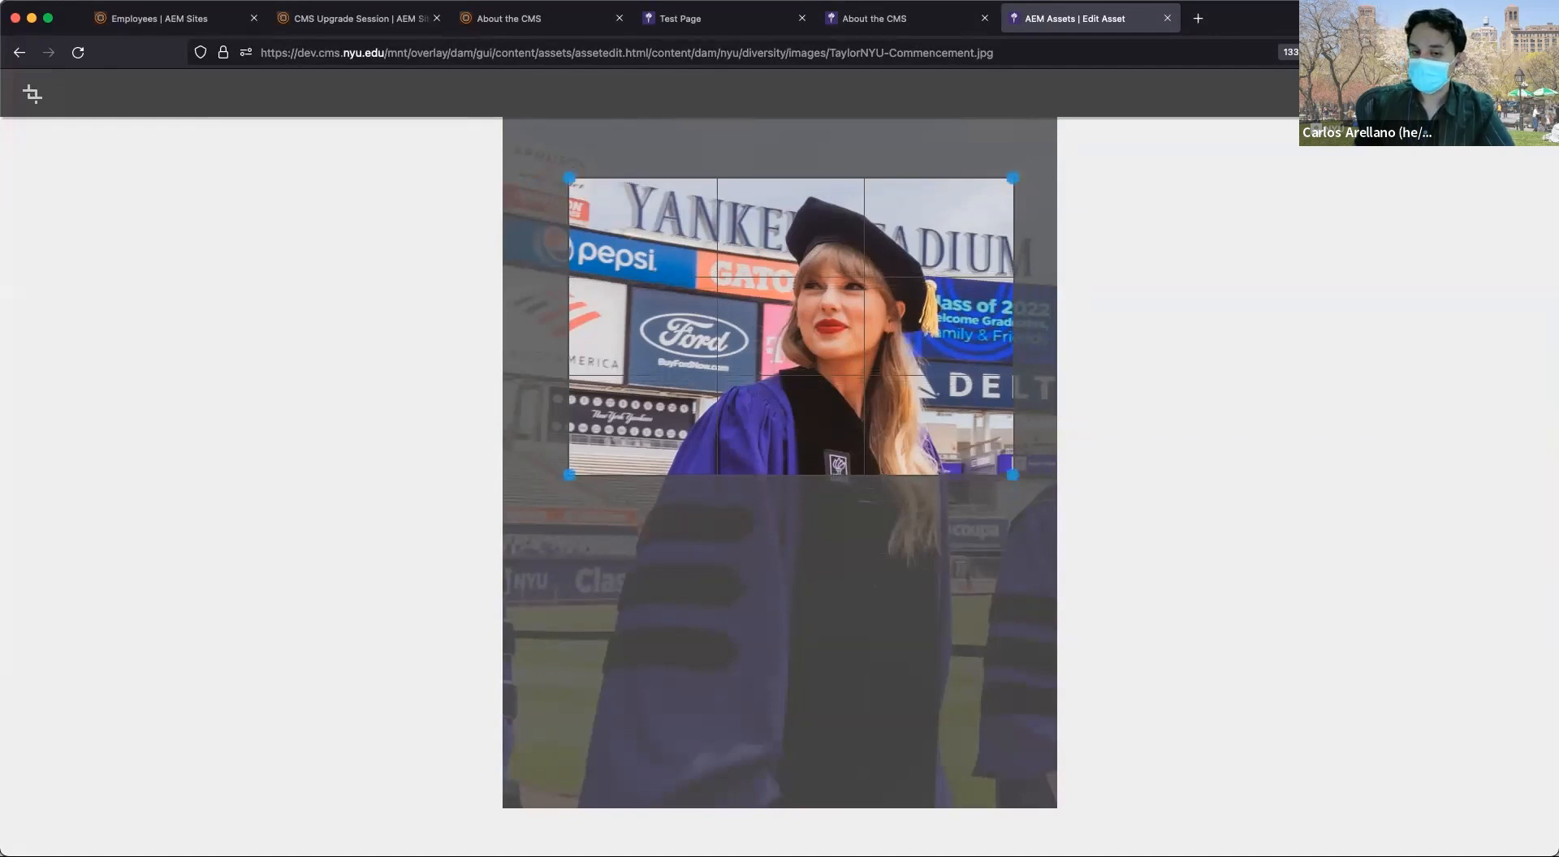
{"action": "left_click", "coordinate": [1527, 93]}
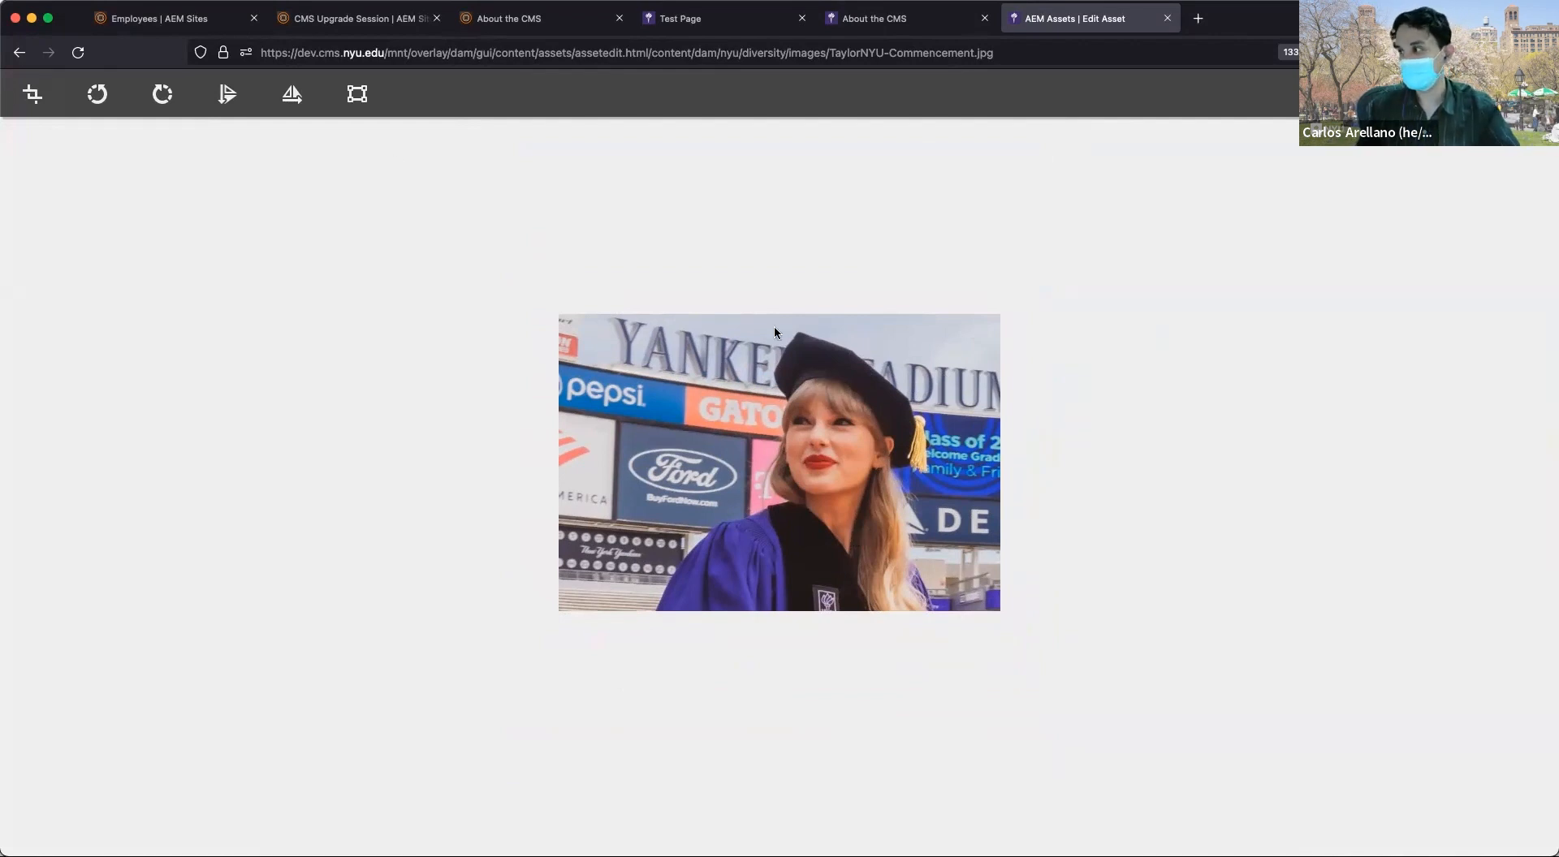
Switch to a free-hand crop, extend it down to frame the gown, and apply it.
{"action": "left_click", "coordinate": [38, 98]}
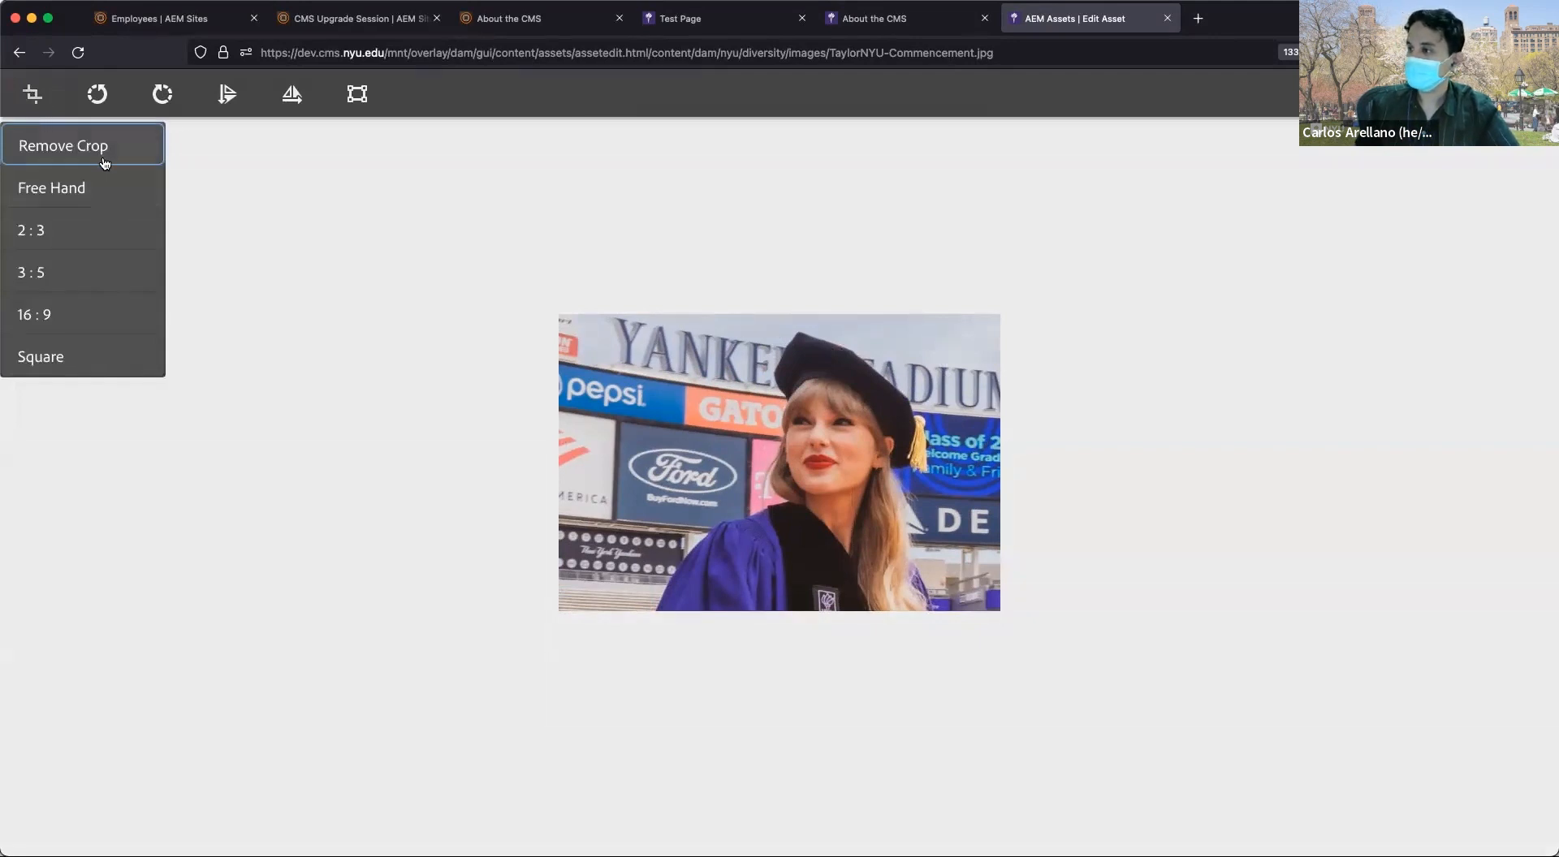
{"action": "left_click", "coordinate": [103, 228]}
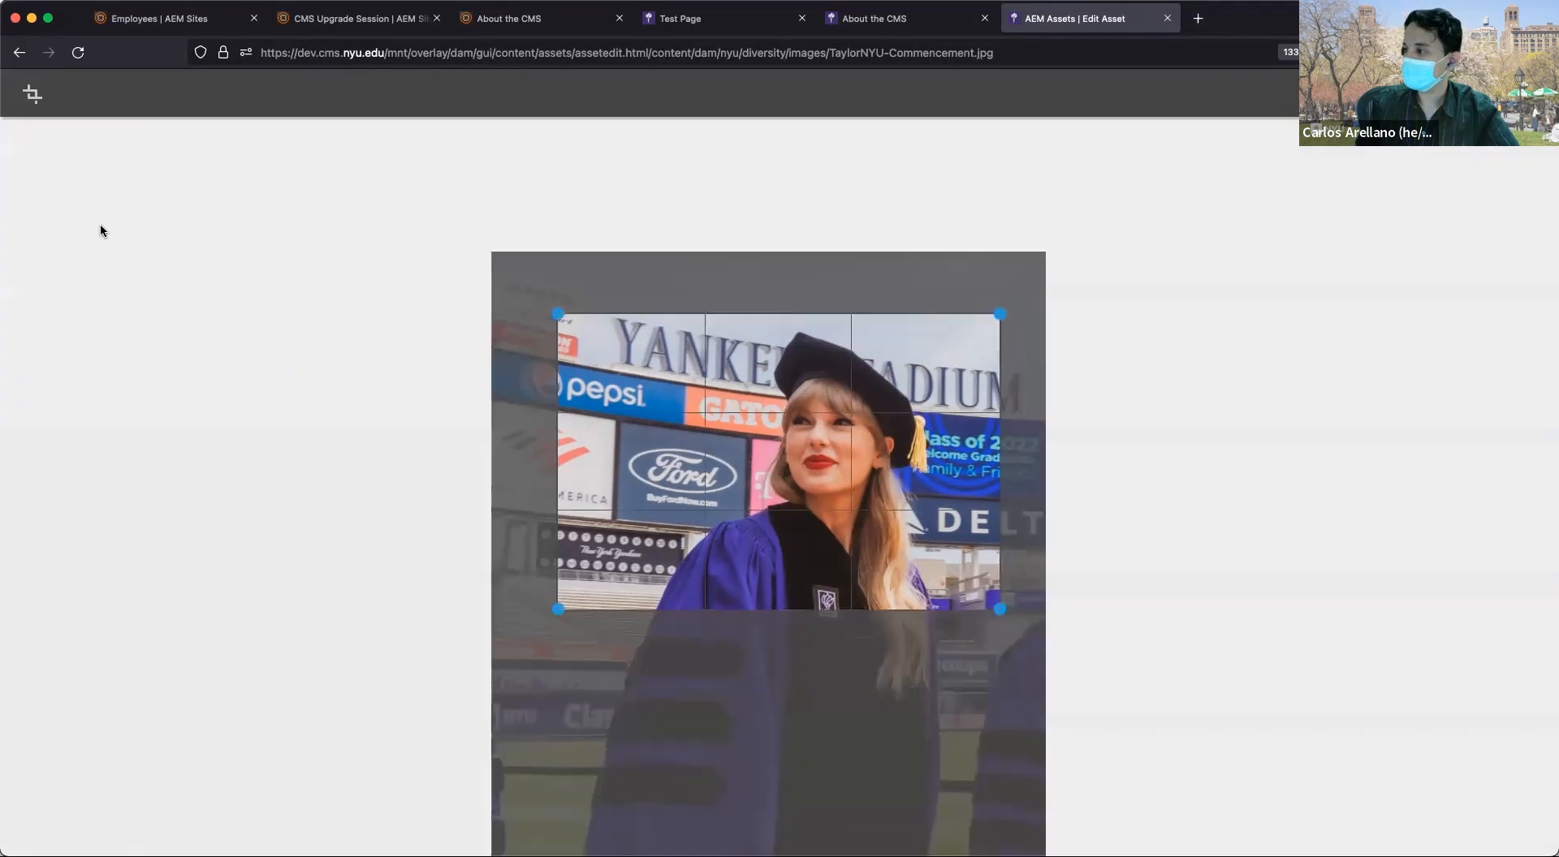
{"action": "left_click", "coordinate": [33, 93]}
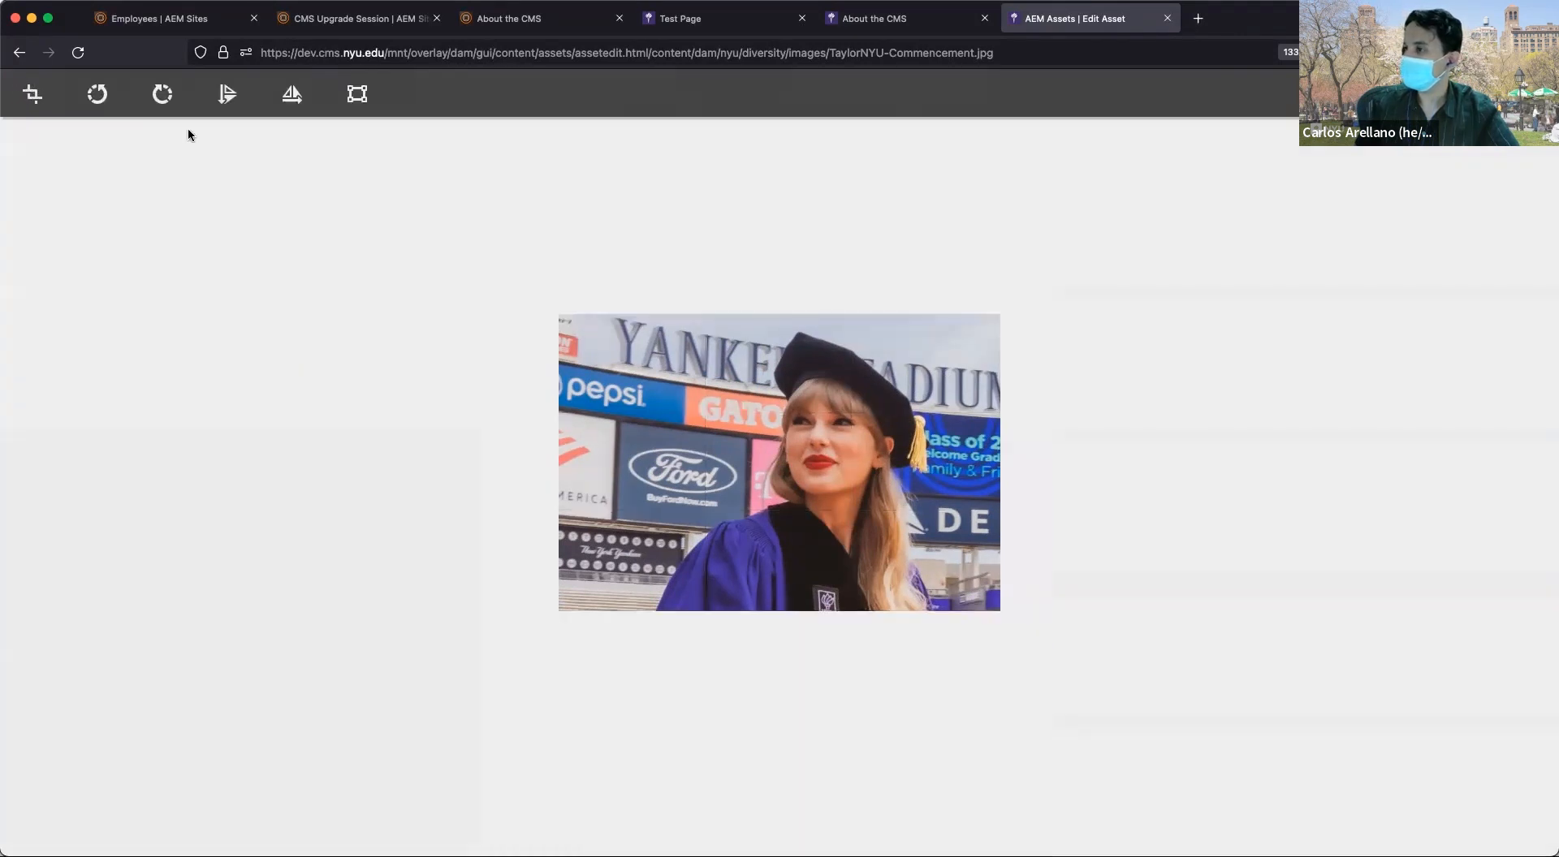
{"action": "left_click", "coordinate": [32, 95]}
{"action": "left_click", "coordinate": [107, 197]}
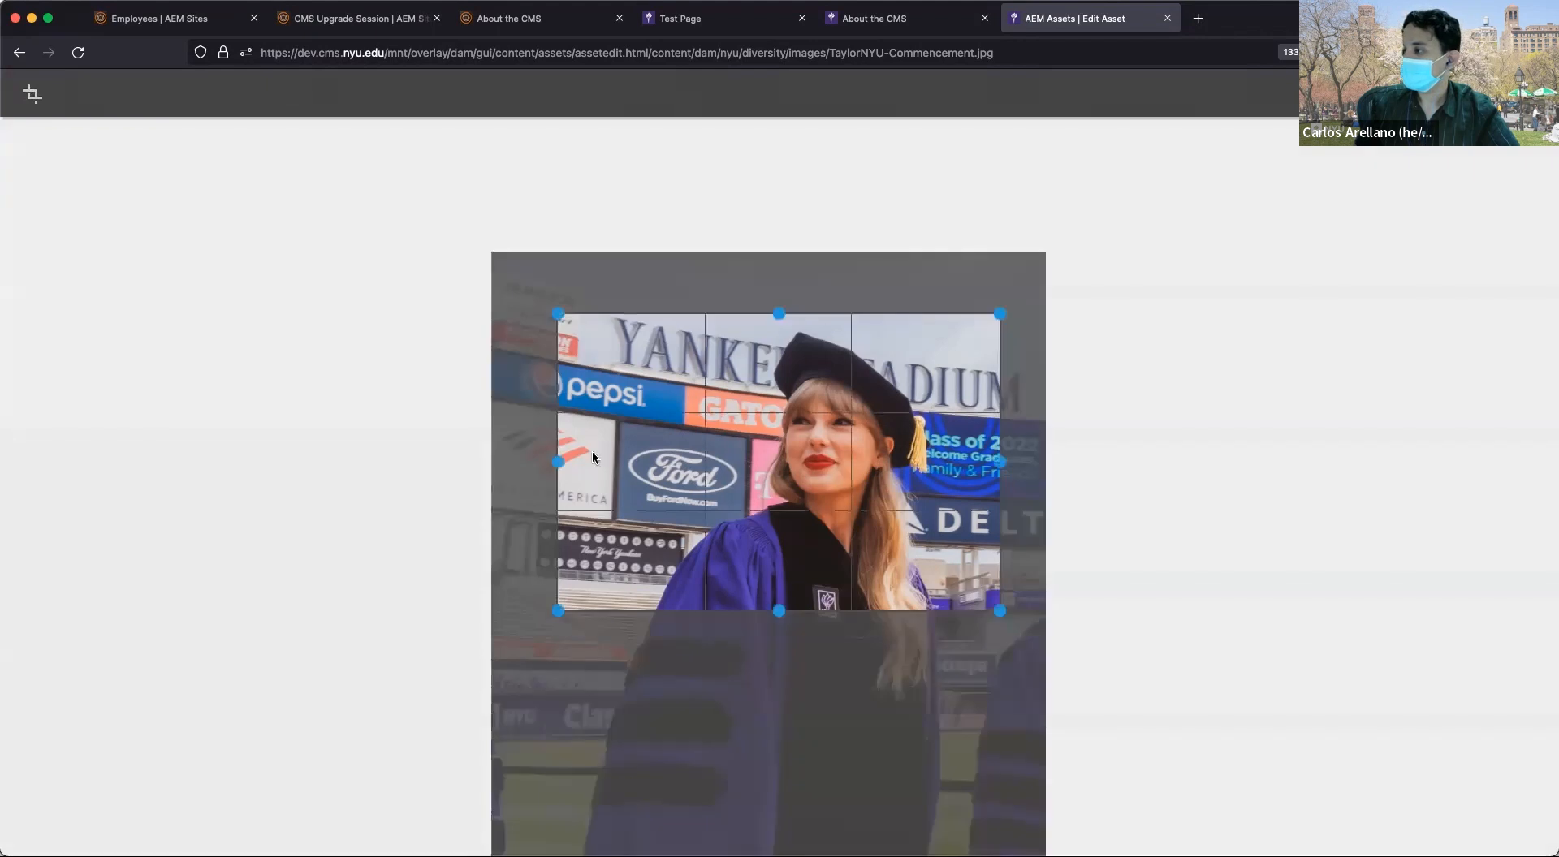
{"action": "mouse_move", "coordinate": [543, 623]}
{"action": "left_mouse_down"}
{"action": "mouse_move", "coordinate": [563, 644]}
{"action": "mouse_move", "coordinate": [552, 757]}
{"action": "left_mouse_up"}
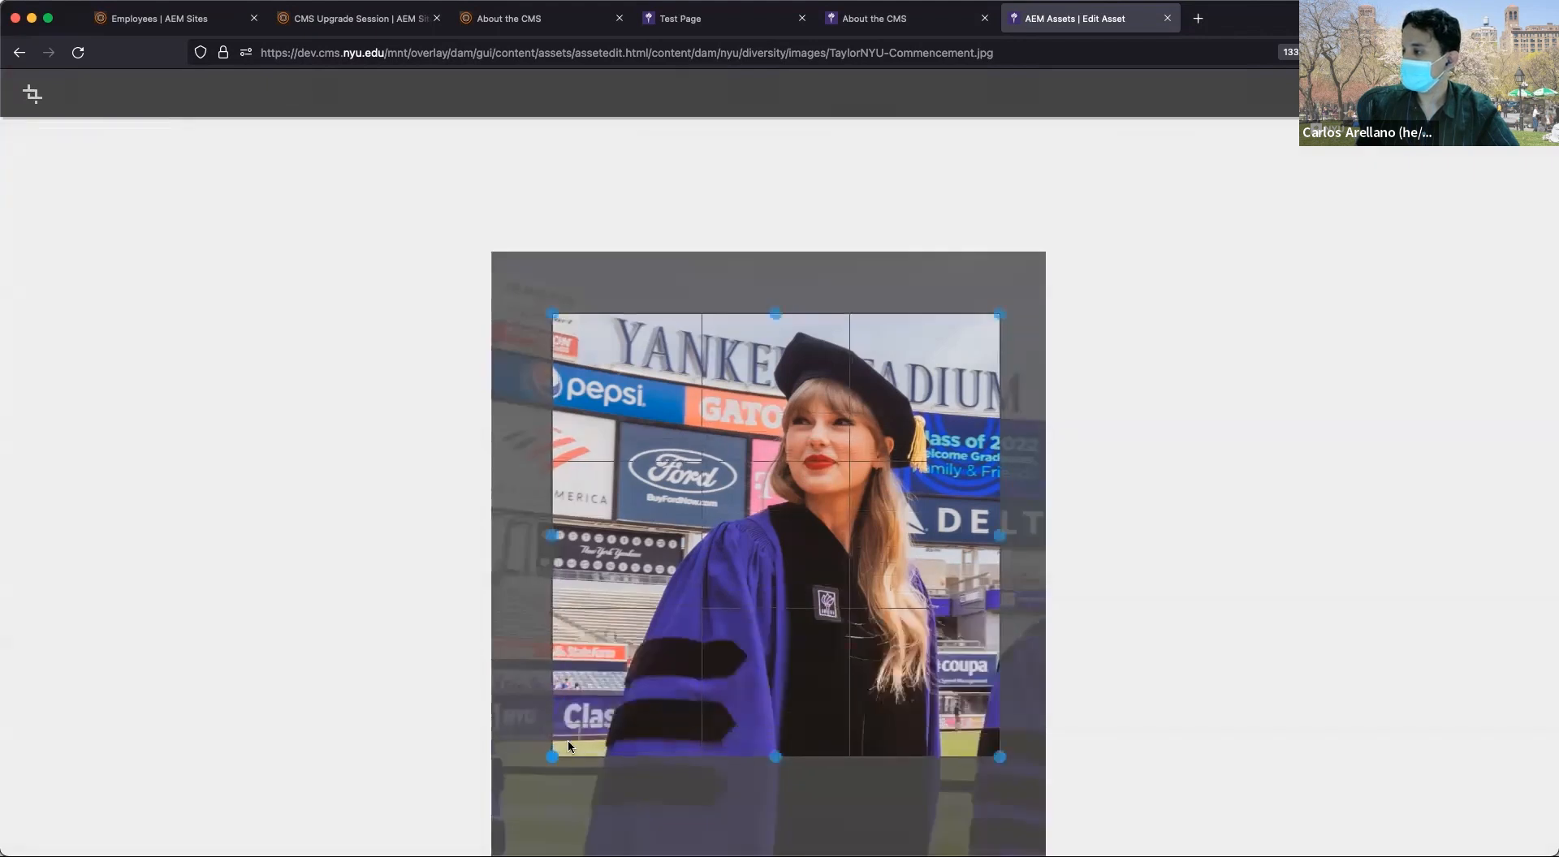
{"action": "left_click", "coordinate": [1461, 93]}
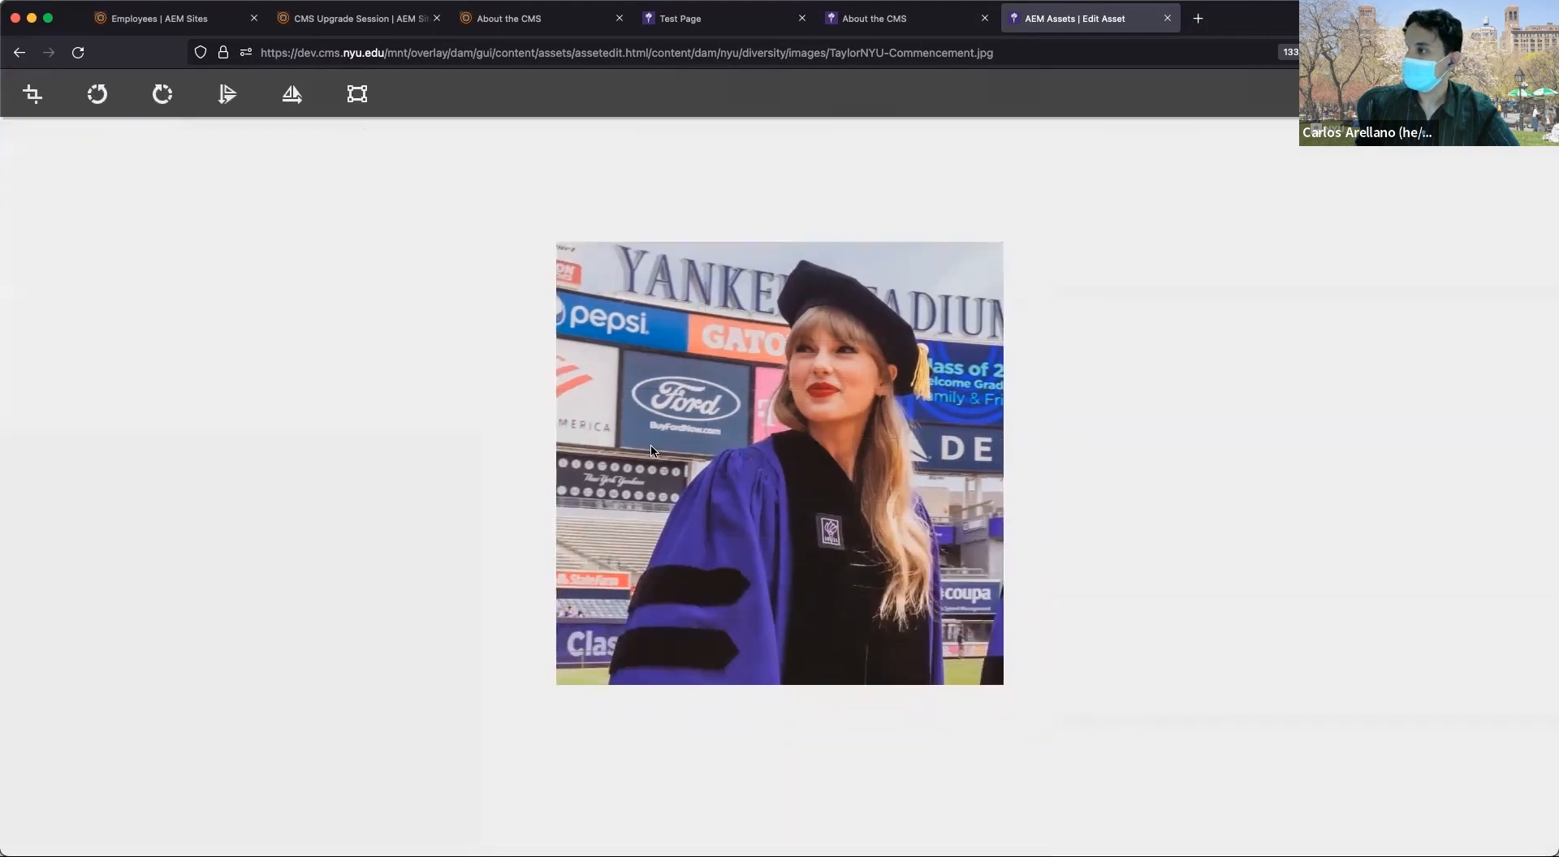
{"action": "left_click", "coordinate": [160, 95]}
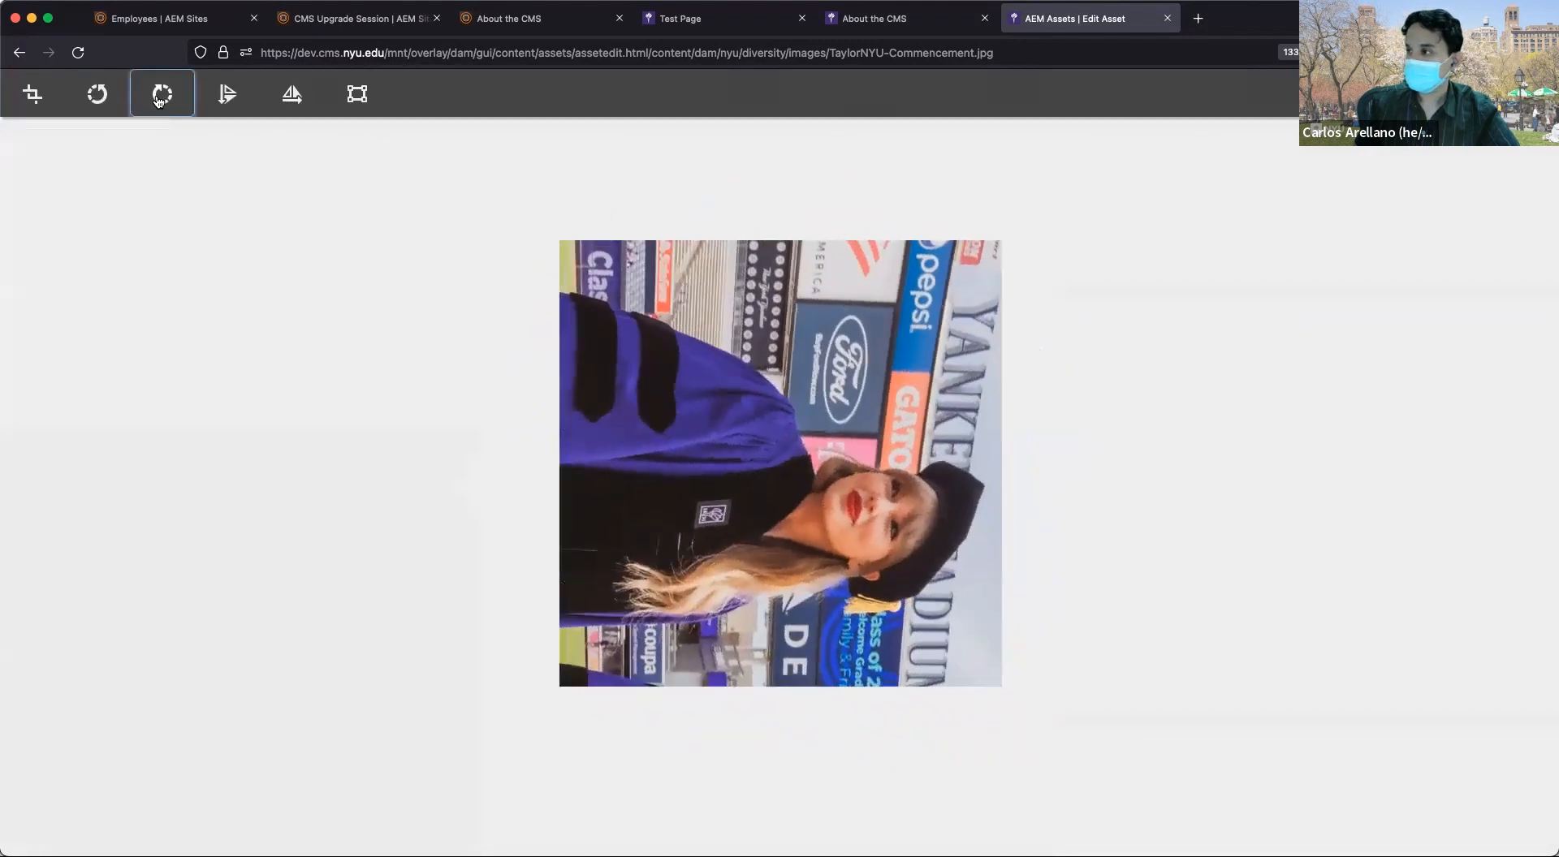
{"action": "left_click", "coordinate": [98, 99]}
{"action": "left_click", "coordinate": [99, 97]}
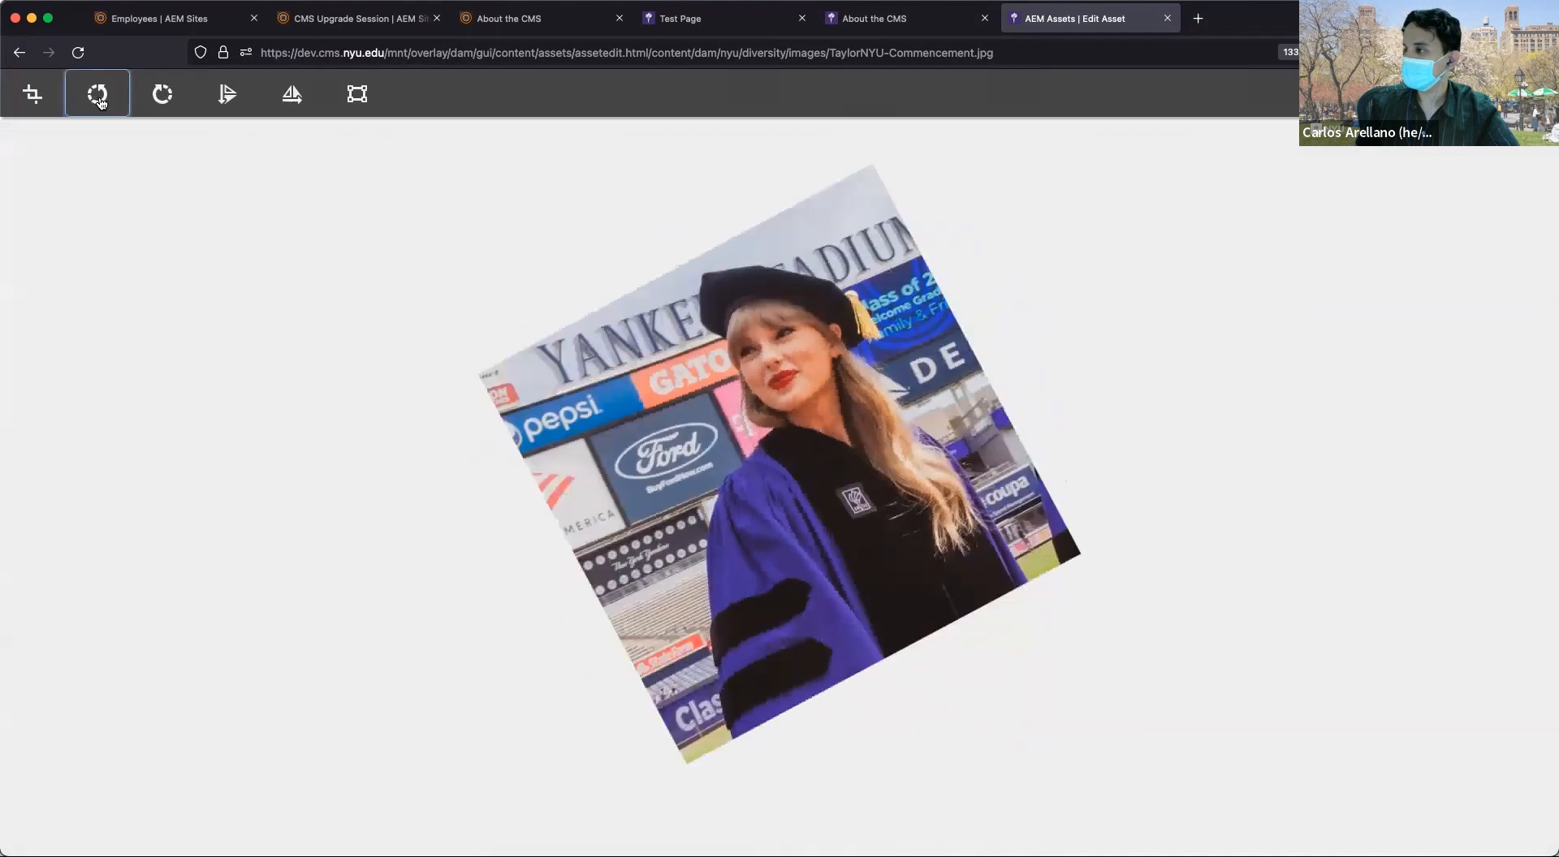
{"action": "left_click", "coordinate": [154, 97]}
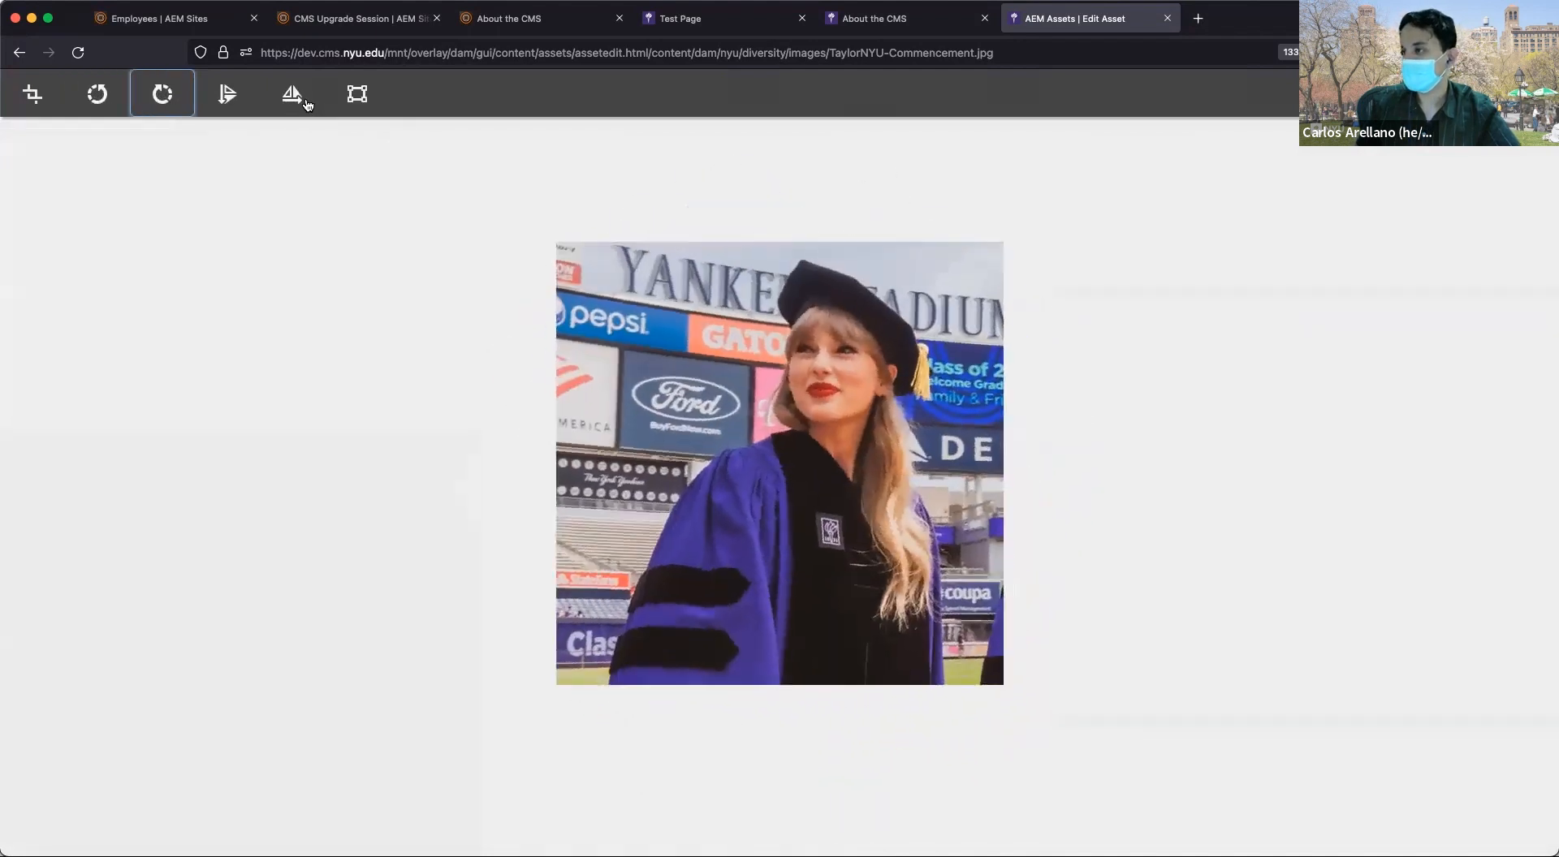
{"action": "left_click", "coordinate": [295, 102]}
{"action": "left_click", "coordinate": [231, 104]}
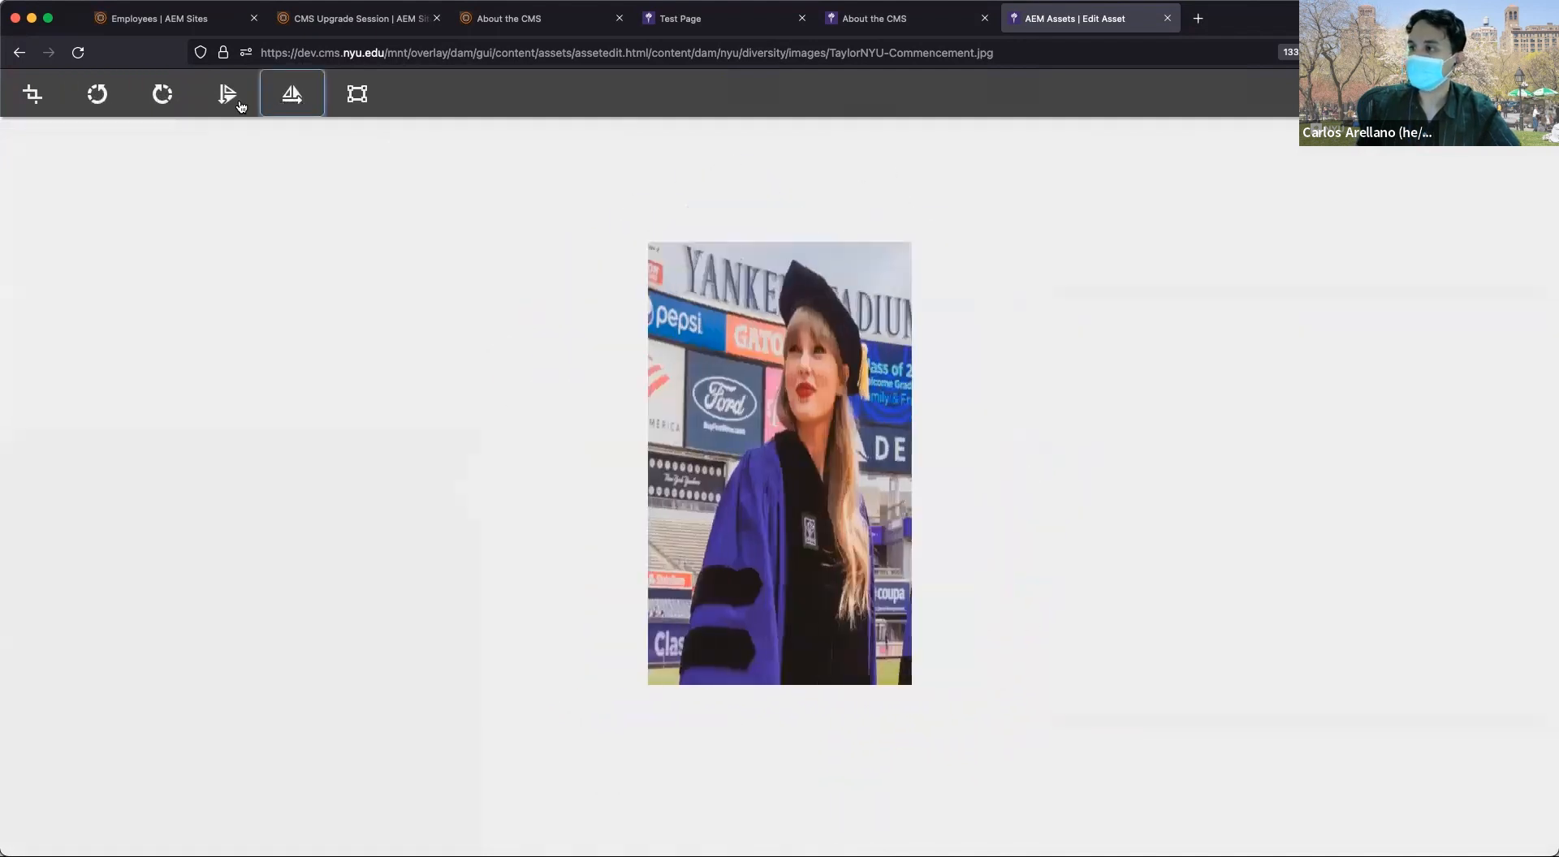
{"action": "left_click", "coordinate": [232, 105]}
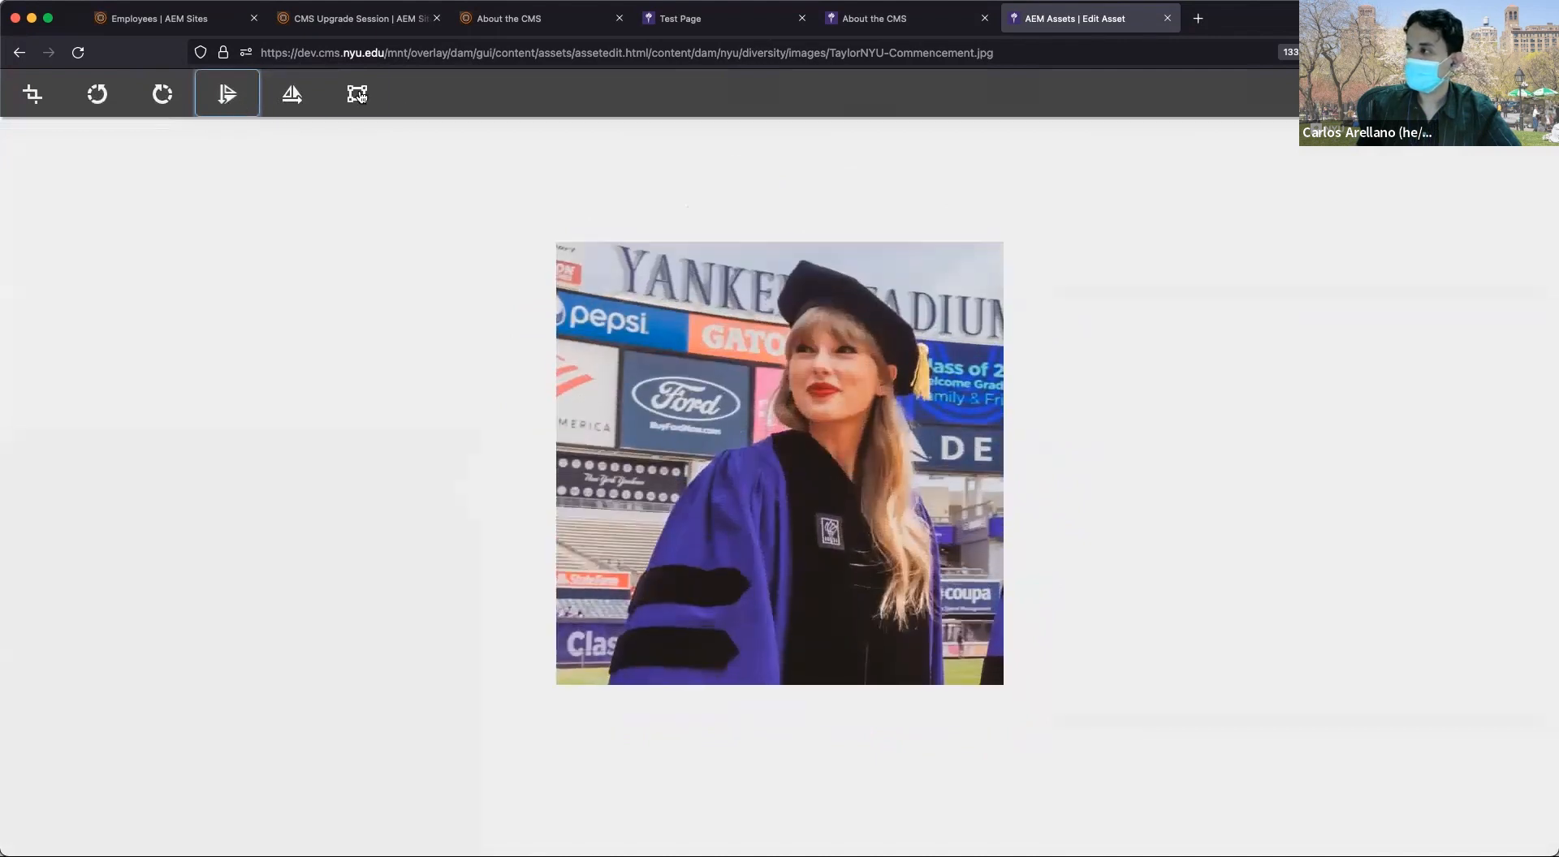
{"action": "left_click", "coordinate": [360, 96]}
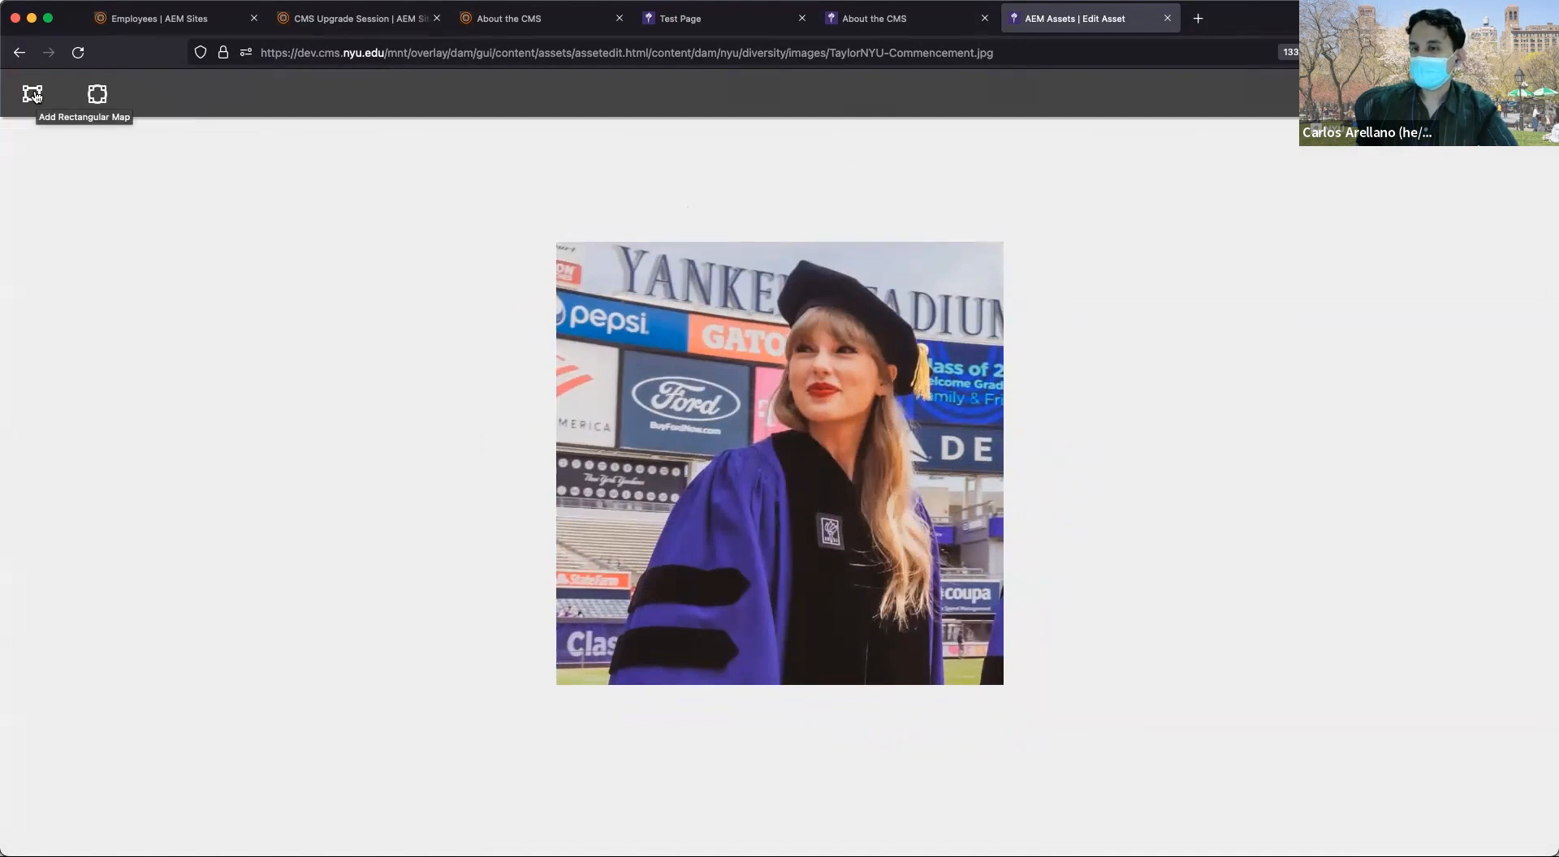
{"action": "left_click", "coordinate": [91, 94]}
{"action": "left_click_drag", "start_coordinate": [874, 559], "coordinate": [931, 614]}
{"action": "left_click", "coordinate": [844, 446]}
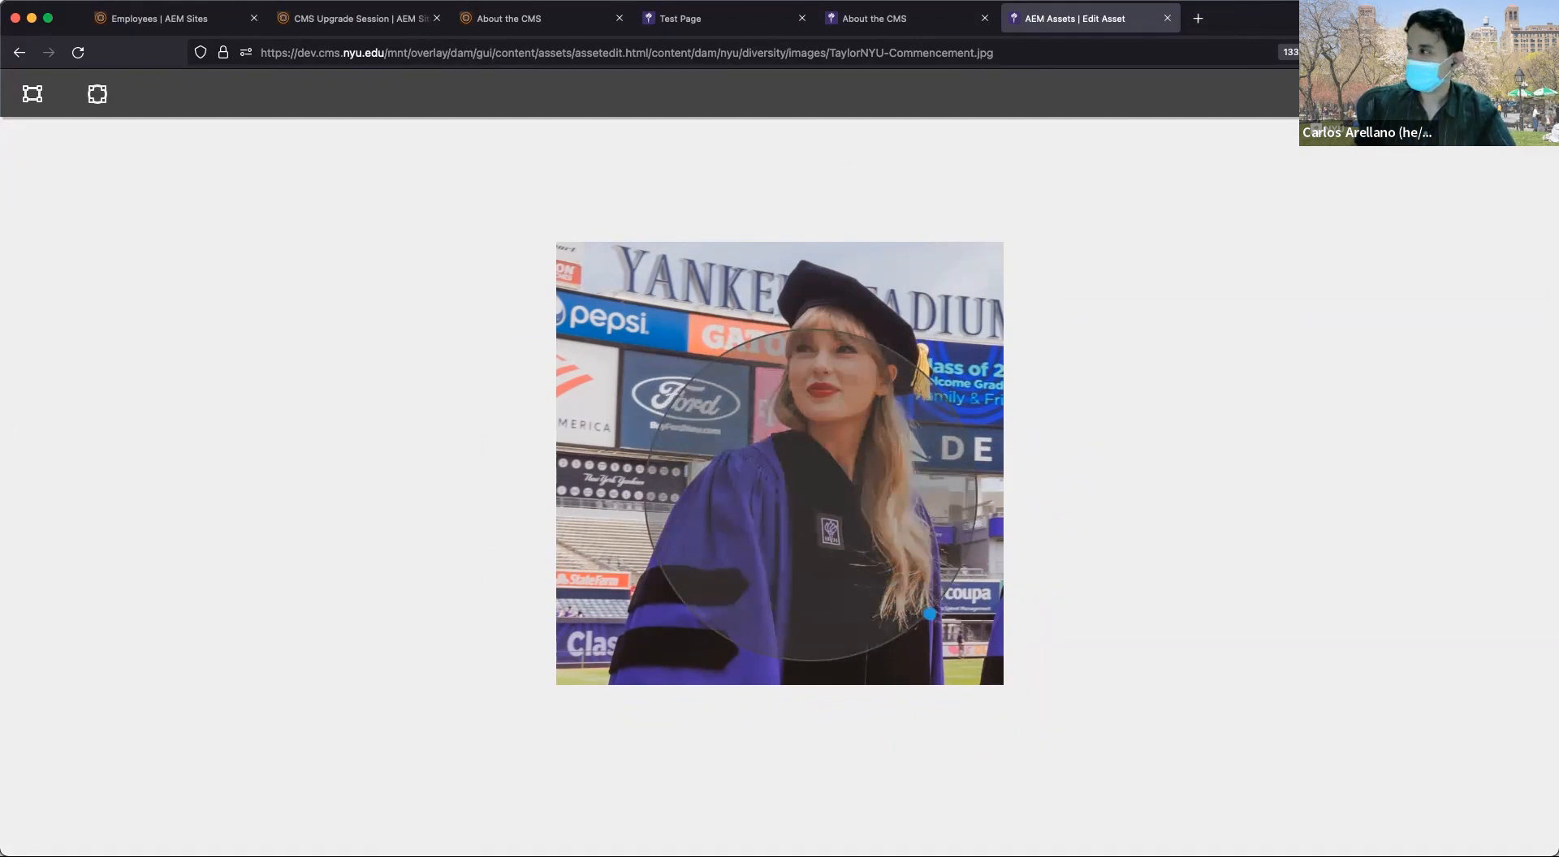
{"action": "key", "text": "Escape"}
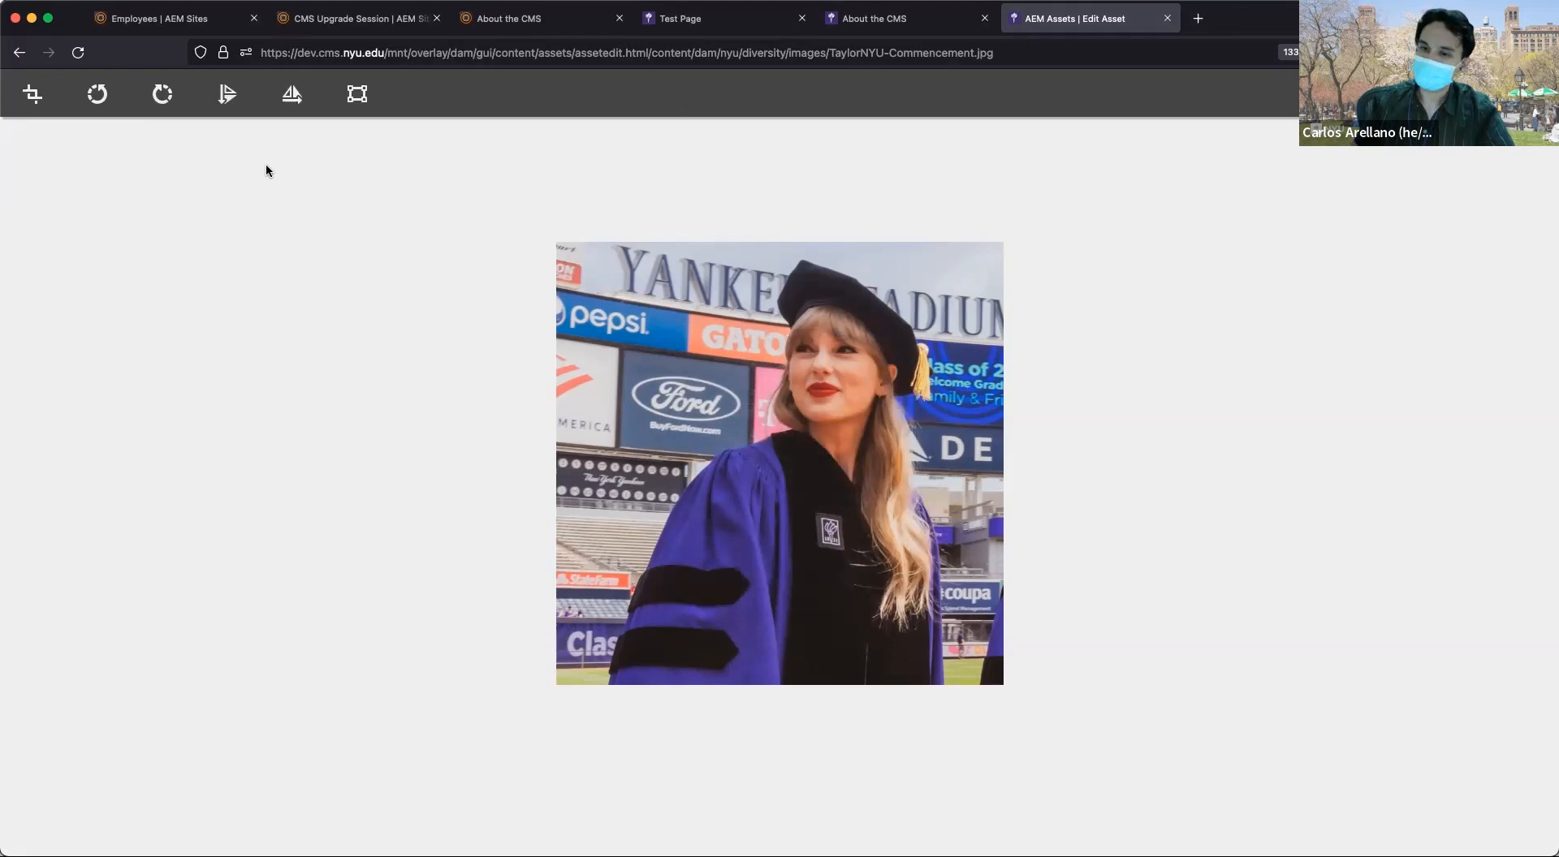
Check the crop ratio list unchanged and flip the photo vertically twice, leaving it upright.
{"action": "left_click", "coordinate": [33, 95]}
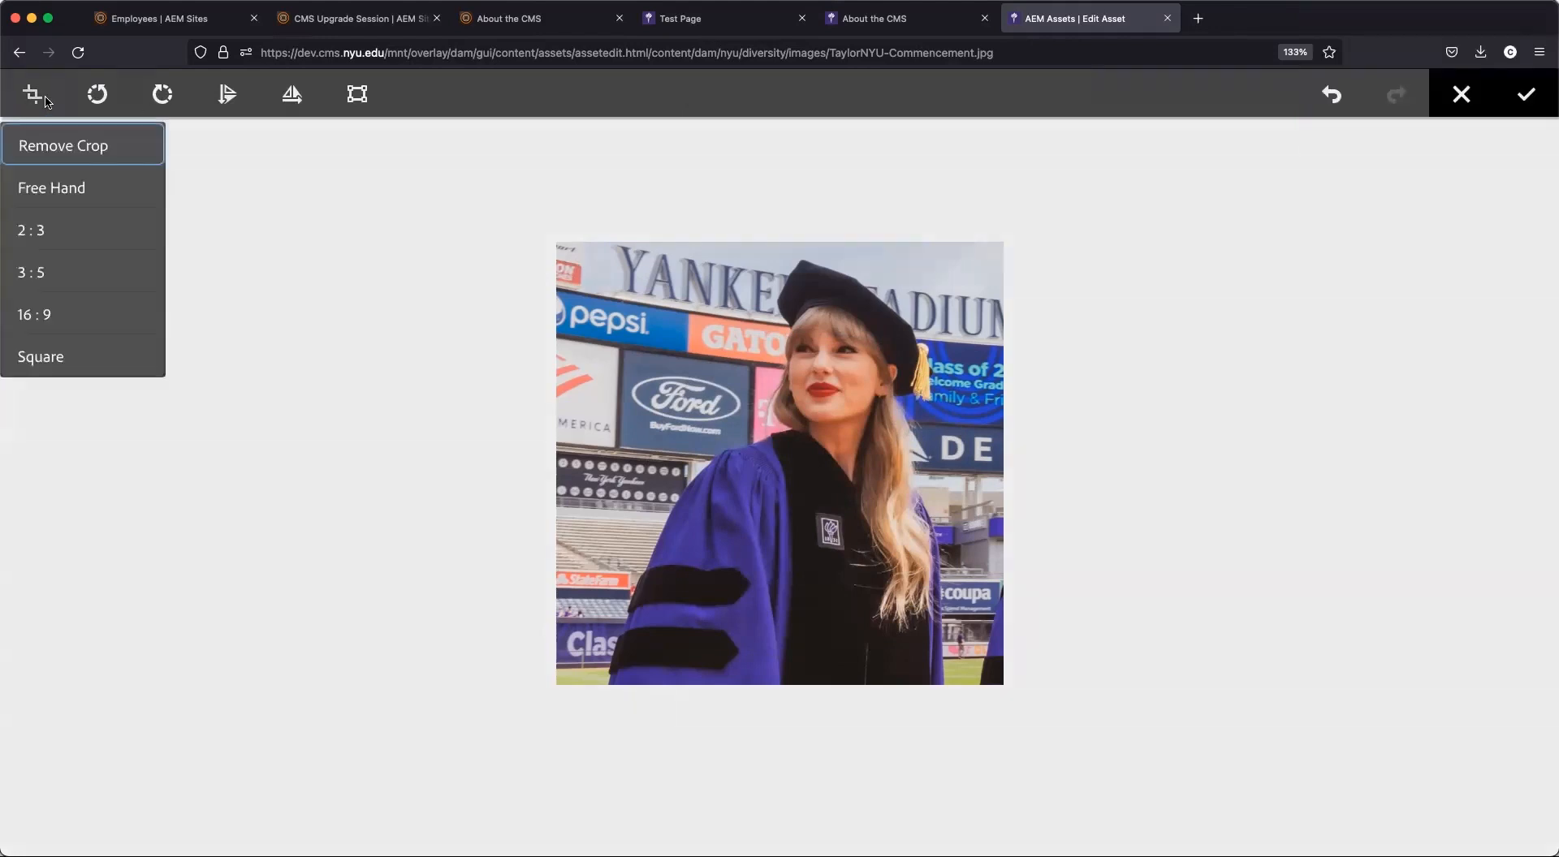
{"action": "left_click", "coordinate": [1468, 183]}
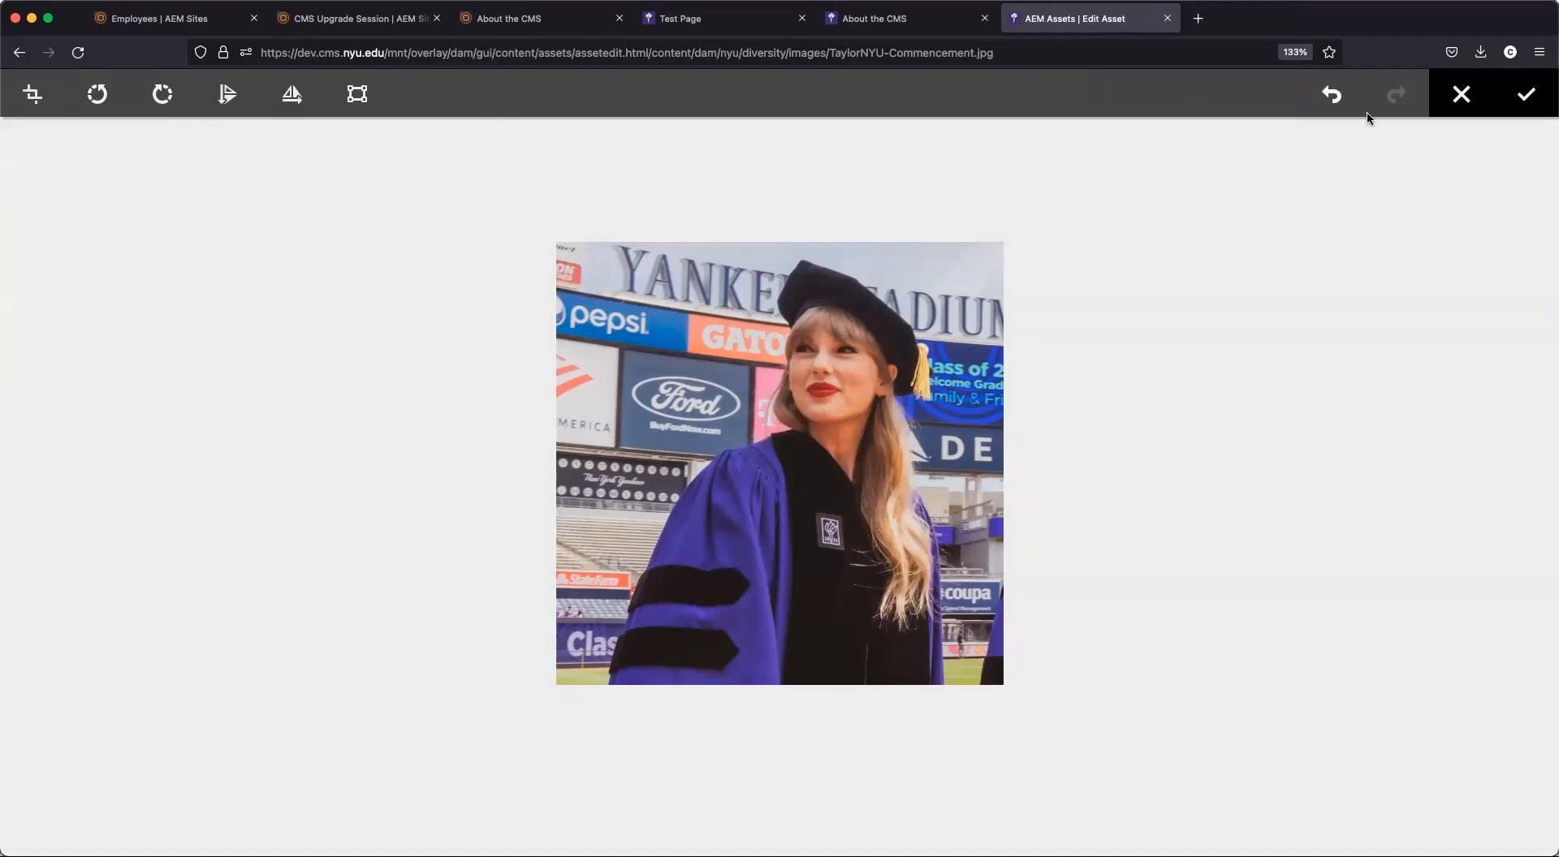
{"action": "left_click", "coordinate": [227, 95]}
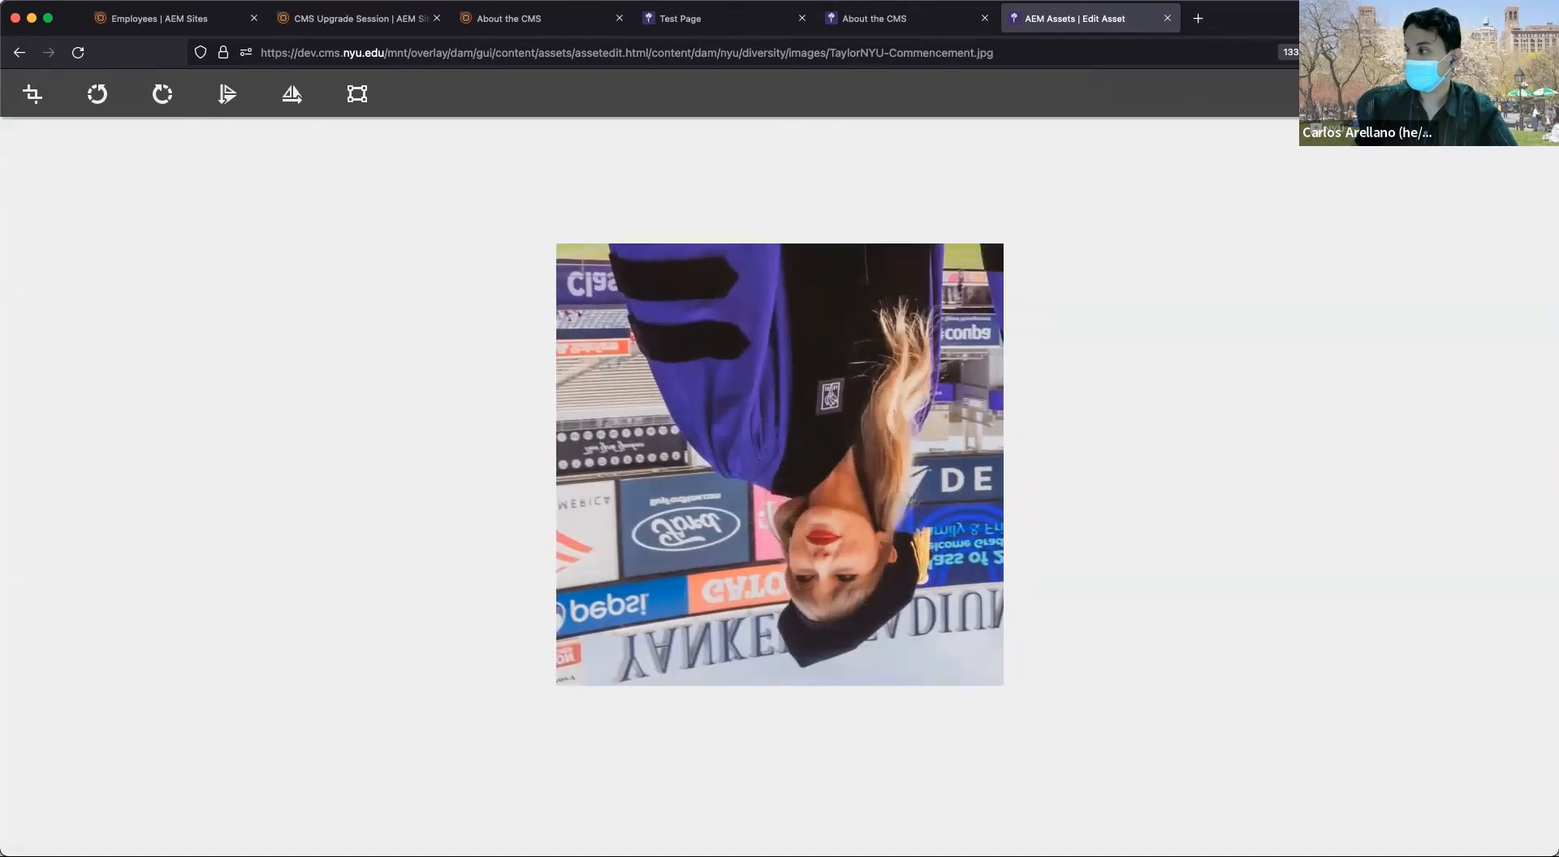
{"action": "left_click", "coordinate": [228, 94]}
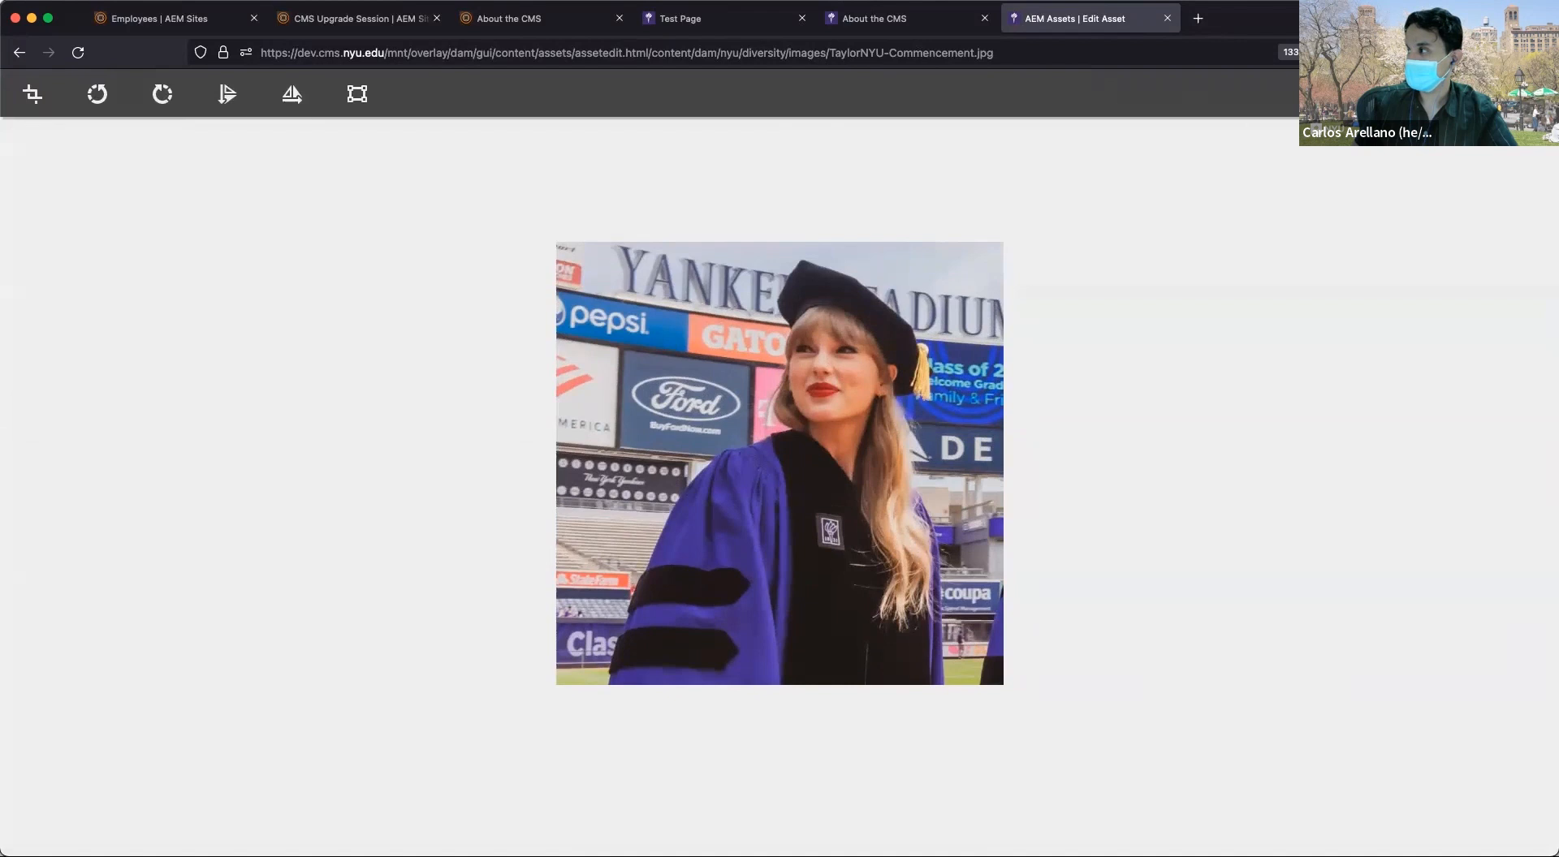
{"action": "left_click", "coordinate": [228, 94]}
{"action": "left_click", "coordinate": [227, 94]}
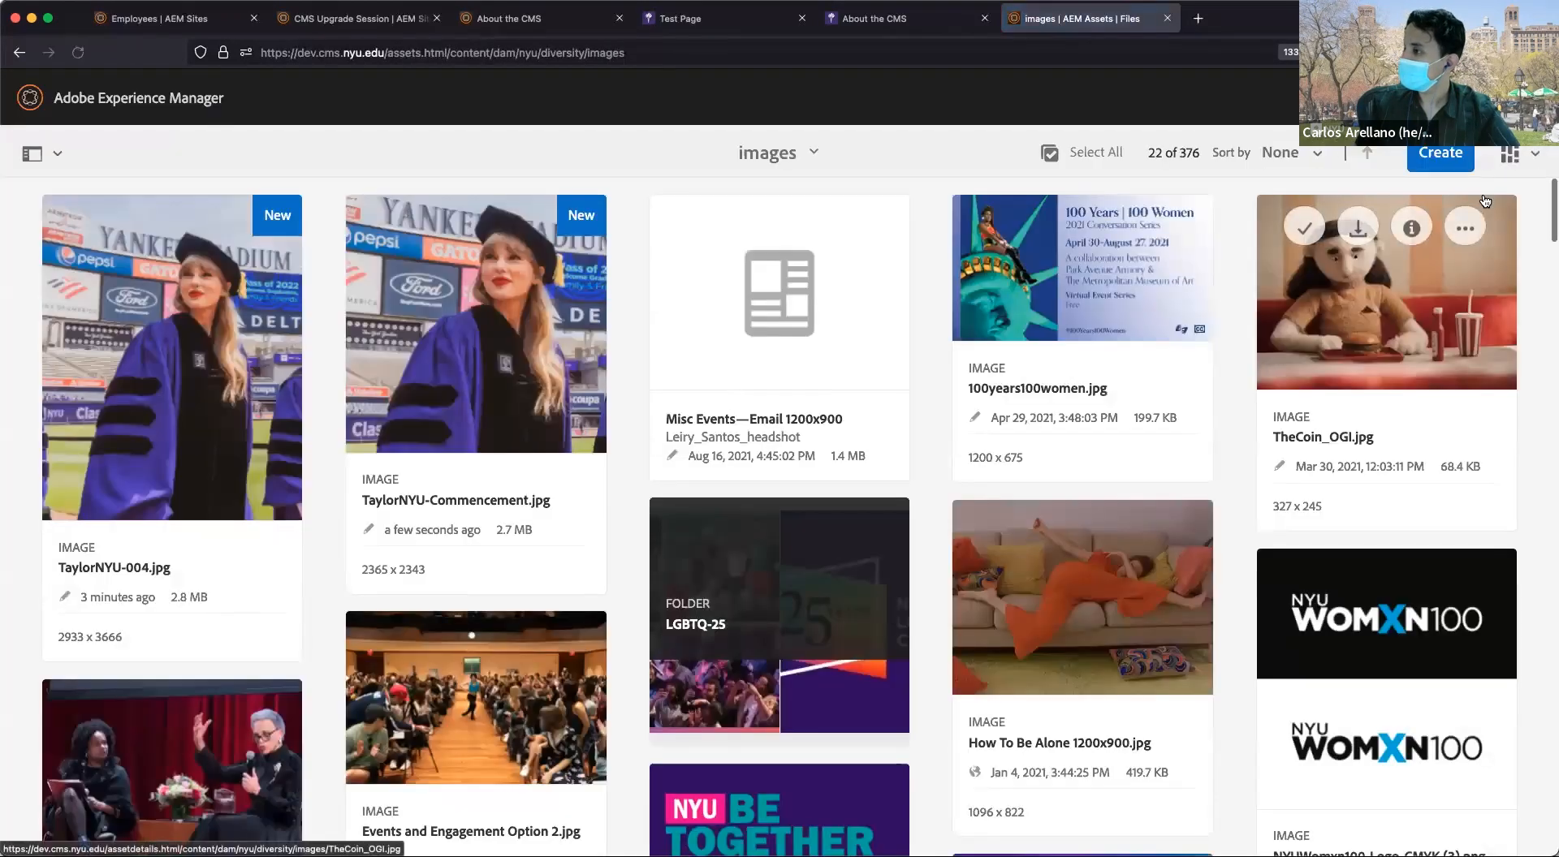
Select TaylorNYU-Commencement.jpg, Quick Publish it, close the Success dialog, and deselect it.
{"action": "mouse_move", "coordinate": [420, 320]}
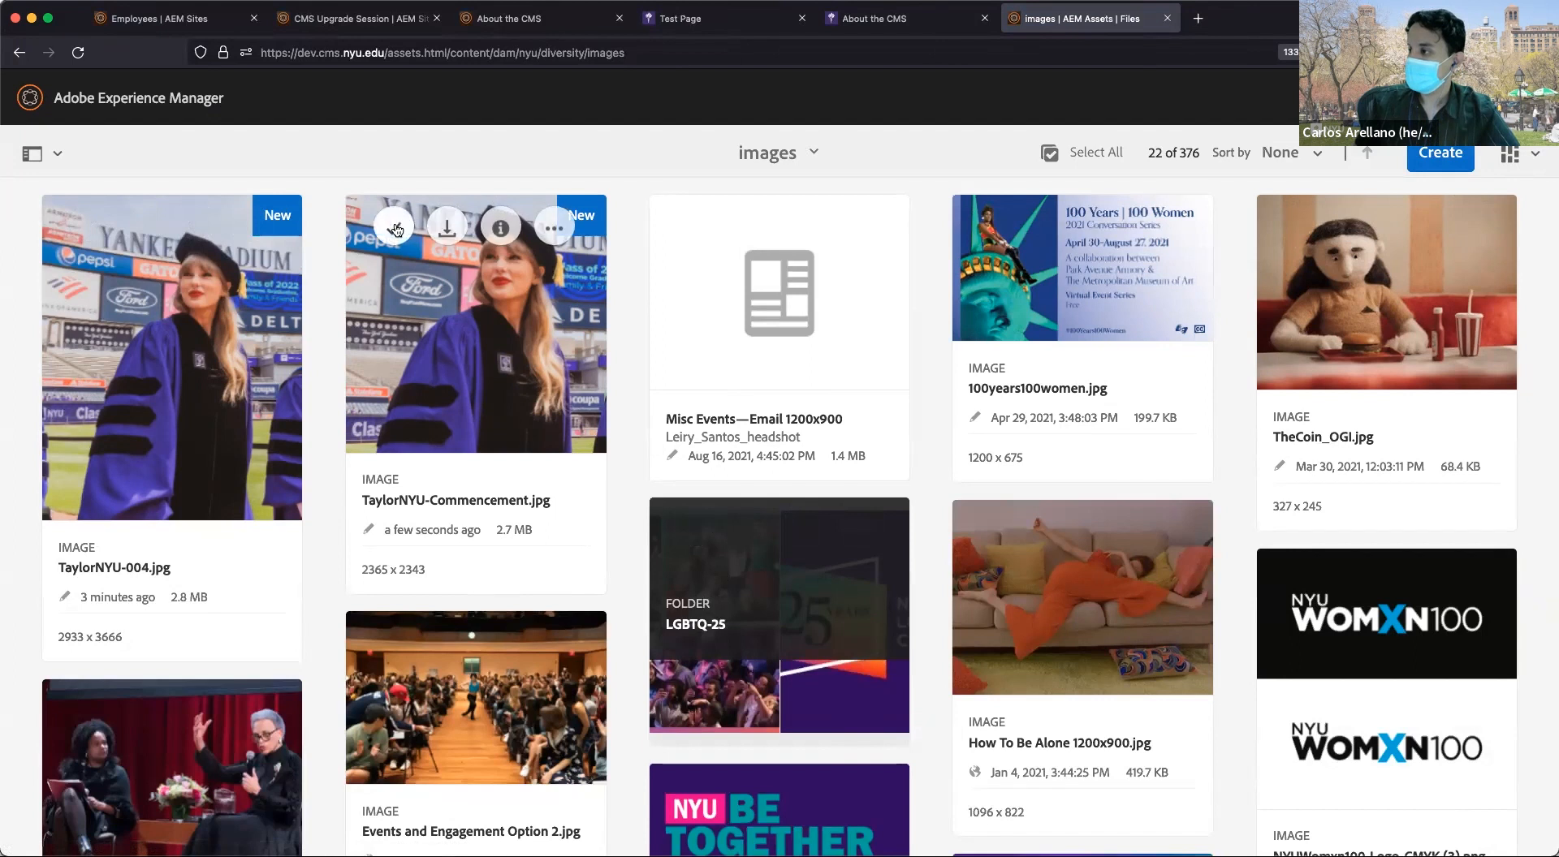
{"action": "left_click", "coordinate": [397, 228]}
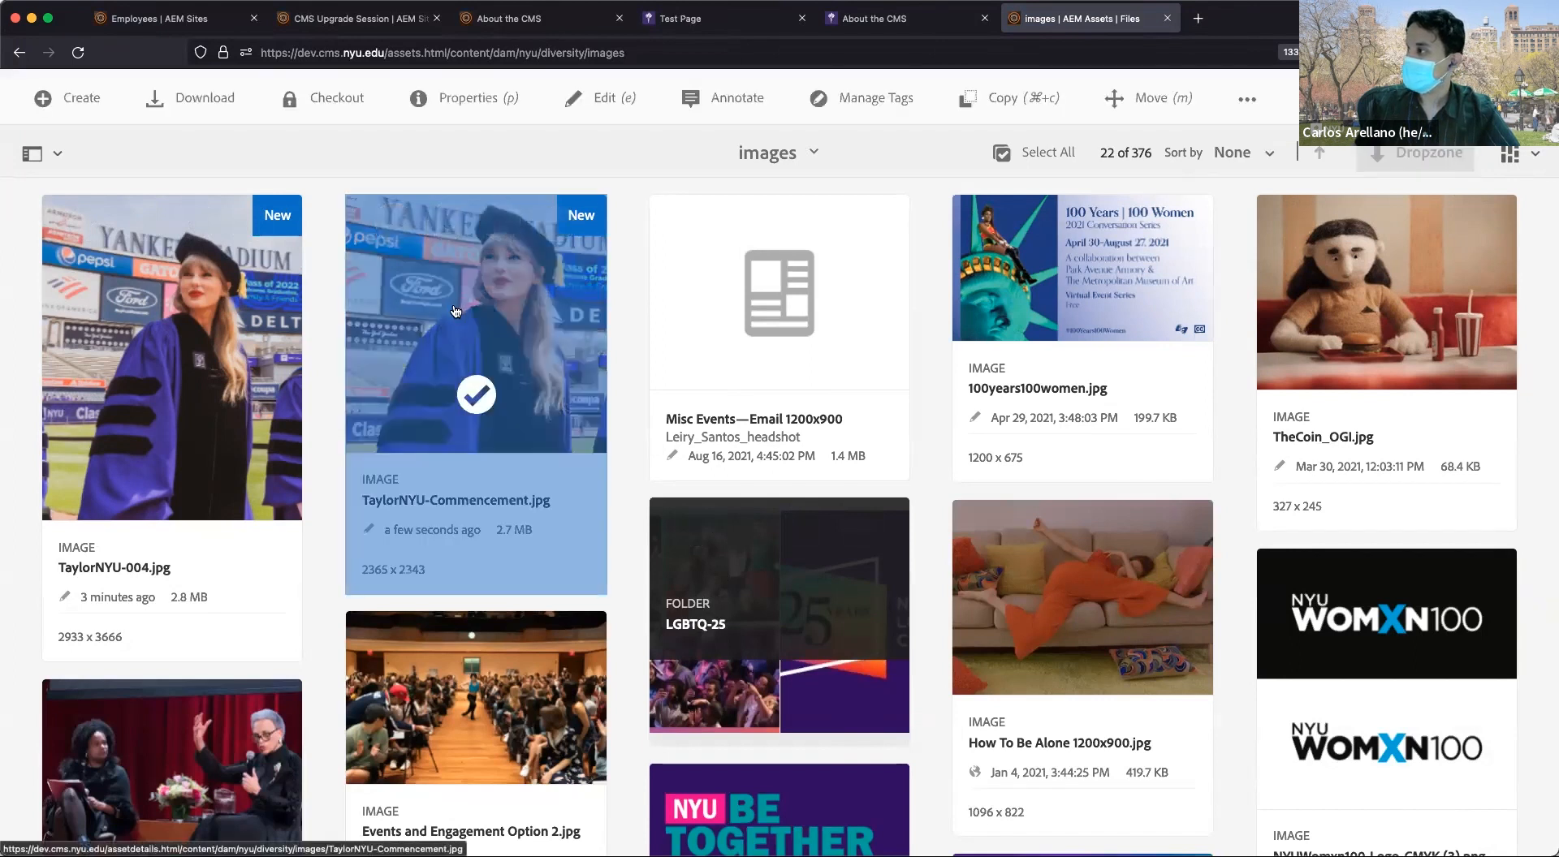
{"action": "left_click", "coordinate": [1253, 101]}
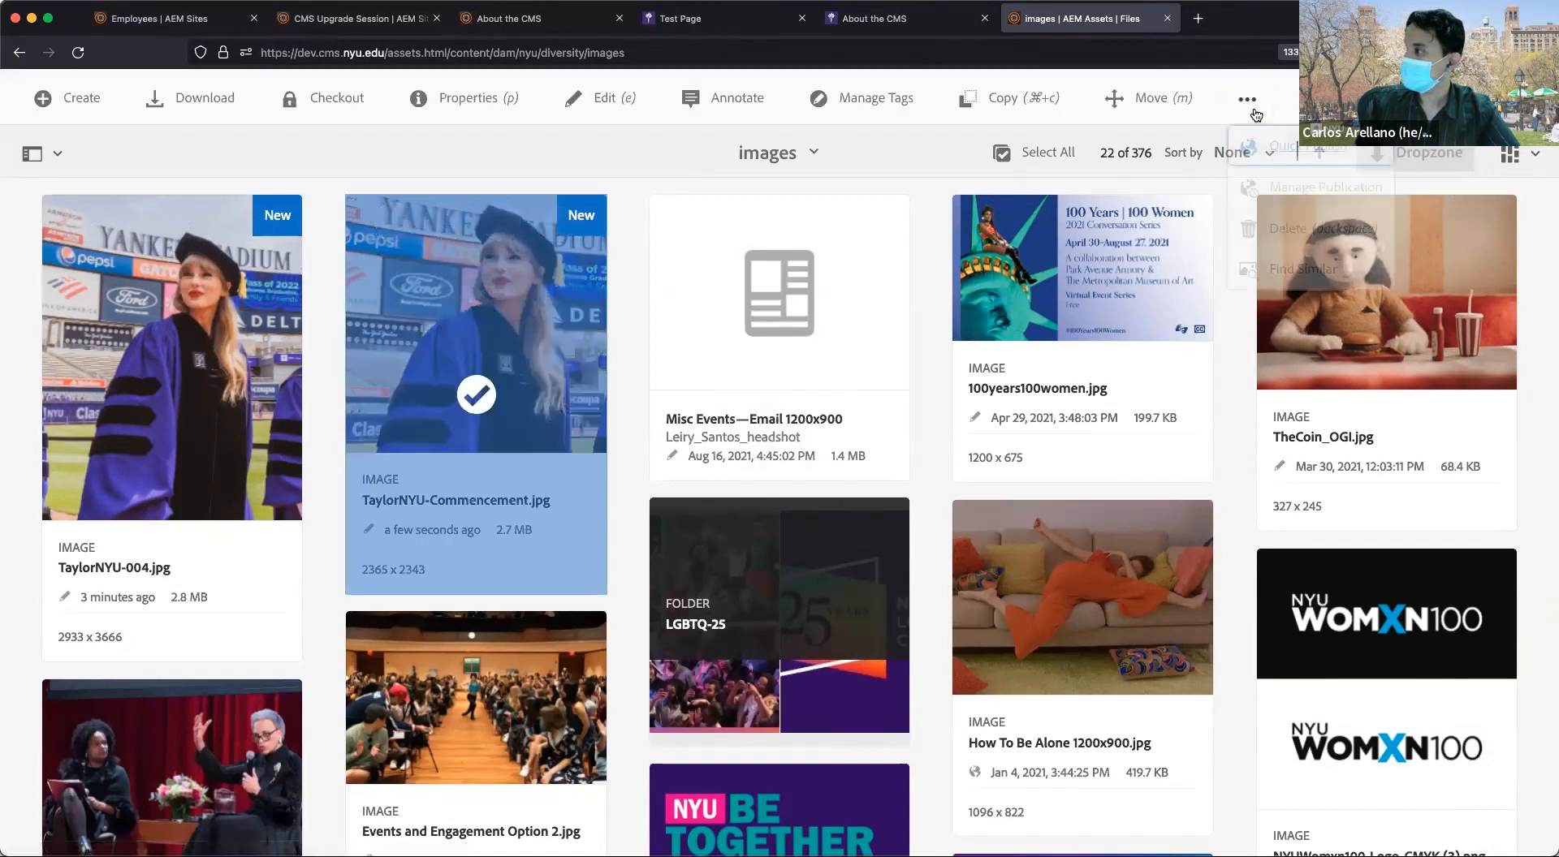
{"action": "left_click", "coordinate": [1273, 150]}
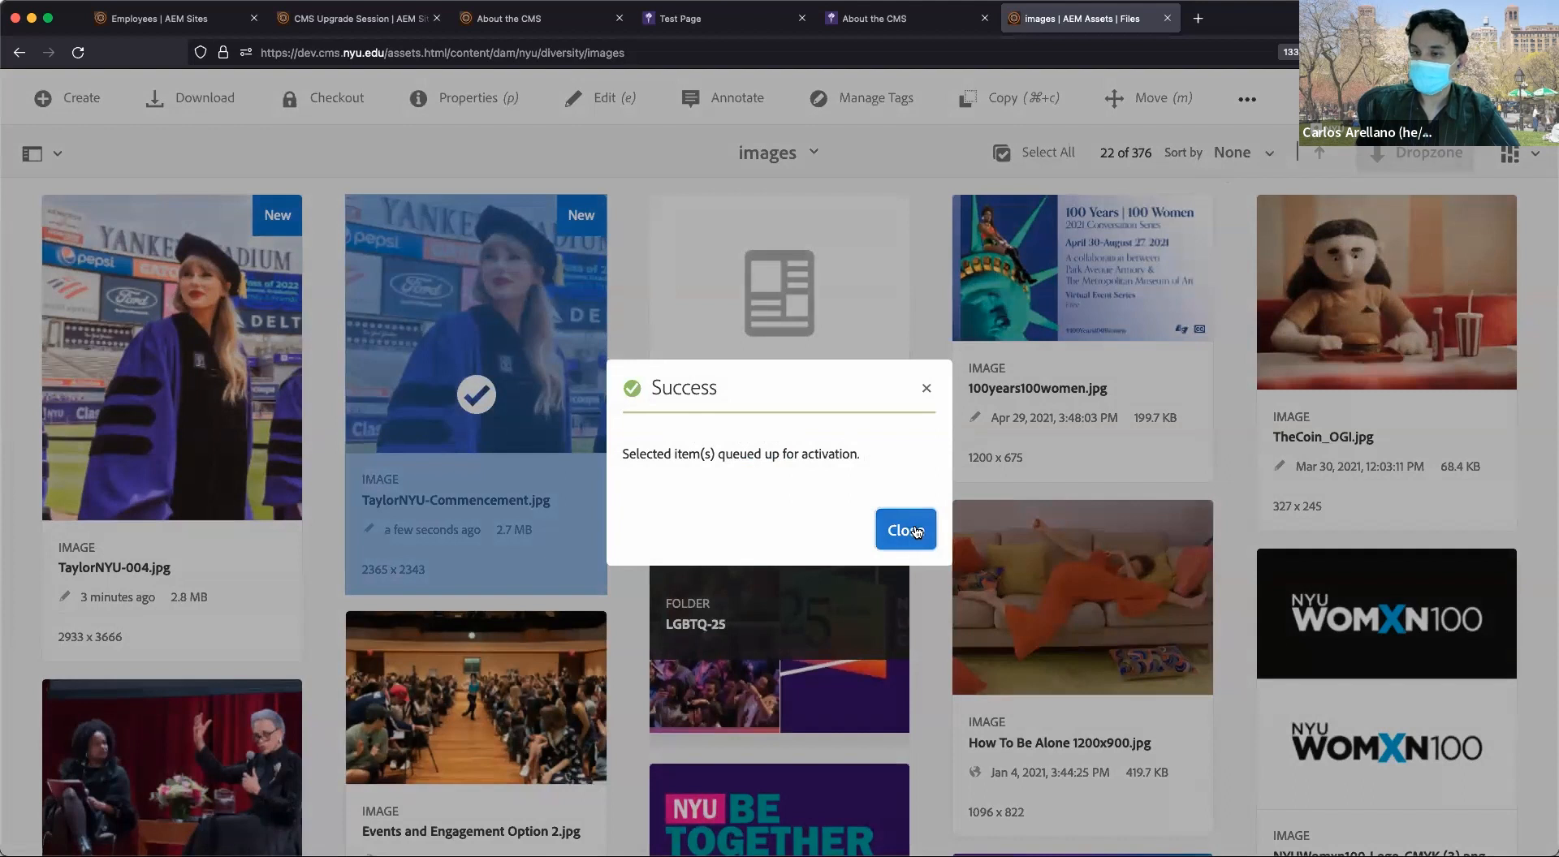
{"action": "left_click", "coordinate": [915, 531]}
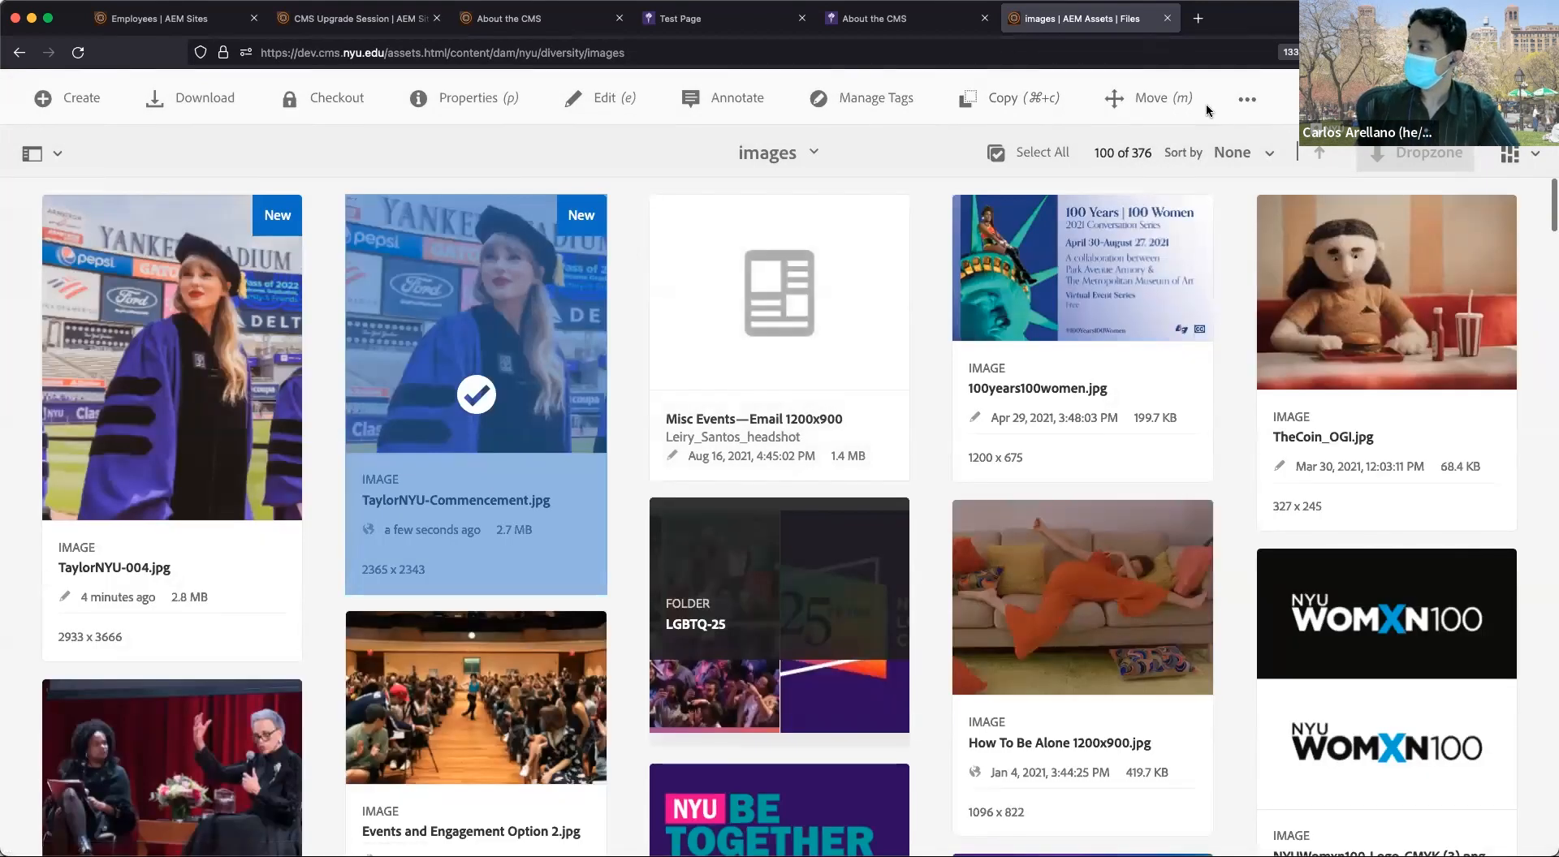
{"action": "left_click", "coordinate": [477, 398]}
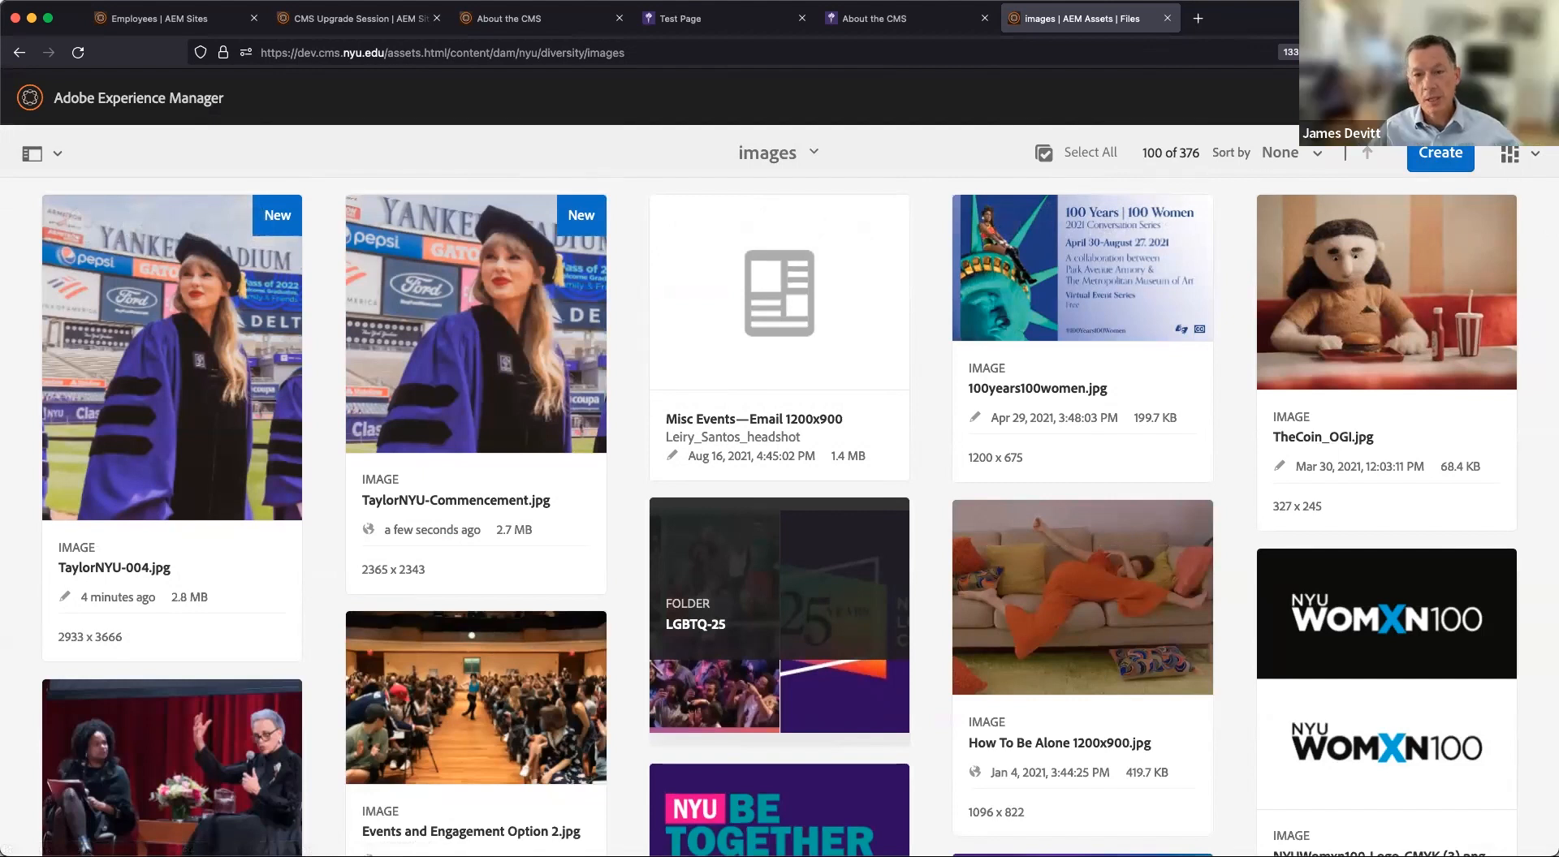
{"action": "mouse_move", "coordinate": [157, 398]}
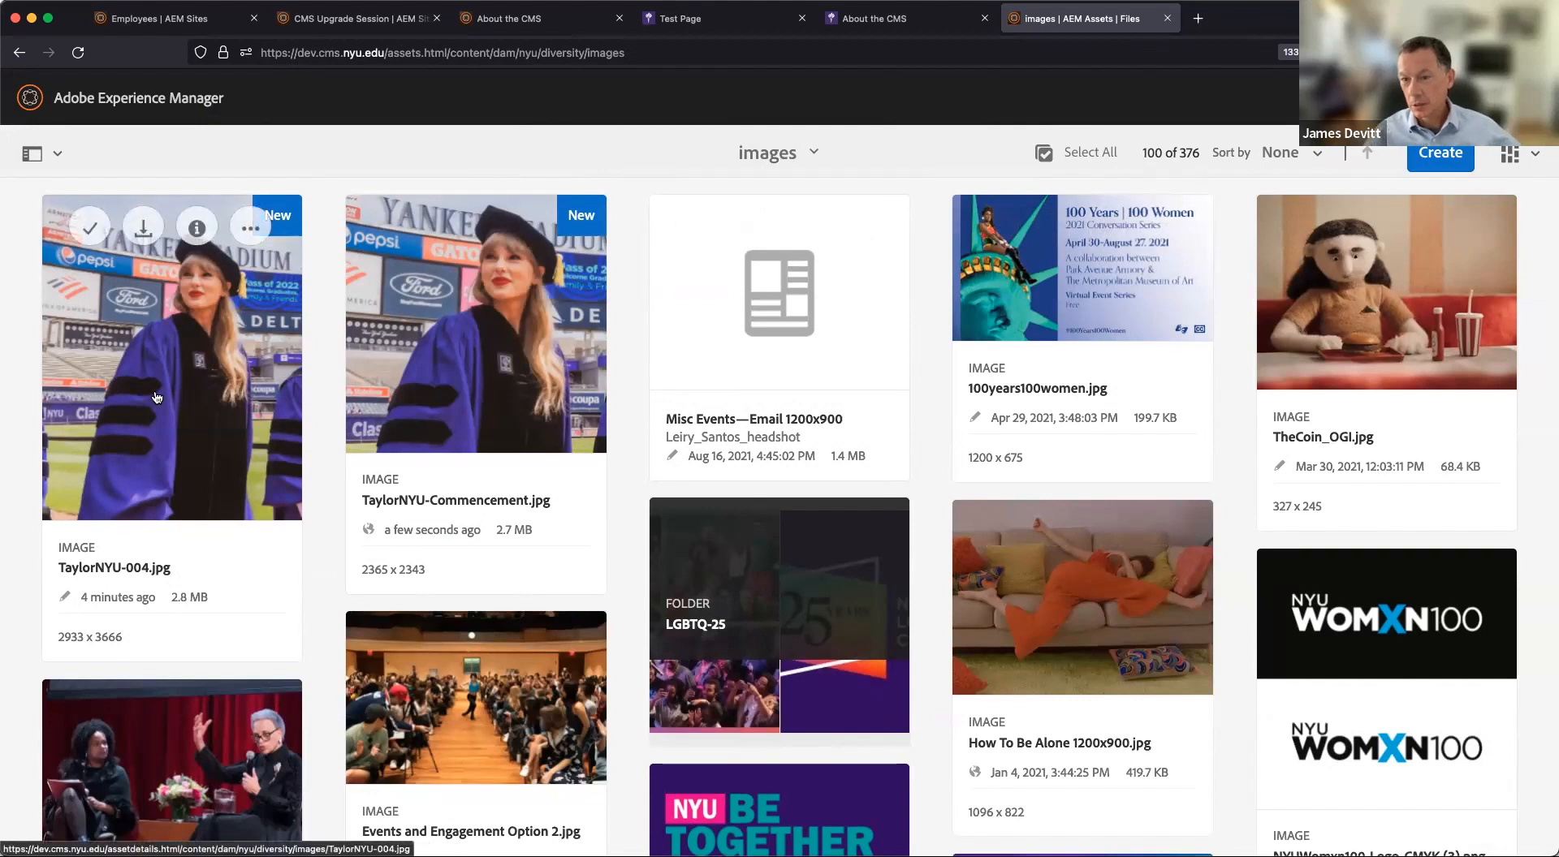